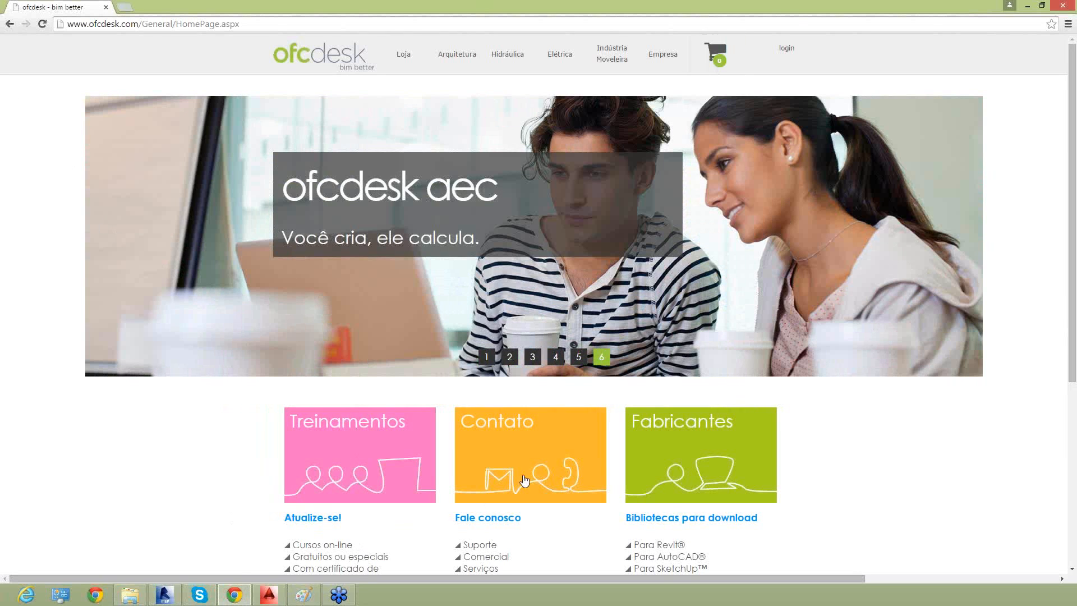
# Check the trainings calendar on the ofcdesk site for 26 March and 14, 23 and 28 April 2015, and return to the home page
pyautogui.click(313, 458)
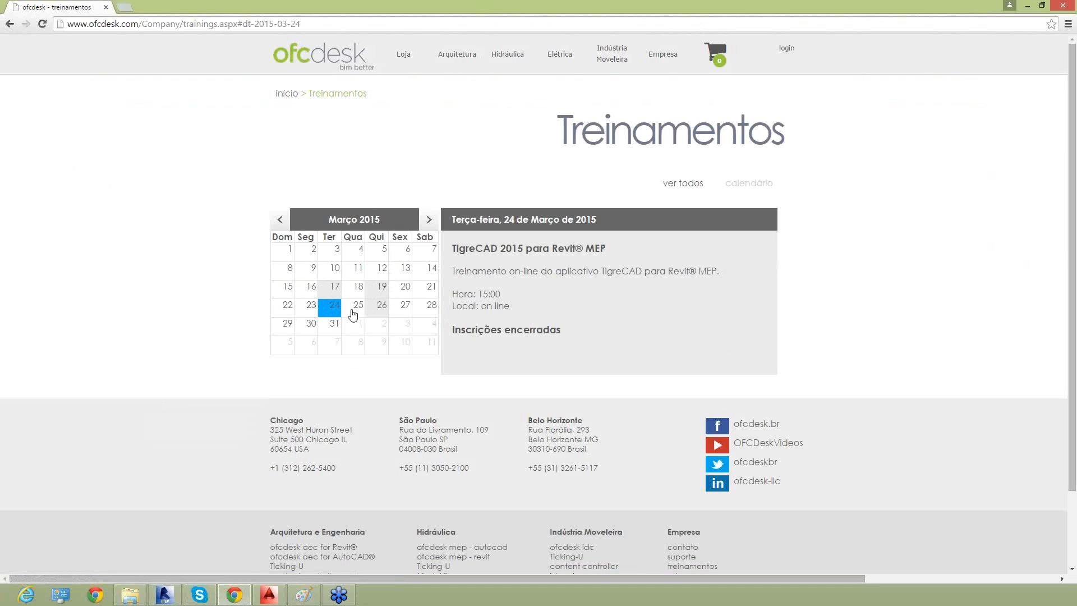
pyautogui.click(378, 308)
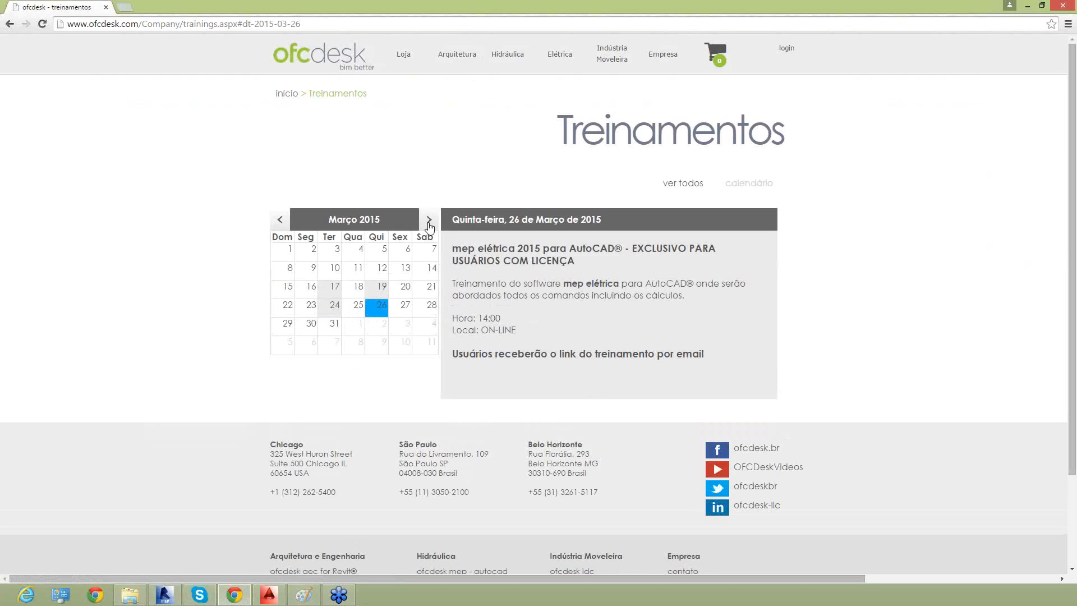
pyautogui.click(429, 224)
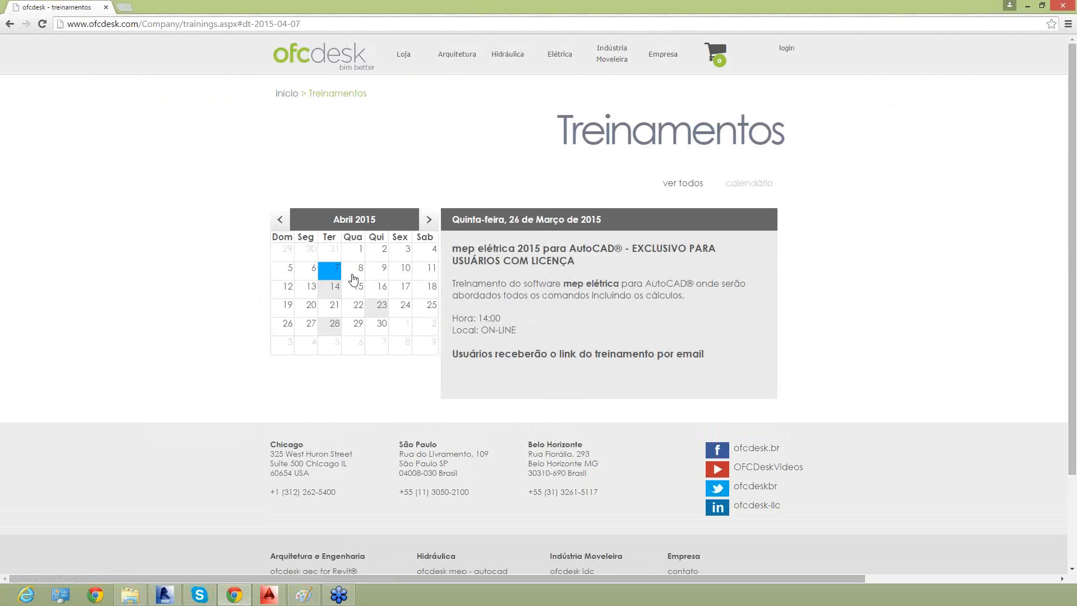
pyautogui.click(331, 289)
pyautogui.click(378, 308)
pyautogui.click(331, 328)
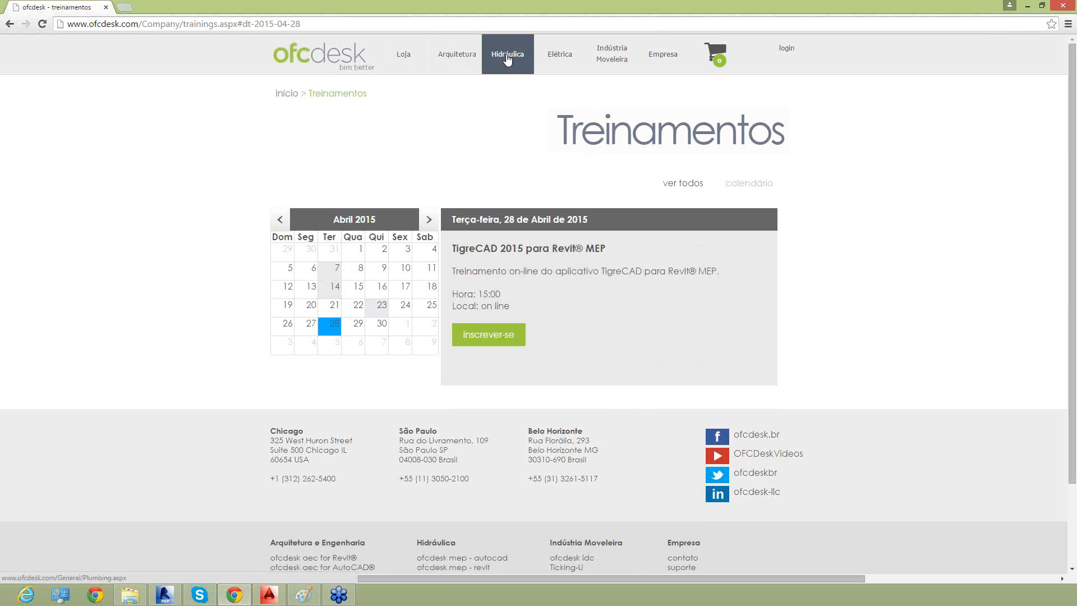
pyautogui.click(362, 61)
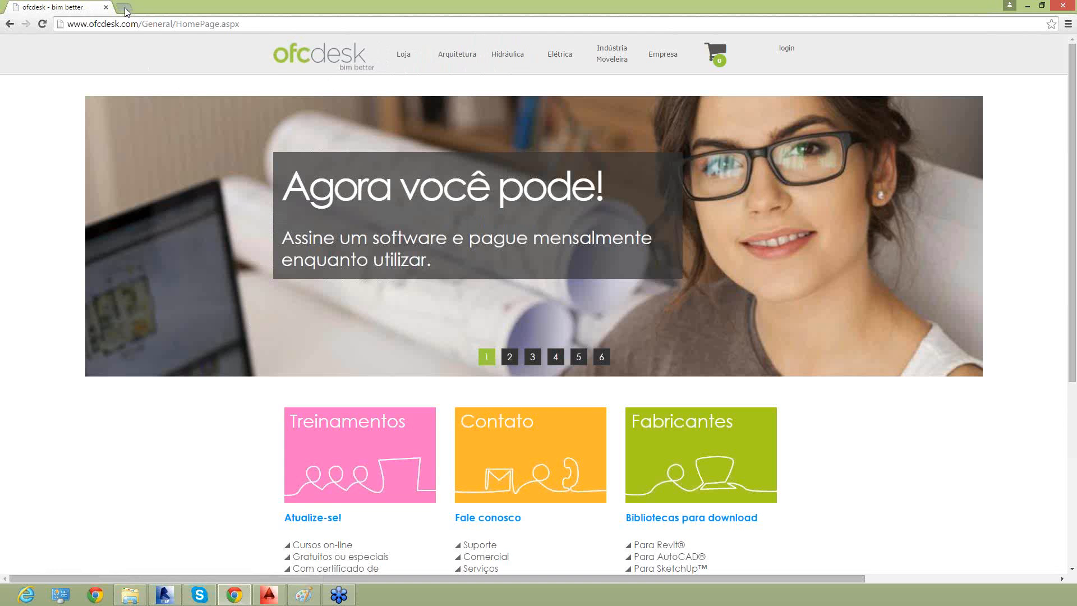
# Open the blog mepempauta.blogspot.com.br in a new browser tab
pyautogui.click(125, 7)
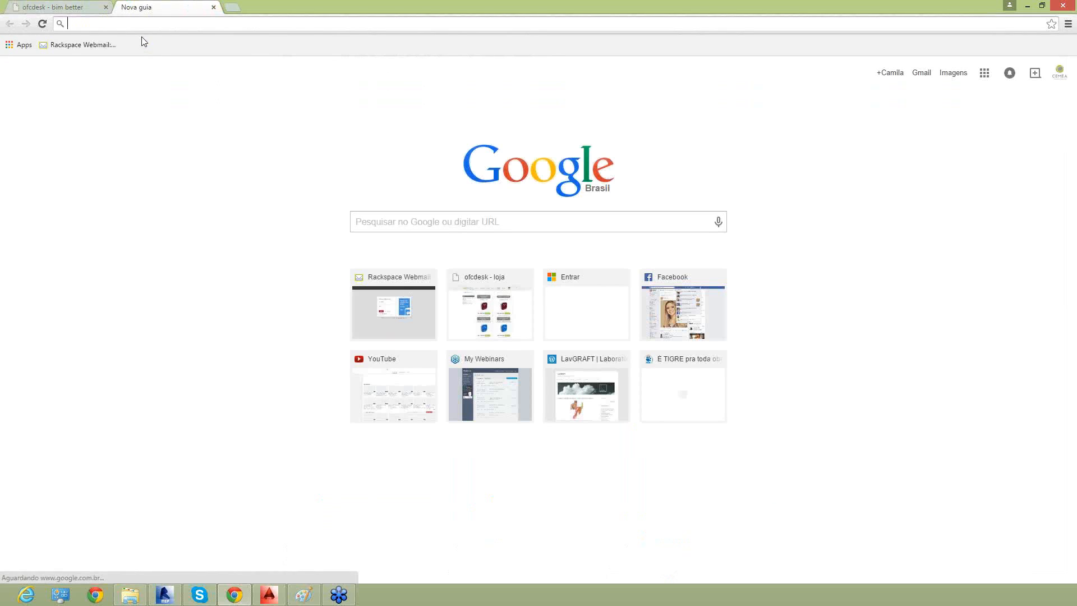
pyautogui.write('mepempa')
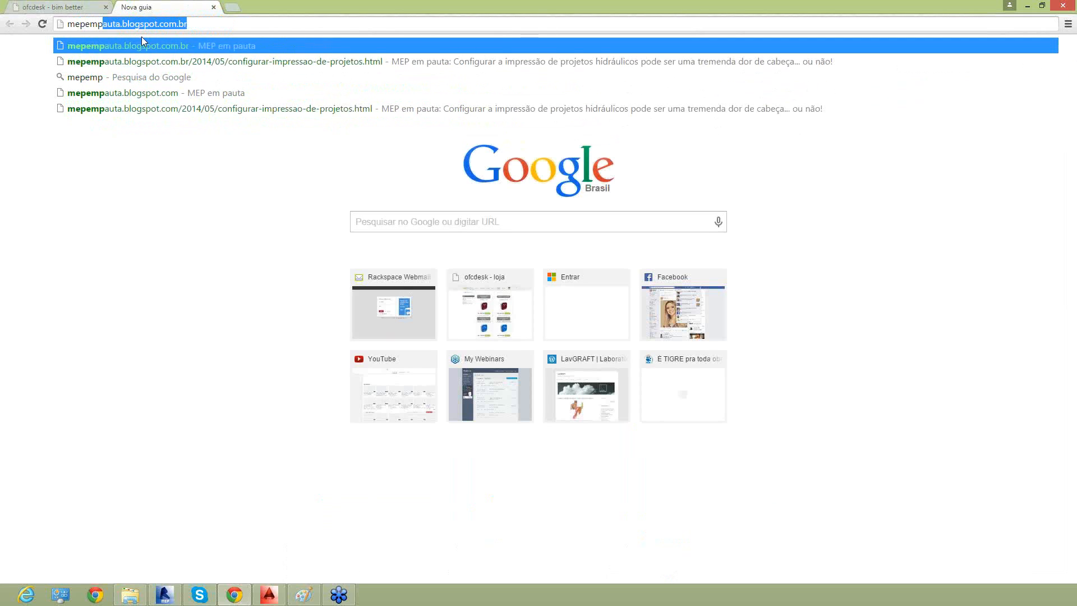
pyautogui.write('uta')
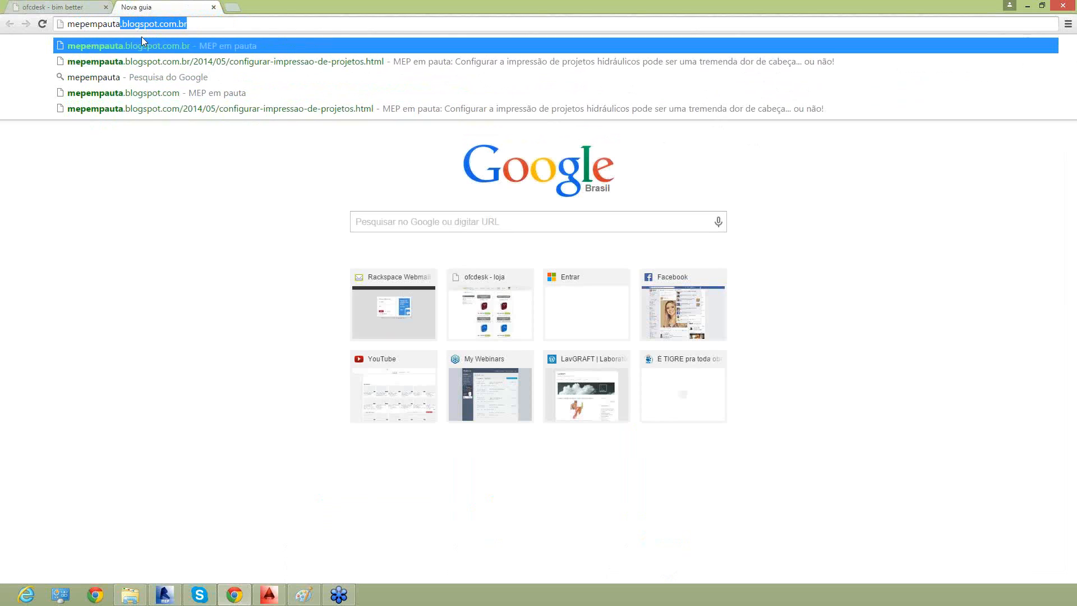
pyautogui.press('Return')
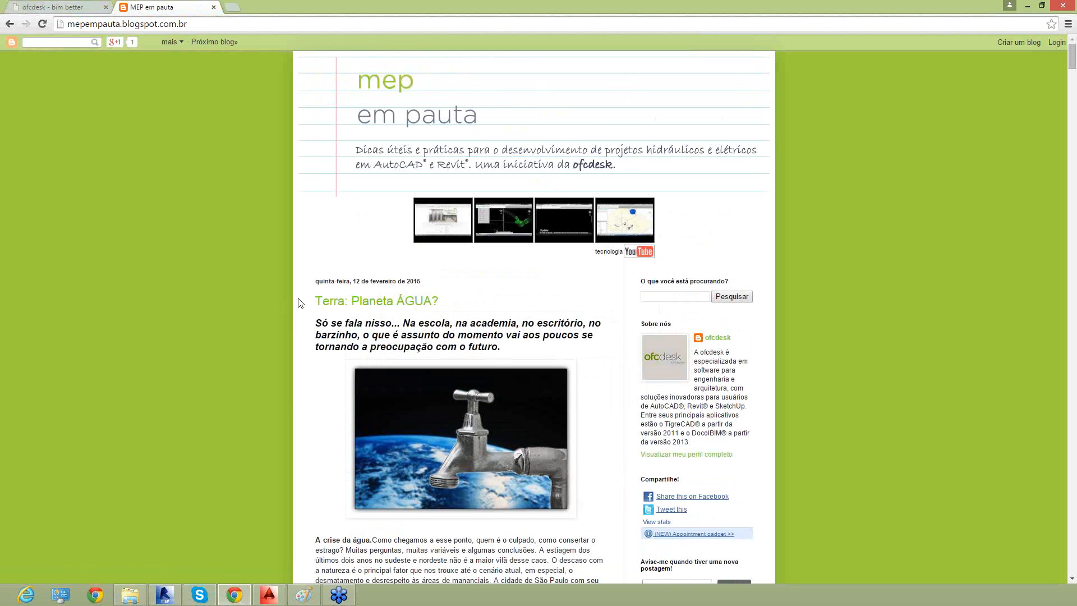
# Look through the blog's posts on the water crisis, Tigre reduction bushings in Revit MEP, and slope and flow-direction symbols
pyautogui.scroll(-5, 308, 299)
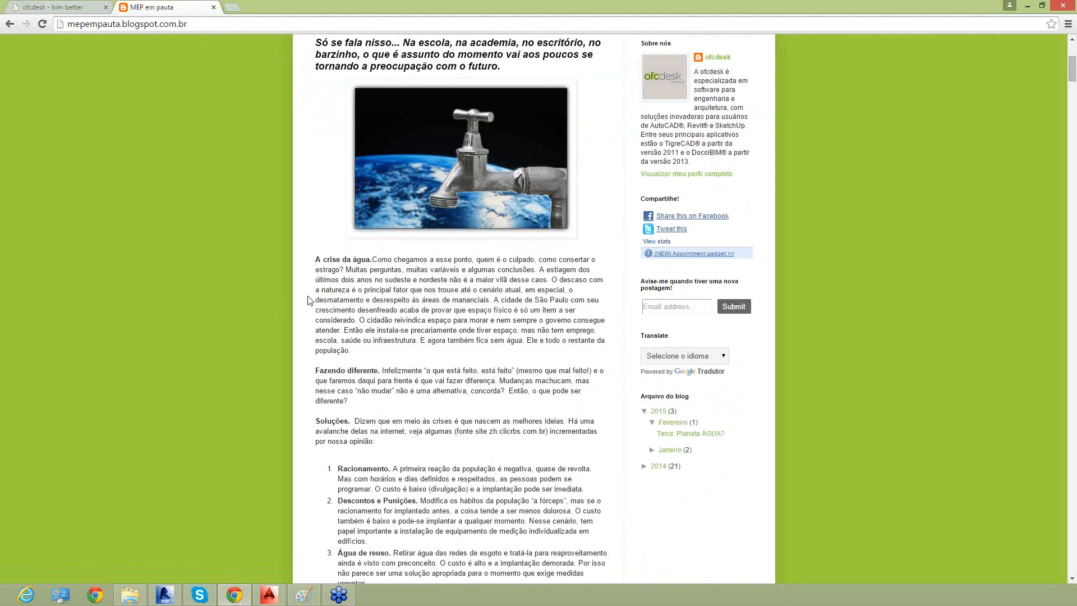
pyautogui.scroll(-4, 308, 299)
pyautogui.scroll(-14, 307, 295)
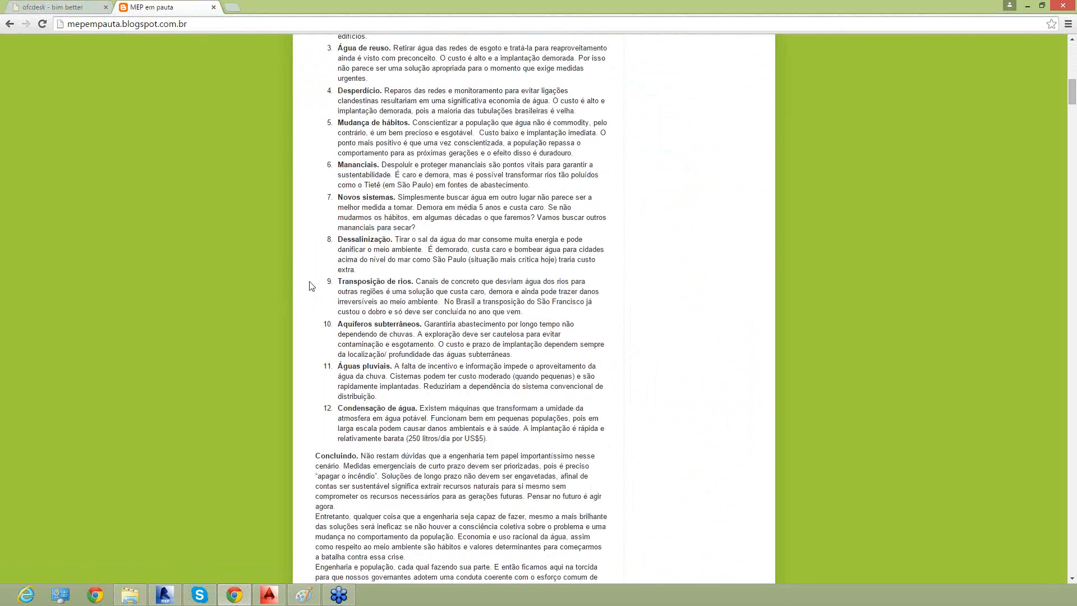
pyautogui.scroll(-2, 310, 287)
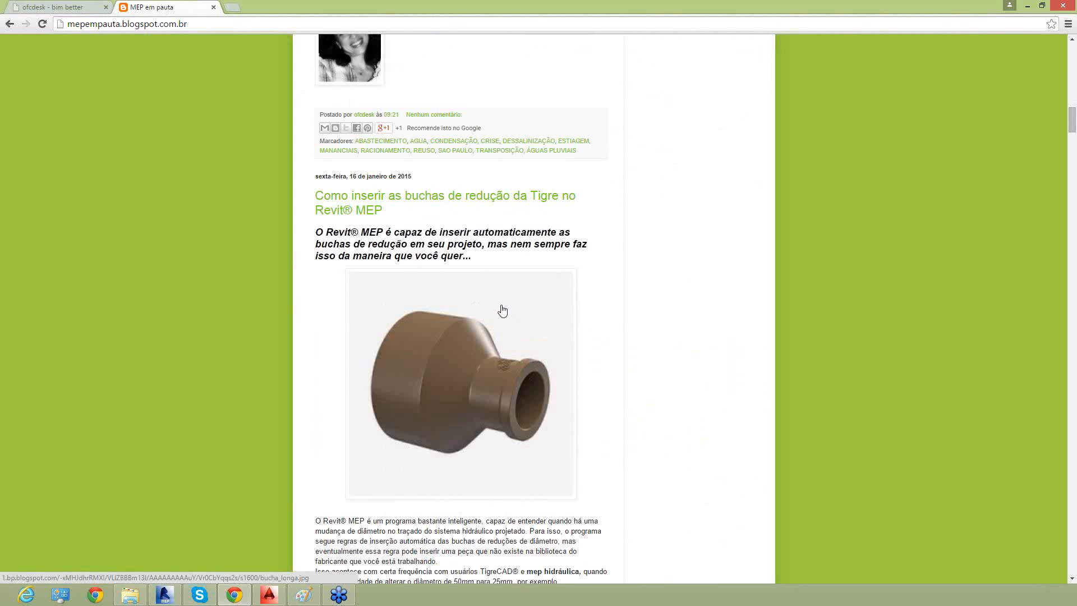
pyautogui.scroll(-1, 503, 311)
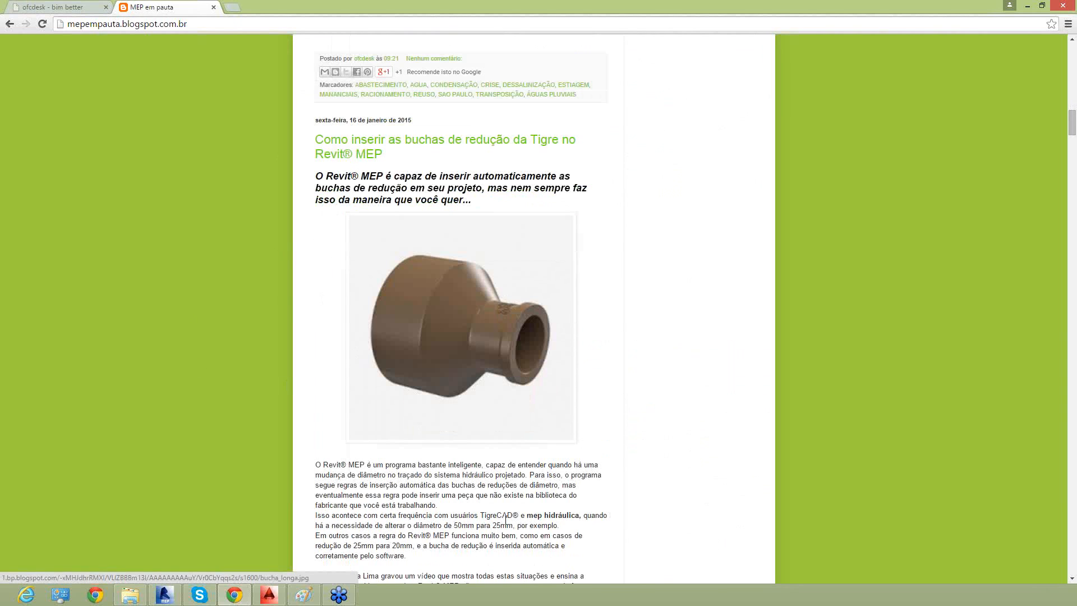
pyautogui.scroll(-3, 441, 354)
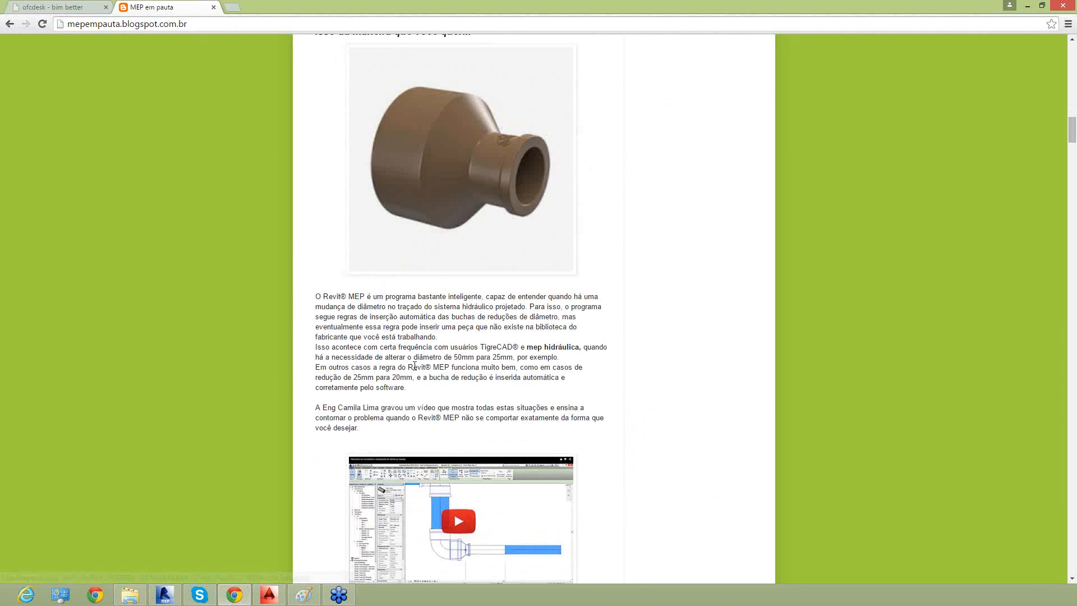
pyautogui.scroll(-4, 443, 348)
pyautogui.scroll(-9, 454, 313)
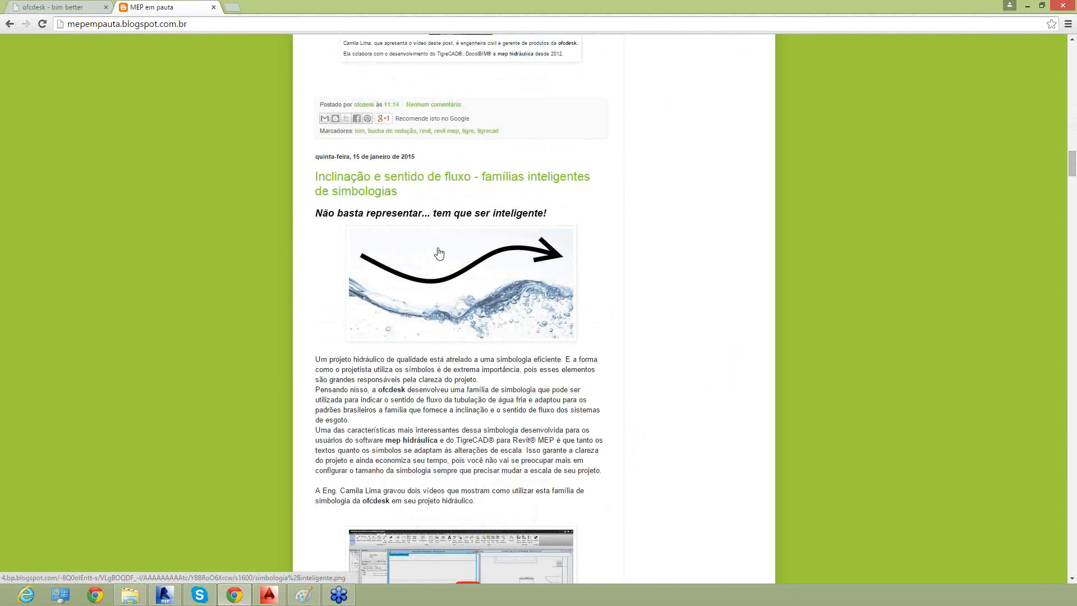
pyautogui.scroll(-6, 424, 256)
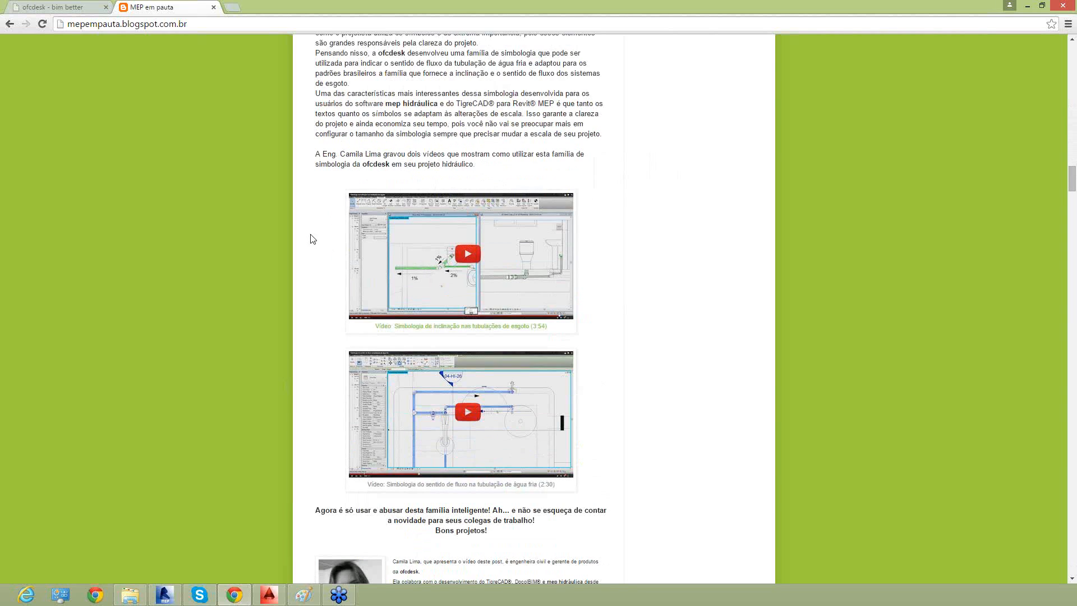
pyautogui.scroll(2, 313, 239)
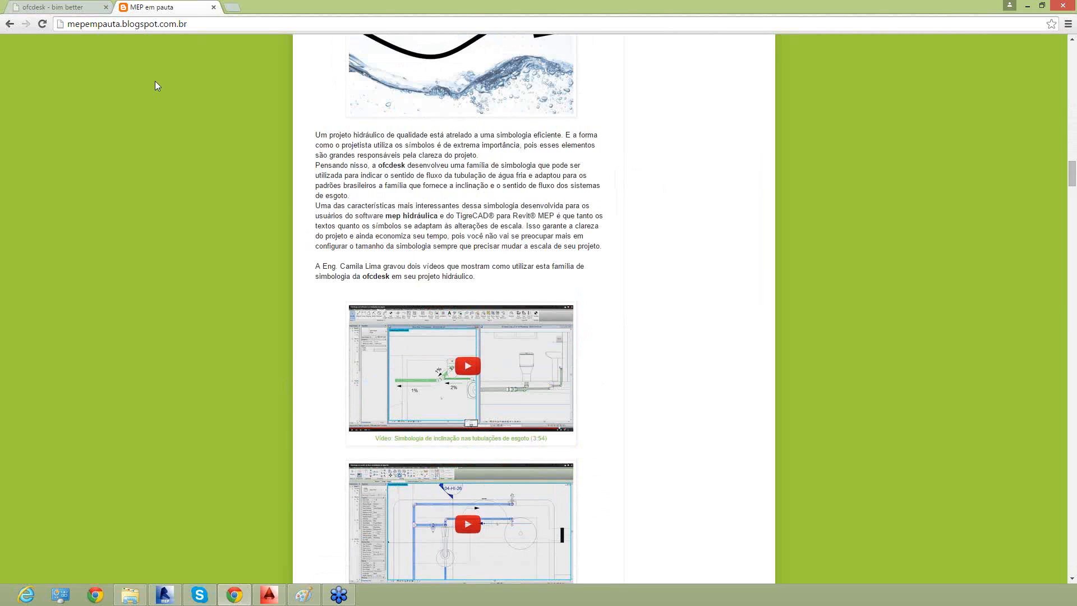
pyautogui.click(232, 8)
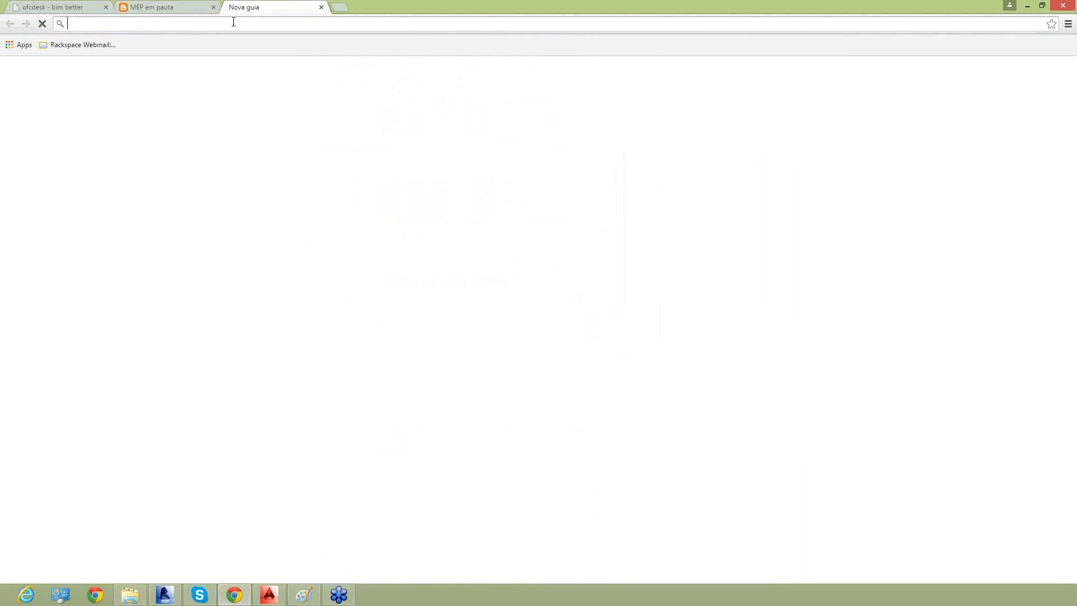
pyautogui.write('o')
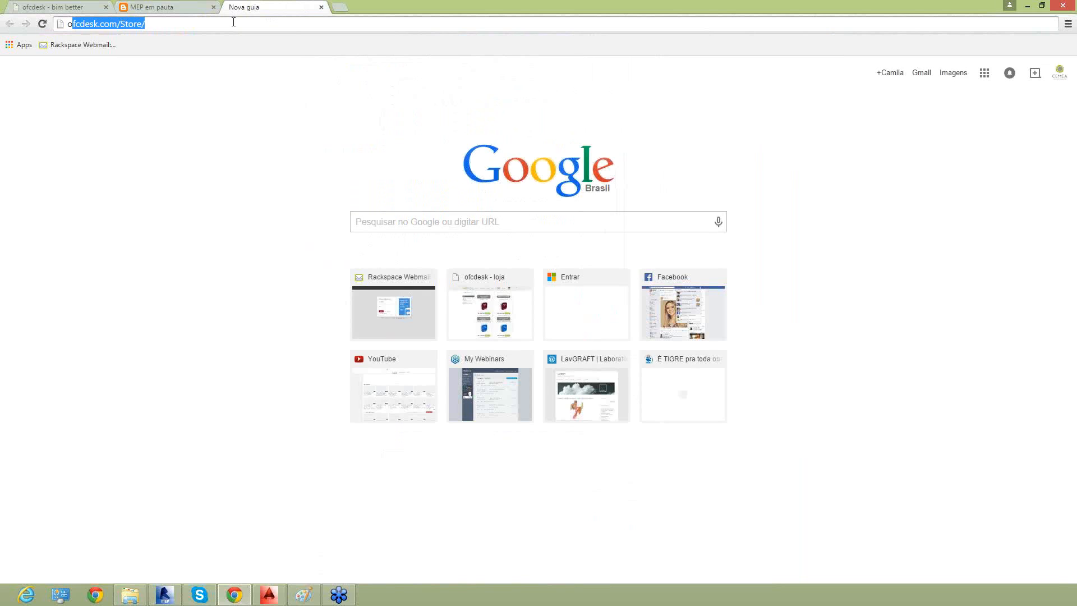
pyautogui.press('BackSpace')
pyautogui.press('BackSpace')
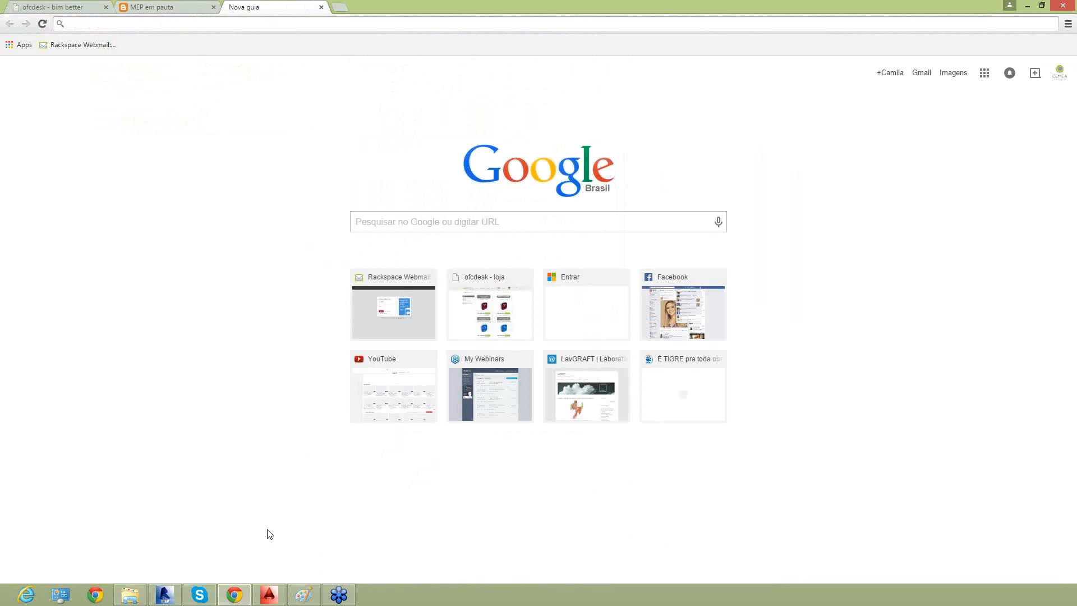
# Switch to Revit MEP and minimize the Planta - 2º Pavimento floor plan view of HID.rvt
pyautogui.click(178, 596)
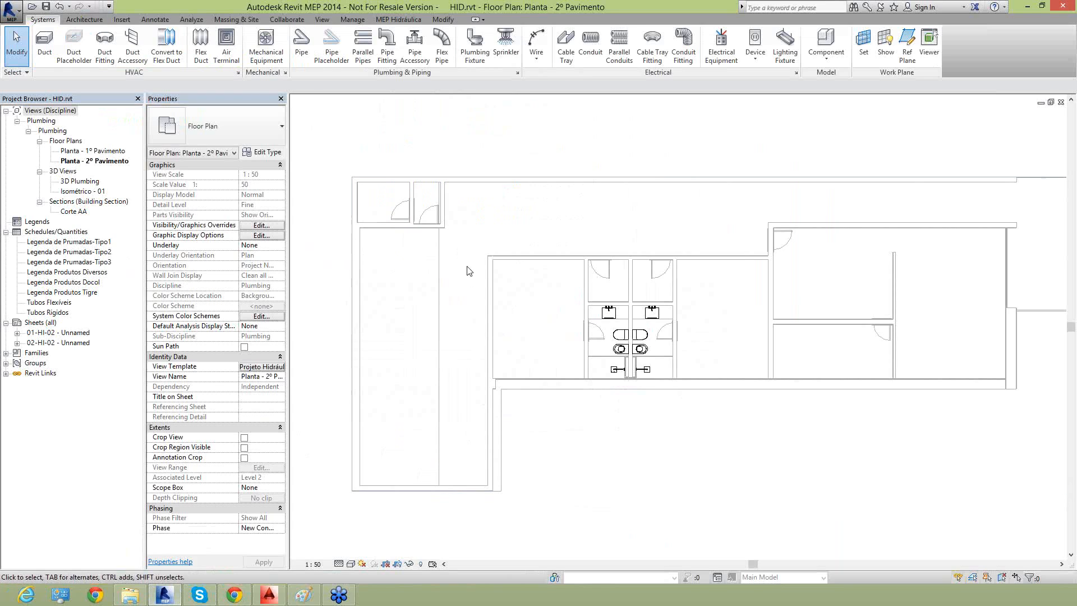
pyautogui.scroll(-1, 438, 149)
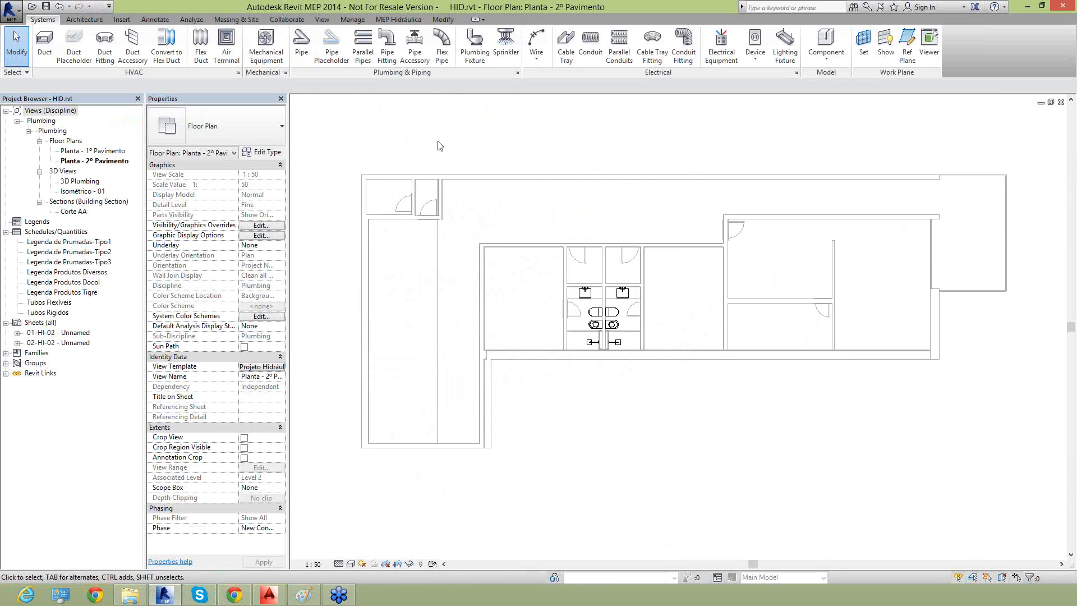
pyautogui.scroll(-1, 438, 144)
pyautogui.moveTo(508, 387); pyautogui.dragTo(504, 408, button='middle')
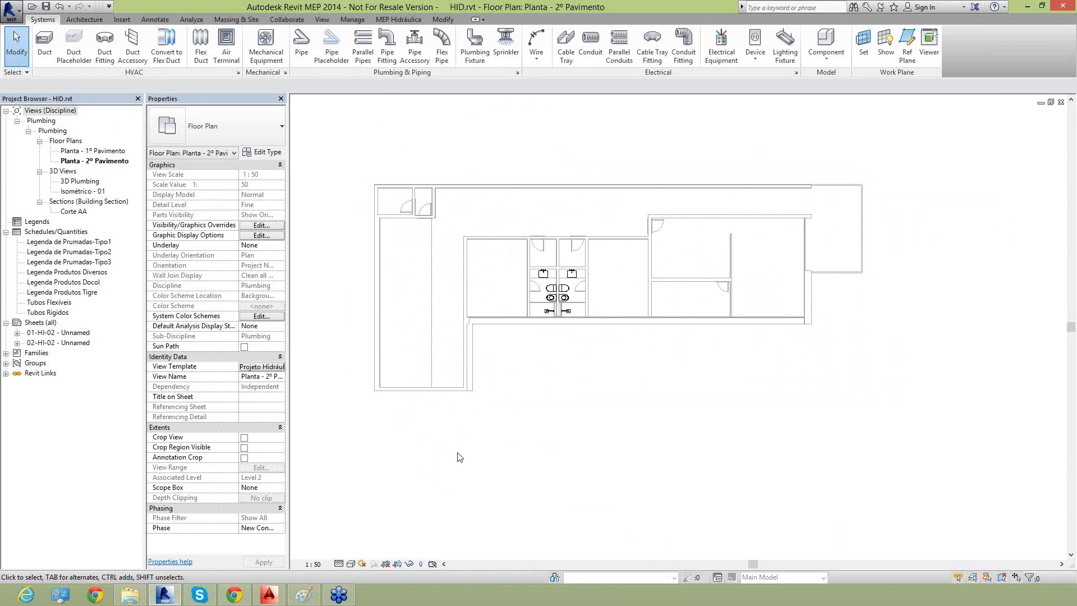
pyautogui.click(1040, 103)
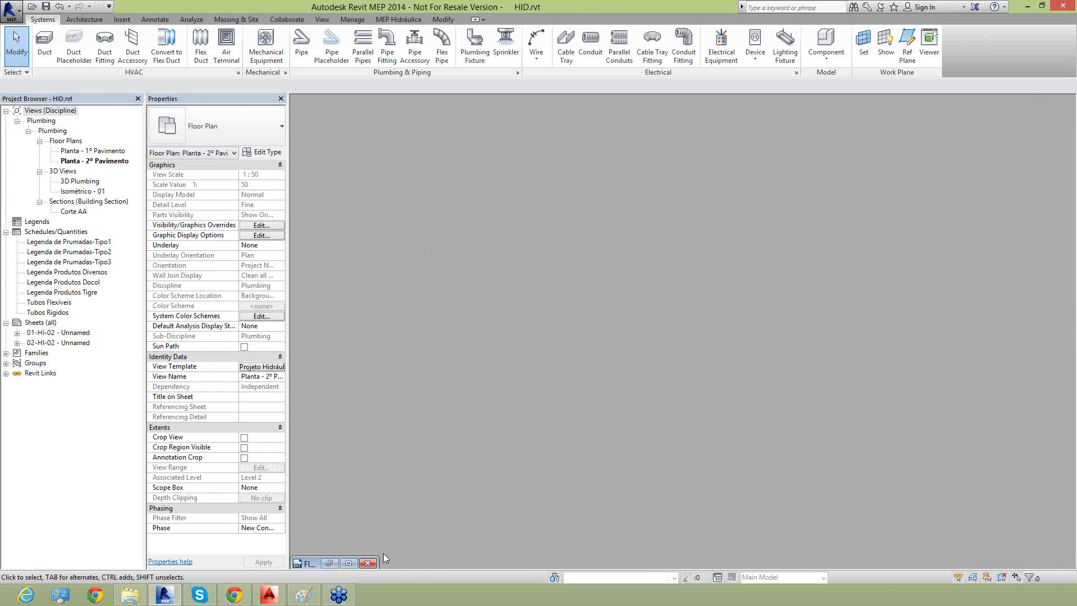
# Start a new Revit project and browse for a template file
pyautogui.click(19, 12)
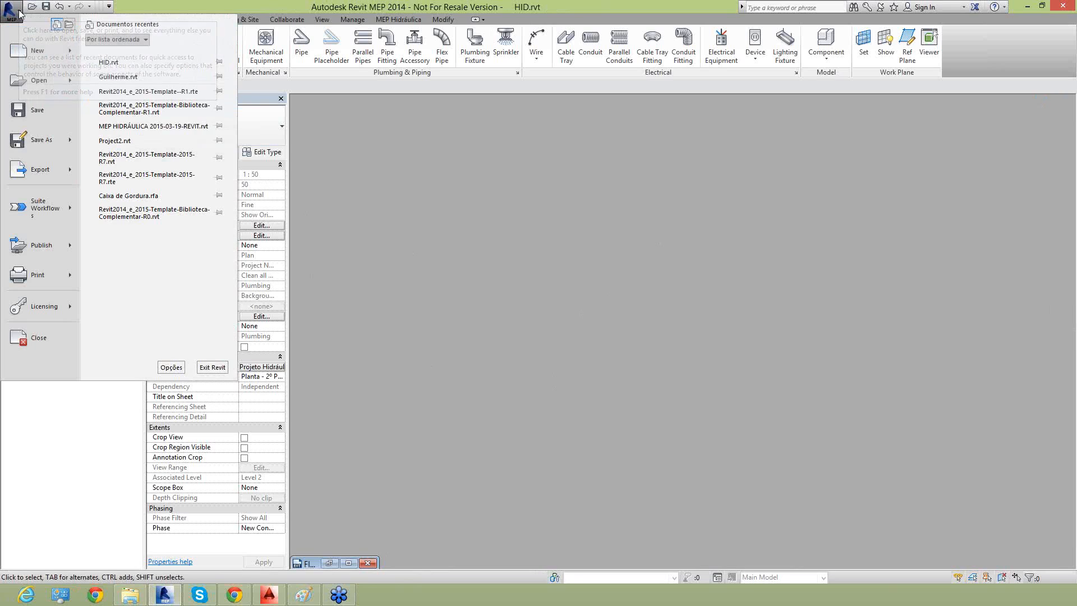
pyautogui.moveTo(31, 55)
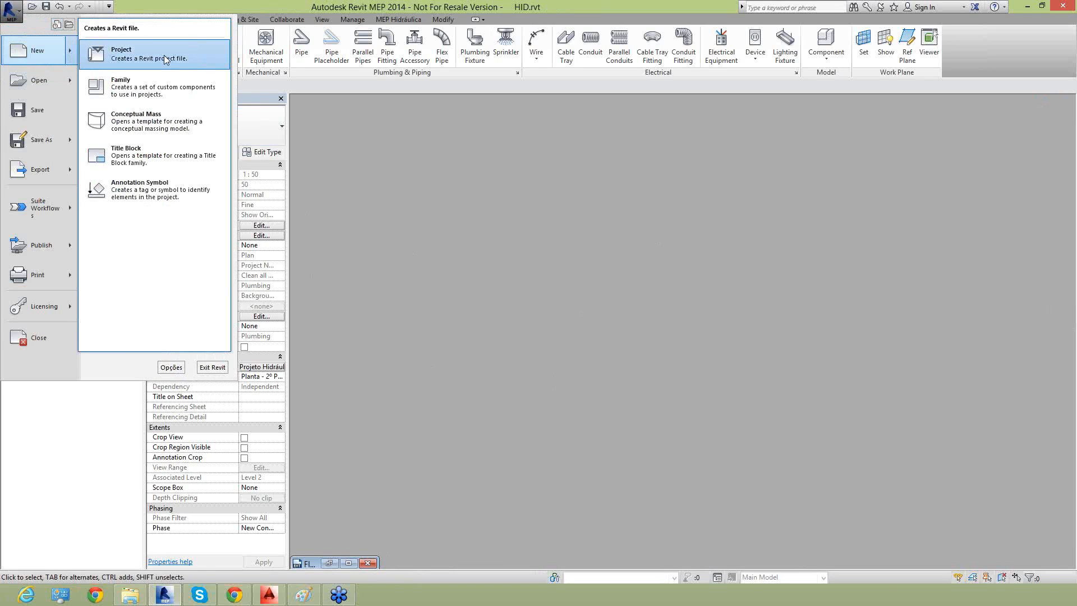
pyautogui.click(166, 60)
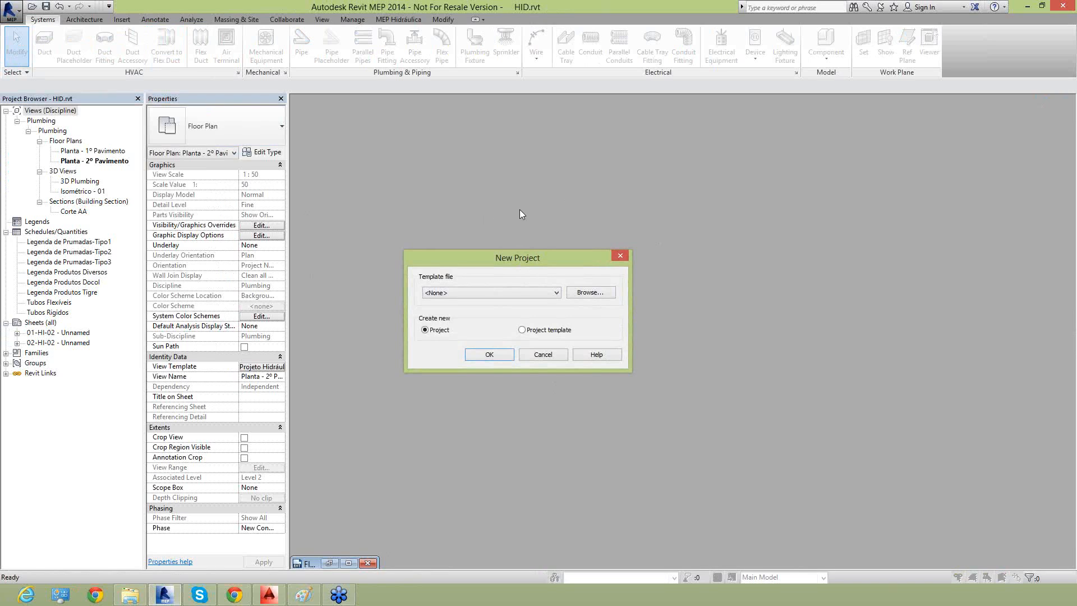
pyautogui.click(505, 293)
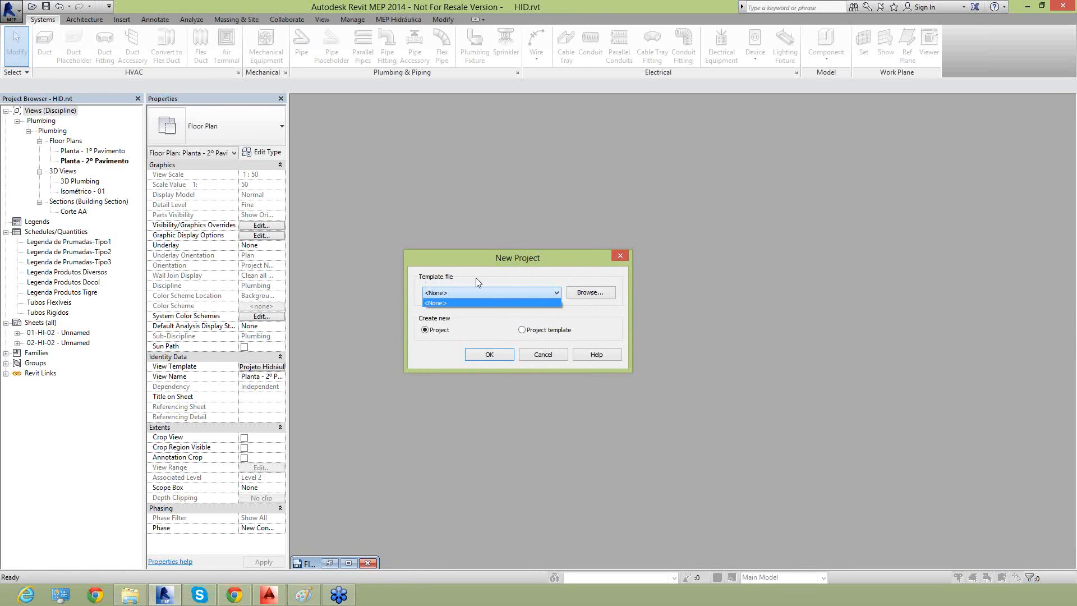
pyautogui.click(584, 297)
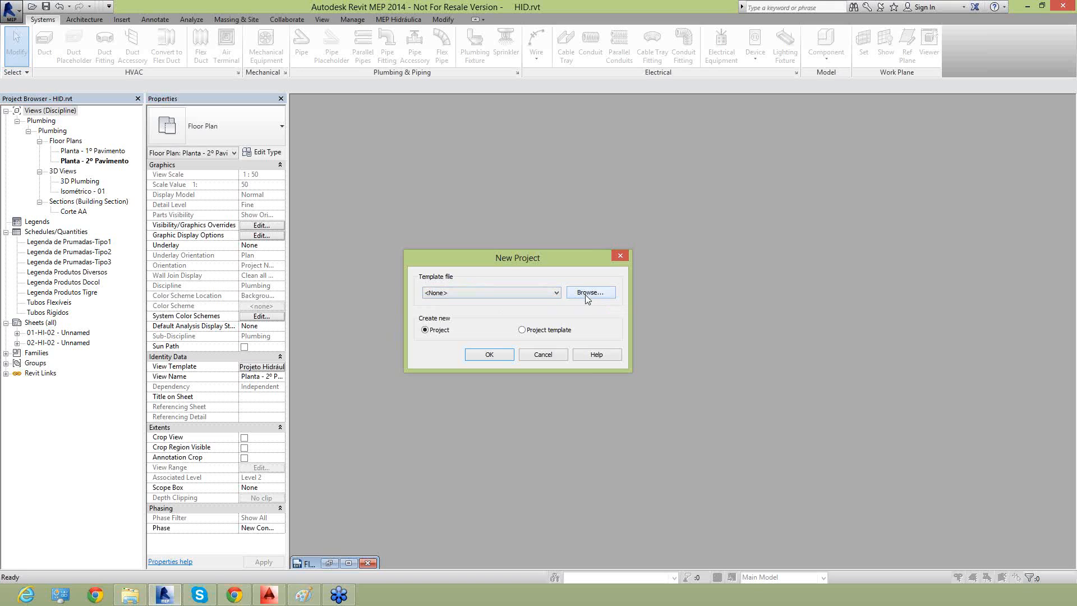
pyautogui.click(592, 294)
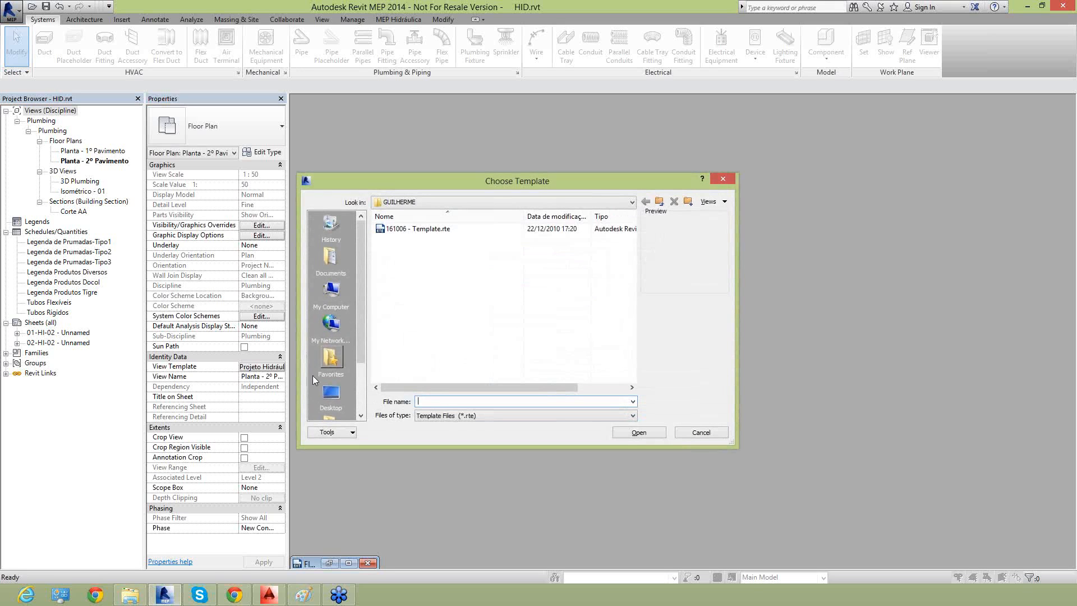
# Choose Revit2014_e_2015-Template-2015-R0.rte from the desktop as the template and create the project
pyautogui.click(331, 394)
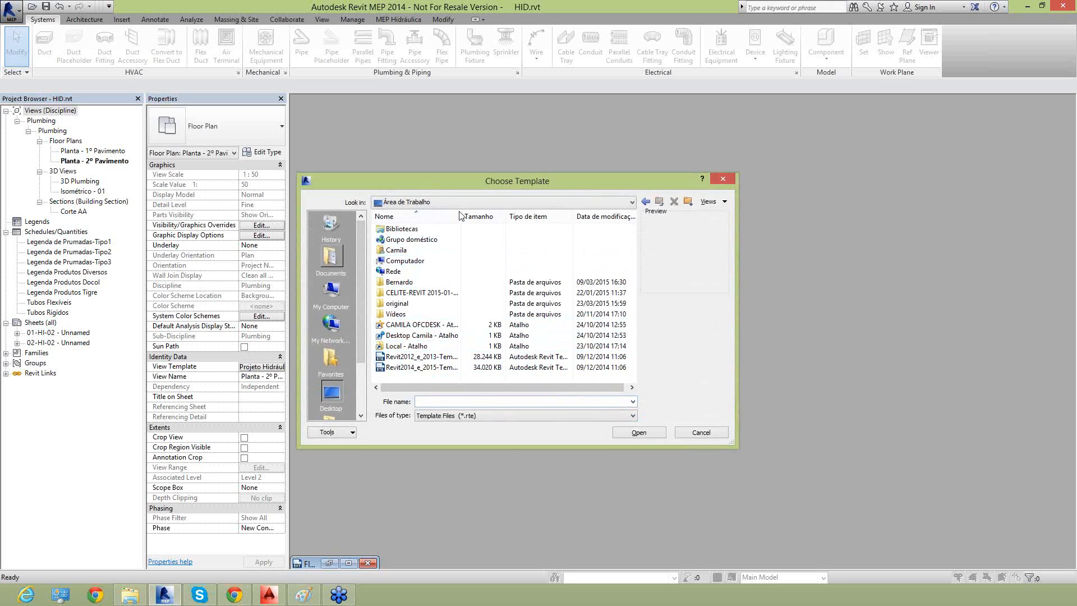
pyautogui.moveTo(460, 216); pyautogui.dragTo(545, 217)
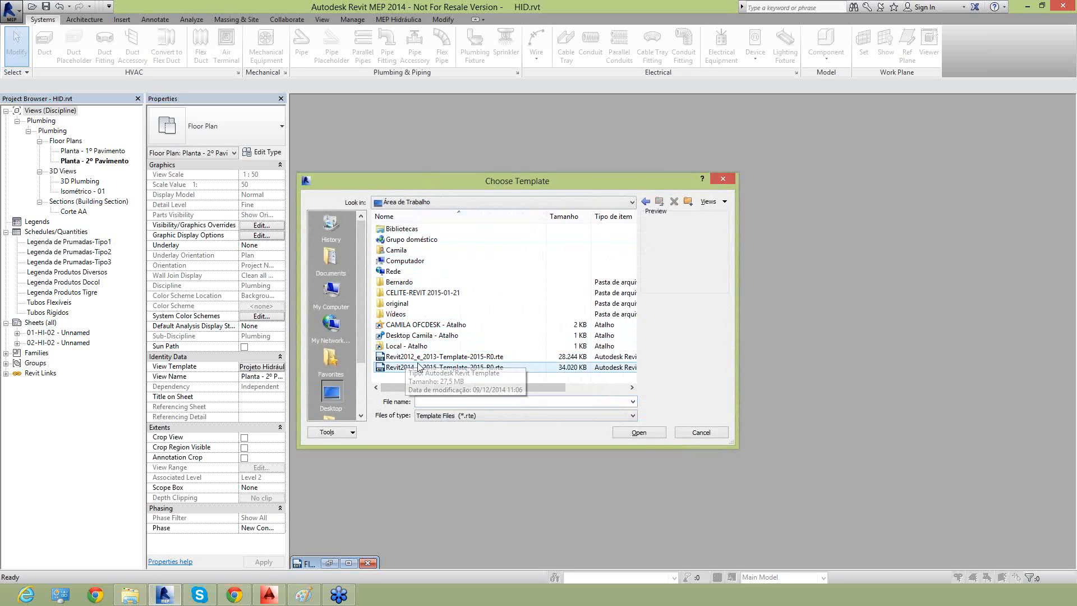
pyautogui.click(409, 367)
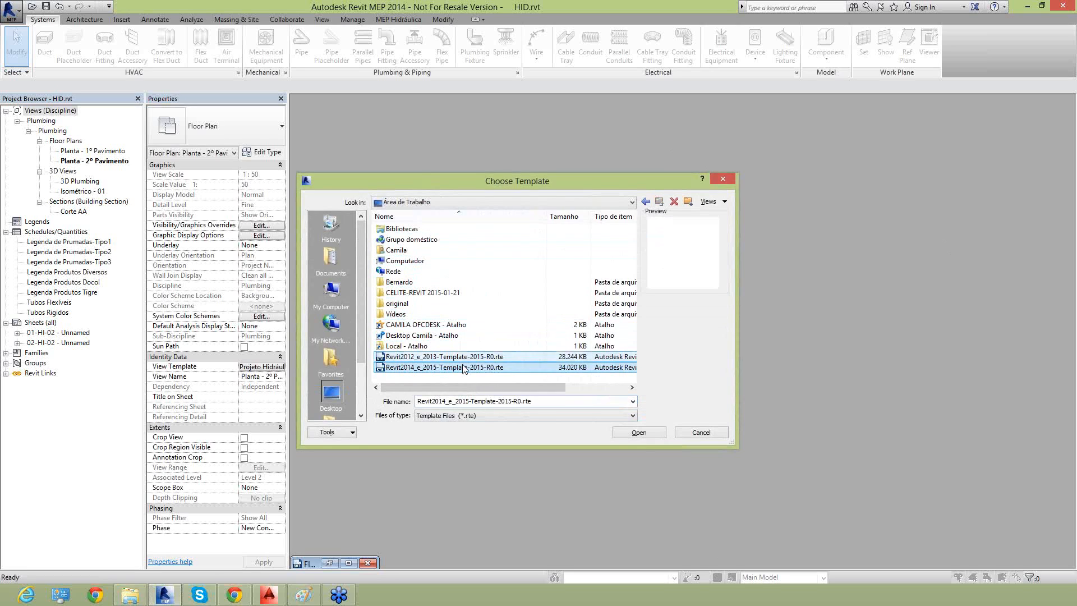
pyautogui.click(632, 433)
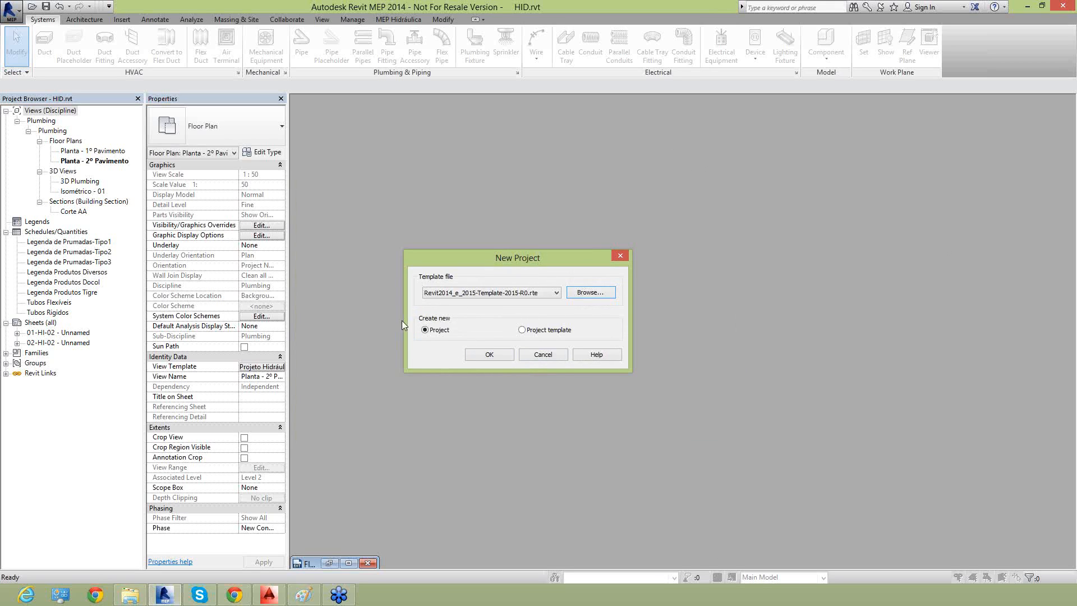
pyautogui.click(485, 360)
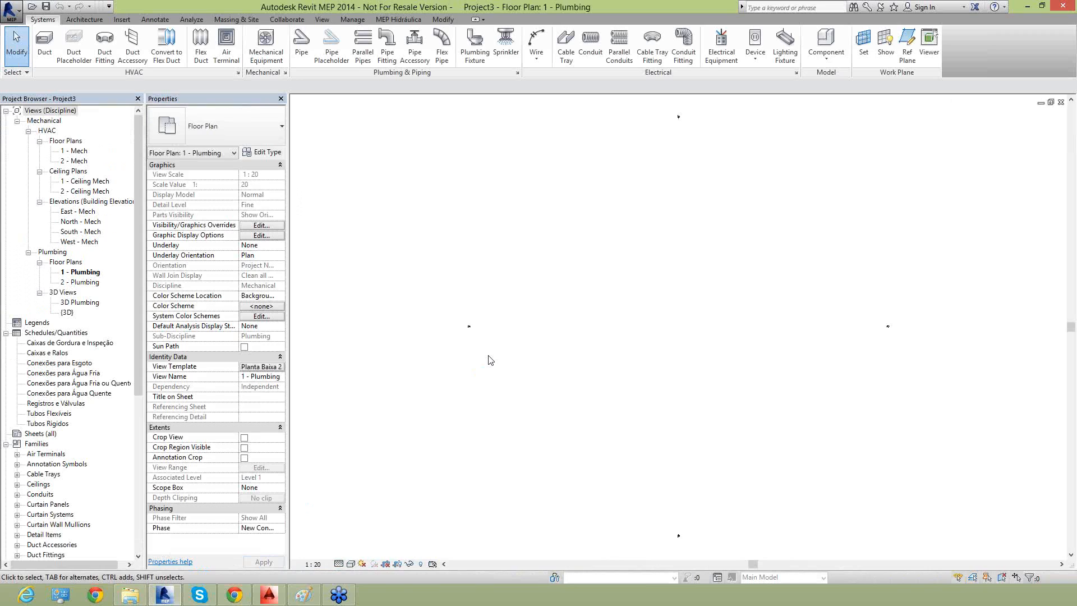
pyautogui.moveTo(701, 322); pyautogui.dragTo(678, 316, button='middle')
pyautogui.click(125, 20)
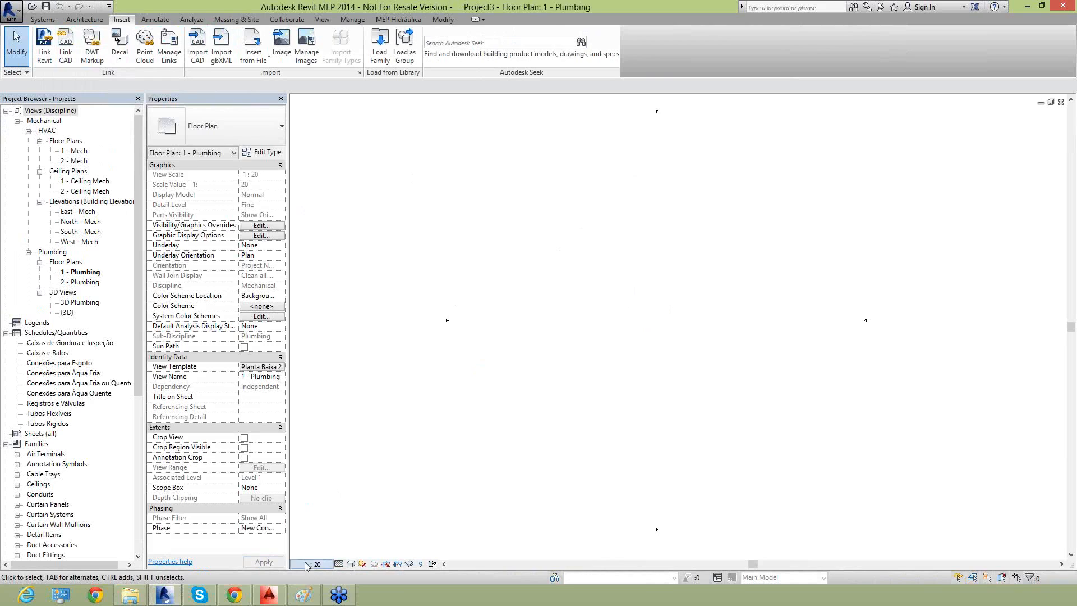
pyautogui.moveTo(239, 598)
pyautogui.click(399, 19)
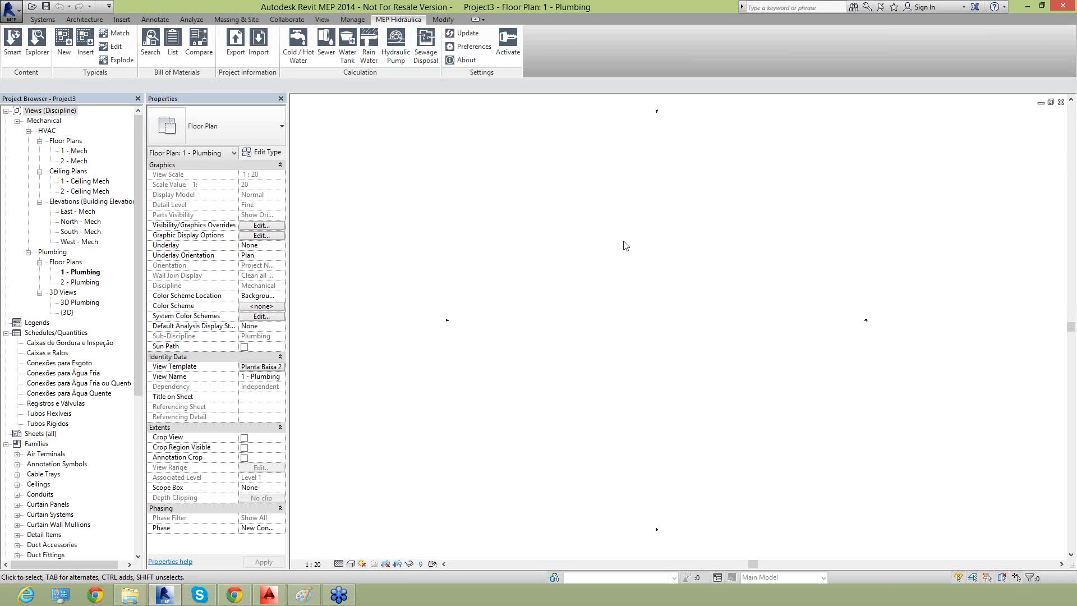
pyautogui.click(122, 20)
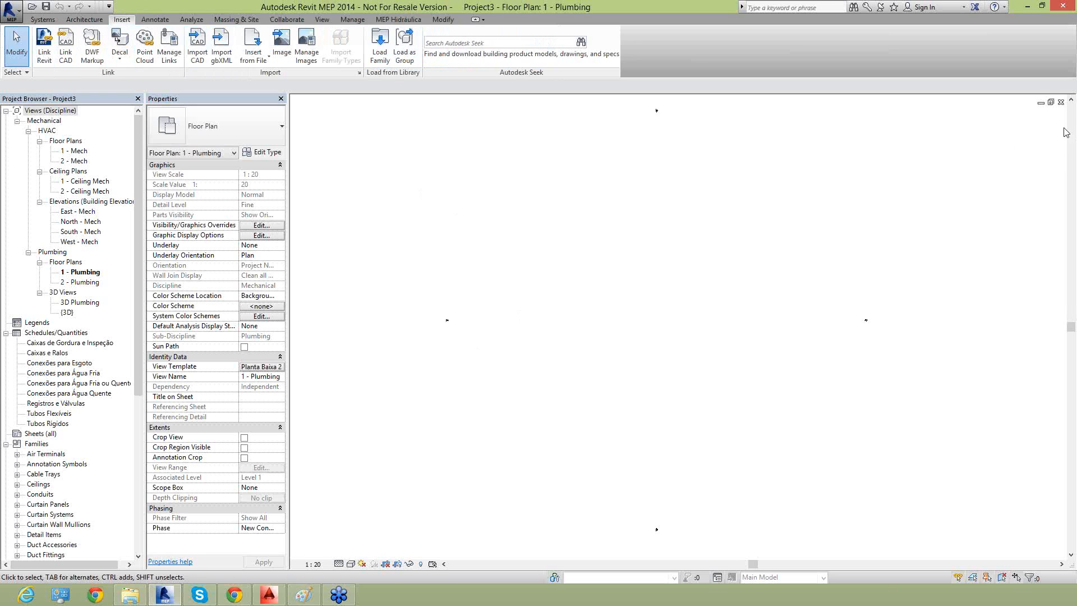
# Close the empty Project3 and return to the Planta - 2º Pavimento floor plan of HID.rvt
pyautogui.click(1061, 101)
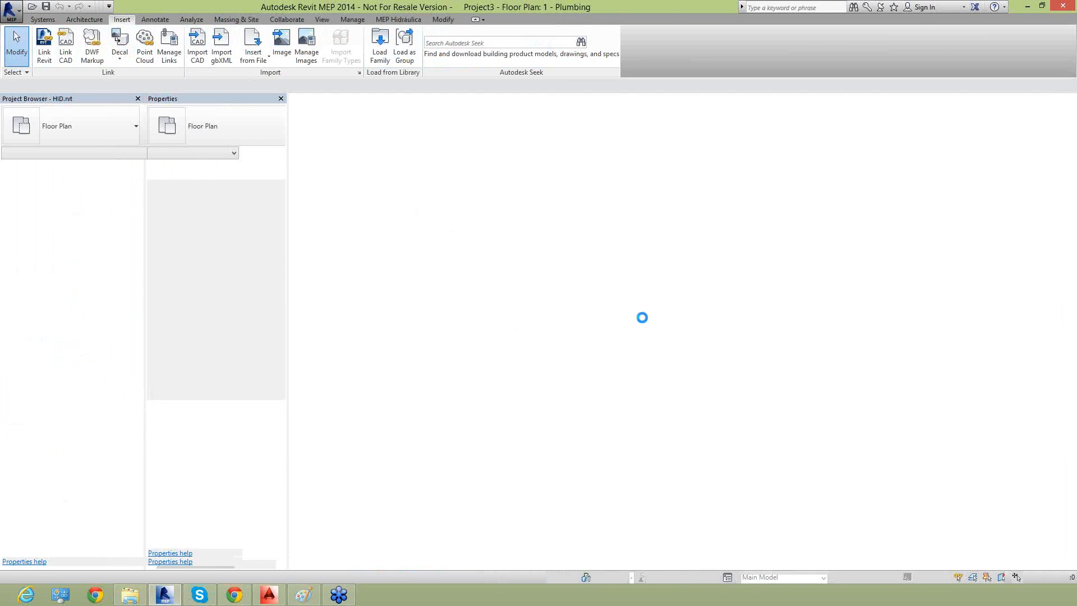
pyautogui.scroll(-3, 634, 434)
pyautogui.scroll(-2, 345, 348)
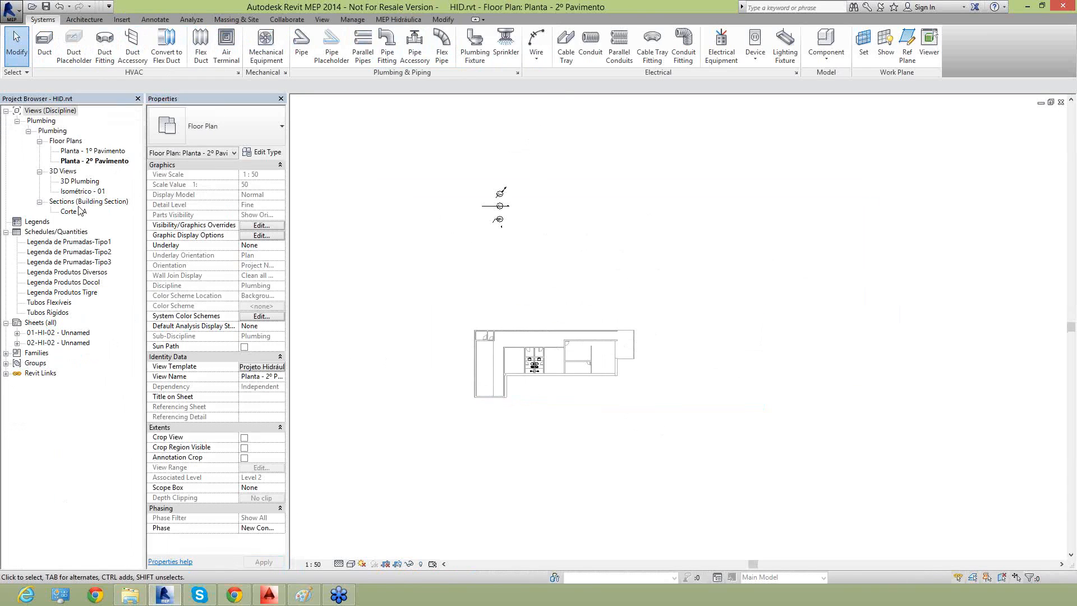
# Open the 3D Plumbing view and examine the bathroom fixtures placed inside the linked building model
pyautogui.click(84, 183)
pyautogui.doubleClick(84, 181)
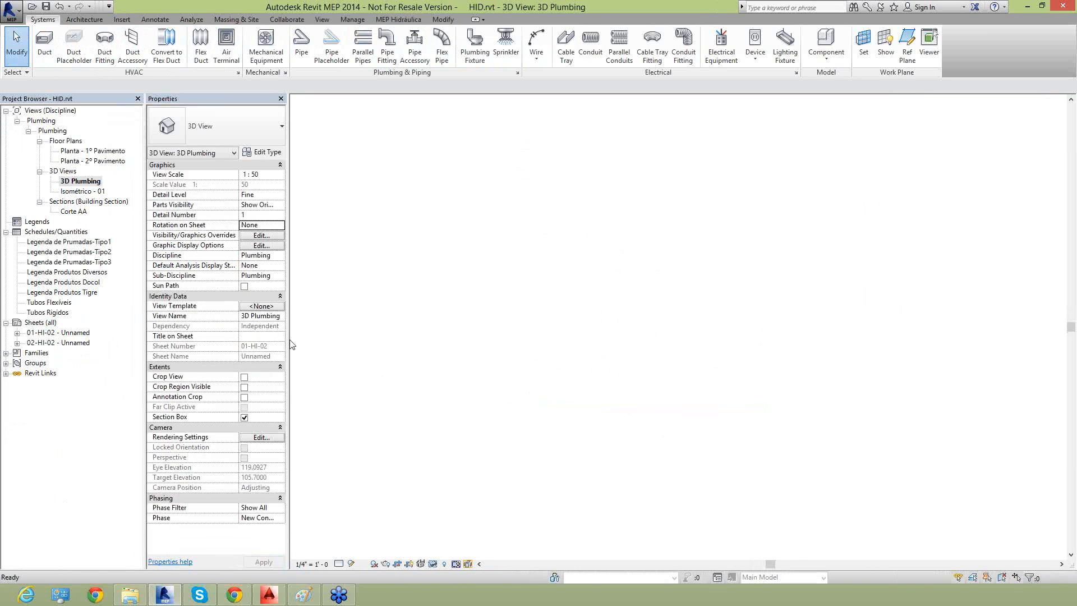
pyautogui.moveTo(432, 481); pyautogui.dragTo(379, 455, button='middle')
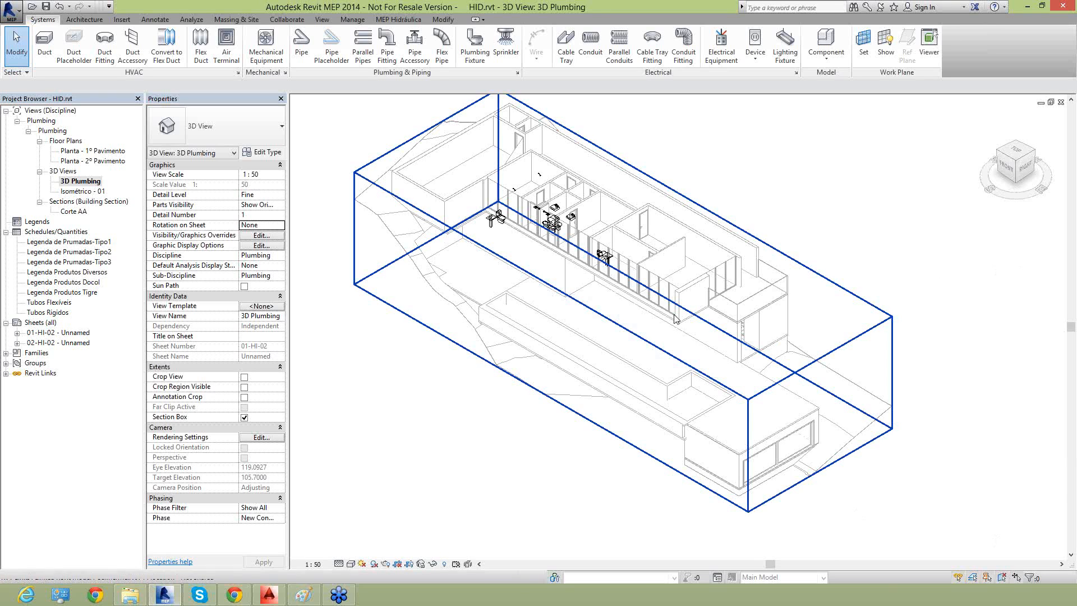
pyautogui.scroll(2, 748, 370)
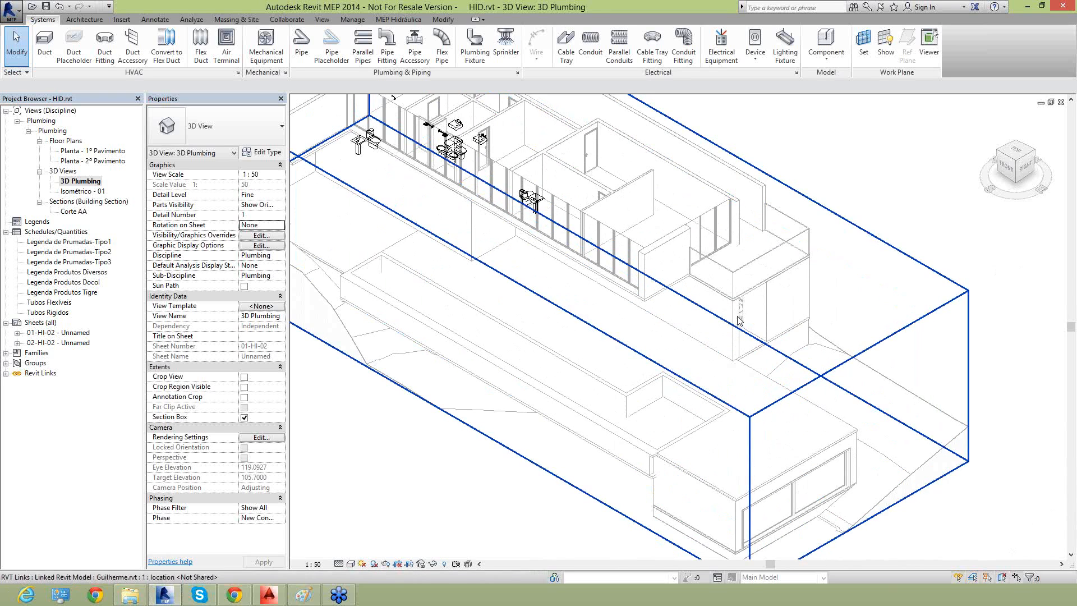
pyautogui.moveTo(537, 203); pyautogui.dragTo(606, 303, button='middle')
pyautogui.scroll(2, 488, 210)
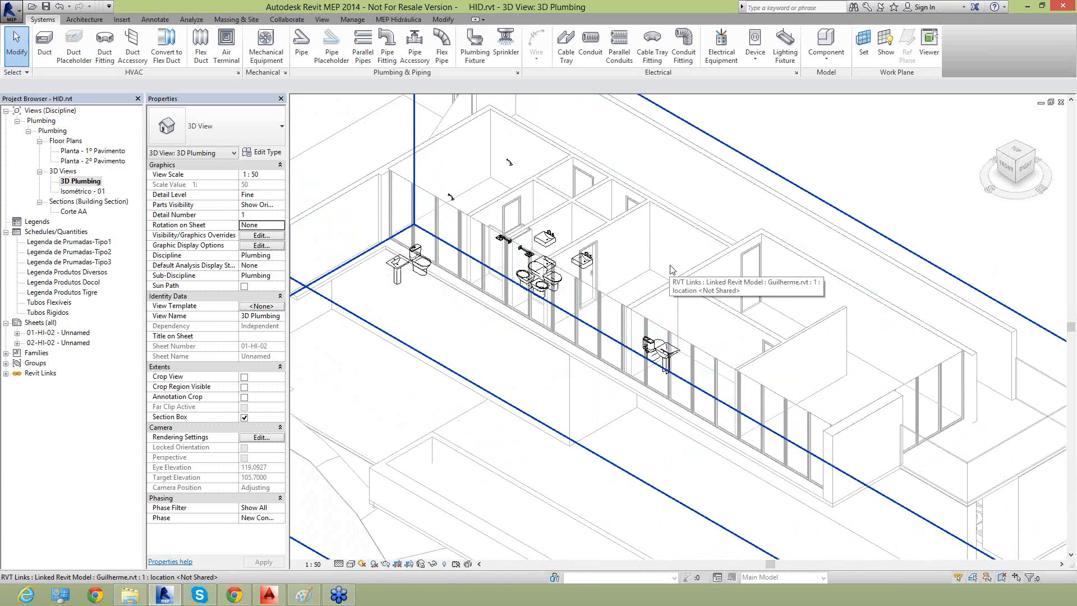
pyautogui.moveTo(593, 314); pyautogui.dragTo(609, 389, button='middle')
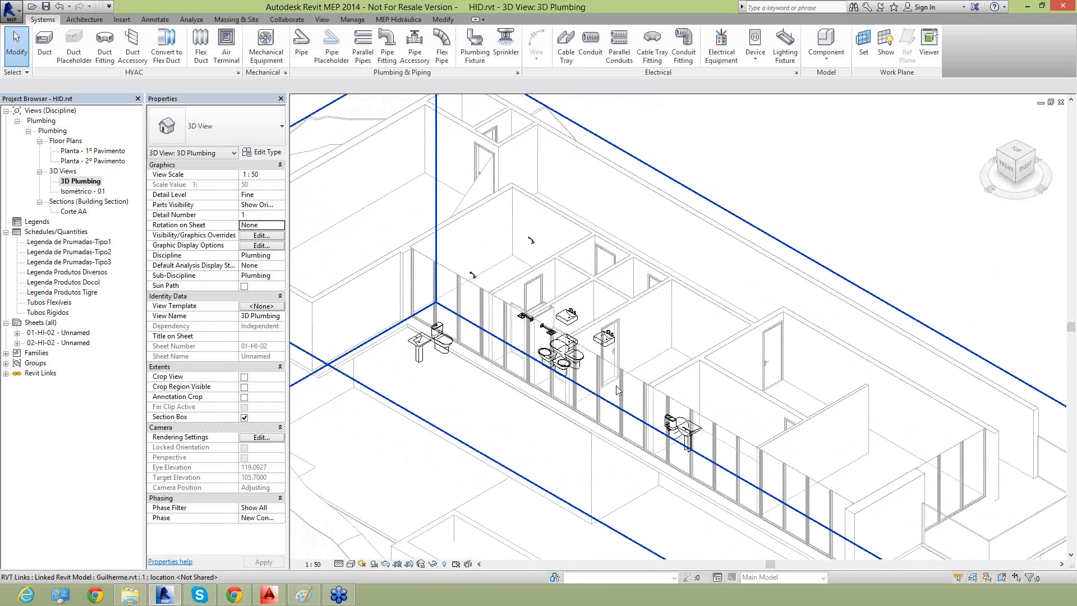
# Open the Planta - 2º Pavimento floor plan and check the properties of the left bathroom's toilet
pyautogui.doubleClick(97, 162)
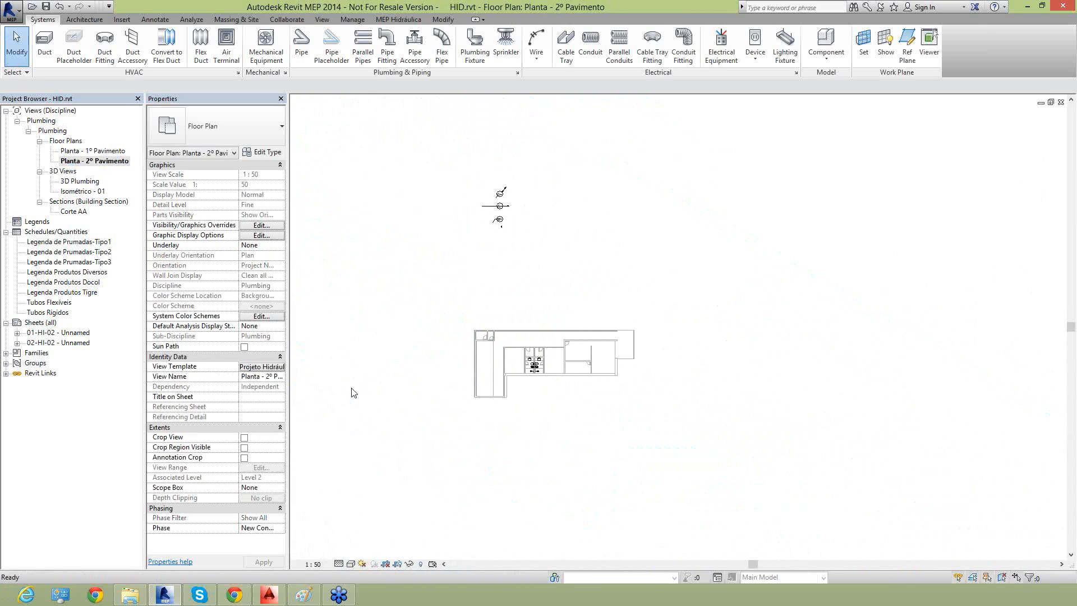
pyautogui.scroll(3, 524, 415)
pyautogui.scroll(5, 533, 397)
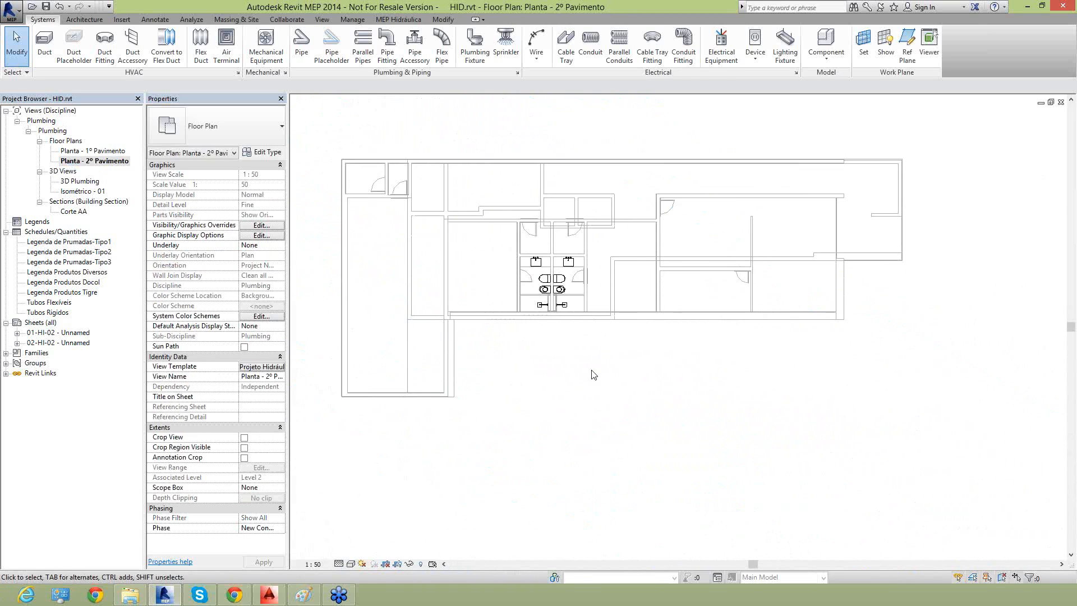
pyautogui.scroll(5, 600, 306)
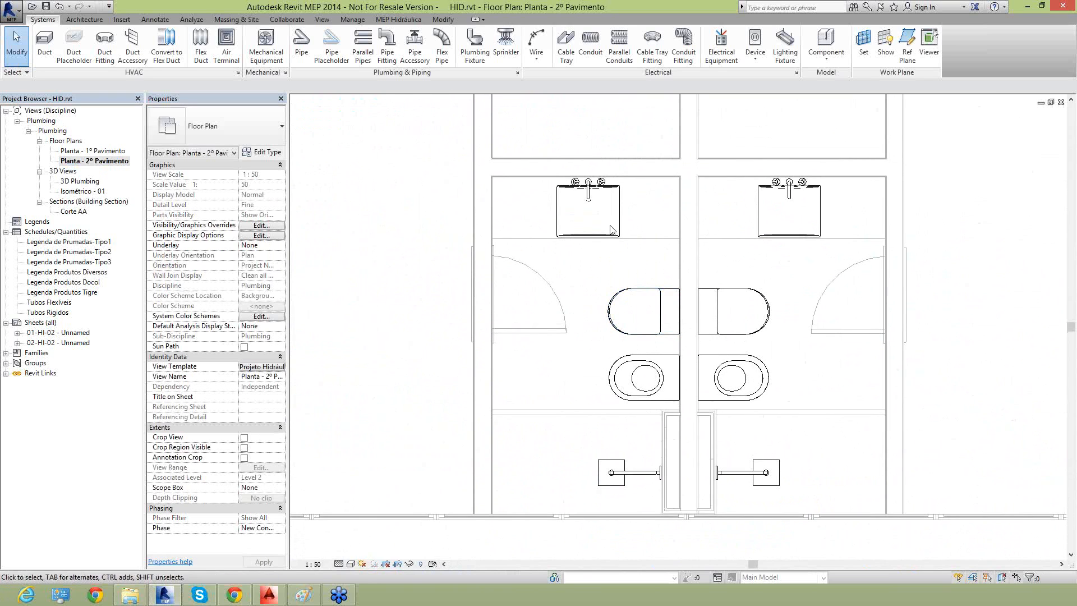
pyautogui.click(641, 297)
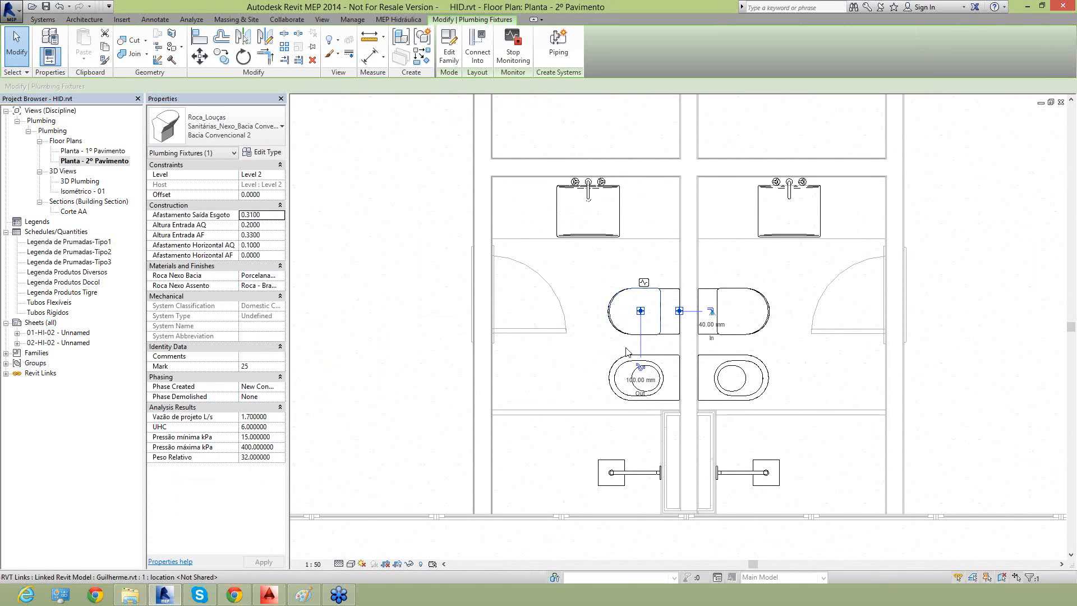
pyautogui.moveTo(710, 315); pyautogui.dragTo(684, 312, button='middle')
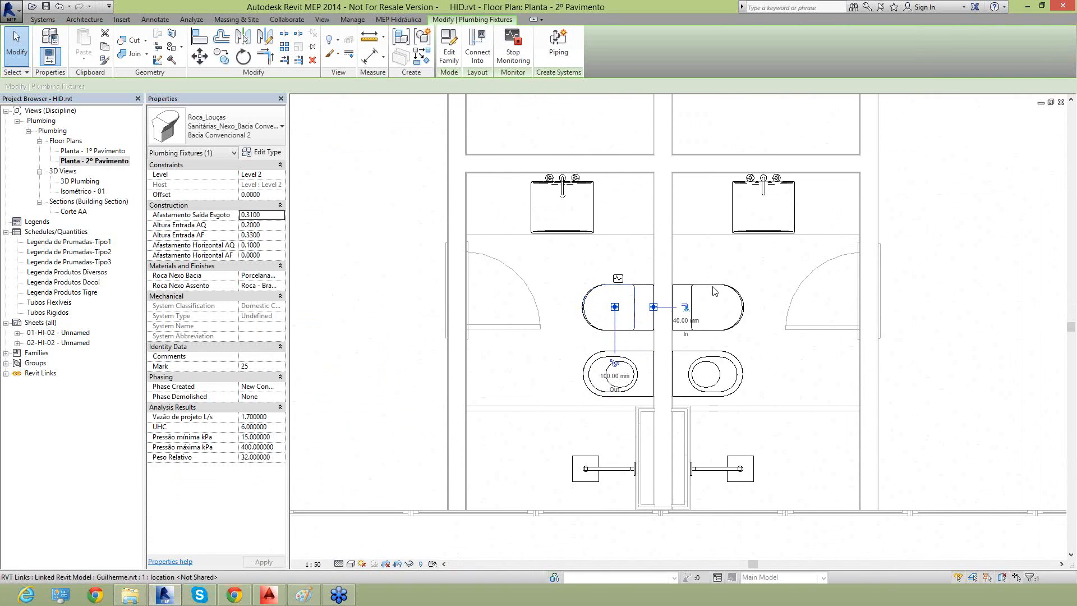
# Select the linked architectural model around the bathrooms to identify it, and clear the selection
pyautogui.click(760, 265)
pyautogui.scroll(-2, 519, 318)
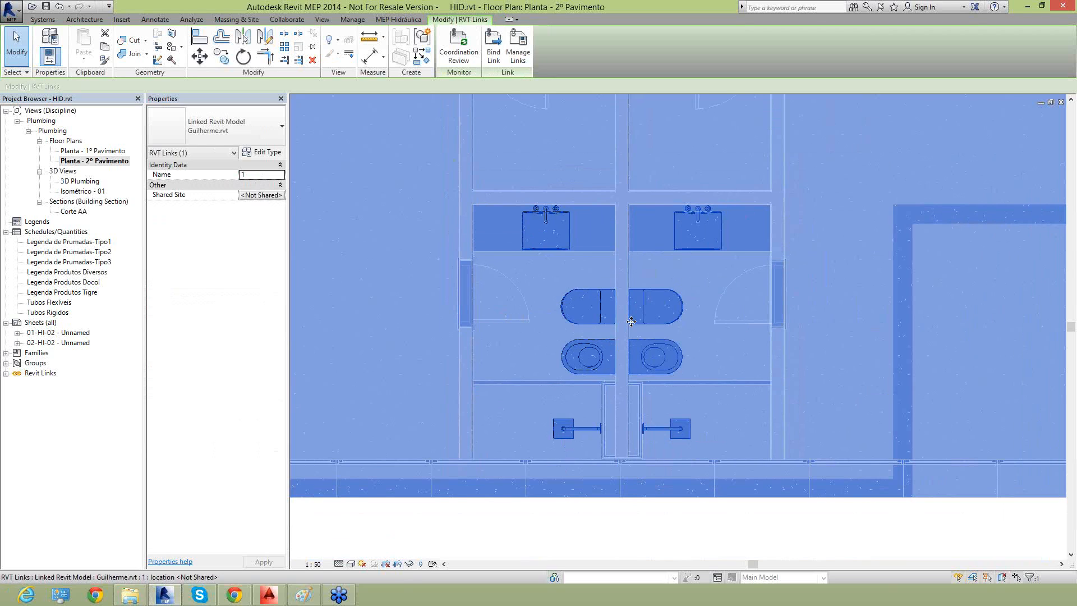
pyautogui.click(382, 311)
# Examine the inlet and outlet connectors of the left bathroom's toilet and their position relative to the surrounding rooms
pyautogui.click(614, 283)
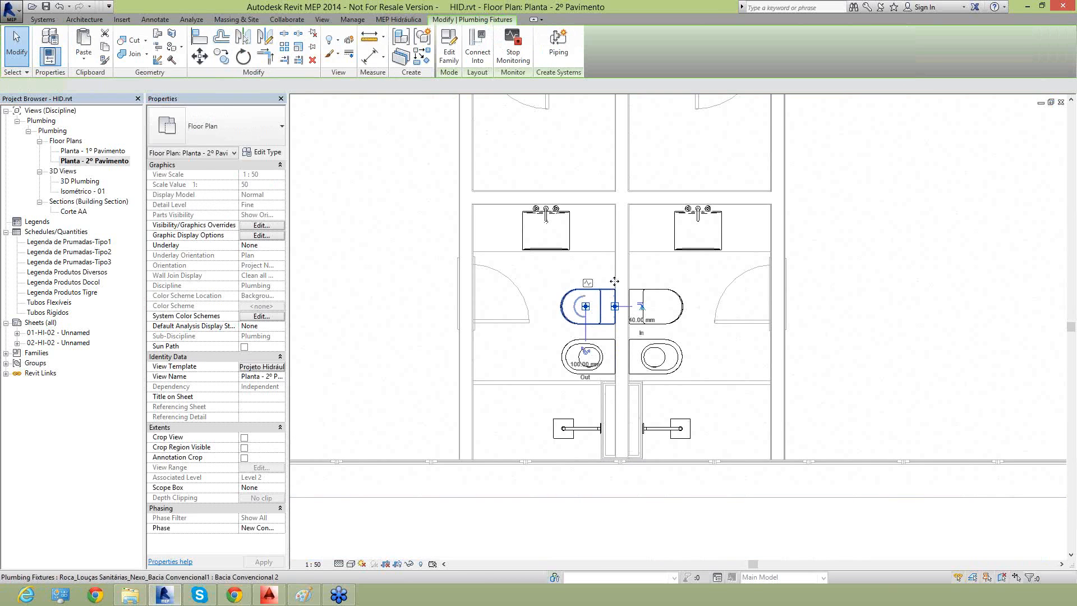
pyautogui.scroll(3, 617, 287)
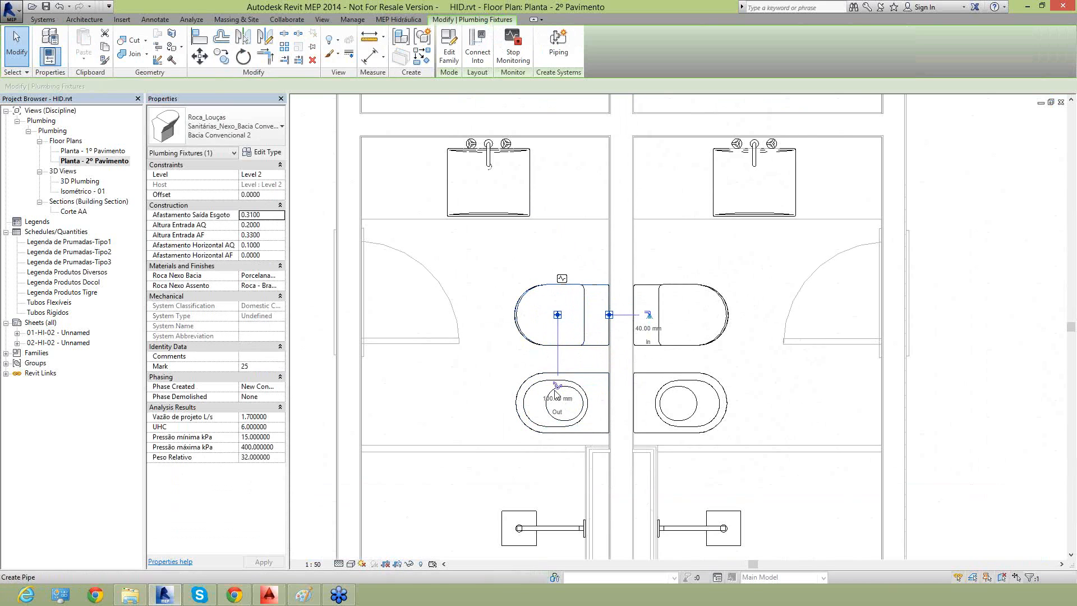
pyautogui.click(494, 377)
pyautogui.scroll(-2, 572, 377)
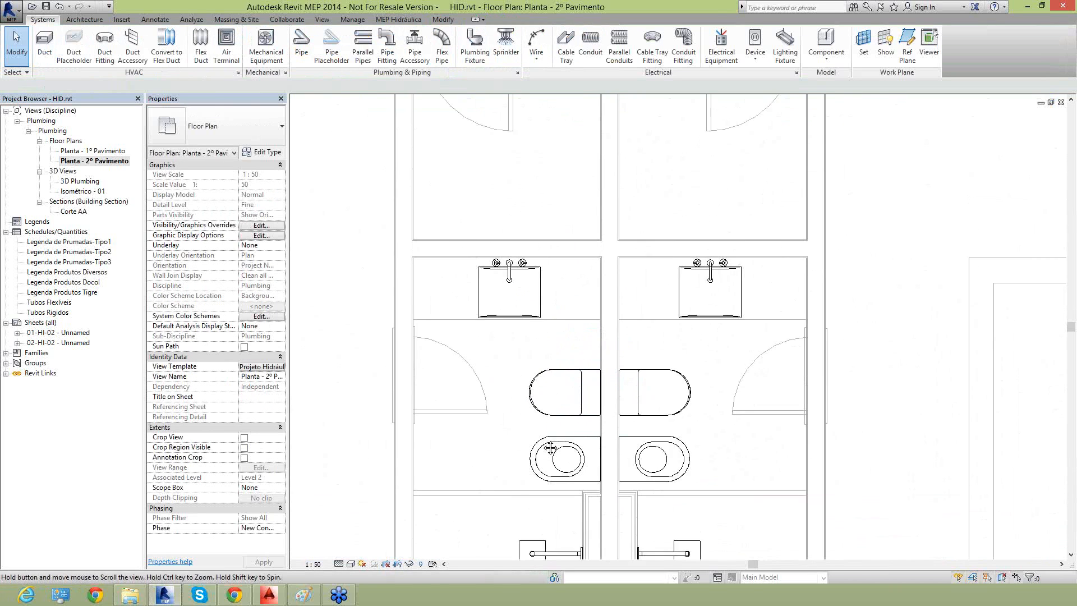
pyautogui.click(558, 393)
pyautogui.scroll(-1, 558, 393)
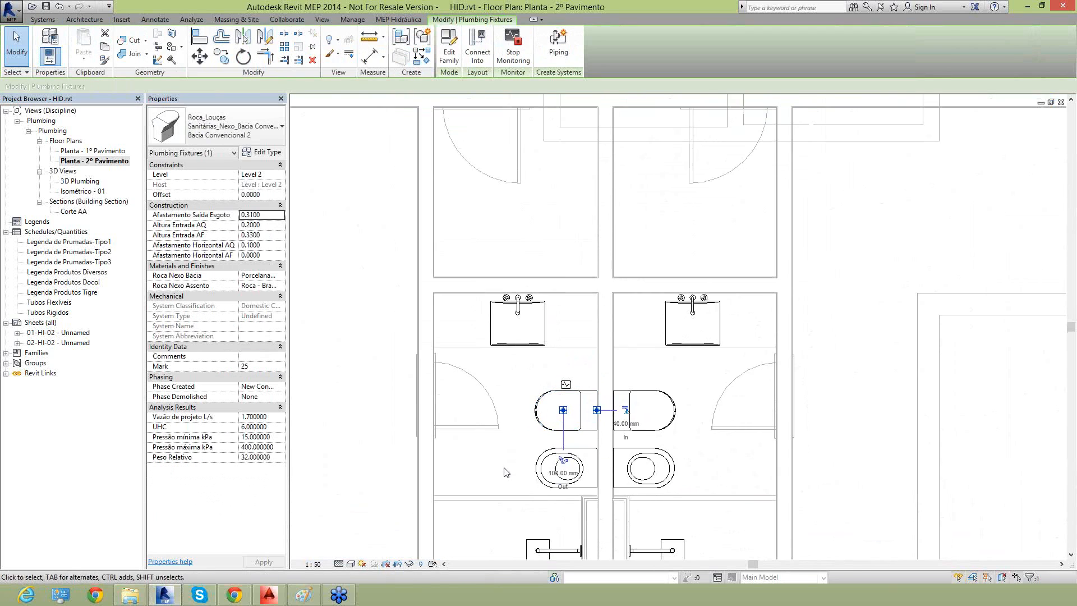
pyautogui.moveTo(505, 473); pyautogui.dragTo(572, 368, button='middle')
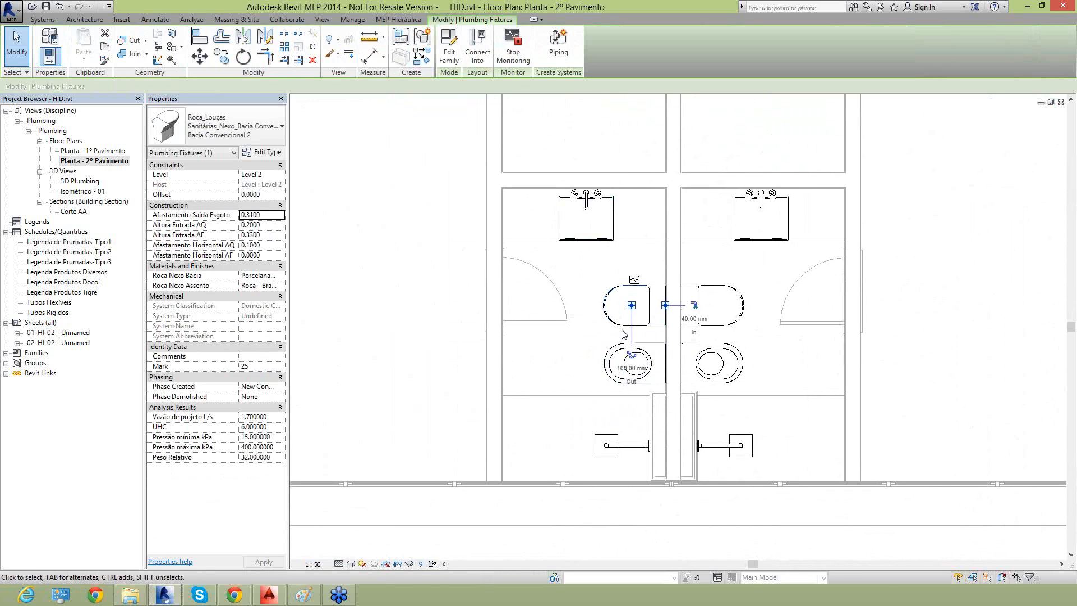
pyautogui.scroll(-2, 625, 337)
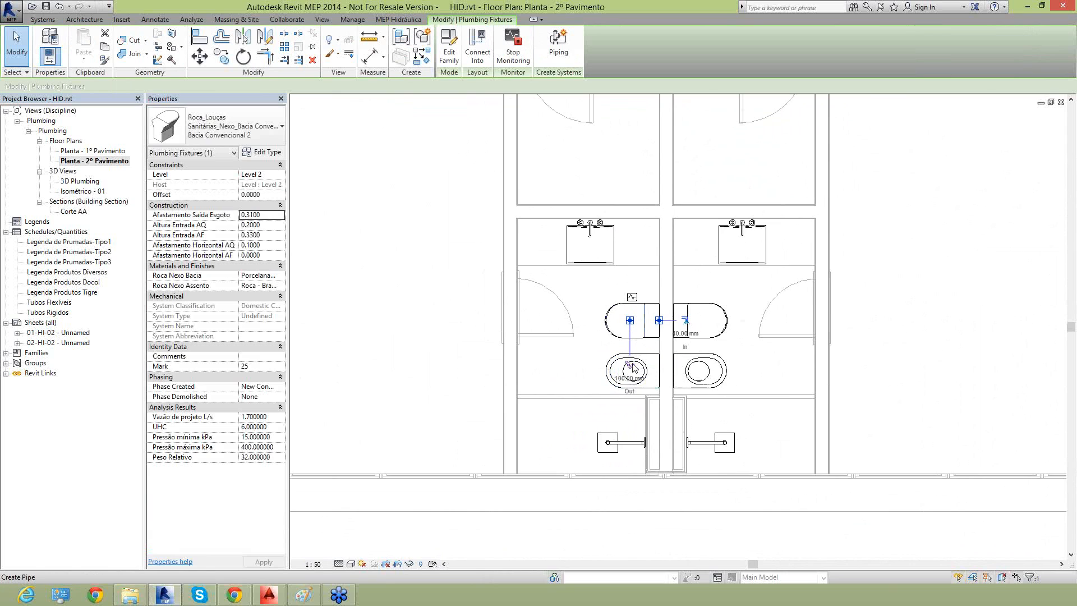
pyautogui.scroll(-3, 630, 370)
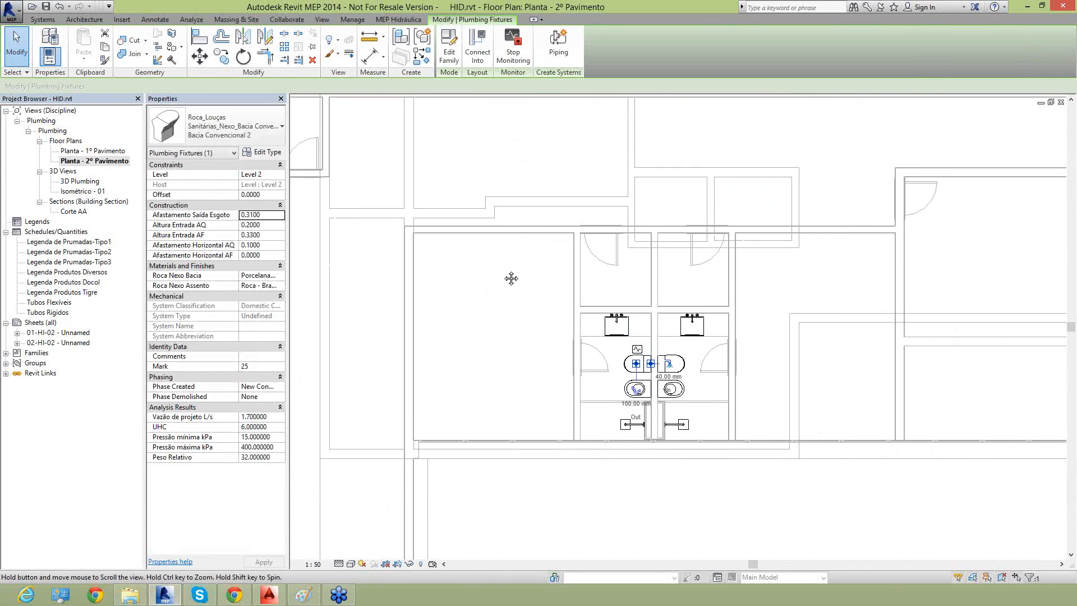
pyautogui.moveTo(625, 289); pyautogui.dragTo(560, 281, button='middle')
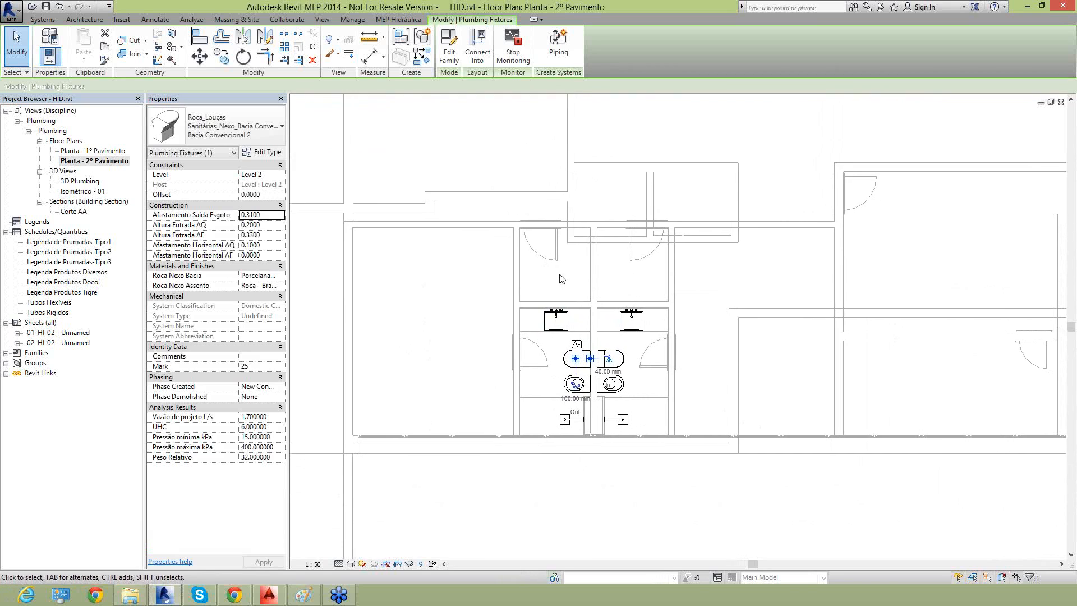
pyautogui.scroll(2, 581, 275)
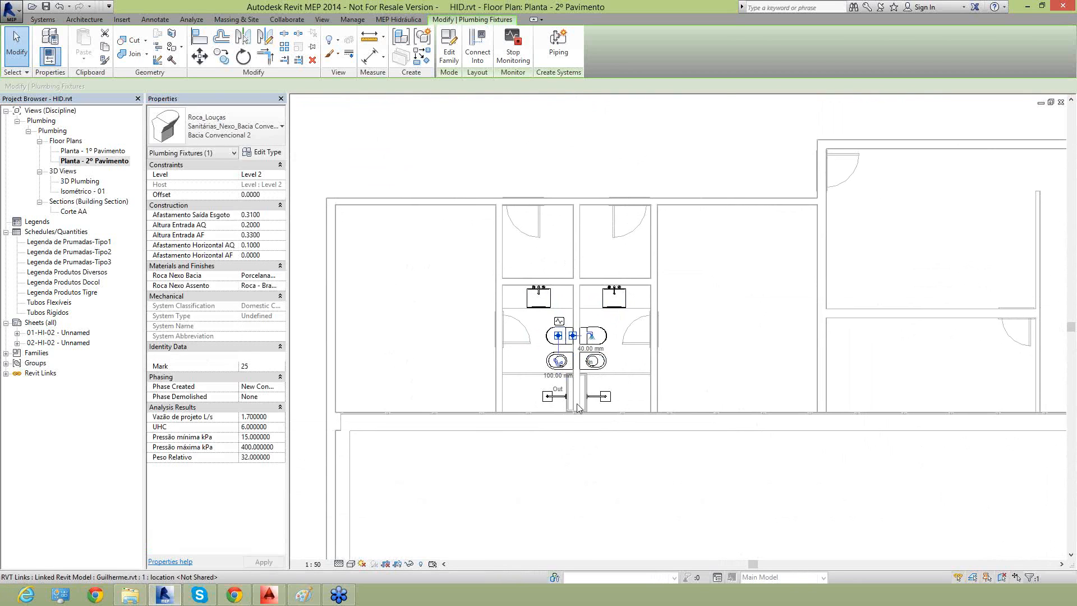
pyautogui.scroll(2, 575, 387)
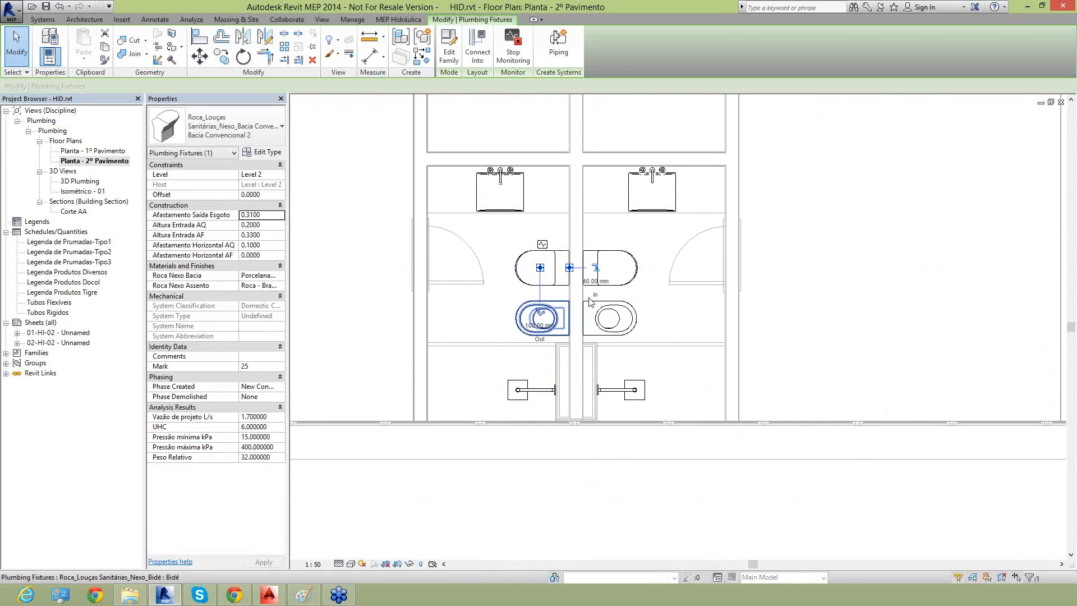
pyautogui.scroll(-2, 568, 335)
pyautogui.moveTo(615, 181); pyautogui.dragTo(605, 290, button='middle')
pyautogui.scroll(2, 678, 207)
pyautogui.moveTo(693, 266); pyautogui.dragTo(659, 263, button='middle')
pyautogui.scroll(-1, 676, 255)
pyautogui.scroll(-2, 676, 255)
# Inspect the linked model around the wall and door above the right bathroom, and clear the selection
pyautogui.click(673, 254)
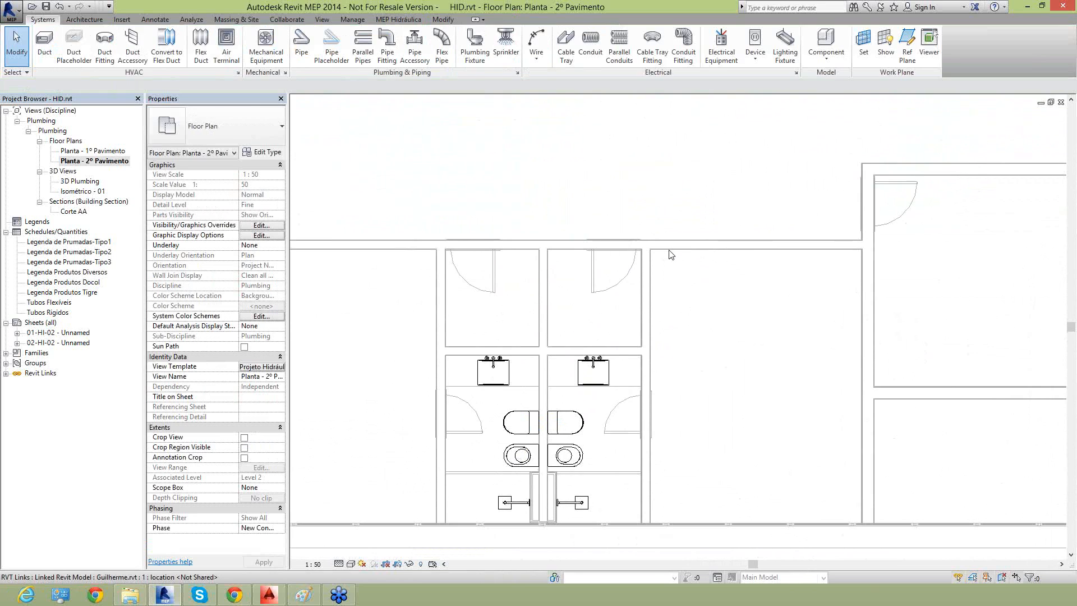
pyautogui.scroll(2, 657, 251)
pyautogui.scroll(2, 637, 257)
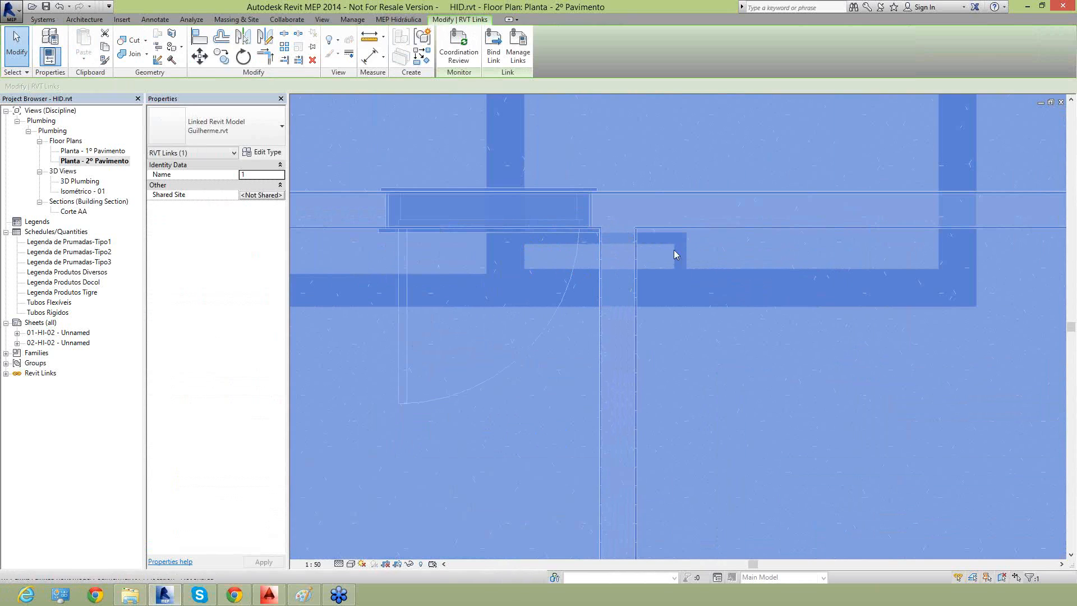
pyautogui.scroll(-2, 677, 248)
pyautogui.scroll(-1, 711, 260)
pyautogui.click(506, 448)
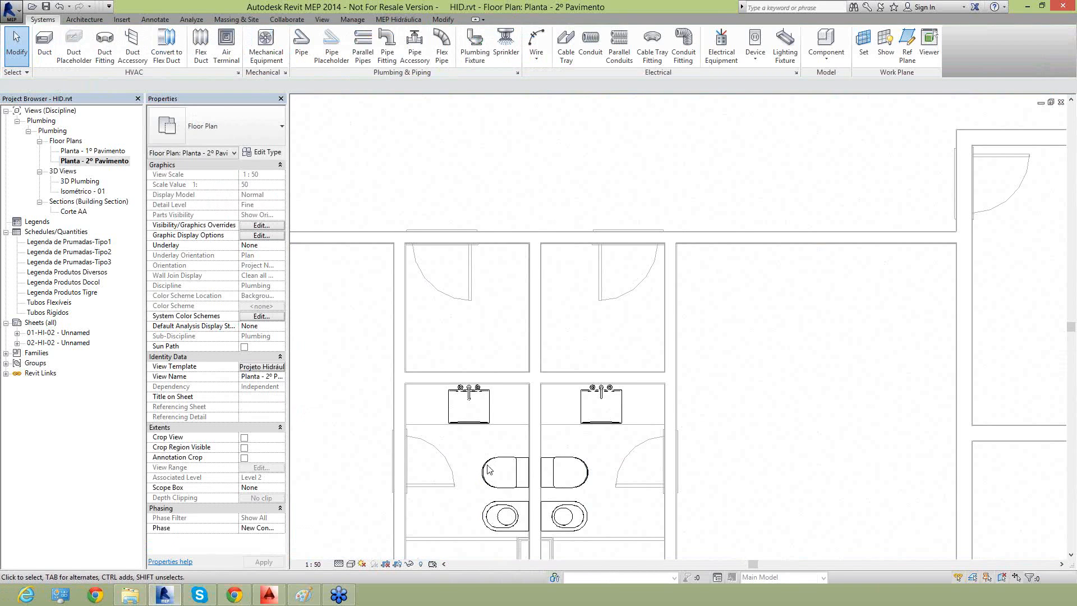
# Start a pipe from the 100 mm sewage outlet connector of the left bathroom's toilet
pyautogui.scroll(3, 488, 469)
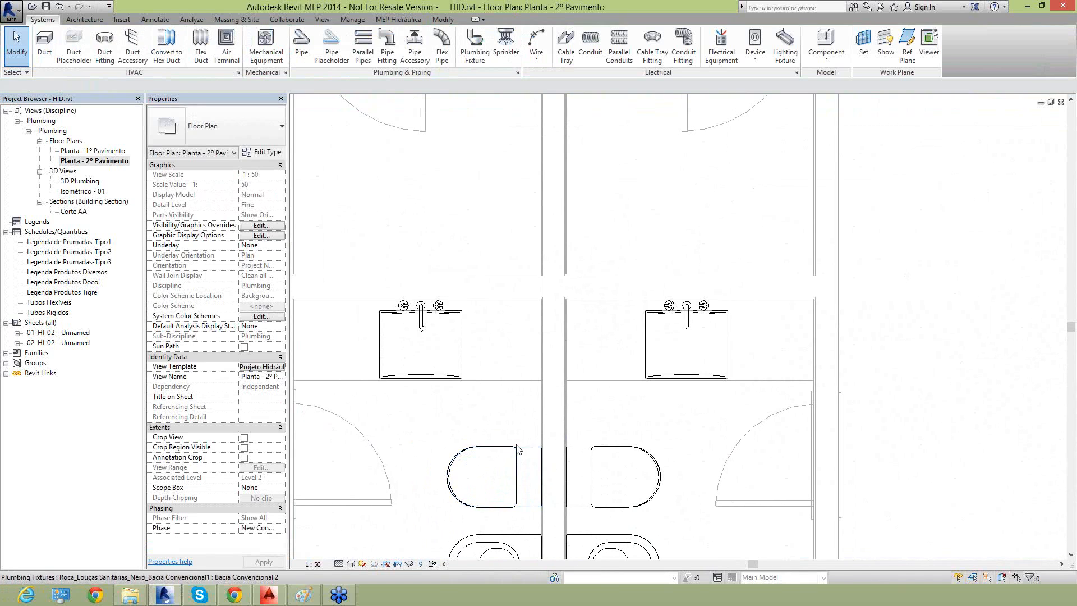
pyautogui.click(518, 449)
pyautogui.scroll(-1, 558, 421)
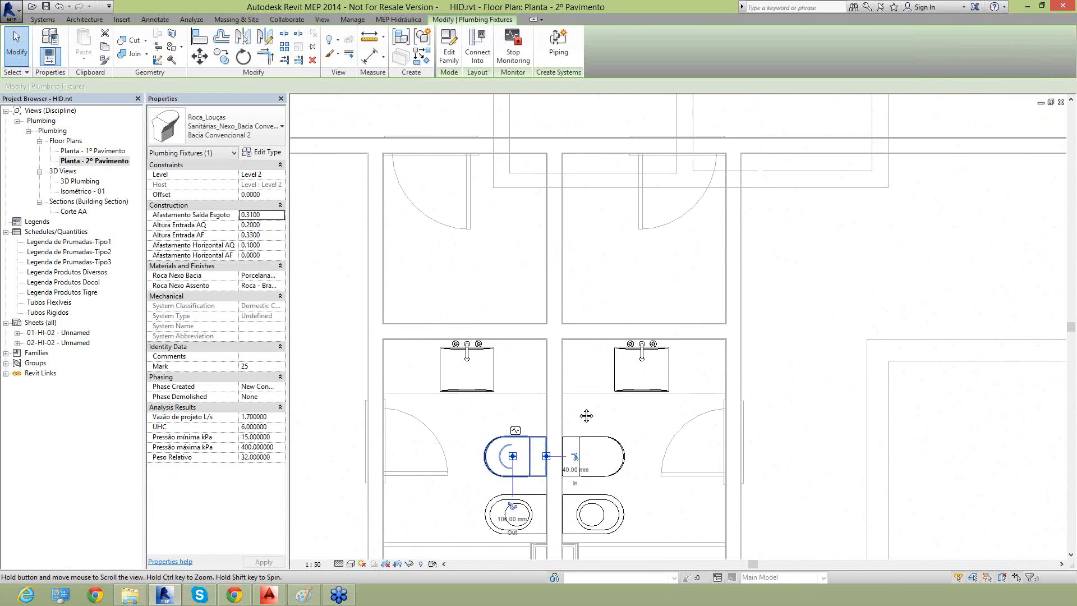
pyautogui.moveTo(586, 415); pyautogui.dragTo(696, 341, button='middle')
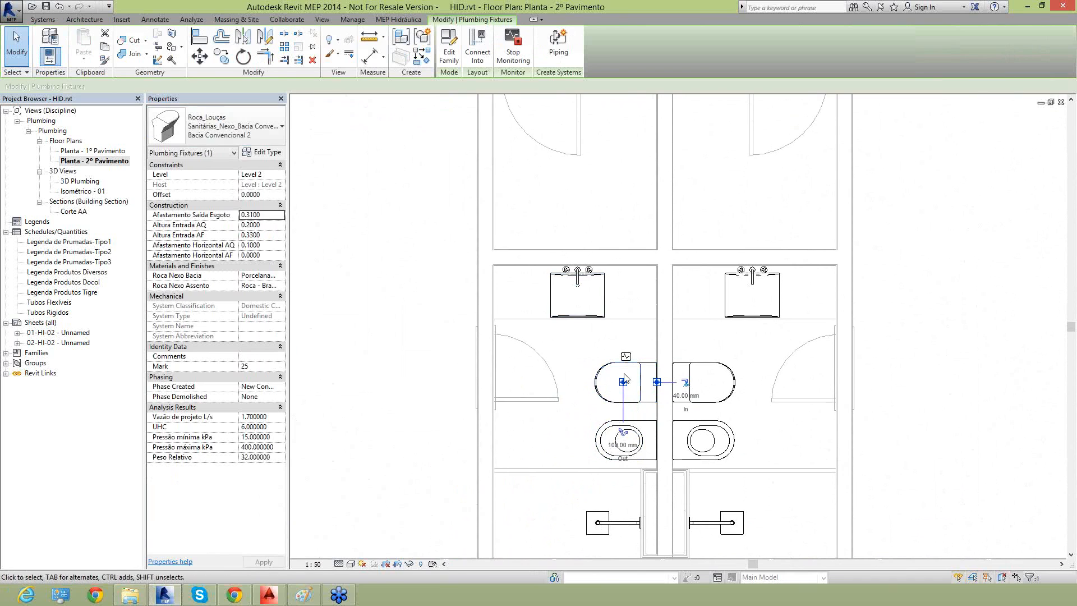
pyautogui.scroll(2, 637, 375)
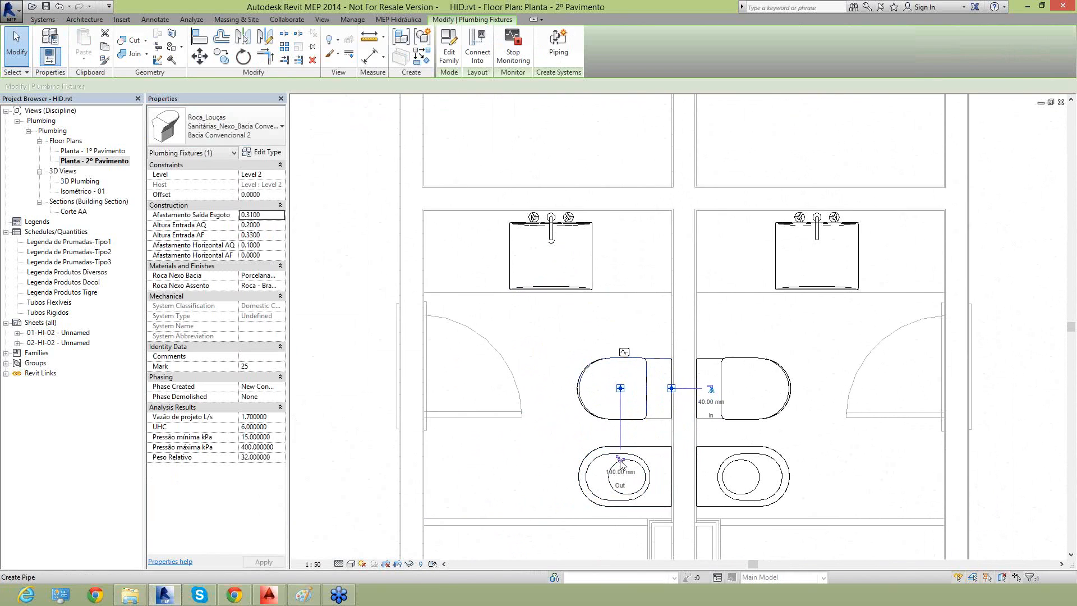
pyautogui.scroll(3, 621, 462)
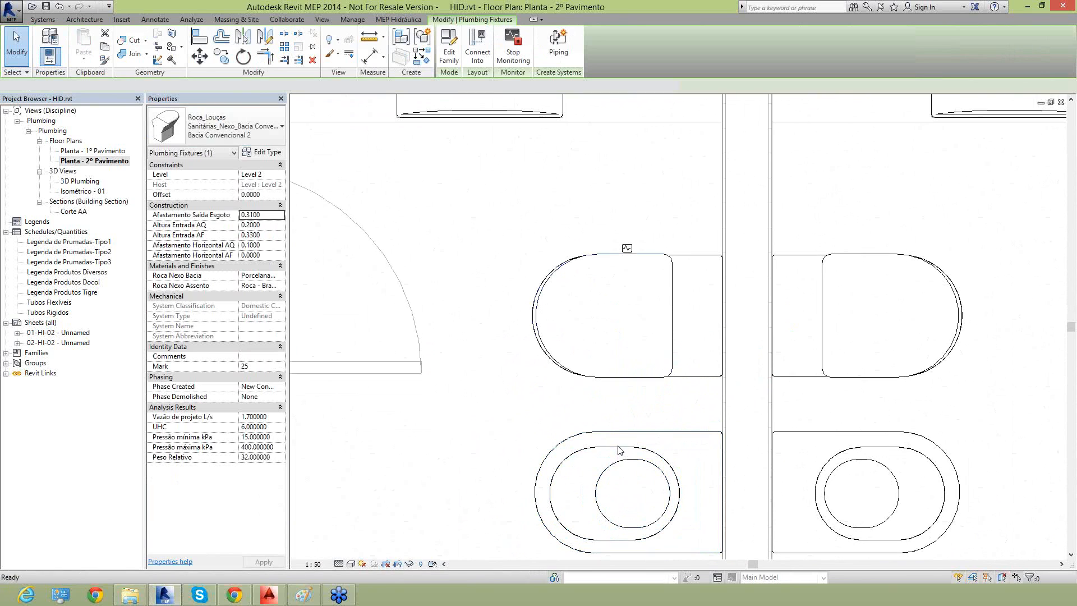
pyautogui.click(618, 449)
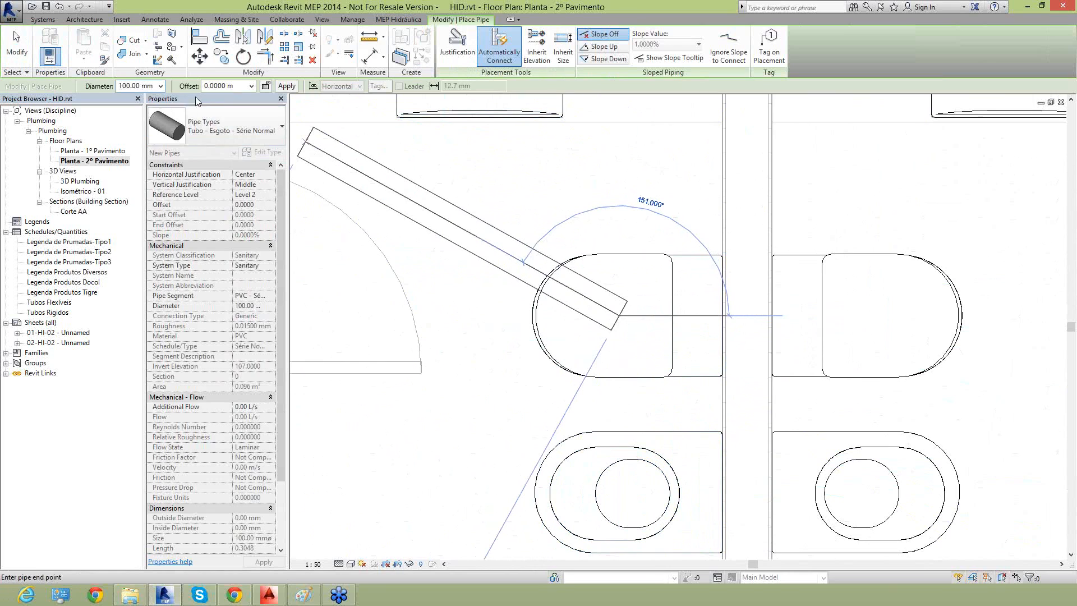
# Configure the new pipe as Tubo - Esgoto - Série Normal with a 100 mm diameter and a -0.2482 m offset
pyautogui.click(216, 122)
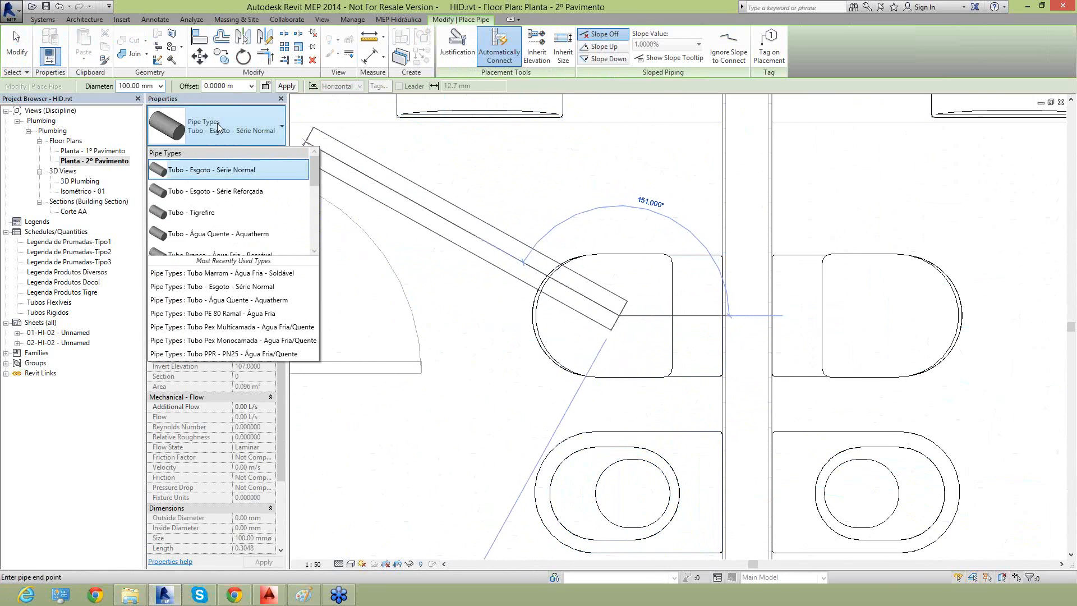
pyautogui.click(217, 173)
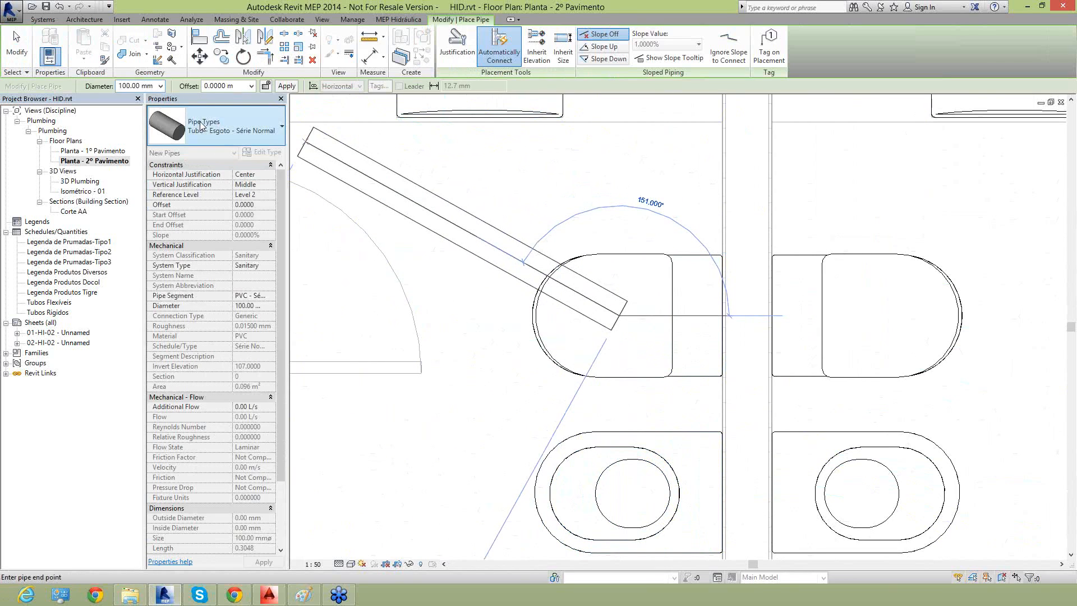
pyautogui.click(161, 86)
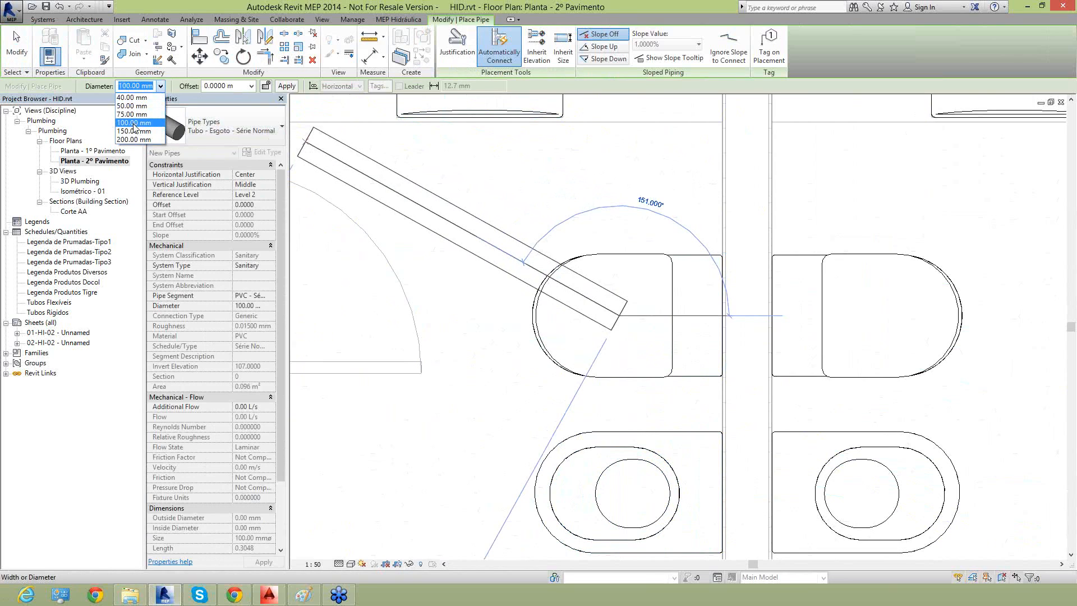
pyautogui.click(134, 123)
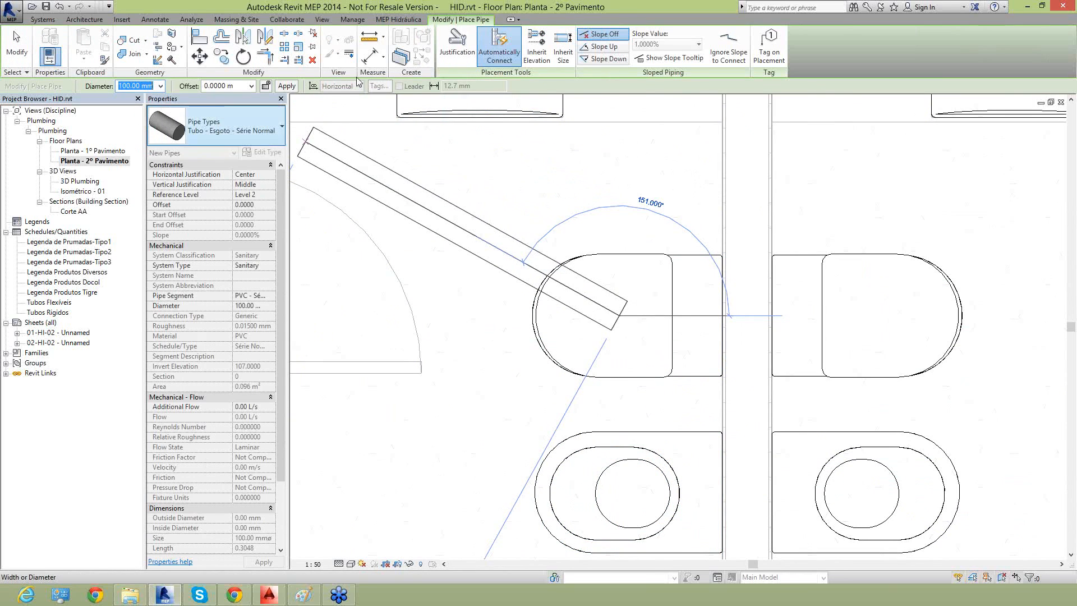
pyautogui.click(251, 86)
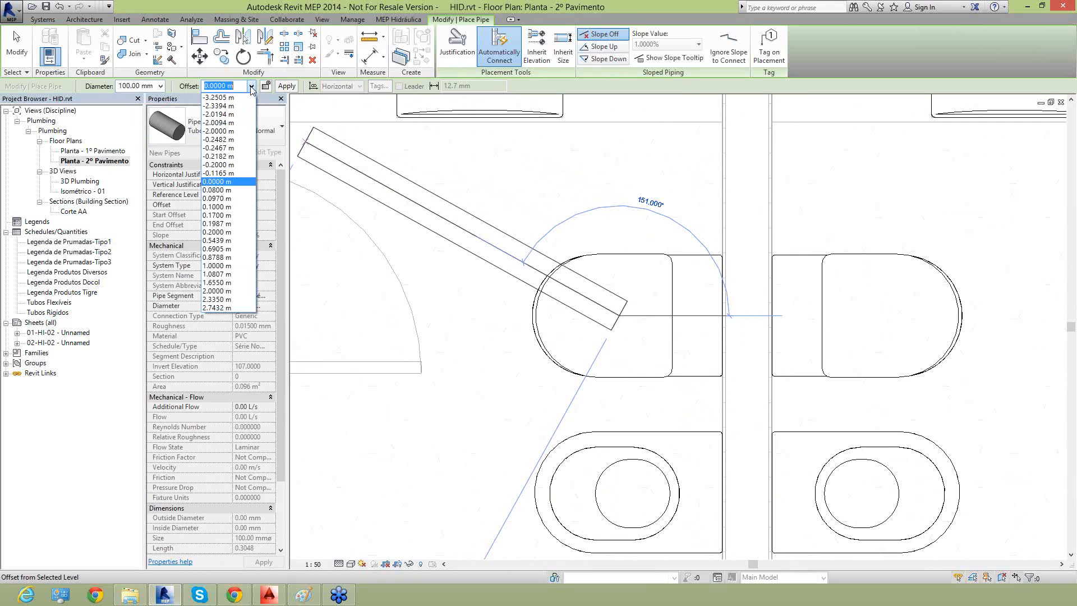
pyautogui.click(228, 141)
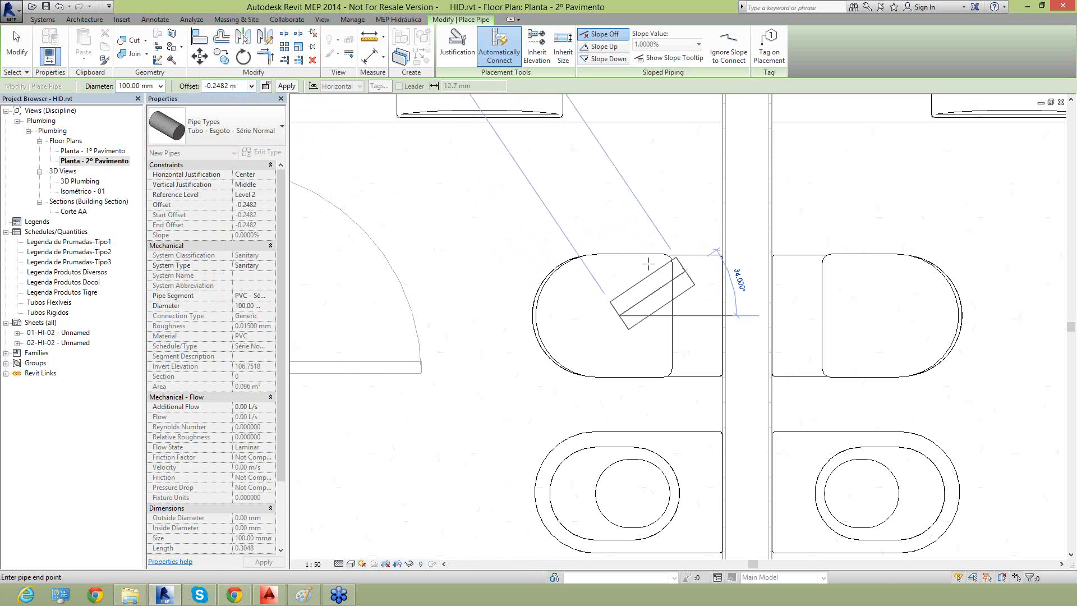
# Draw the toilet's sewage pipe about 2 m straight past the washbasin into the room above, sloping down at 1%
pyautogui.scroll(-3, 585, 265)
pyautogui.moveTo(600, 296); pyautogui.dragTo(486, 383, button='middle')
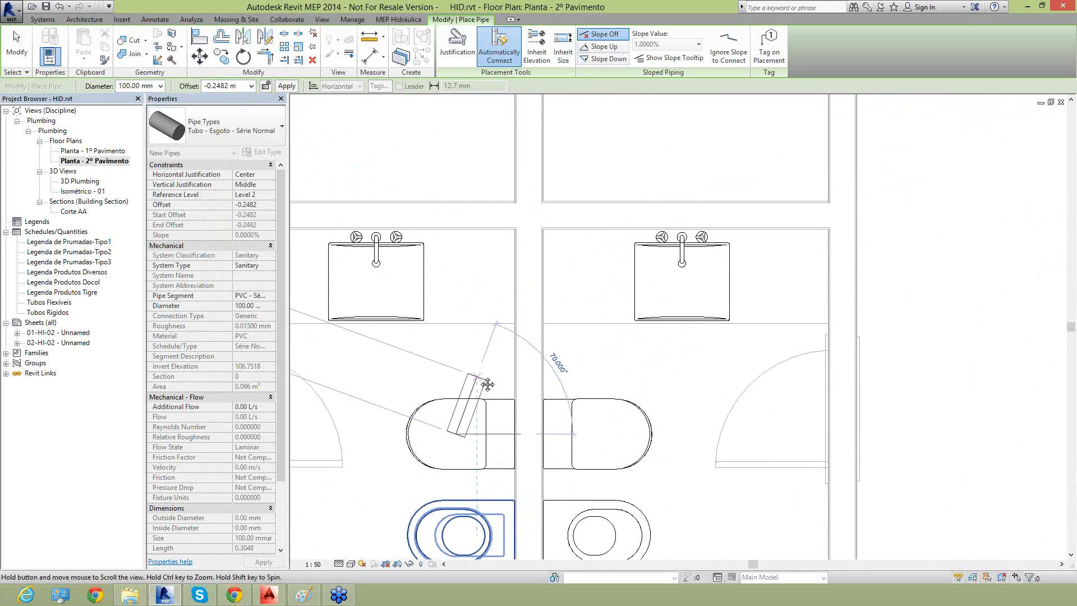
pyautogui.scroll(-2, 580, 344)
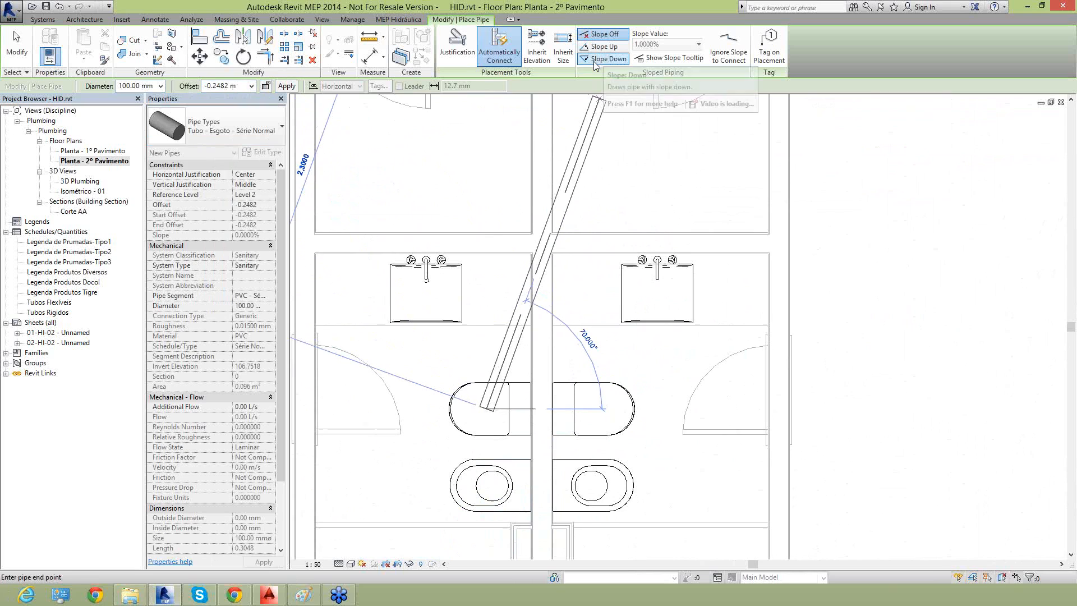
pyautogui.click(597, 62)
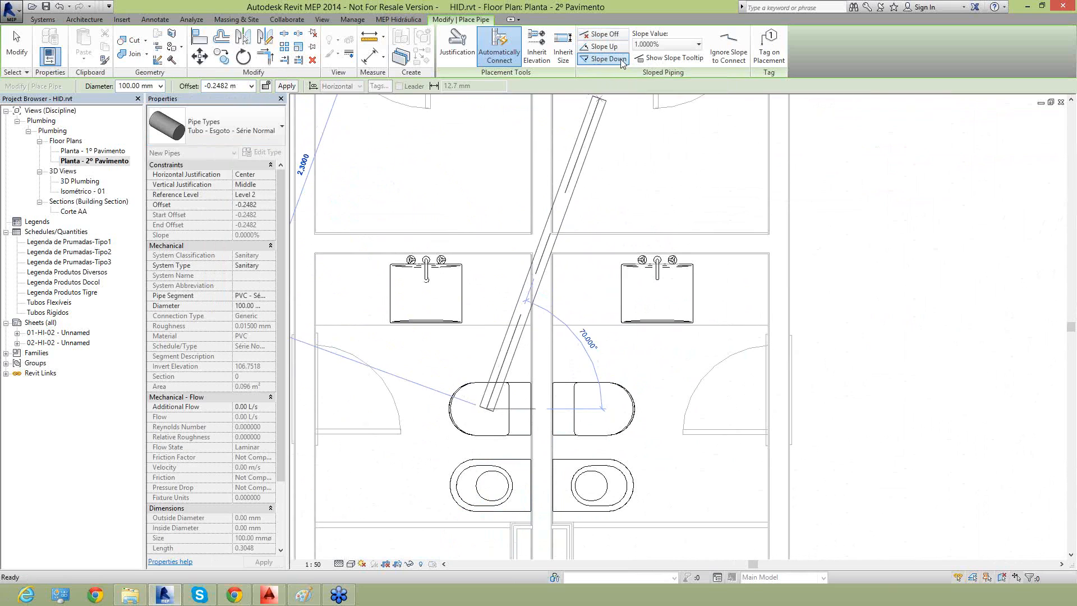
pyautogui.click(699, 45)
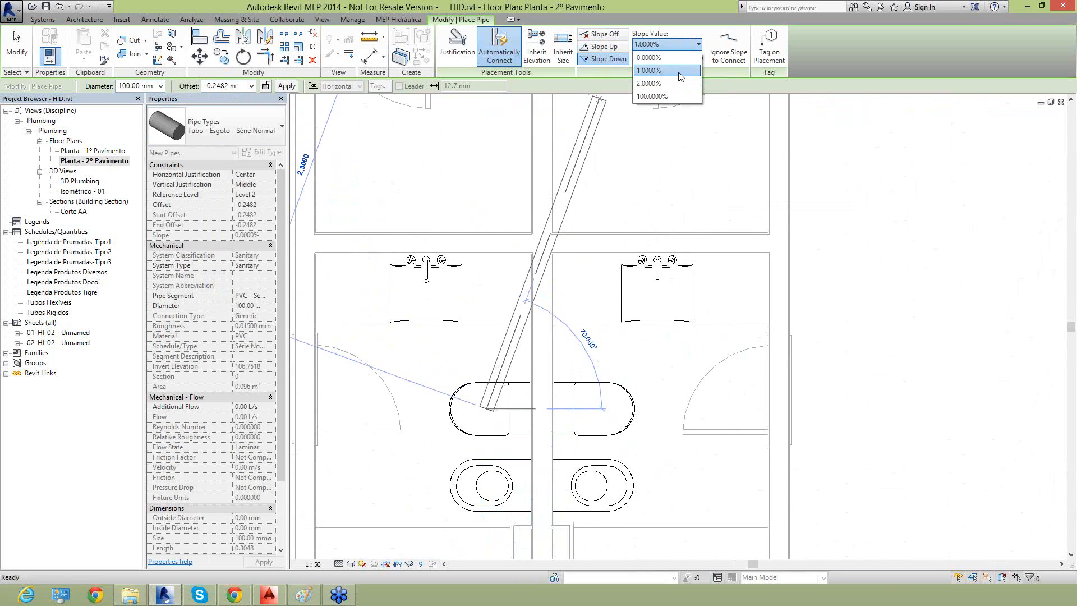
pyautogui.click(681, 70)
pyautogui.scroll(-4, 519, 213)
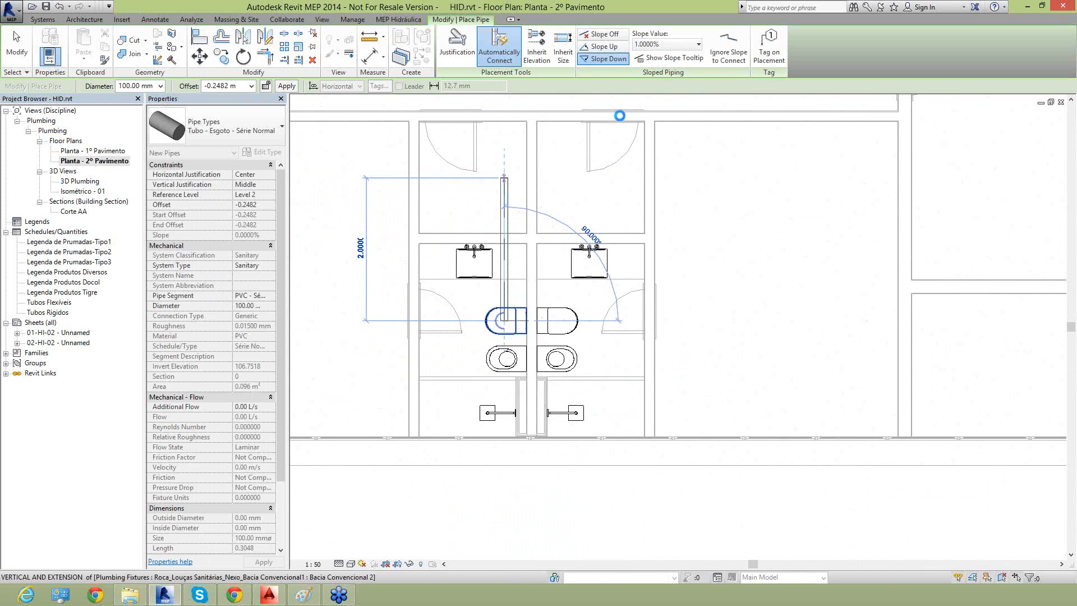
pyautogui.click(620, 123)
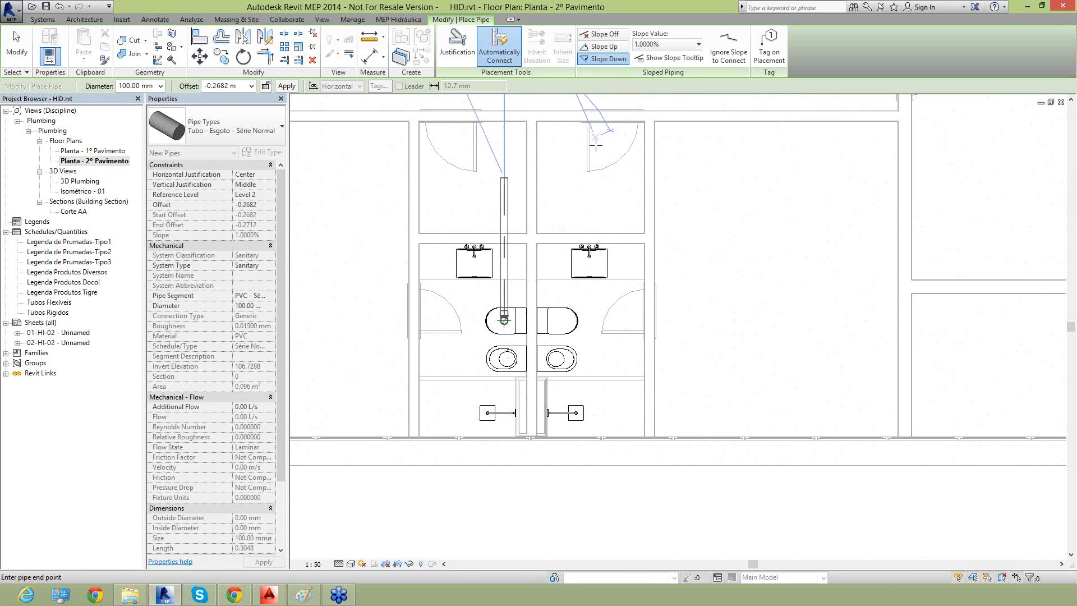
pyautogui.press('Escape')
pyautogui.press('Escape')
pyautogui.moveTo(624, 219); pyautogui.dragTo(649, 234, button='middle')
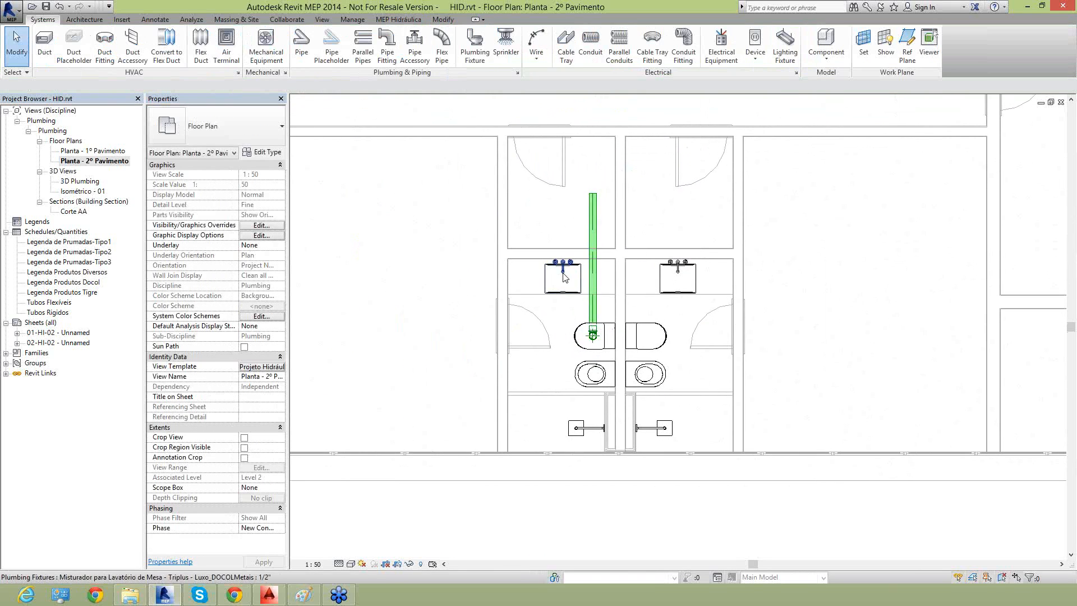
pyautogui.moveTo(575, 277); pyautogui.dragTo(625, 293, button='middle')
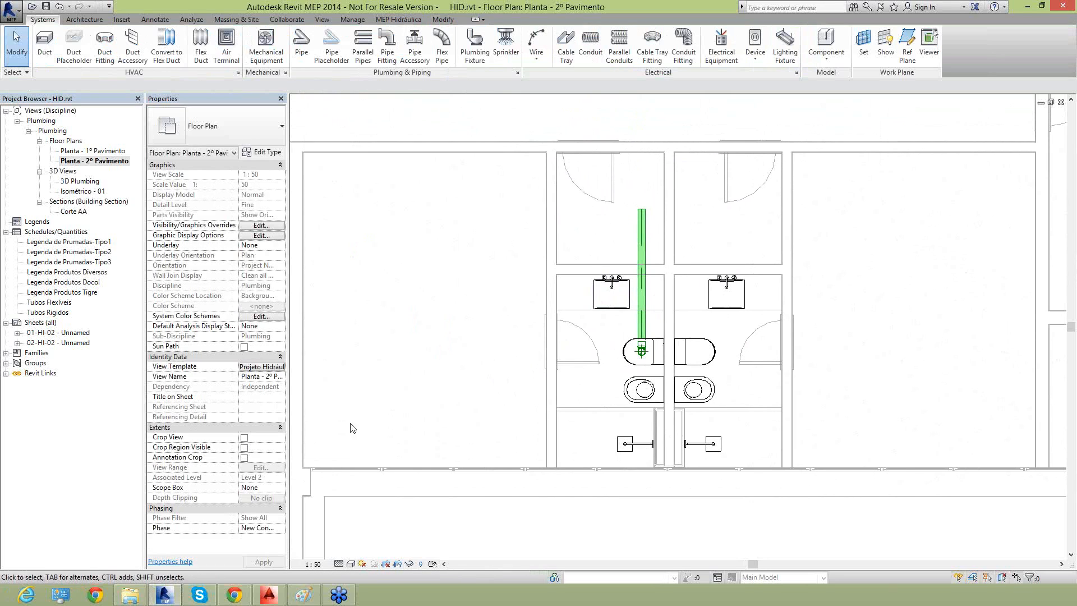
# Review the view properties controlled by the Projeto Hidráulico - 2º Pavimento view template, and close it without changes
pyautogui.click(253, 368)
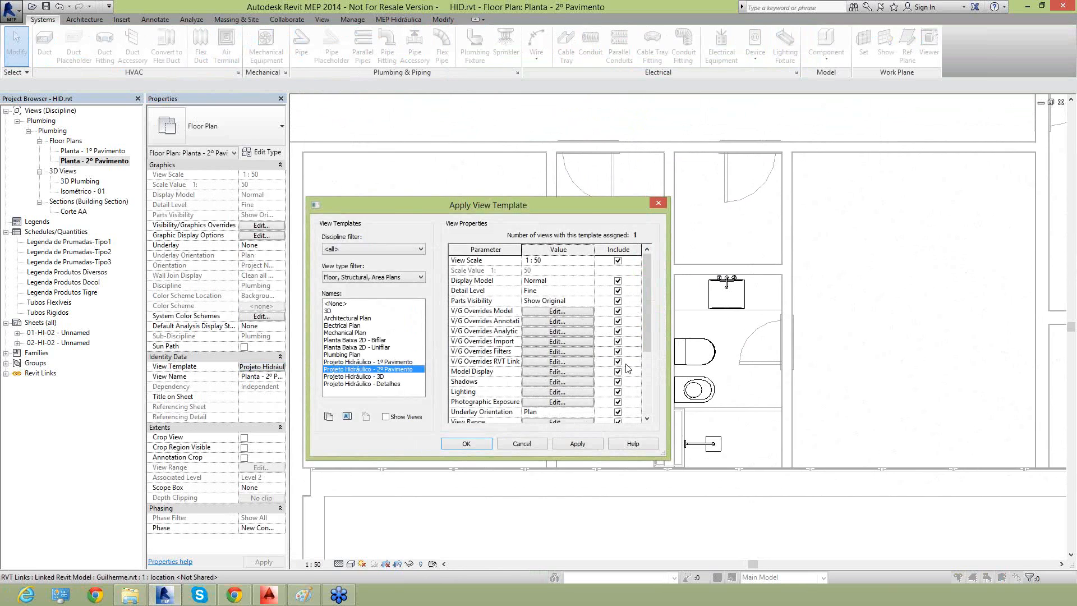
pyautogui.moveTo(647, 338); pyautogui.dragTo(651, 376)
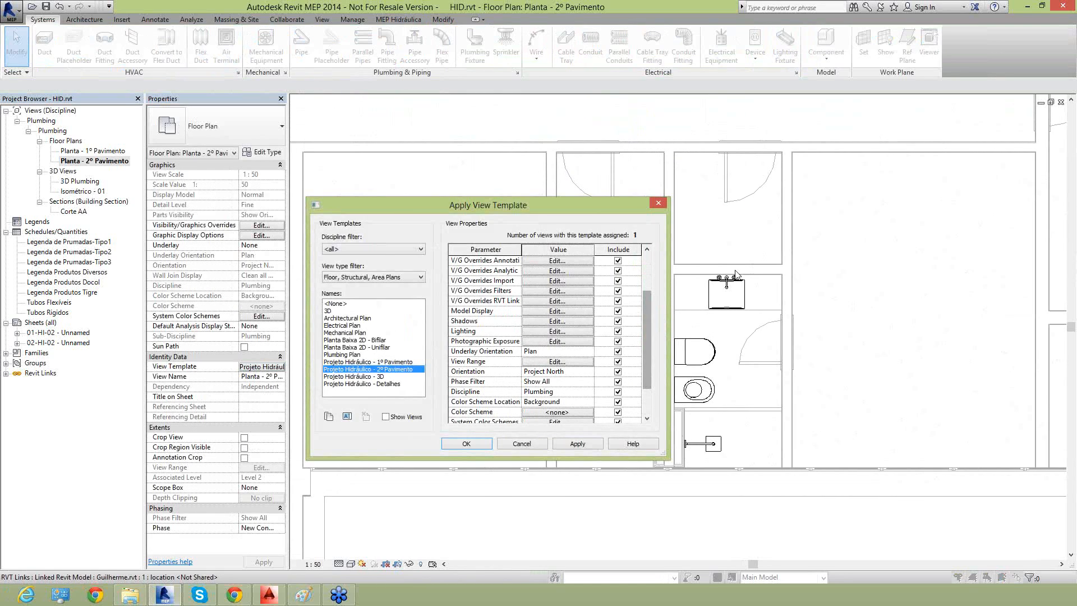
pyautogui.moveTo(648, 341); pyautogui.dragTo(647, 362)
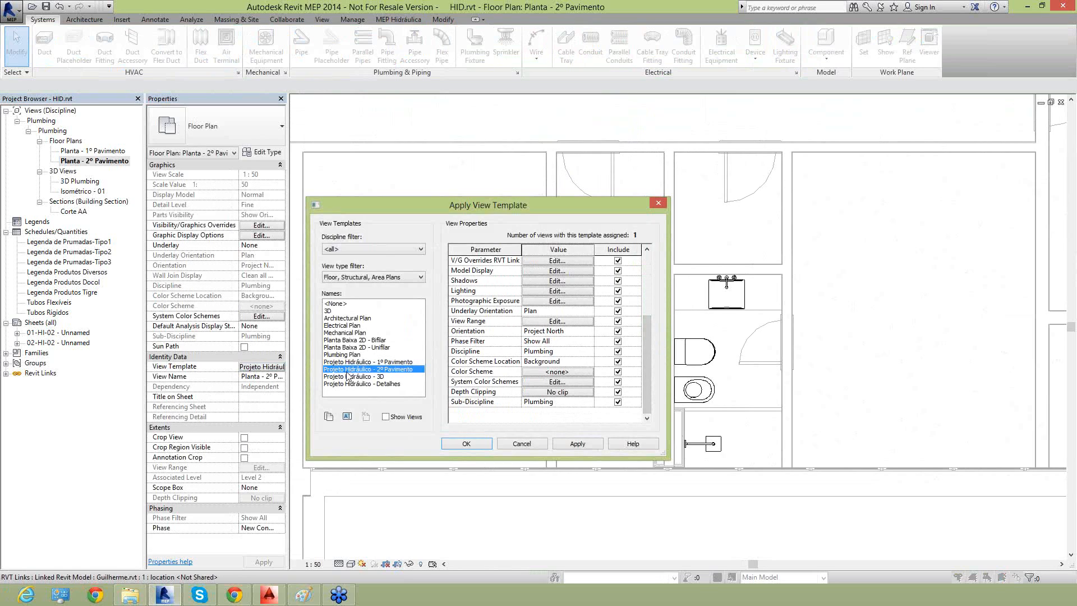
pyautogui.click(542, 444)
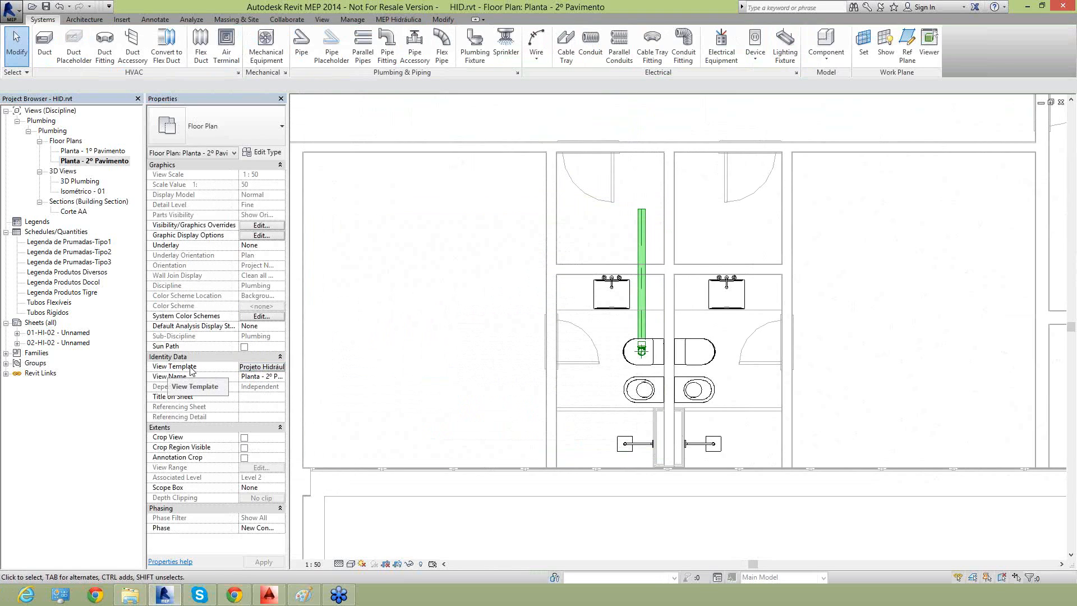
# Set the bottom and view depth offsets to -1 in the view range of the Projeto Hidráulico - 2º Pavimento view template
pyautogui.click(250, 367)
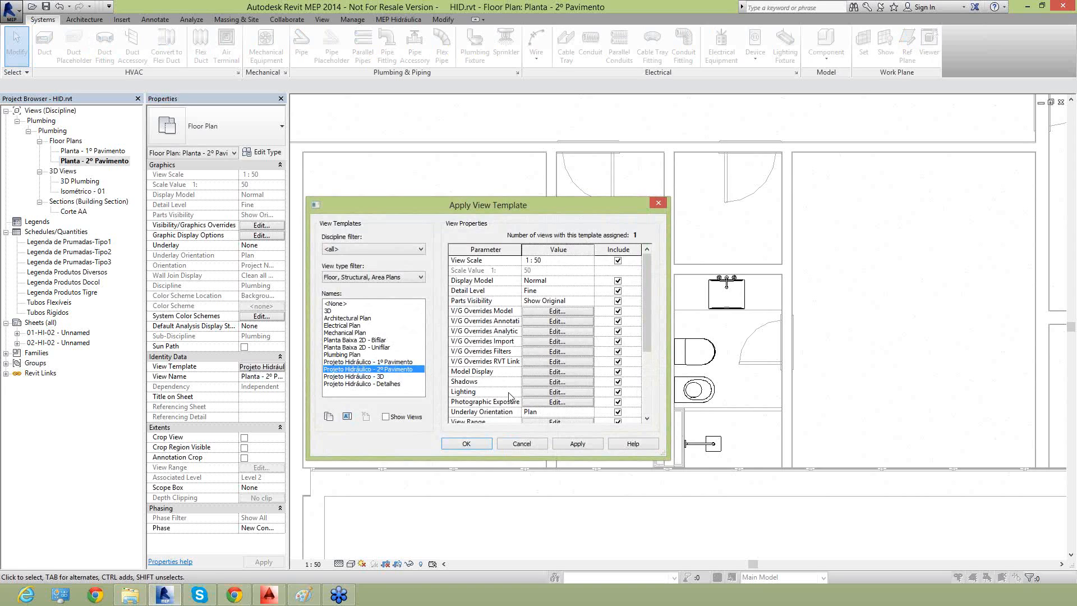
pyautogui.moveTo(648, 340); pyautogui.dragTo(647, 378)
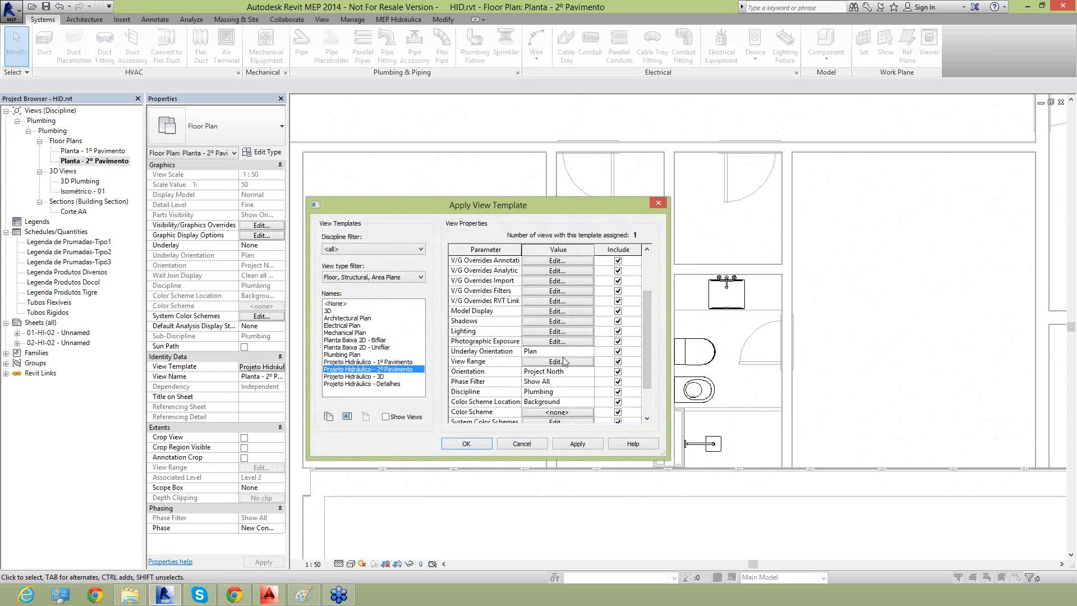
pyautogui.click(557, 361)
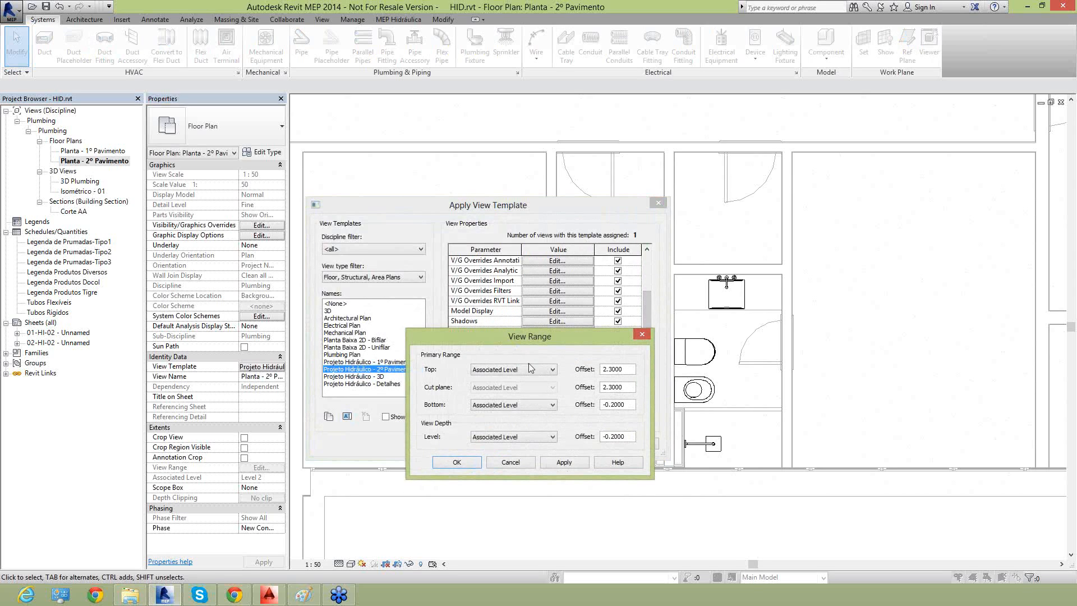
pyautogui.moveTo(634, 404); pyautogui.dragTo(590, 405)
pyautogui.write('-1')
pyautogui.moveTo(631, 437); pyautogui.dragTo(594, 433)
pyautogui.write('-1')
pyautogui.click(561, 466)
pyautogui.click(455, 462)
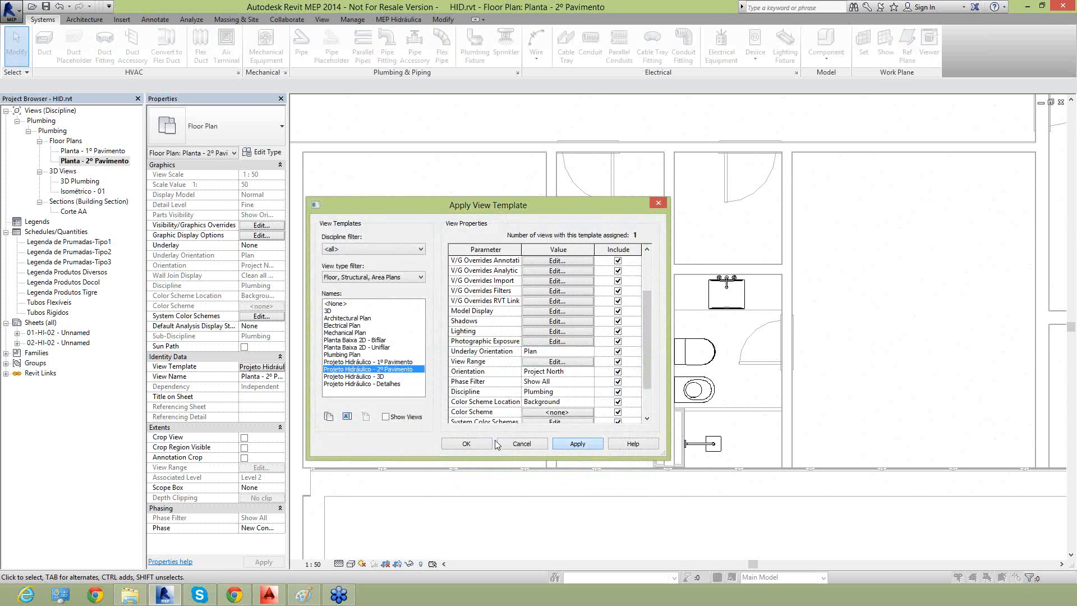
pyautogui.click(473, 445)
# Continue the sewage pipe from its open end about 1.04 m at 45°, and about 1 m horizontally toward the right room's far wall
pyautogui.scroll(-2, 512, 423)
pyautogui.scroll(3, 547, 426)
pyautogui.click(523, 390)
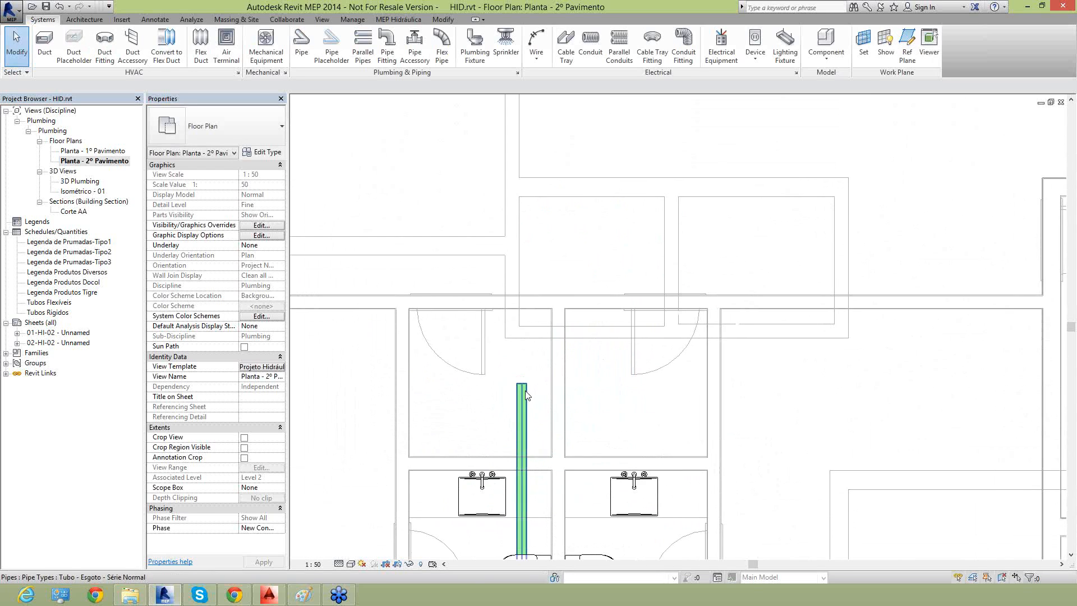
pyautogui.click(523, 385)
pyautogui.rightClick(522, 384)
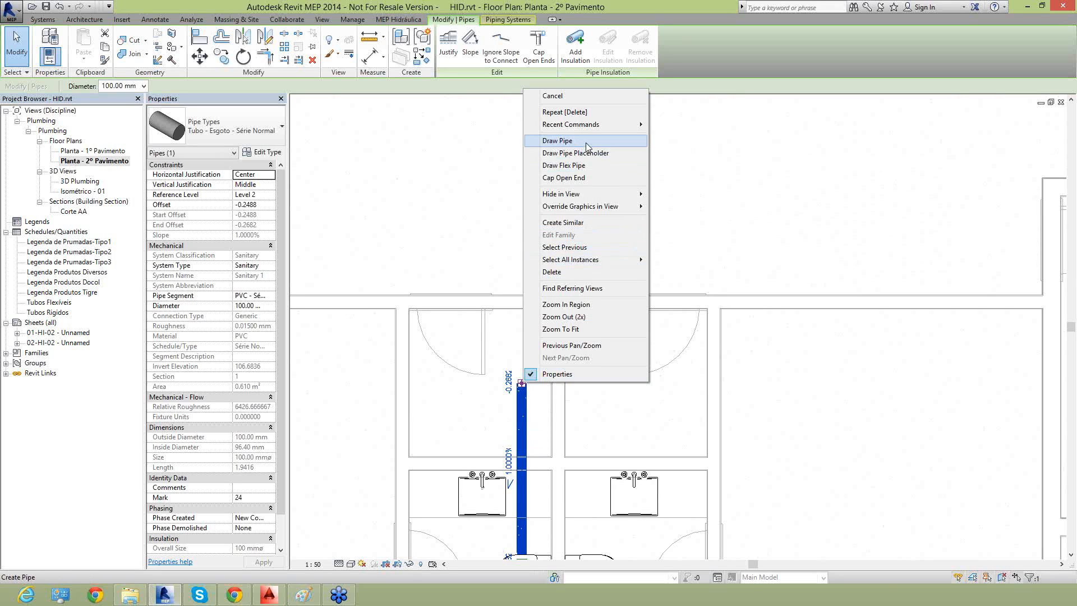
pyautogui.click(561, 140)
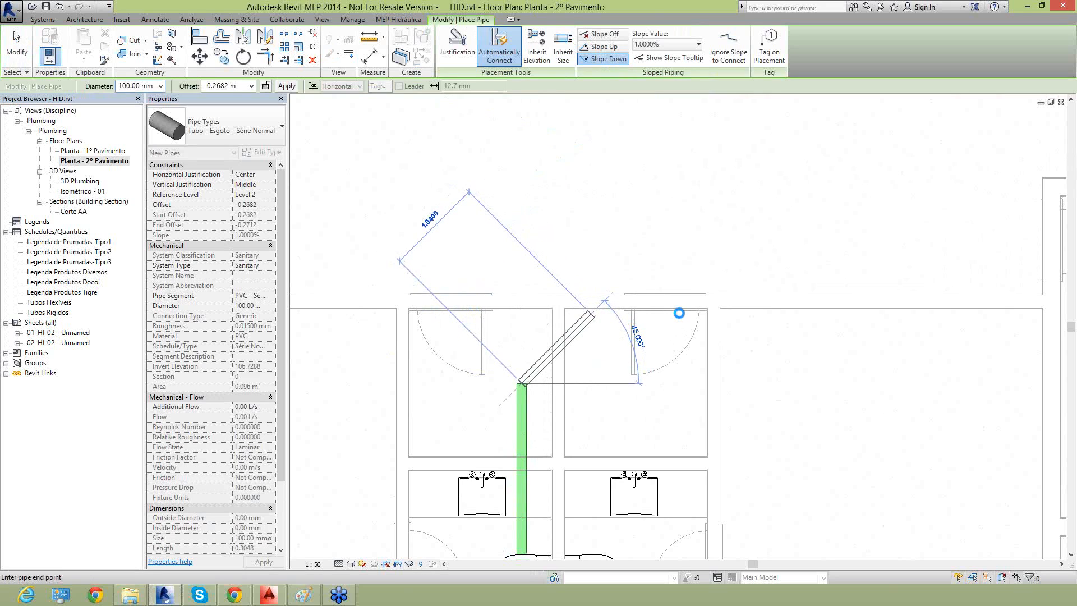
pyautogui.click(592, 314)
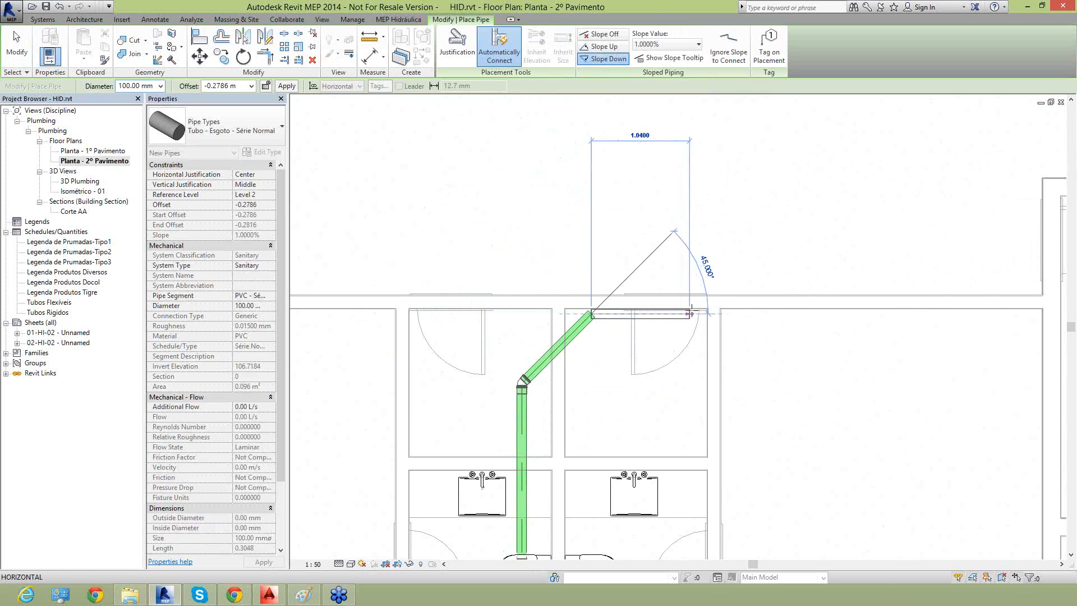
pyautogui.click(693, 313)
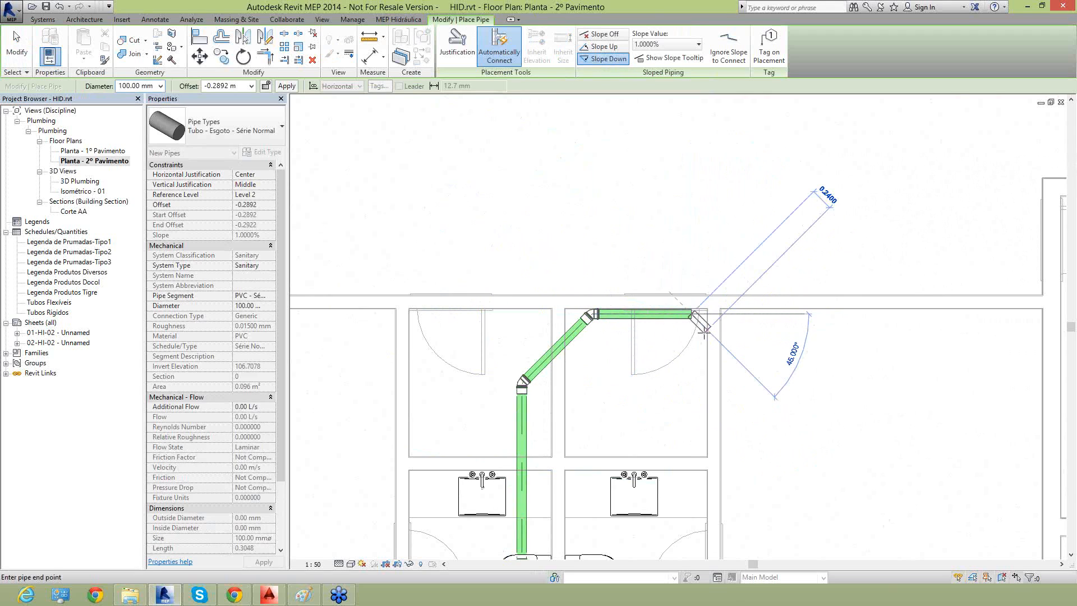
# Drop the sewage pipe vertically from its open end near the right room's far wall to an offset of -2.0194 m
pyautogui.click(251, 87)
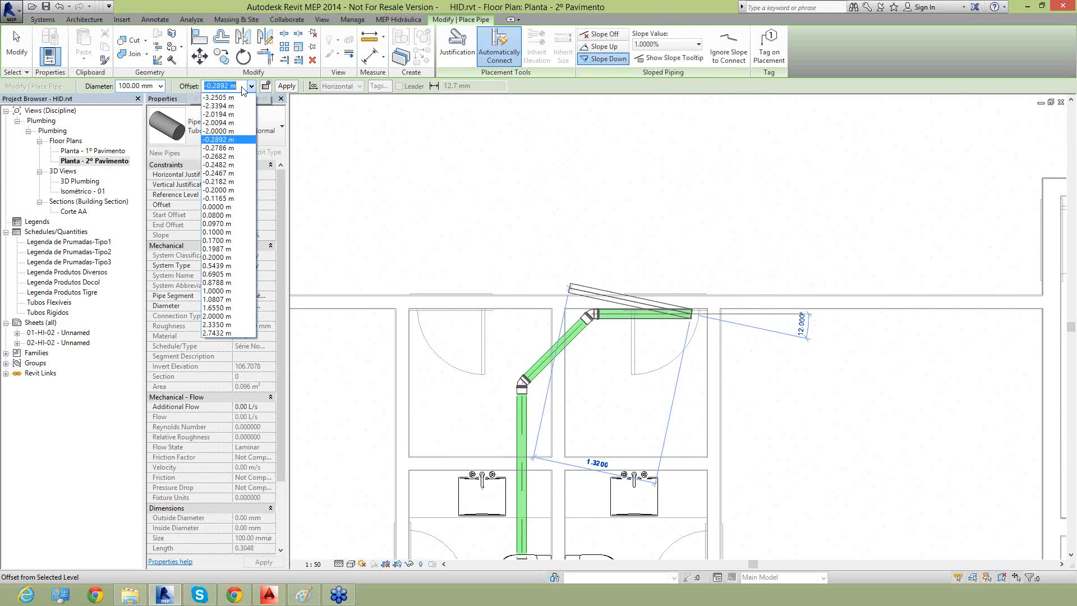
pyautogui.click(224, 114)
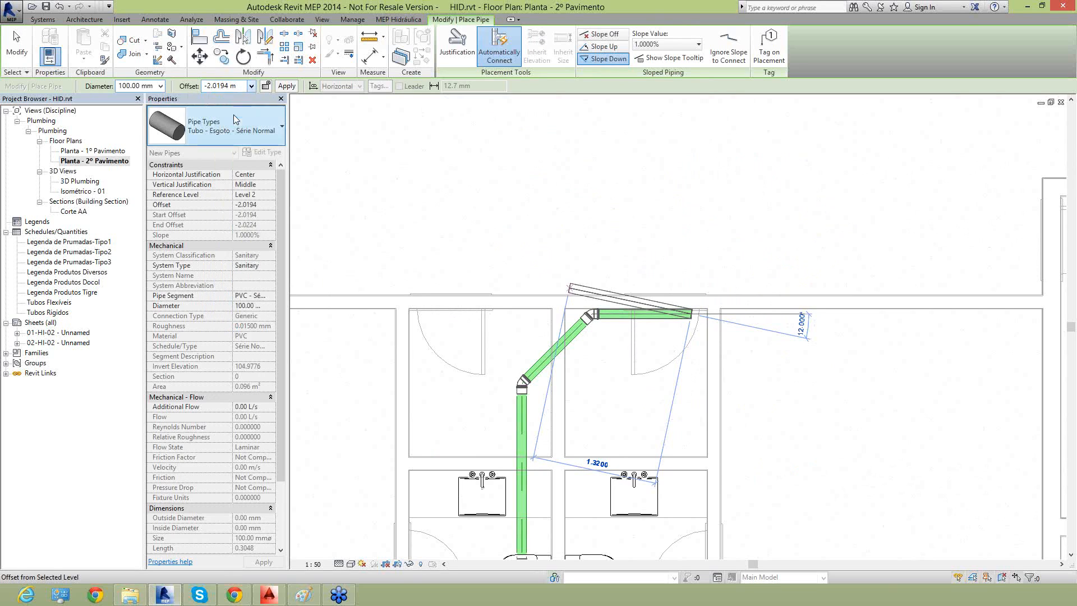
pyautogui.click(287, 86)
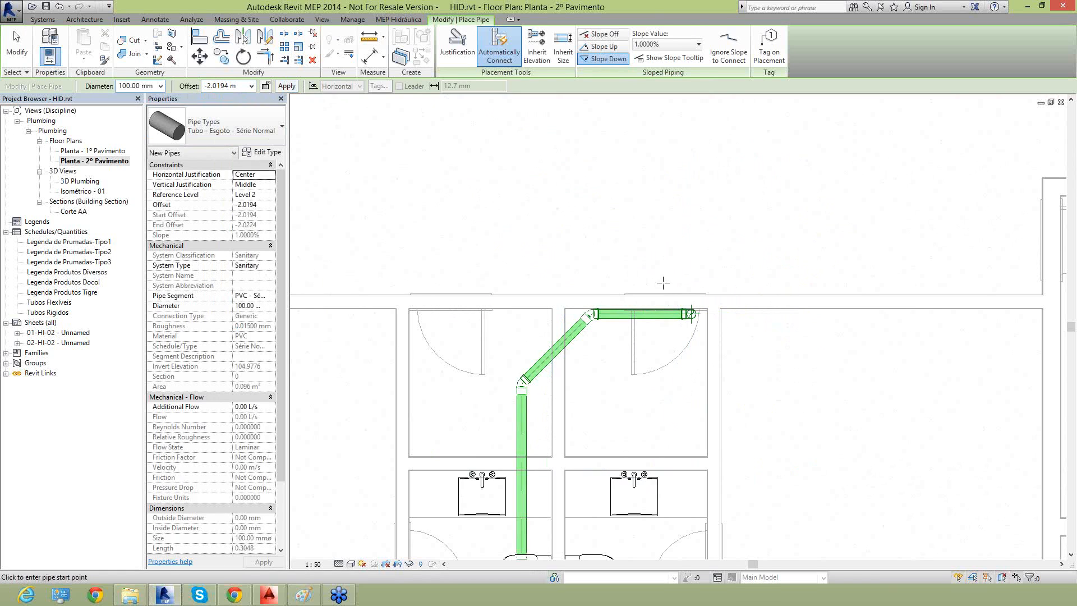
pyautogui.press('Escape')
# Enable Inverter Sentido da Luva on the 45° elbow joining the straight pipe to the diagonal pipe
pyautogui.scroll(-1, 665, 332)
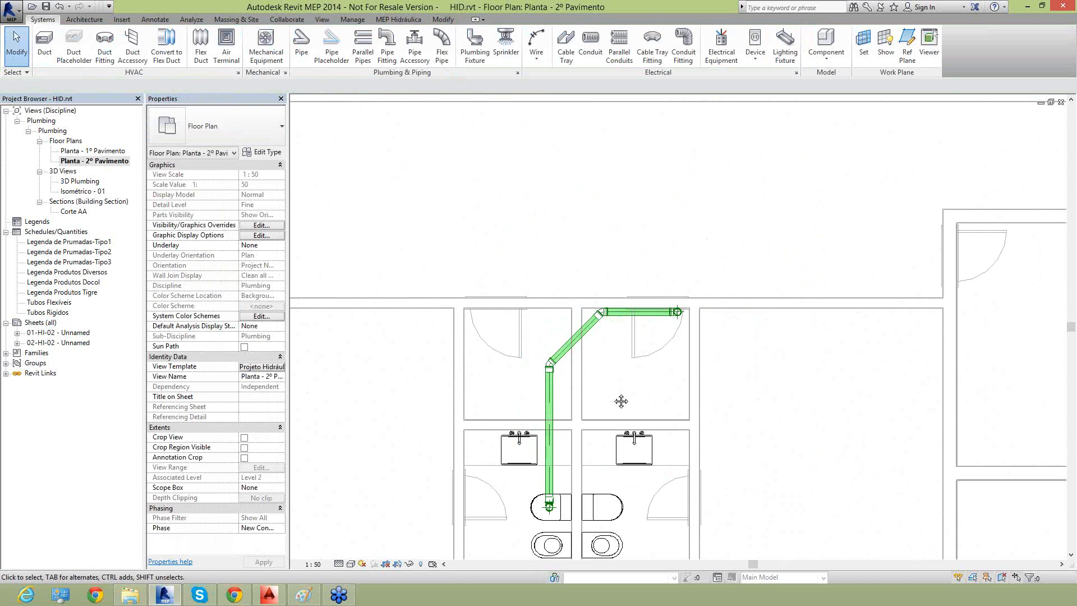
pyautogui.moveTo(595, 441); pyautogui.dragTo(595, 375, button='middle')
pyautogui.scroll(2, 567, 351)
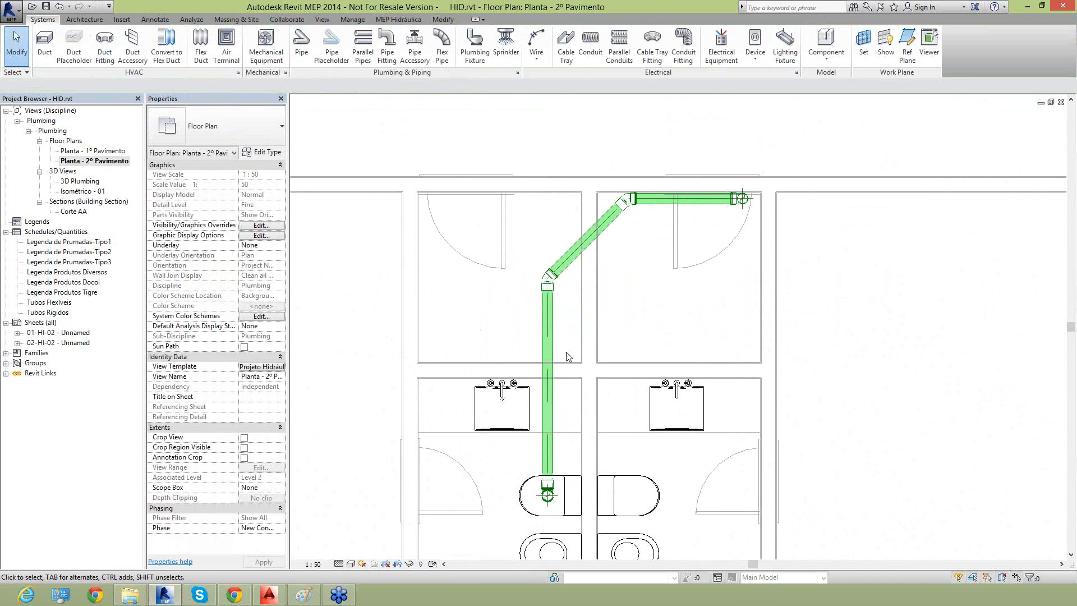
pyautogui.click(571, 254)
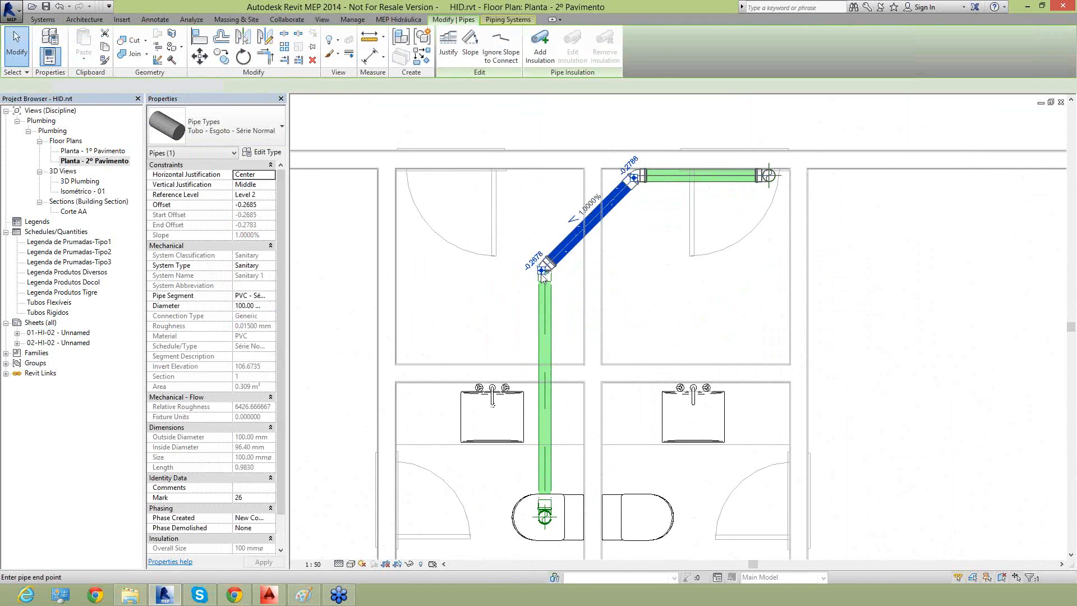
pyautogui.press('Escape')
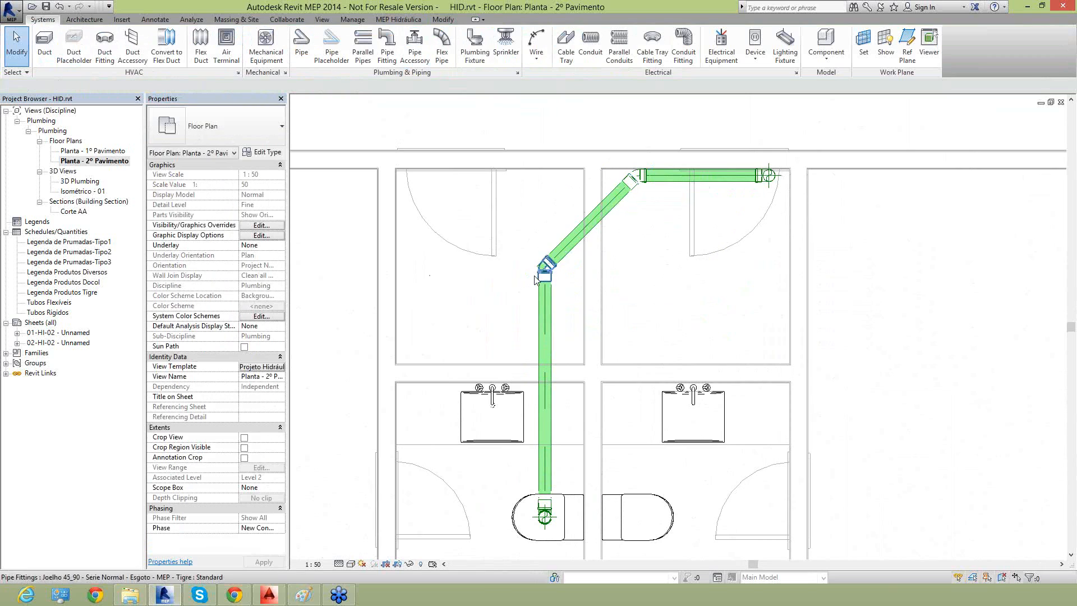
pyautogui.scroll(2, 539, 272)
pyautogui.click(539, 272)
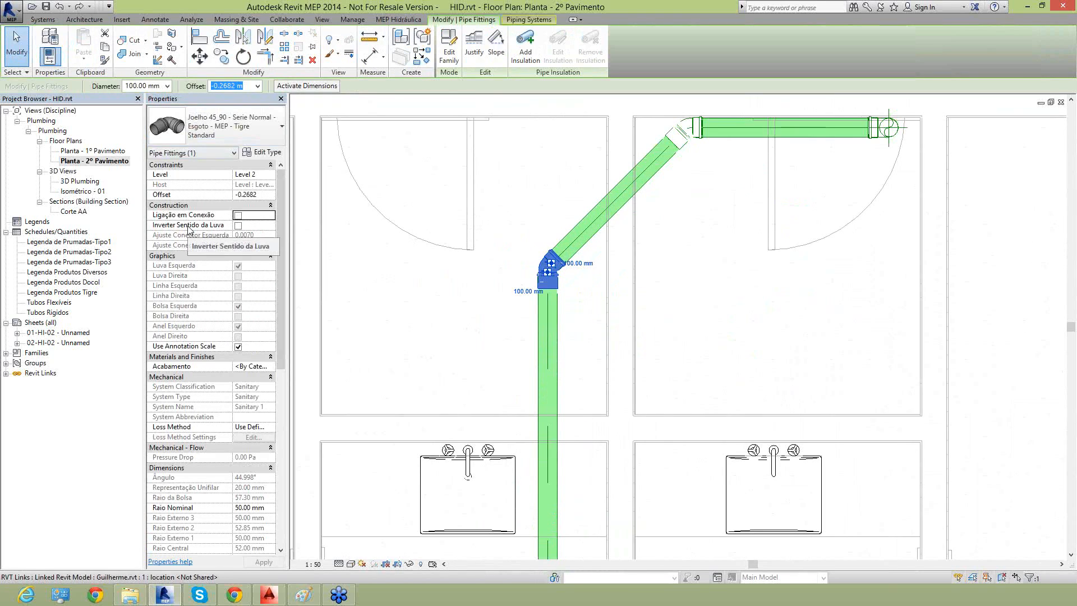
pyautogui.click(238, 225)
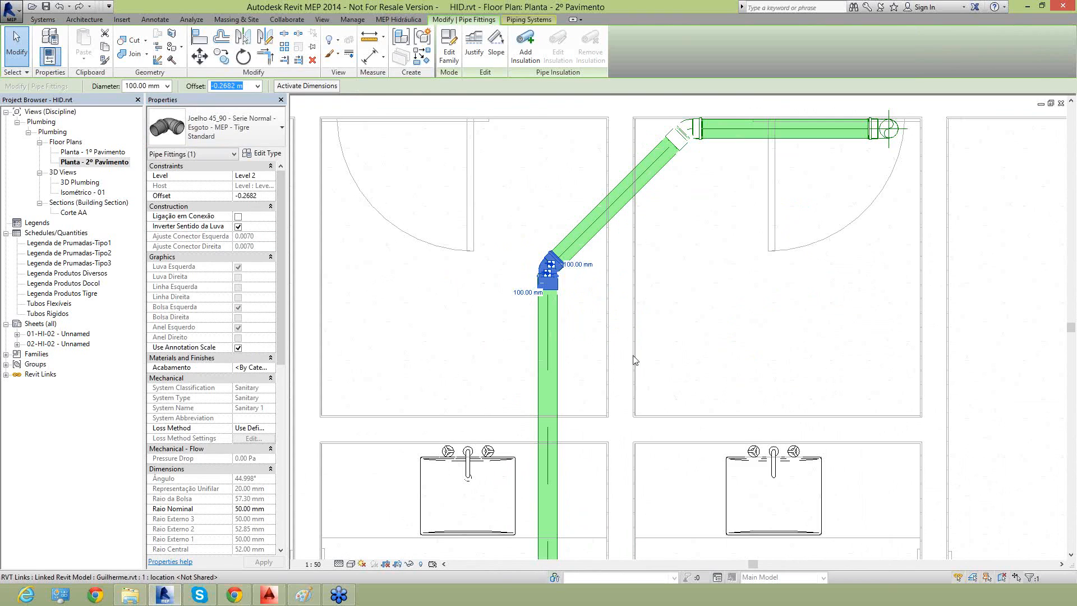
pyautogui.click(739, 295)
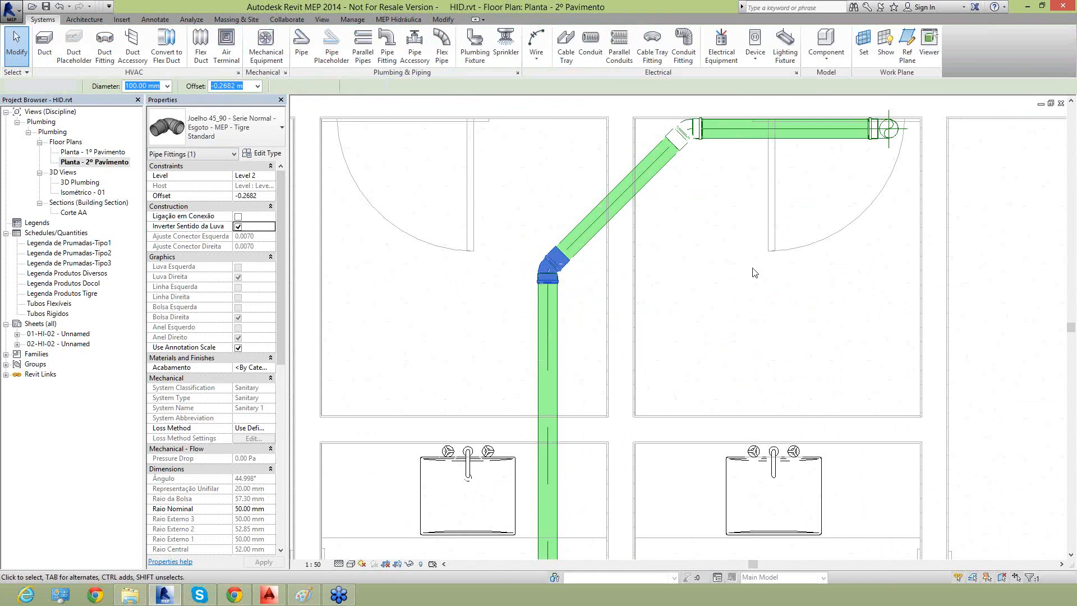
# Enable Inverter Sentido da Luva on the 45° elbow joining the diagonal pipe to the horizontal pipe
pyautogui.click(690, 138)
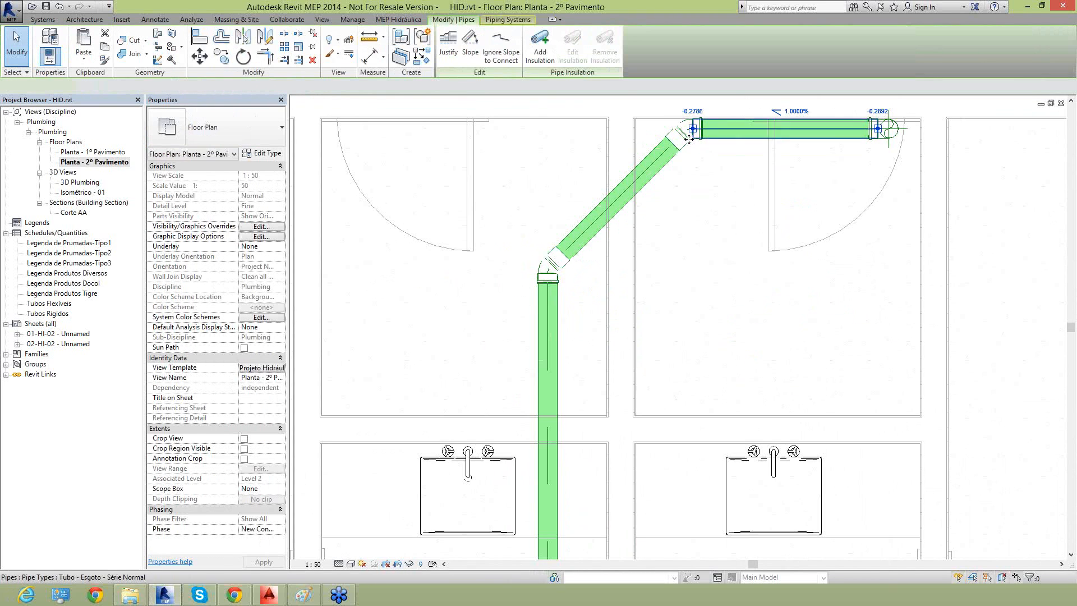
pyautogui.press('Escape')
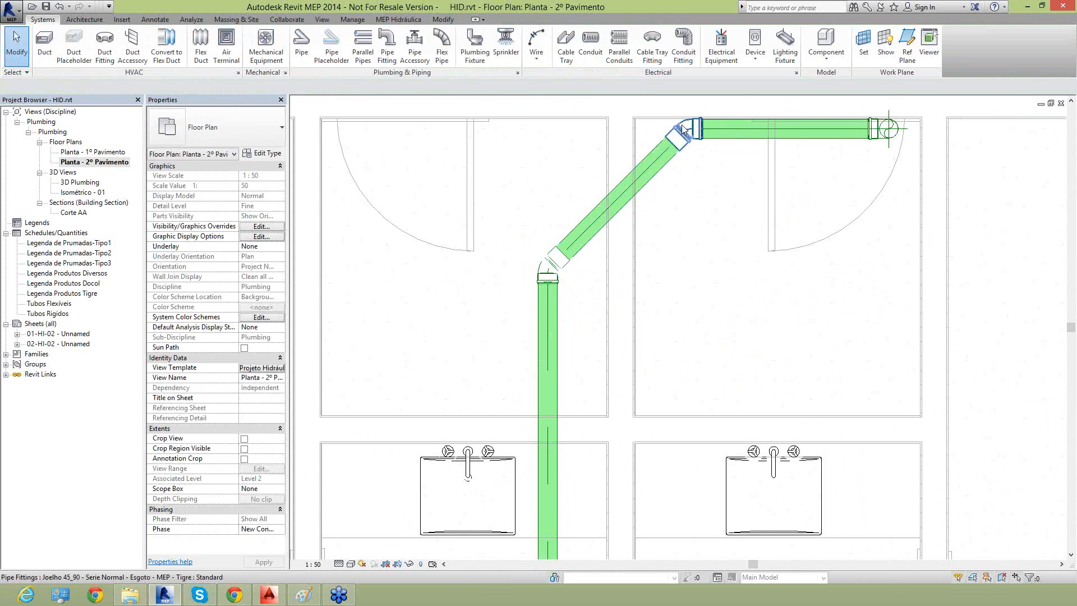
pyautogui.click(661, 142)
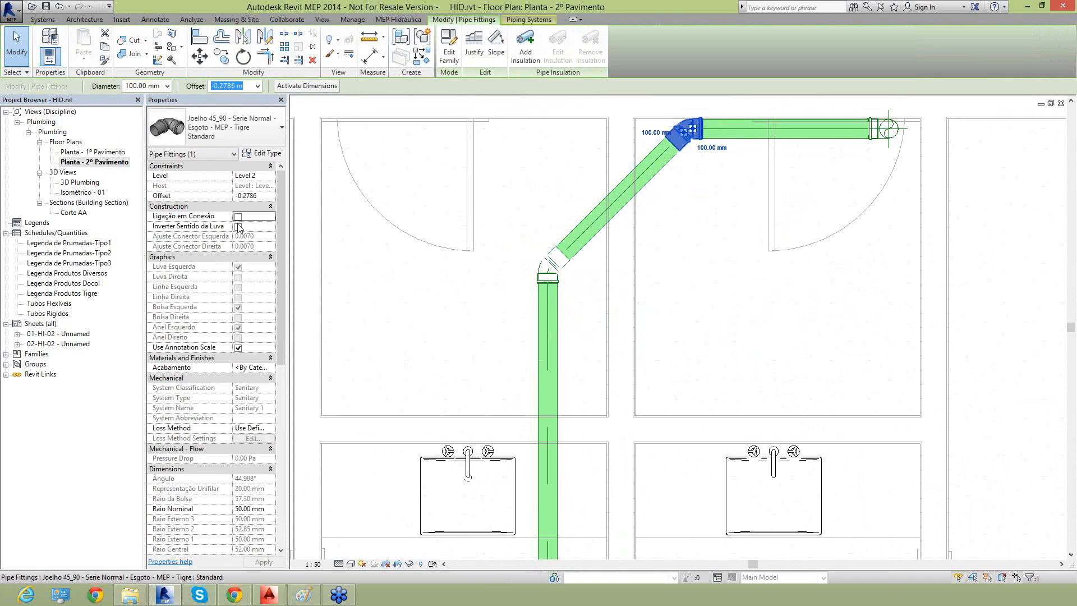
pyautogui.press('Escape')
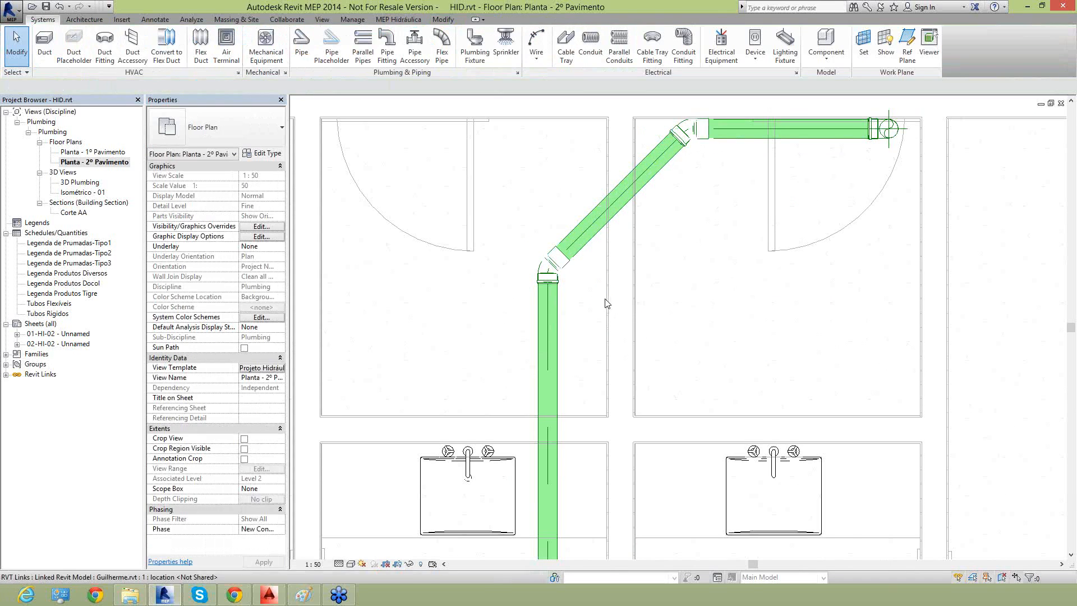
pyautogui.scroll(-2, 606, 299)
pyautogui.moveTo(644, 359); pyautogui.dragTo(536, 309, button='middle')
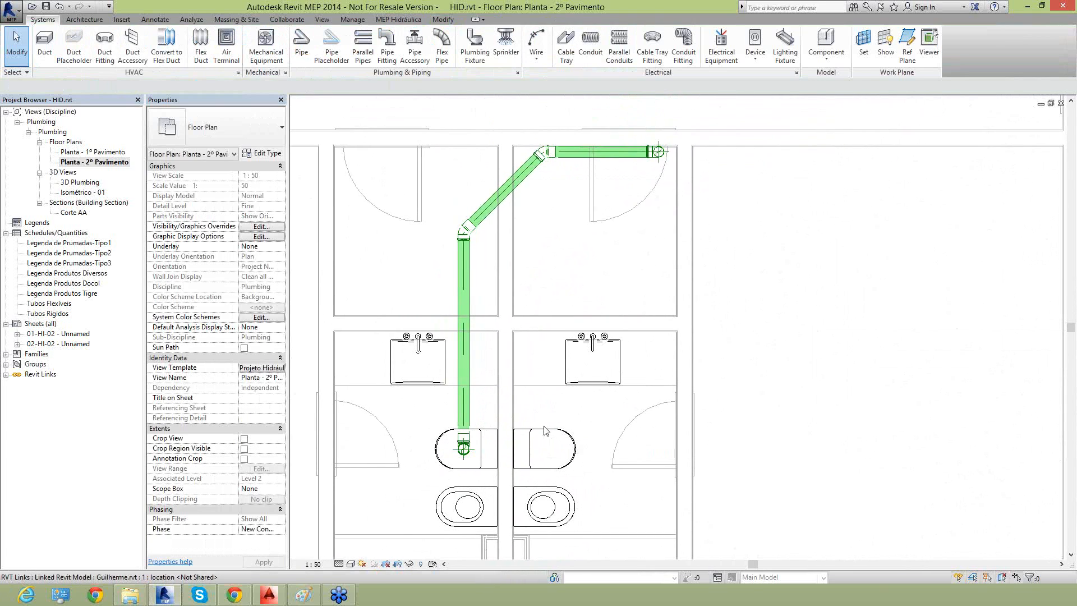
# Nudge the diagonal sewage pipe four increments to the right between its two 45° elbows
pyautogui.click(526, 183)
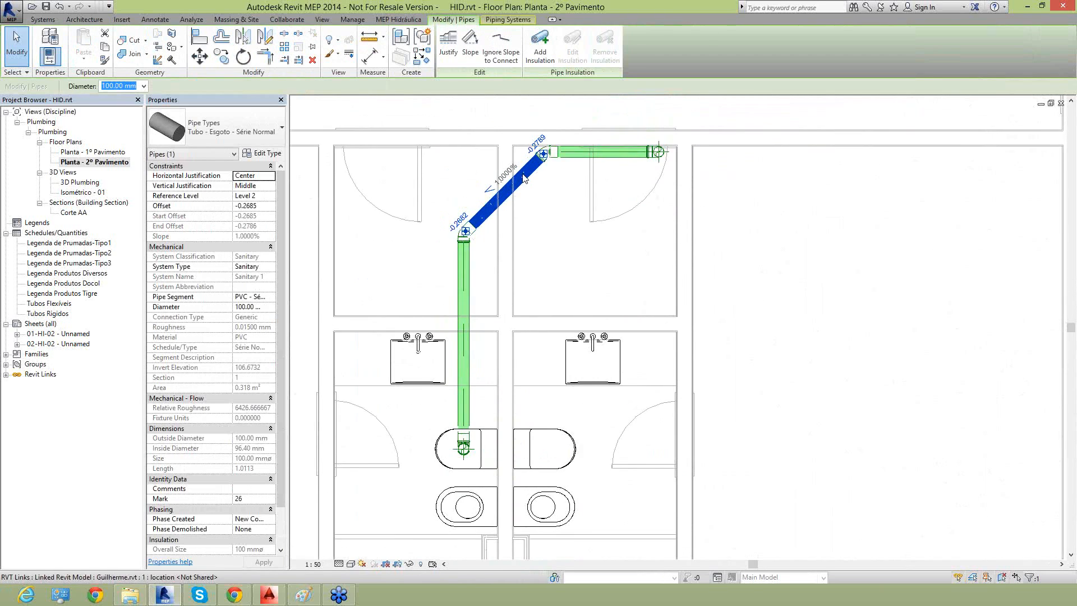
pyautogui.scroll(3, 524, 178)
pyautogui.moveTo(541, 262); pyautogui.dragTo(577, 327, button='middle')
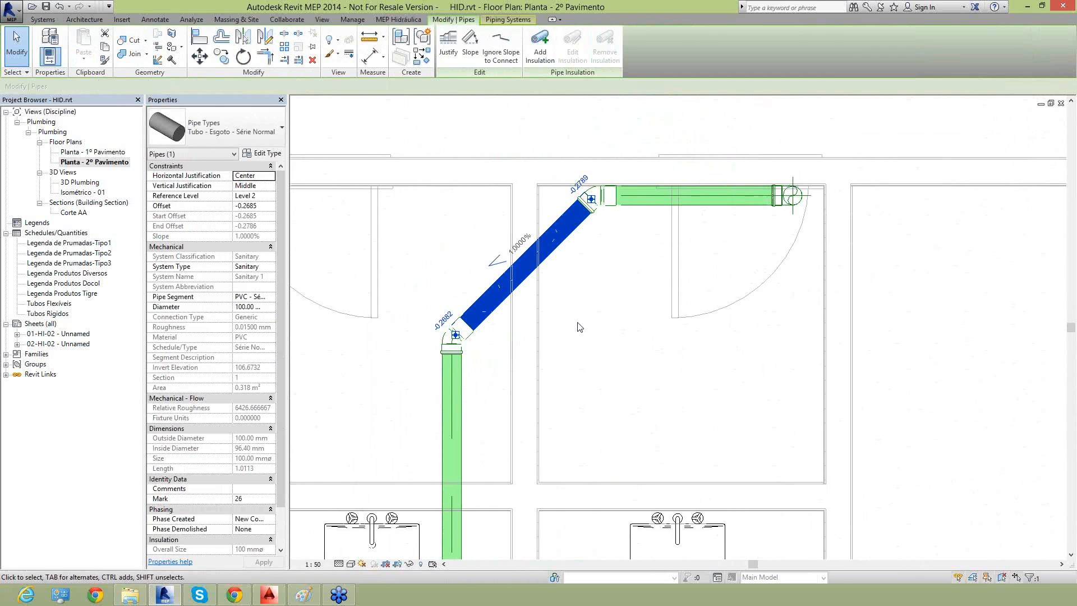
pyautogui.press('Right')
pyautogui.press('Right')
pyautogui.press('Right')
pyautogui.press('Right')
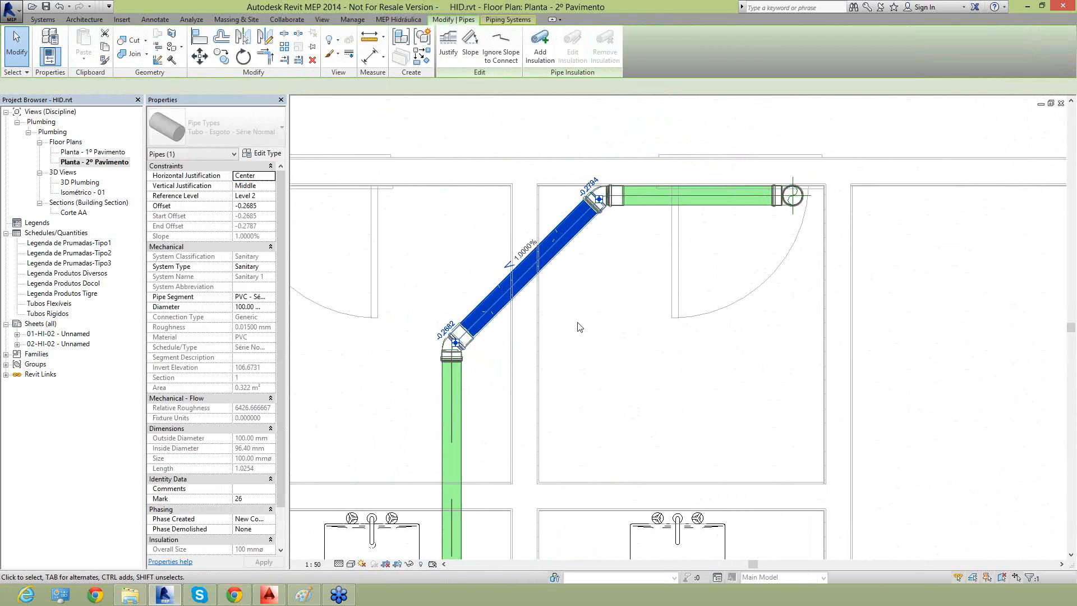
pyautogui.press('Escape')
# Save the HID.rvt project
pyautogui.scroll(-2, 608, 295)
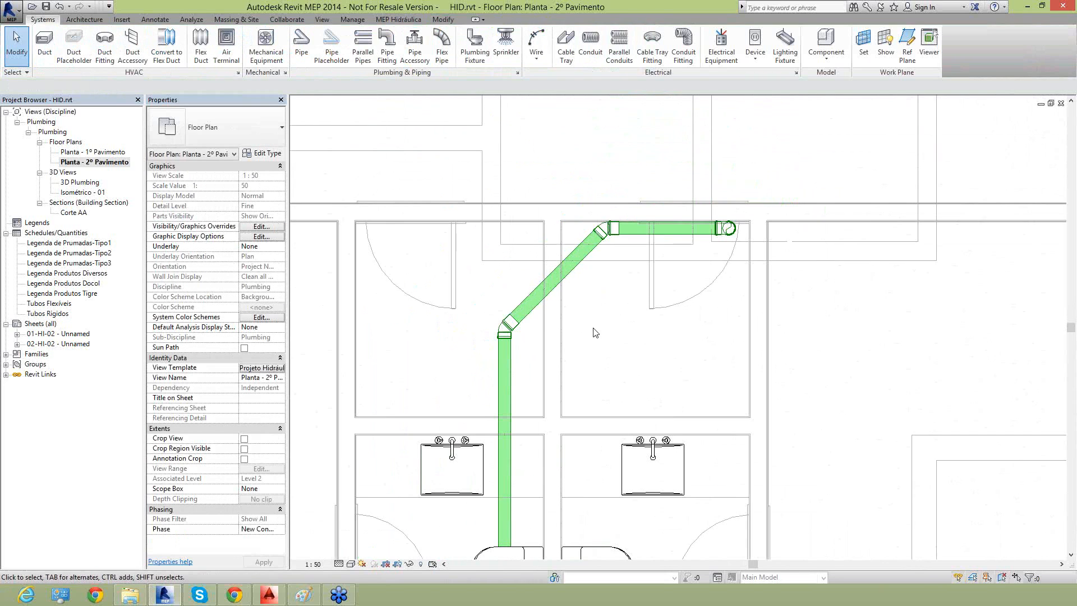
pyautogui.scroll(-2, 594, 329)
pyautogui.moveTo(584, 376); pyautogui.dragTo(572, 317, button='middle')
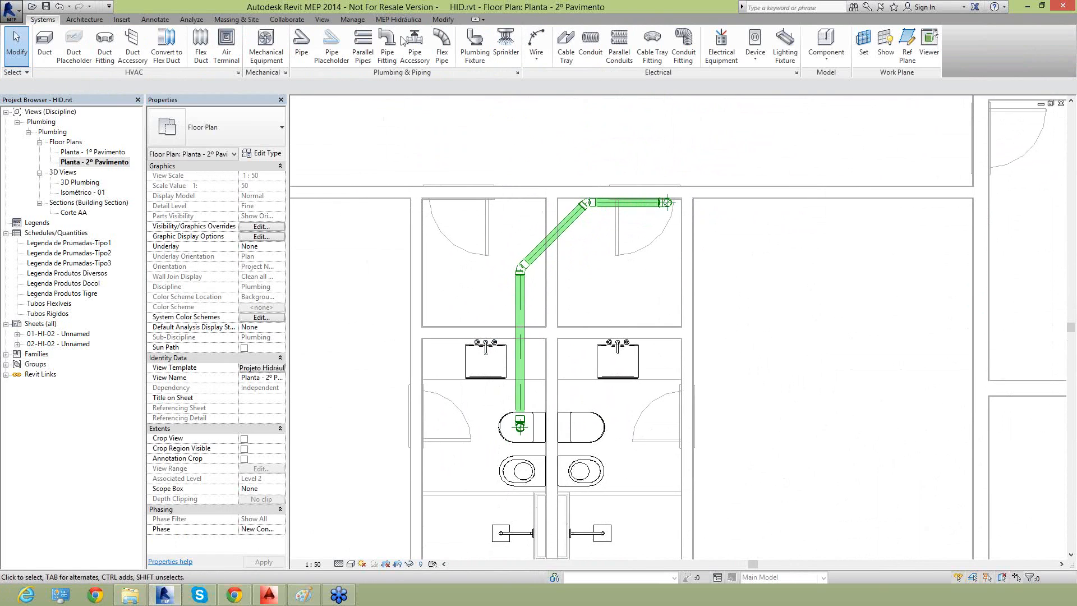
pyautogui.click(47, 9)
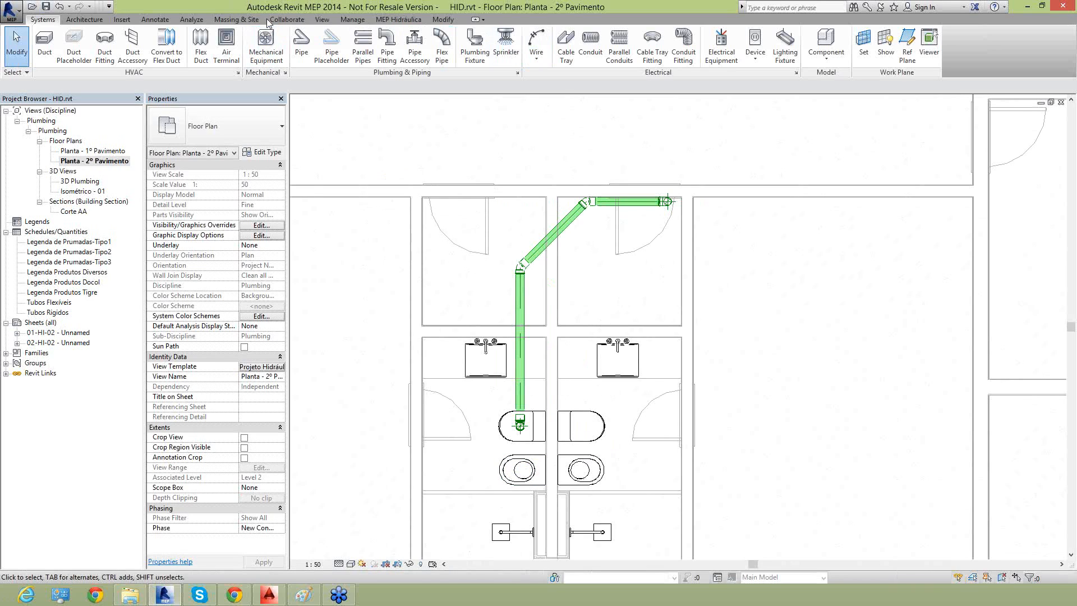
# Copy and monitor the right bathroom's toilet from the linked architectural model into the project
pyautogui.click(286, 20)
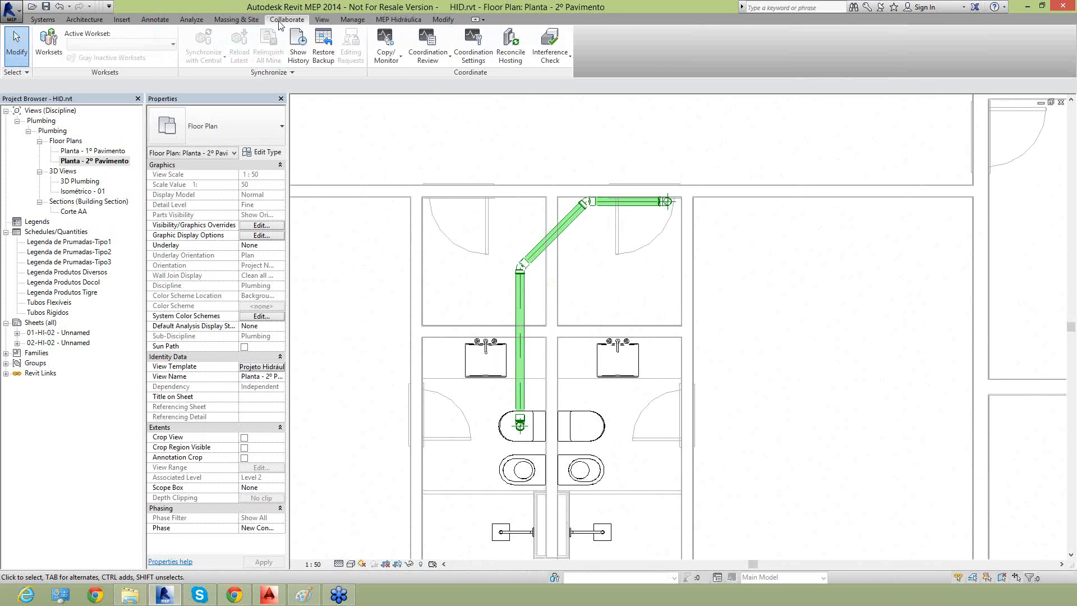
pyautogui.click(386, 56)
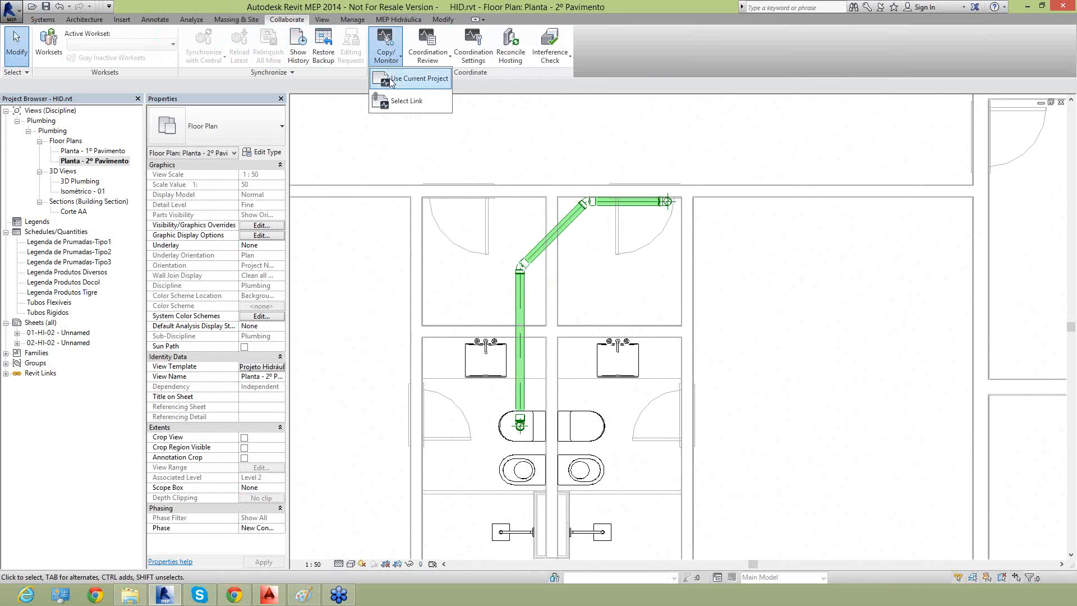
pyautogui.click(395, 102)
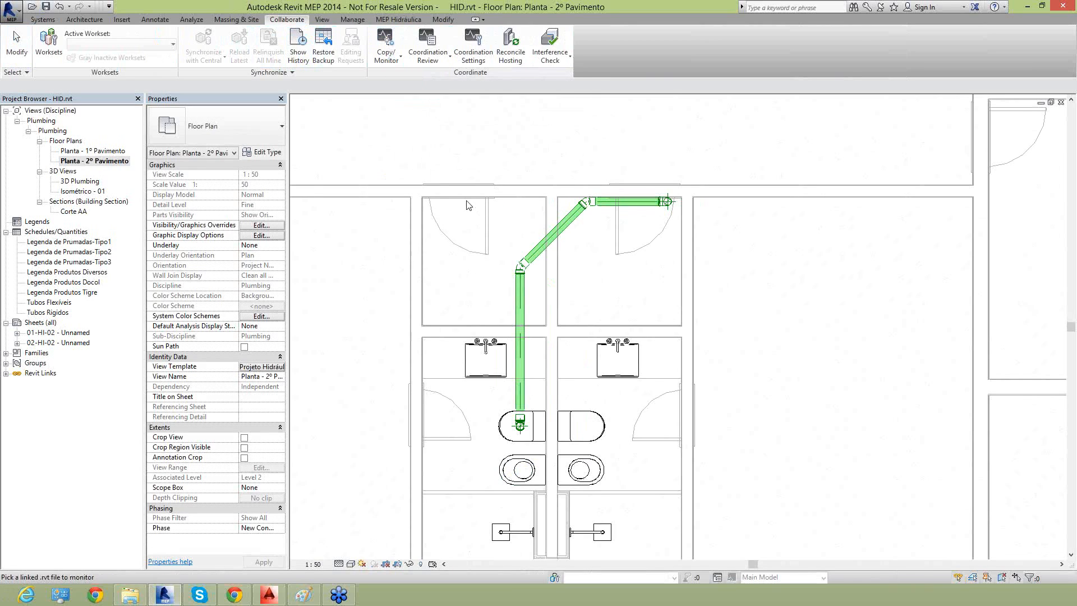
pyautogui.click(590, 421)
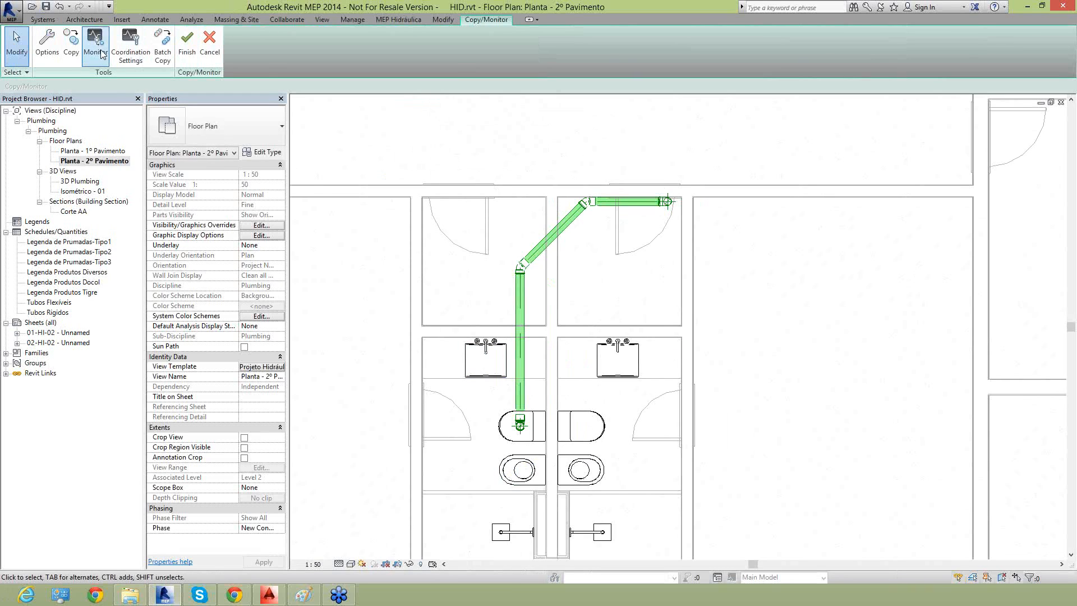
pyautogui.click(72, 58)
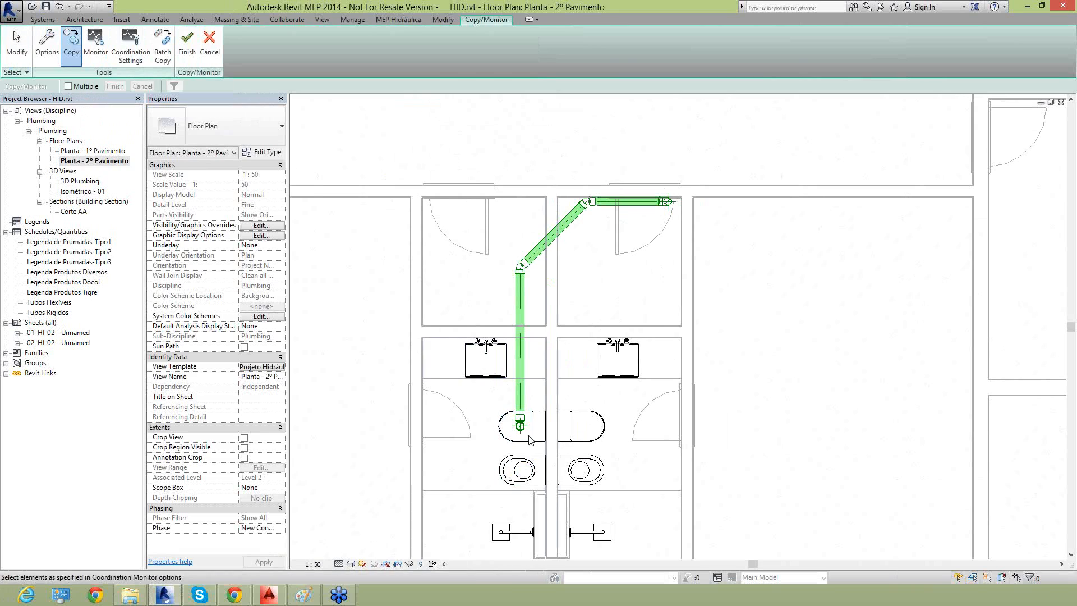
pyautogui.click(587, 415)
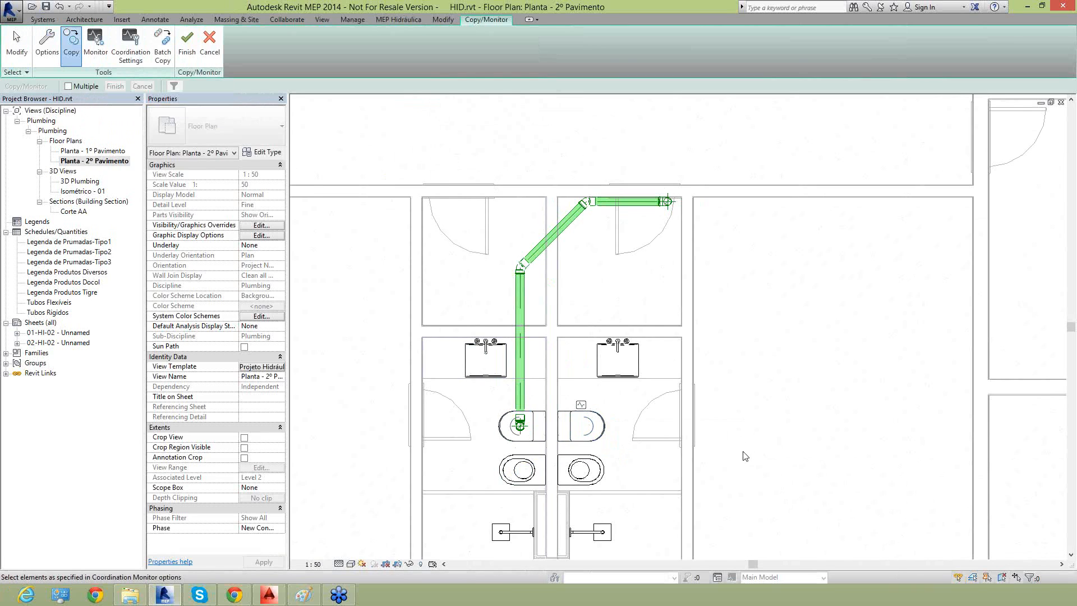
pyautogui.click(187, 45)
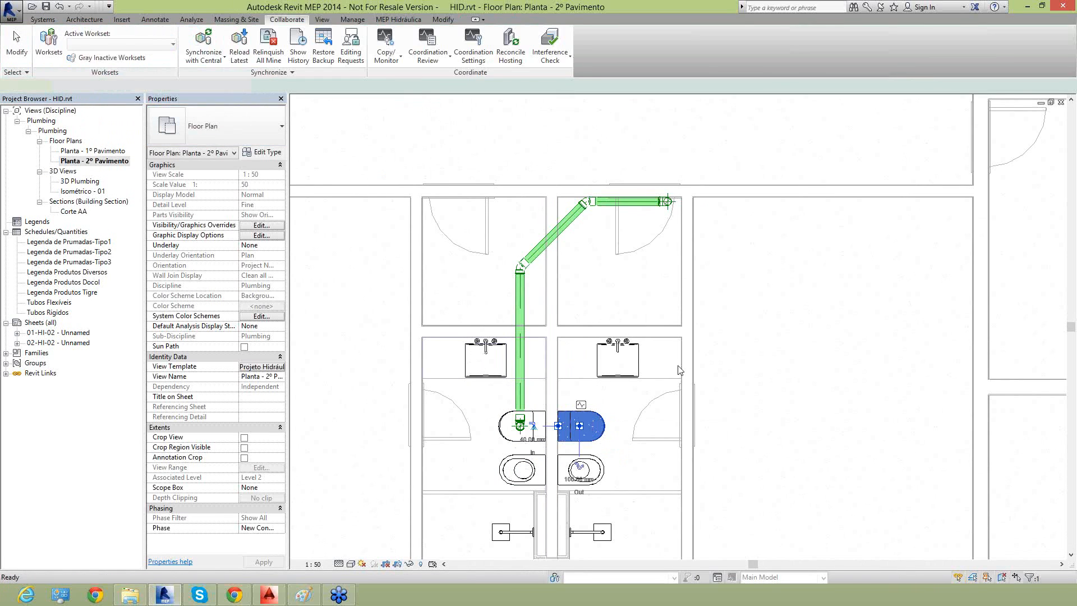
pyautogui.click(592, 443)
pyautogui.press('Escape')
pyautogui.scroll(2, 589, 449)
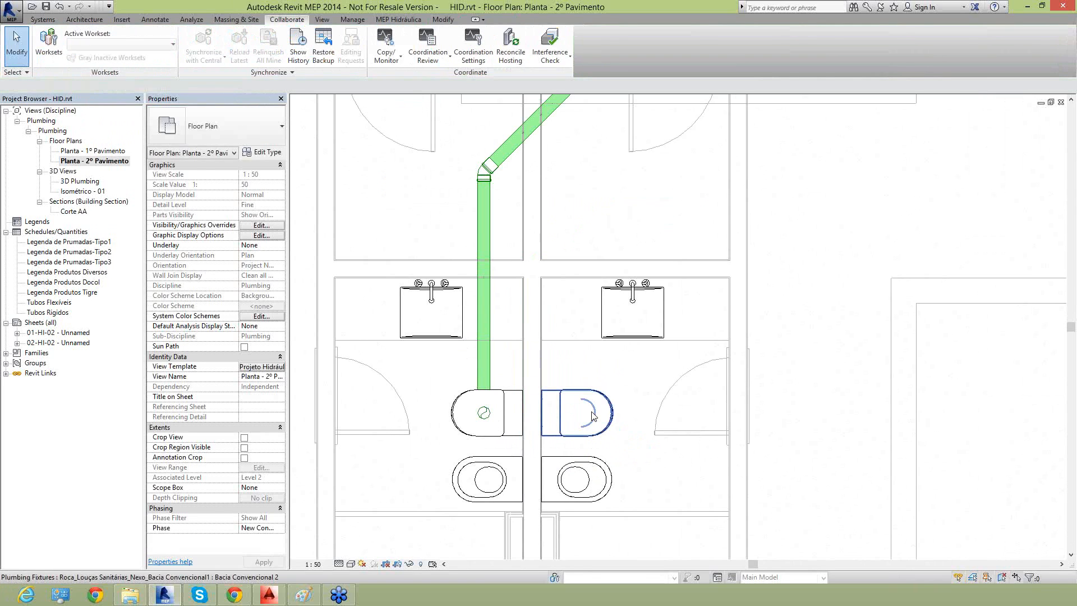
pyautogui.click(587, 400)
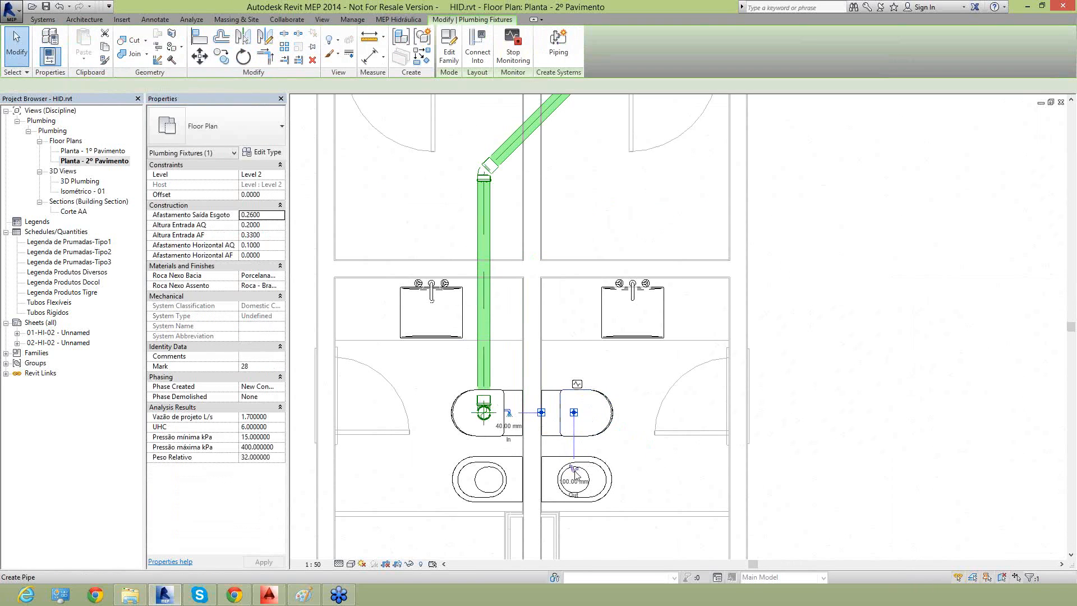
pyautogui.press('p')
pyautogui.press('i')
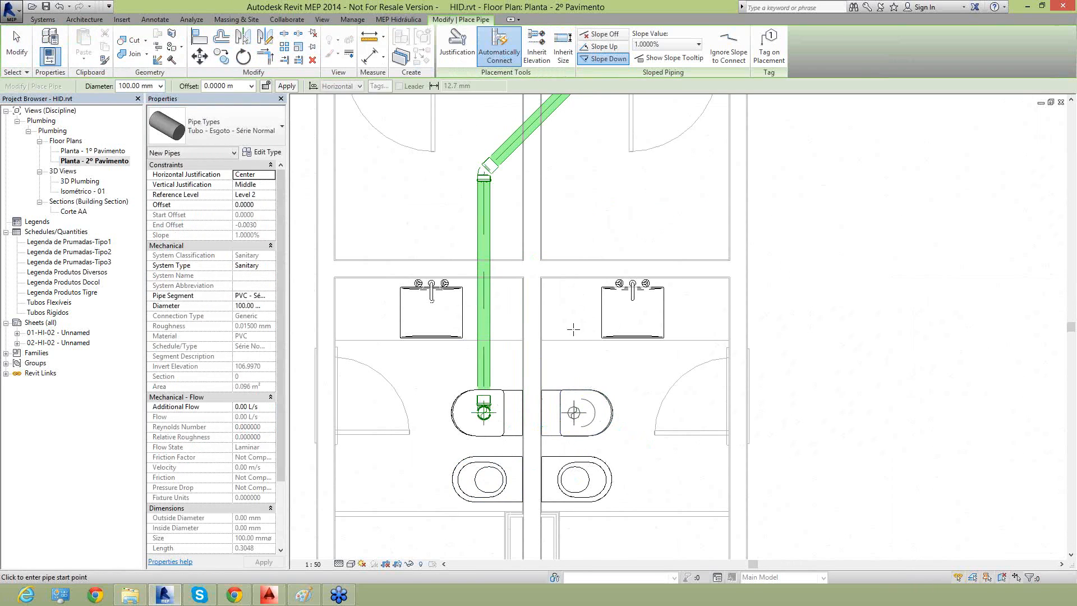
pyautogui.press('Escape')
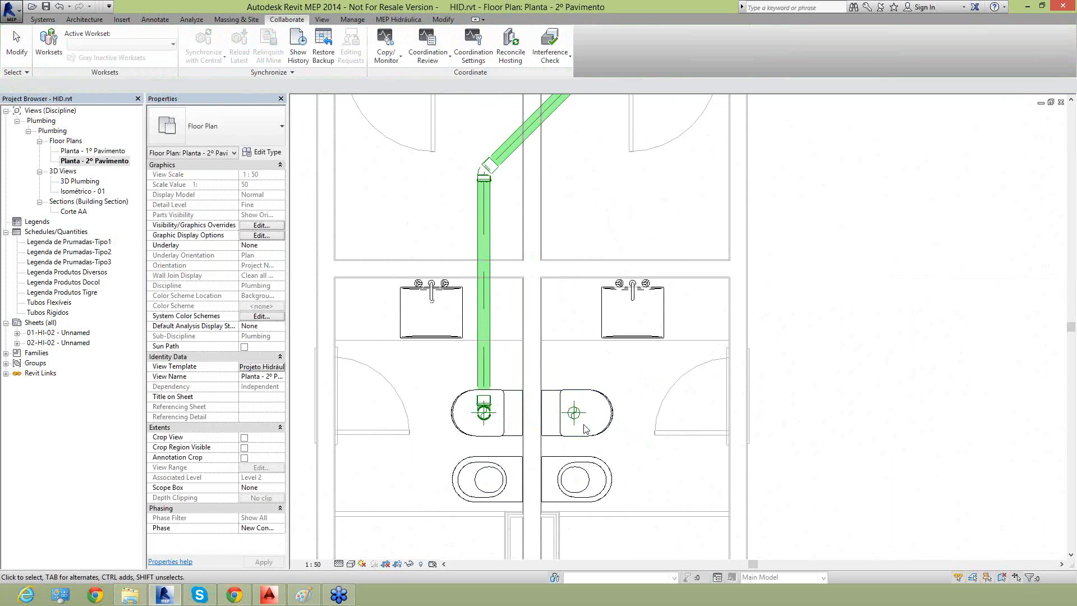
pyautogui.click(573, 432)
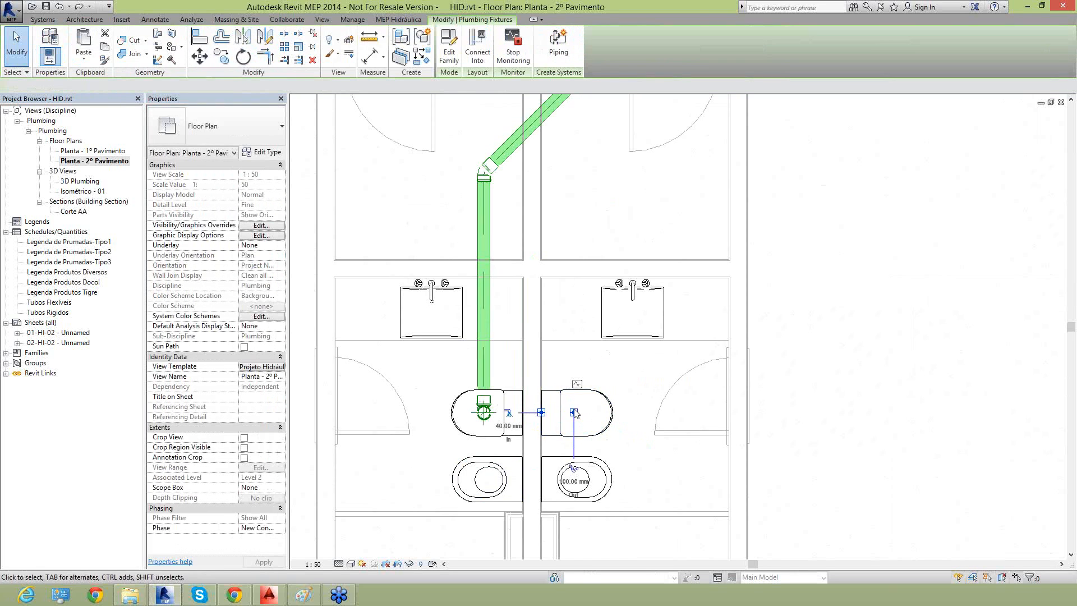
pyautogui.click(573, 471)
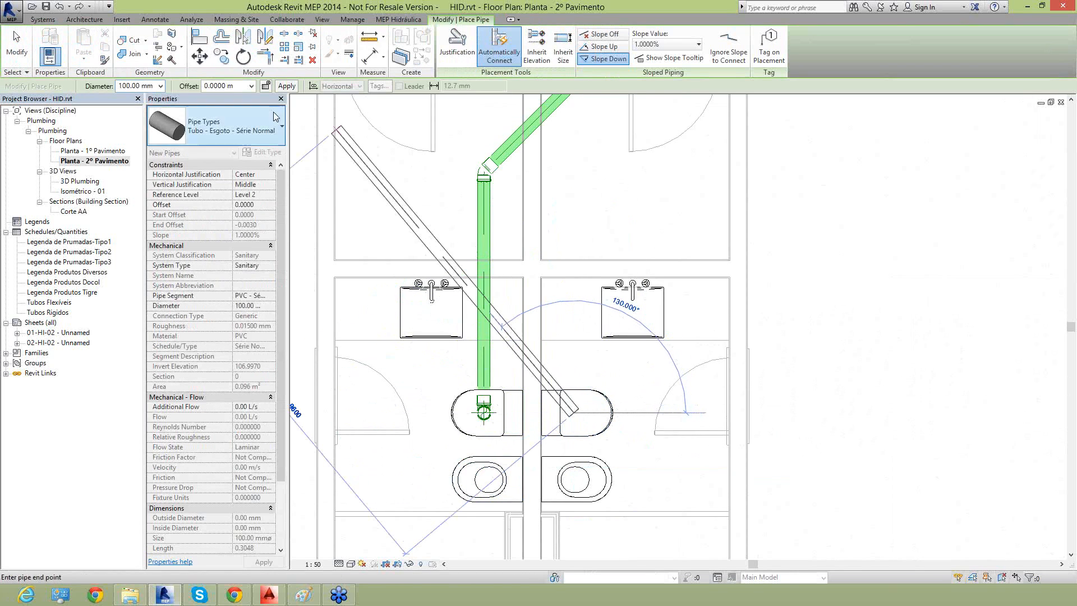
pyautogui.click(252, 85)
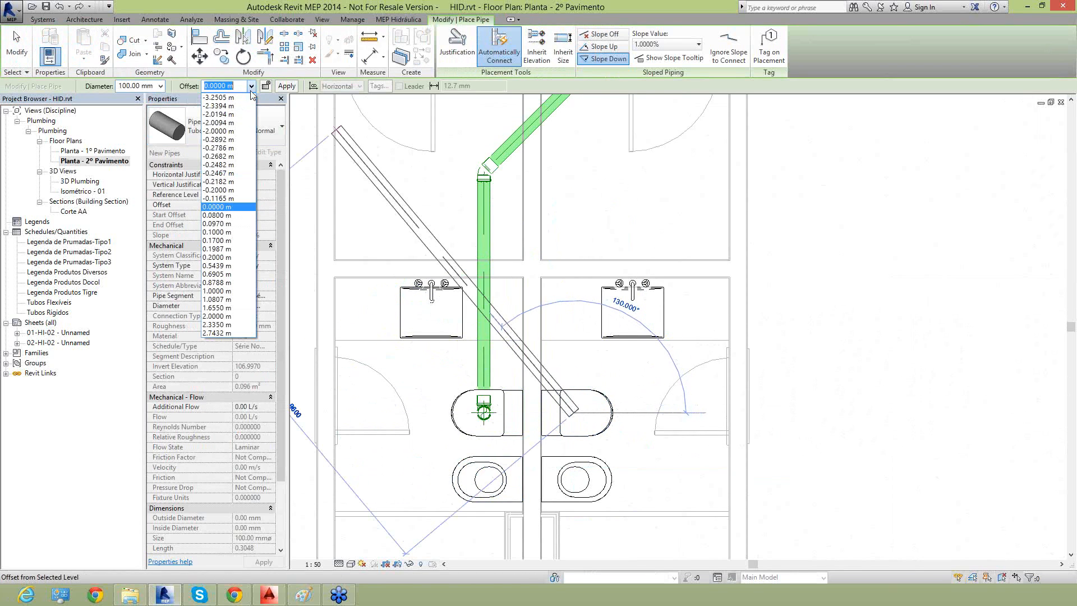
pyautogui.click(233, 165)
pyautogui.moveTo(567, 216); pyautogui.dragTo(523, 321, button='middle')
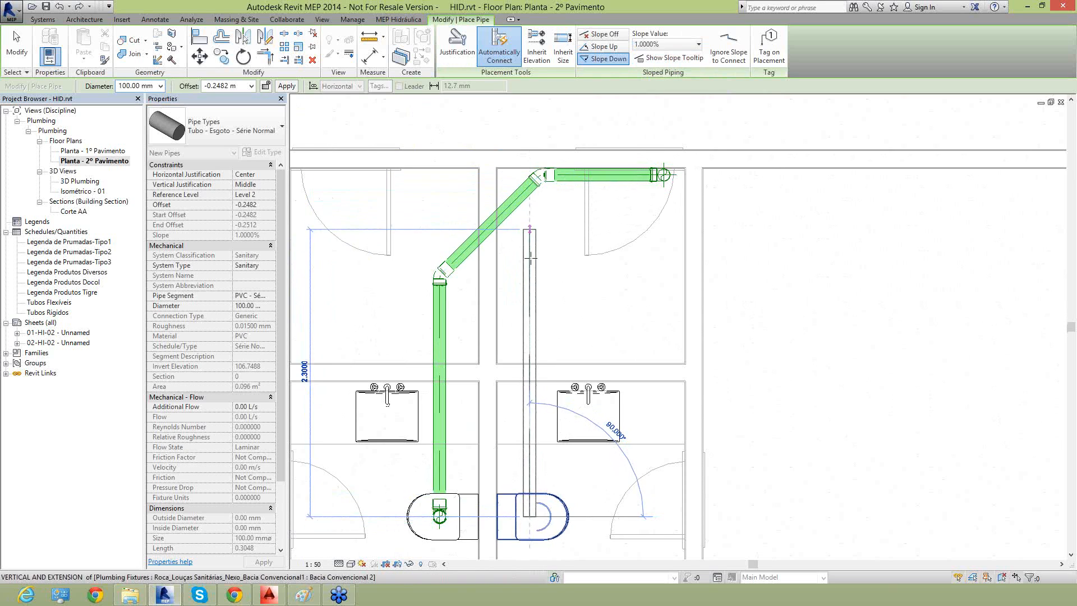
pyautogui.press('Escape')
pyautogui.moveTo(492, 383); pyautogui.dragTo(537, 279, button='middle')
pyautogui.press('Escape')
# Shift the diagonal sewage pipe towards the right bathroom so that it runs about 1.28 m between its two 45° elbows
pyautogui.scroll(-1, 548, 177)
pyautogui.moveTo(548, 176); pyautogui.dragTo(489, 257, button='middle')
pyautogui.click(496, 208)
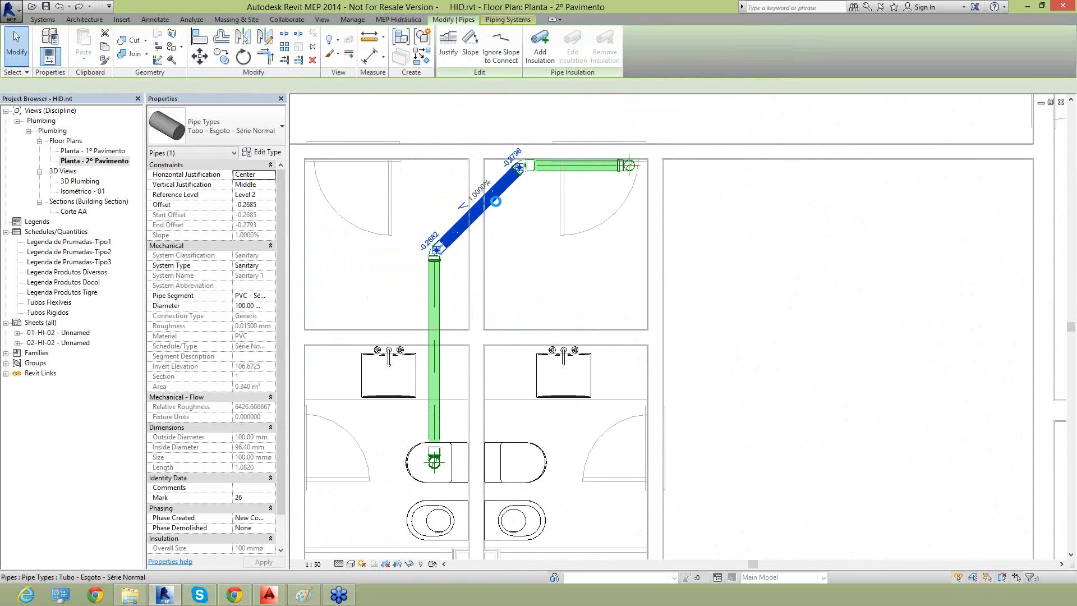
pyautogui.moveTo(496, 201); pyautogui.dragTo(525, 434)
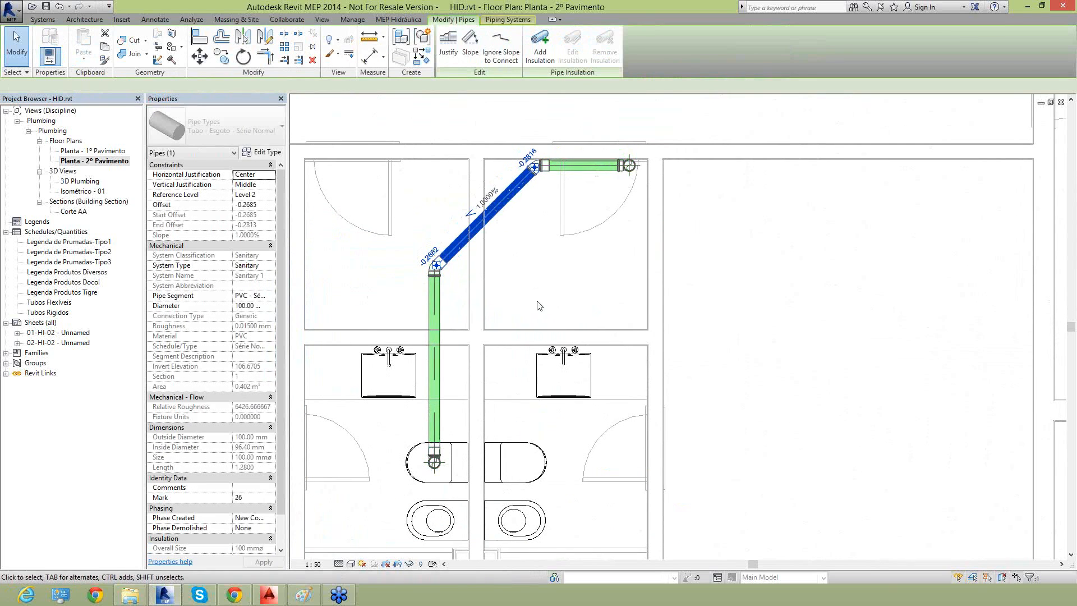
pyautogui.click(538, 301)
# Draw a 100 mm sewage pipe from the right toilet's outlet straight to the diagonal pipe, at offset -0.2482 m and 1% downward slope
pyautogui.click(512, 480)
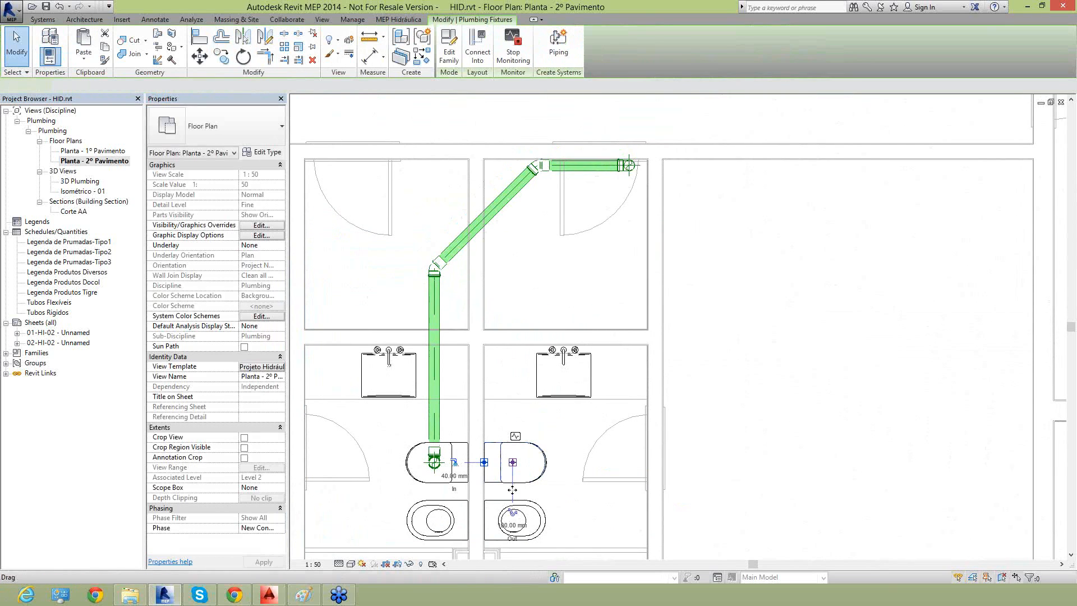
pyautogui.click(515, 436)
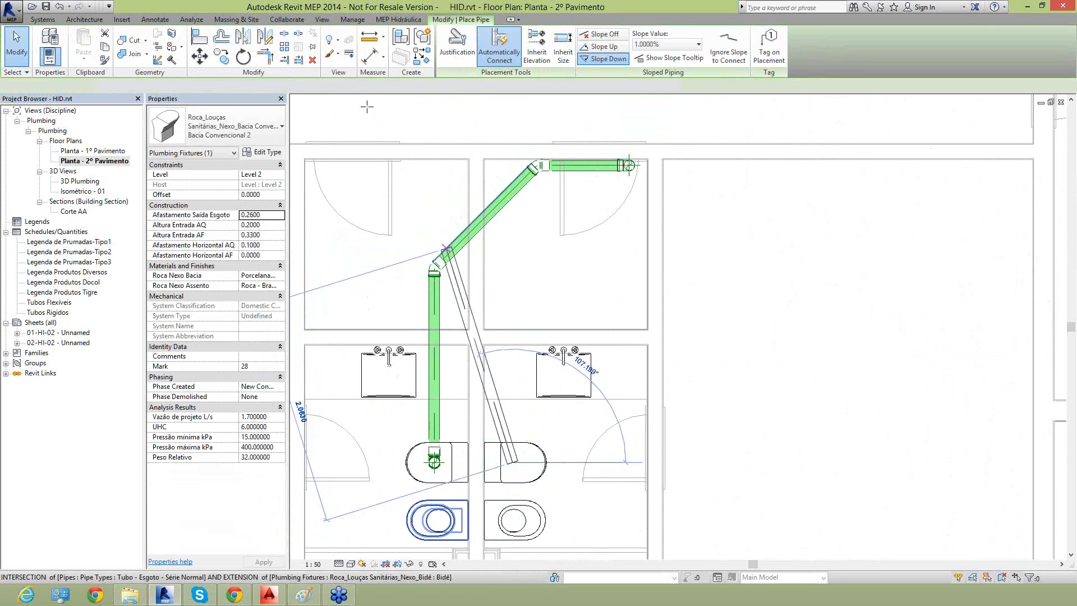
pyautogui.click(251, 86)
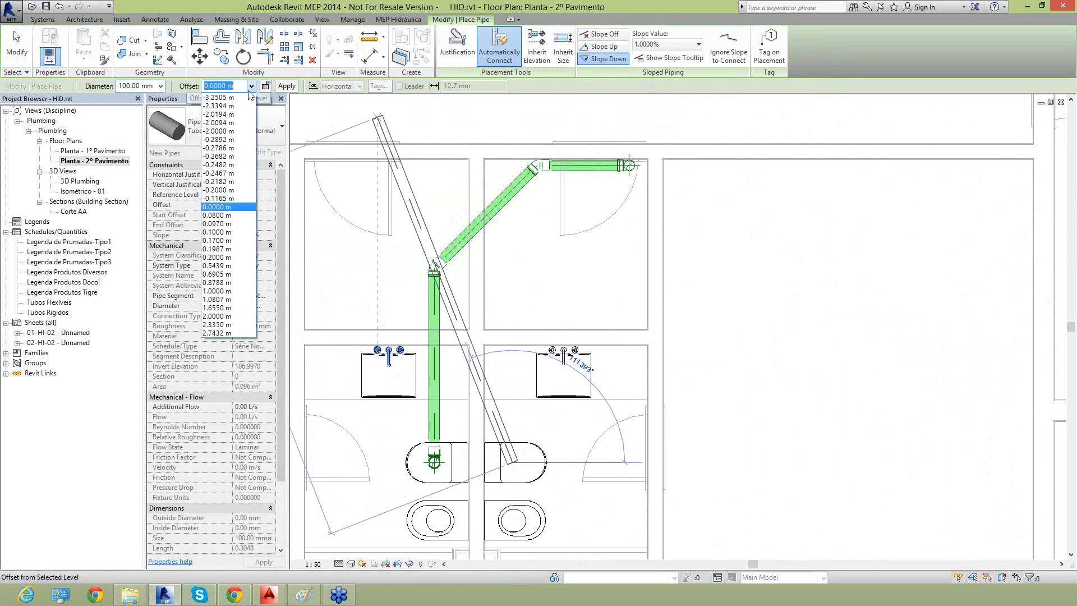
pyautogui.click(219, 164)
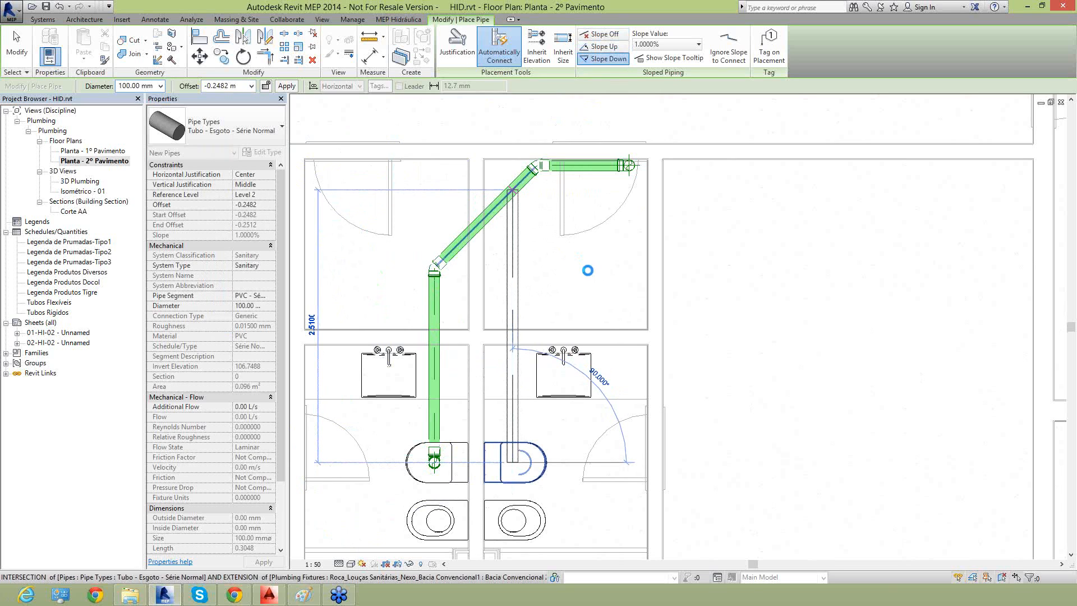
pyautogui.press('Escape')
pyautogui.press('Escape')
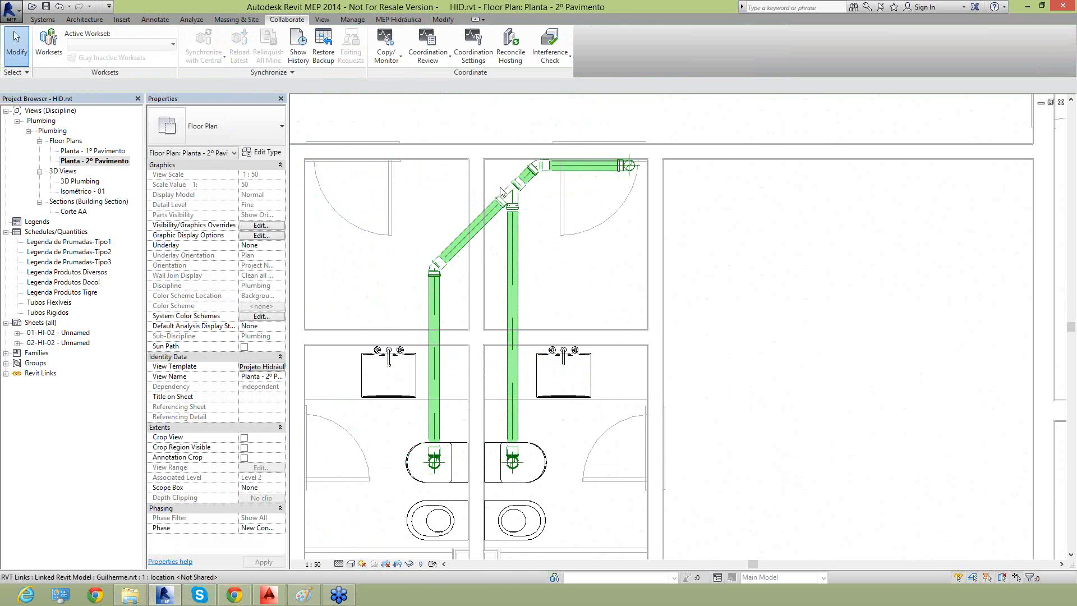
pyautogui.scroll(3, 500, 192)
pyautogui.scroll(1, 522, 216)
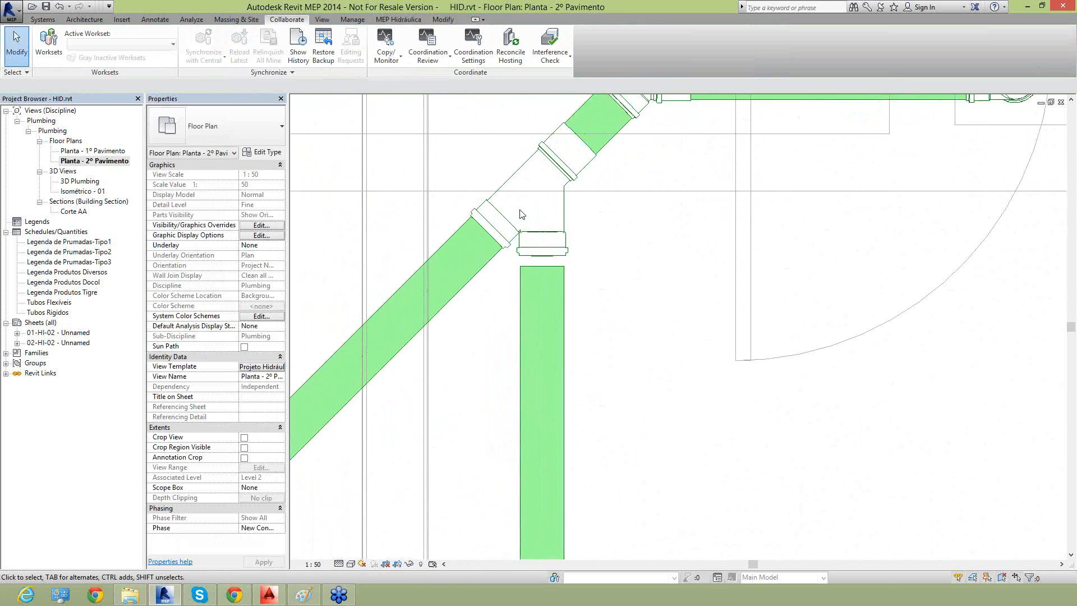
pyautogui.scroll(1, 520, 210)
pyautogui.moveTo(484, 162); pyautogui.dragTo(561, 276)
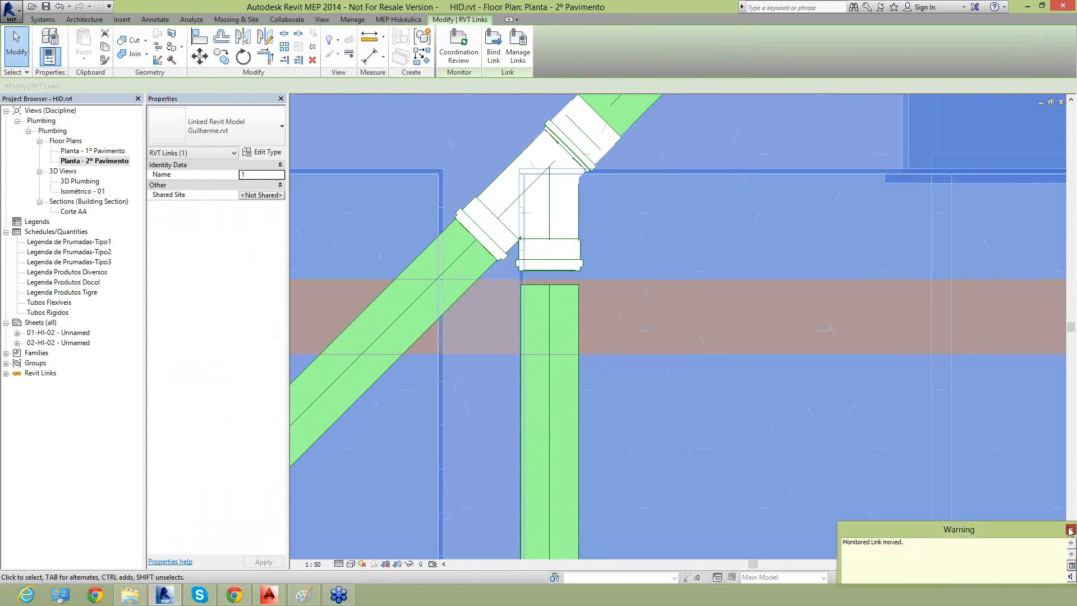
pyautogui.click(1071, 530)
pyautogui.press('Escape')
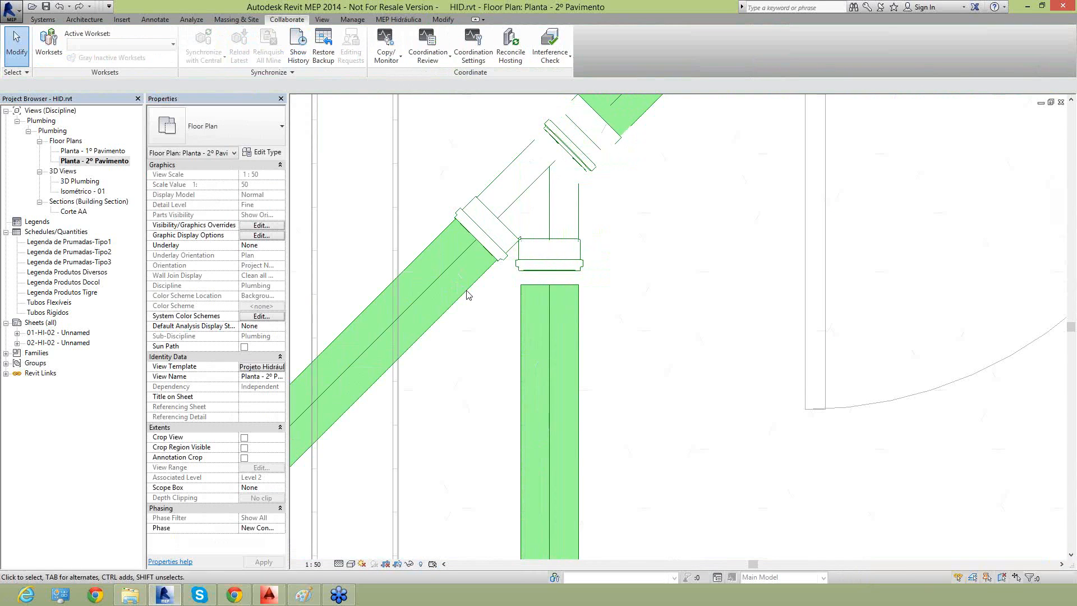
# Pin the linked architectural model Guilherme.rvt in place
pyautogui.scroll(-2, 465, 292)
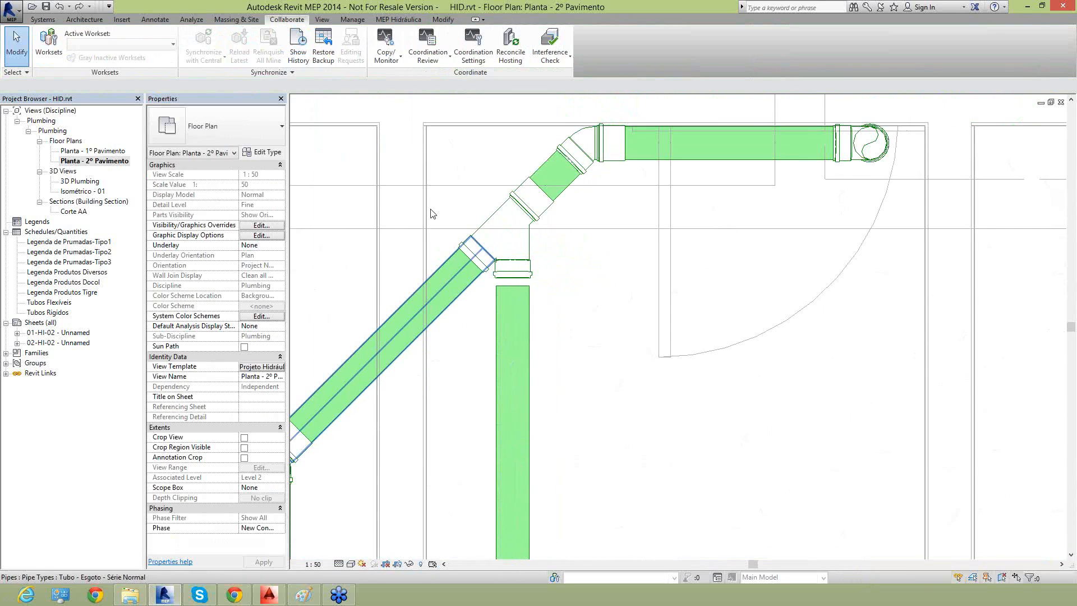
pyautogui.click(475, 131)
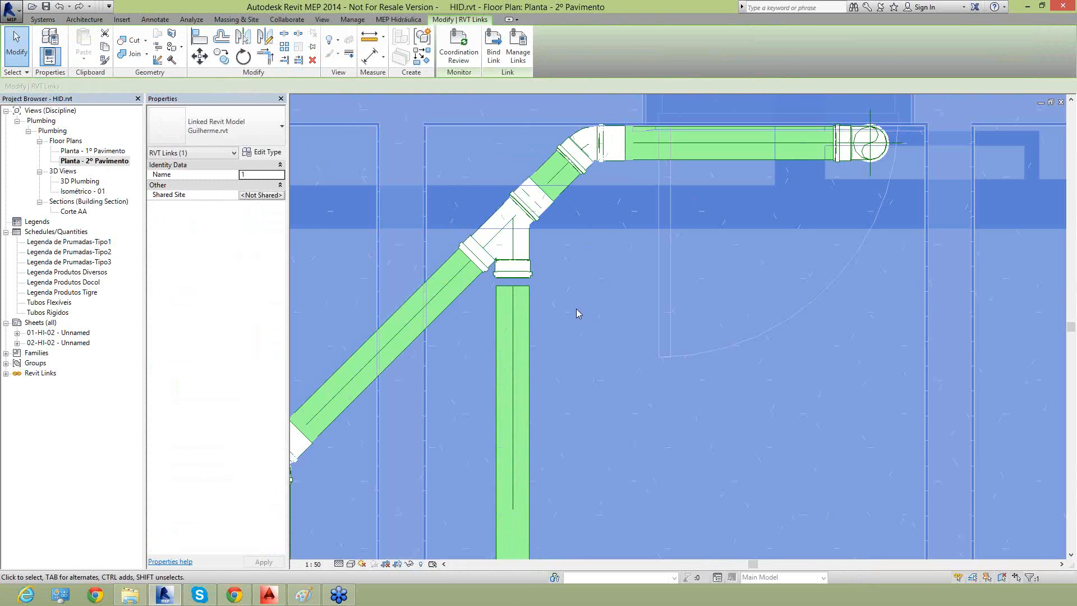
pyautogui.click(312, 48)
pyautogui.press('Escape')
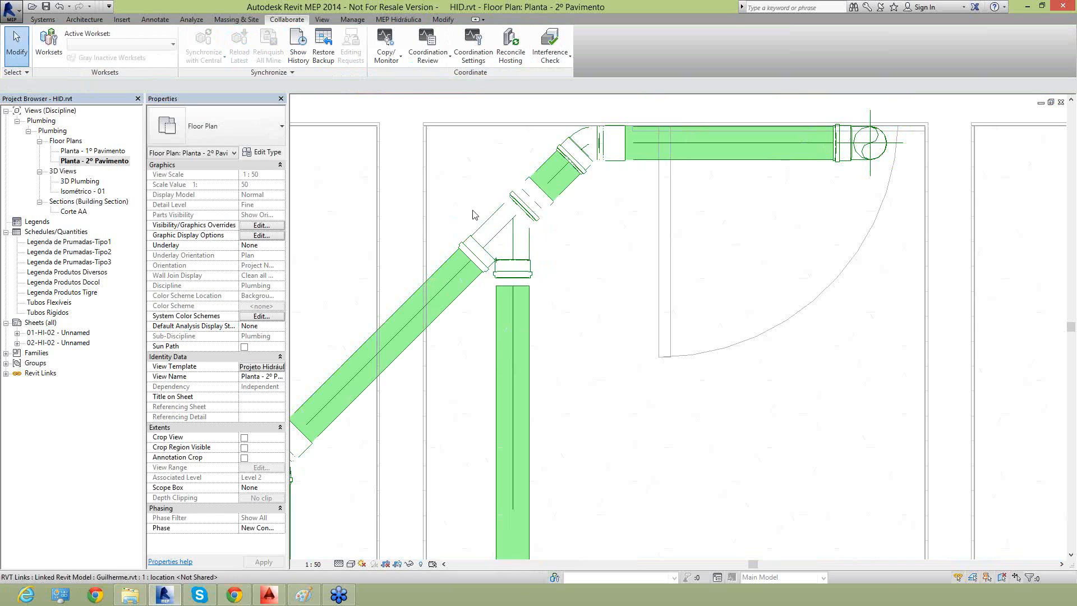
# Check the eccentric reducer between the junction and the right toilet's pipe, and undo that pipe's connection to the diagonal pipe
pyautogui.scroll(2, 477, 213)
pyautogui.scroll(1, 511, 224)
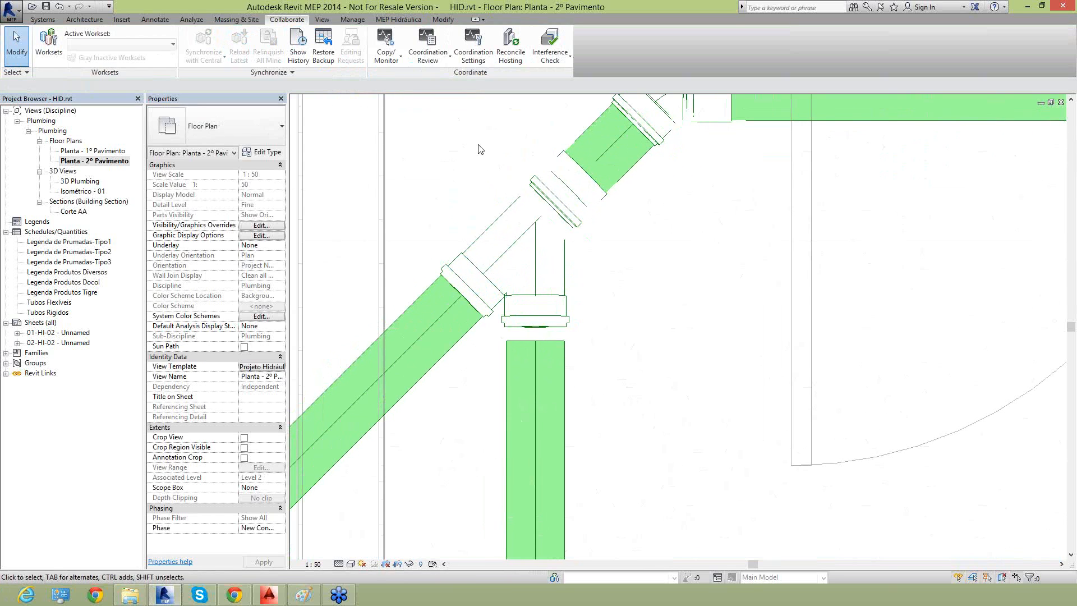
pyautogui.moveTo(476, 148); pyautogui.dragTo(633, 444)
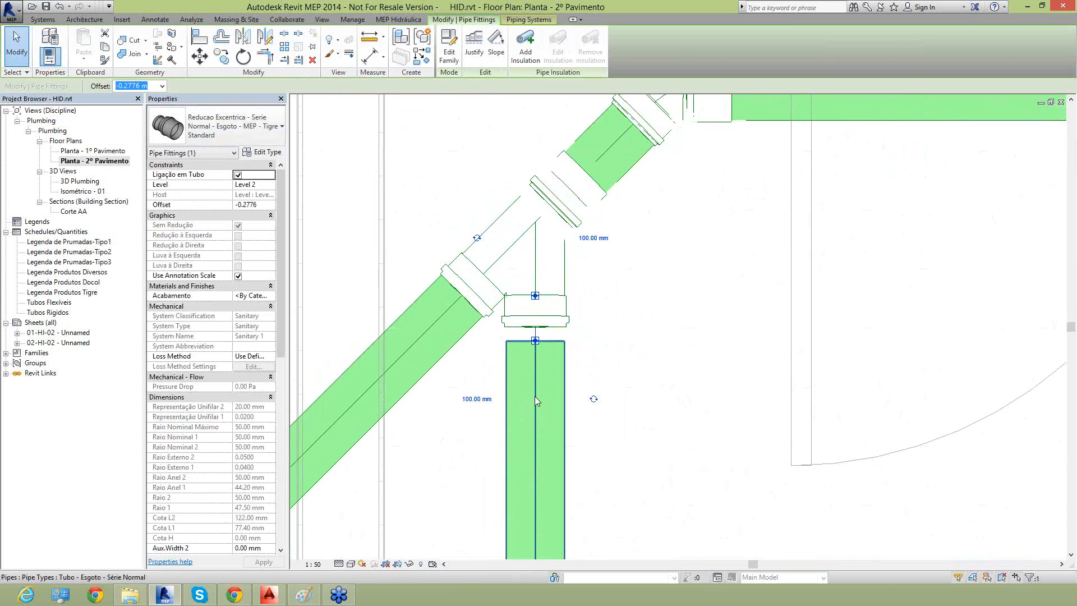
pyautogui.scroll(-3, 576, 334)
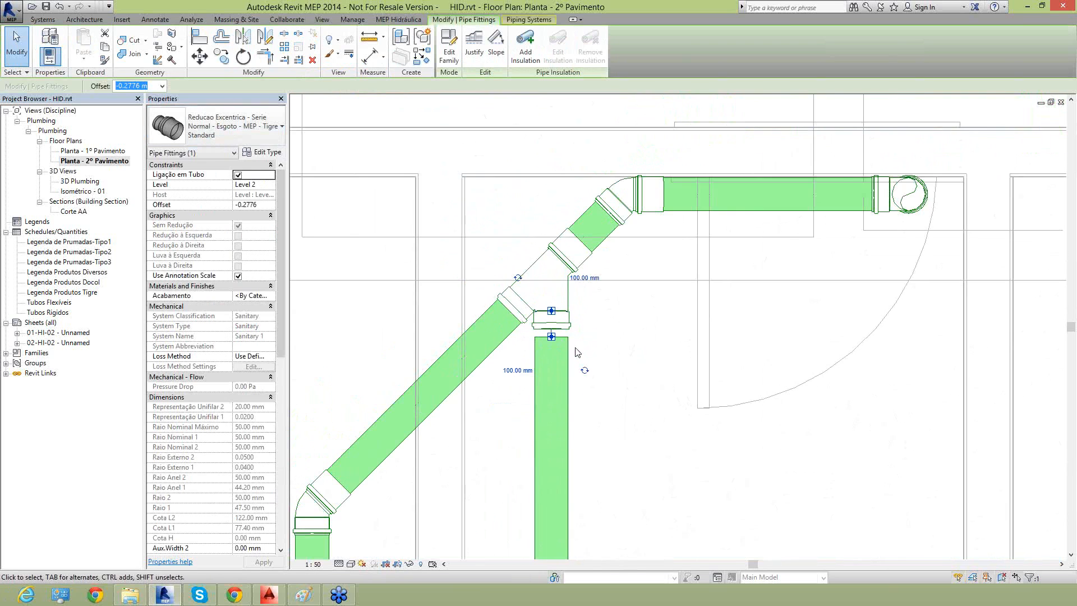
pyautogui.click(596, 358)
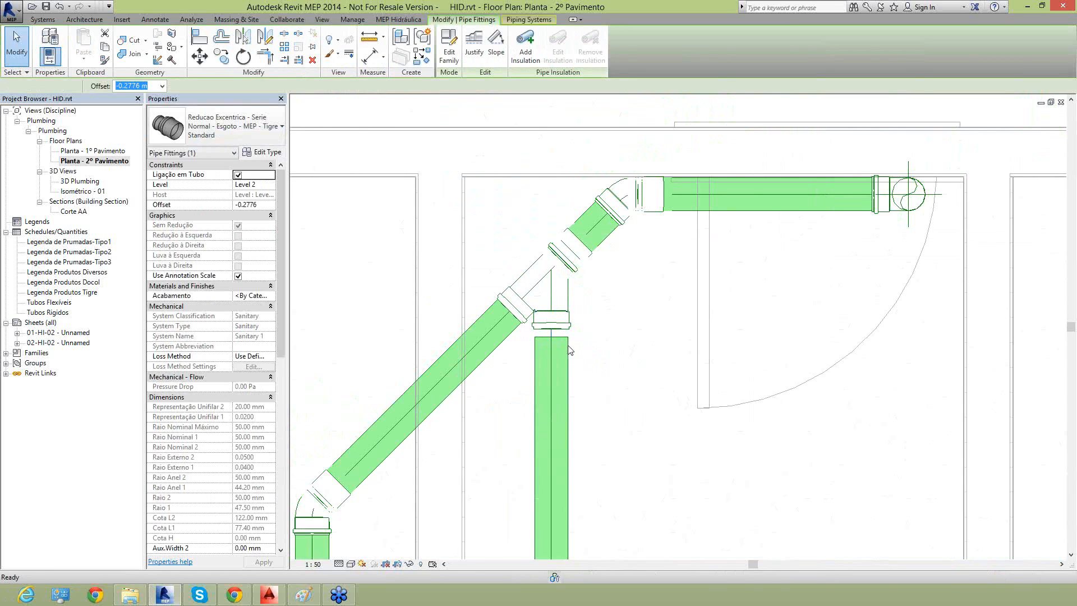
pyautogui.scroll(-4, 518, 299)
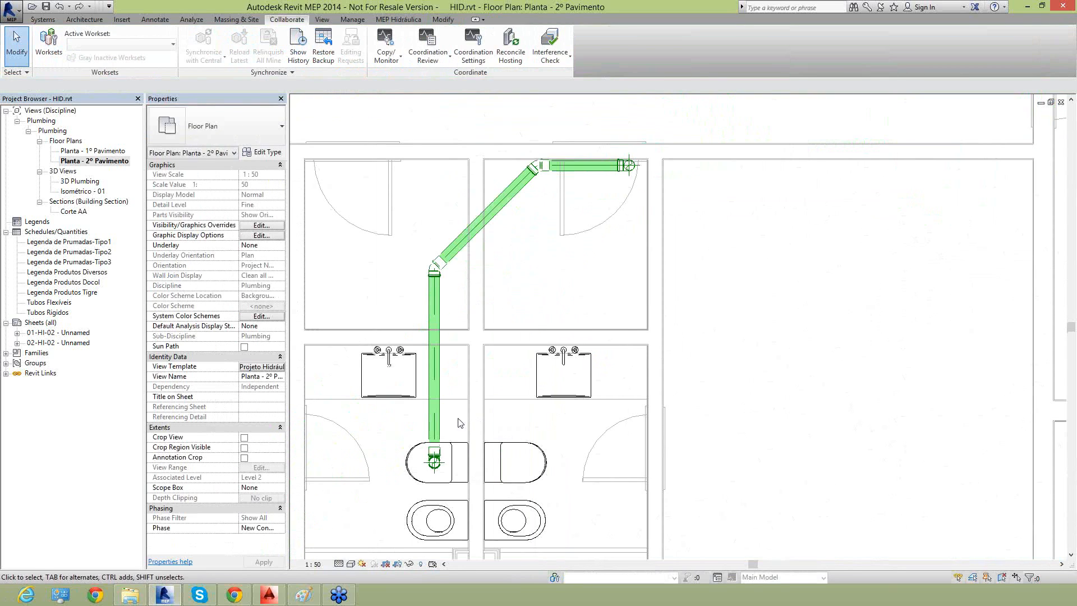
# Try to connect the right toilet to the diagonal pipe with a 100 mm pipe at offset -0.2482 m, using Ignore Slope to Connect
pyautogui.click(516, 524)
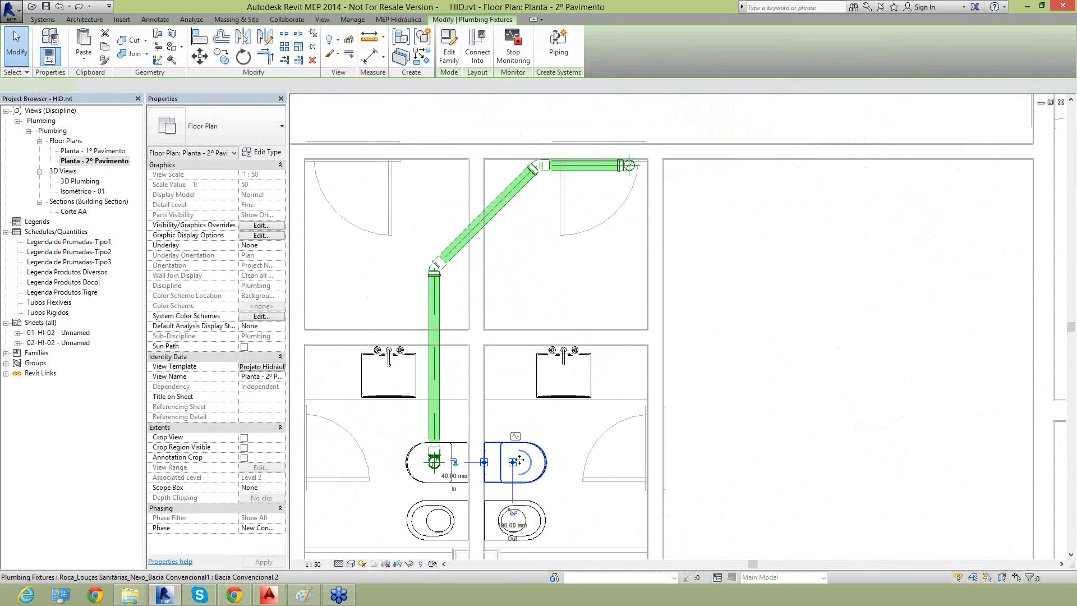
pyautogui.click(513, 517)
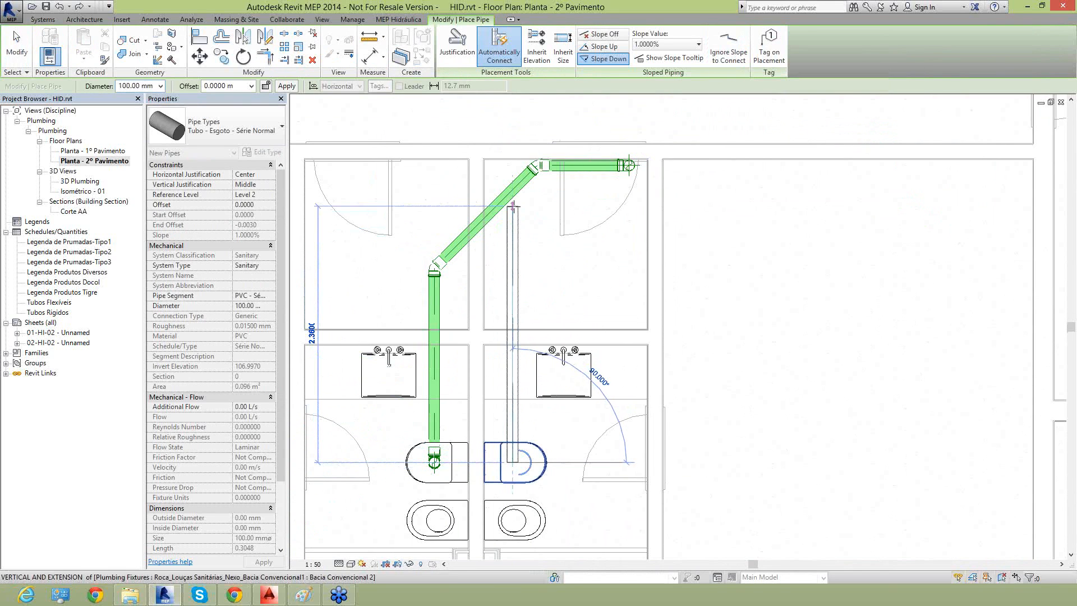
pyautogui.click(250, 86)
pyautogui.click(222, 165)
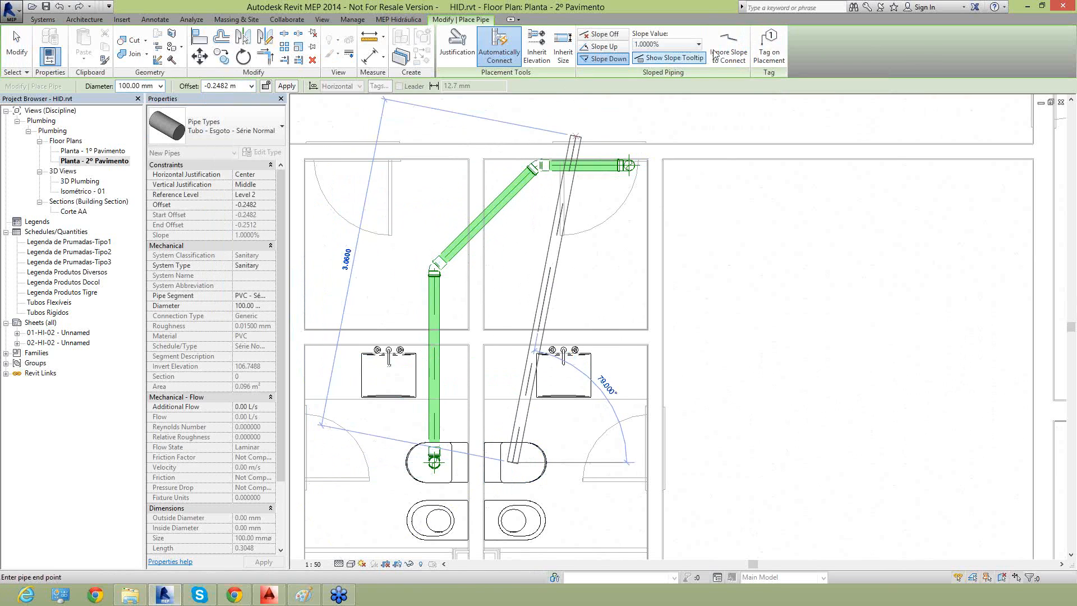
pyautogui.click(737, 45)
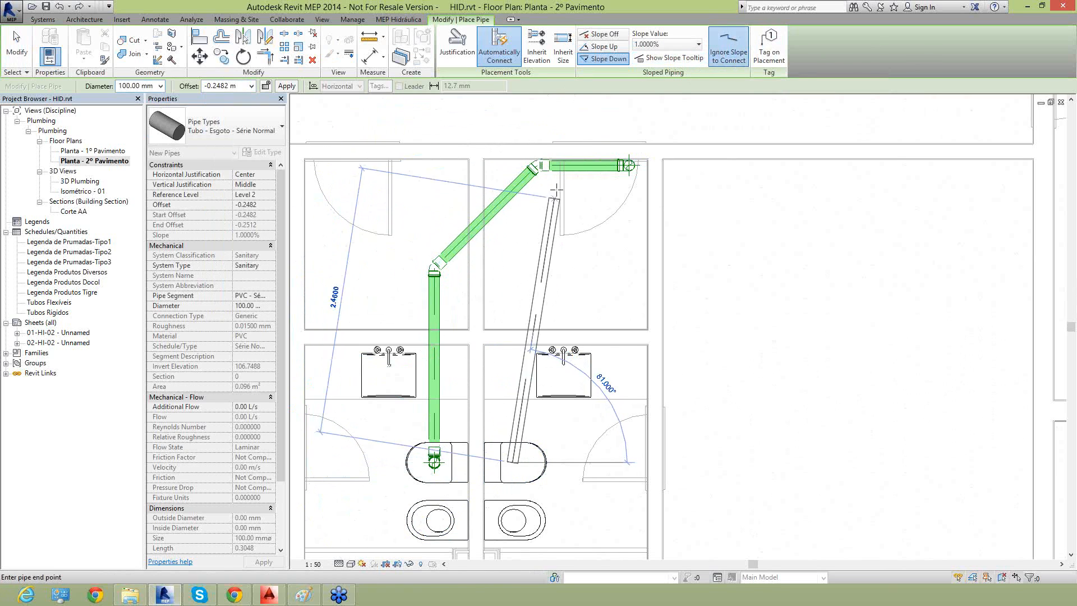
pyautogui.click(512, 191)
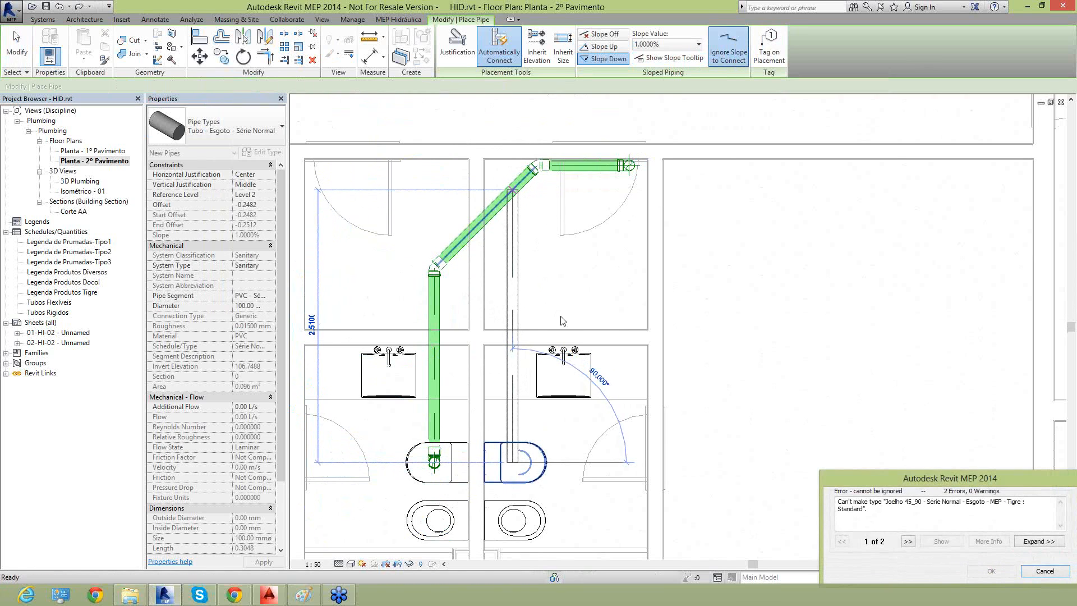
pyautogui.click(1054, 574)
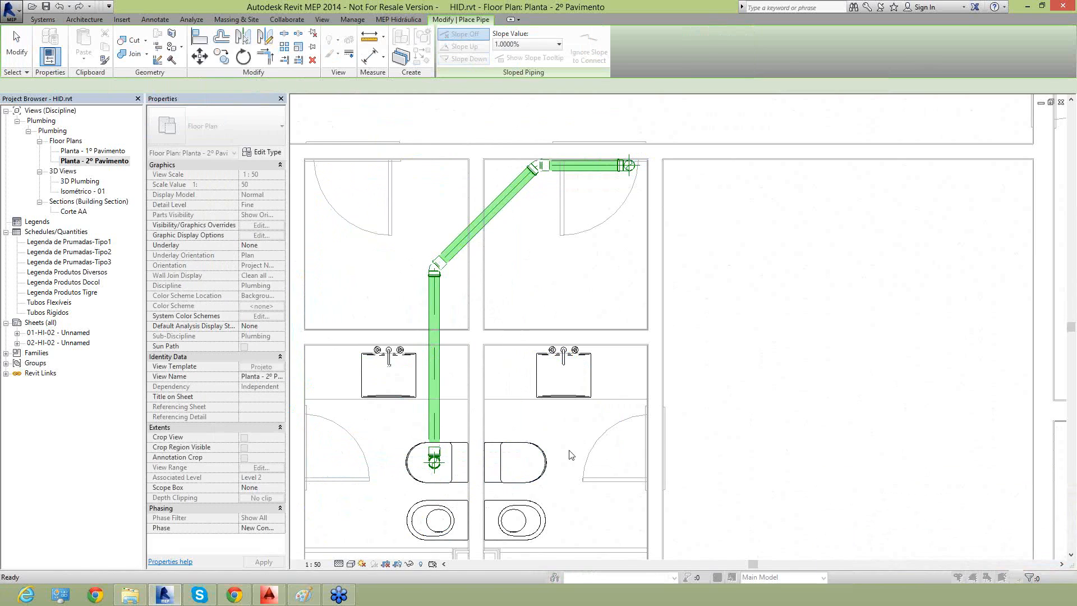
pyautogui.press('Escape')
# Retry the right toilet's 100 mm pipe to the diagonal pipe at offset -0.2482 m, again with Ignore Slope to Connect
pyautogui.click(524, 443)
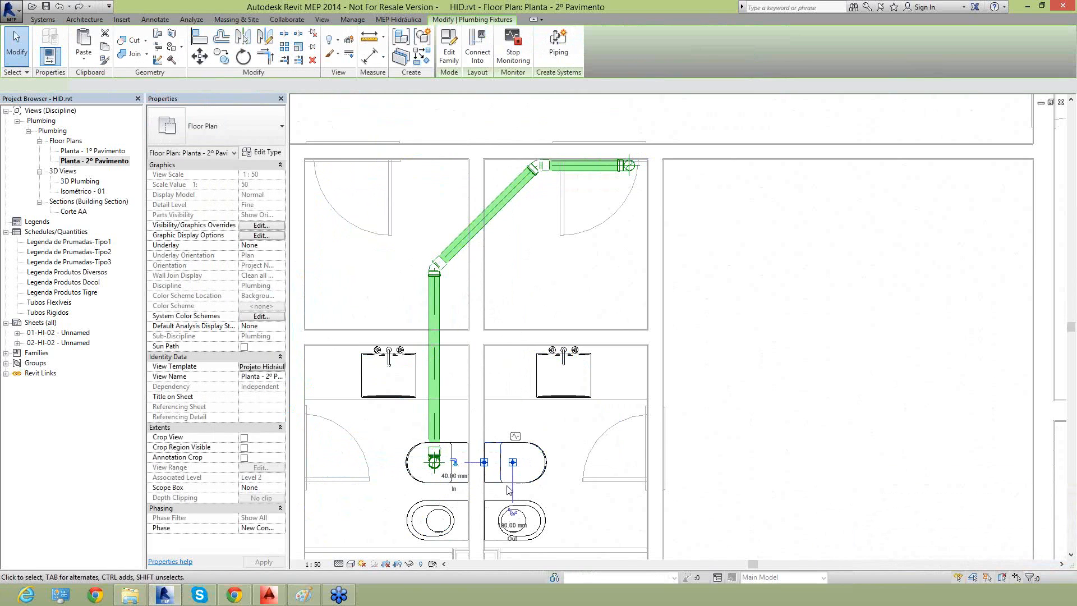
pyautogui.click(515, 437)
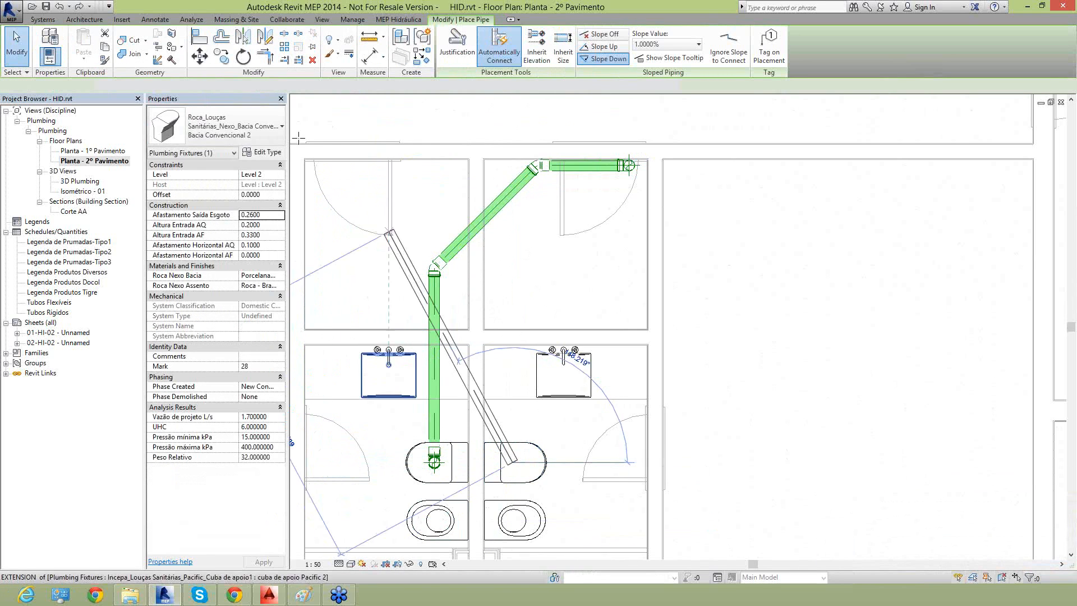
pyautogui.click(252, 86)
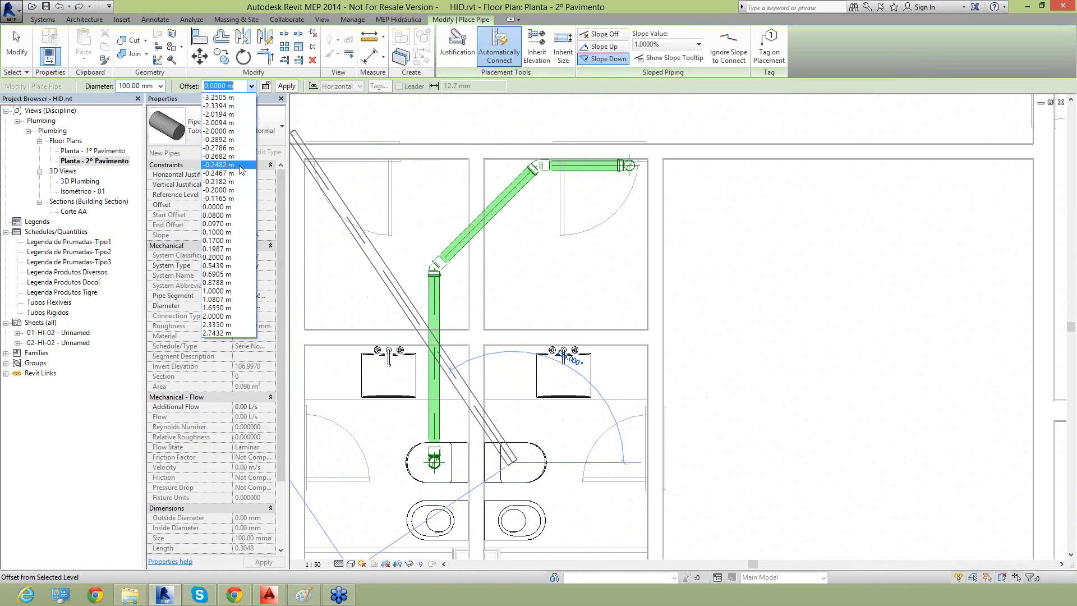
pyautogui.click(239, 165)
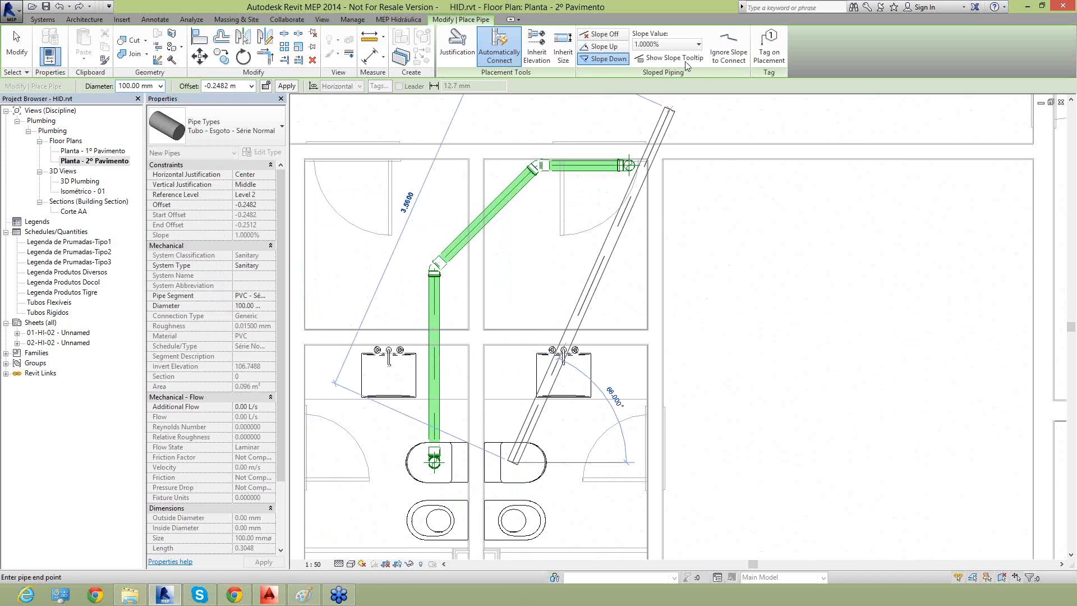
pyautogui.click(729, 47)
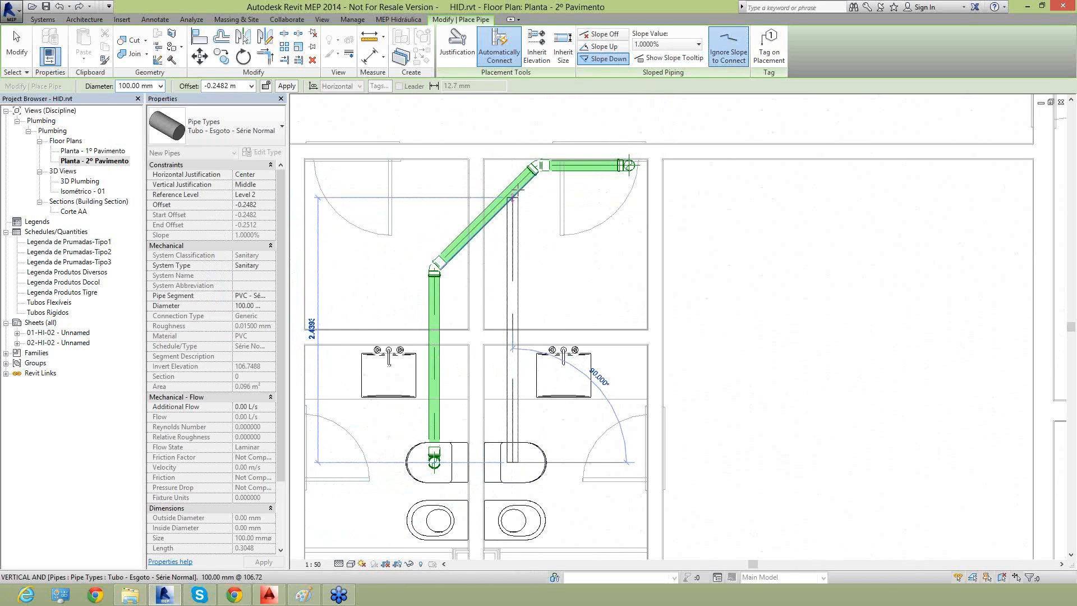
pyautogui.click(543, 256)
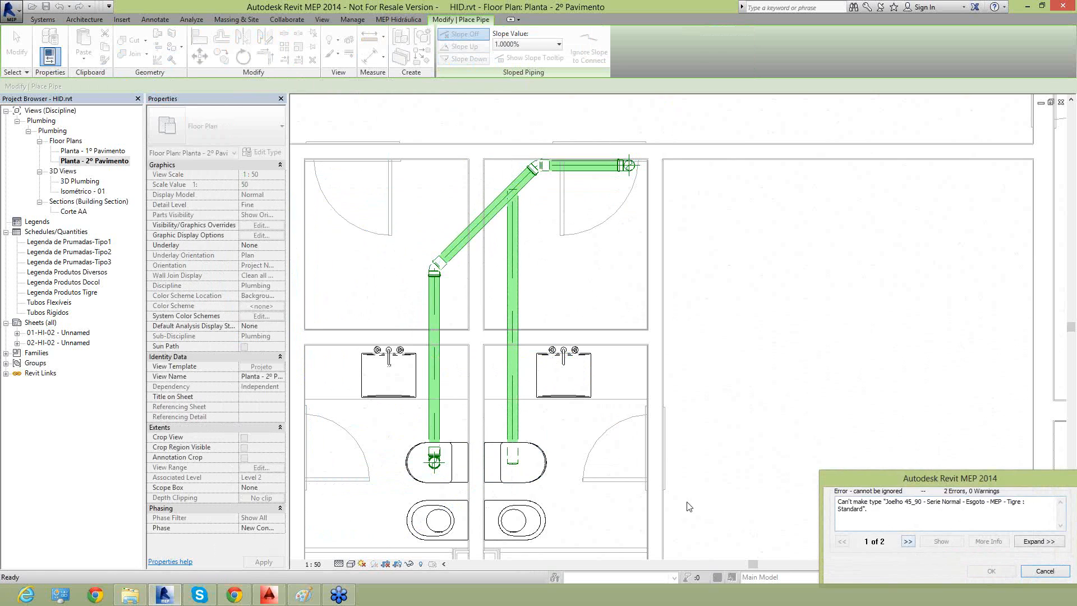
pyautogui.press('Escape')
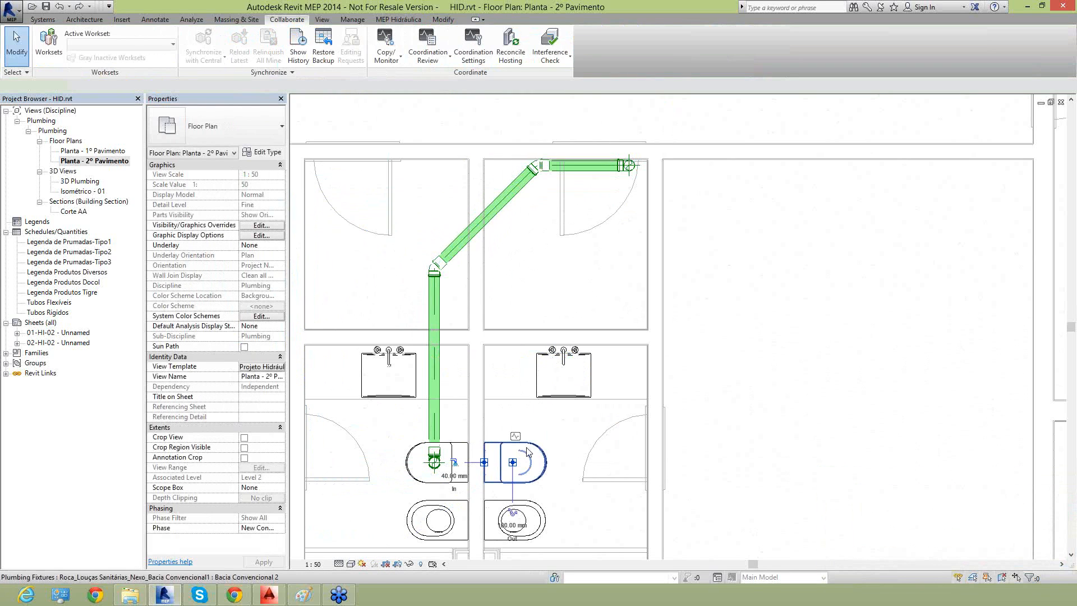
# Try once more to run a 100 mm pipe straight from the right toilet to the diagonal pipe at offset -0.2482 m, ignoring slope
pyautogui.click(528, 452)
pyautogui.click(512, 463)
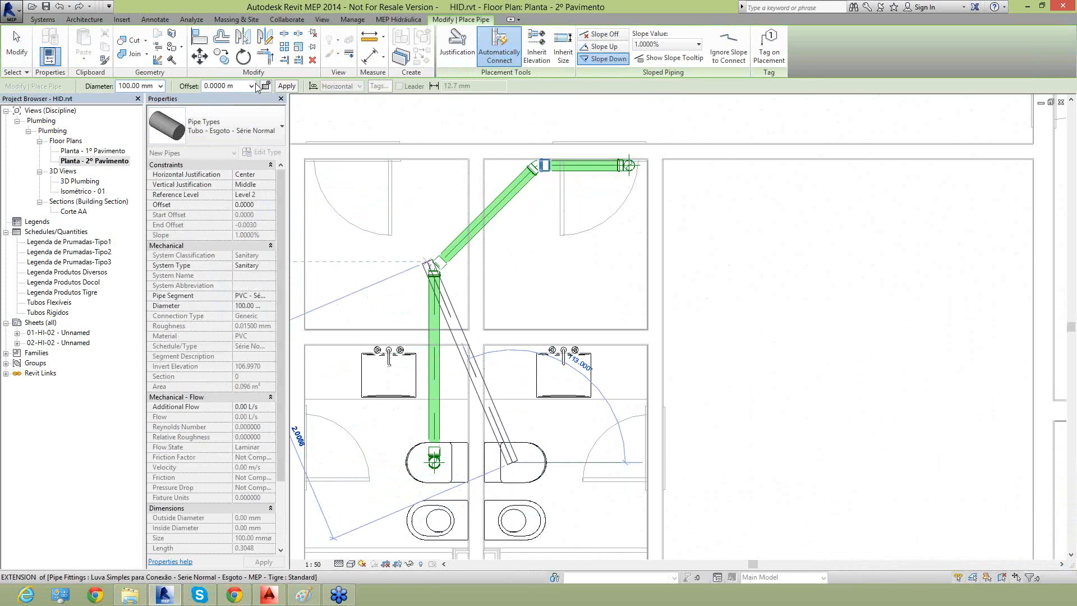
pyautogui.click(251, 86)
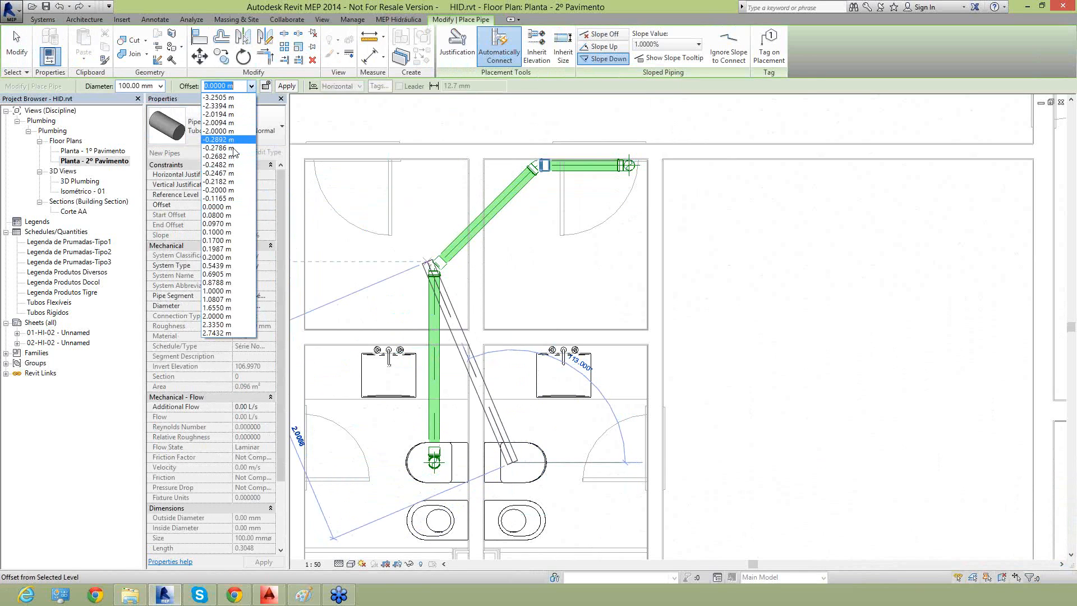
pyautogui.click(219, 165)
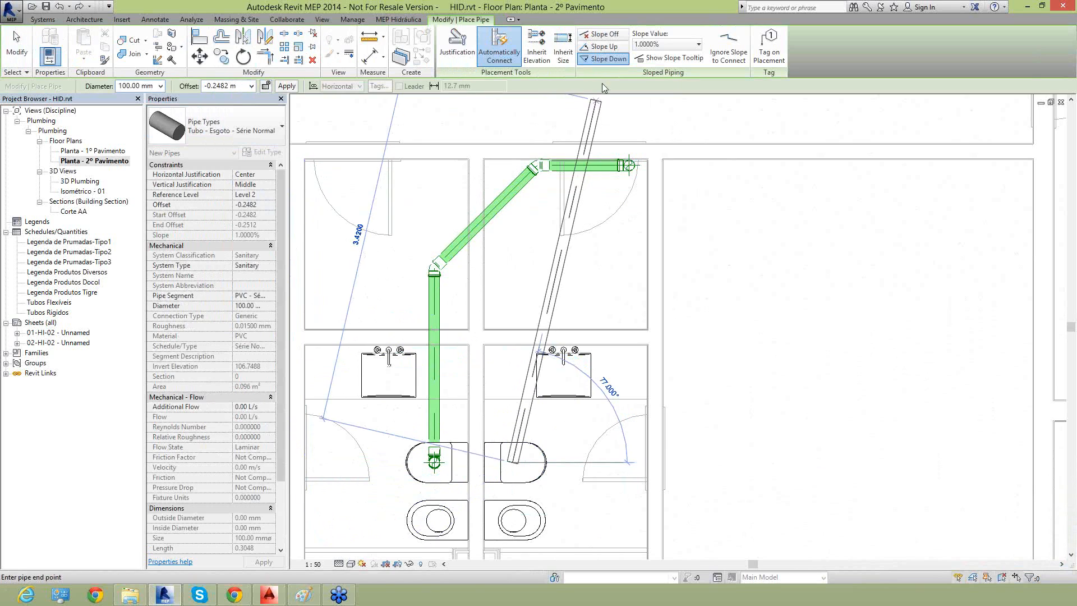
pyautogui.click(728, 48)
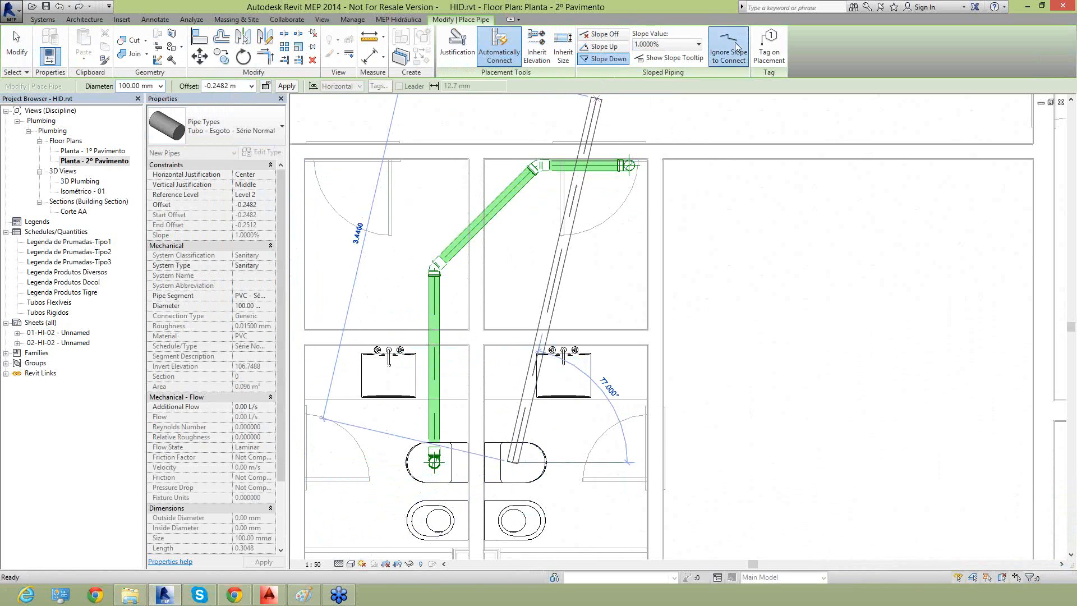
pyautogui.click(511, 191)
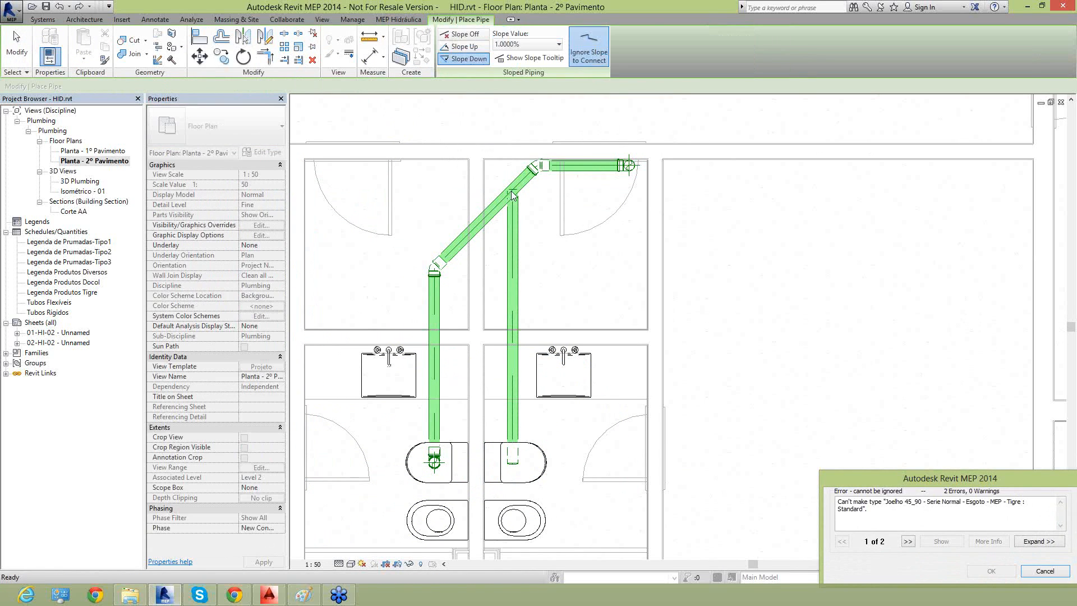
pyautogui.click(1044, 571)
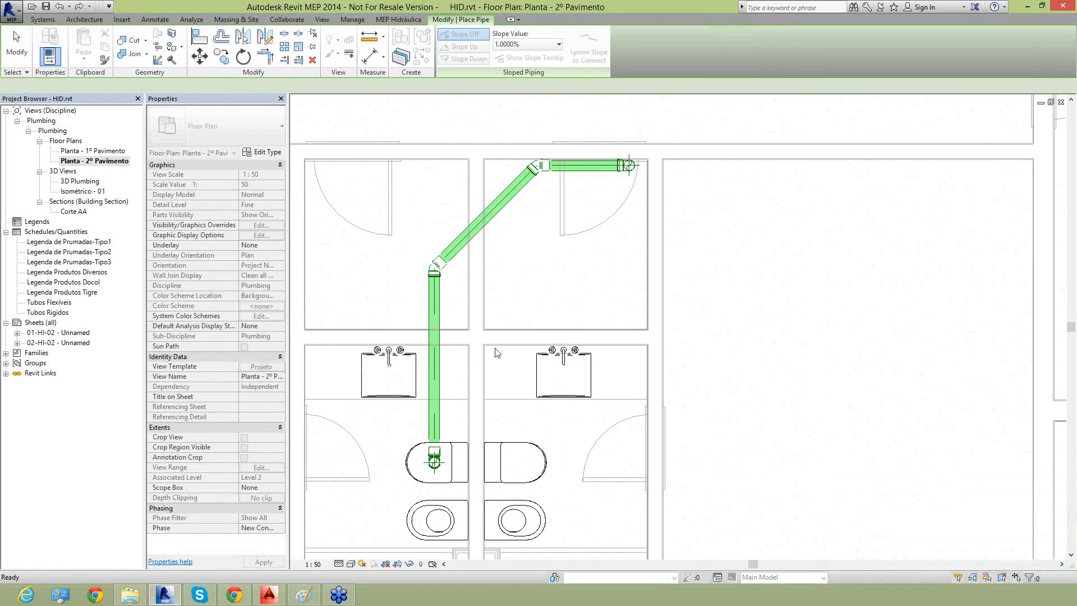
pyautogui.press('Escape')
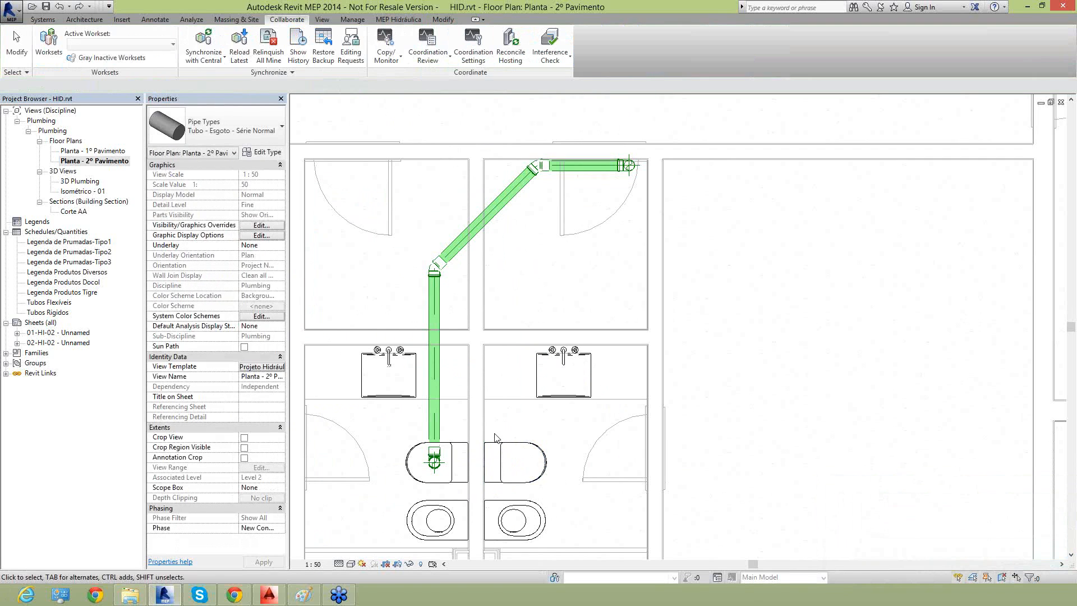
# Create a section running lengthwise through the right bathroom, flip it to face the toilets, and shorten its far clip to about 0.62 m
pyautogui.scroll(-2, 525, 337)
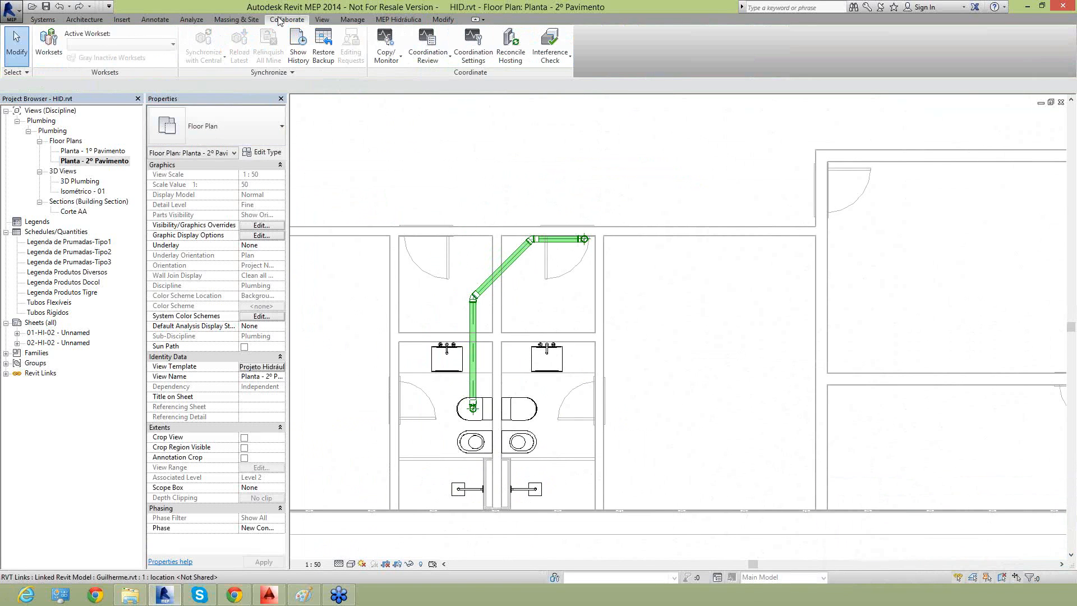
pyautogui.click(322, 20)
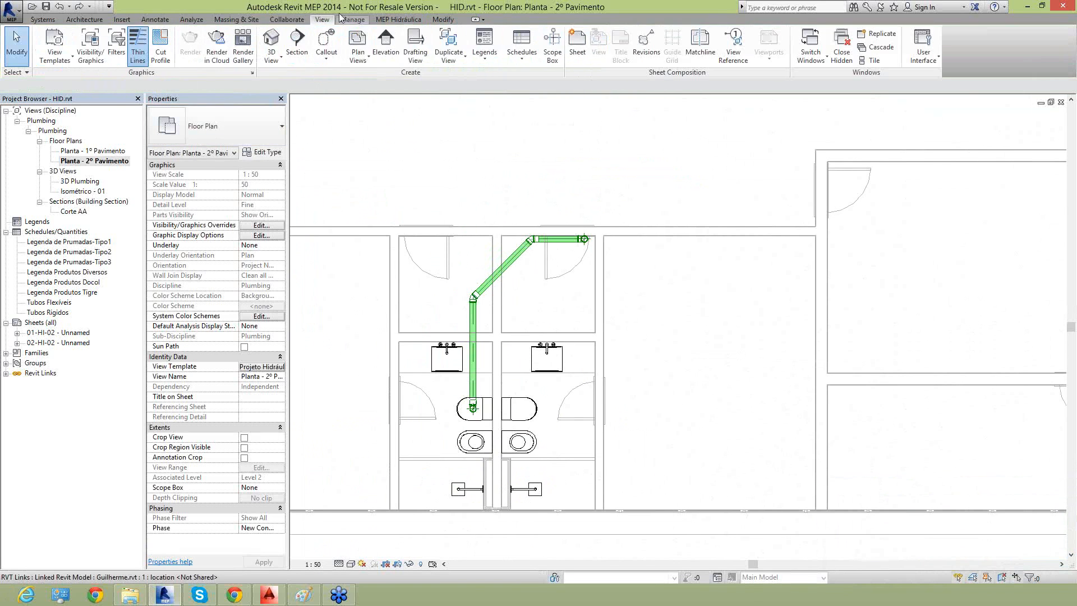
pyautogui.click(298, 46)
pyautogui.click(537, 194)
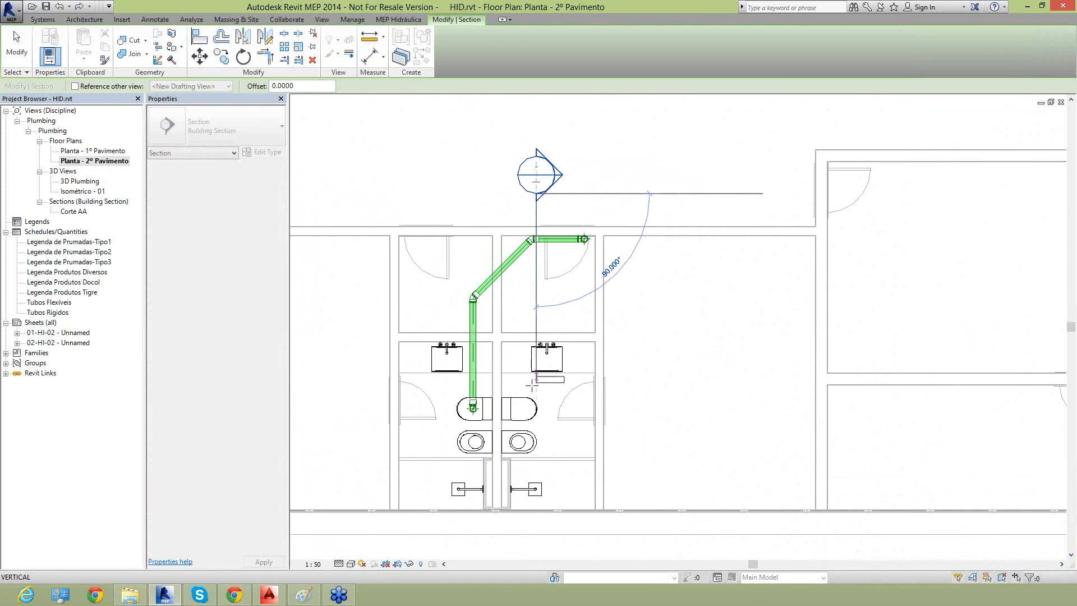
pyautogui.click(537, 436)
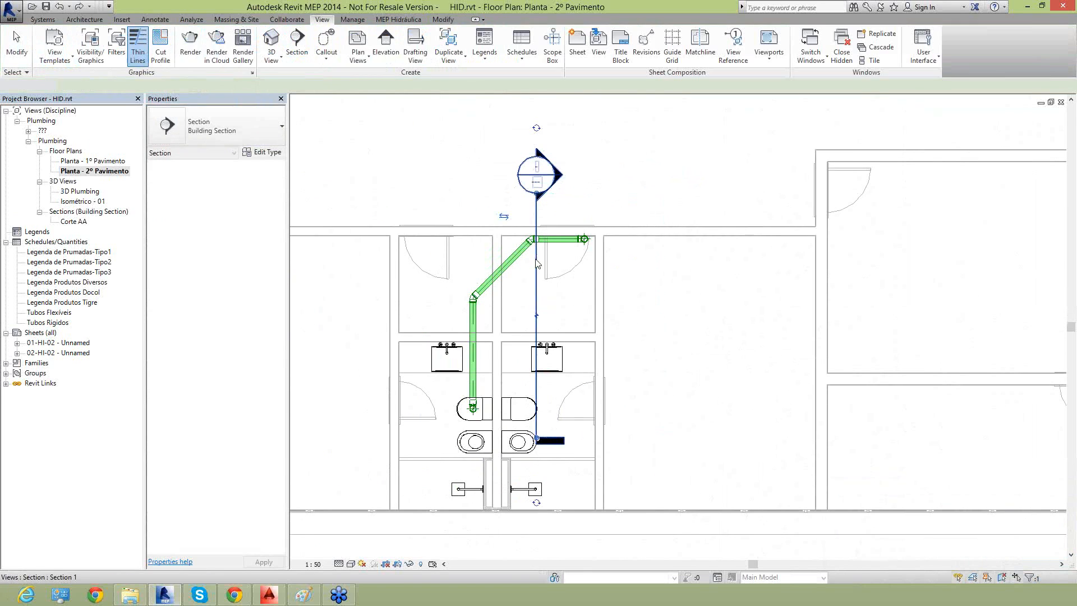
pyautogui.click(504, 216)
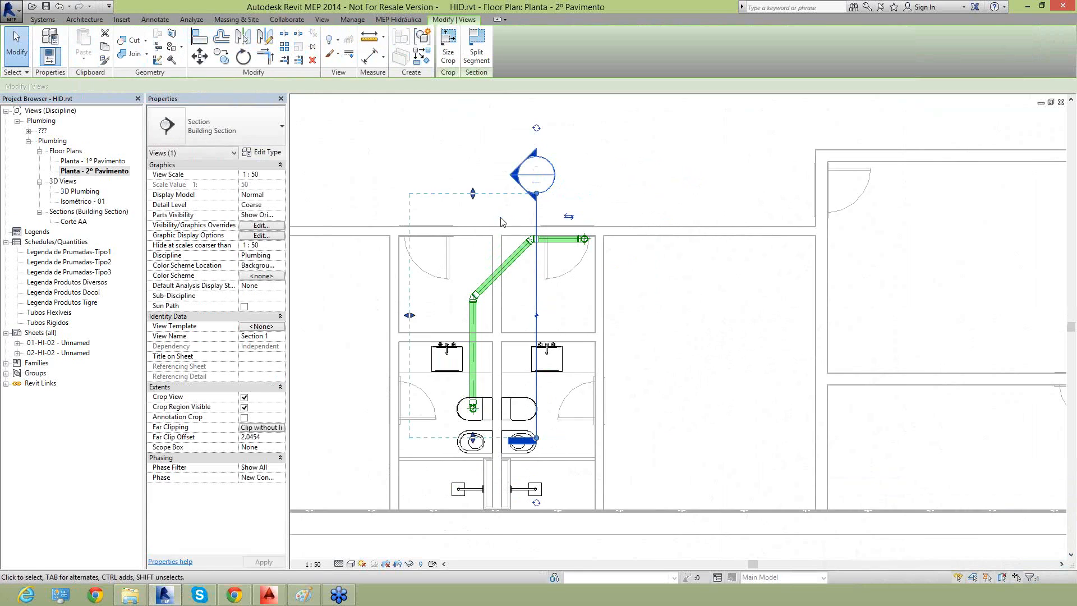
pyautogui.moveTo(409, 316); pyautogui.dragTo(498, 316)
pyautogui.click(493, 177)
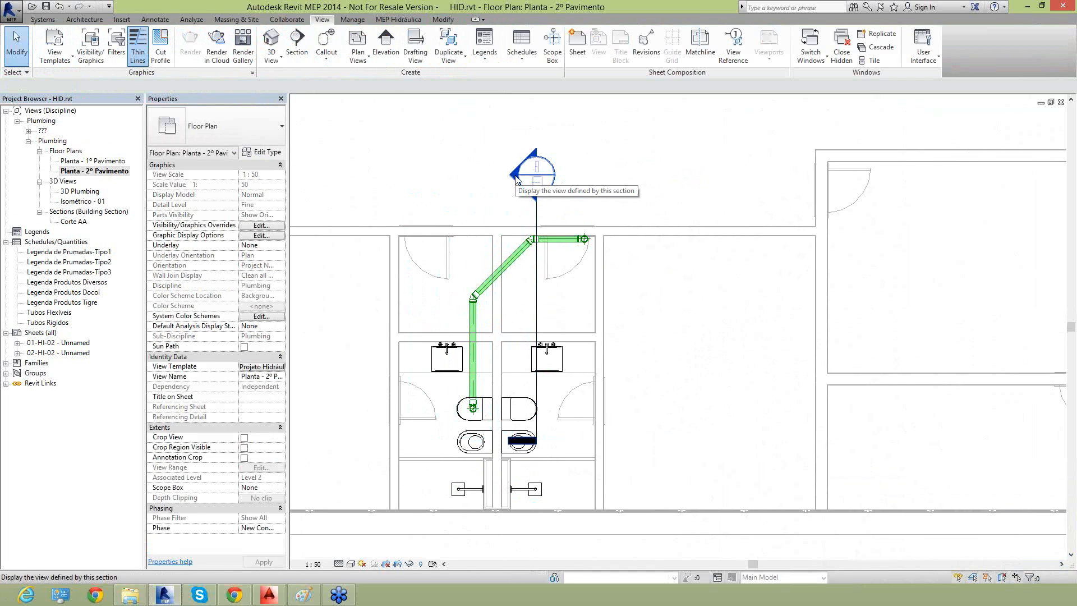
# Open the new section's view and set its detail level to Fine
pyautogui.doubleClick(517, 178)
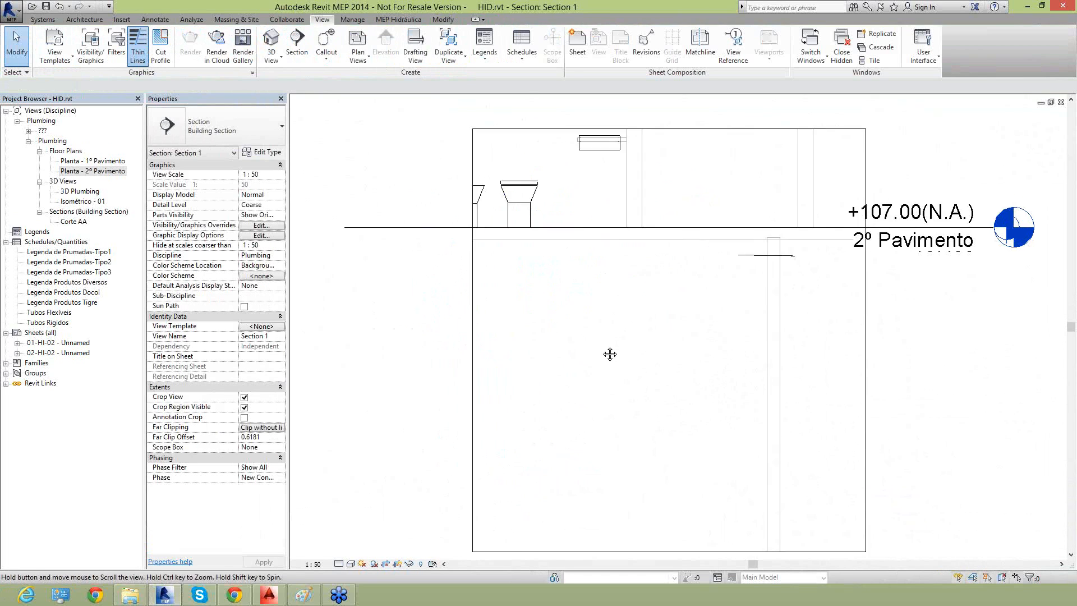
pyautogui.moveTo(610, 354); pyautogui.dragTo(579, 361, button='middle')
pyautogui.click(340, 565)
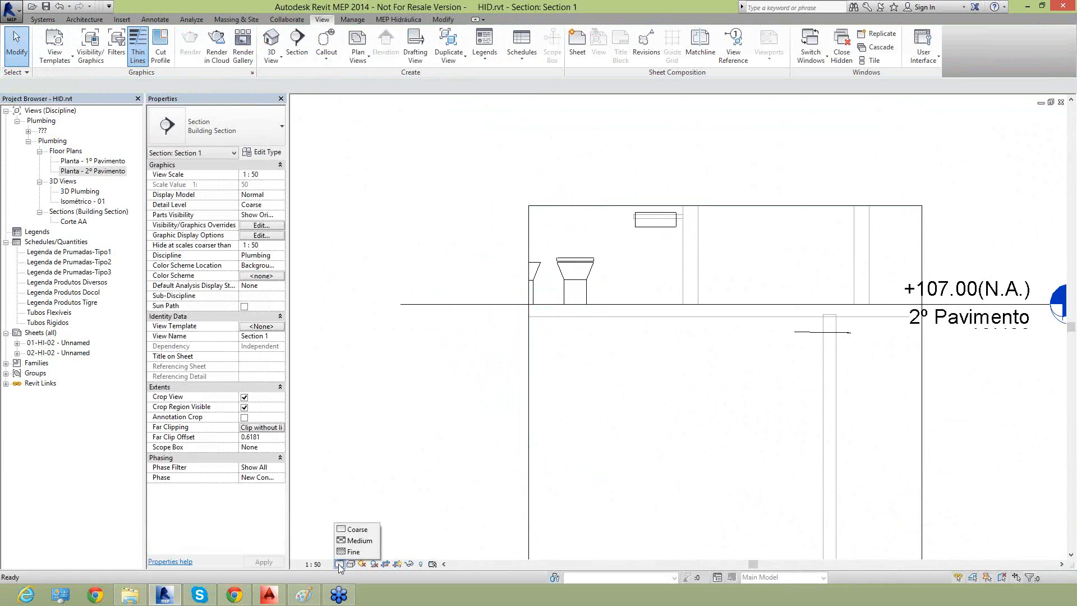
pyautogui.click(352, 552)
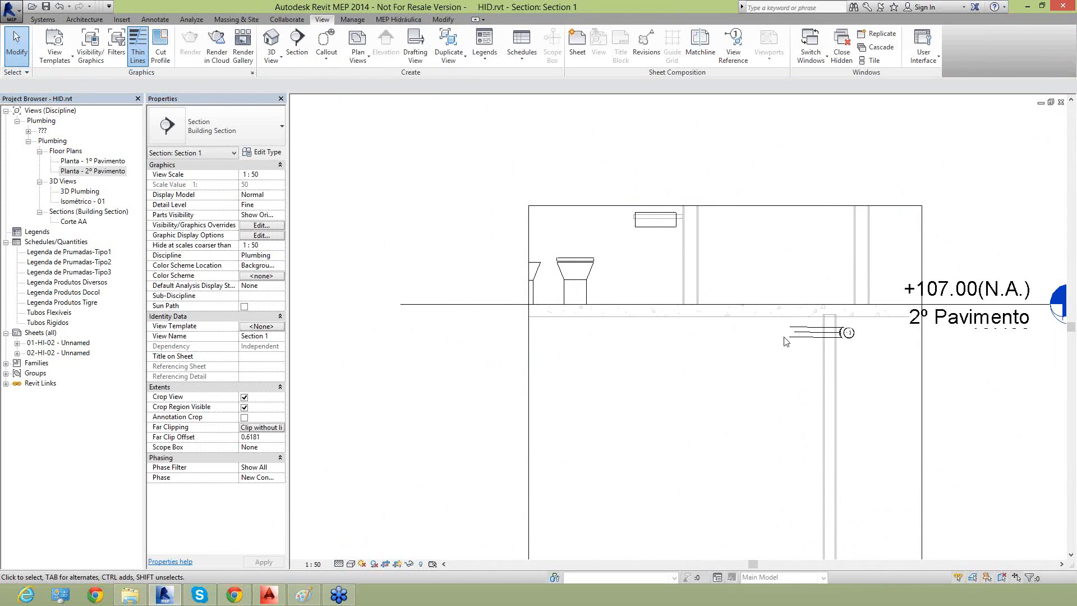
# Widen the section's crop region on the toilet side so that both right-bathroom fixtures fit inside it
pyautogui.click(527, 375)
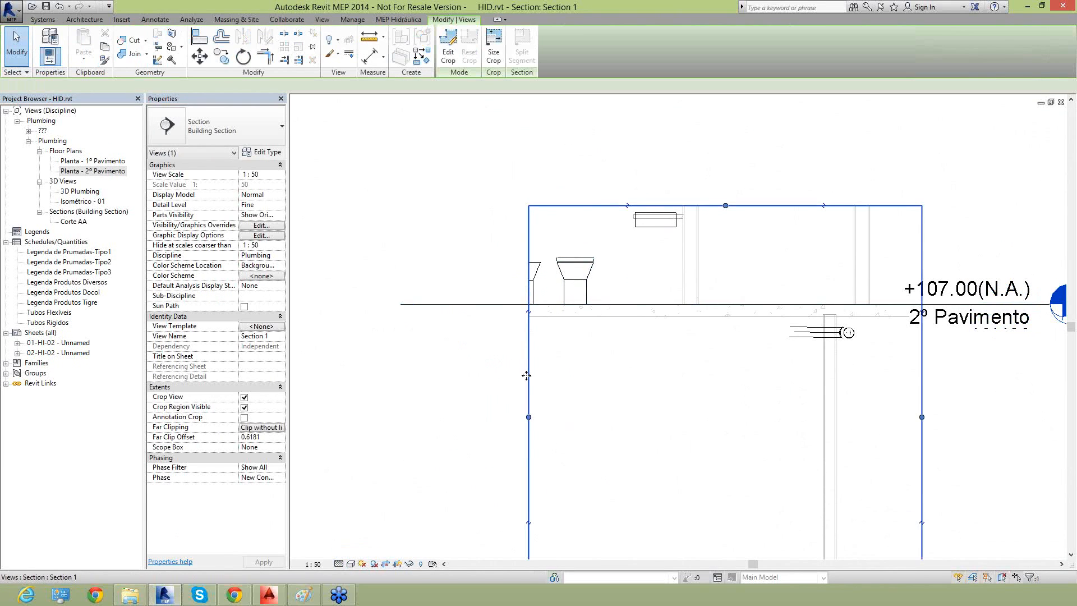
pyautogui.scroll(-2, 526, 376)
pyautogui.moveTo(528, 388); pyautogui.dragTo(453, 389)
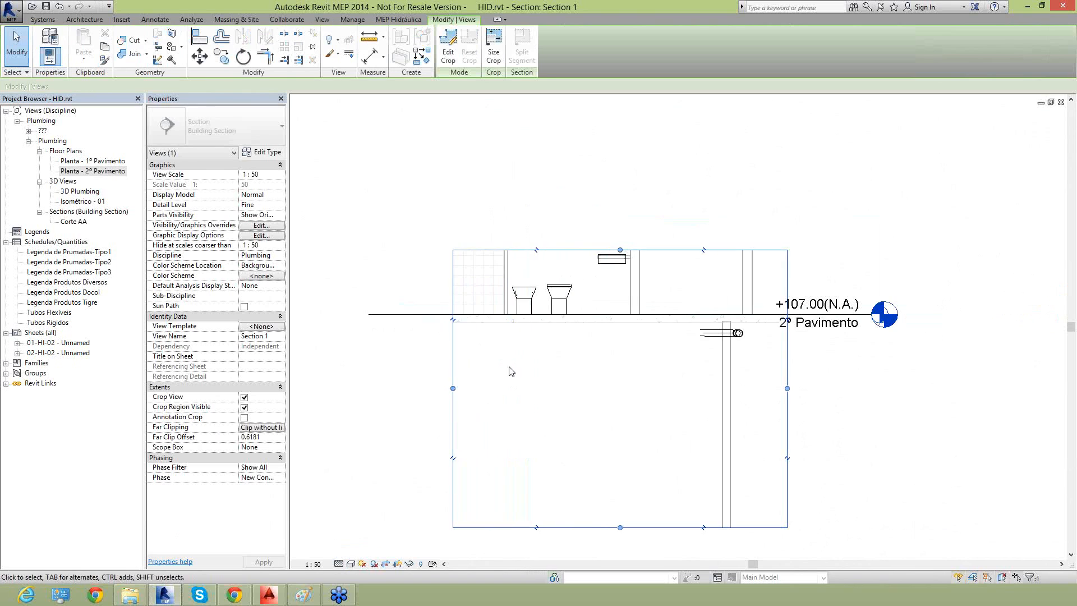
pyautogui.press('Escape')
# Draw a vertical 100 mm pipe from the right toilet's outlet down to an offset of about -0.18 m
pyautogui.scroll(1, 538, 309)
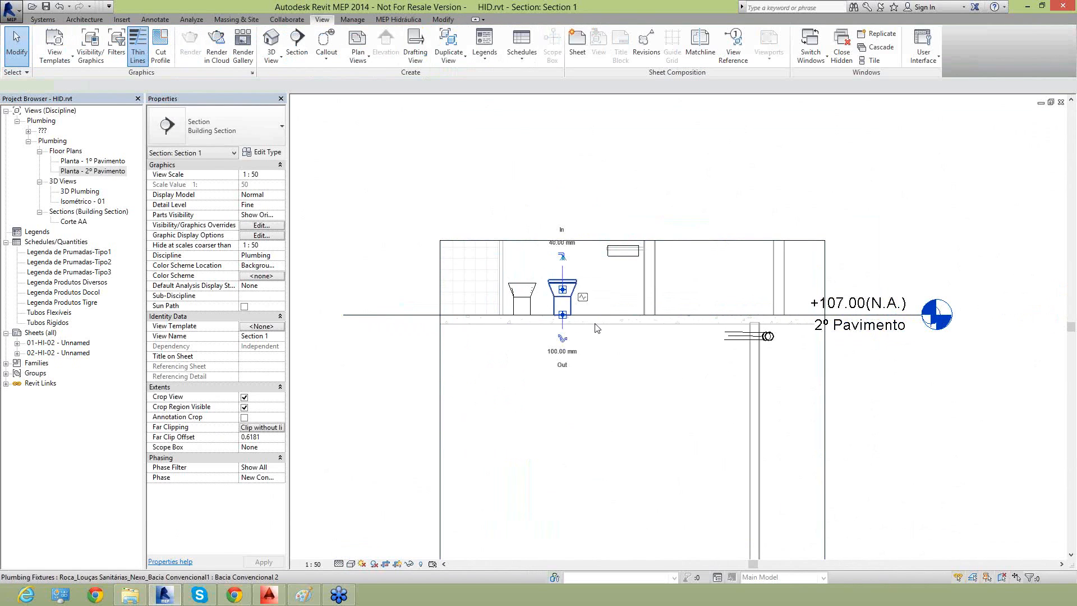
pyautogui.click(596, 328)
pyautogui.scroll(2, 729, 365)
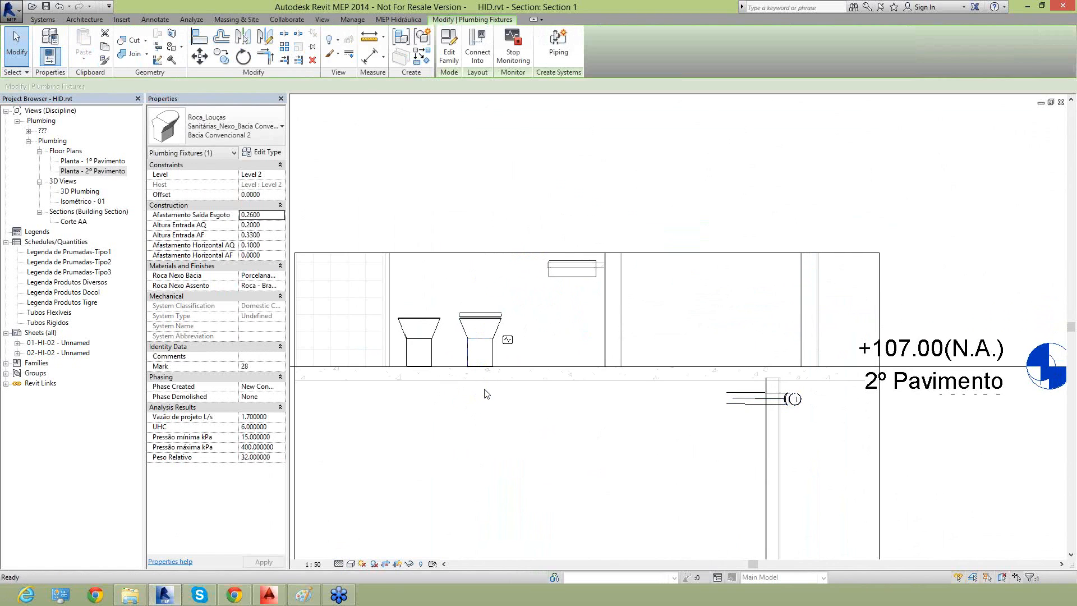
pyautogui.click(482, 391)
pyautogui.scroll(3, 481, 385)
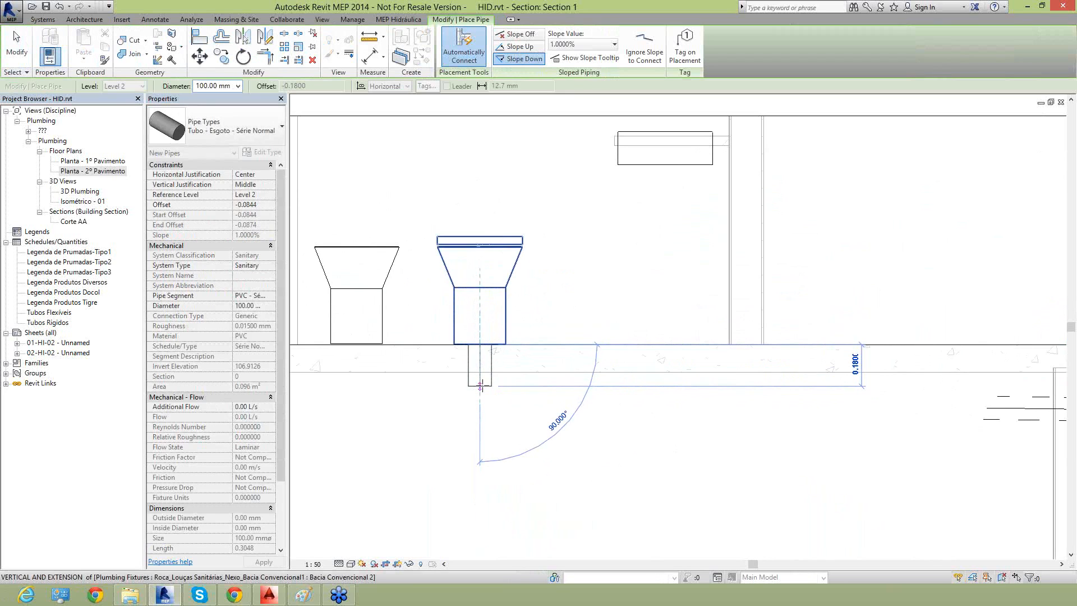
pyautogui.moveTo(947, 411); pyautogui.dragTo(671, 397, button='middle')
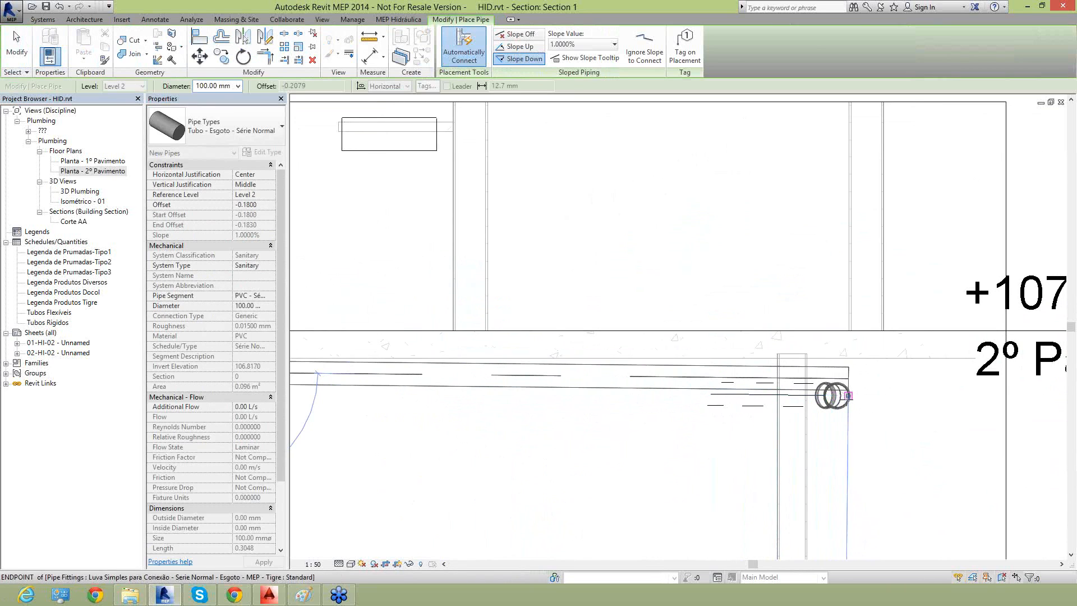
pyautogui.scroll(-2, 838, 395)
pyautogui.press('Escape')
pyautogui.scroll(2, 484, 400)
pyautogui.moveTo(484, 400); pyautogui.dragTo(577, 416, button='middle')
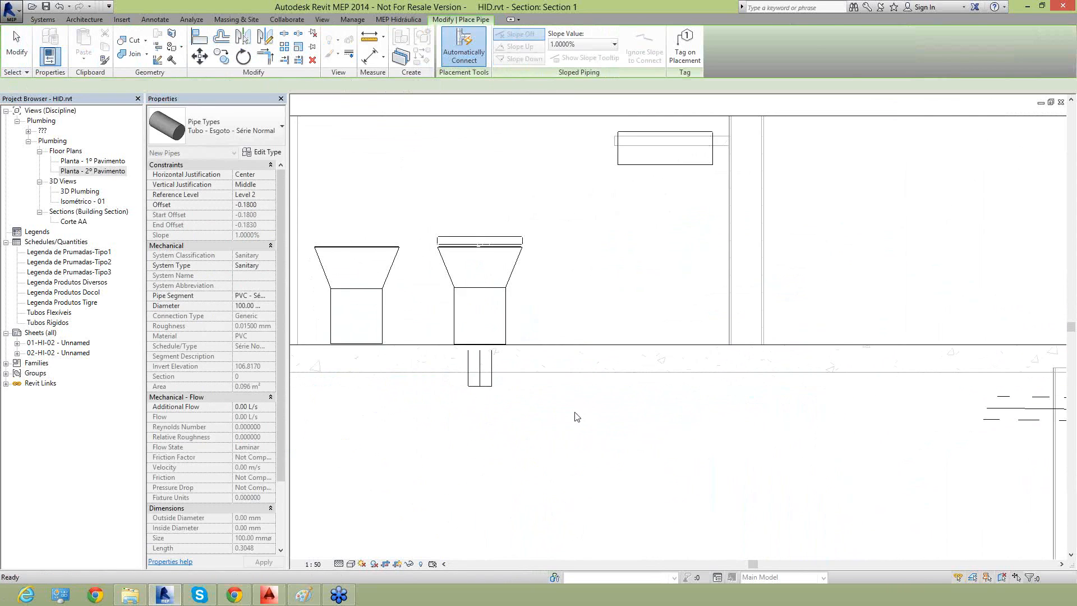
pyautogui.press('Escape')
# Extend the lower end of the right toilet's vertical pipe to an end offset of -0.2000 m
pyautogui.click(483, 387)
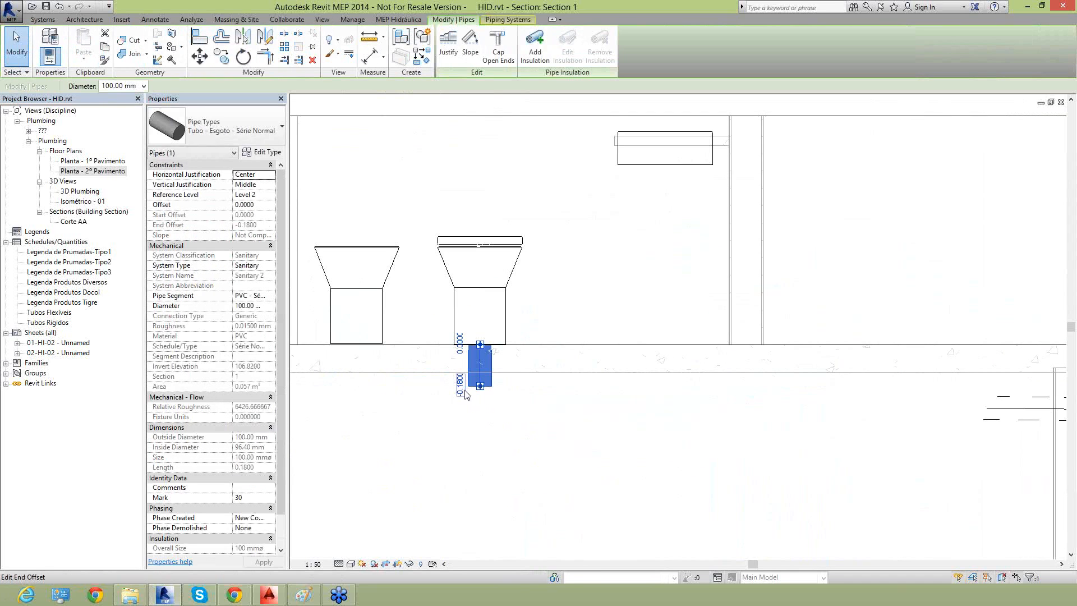
pyautogui.scroll(1, 463, 391)
pyautogui.rightClick(486, 388)
pyautogui.press('Escape')
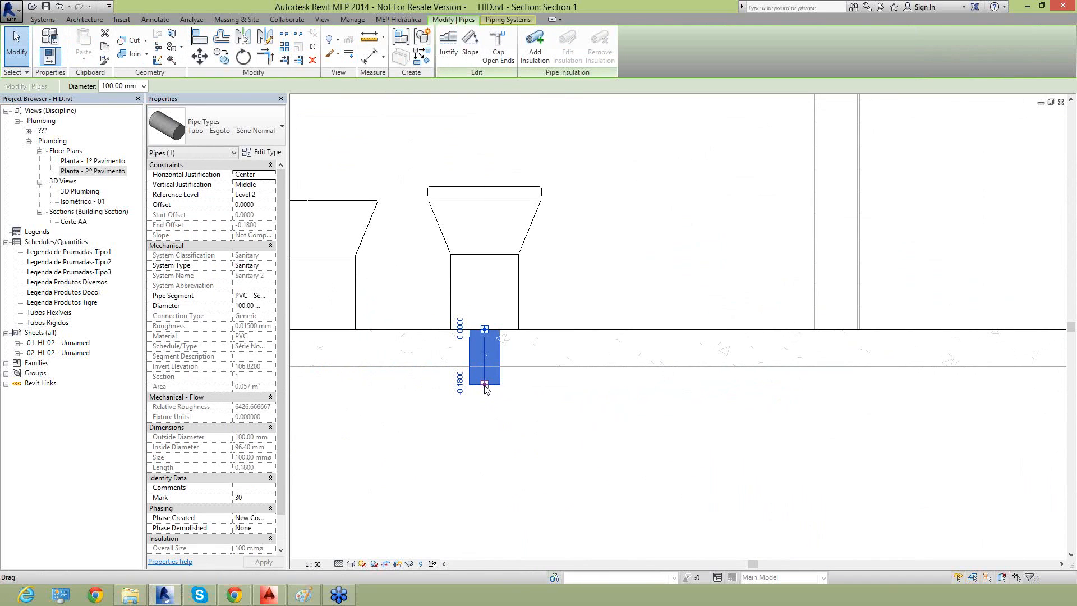
pyautogui.moveTo(485, 386); pyautogui.dragTo(486, 396)
# Try to draw a sloped 100 mm pipe in the section from the vertical pipe's lower end to the diagonal pipe's endpoint
pyautogui.rightClick(486, 393)
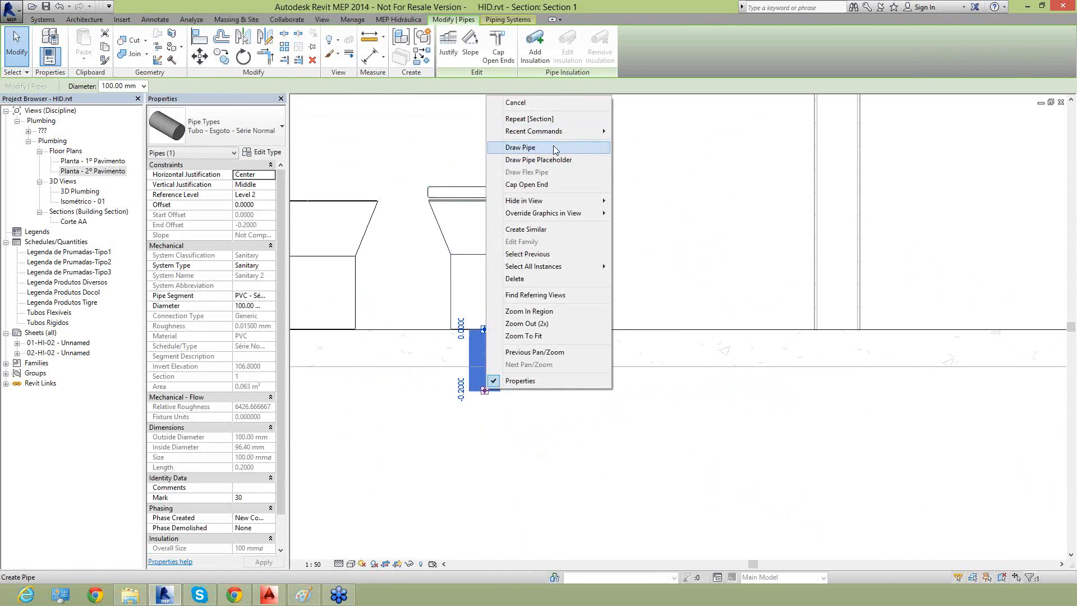
pyautogui.press('Escape')
pyautogui.moveTo(978, 410); pyautogui.dragTo(437, 380, button='middle')
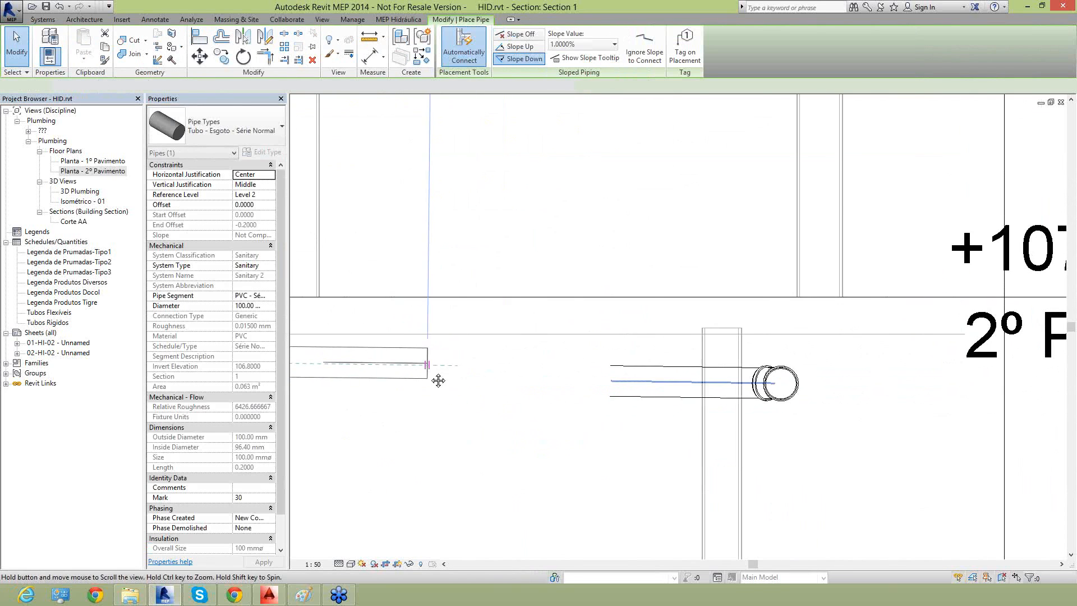
pyautogui.scroll(2, 763, 373)
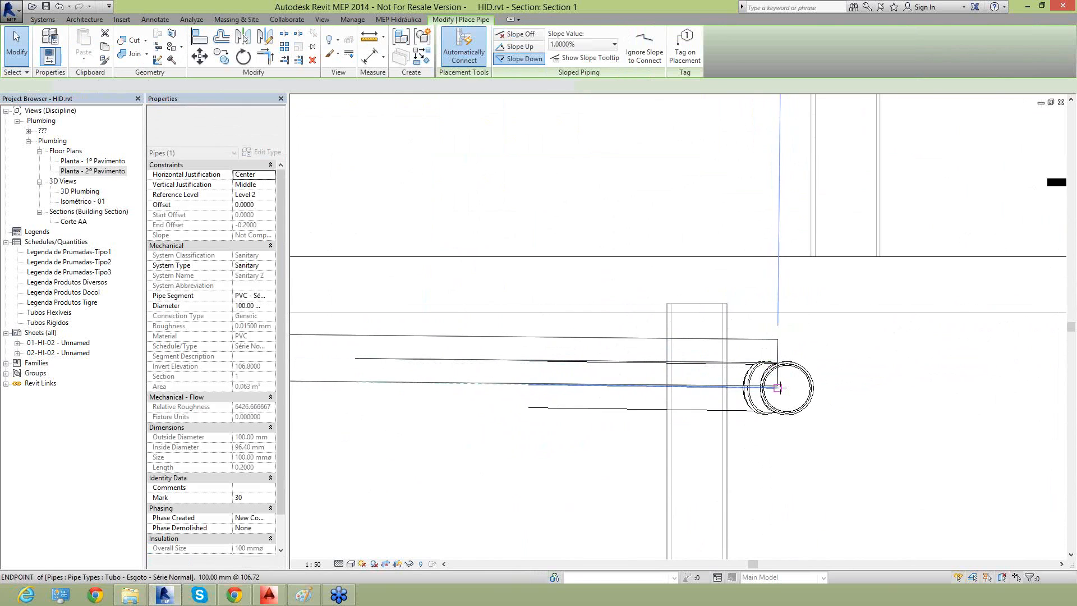
pyautogui.click(778, 387)
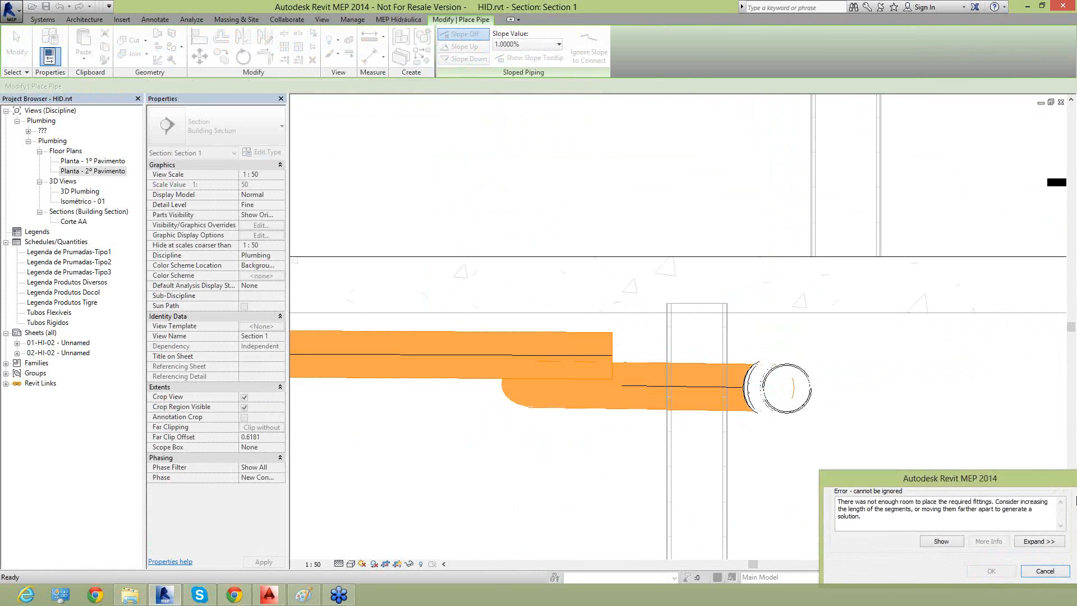
pyautogui.click(1045, 571)
pyautogui.scroll(-4, 637, 379)
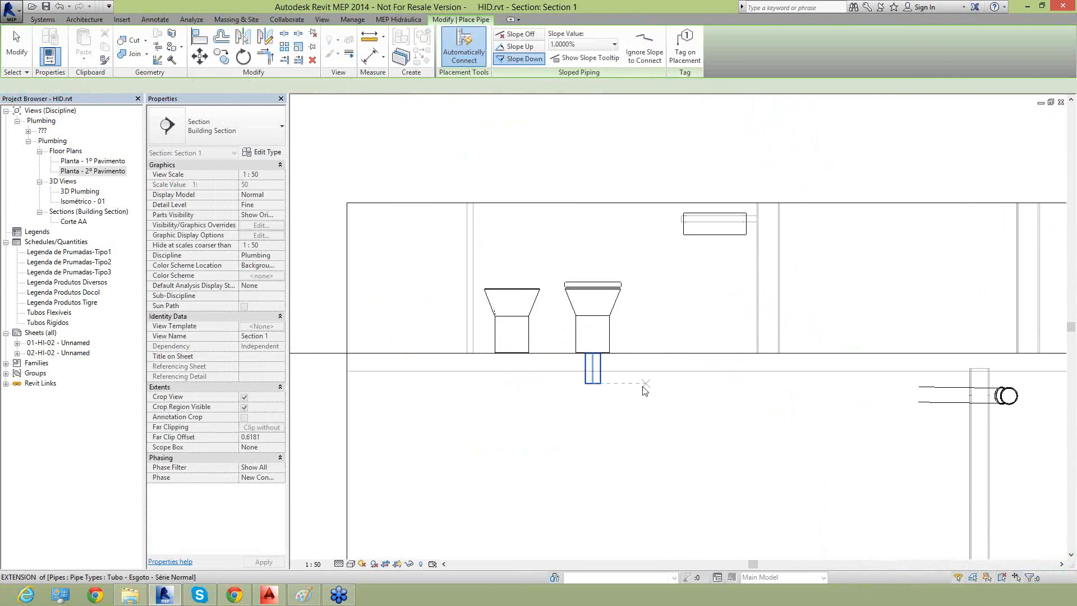
pyautogui.press('Escape')
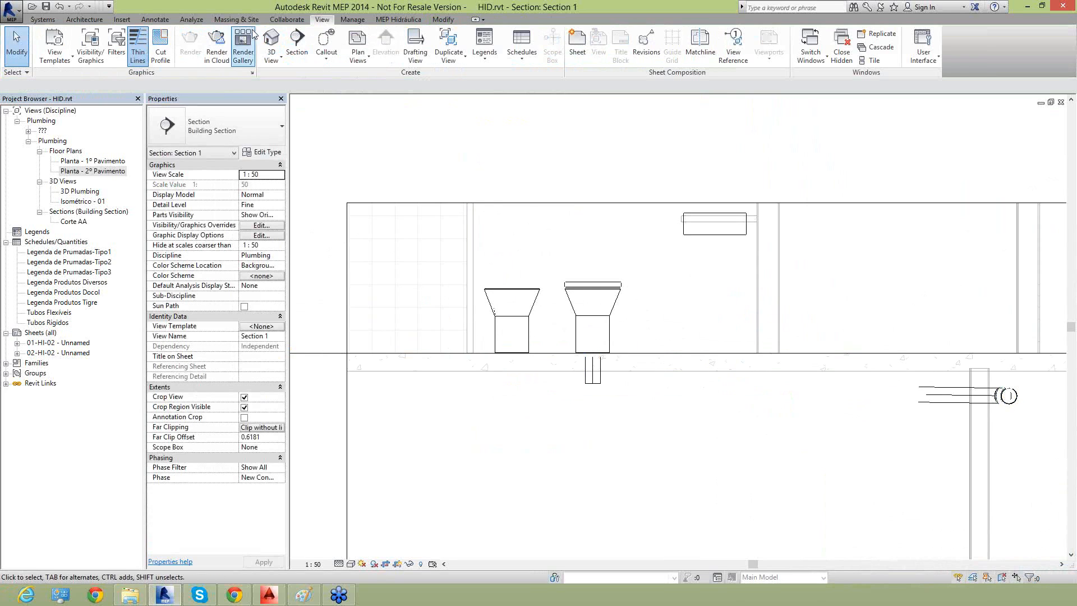
# Open the Planta - 2º Pavimento floor plan at the two bathrooms
pyautogui.doubleClick(80, 162)
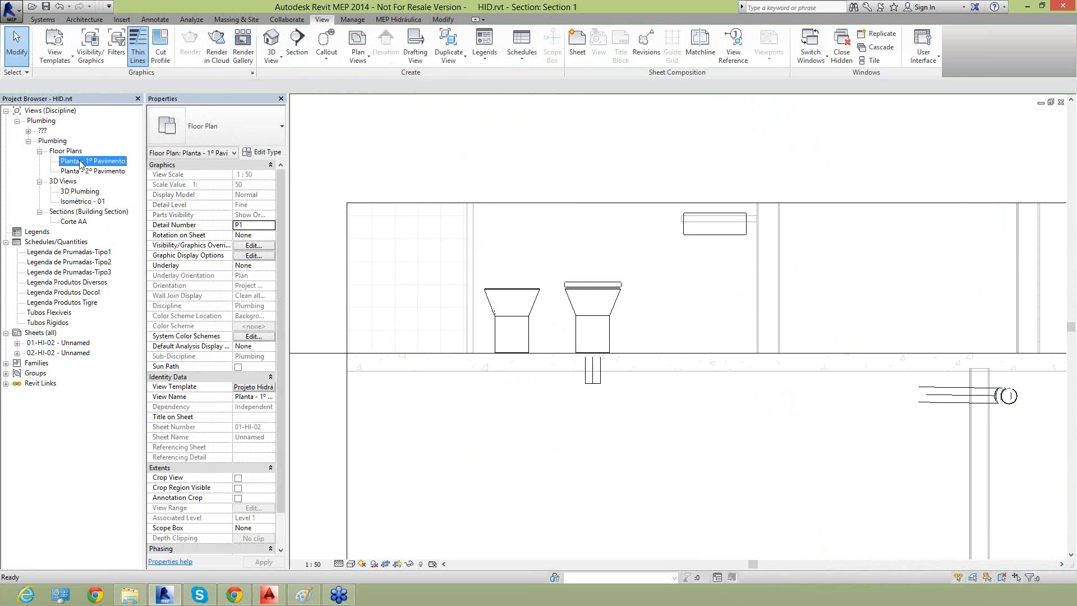
pyautogui.doubleClick(105, 171)
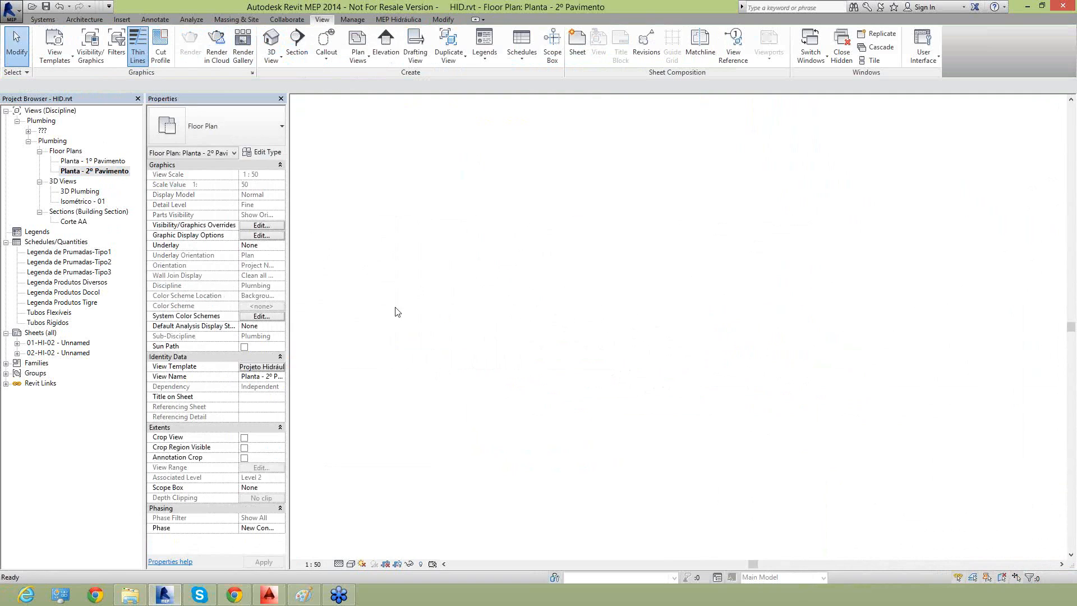
pyautogui.scroll(2, 535, 395)
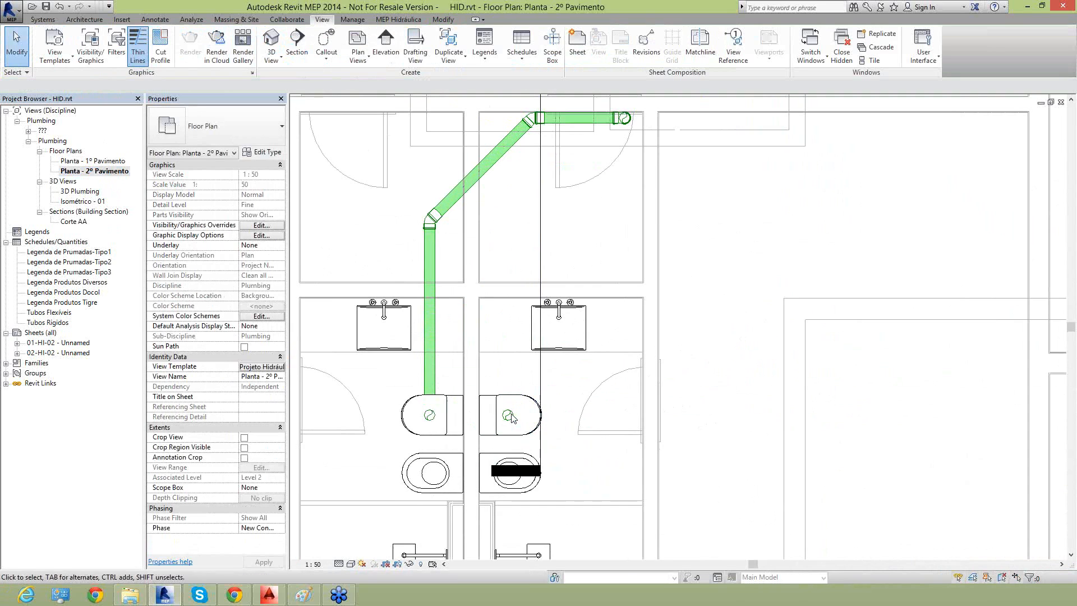
# Try to draw a 100 mm pipe sloping down 1.0000% from the right toilet's vertical pipe straight to the diagonal pipe
pyautogui.click(55, 20)
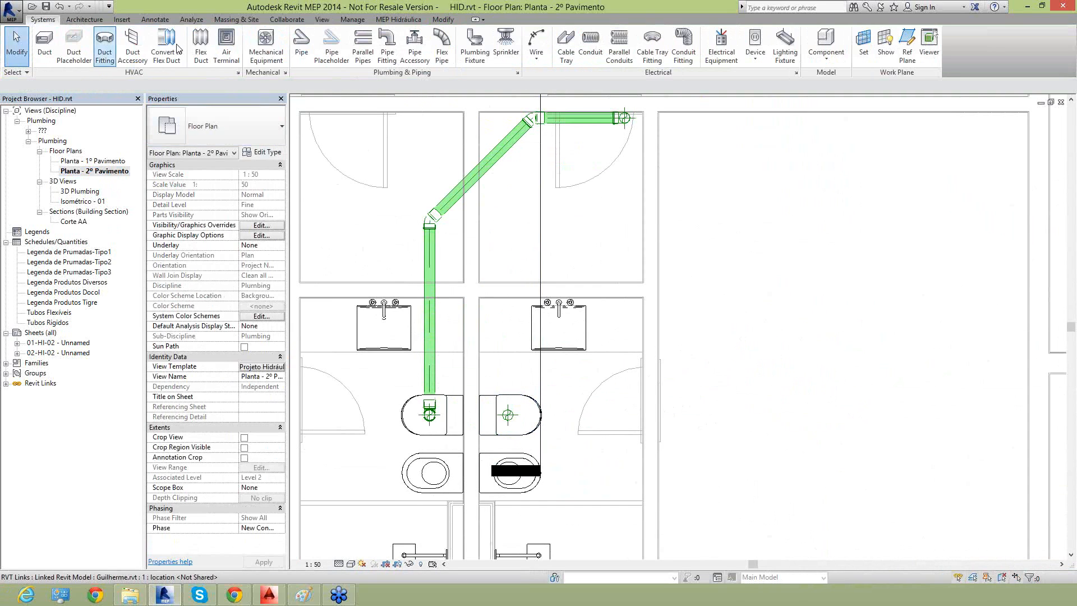
pyautogui.click(300, 45)
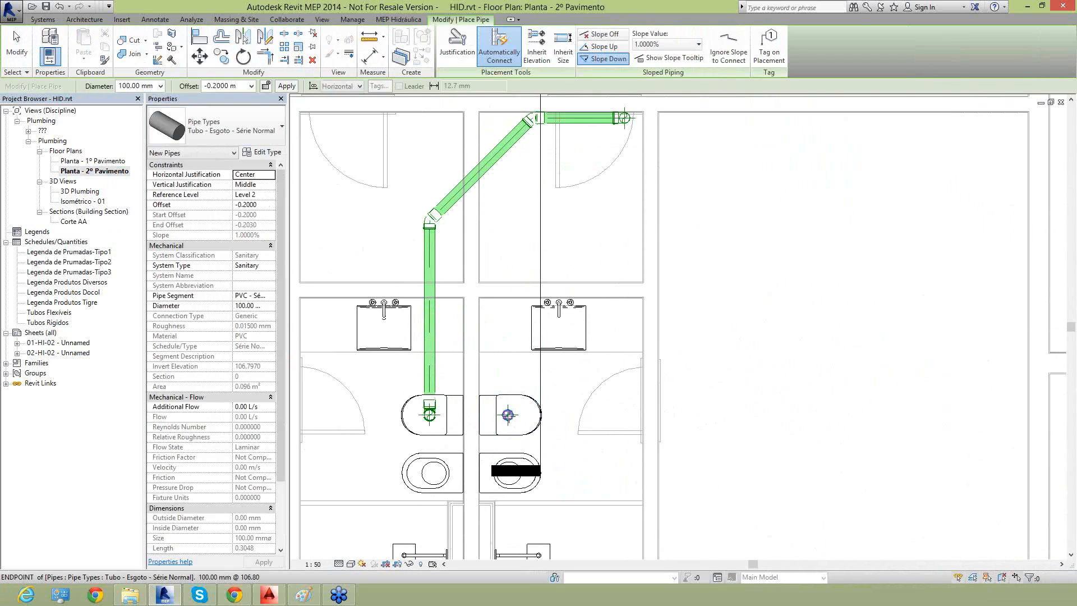
pyautogui.click(508, 415)
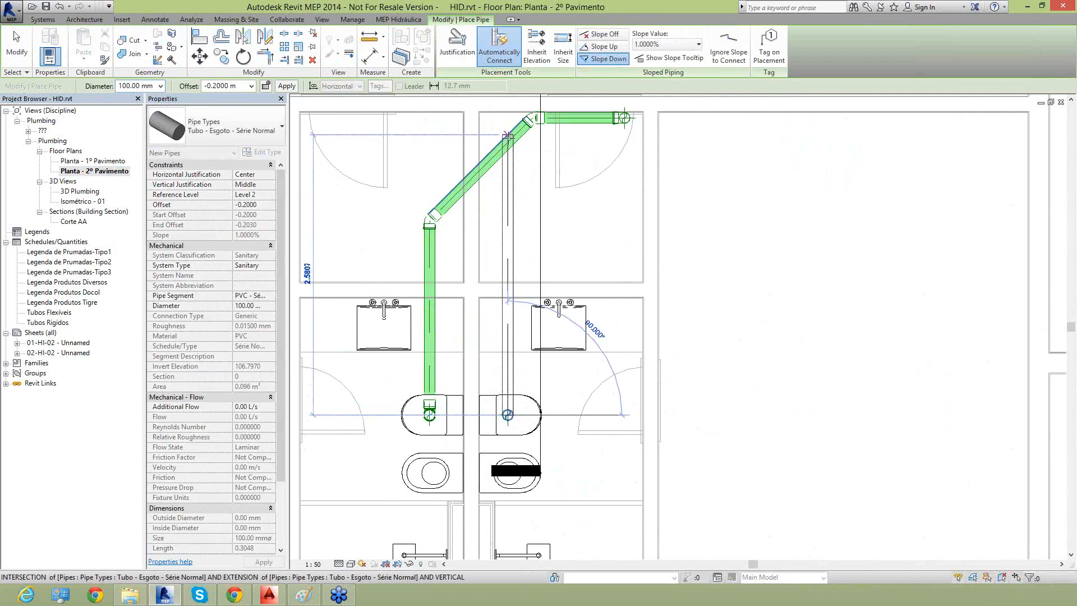
pyautogui.click(508, 142)
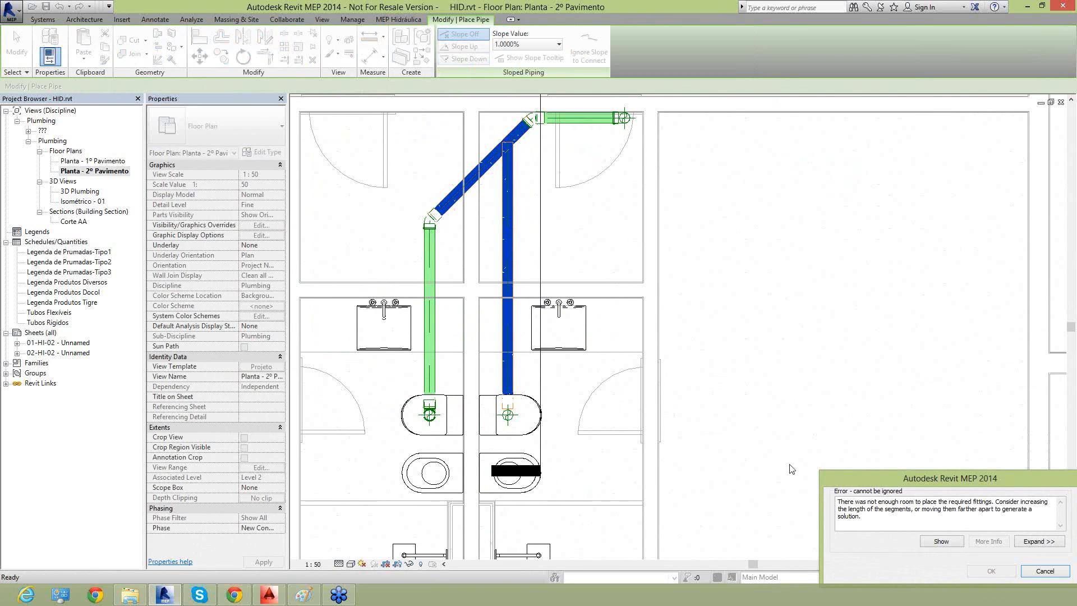
pyautogui.click(1045, 570)
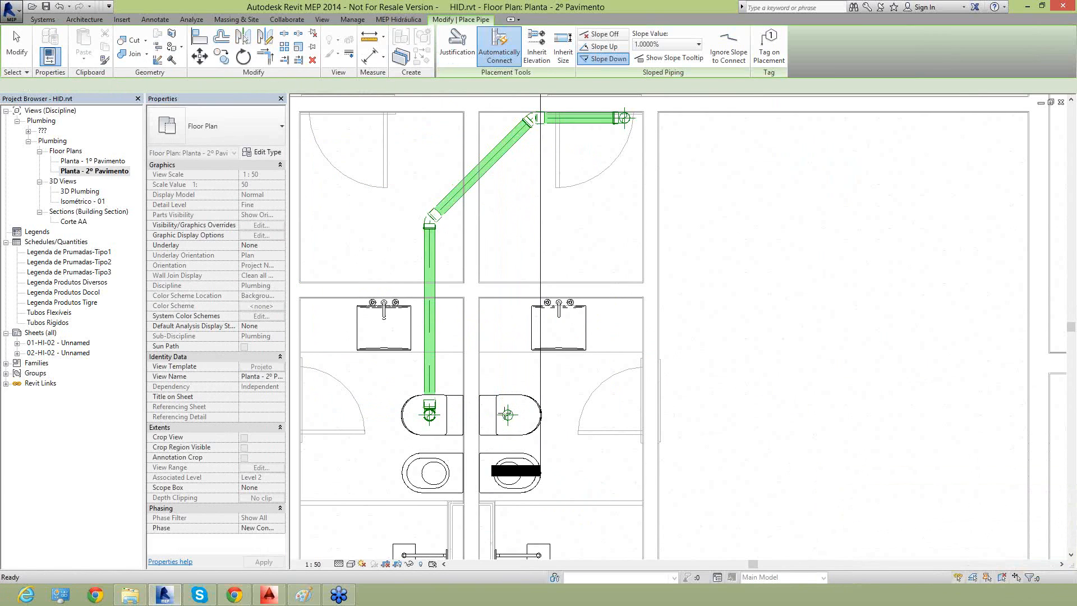
# Draw a 100 mm pipe at -0.2000 m offset from the right toilet's vertical pipe to the diagonal pipe, ignoring slope to connect
pyautogui.click(43, 19)
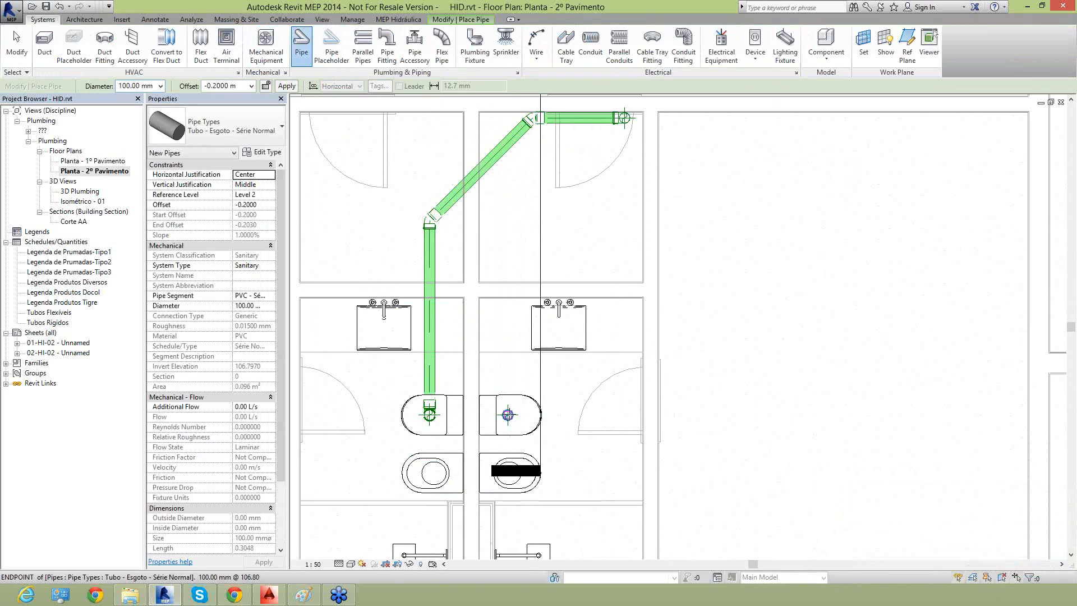
pyautogui.click(500, 148)
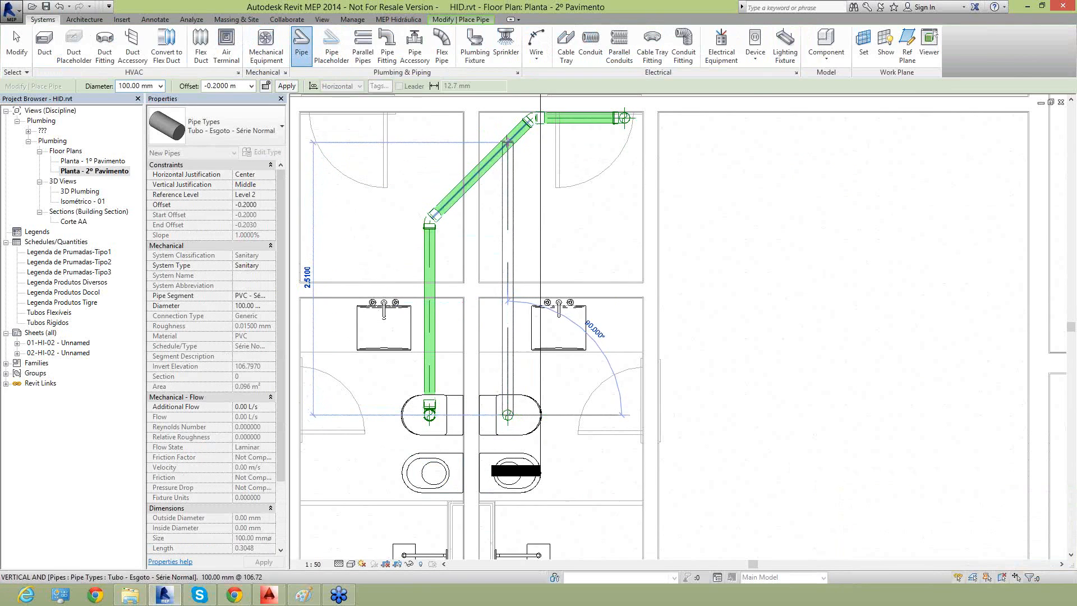
pyautogui.click(460, 20)
pyautogui.click(728, 48)
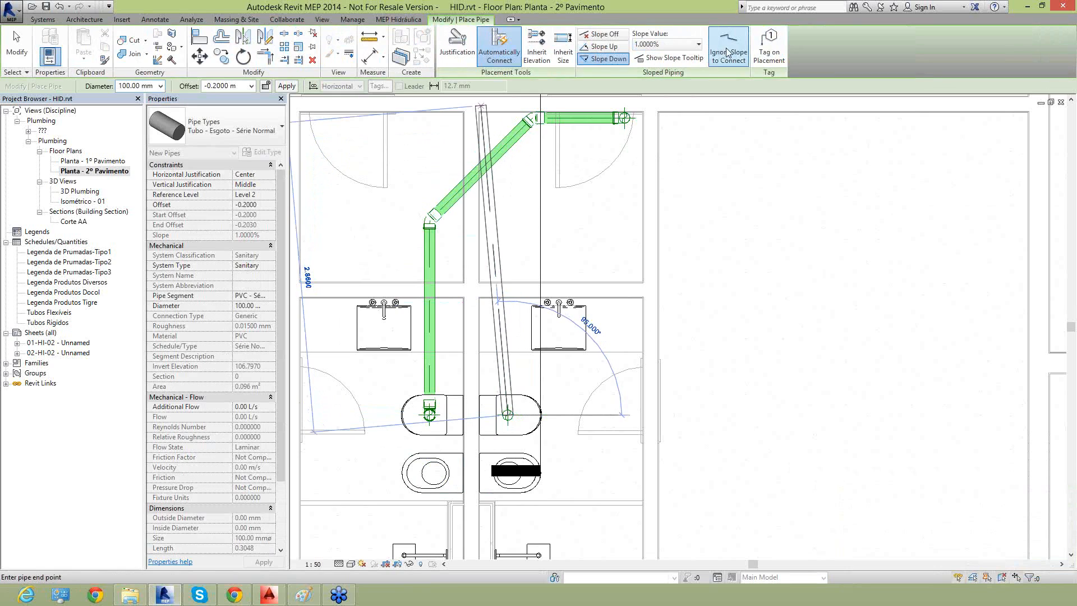
pyautogui.click(508, 144)
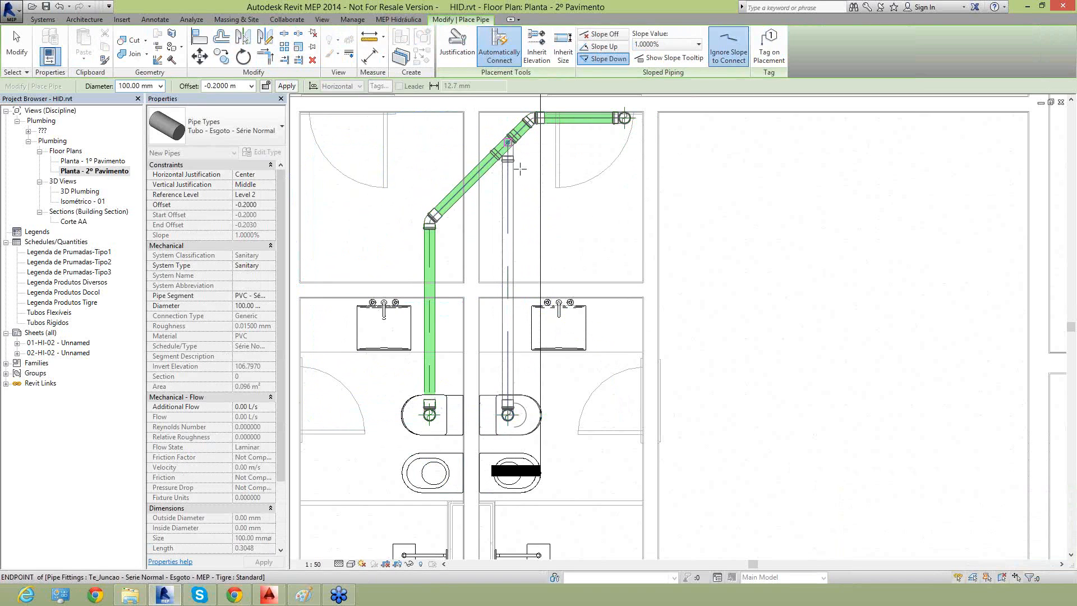
pyautogui.press('Escape')
pyautogui.press('Escape')
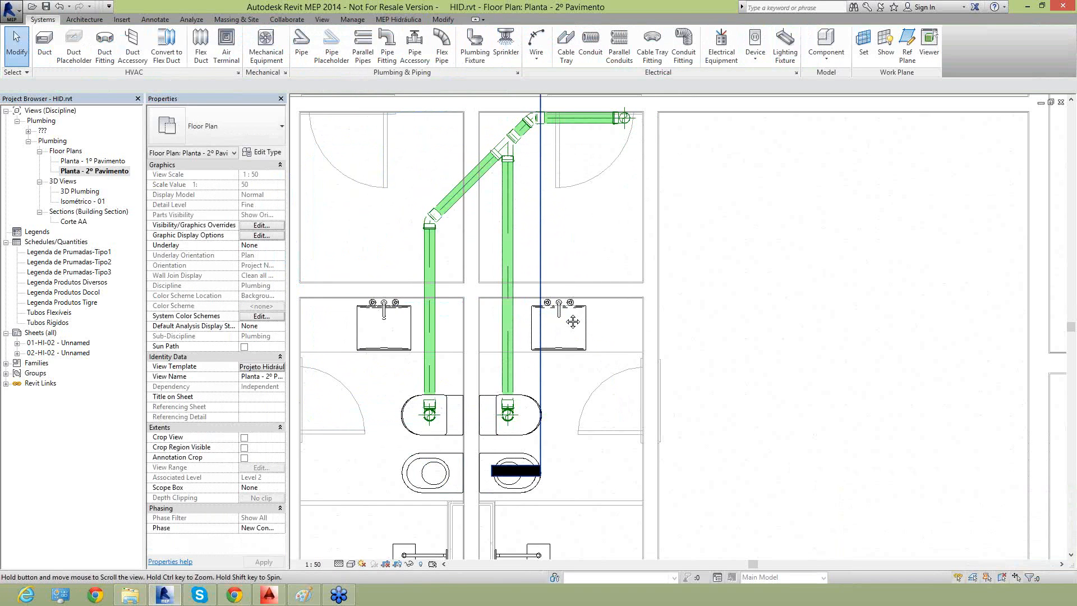
# Examine the junction on the diagonal pipe and the slope of the right toilet's new branch pipe
pyautogui.scroll(5, 558, 299)
pyautogui.scroll(-2, 534, 268)
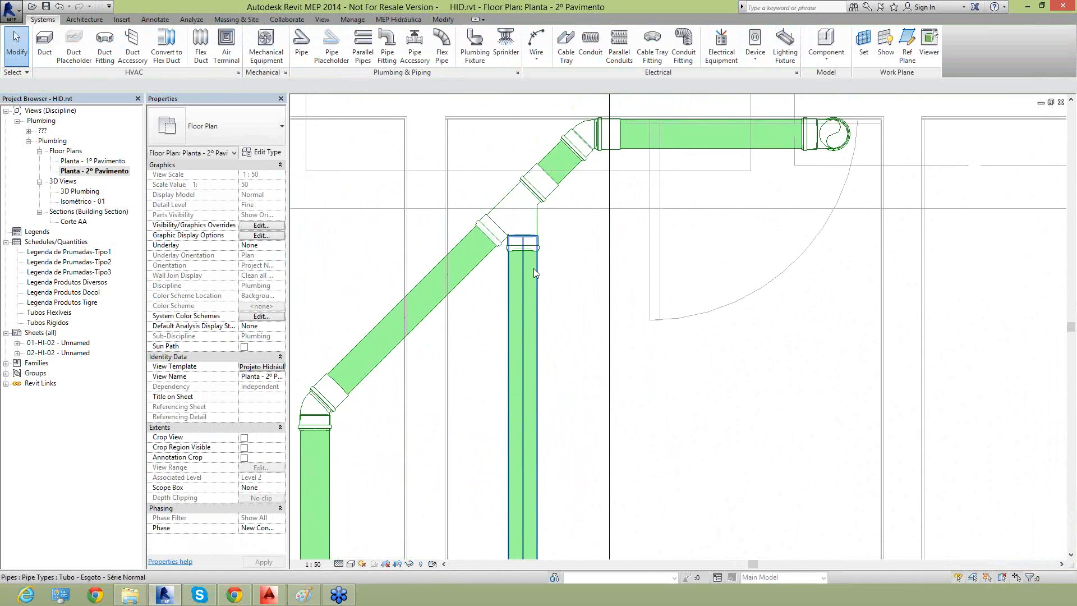
pyautogui.scroll(-2, 492, 323)
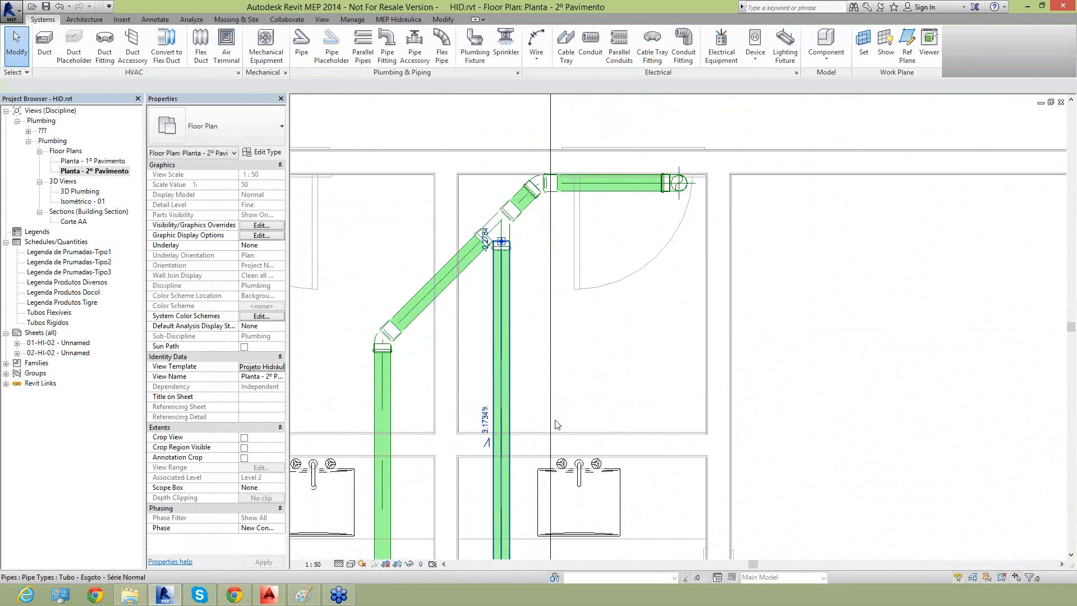
pyautogui.click(493, 323)
pyautogui.moveTo(504, 424); pyautogui.dragTo(517, 367, button='middle')
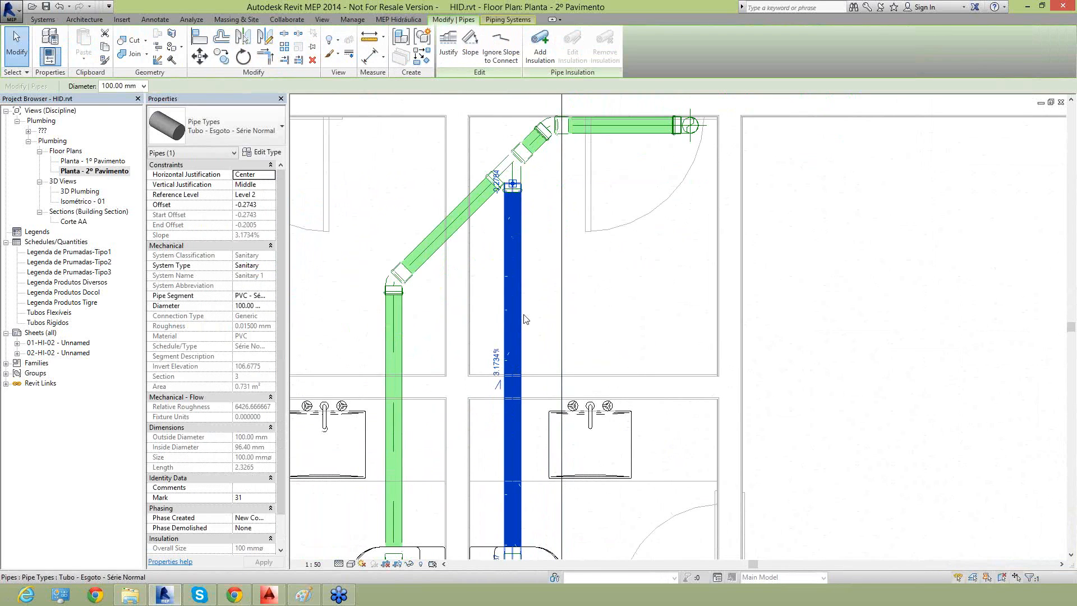
pyautogui.click(435, 296)
pyautogui.scroll(-2, 581, 324)
pyautogui.scroll(-2, 536, 140)
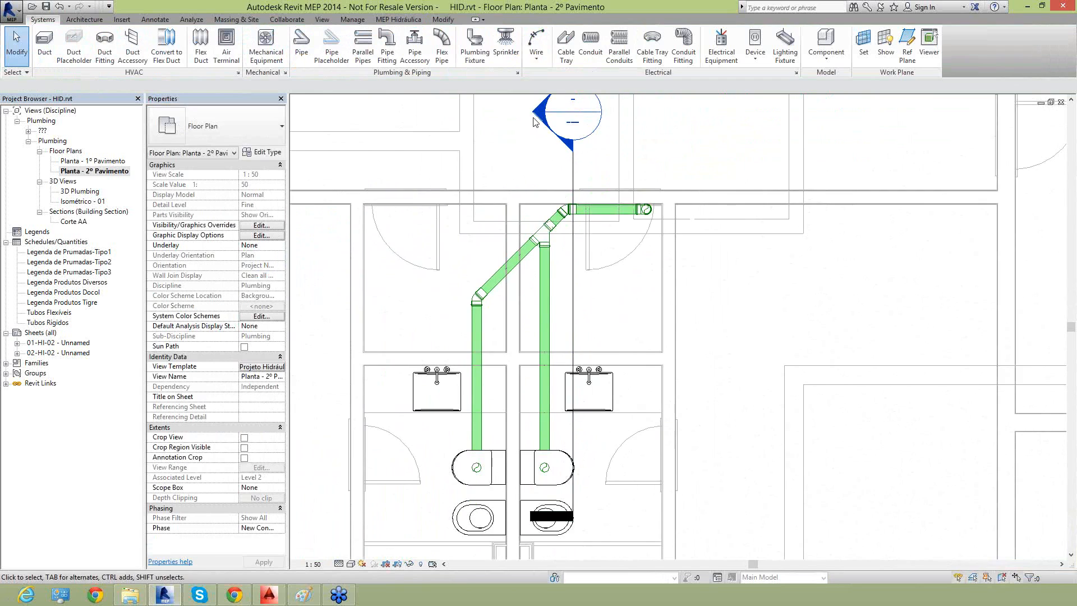
# In Section 1, nudge the elbow under the right toilet down to an offset of -0.2087 m
pyautogui.doubleClick(538, 121)
pyautogui.scroll(-2, 600, 391)
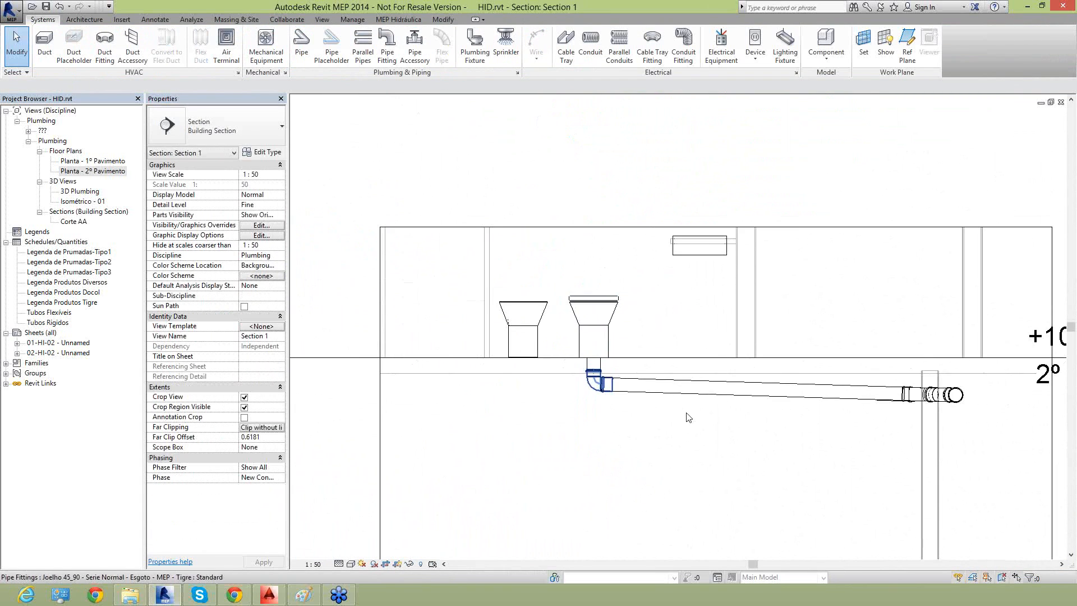
pyautogui.scroll(4, 888, 408)
pyautogui.moveTo(844, 423); pyautogui.dragTo(822, 424, button='middle')
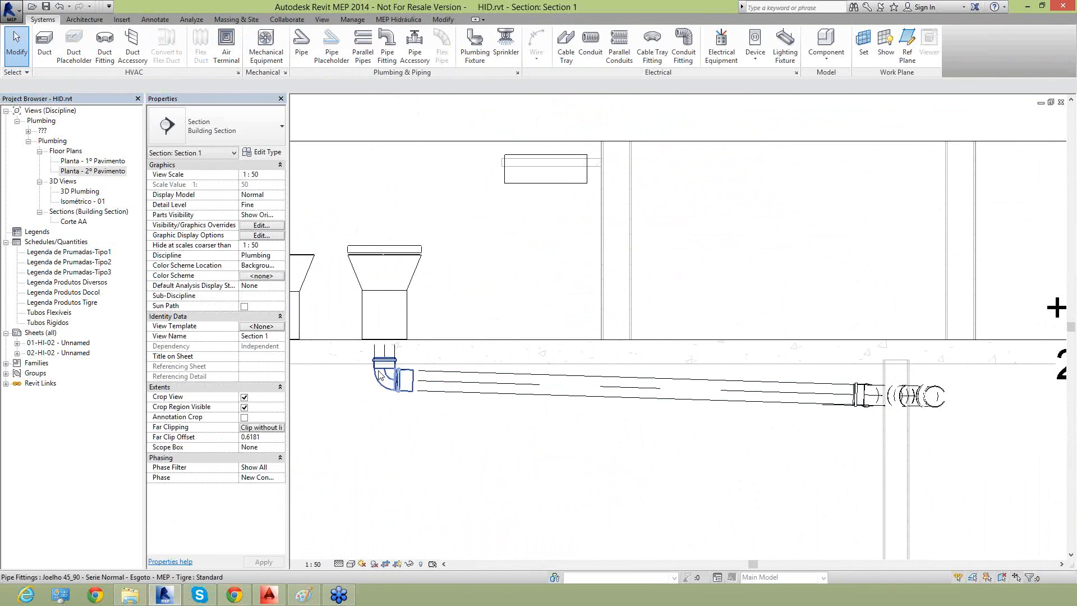
pyautogui.click(411, 413)
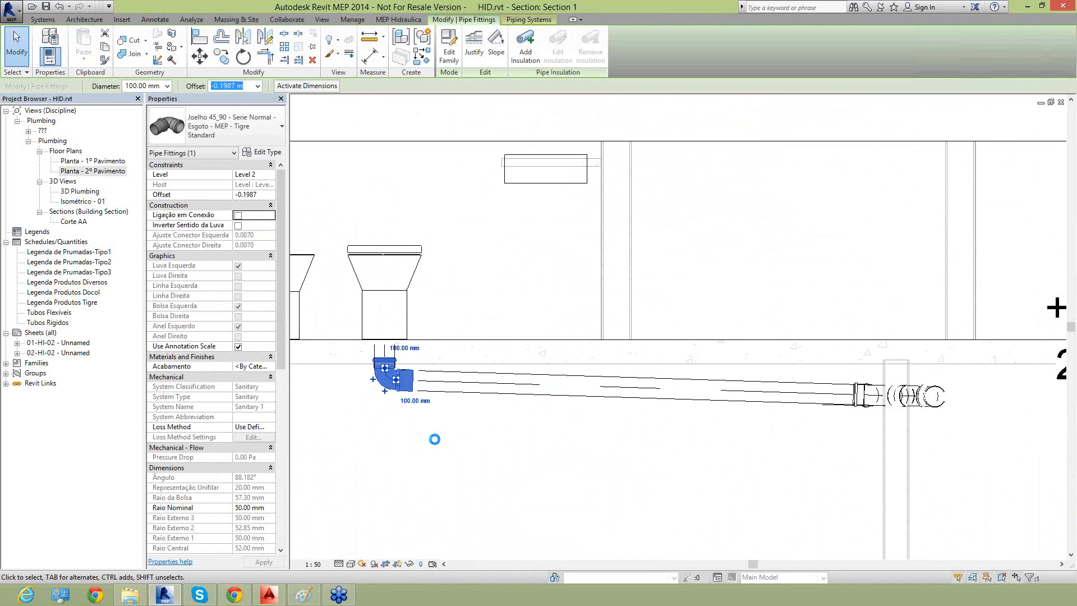
pyautogui.press('Down')
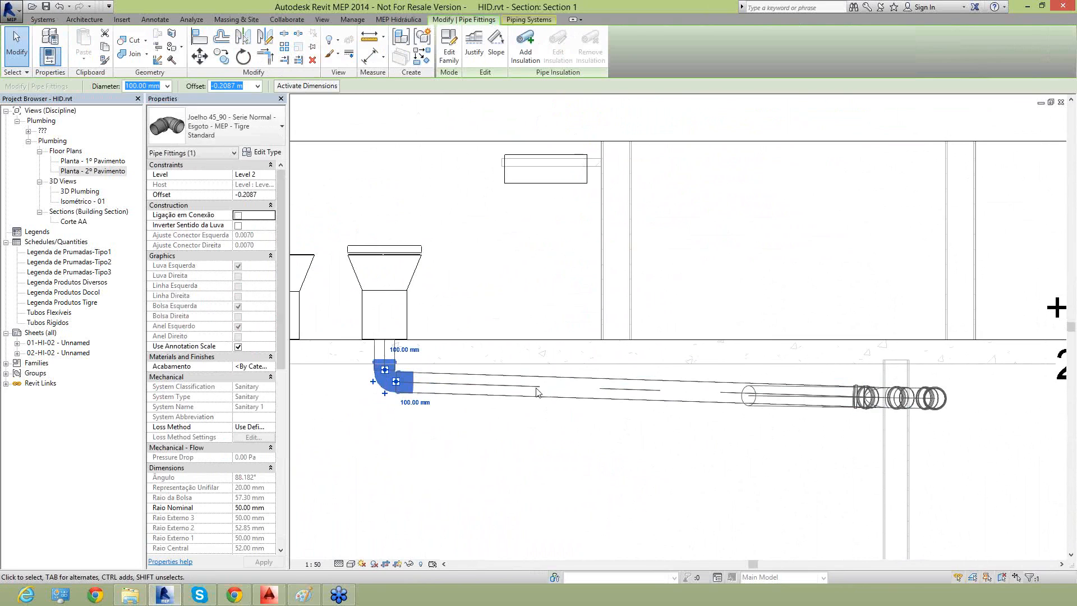
# Set the slope of the right toilet's branch pipe to 1% and check the pipe's resulting slope
pyautogui.click(575, 379)
pyautogui.click(643, 374)
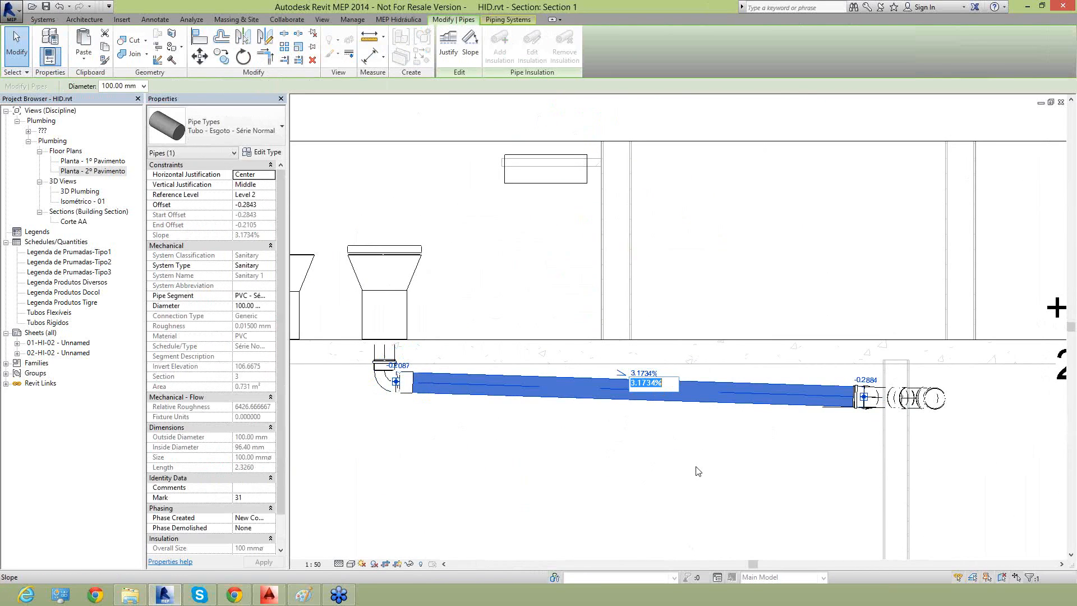
pyautogui.write('1')
pyautogui.press('Return')
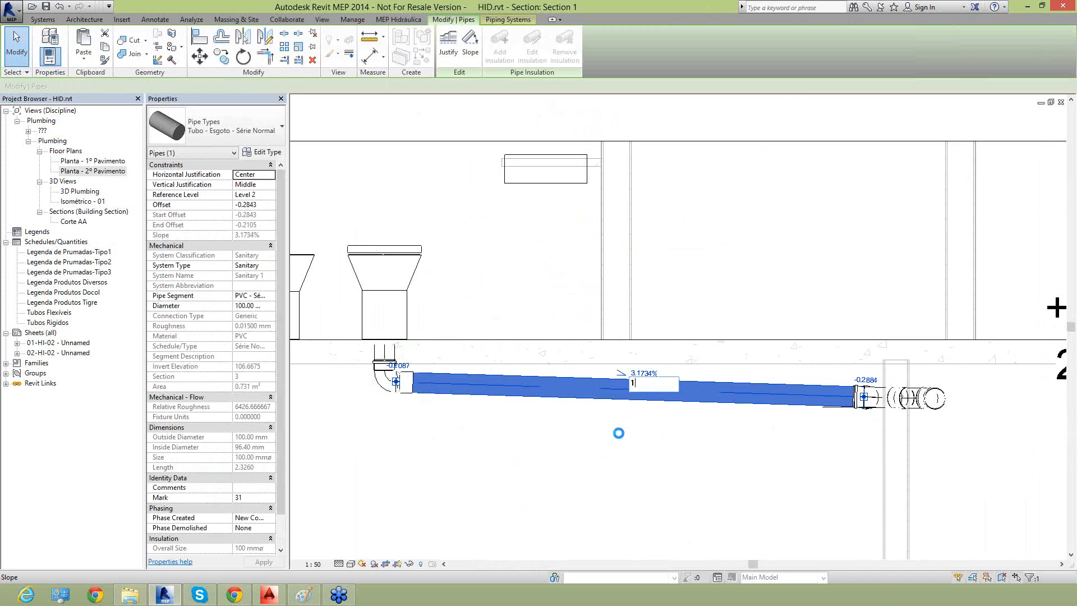
pyautogui.click(623, 451)
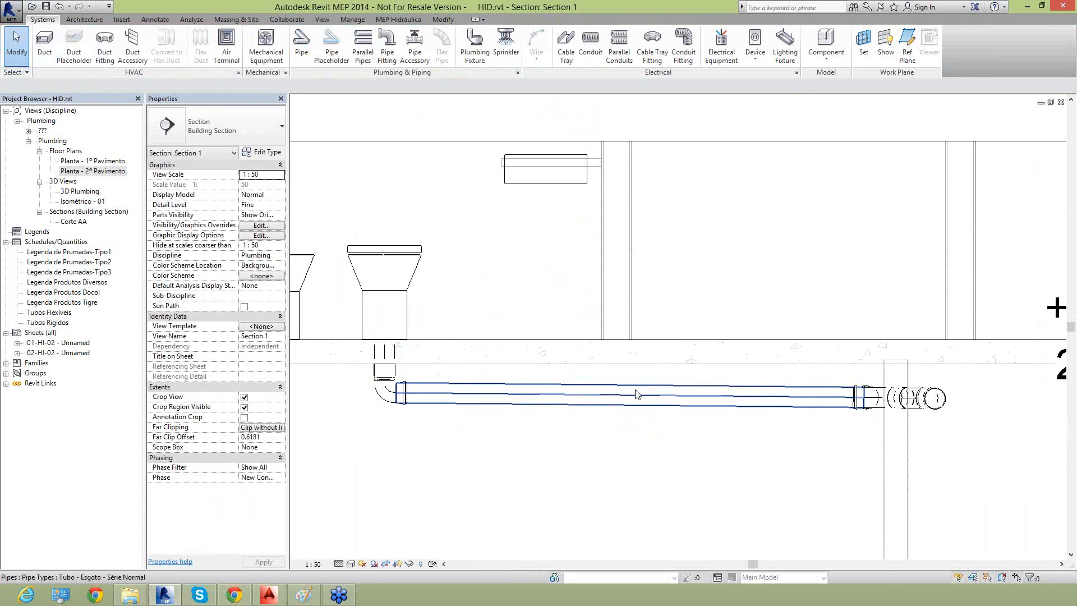
pyautogui.click(638, 391)
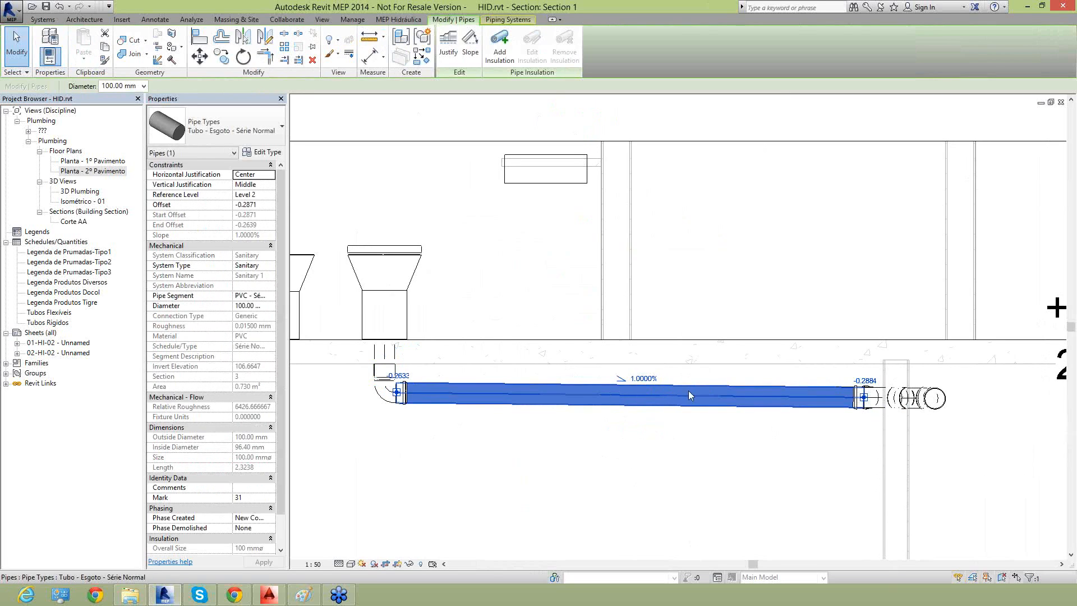
pyautogui.click(613, 457)
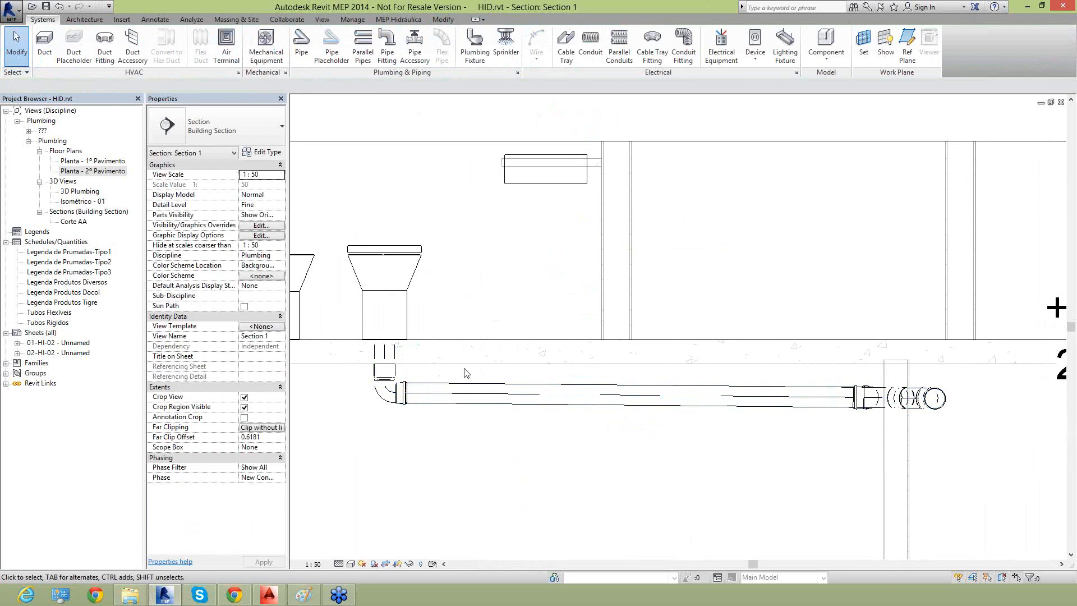
# Turn on Inverter Sentido da Luva for the elbow under the right toilet
pyautogui.click(383, 381)
pyautogui.scroll(3, 382, 404)
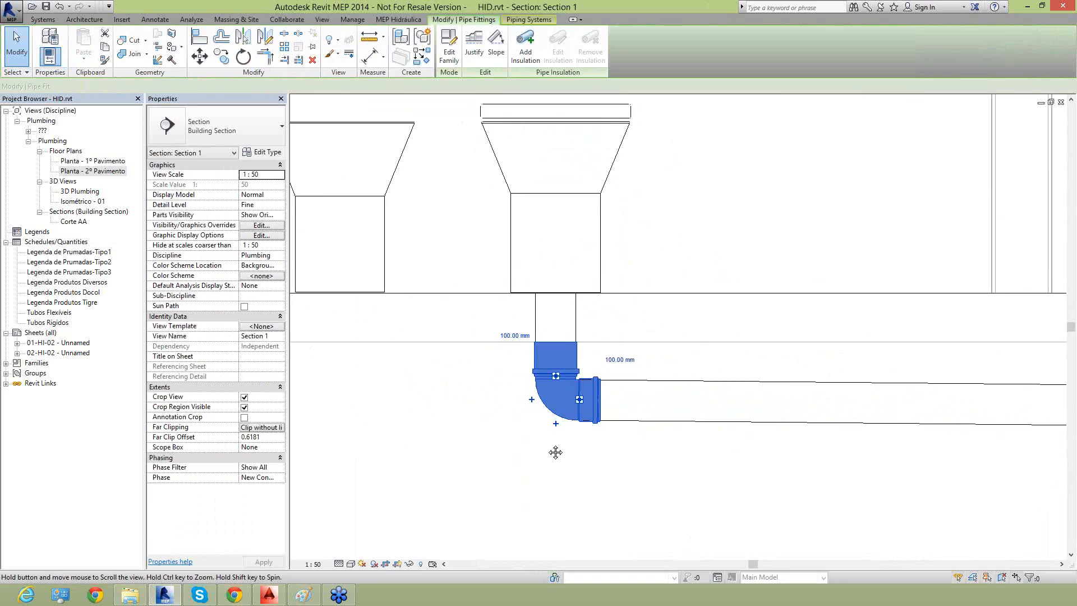
pyautogui.scroll(2, 595, 407)
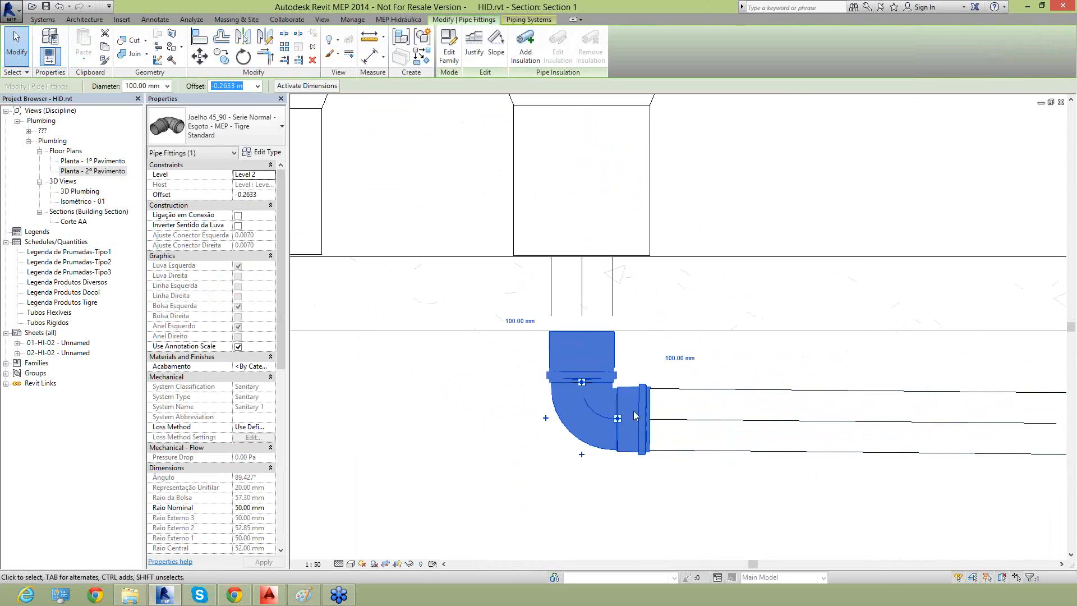
pyautogui.click(238, 226)
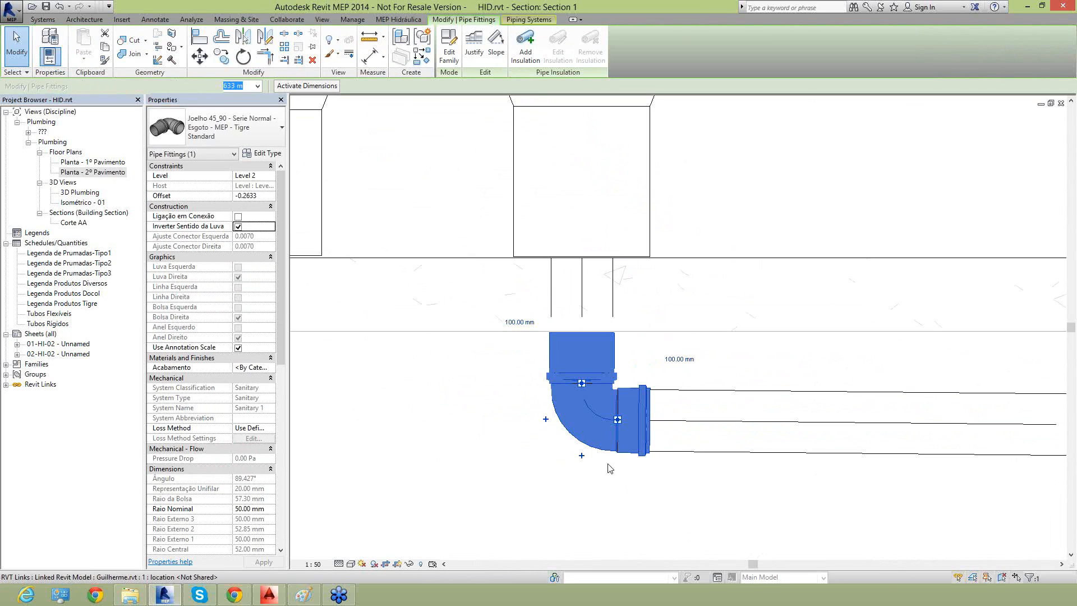
pyautogui.click(532, 328)
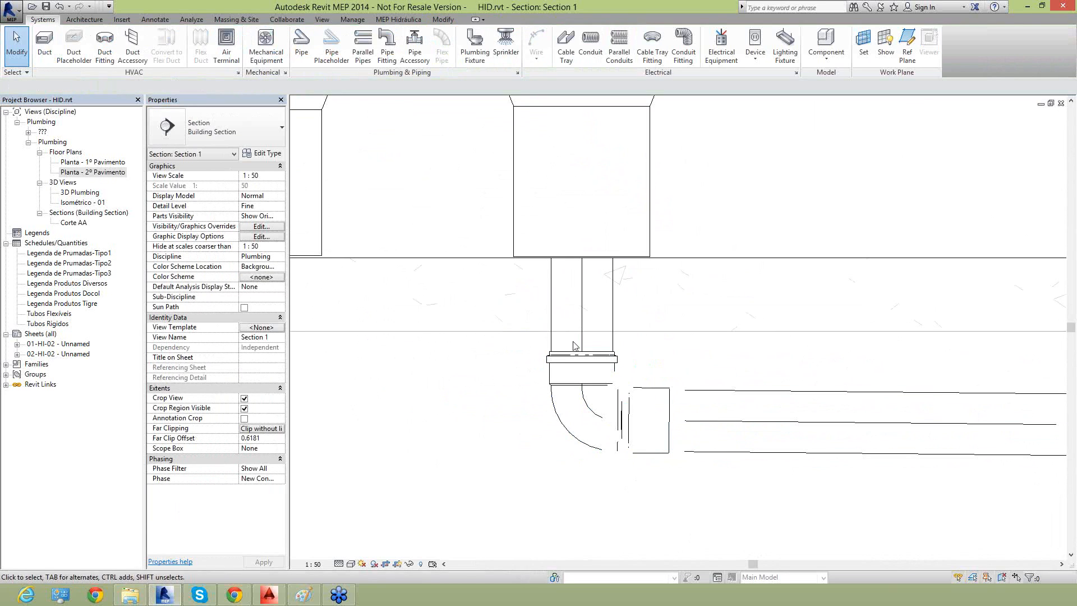
# Return to the Planta - 2º Pavimento floor plan and inspect the piping and fixtures of both bathrooms
pyautogui.doubleClick(107, 172)
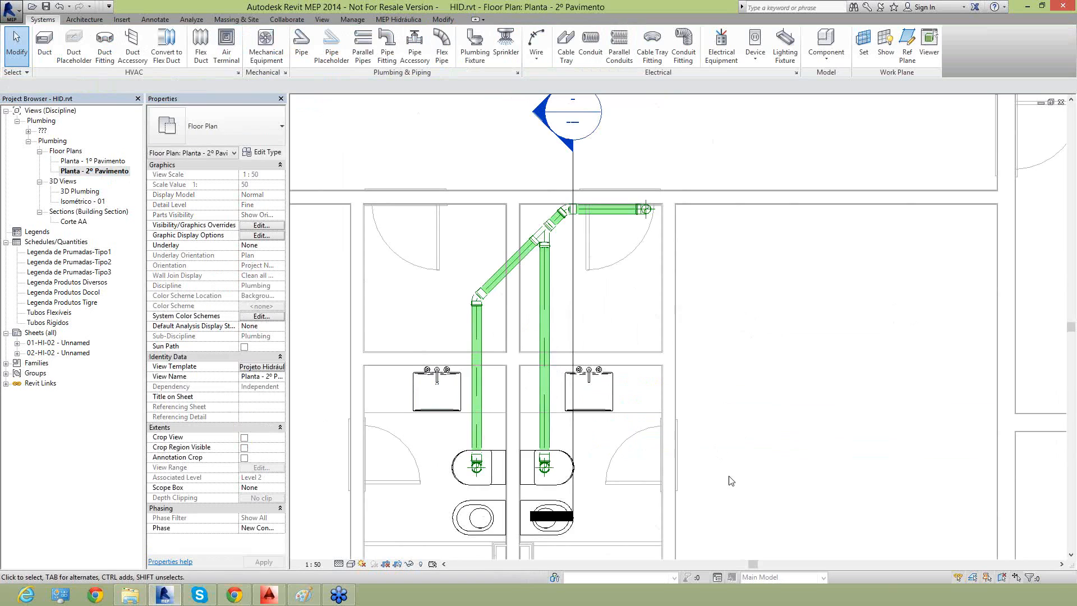
pyautogui.scroll(-1, 737, 472)
pyautogui.moveTo(732, 466); pyautogui.dragTo(711, 424, button='middle')
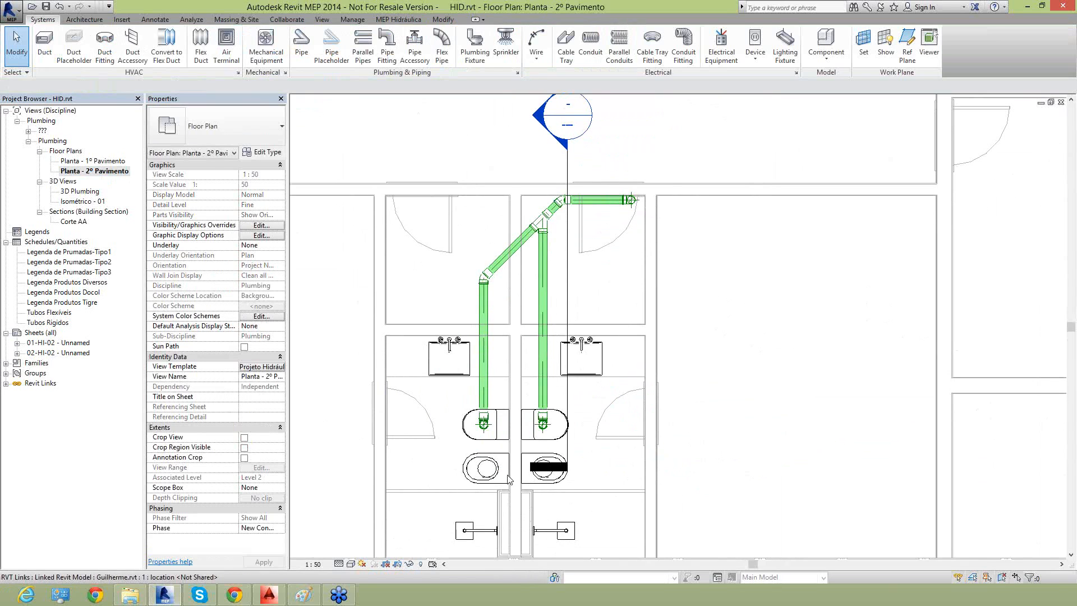
pyautogui.scroll(1, 463, 452)
pyautogui.scroll(1, 449, 457)
pyautogui.moveTo(449, 458); pyautogui.dragTo(513, 345, button='middle')
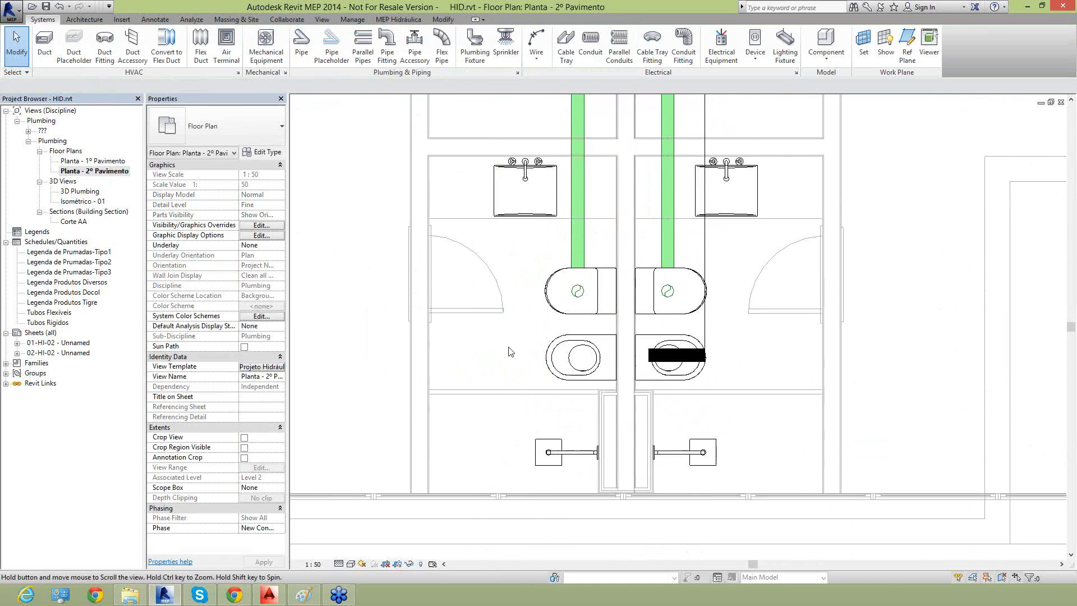
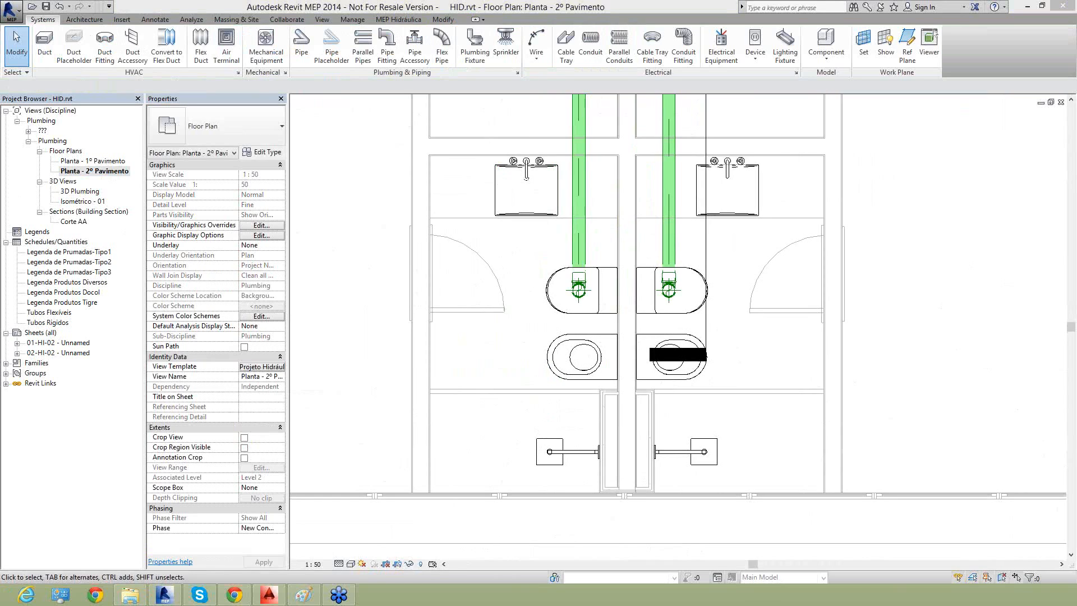
pyautogui.click(234, 594)
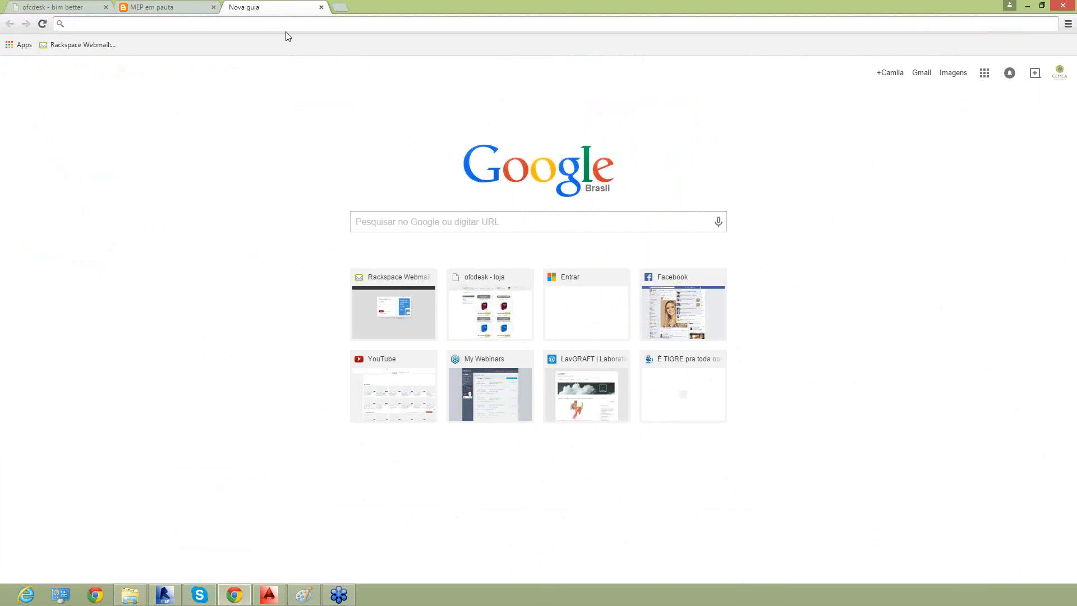
pyautogui.write('www.tigre.com.br')
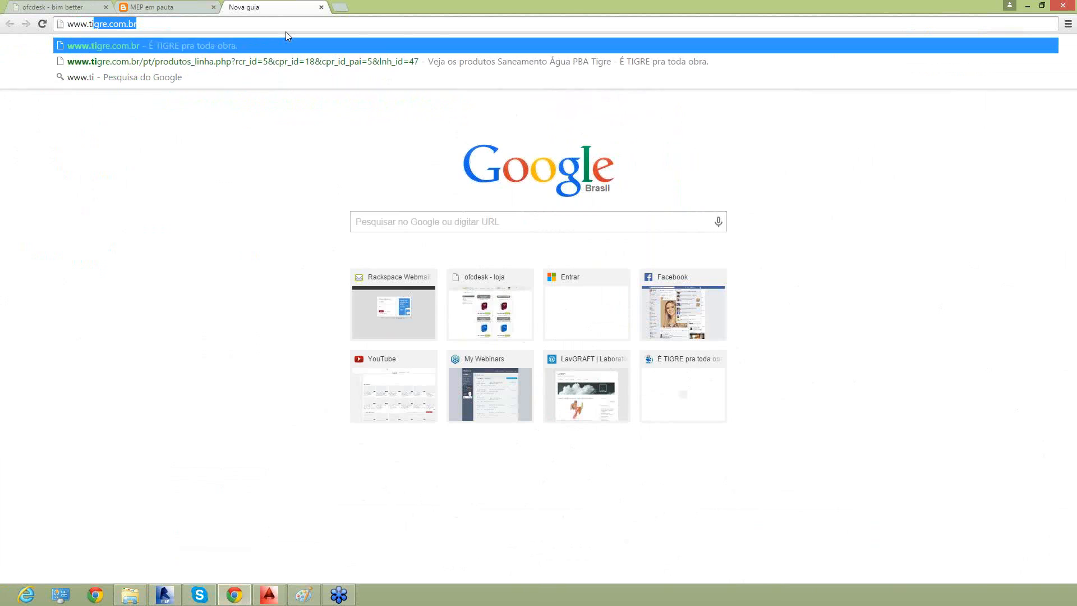
pyautogui.press('Return')
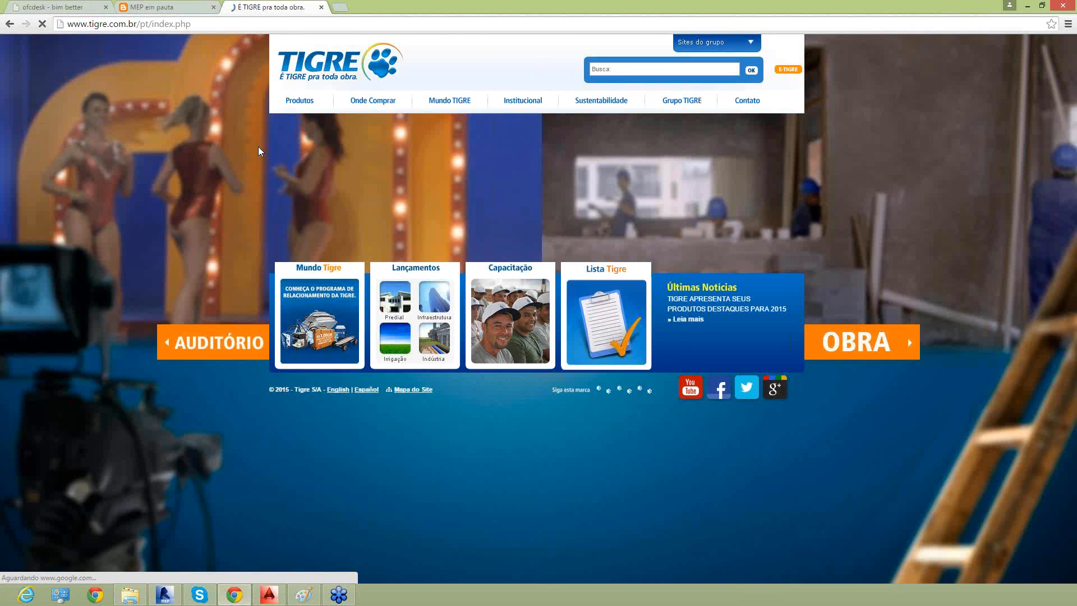
pyautogui.moveTo(328, 106)
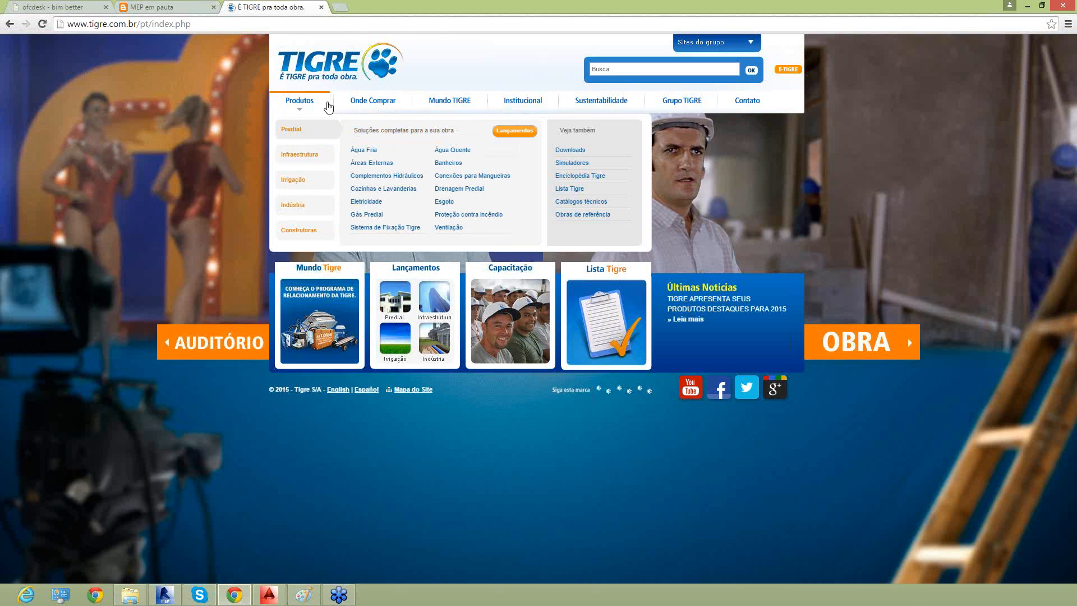
pyautogui.click(578, 152)
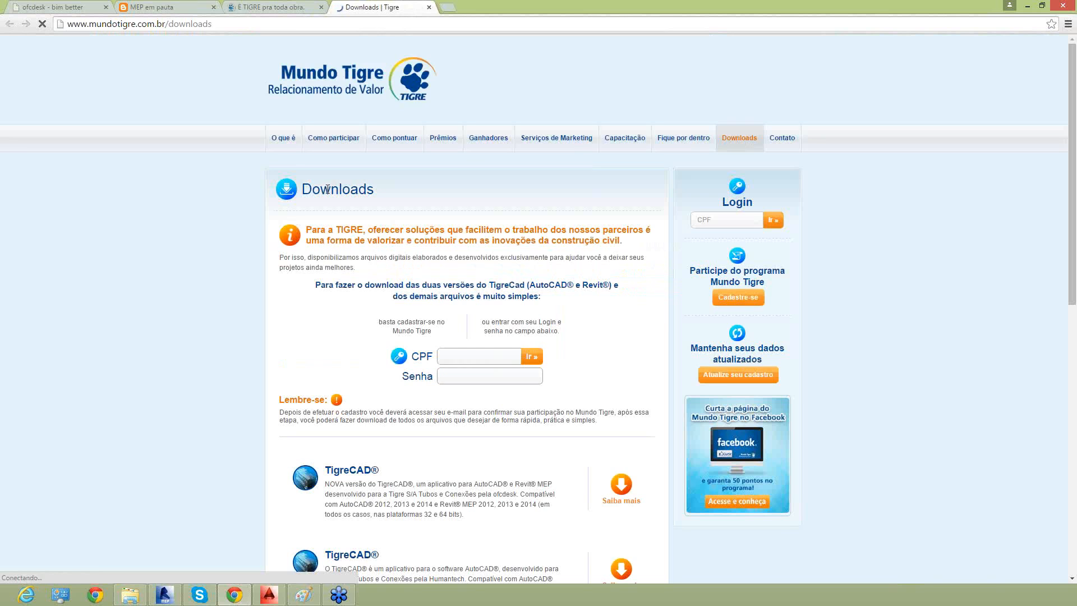
pyautogui.scroll(-2, 470, 352)
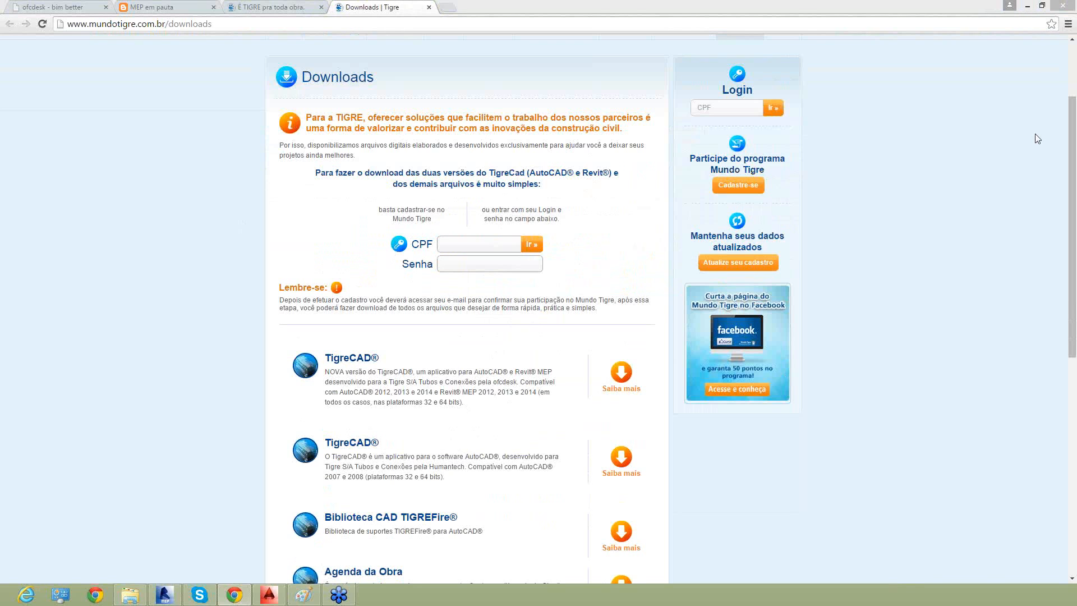
# Switch back to Revit, review both bathrooms' piping in the floor plan and open the 3D Plumbing view
pyautogui.click(1028, 7)
pyautogui.scroll(-1, 374, 332)
pyautogui.moveTo(667, 303); pyautogui.dragTo(623, 487, button='middle')
pyautogui.moveTo(597, 387); pyautogui.dragTo(593, 312, button='middle')
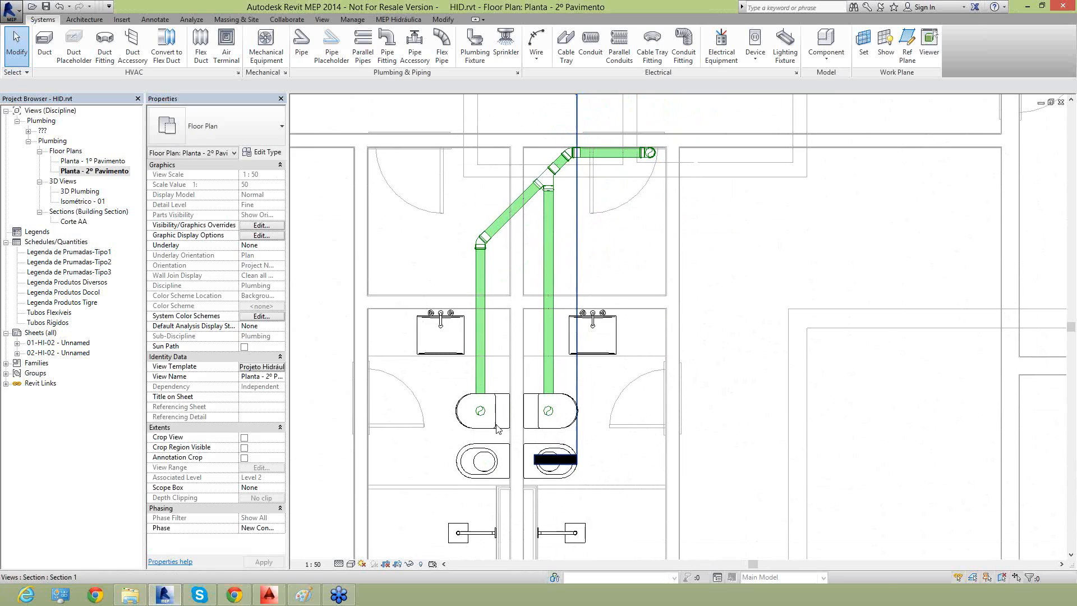
pyautogui.moveTo(455, 481); pyautogui.dragTo(483, 411, button='middle')
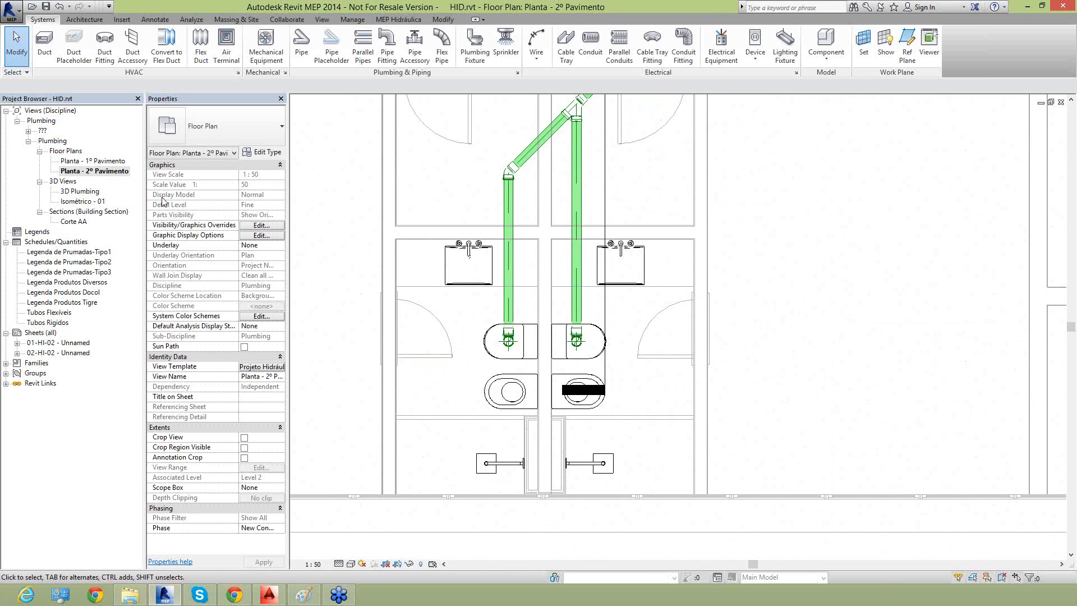
pyautogui.doubleClick(78, 191)
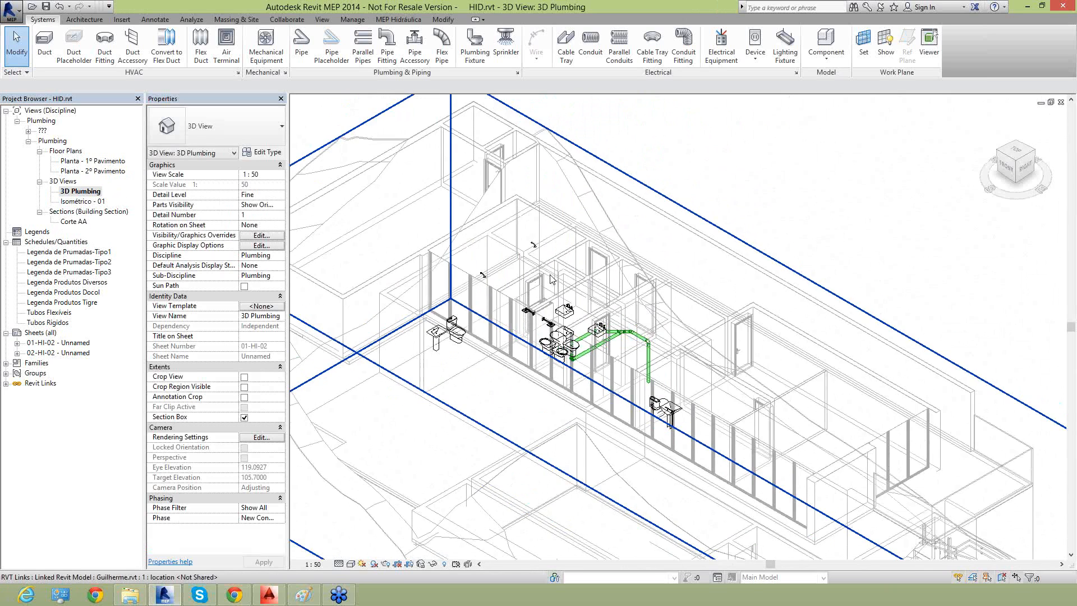
# From the top view of the 3D model, shrink the section box around both bathrooms and their sewage piping
pyautogui.scroll(-3, 738, 209)
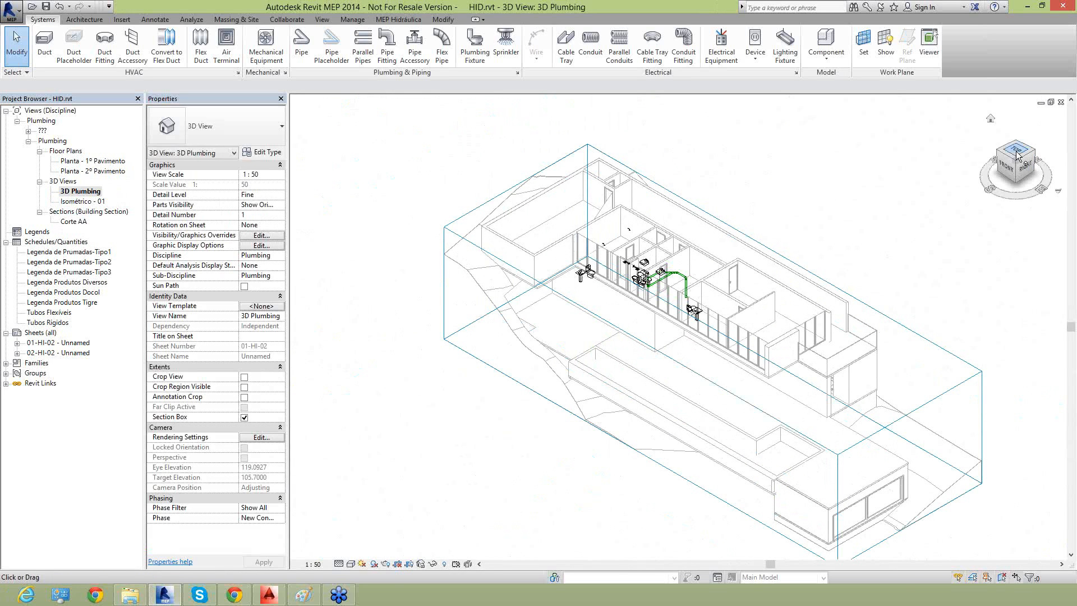
pyautogui.click(1017, 153)
pyautogui.scroll(2, 595, 456)
pyautogui.click(587, 448)
pyautogui.moveTo(586, 451); pyautogui.dragTo(599, 317)
pyautogui.scroll(2, 593, 317)
pyautogui.moveTo(576, 206); pyautogui.dragTo(589, 309)
pyautogui.scroll(3, 590, 298)
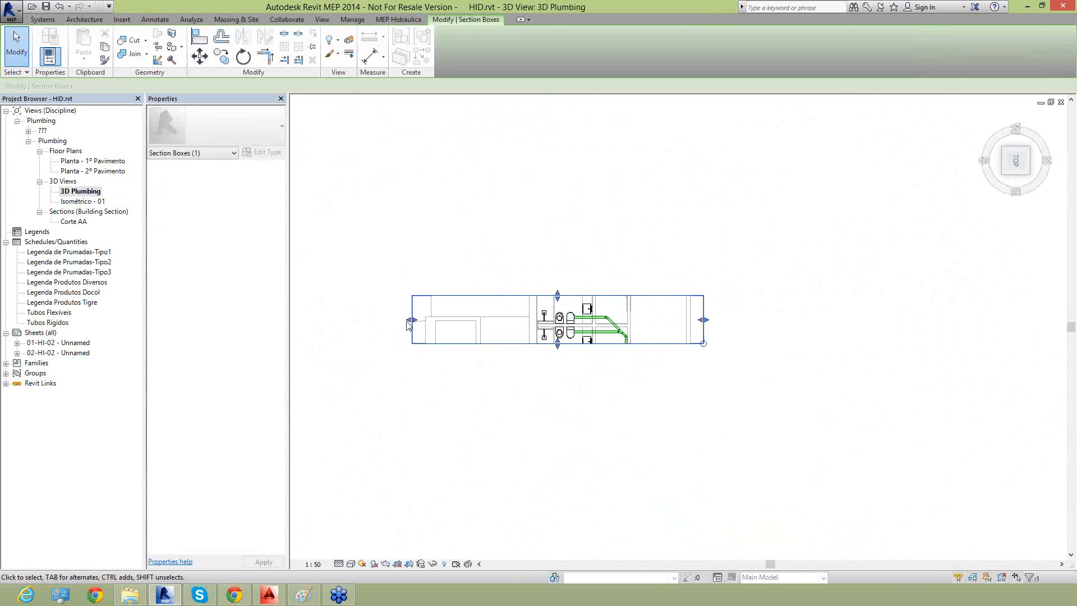
pyautogui.moveTo(411, 320); pyautogui.dragTo(542, 316)
# Orient the model to the isometric view between Left and Front and examine the toilets, washbasins and sewage pipes
pyautogui.click(1000, 156)
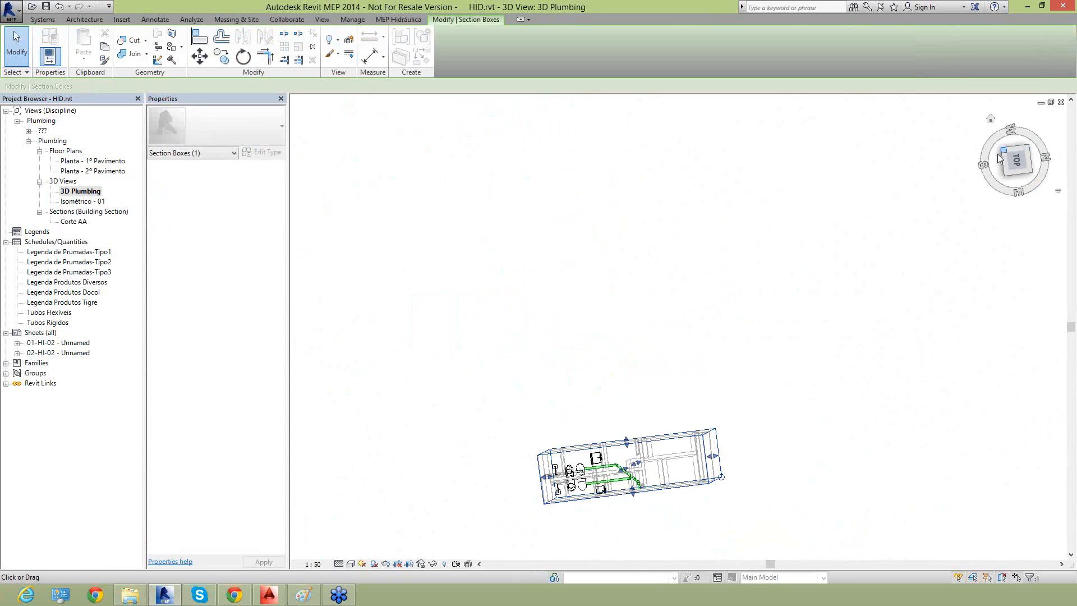
pyautogui.middleClick(466, 497)
pyautogui.middleClick(466, 496)
pyautogui.click(907, 325)
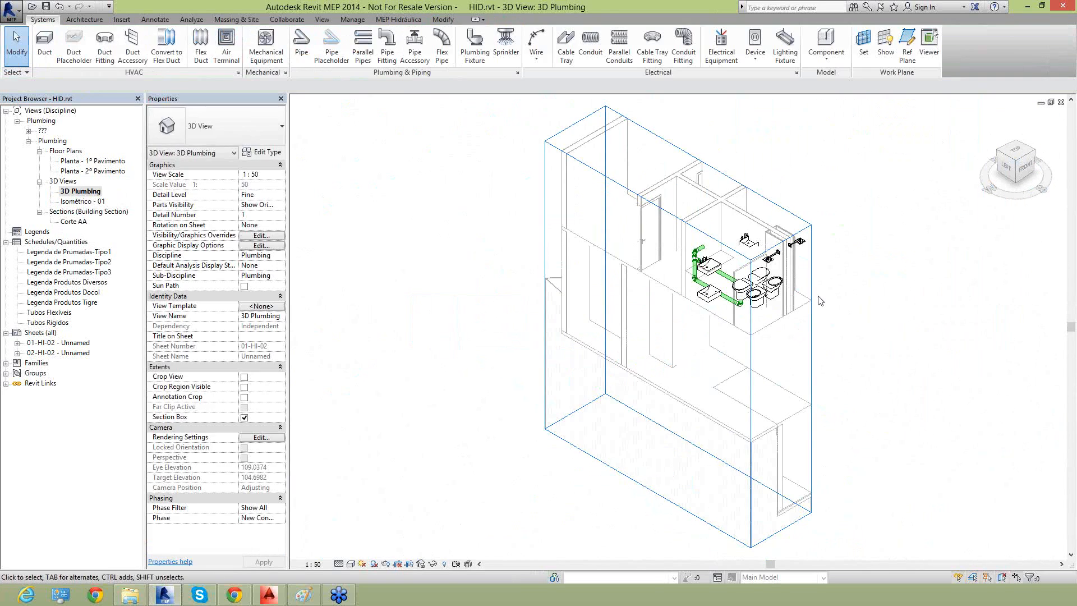
pyautogui.scroll(5, 819, 301)
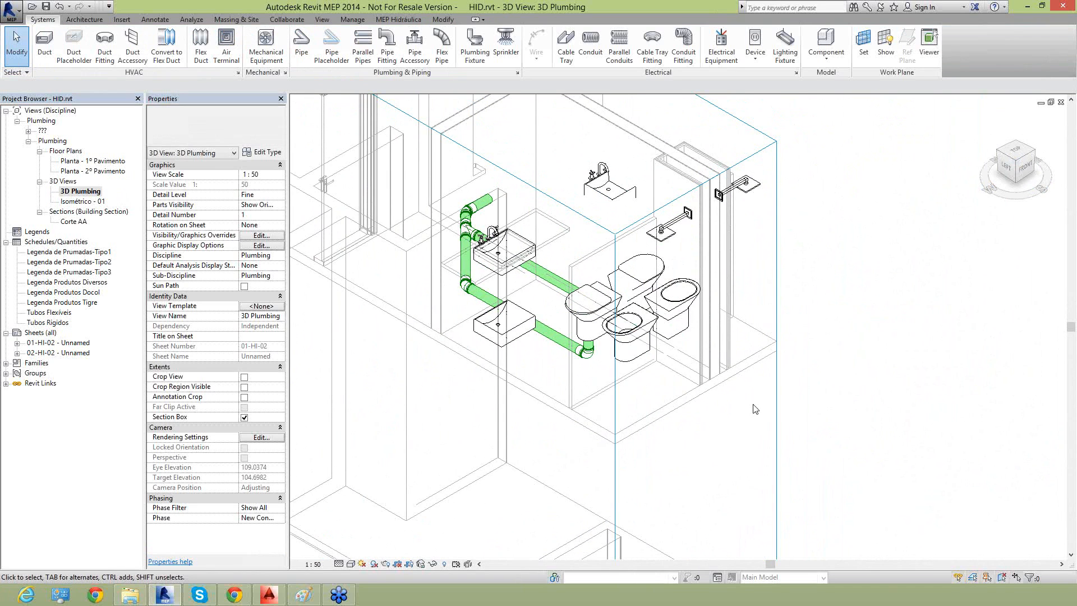
pyautogui.scroll(2, 665, 453)
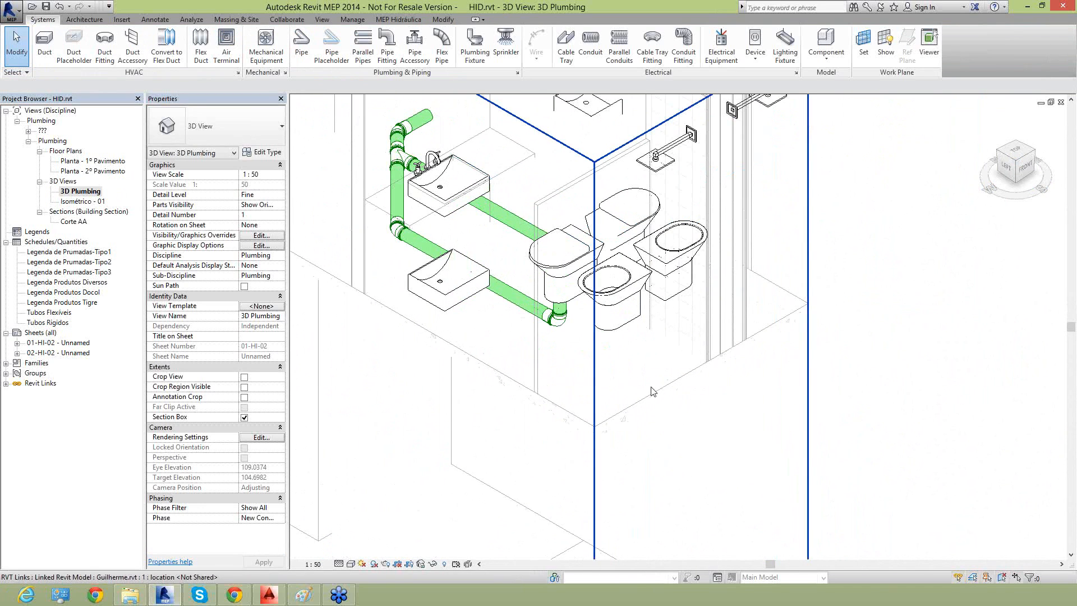
# Open the MEP Hidráulica Content Explorer and move its window clear of the toilets in the 3D view
pyautogui.click(405, 21)
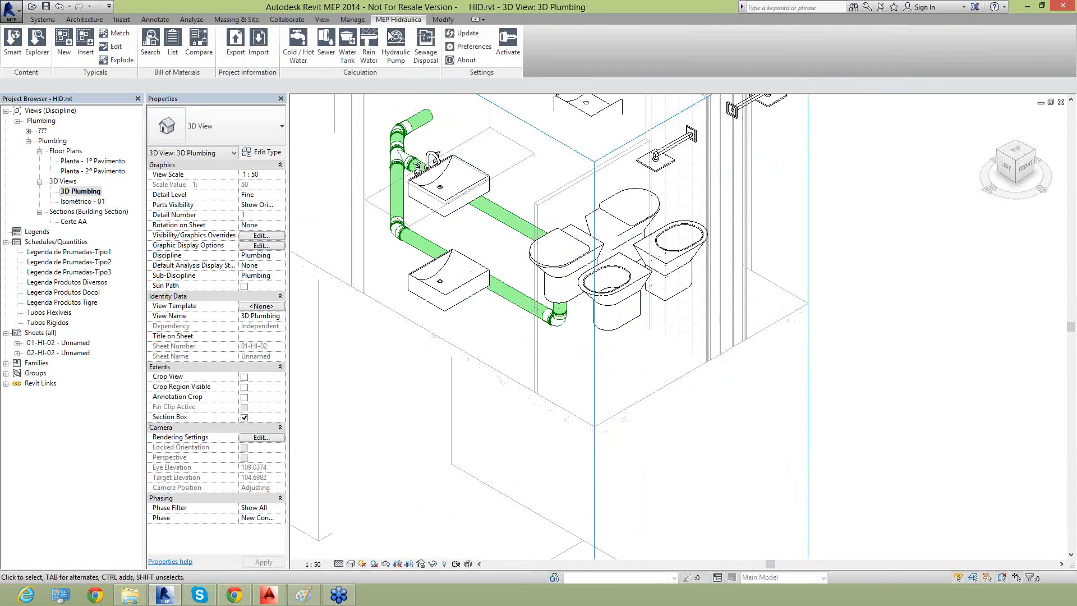
pyautogui.click(37, 57)
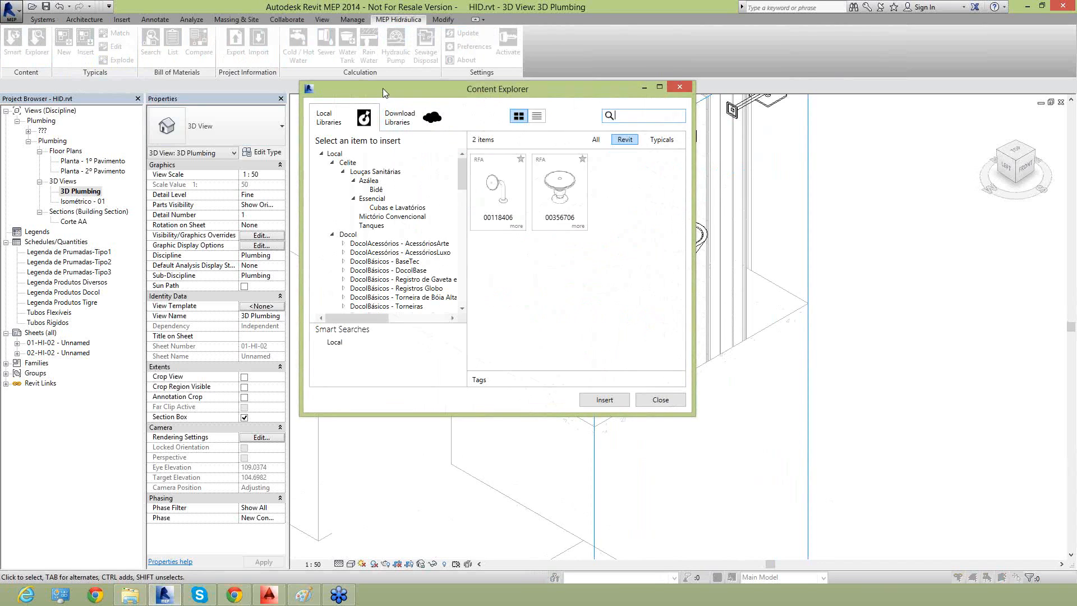
pyautogui.moveTo(388, 88); pyautogui.dragTo(151, 146)
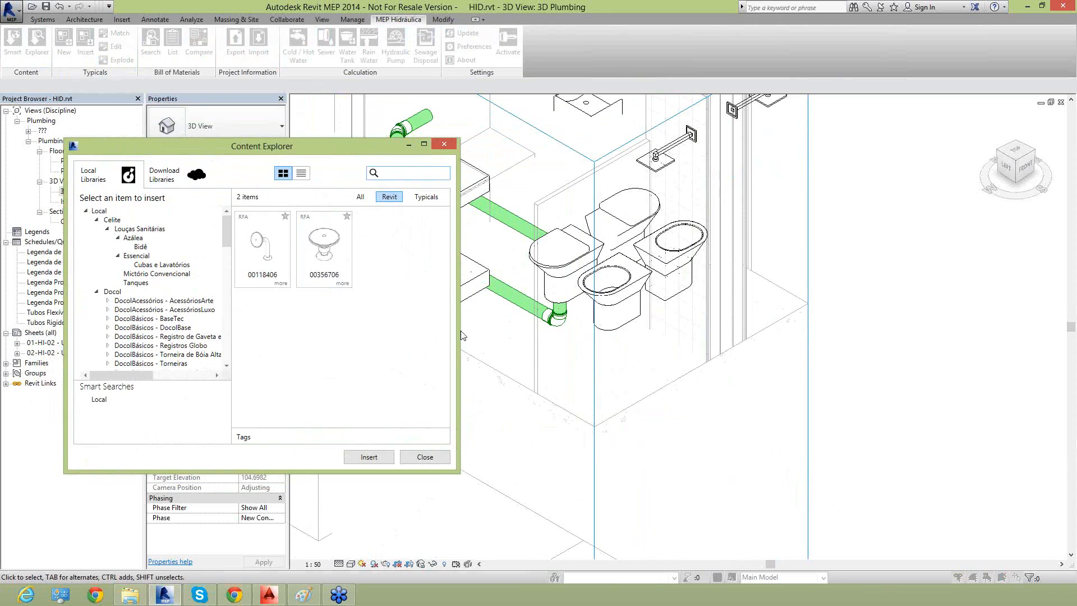
# Collapse the other manufacturers' local libraries, then expand Tigre and look through its product lines
pyautogui.click(97, 292)
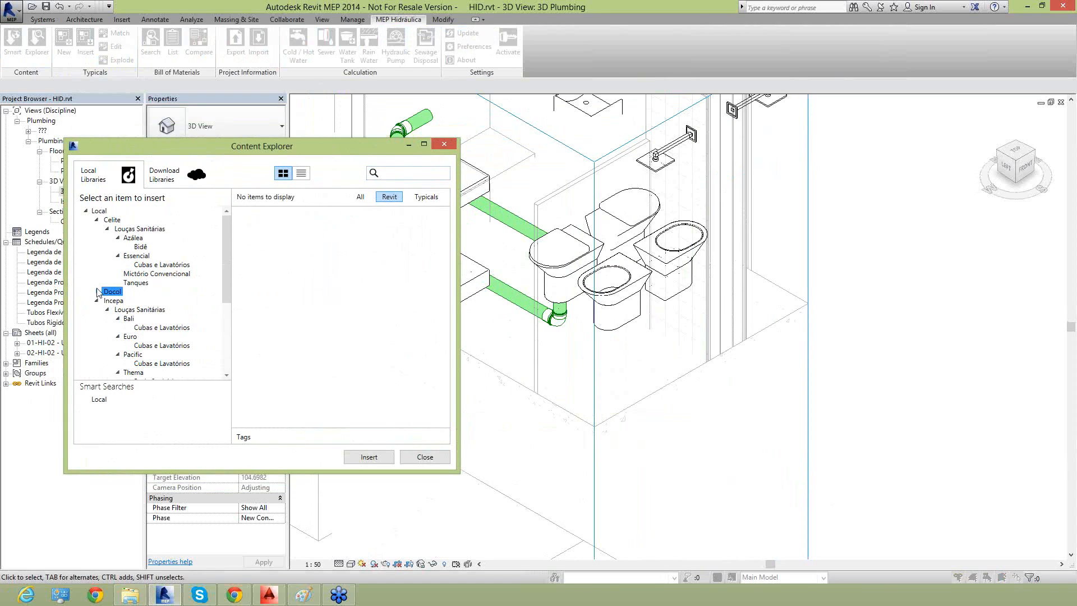
pyautogui.click(97, 300)
pyautogui.click(97, 328)
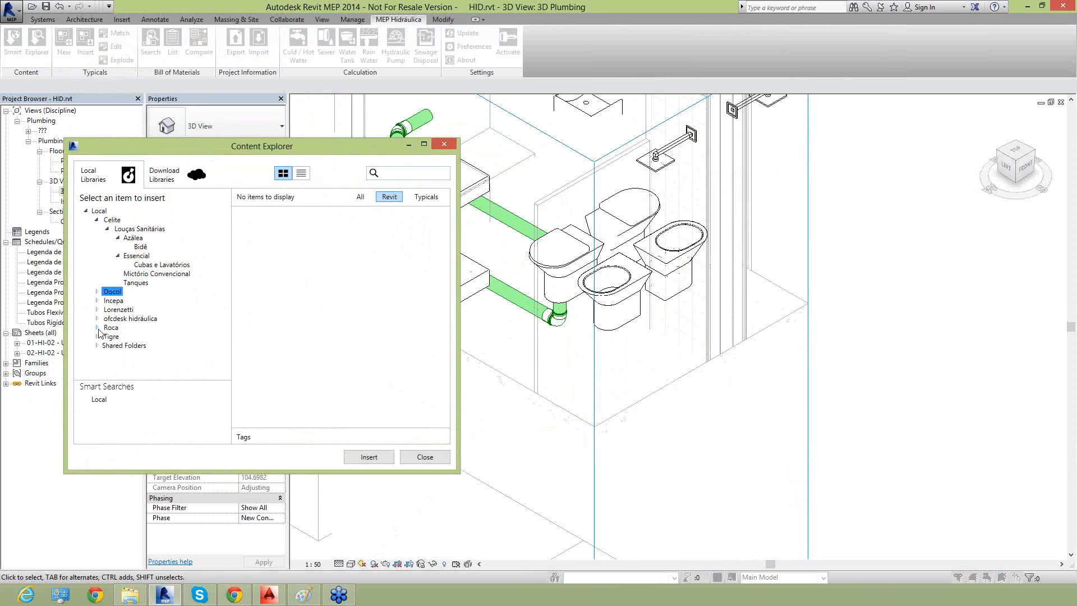
pyautogui.click(97, 220)
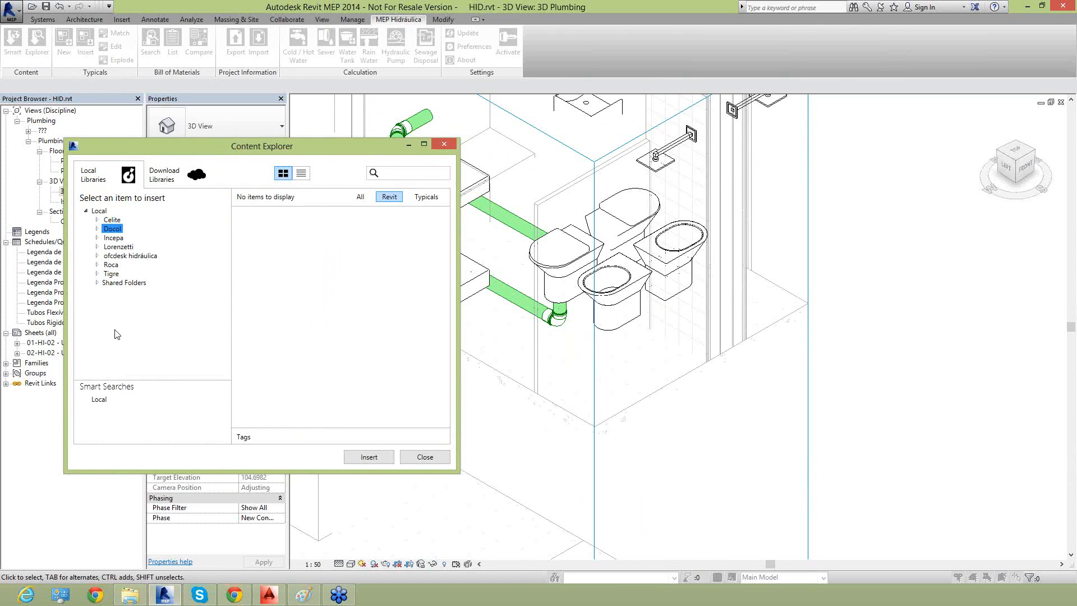
pyautogui.click(97, 275)
pyautogui.scroll(-5, 106, 291)
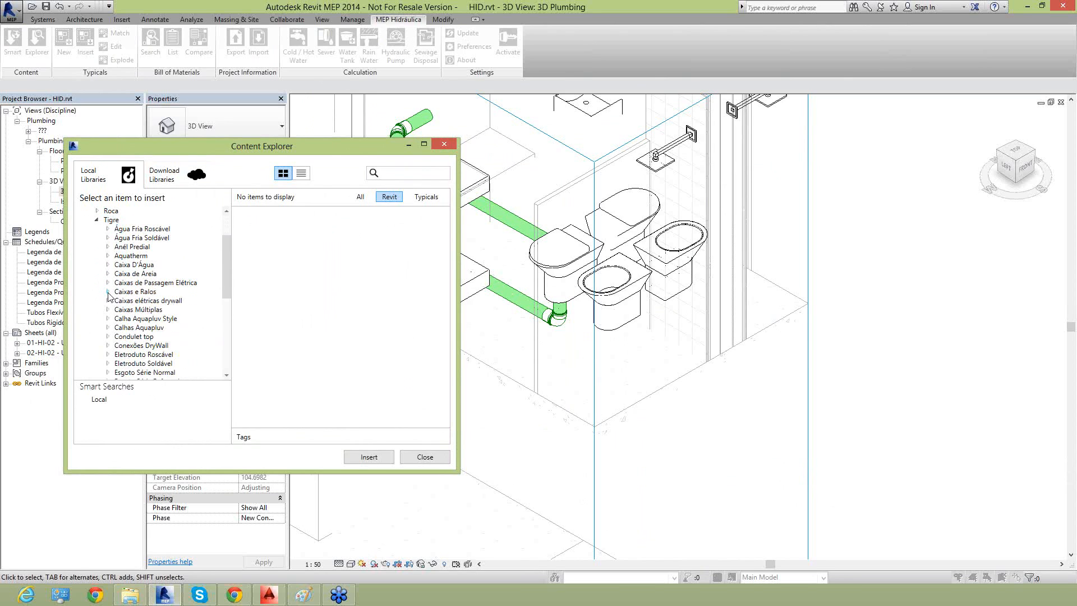
pyautogui.scroll(6, 111, 301)
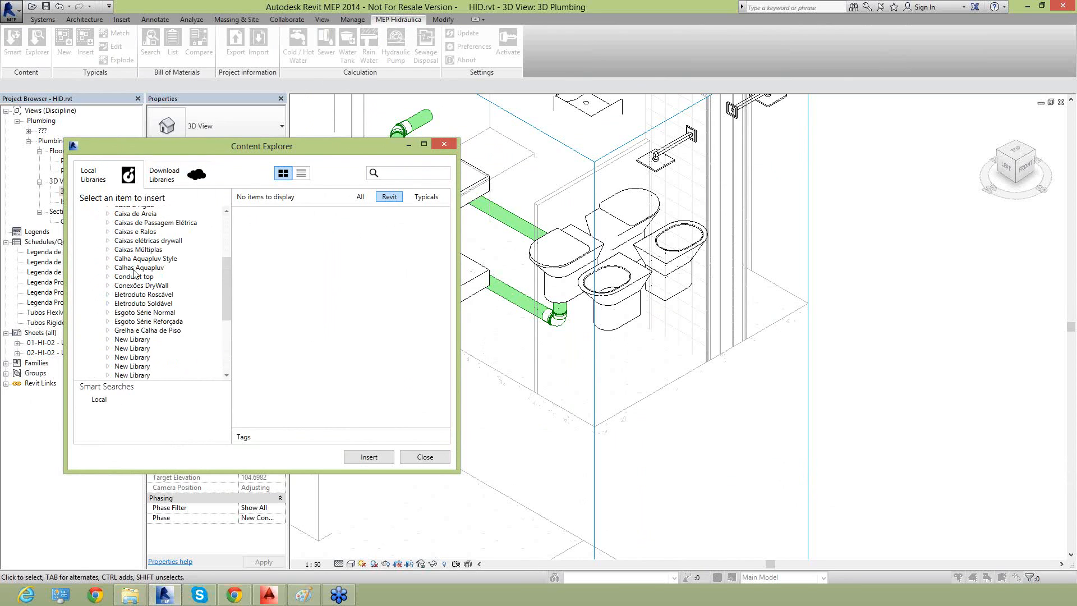
# Look through Tigre's downloadable libraries and return to the list of authors
pyautogui.click(178, 180)
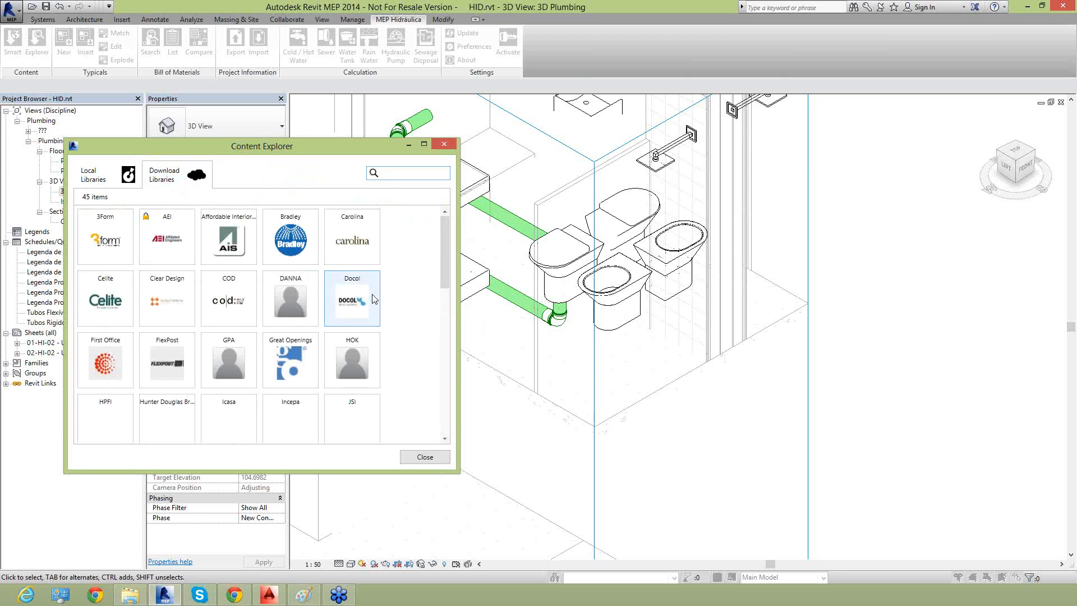
pyautogui.moveTo(446, 262); pyautogui.dragTo(442, 326)
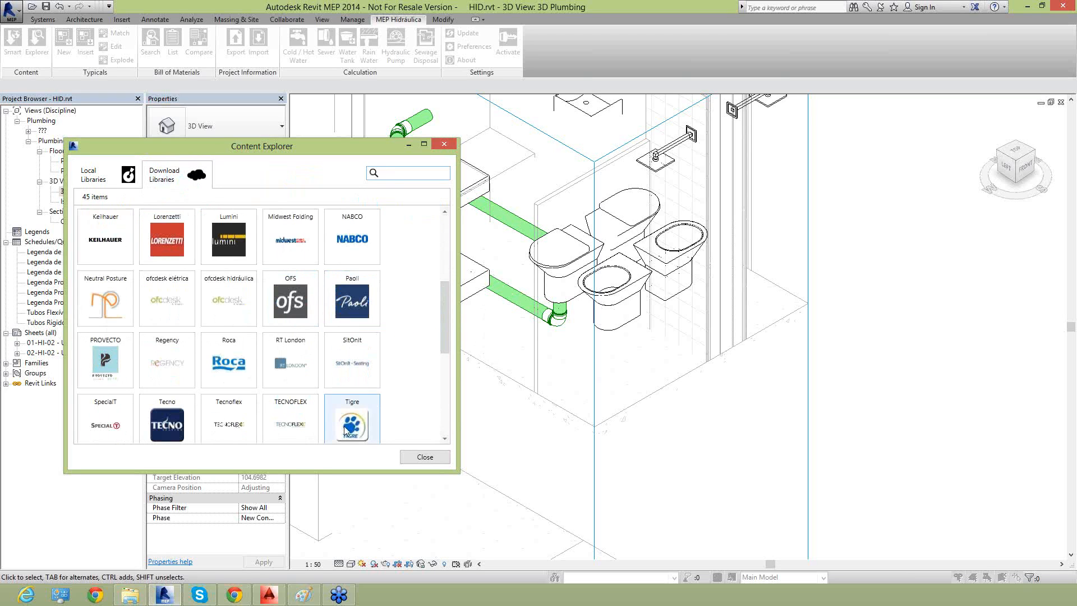
pyautogui.click(346, 429)
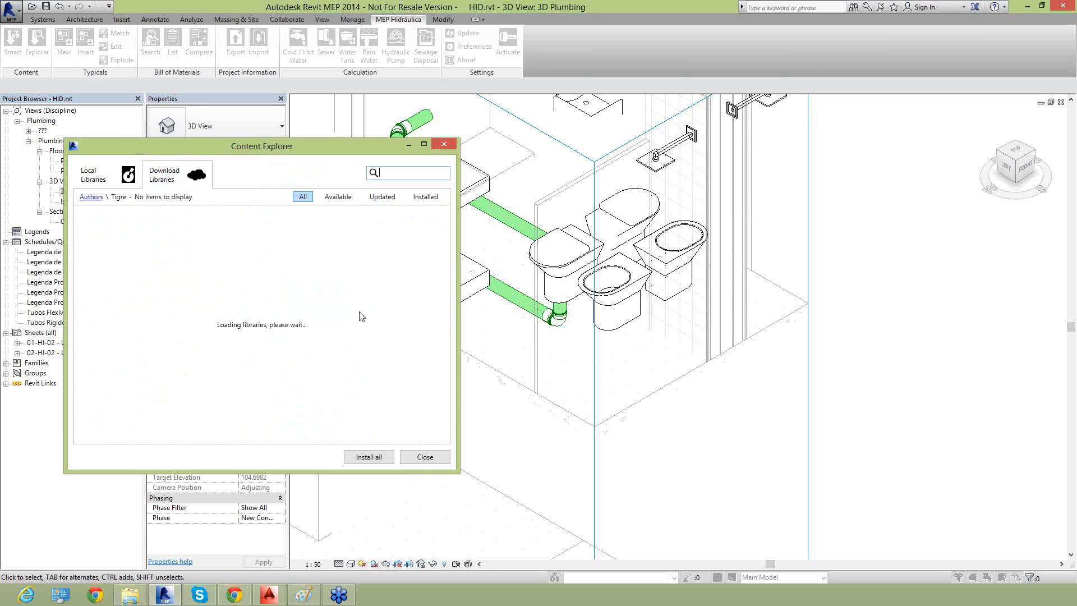
pyautogui.moveTo(360, 316)
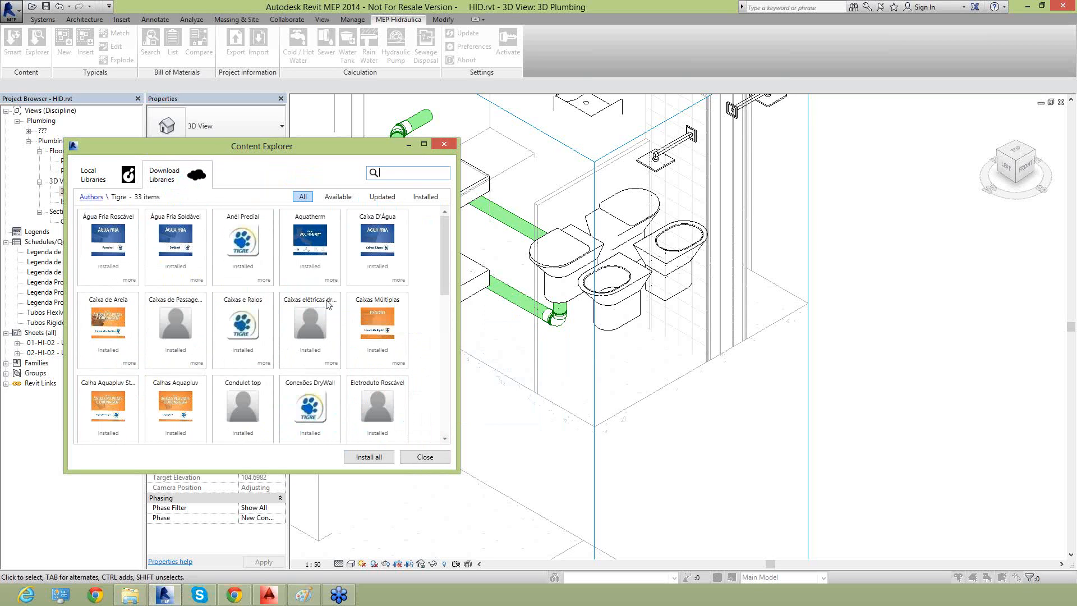
pyautogui.moveTo(443, 273); pyautogui.dragTo(440, 394)
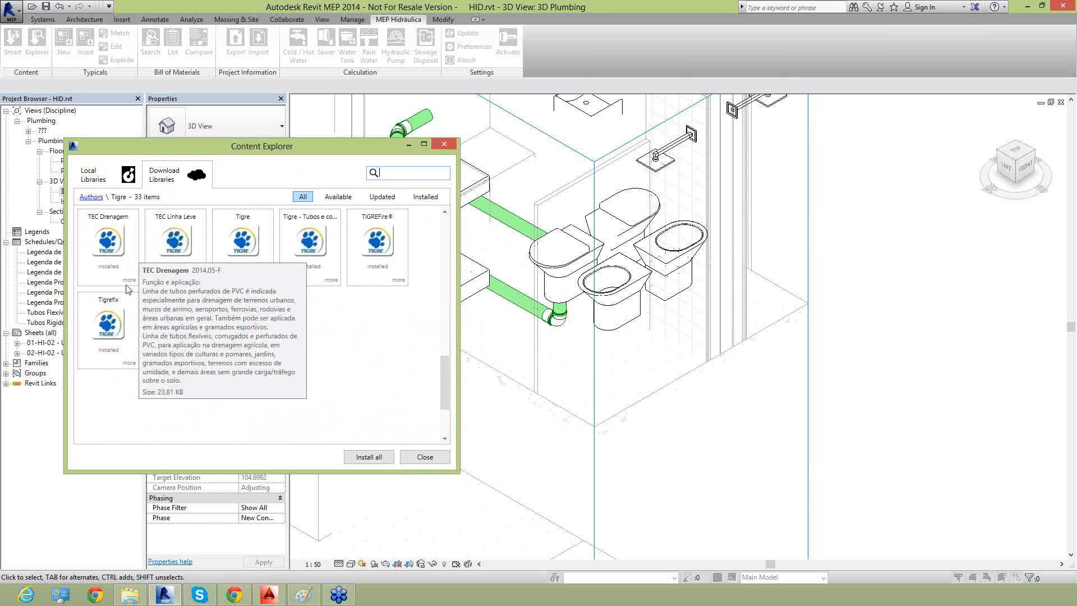
pyautogui.moveTo(177, 359)
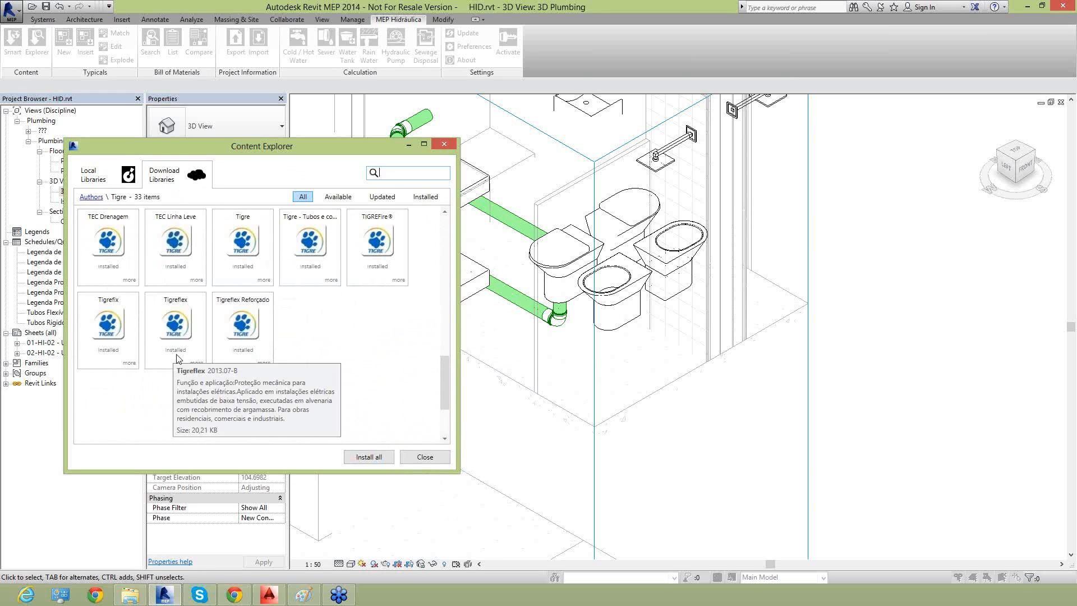
pyautogui.click(91, 197)
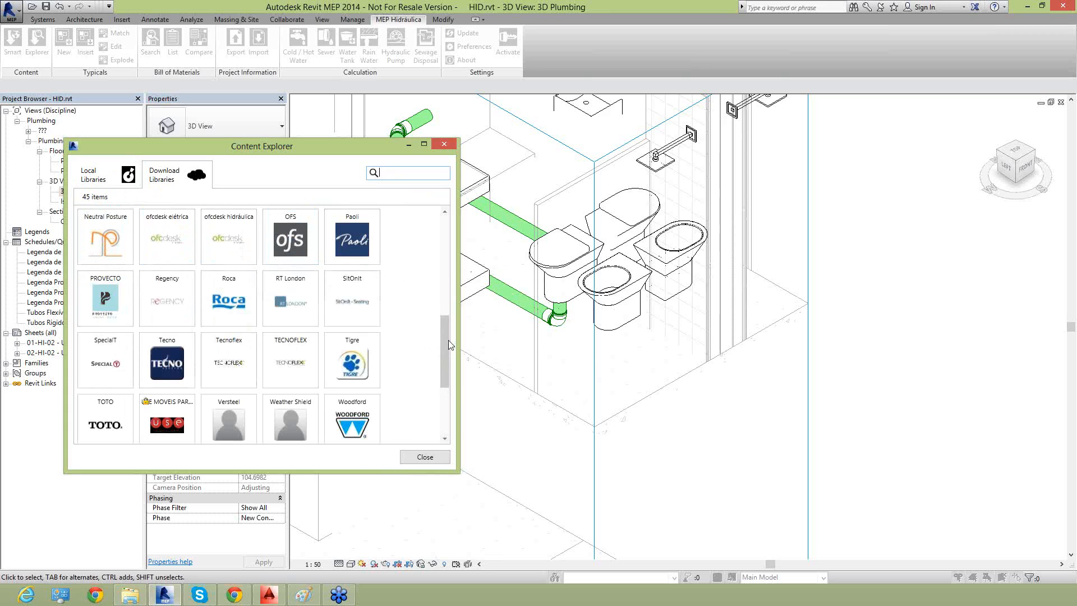
# Return to the local libraries and expand Caixas e Ralos under Tigre
pyautogui.click(103, 183)
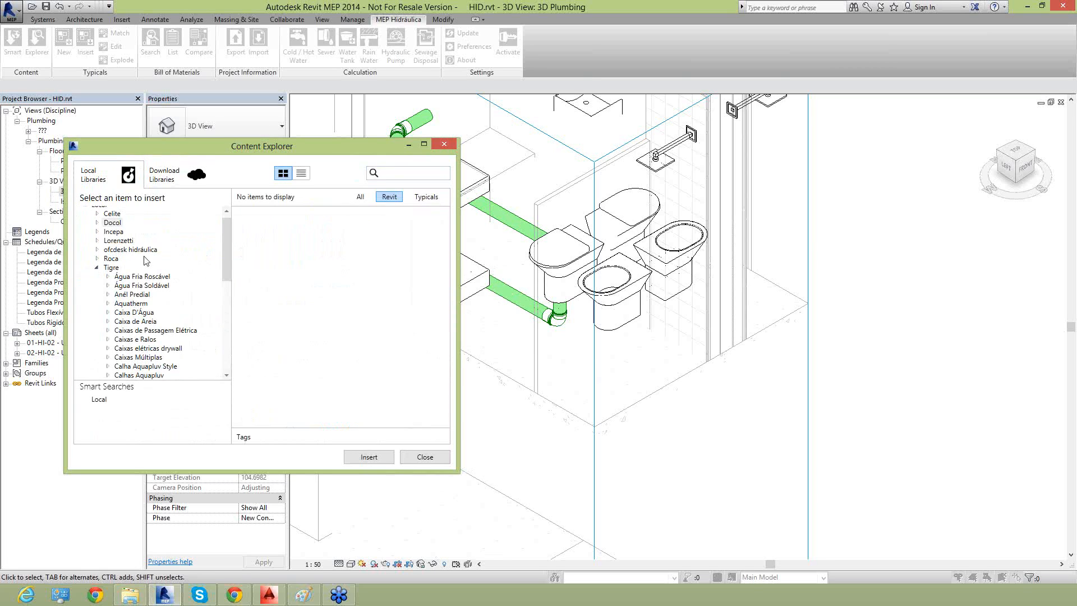
pyautogui.moveTo(224, 258); pyautogui.dragTo(222, 277)
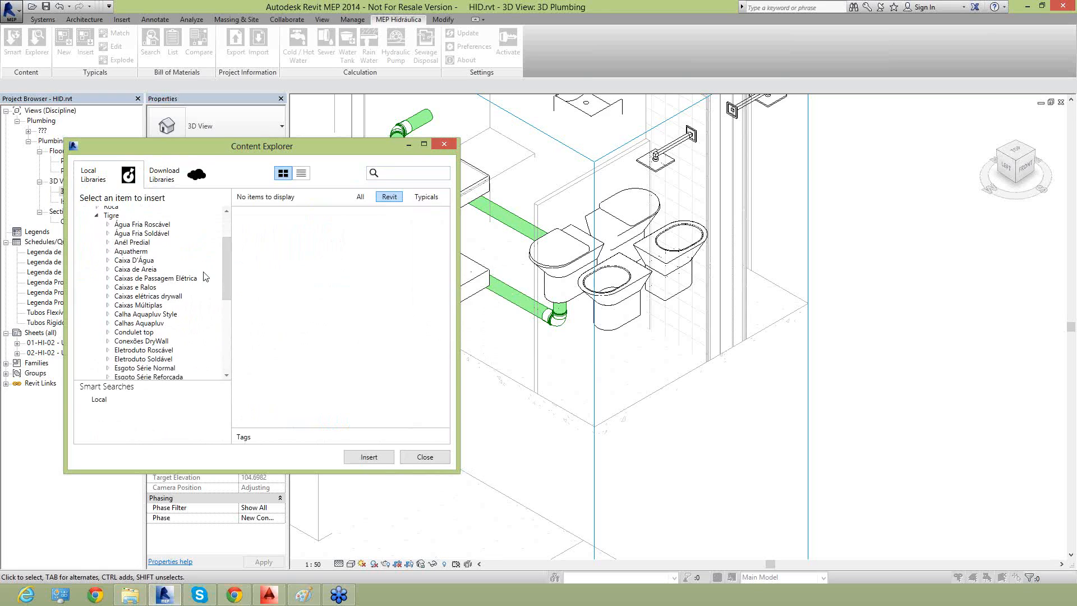
pyautogui.click(112, 216)
pyautogui.scroll(-2, 107, 270)
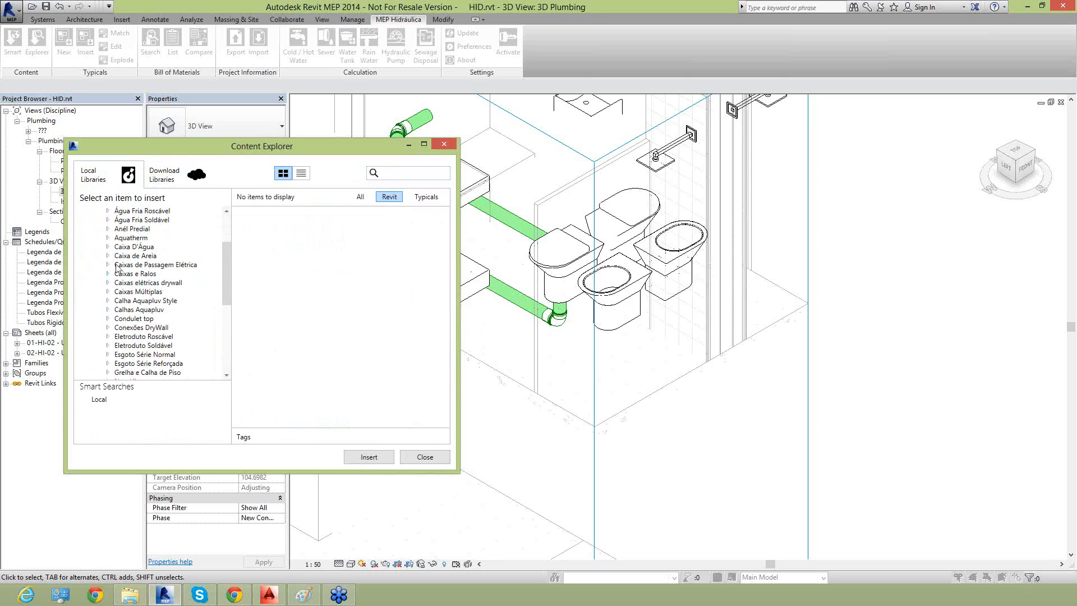
pyautogui.scroll(1, 112, 251)
pyautogui.click(123, 303)
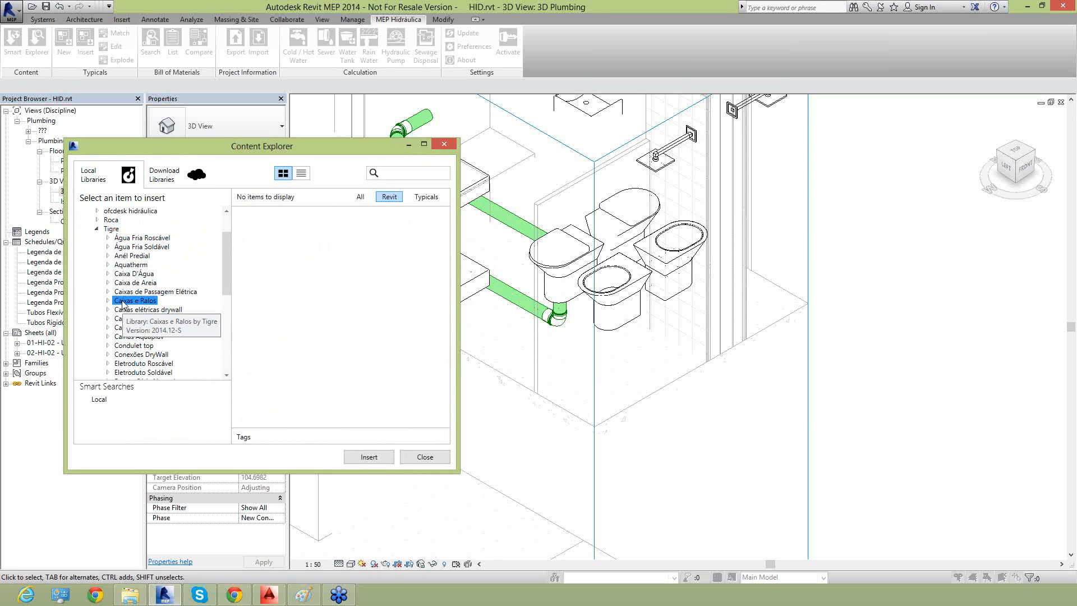
pyautogui.click(108, 301)
# Display the Revit families in the Caixas Girafácil category of Caixas e Ralos
pyautogui.scroll(-1, 118, 315)
pyautogui.click(132, 336)
pyautogui.click(135, 301)
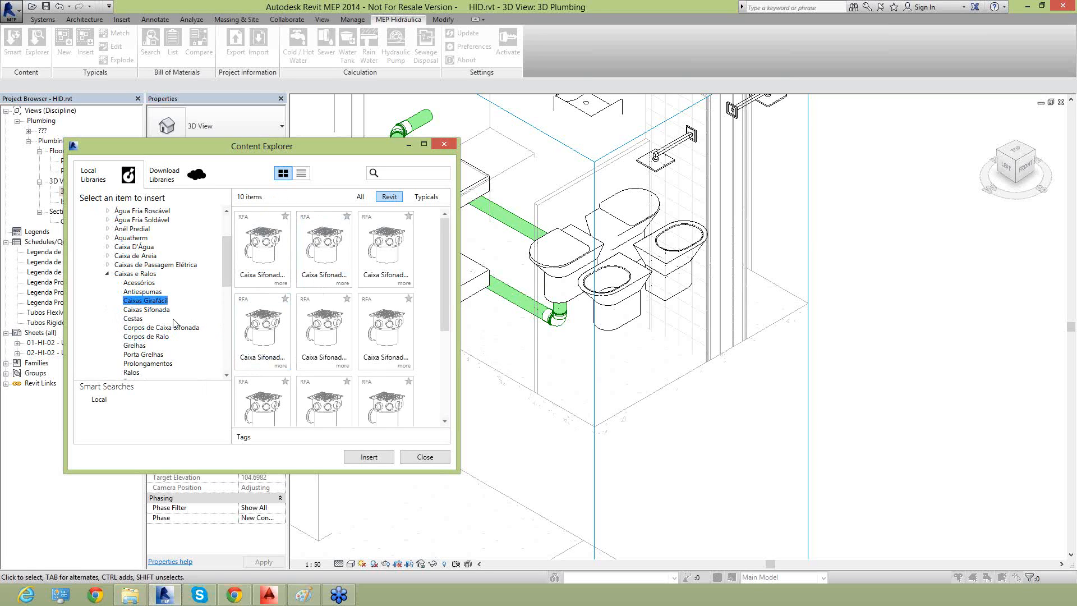
# Display the Revit families in the Caixas Sifonada category and look through the siphoned boxes
pyautogui.scroll(-1, 175, 325)
pyautogui.click(152, 282)
pyautogui.scroll(-2, 158, 293)
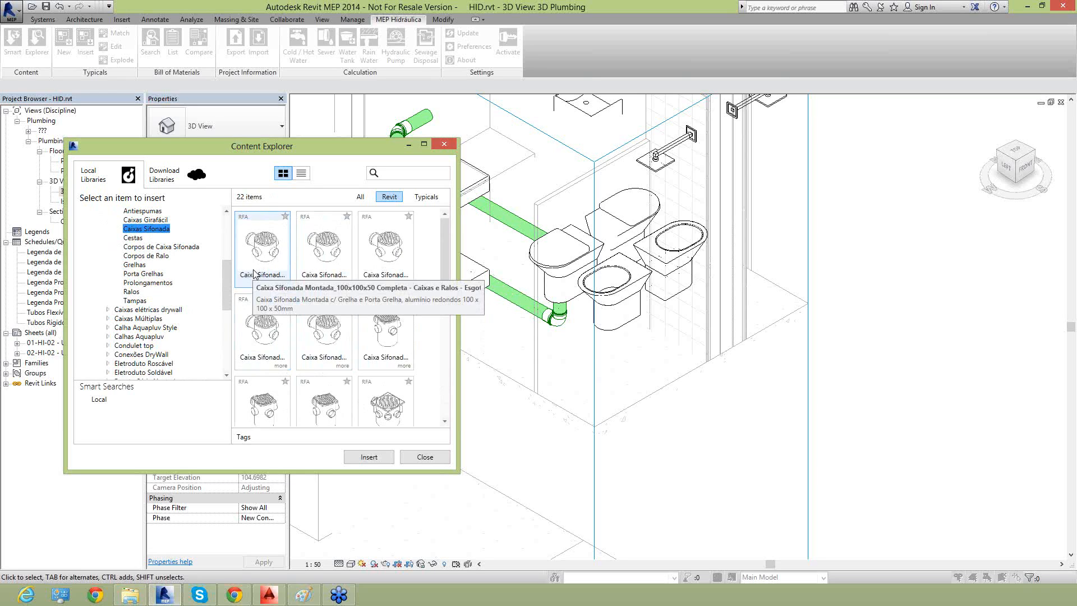
pyautogui.scroll(-3, 252, 280)
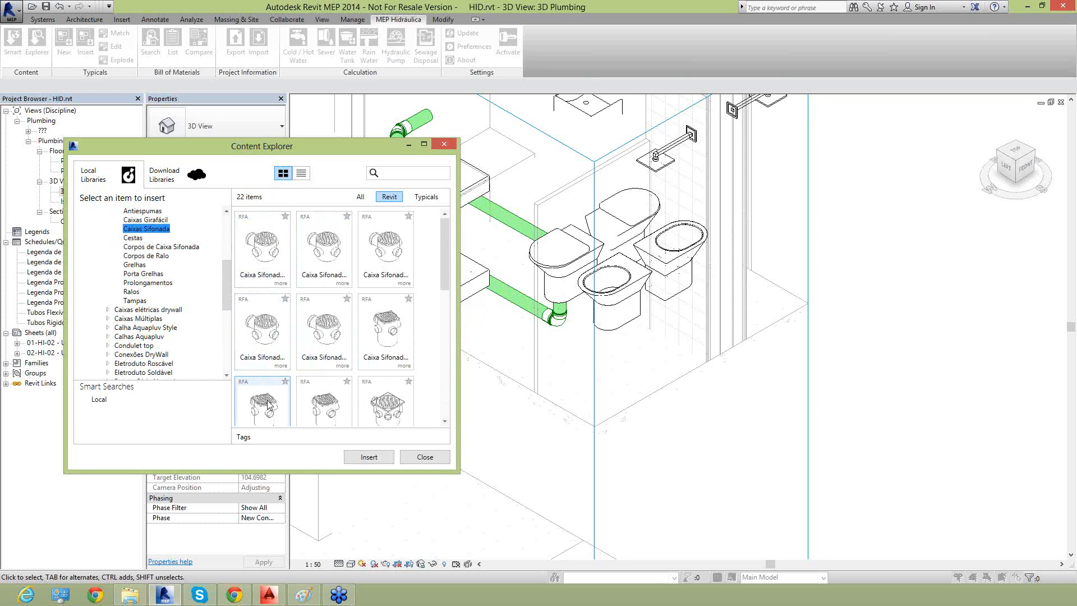
pyautogui.scroll(3, 267, 404)
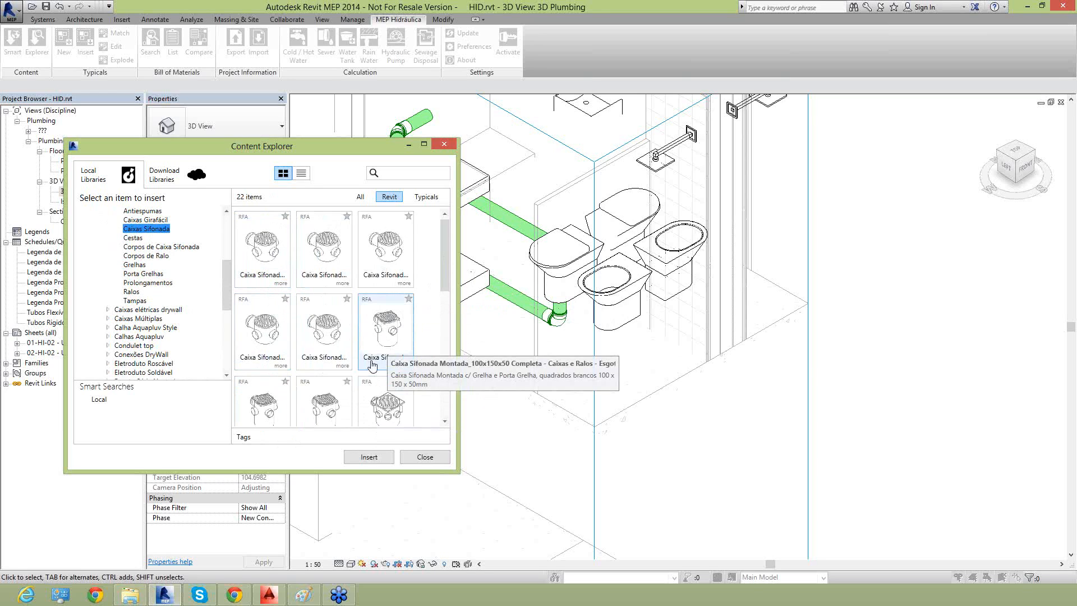
pyautogui.scroll(-2, 307, 343)
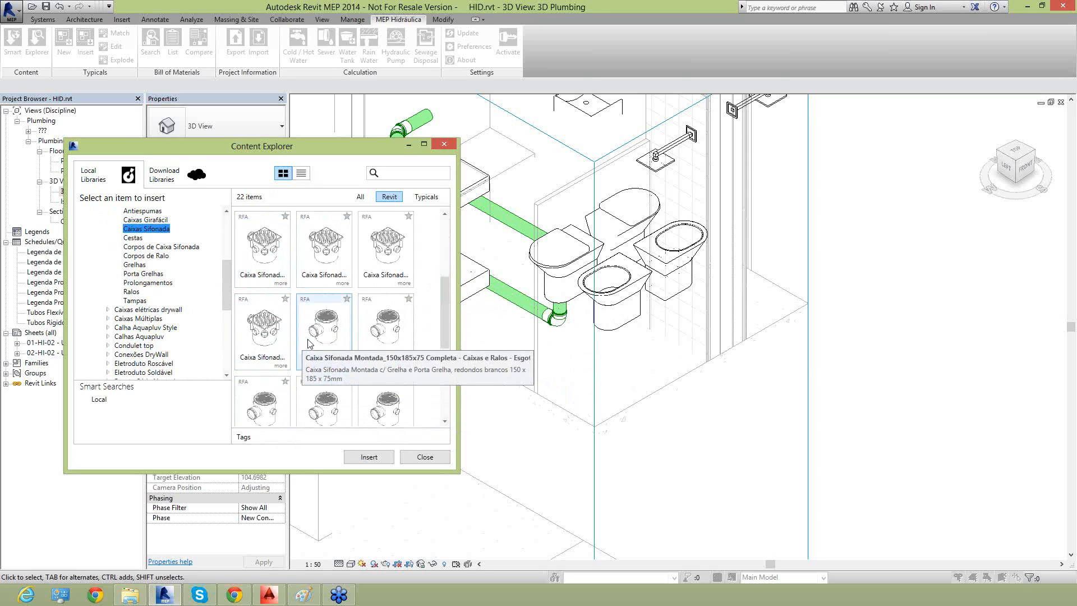
# Insert the Caixa Sifonada Montada_150x150x50_7 Entradas family and place one box on the bathroom floor in front of the nearest washbasin
pyautogui.doubleClick(262, 273)
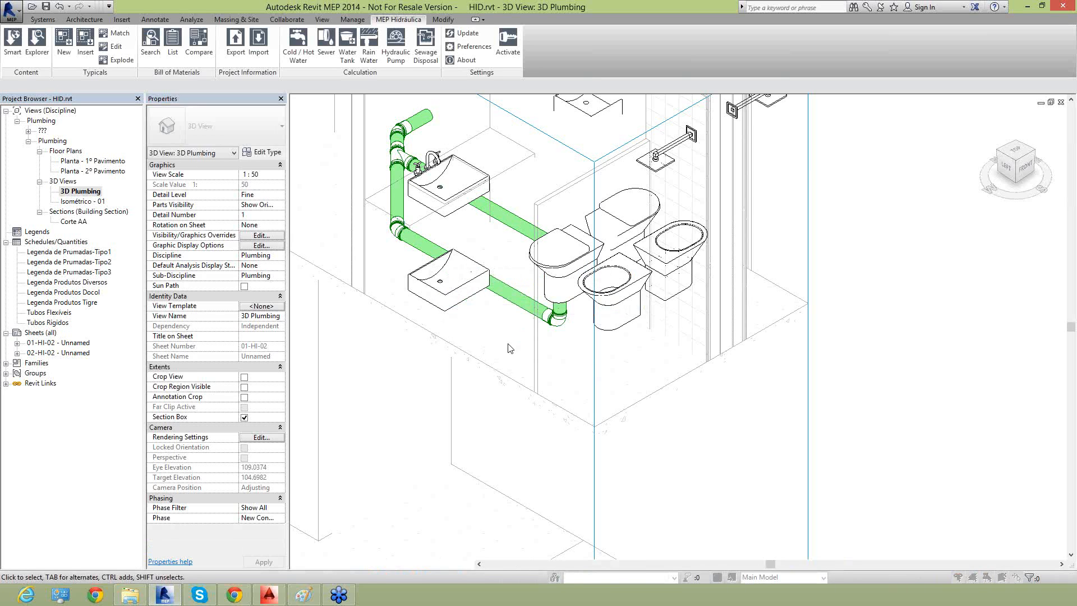
pyautogui.click(512, 377)
pyautogui.press('Escape')
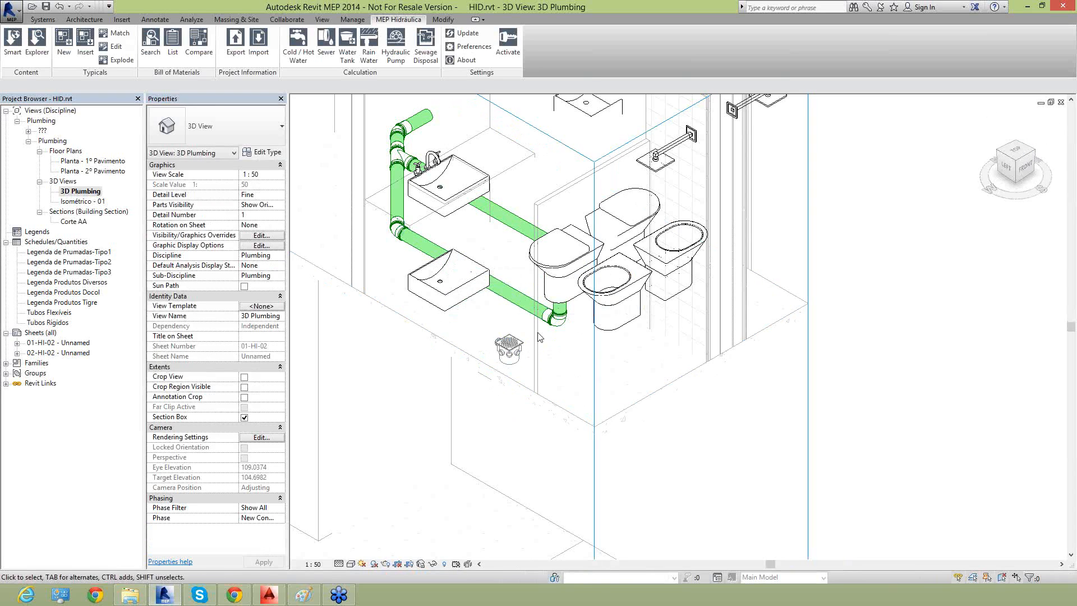
# Set the placed siphoned box's Distância do Prolongador to 0.1000
pyautogui.scroll(3, 540, 336)
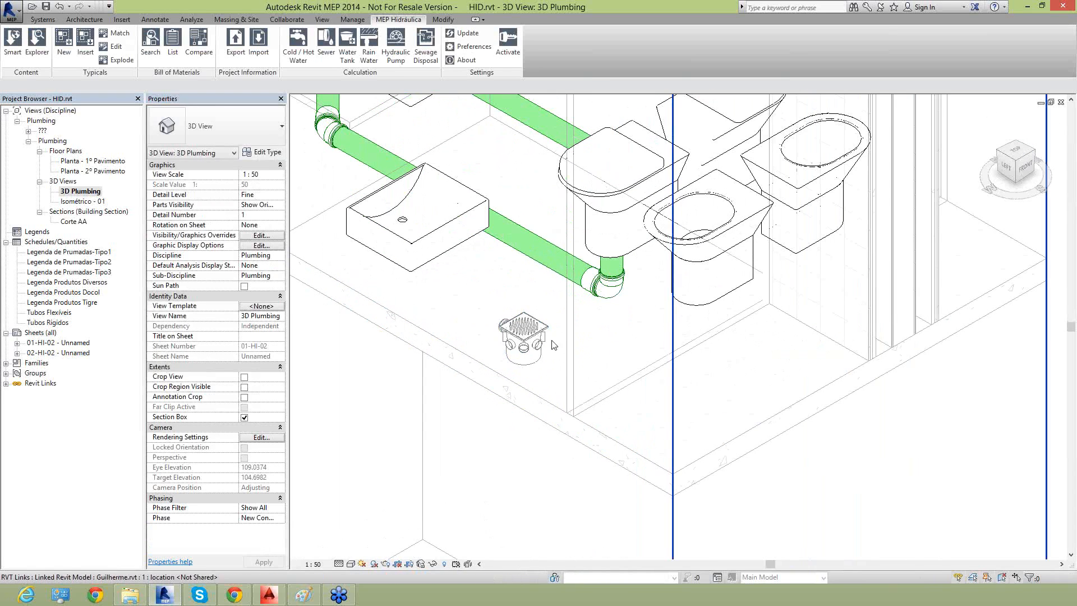
pyautogui.click(519, 345)
pyautogui.scroll(2, 505, 364)
pyautogui.moveTo(494, 348); pyautogui.dragTo(529, 354, button='middle')
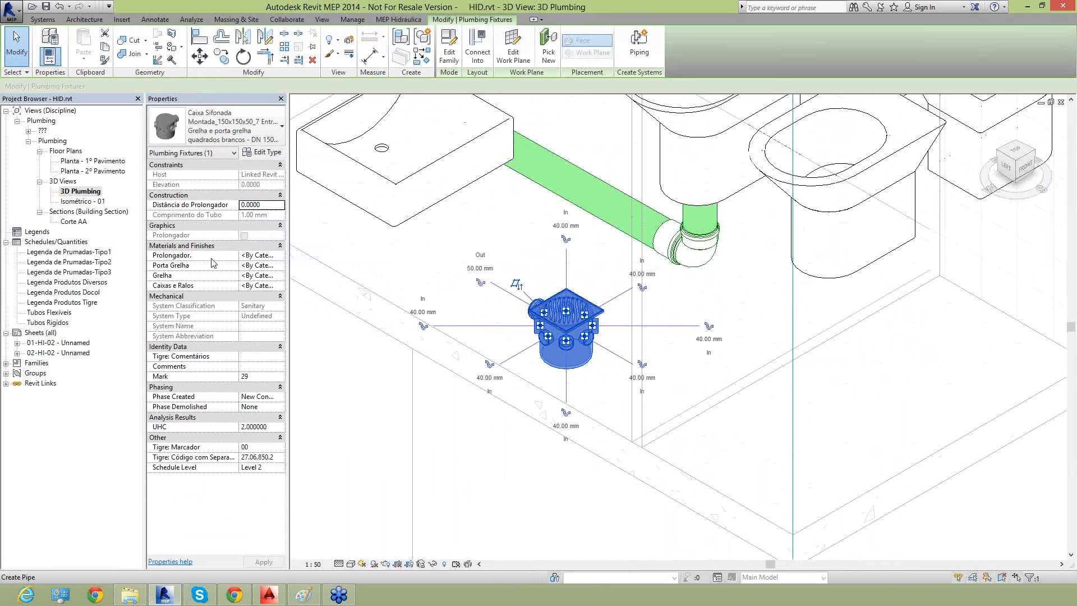
pyautogui.click(274, 205)
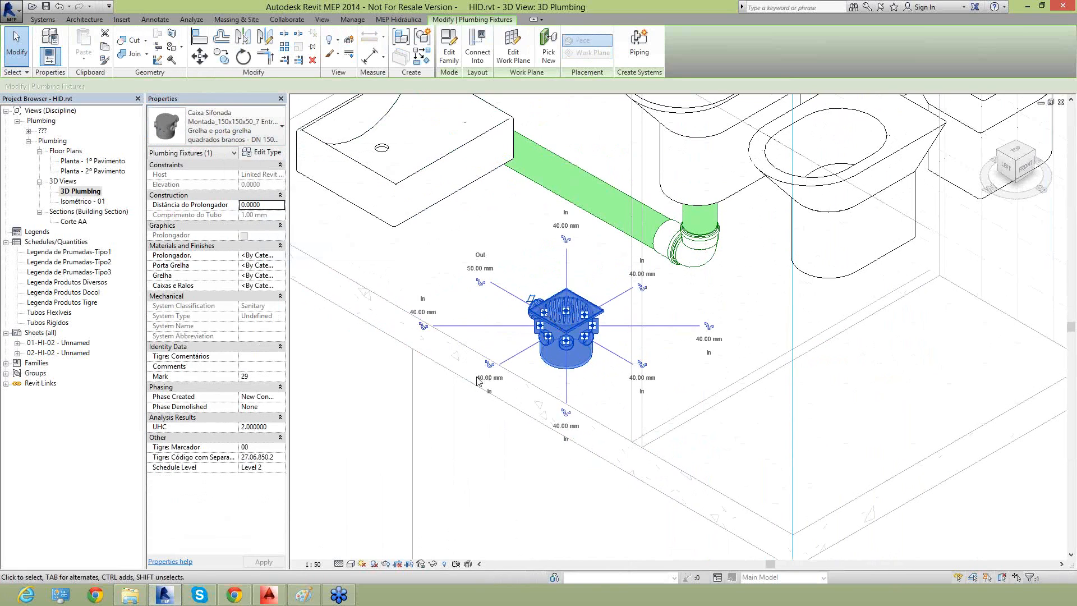
pyautogui.click(269, 207)
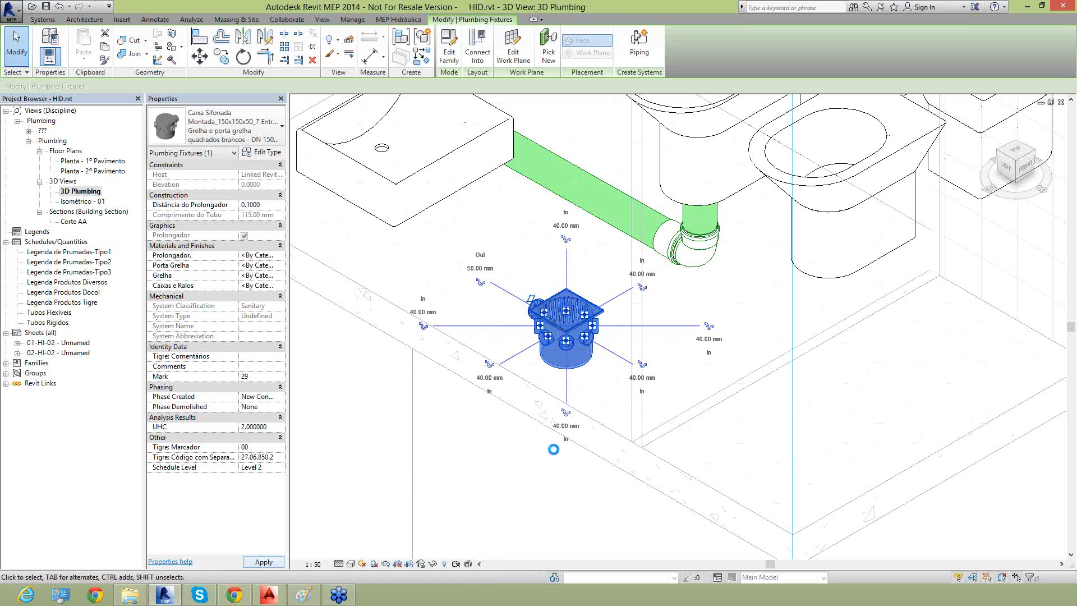
pyautogui.press('Escape')
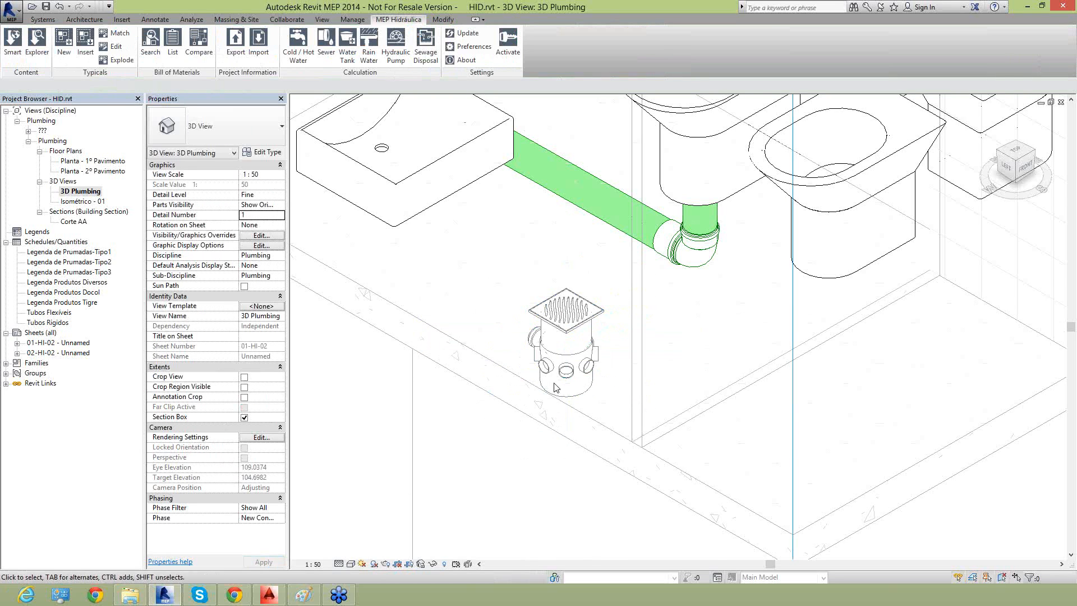
pyautogui.scroll(2, 555, 387)
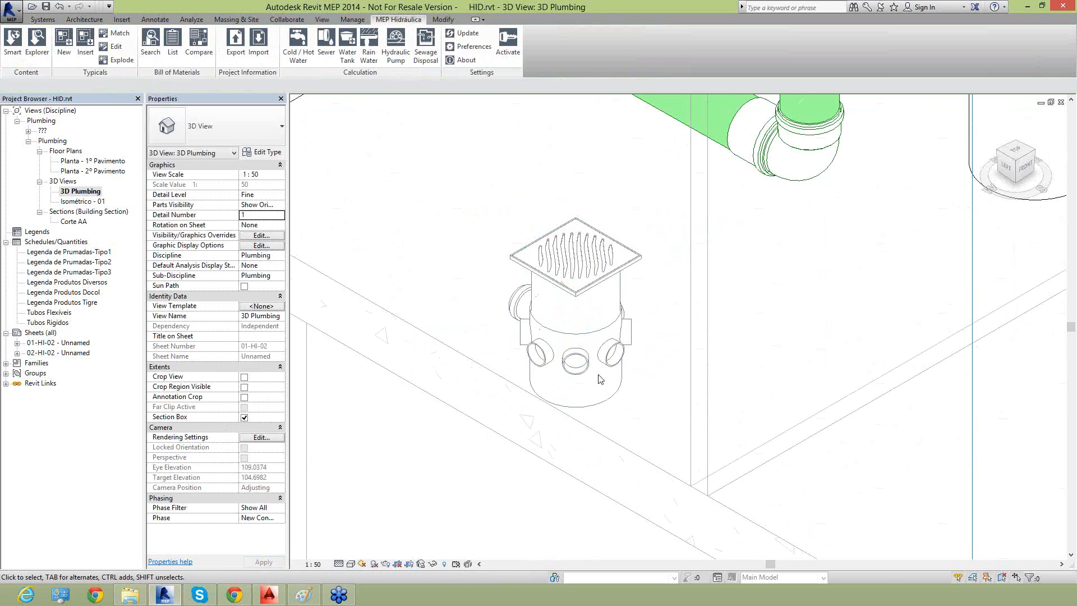
pyautogui.scroll(-1, 579, 391)
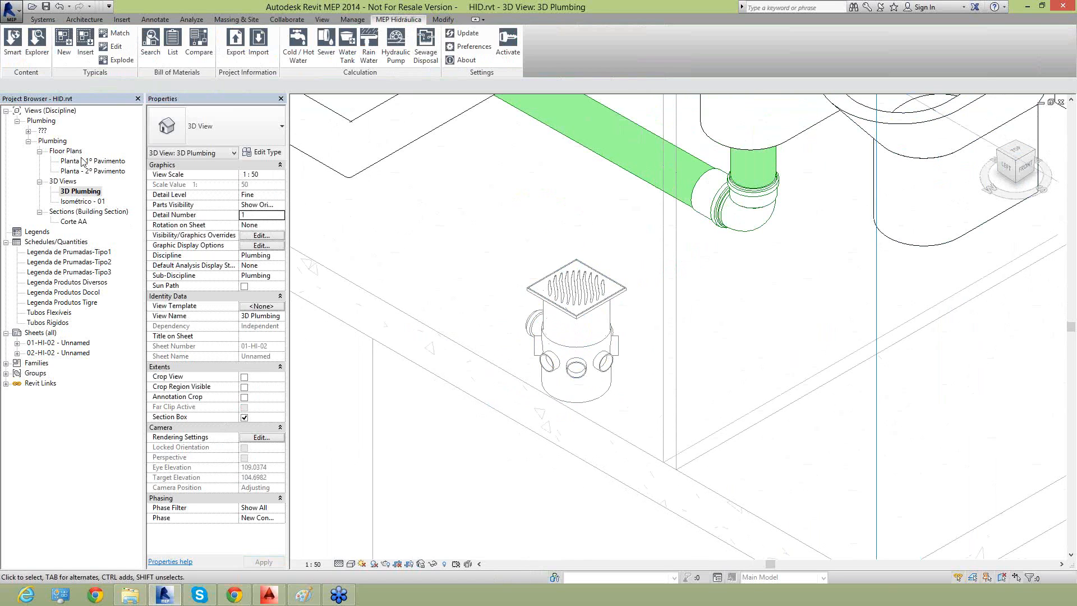
# In the Planta - 2º Pavimento floor plan, move the siphoned box between the left bathroom's toilet and bidet, close to the dividing wall
pyautogui.doubleClick(93, 171)
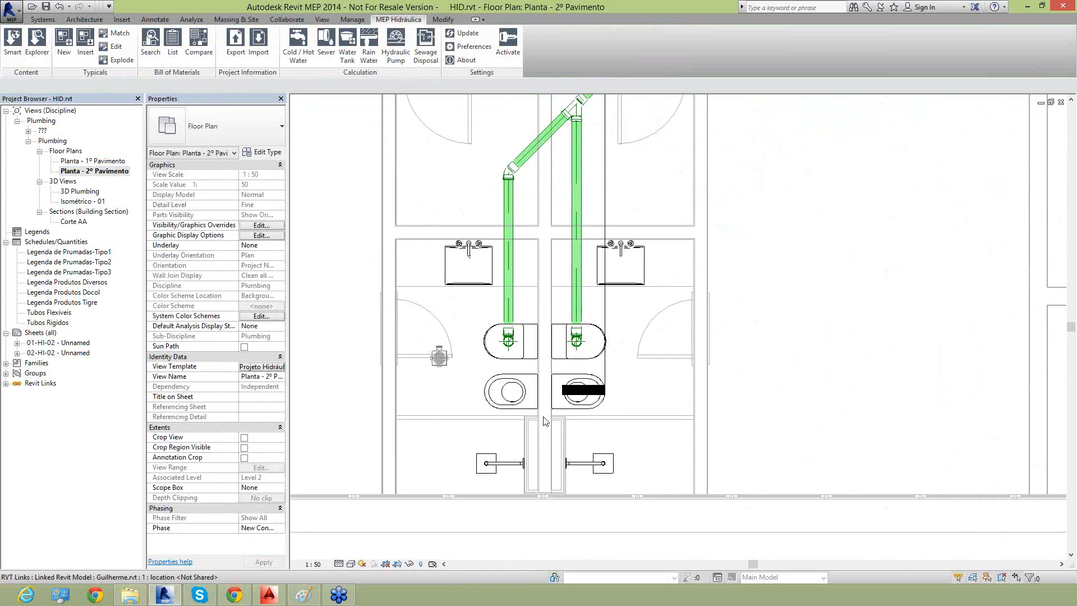
pyautogui.scroll(2, 481, 353)
pyautogui.click(409, 359)
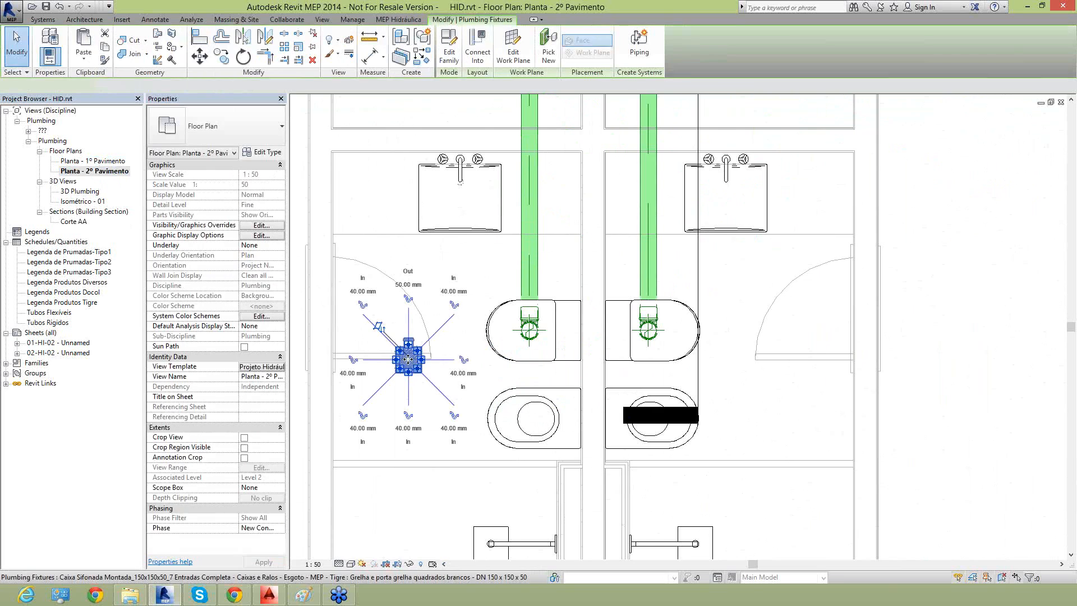
pyautogui.moveTo(408, 359); pyautogui.dragTo(565, 374)
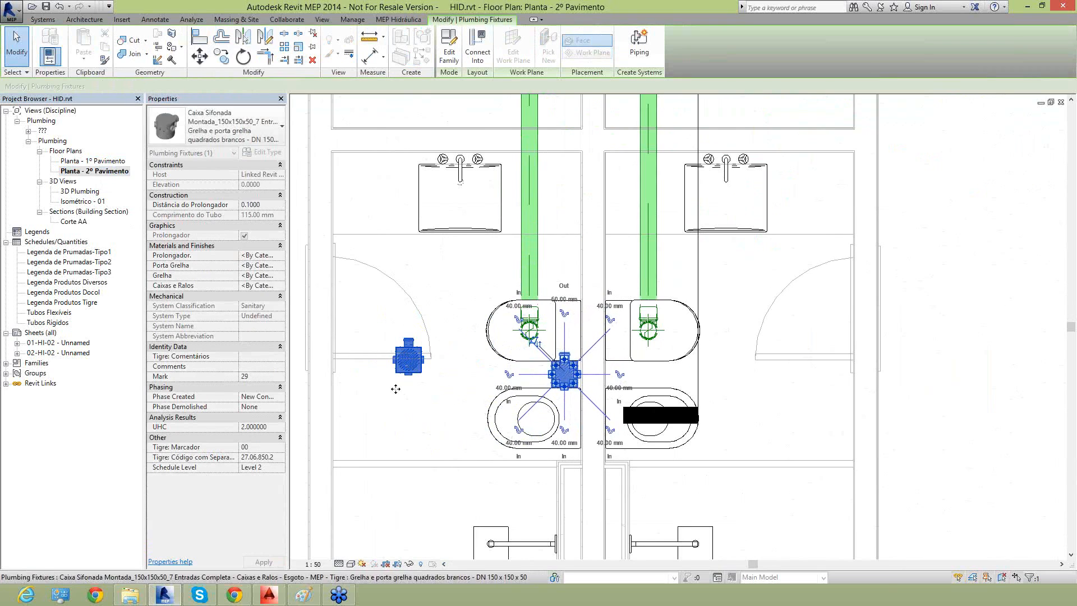
pyautogui.click(446, 429)
pyautogui.scroll(2, 654, 394)
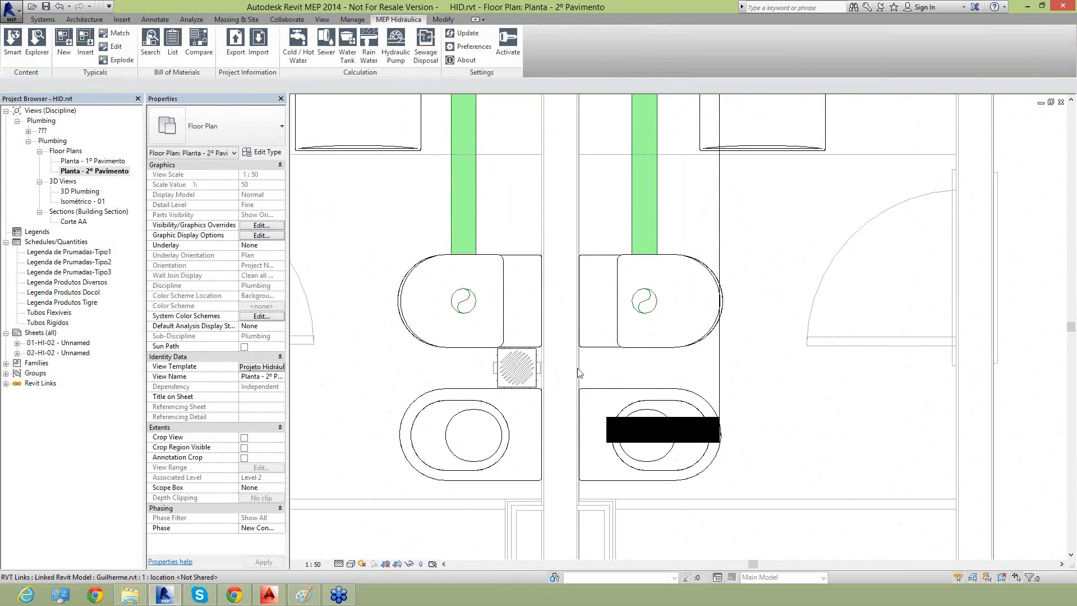
pyautogui.click(520, 374)
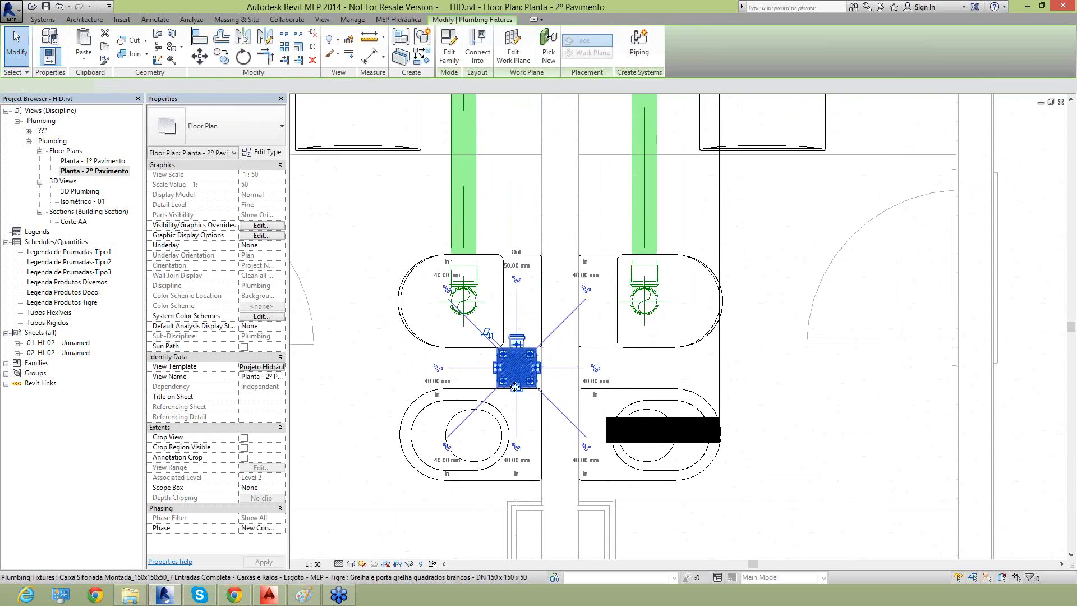
# Draw a vertical section line through the left bathroom from above the washbasin to the bidet, with a view depth of about 0.74 m
pyautogui.scroll(-3, 522, 400)
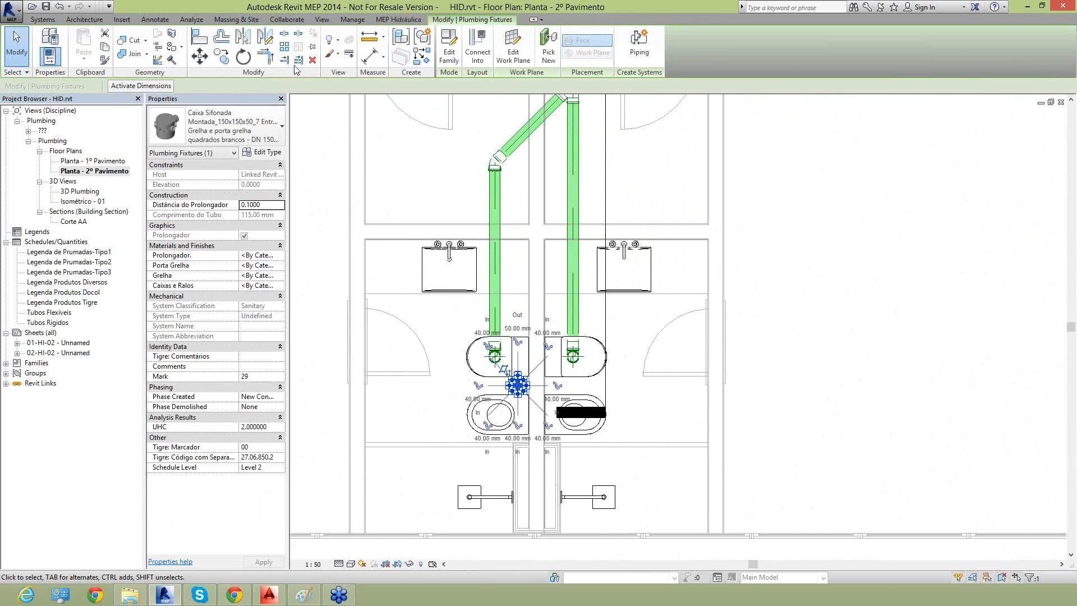
pyautogui.click(323, 22)
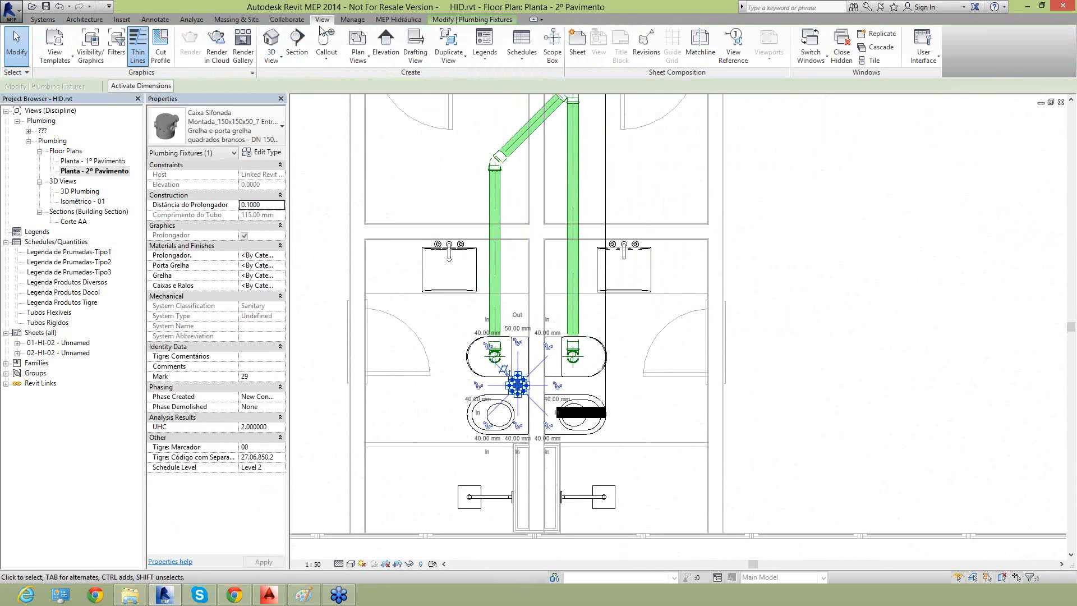
pyautogui.click(296, 45)
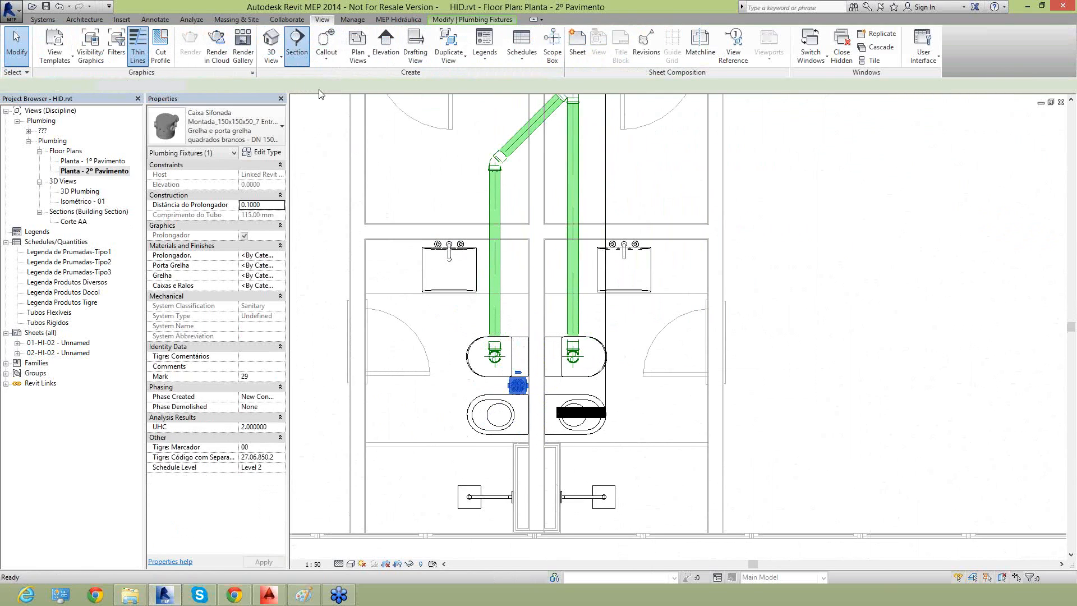
pyautogui.click(455, 199)
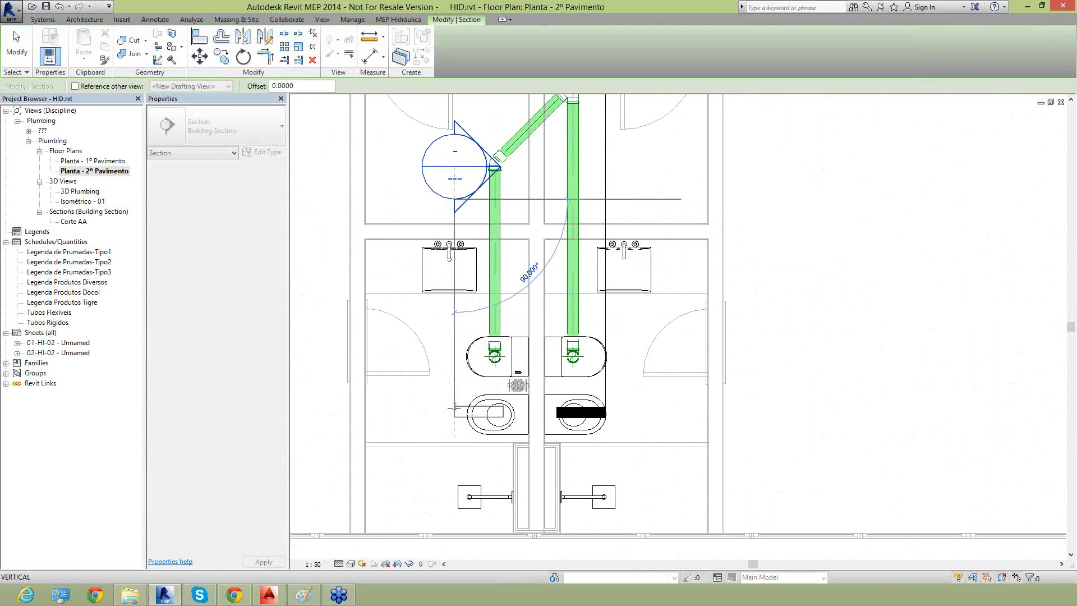
pyautogui.click(453, 416)
pyautogui.press('Escape')
pyautogui.press('Escape')
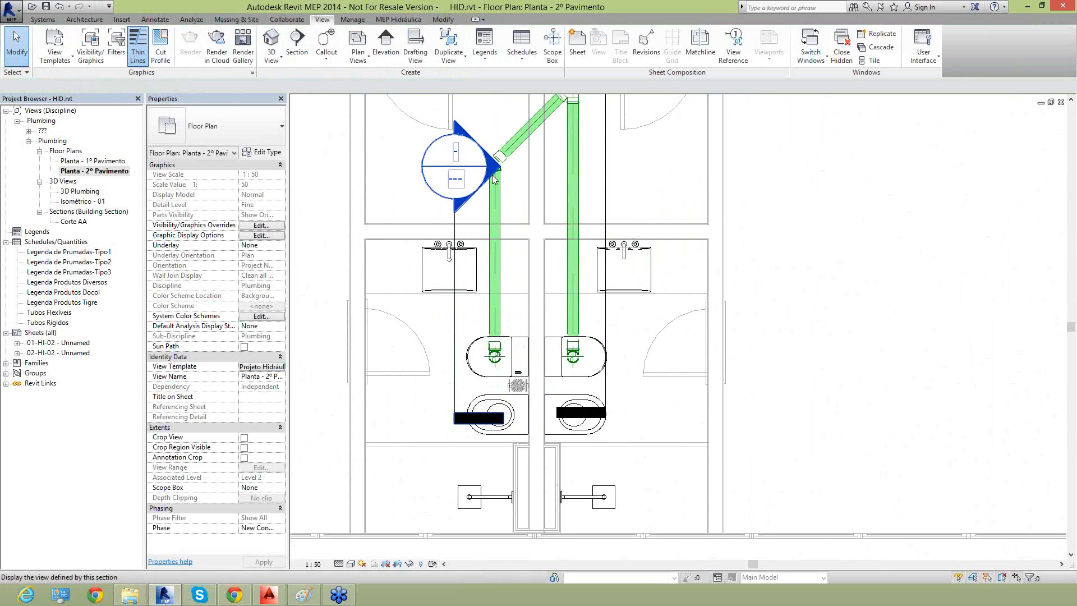
pyautogui.click(454, 230)
pyautogui.moveTo(634, 306); pyautogui.dragTo(535, 306)
# Open the new section's view and set its detail level to Fine
pyautogui.doubleClick(456, 157)
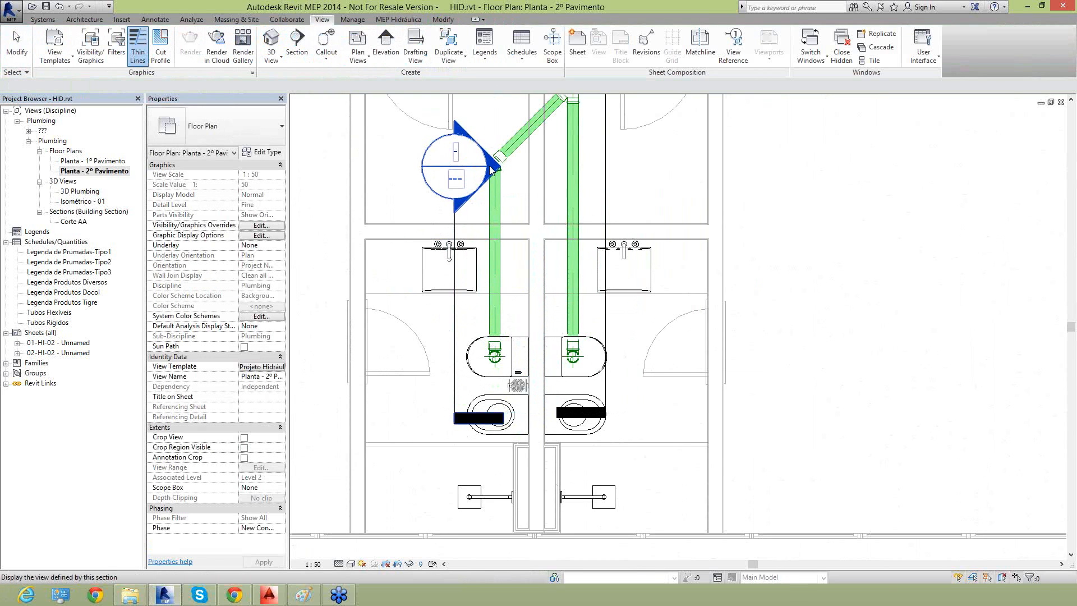
pyautogui.click(339, 564)
pyautogui.click(353, 555)
pyautogui.scroll(1, 742, 334)
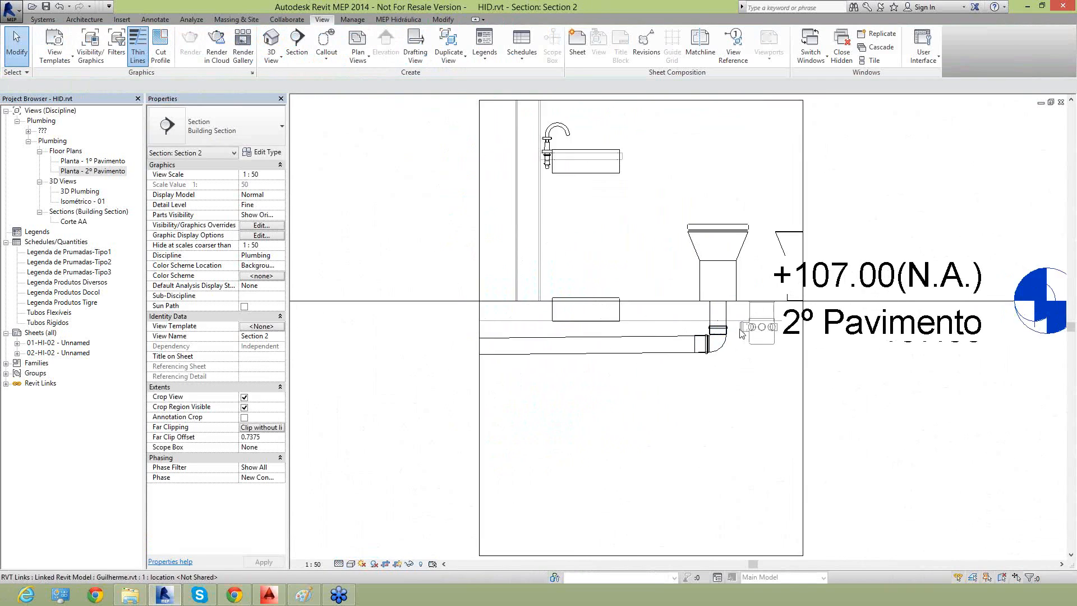
# Compare the height of the siphoned box's outlet with the toilet's 100 mm sewer pipe in the section view
pyautogui.scroll(2, 742, 334)
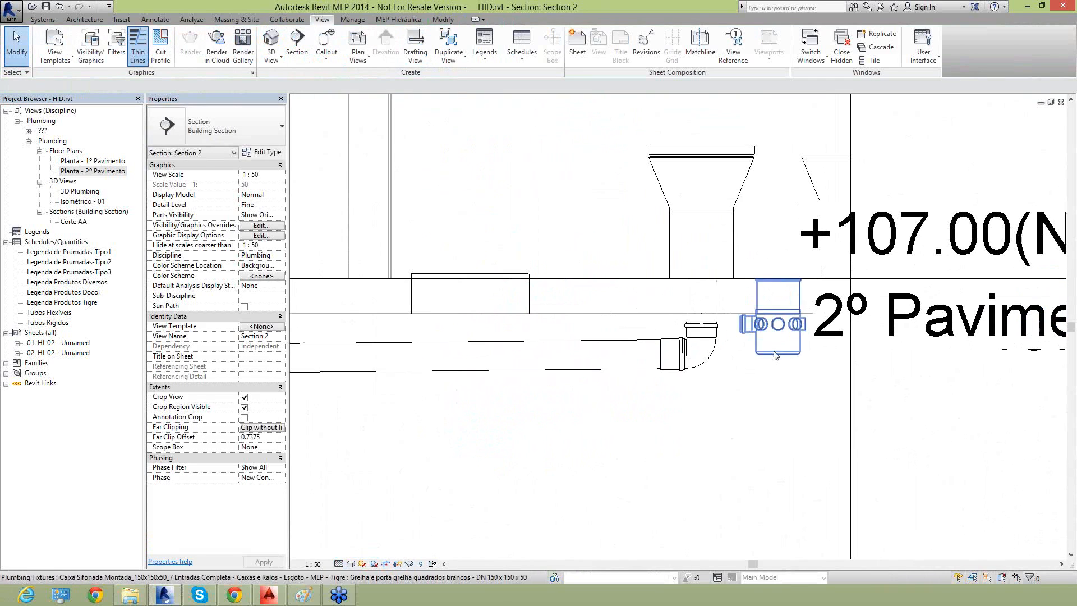
pyautogui.click(745, 332)
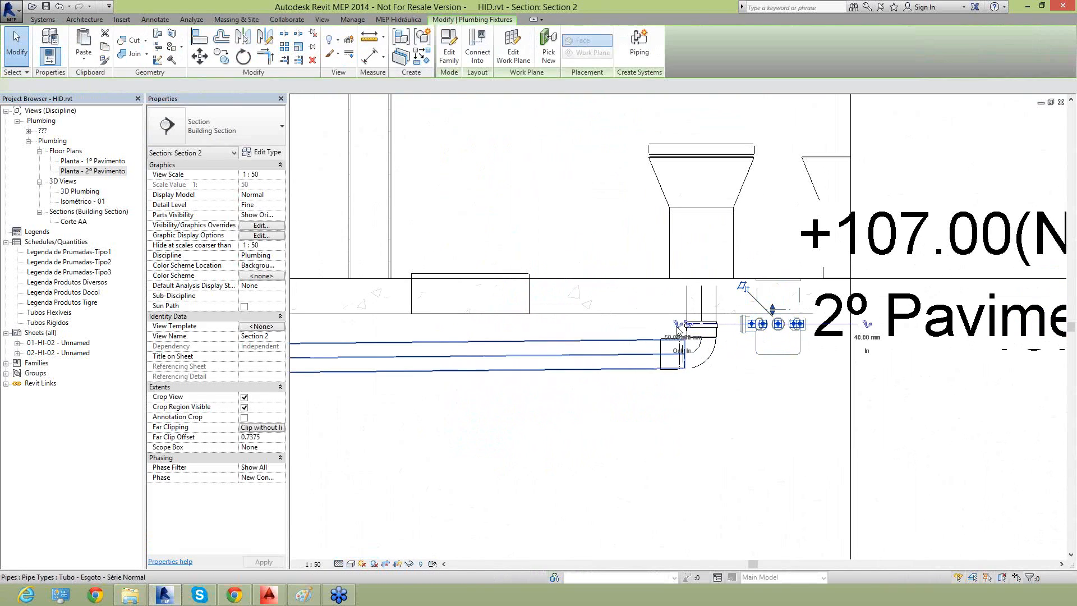
pyautogui.scroll(3, 752, 325)
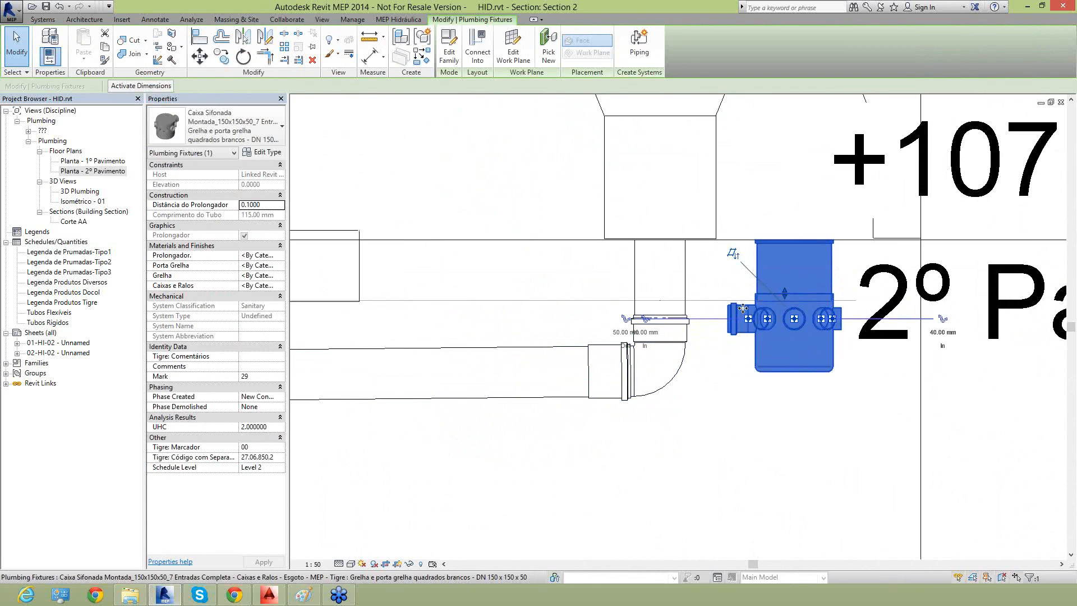
pyautogui.scroll(-1, 743, 308)
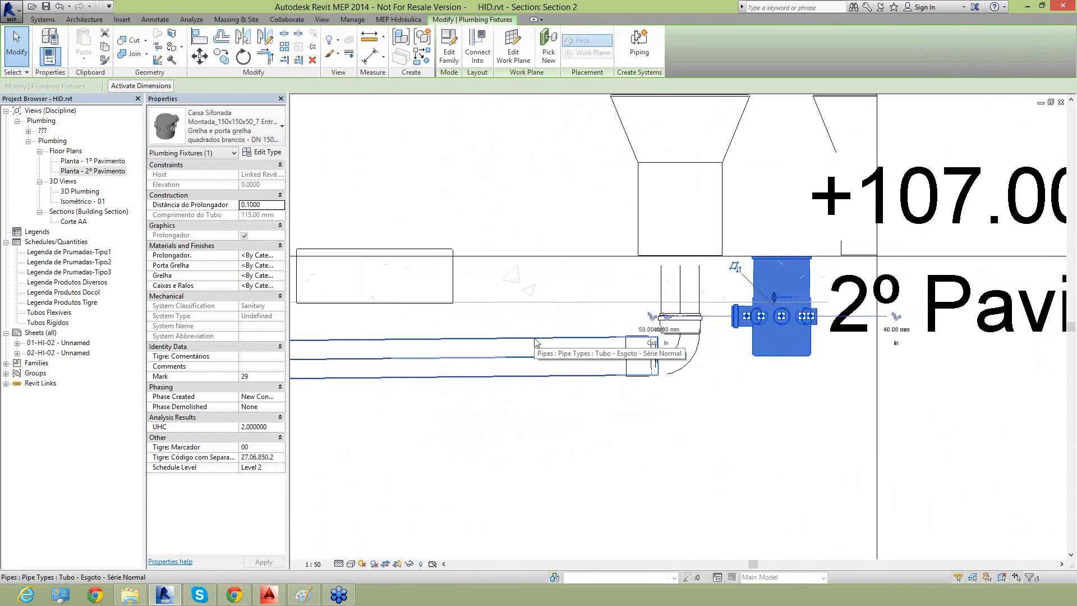
pyautogui.click(538, 343)
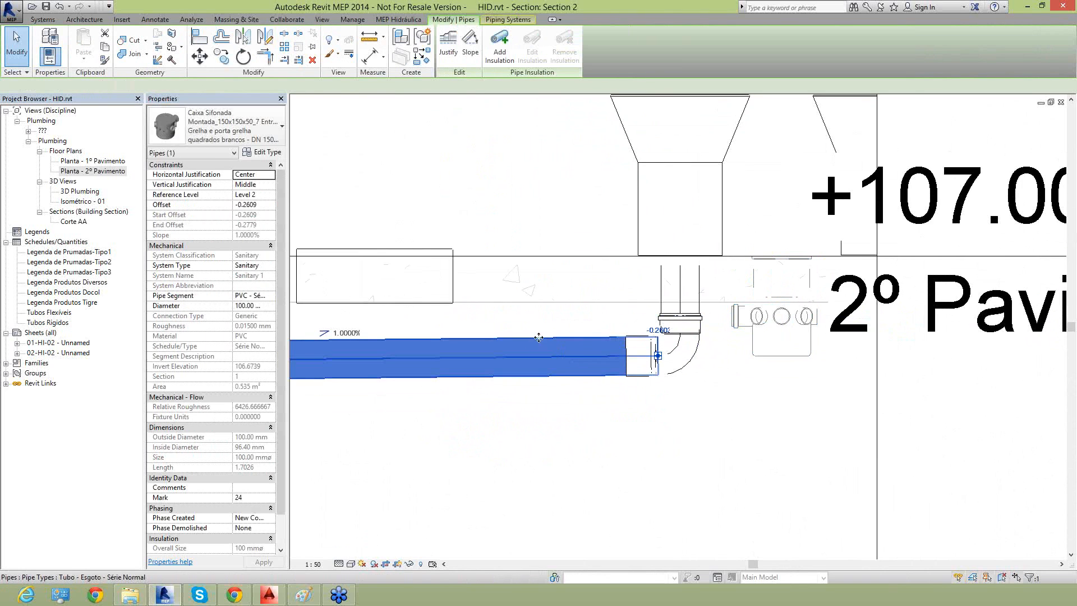
pyautogui.scroll(4, 660, 339)
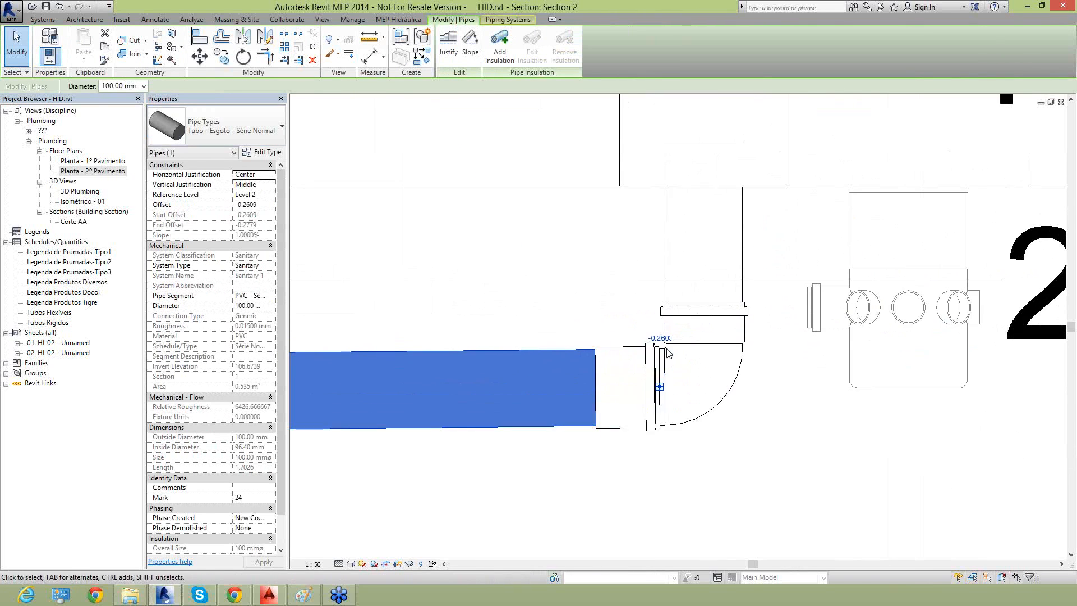
pyautogui.click(815, 321)
pyautogui.click(658, 308)
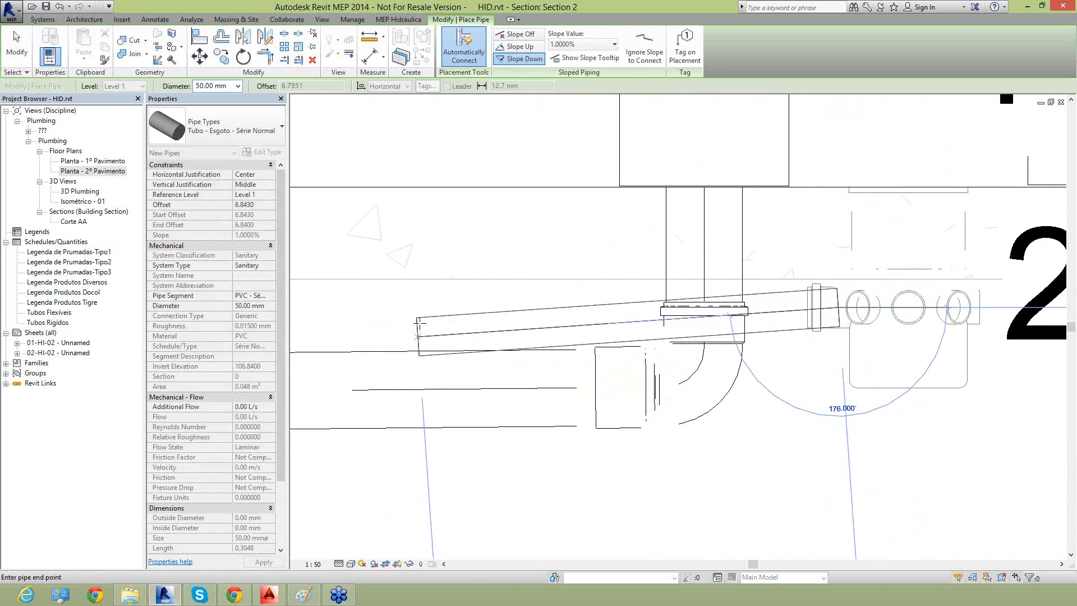
pyautogui.press('Escape')
pyautogui.press('Escape')
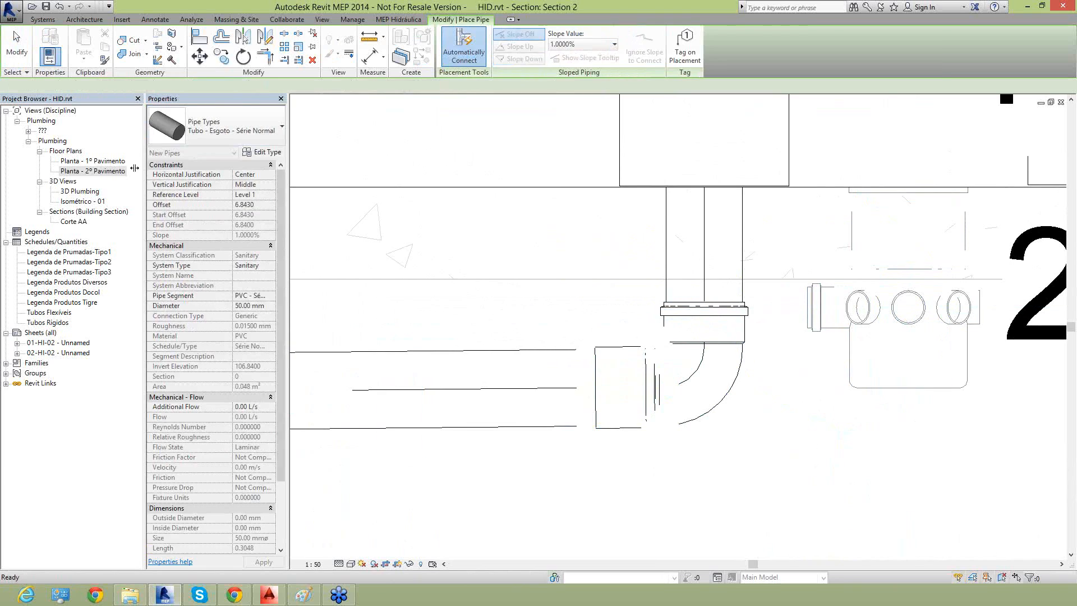
# Return to Planta - 2º Pavimento and start a 50 mm pipe from the siphoned box's outlet, sloping down at 2.0000%
pyautogui.doubleClick(94, 171)
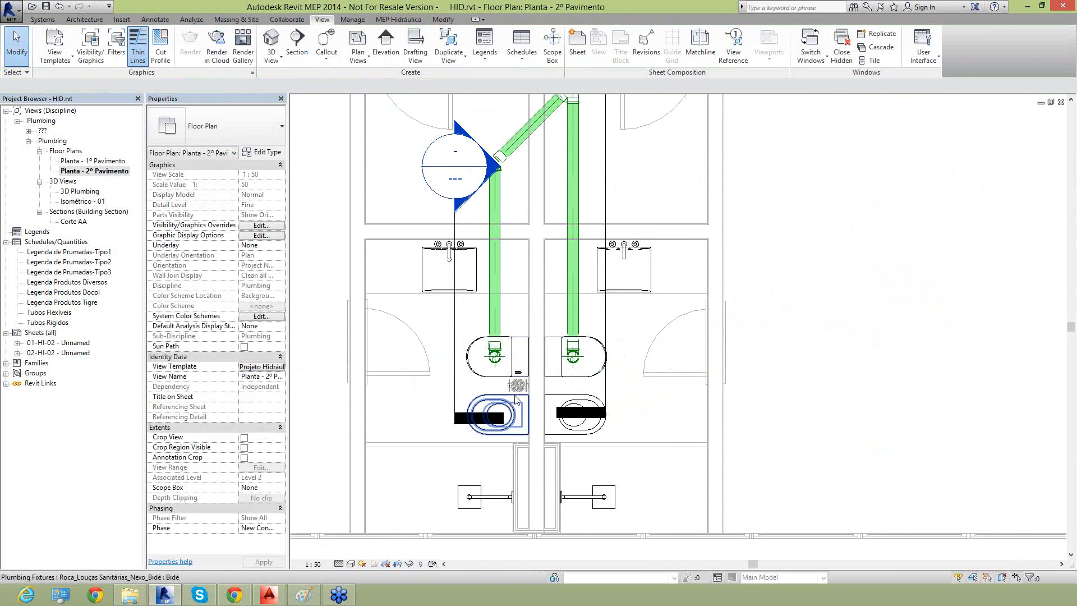
pyautogui.scroll(2, 506, 396)
pyautogui.click(517, 385)
pyautogui.click(524, 320)
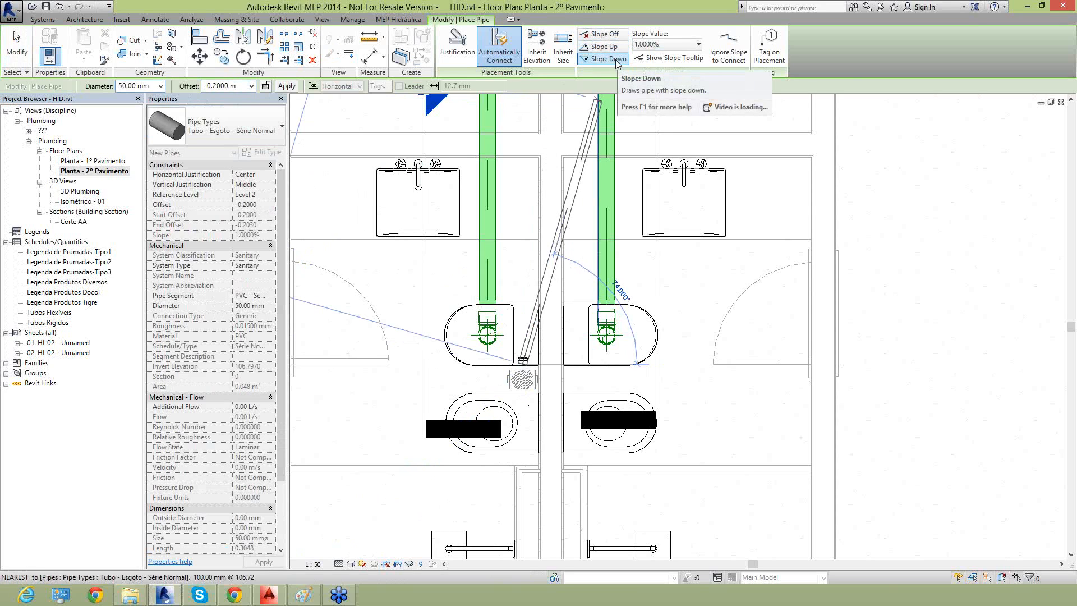
pyautogui.click(662, 45)
pyautogui.click(659, 86)
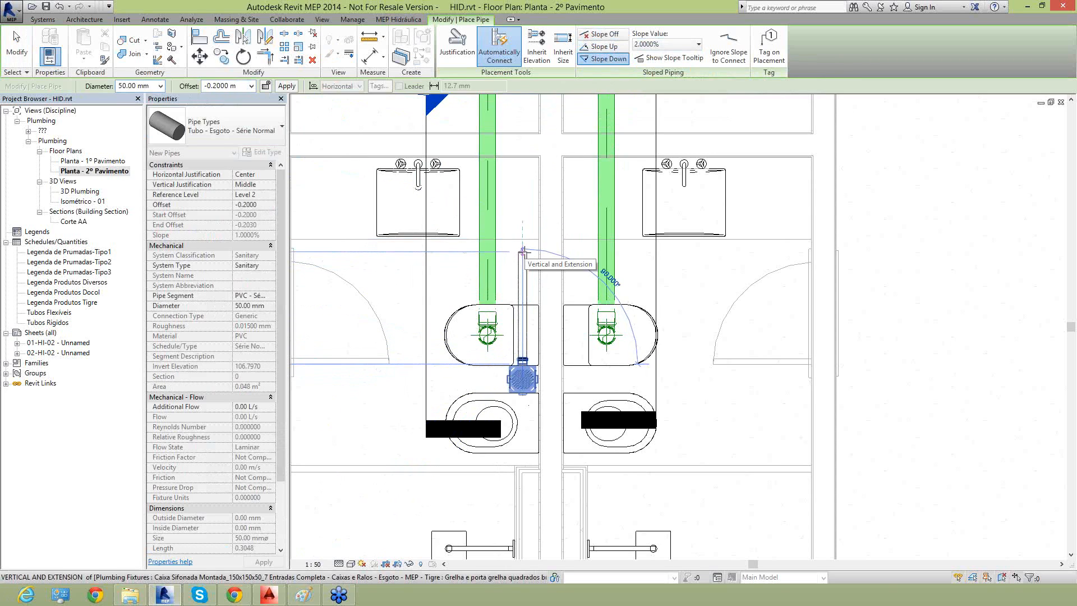
# Route the 50 mm pipe from the floor drain up and at 45° into the toilet's 100 mm branch, ignoring slope to connect
pyautogui.click(508, 218)
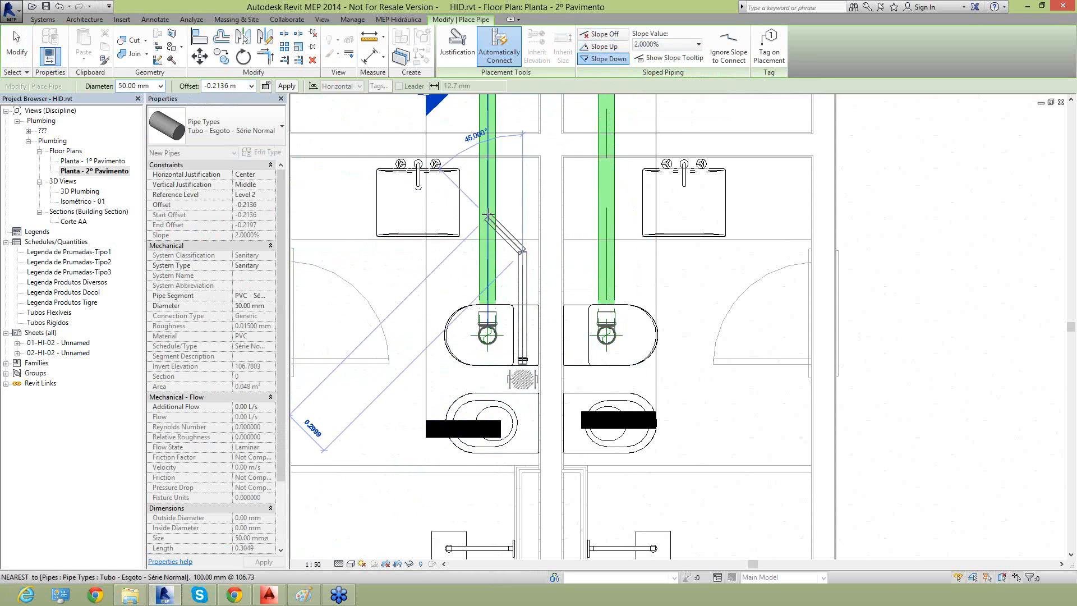
pyautogui.click(729, 48)
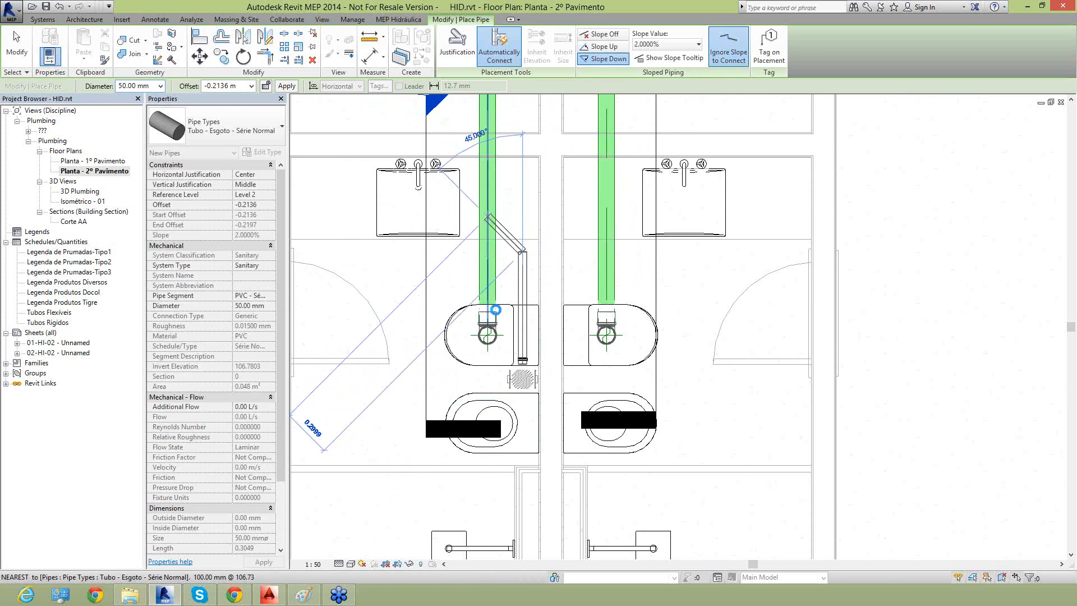
pyautogui.click(495, 307)
pyautogui.press('Escape')
pyautogui.press('Escape')
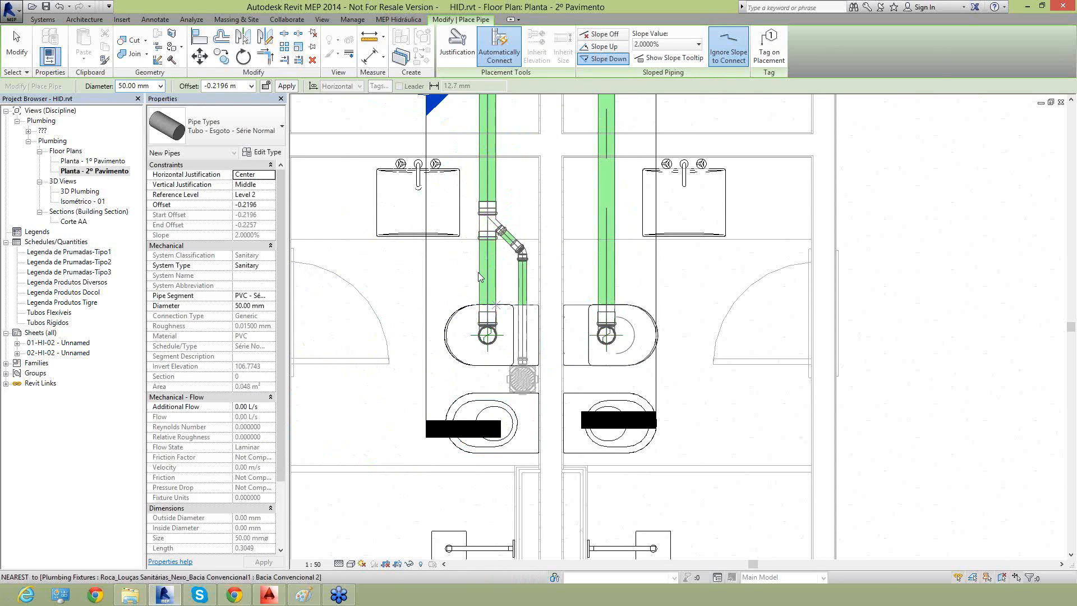
# Examine the floor drain's new branch connection and the pipe connectors of the left bathroom's washbasin
pyautogui.scroll(4, 494, 236)
pyautogui.click(515, 269)
pyautogui.scroll(-5, 514, 268)
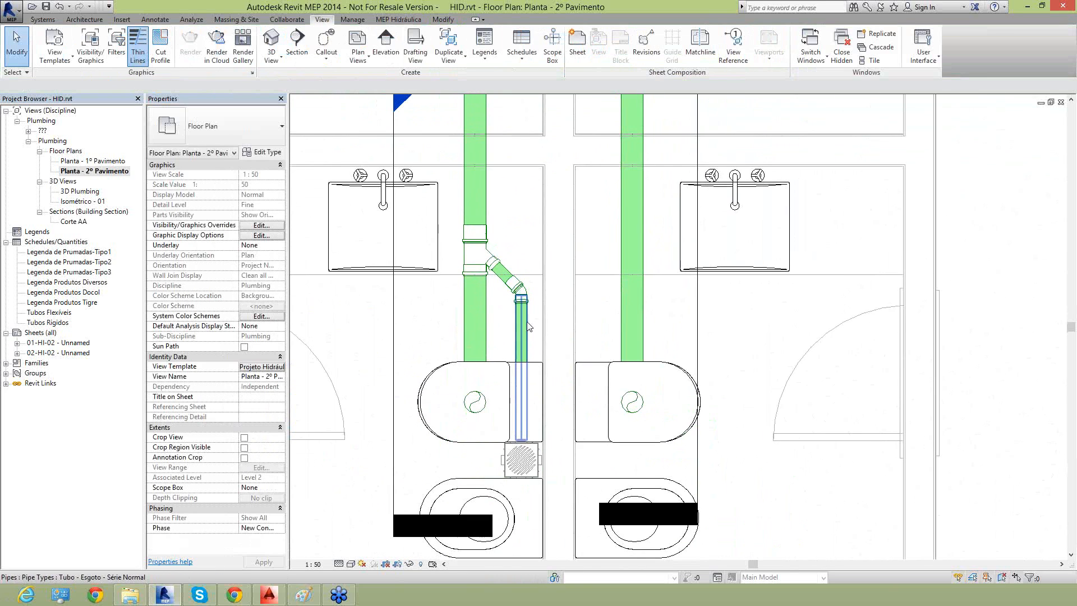
pyautogui.moveTo(515, 398); pyautogui.dragTo(521, 344, button='middle')
pyautogui.moveTo(526, 408); pyautogui.dragTo(529, 377, button='middle')
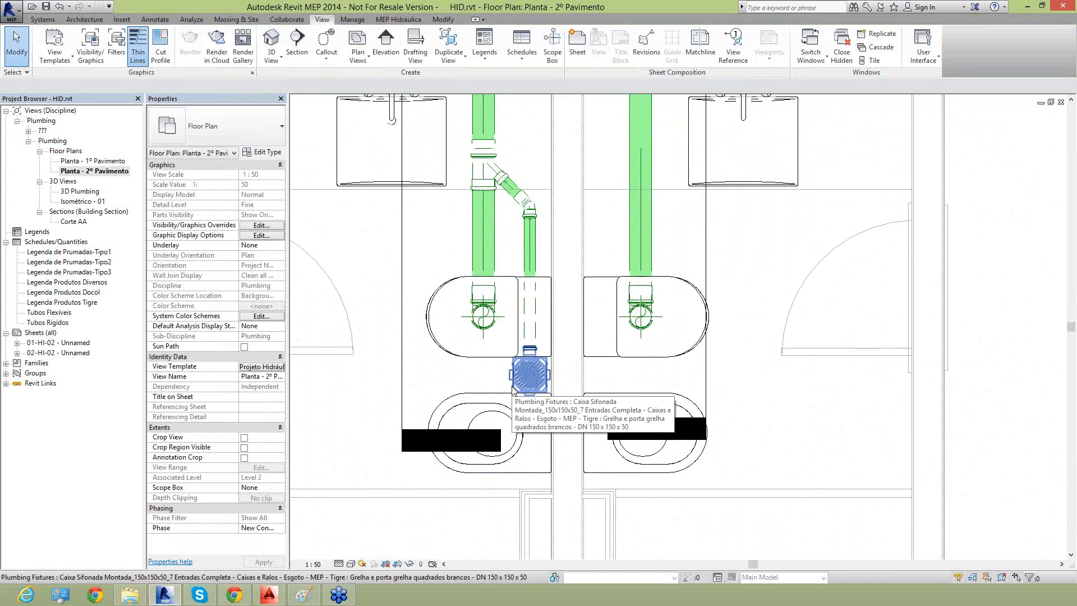
pyautogui.moveTo(514, 393); pyautogui.dragTo(538, 275, button='middle')
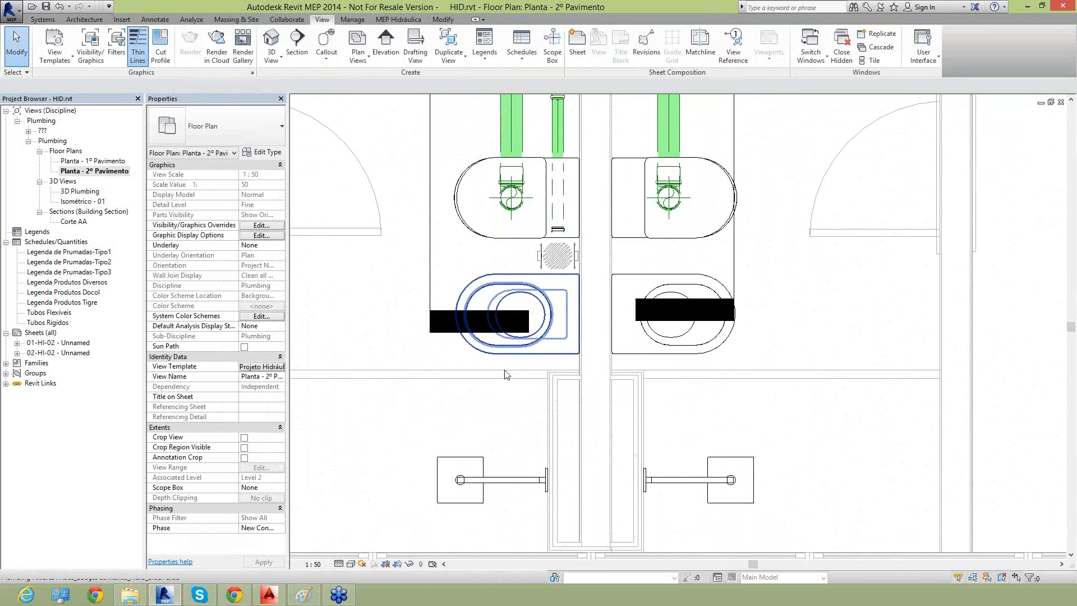
pyautogui.scroll(-2, 533, 387)
pyautogui.moveTo(529, 361); pyautogui.dragTo(533, 491, button='middle')
pyautogui.click(506, 224)
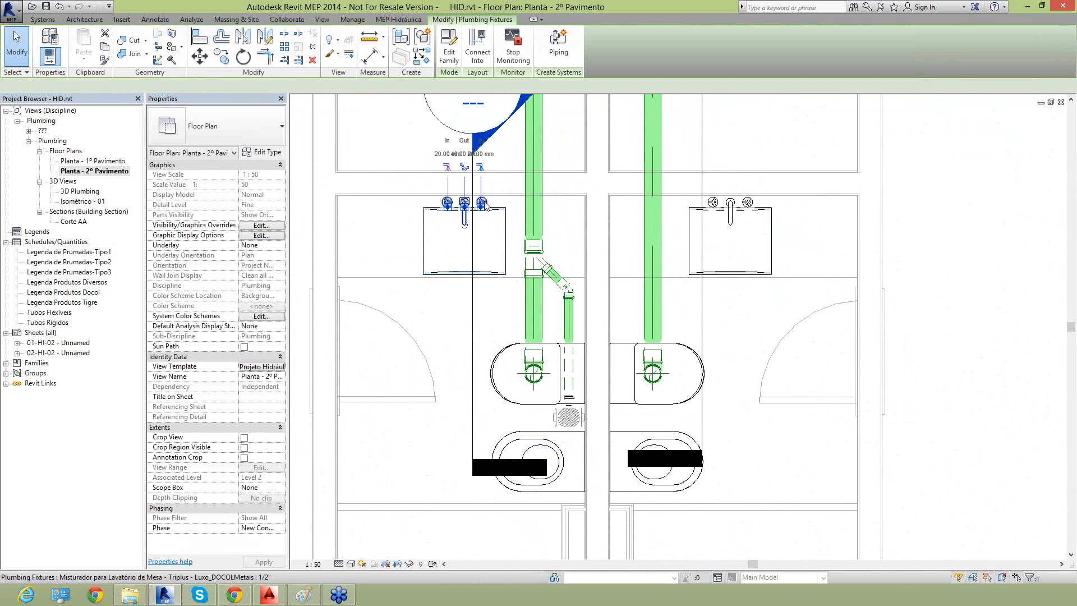
pyautogui.scroll(1, 464, 224)
pyautogui.scroll(1, 464, 225)
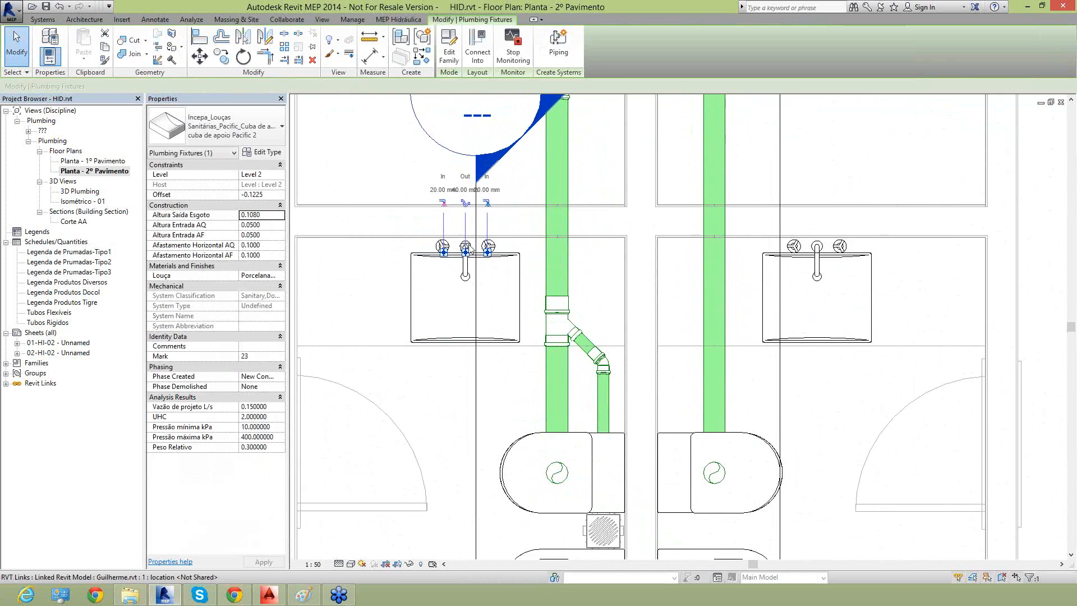
pyautogui.scroll(-1, 482, 244)
pyautogui.click(466, 382)
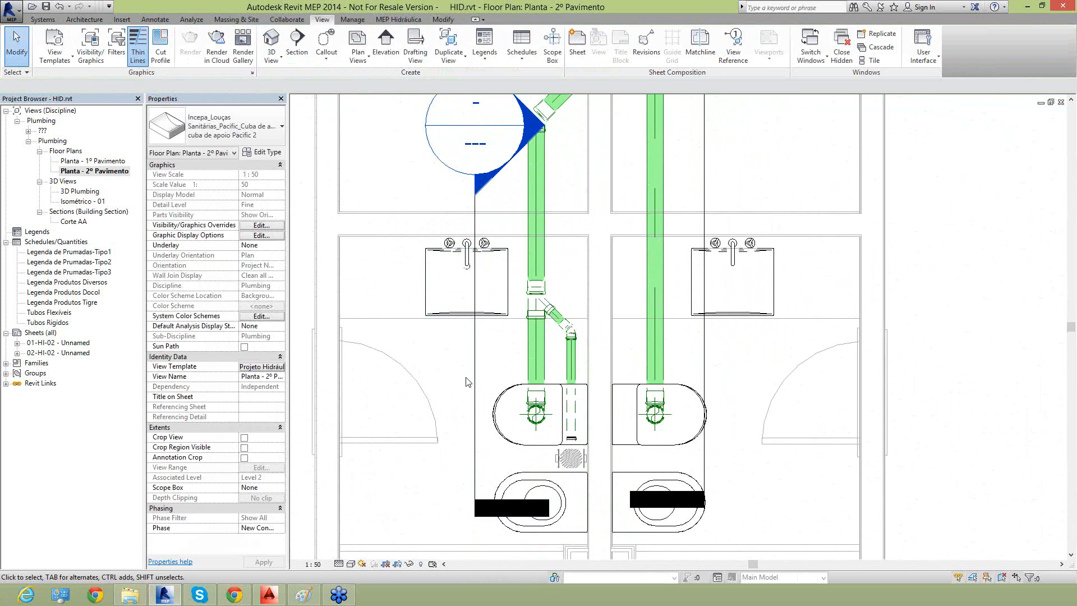
# Draw a 40 mm pipe sloping up 2% from the floor drain's inlet, turning 45°, then running straight into the wall behind the washbasin
pyautogui.click(543, 453)
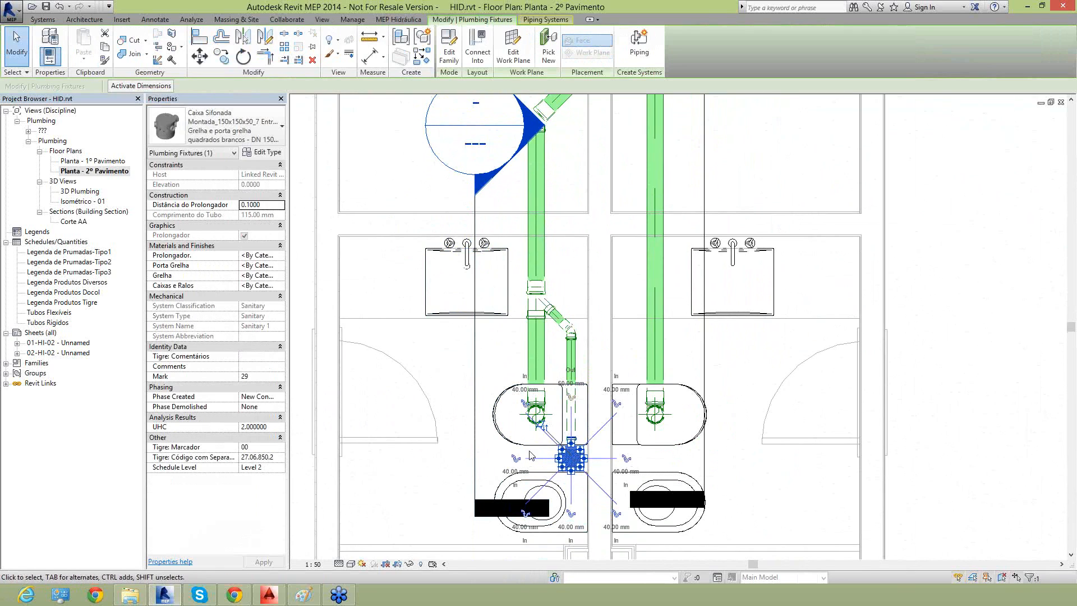
pyautogui.click(518, 460)
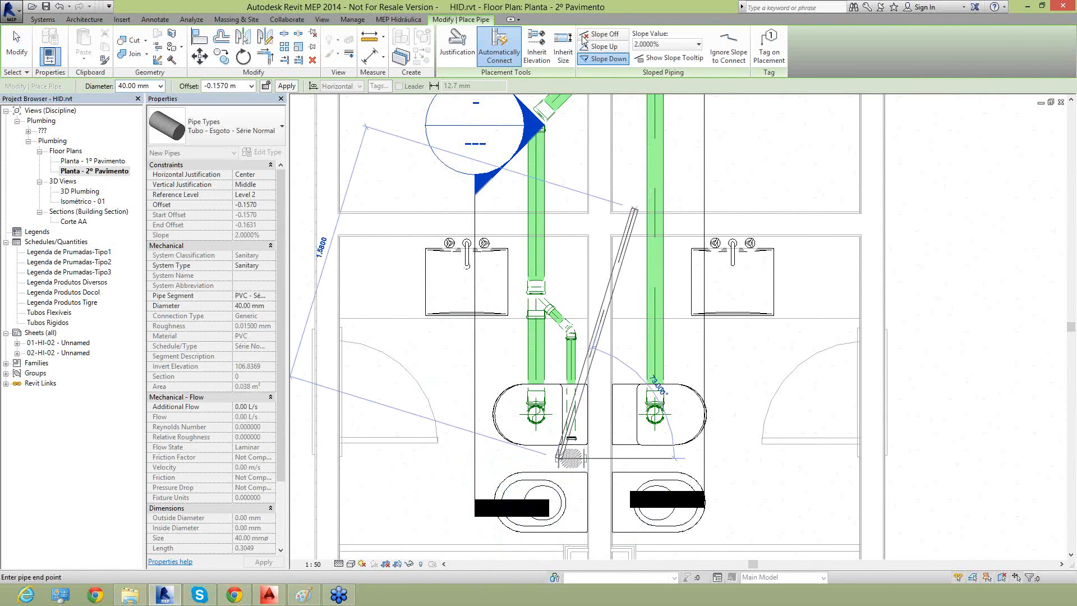
pyautogui.click(599, 48)
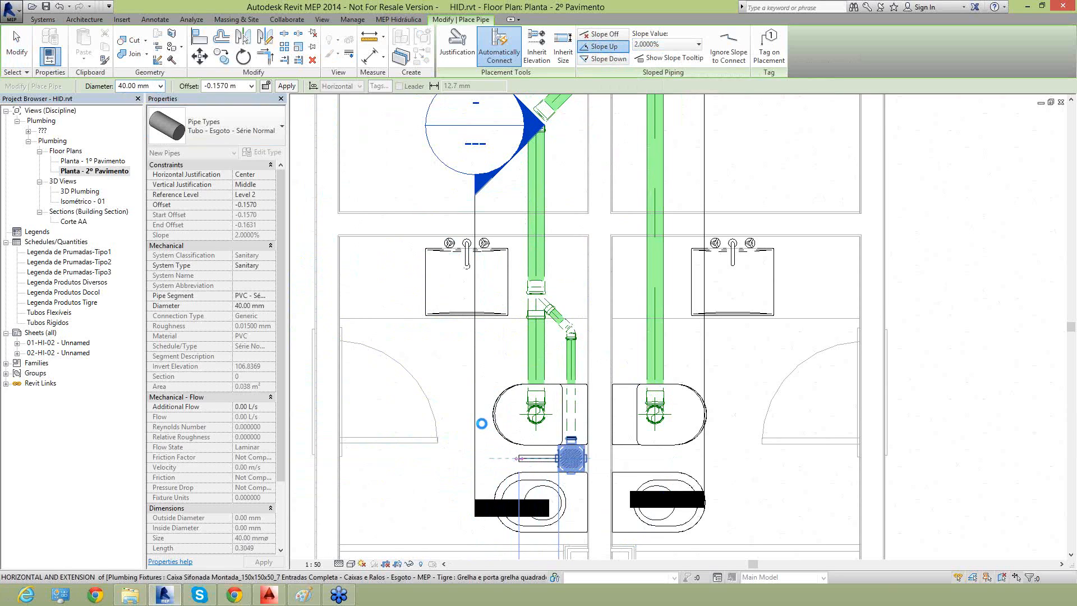
pyautogui.click(478, 421)
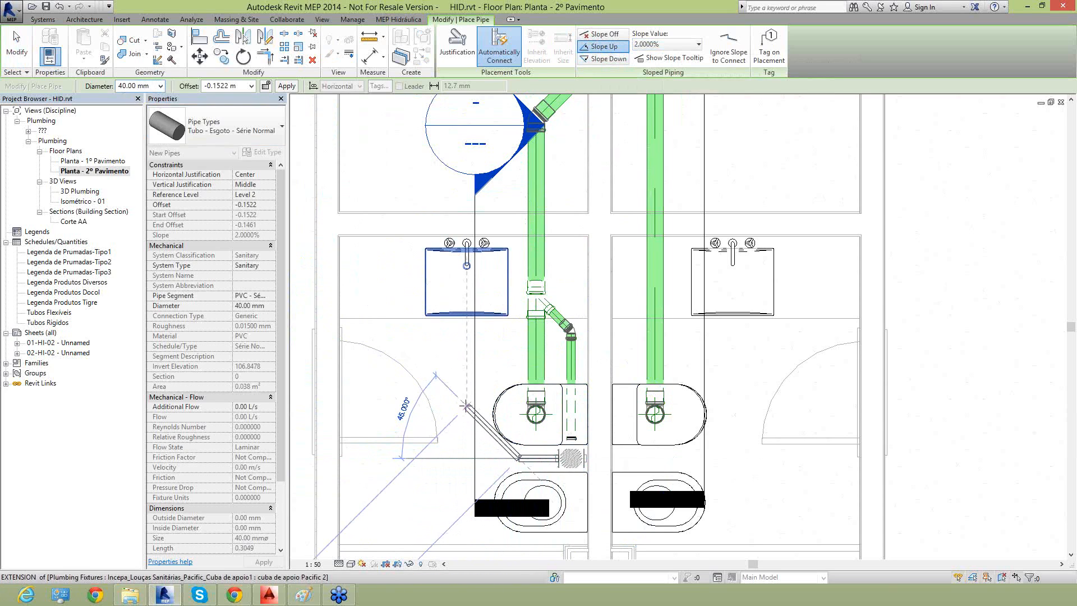
pyautogui.click(466, 405)
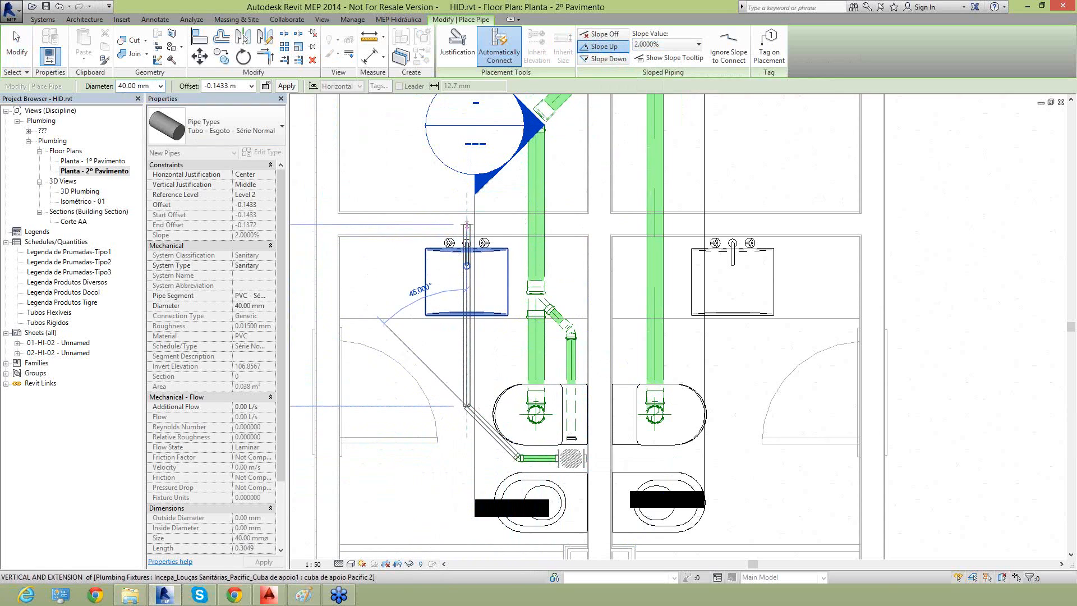
pyautogui.click(467, 225)
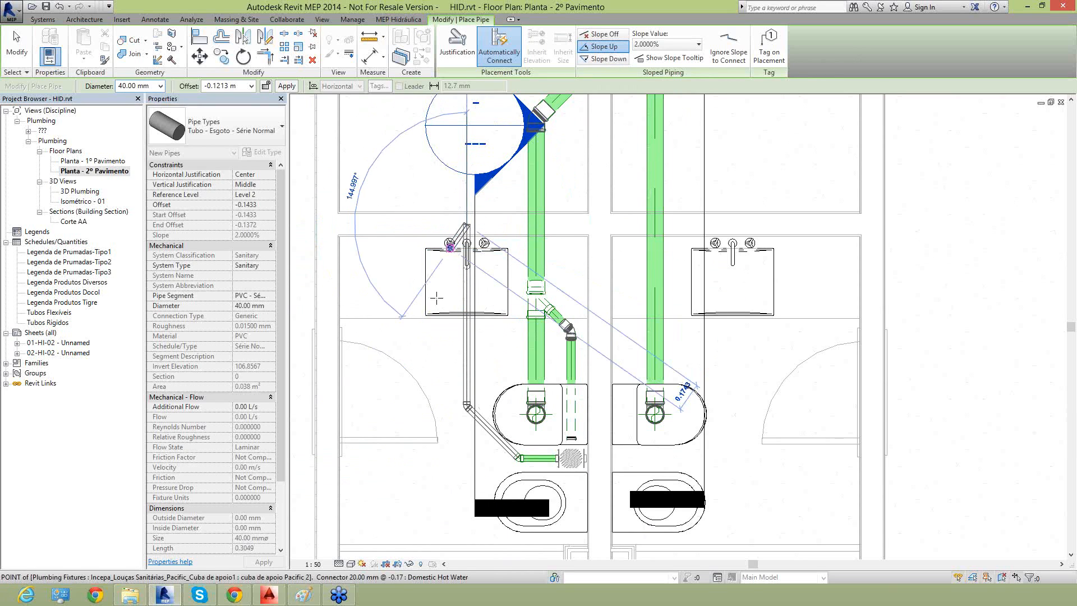
pyautogui.click(450, 249)
pyautogui.press('Escape')
pyautogui.press('Escape')
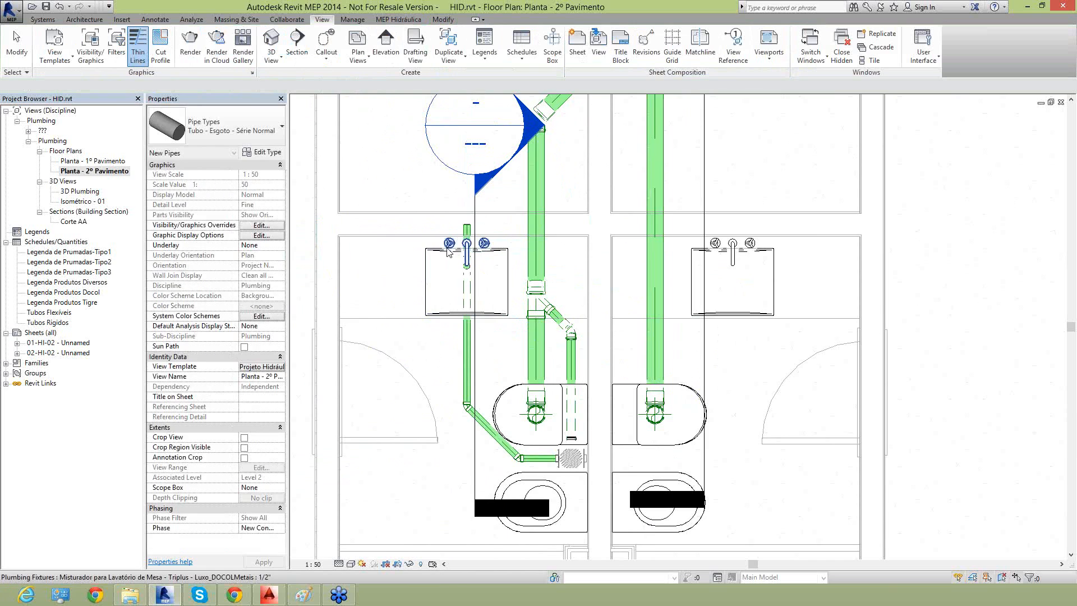
# Try to join the washbasin's 40 mm outlet to the end of the wall pipe with slope turned off
pyautogui.scroll(4, 479, 250)
pyautogui.click(513, 279)
pyautogui.moveTo(525, 312); pyautogui.dragTo(558, 390, button='middle')
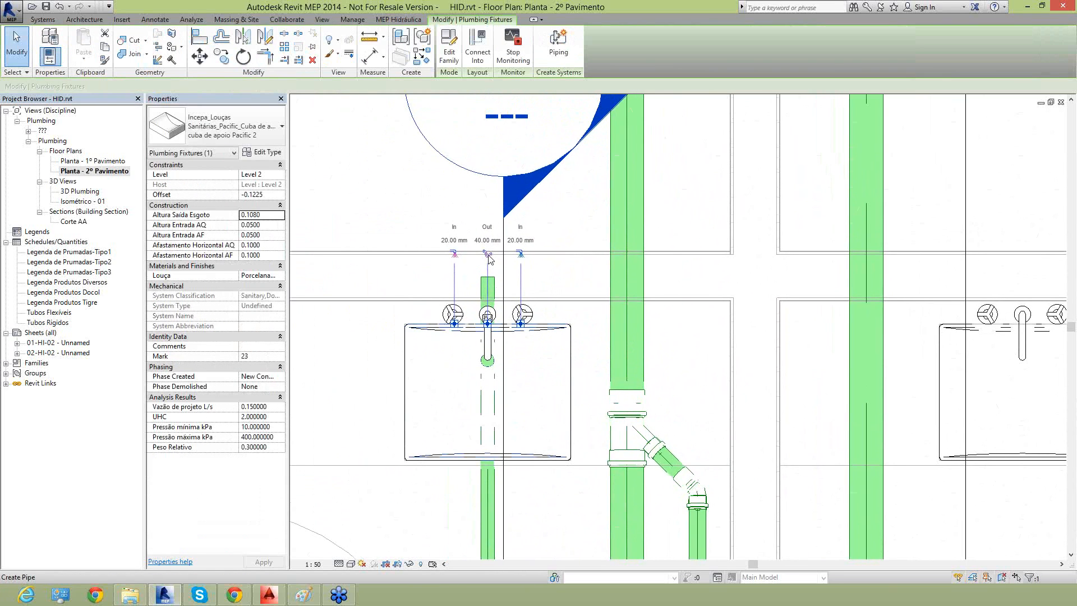
pyautogui.click(488, 254)
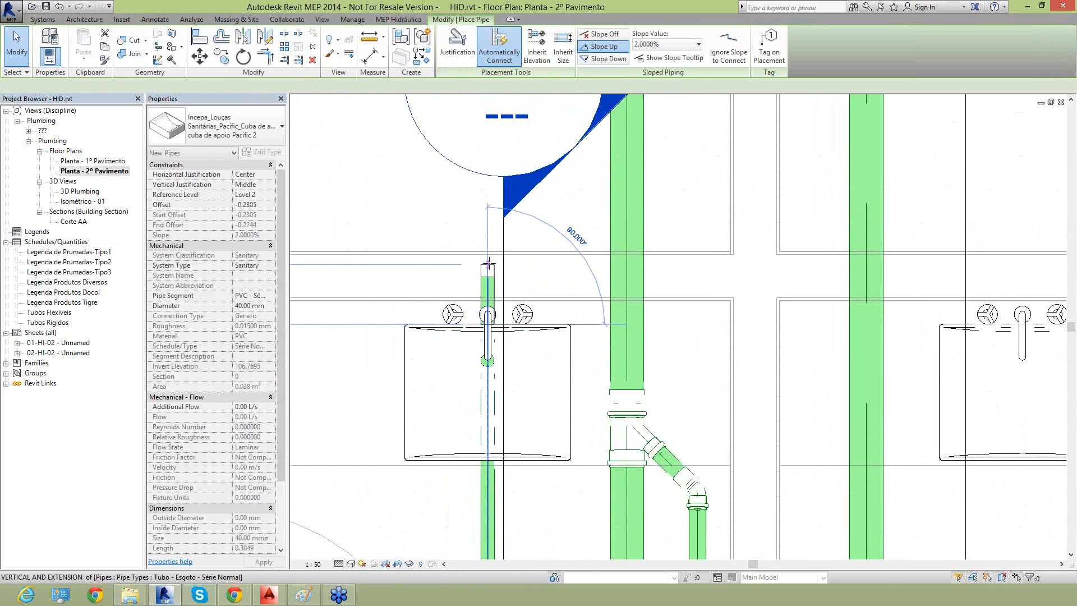
pyautogui.click(602, 35)
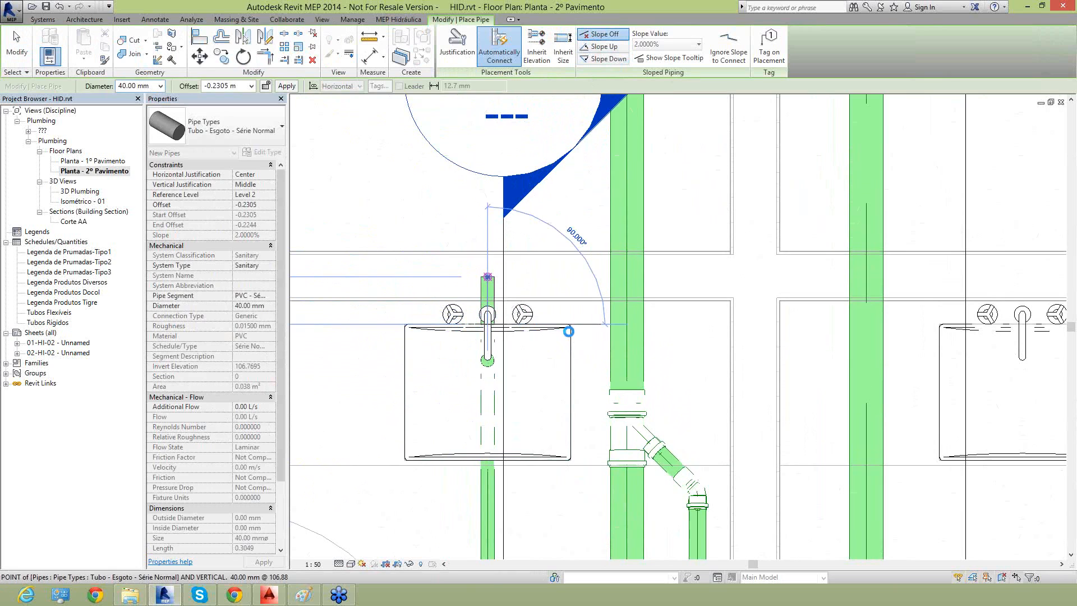
pyautogui.click(568, 331)
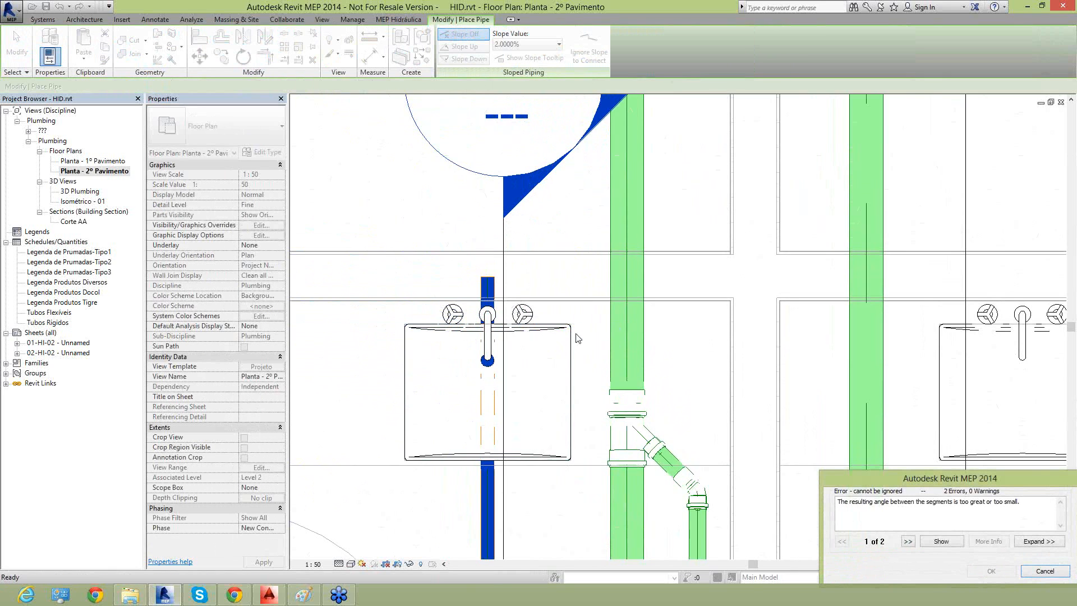
pyautogui.press('Escape')
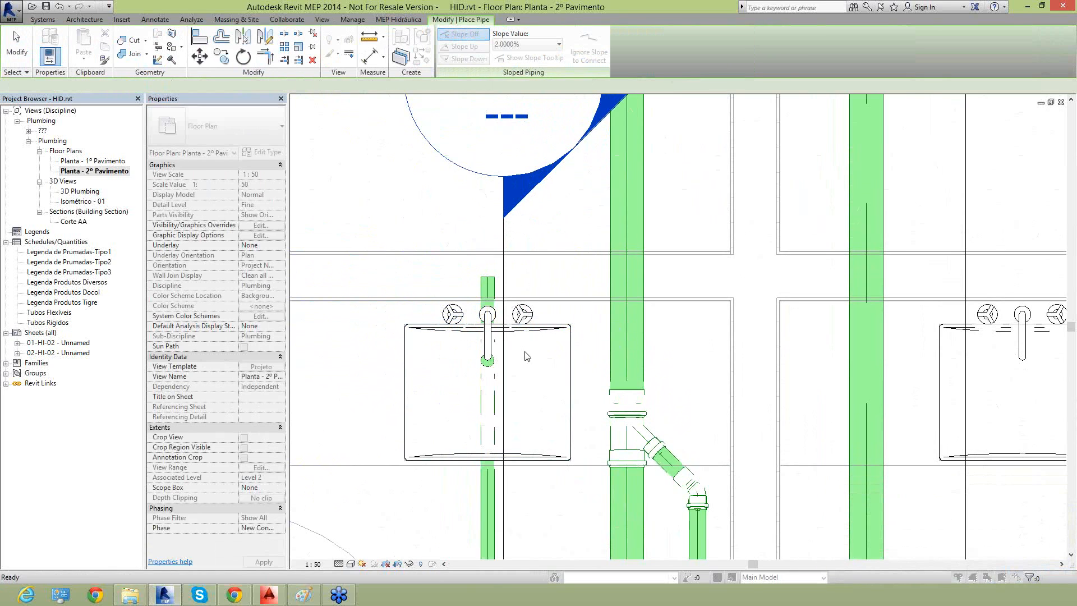
pyautogui.press('Escape')
# Retry the flat pipe connection from the washbasin's outlet to the open pipe end in the wall
pyautogui.click(527, 328)
pyautogui.click(487, 276)
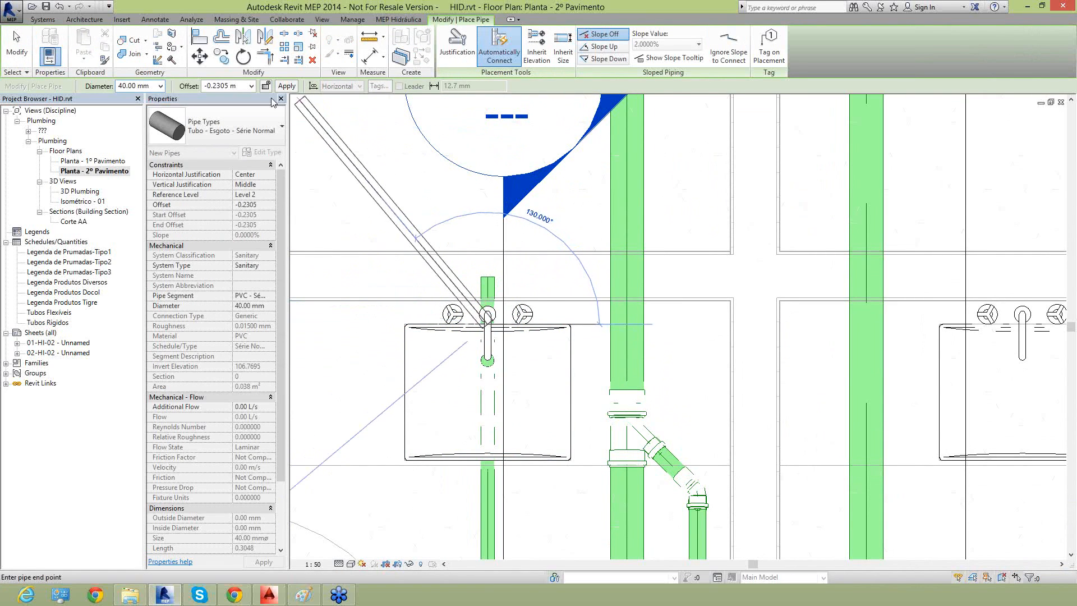
pyautogui.press('Escape')
pyautogui.press('Escape')
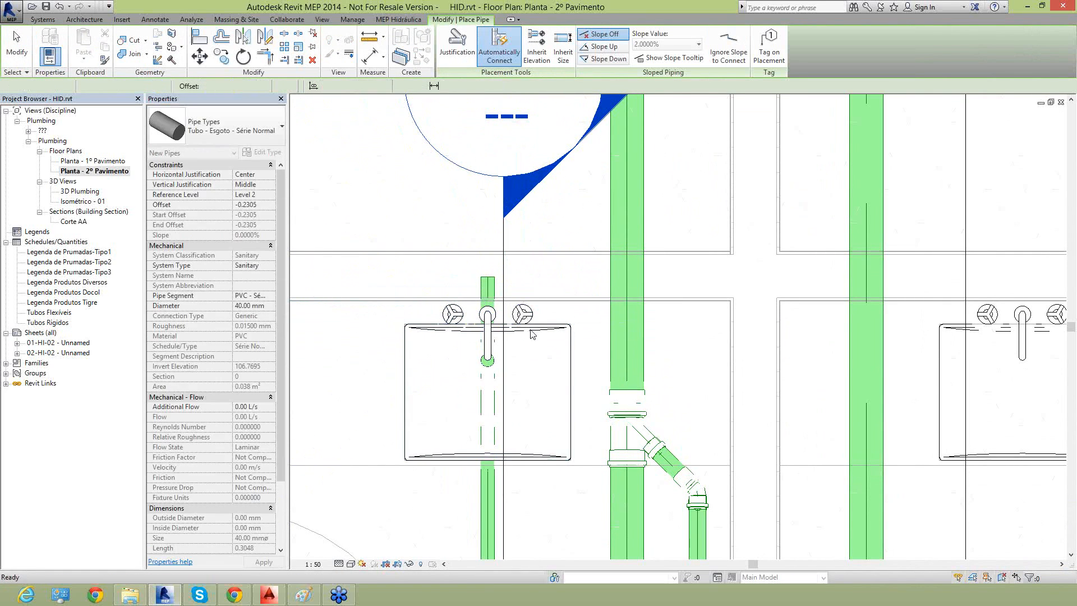
pyautogui.click(535, 330)
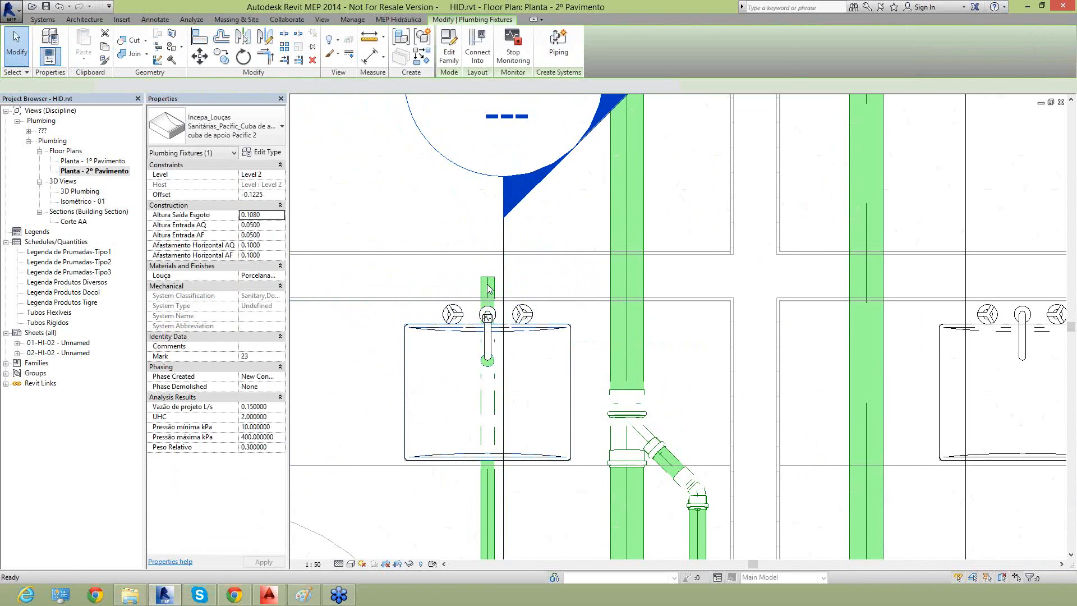
pyautogui.click(487, 254)
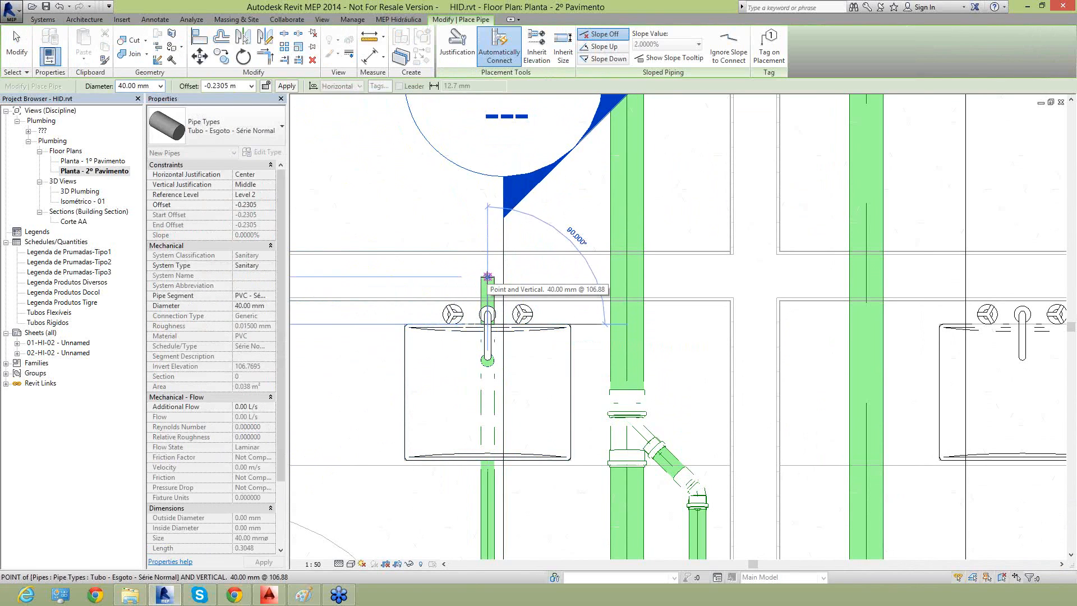
pyautogui.click(488, 276)
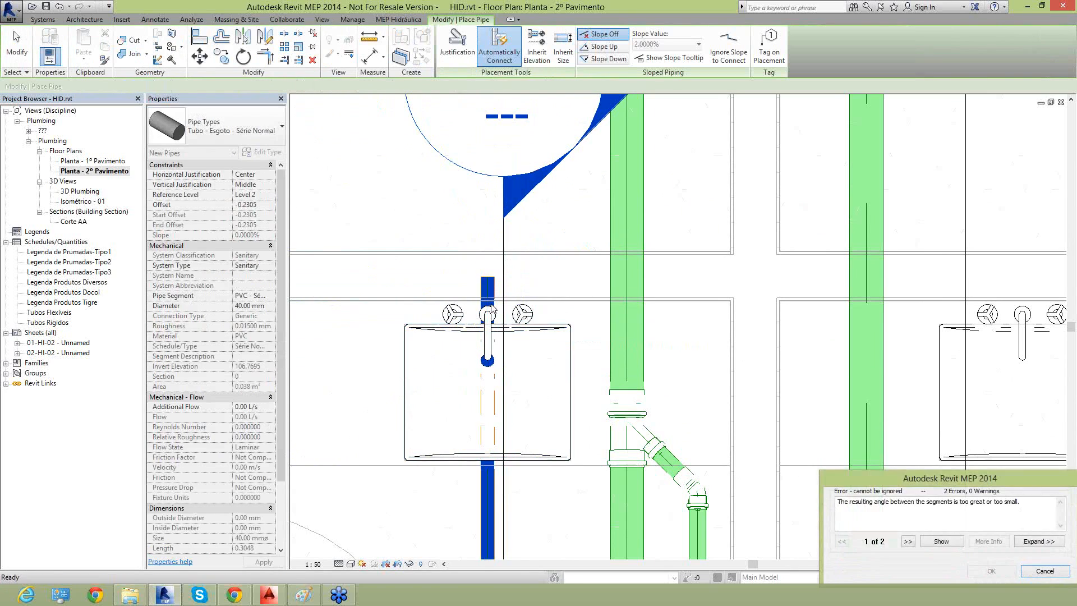
pyautogui.scroll(-2, 516, 289)
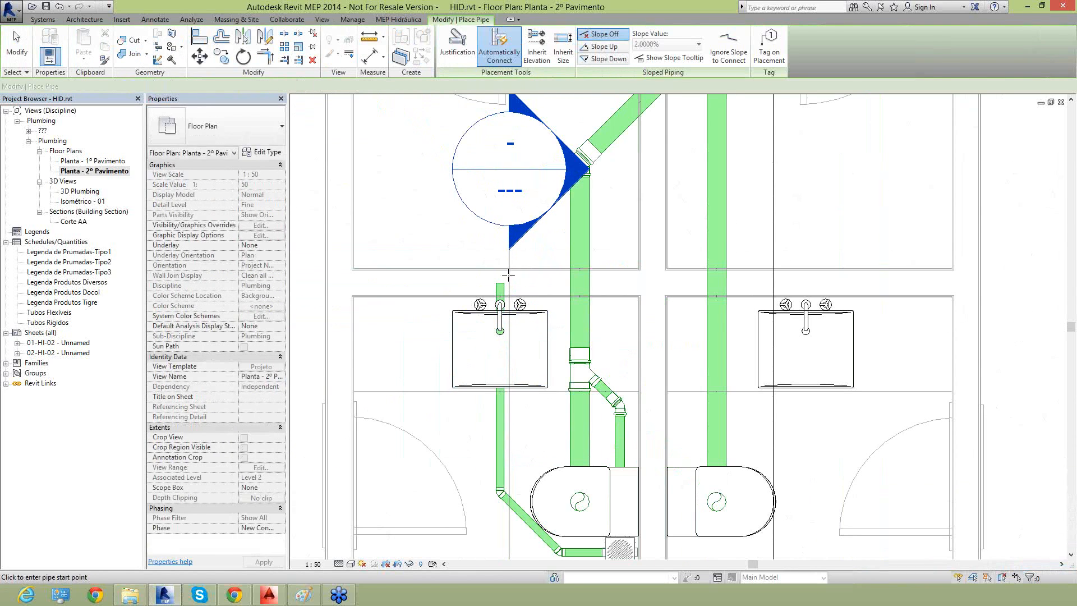
pyautogui.press('Escape')
pyautogui.press('Escape')
# Move the section line to the other side of the washbasin's drain pipe and open its section view at the washbasin
pyautogui.moveTo(509, 279); pyautogui.dragTo(462, 276)
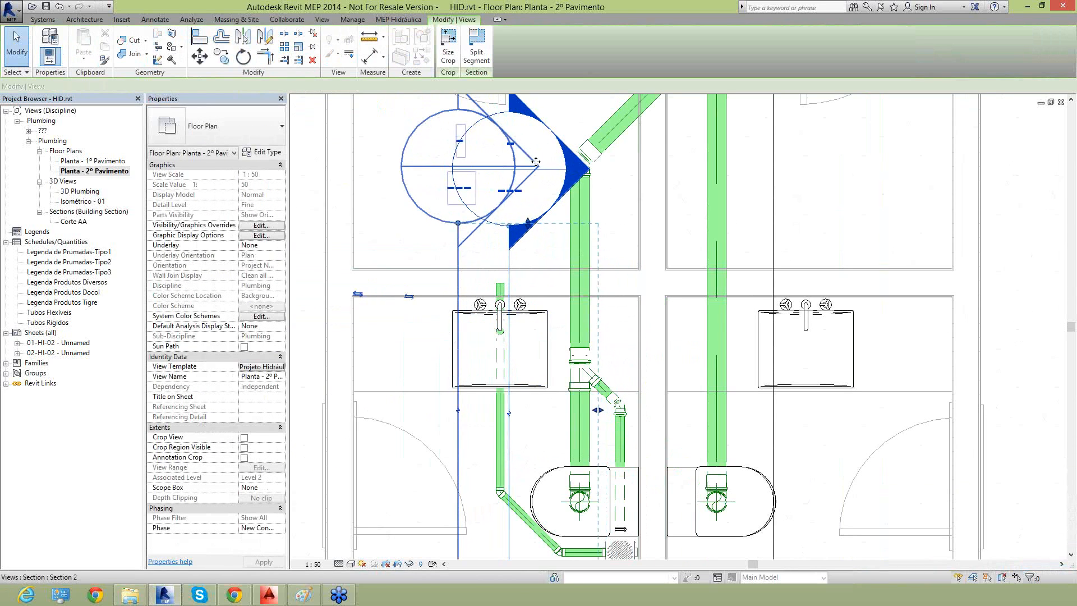
pyautogui.doubleClick(527, 171)
pyautogui.scroll(-4, 571, 421)
pyautogui.moveTo(571, 421); pyautogui.dragTo(583, 465, button='middle')
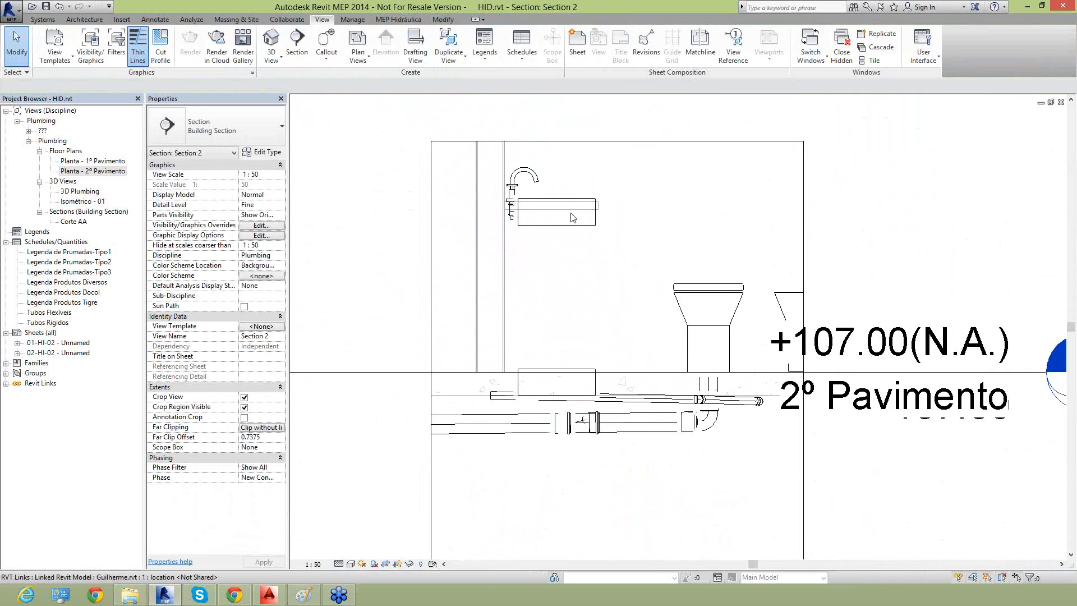
pyautogui.scroll(3, 555, 205)
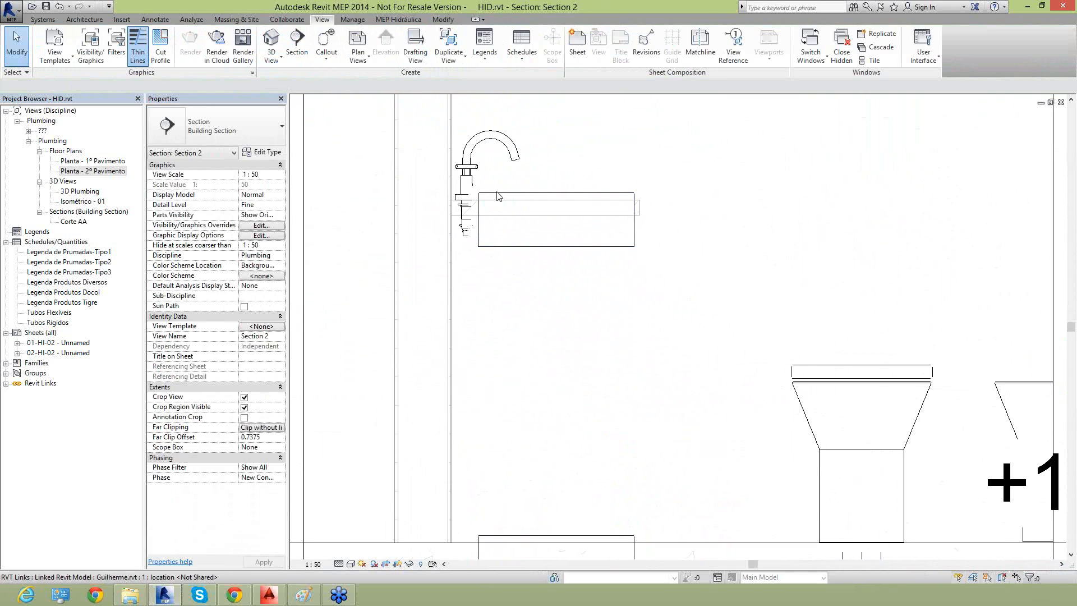
pyautogui.click(495, 202)
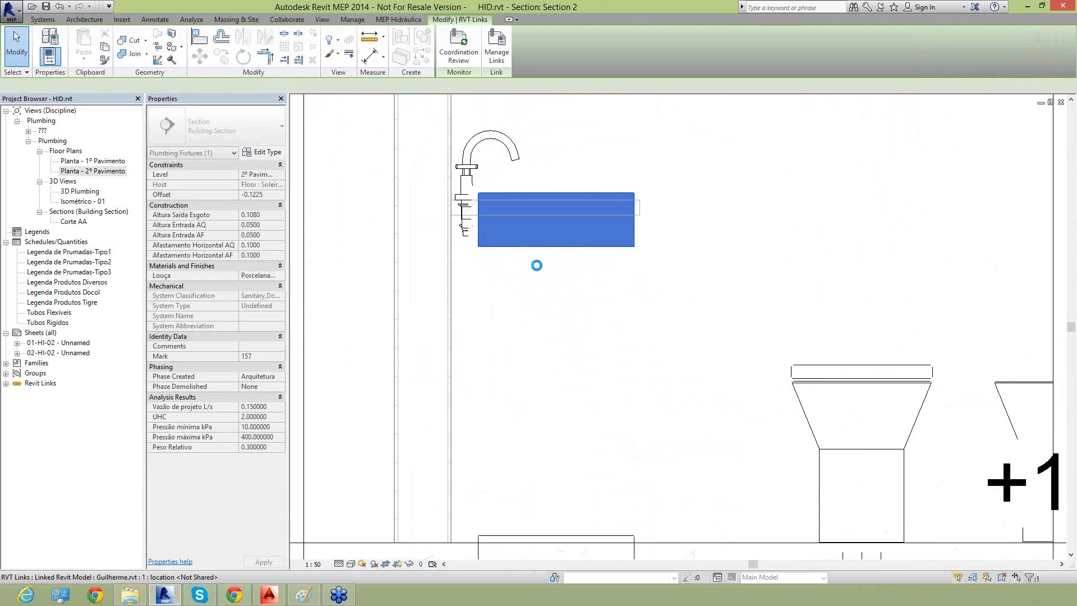
pyautogui.scroll(-3, 539, 268)
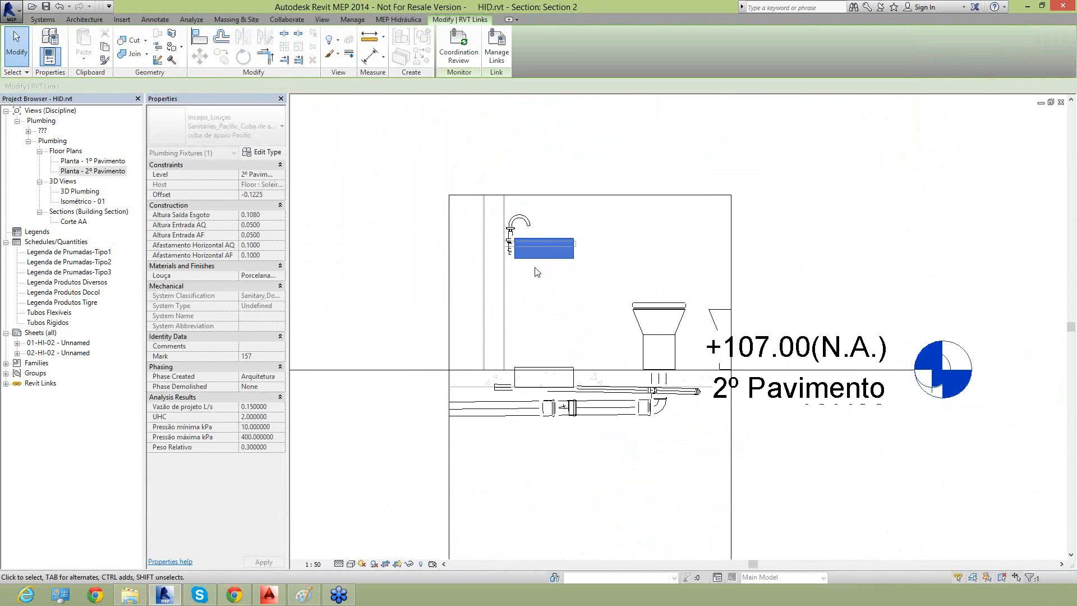
# Draw a vertical 40 mm pipe from the sloped pipe's open end up inside the wall to just below the washbasin
pyautogui.click(495, 387)
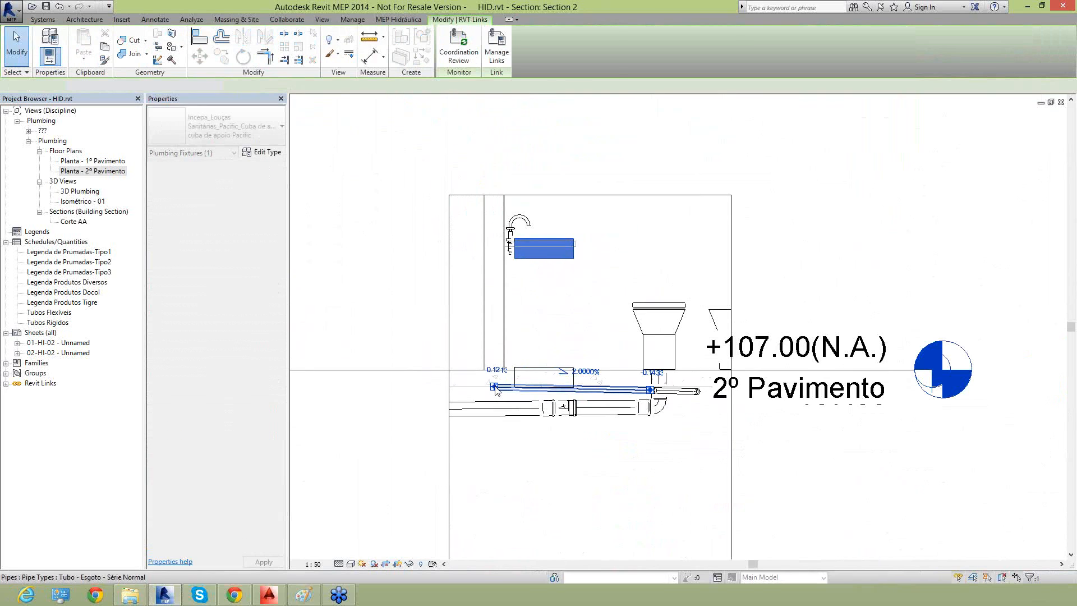
pyautogui.rightClick(495, 387)
pyautogui.click(549, 144)
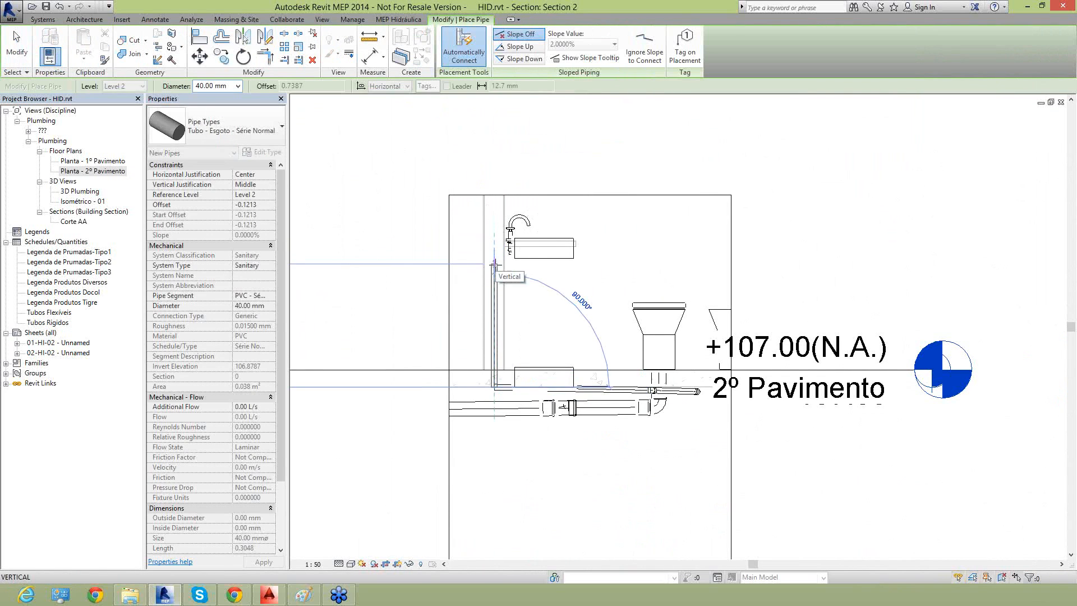
pyautogui.click(474, 335)
pyautogui.press('Escape')
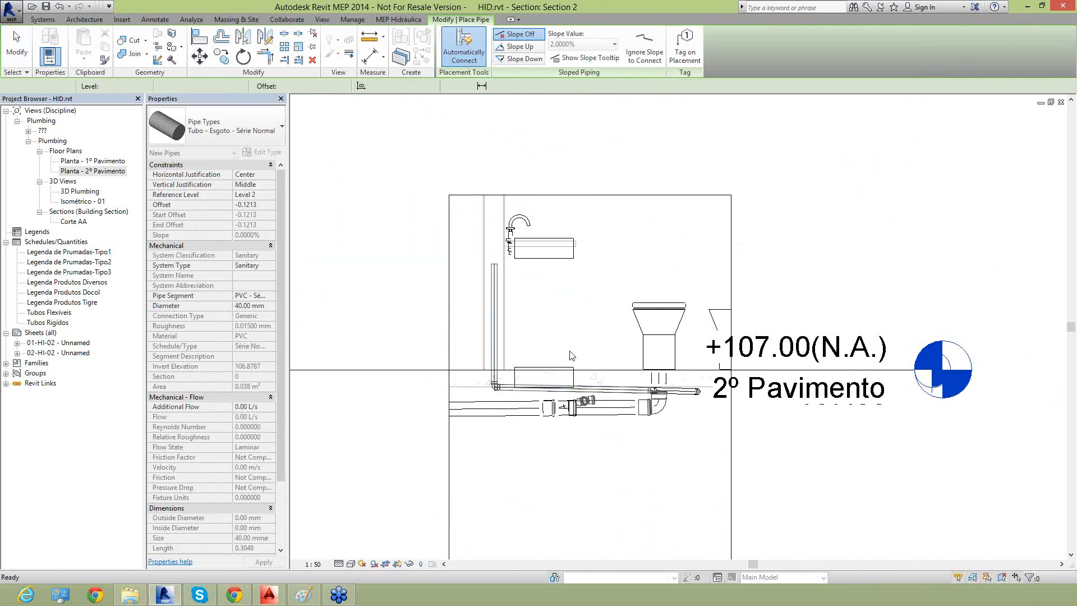
# Draw a 40 mm pipe in the second-floor plan from the washbasin's outlet to the vertical wall pipe at offset 0.4000 m
pyautogui.press('Escape')
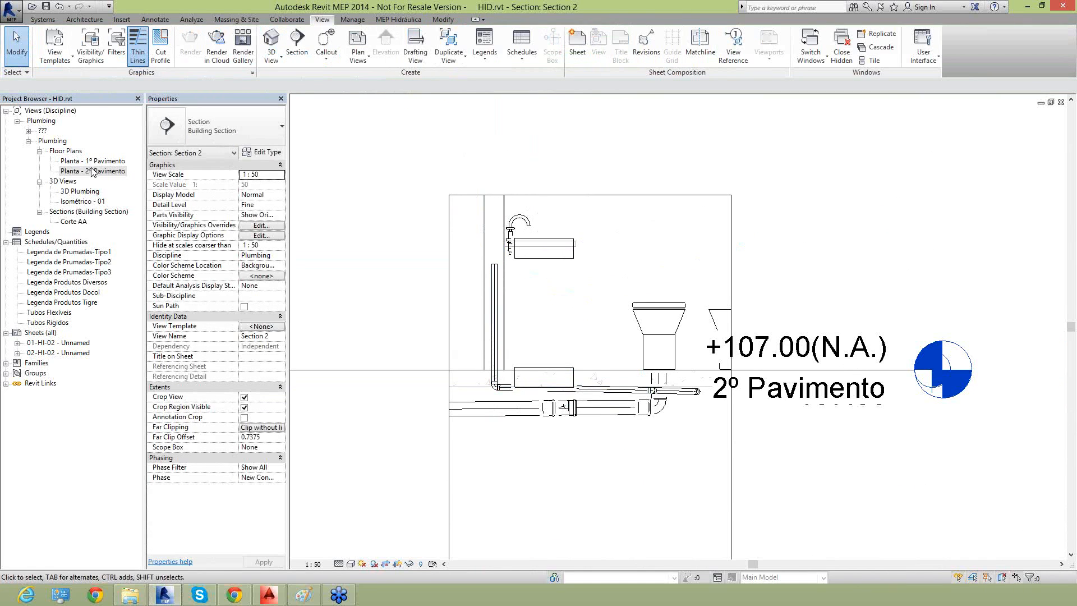
pyautogui.doubleClick(92, 171)
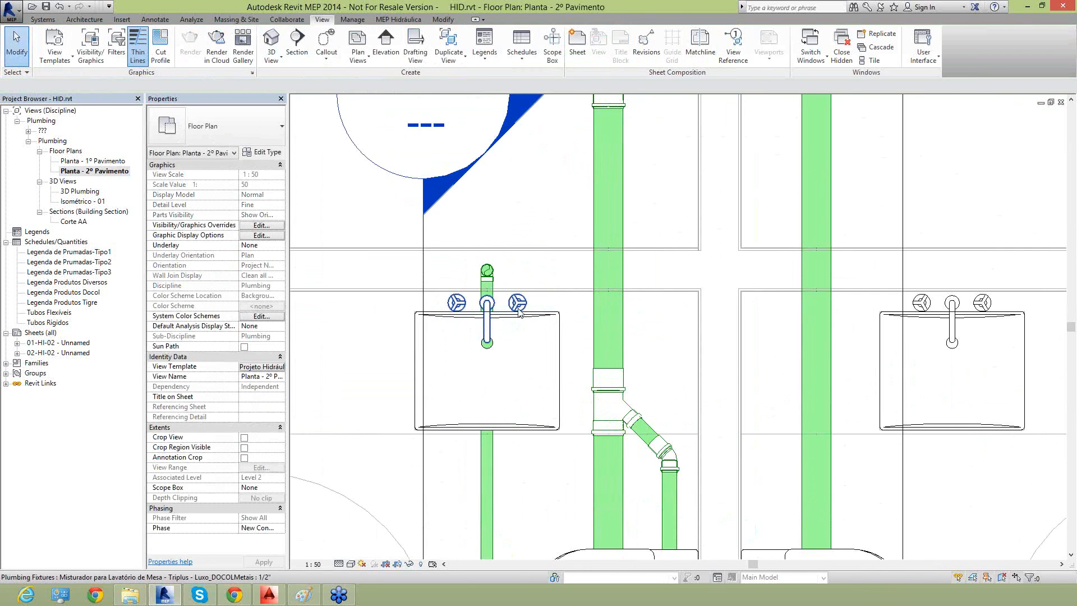
pyautogui.click(543, 326)
pyautogui.scroll(3, 485, 255)
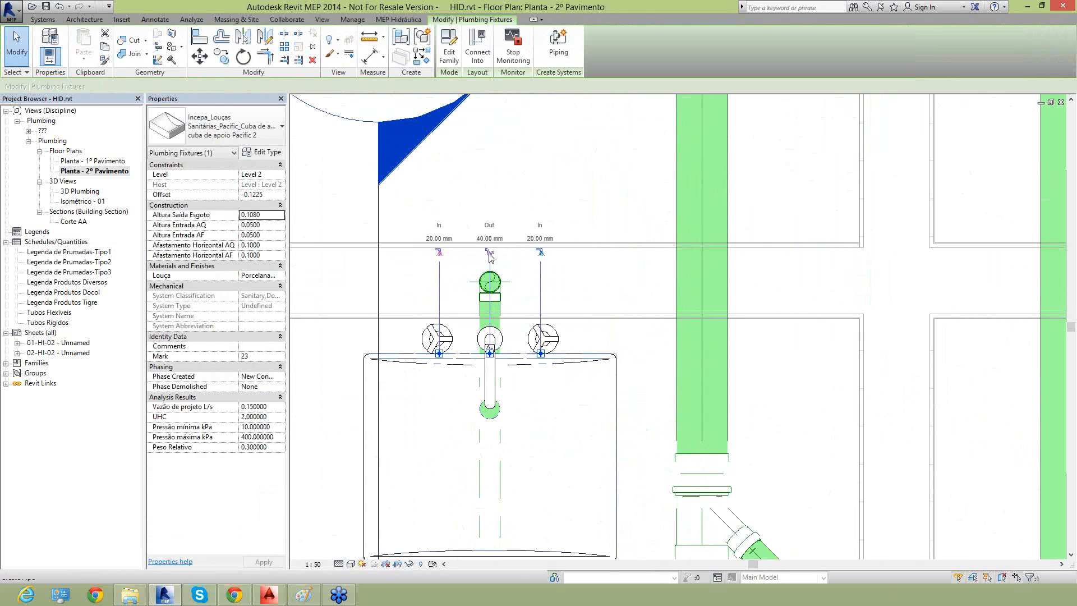
pyautogui.click(490, 254)
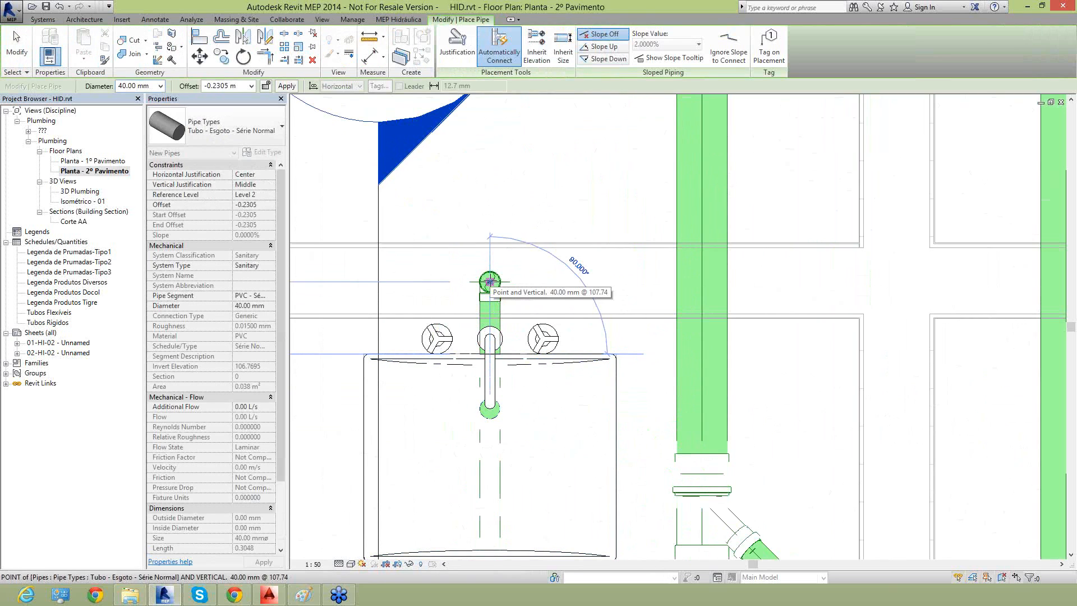
pyautogui.click(251, 86)
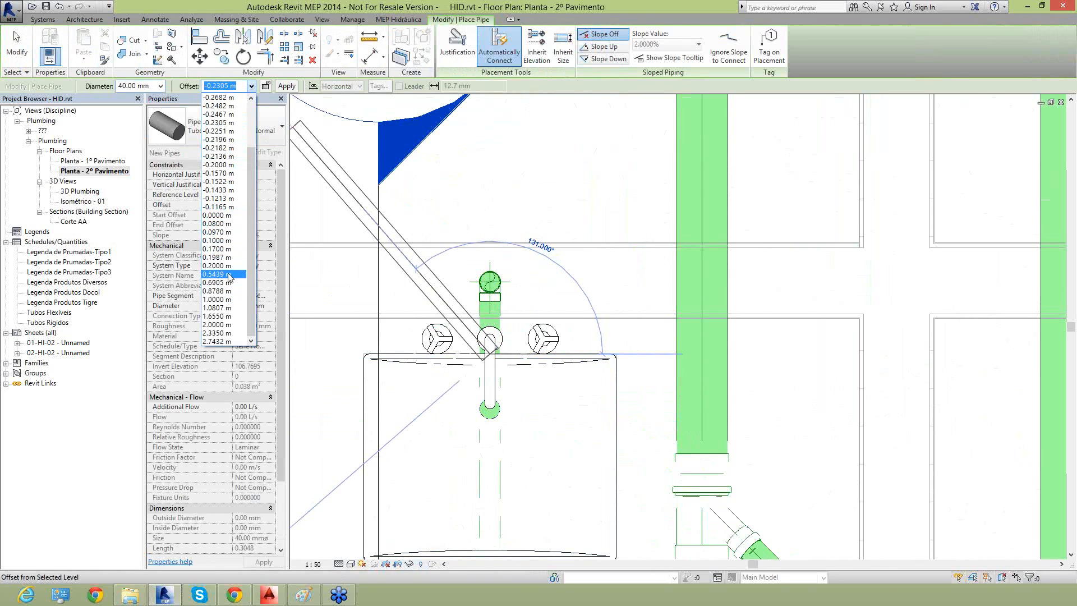
pyautogui.click(240, 86)
pyautogui.write('000')
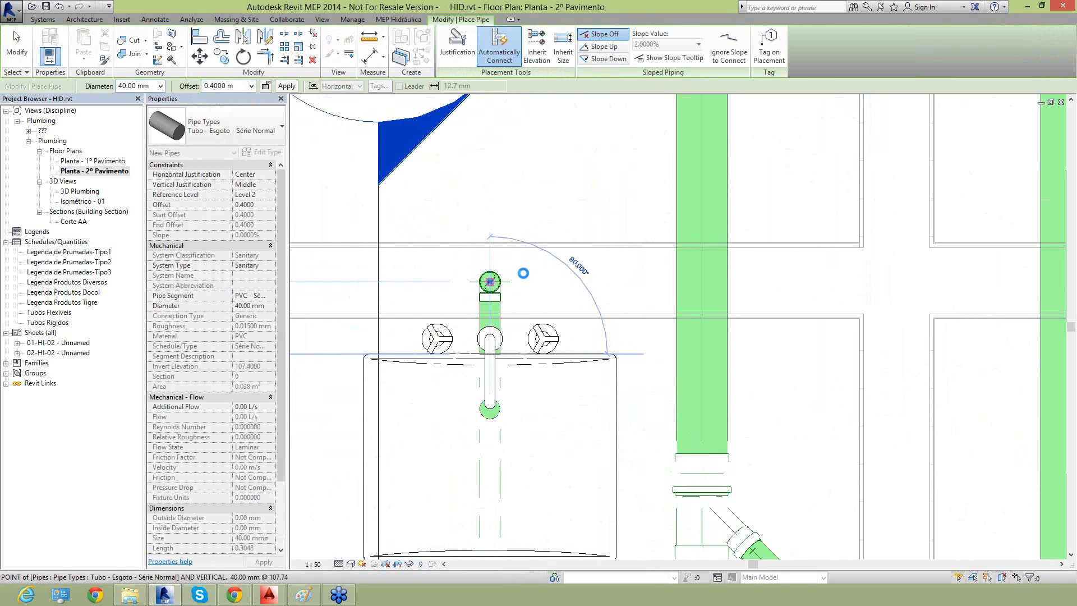
pyautogui.press('Escape')
pyautogui.press('Escape')
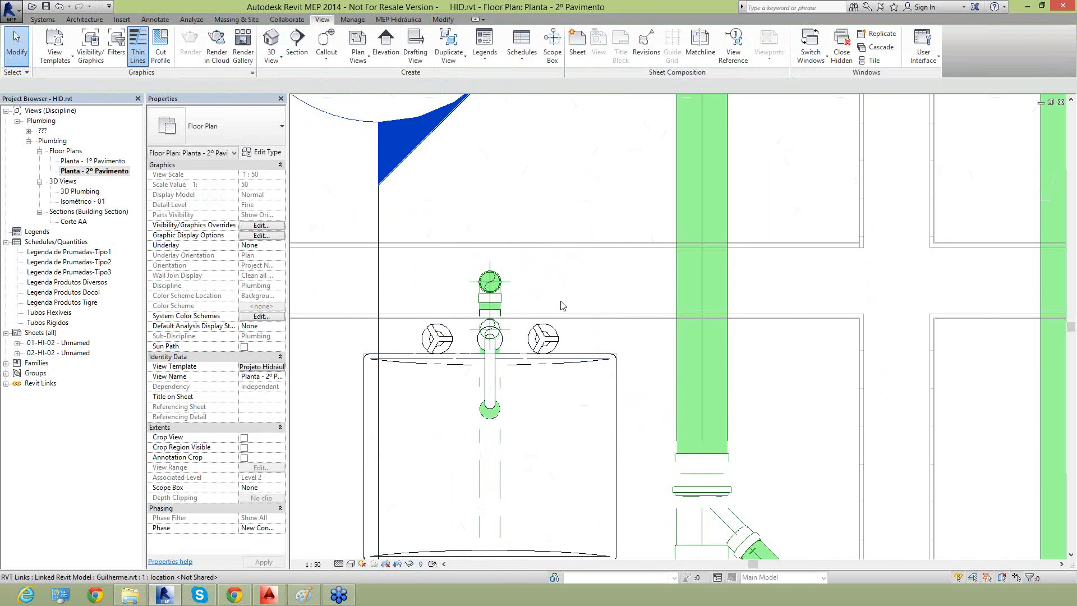
# Remove the misrouted connection between the washbasin's outlet and the vertical wall pipe in the washbasin's section view
pyautogui.scroll(-3, 568, 306)
pyautogui.doubleClick(564, 161)
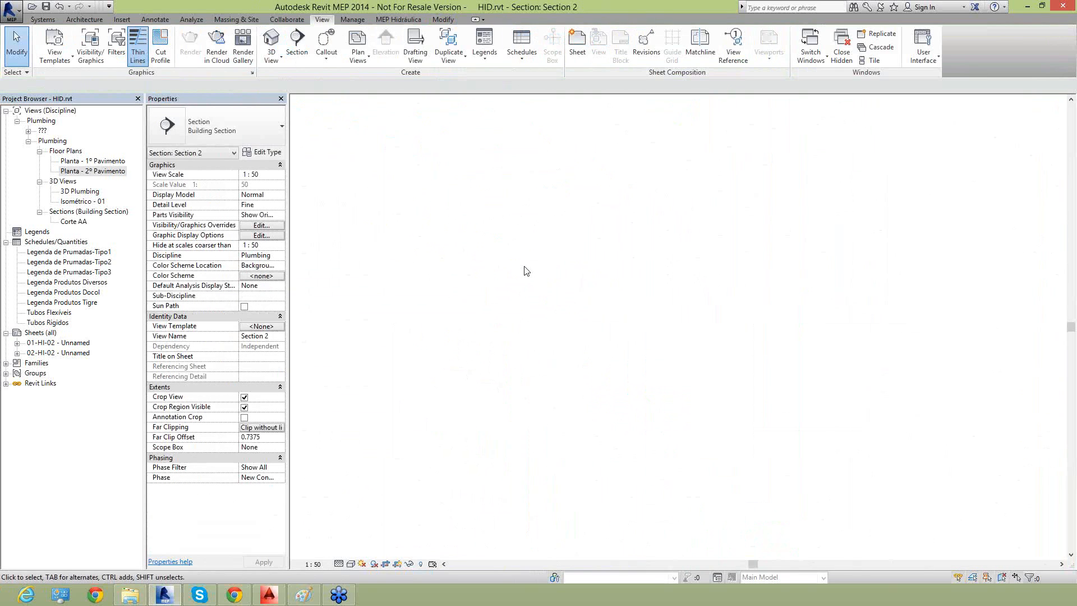
pyautogui.scroll(2, 506, 314)
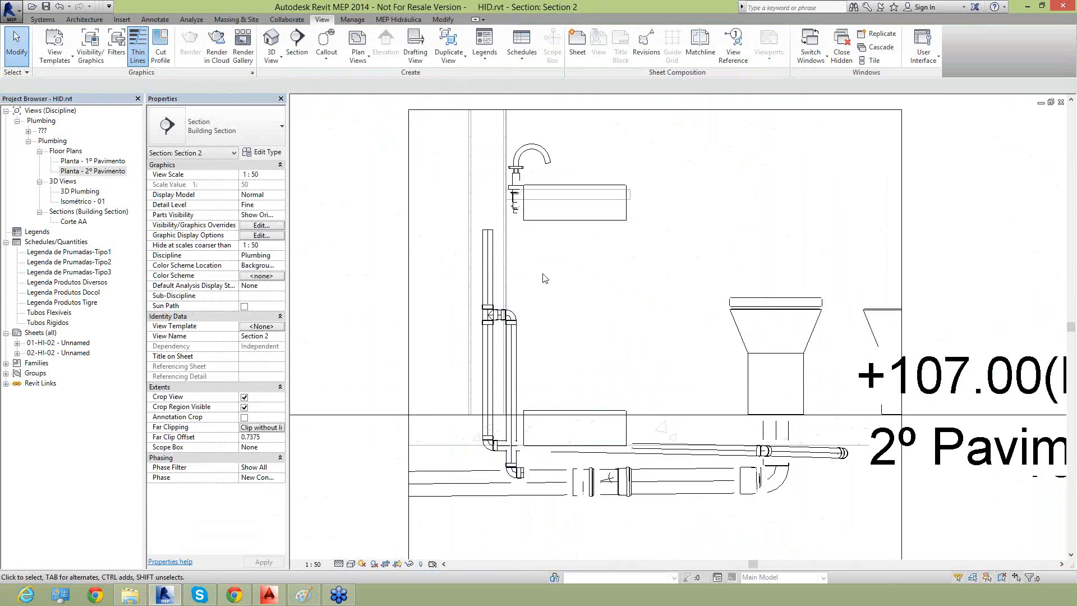
pyautogui.click(516, 325)
pyautogui.press('Delete')
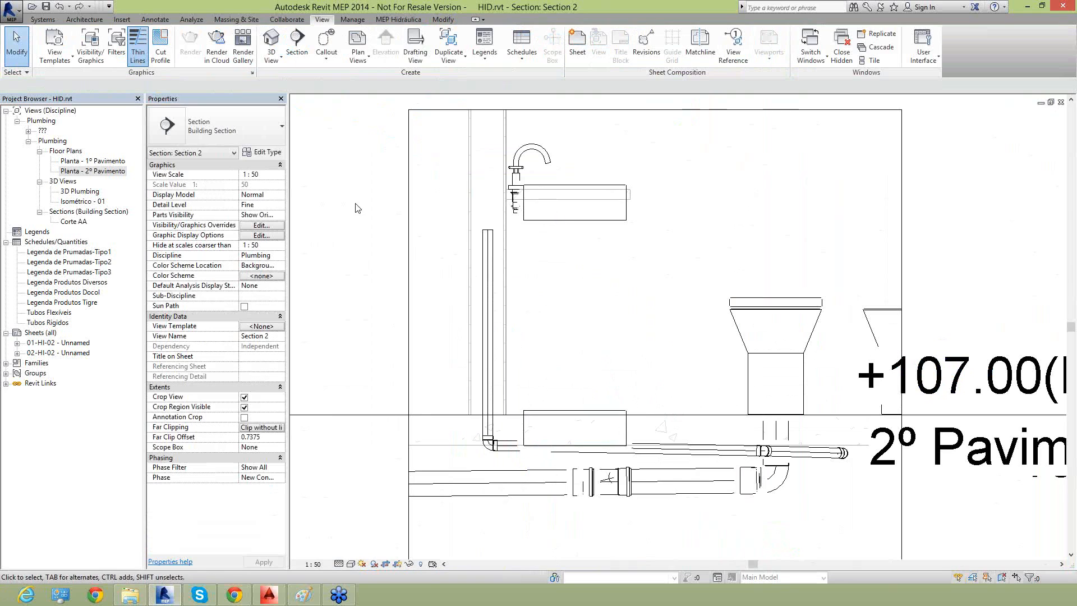
# Set the washbasin's Altura Saída Esgoto to 0.4000 in the second-floor plan
pyautogui.doubleClick(93, 171)
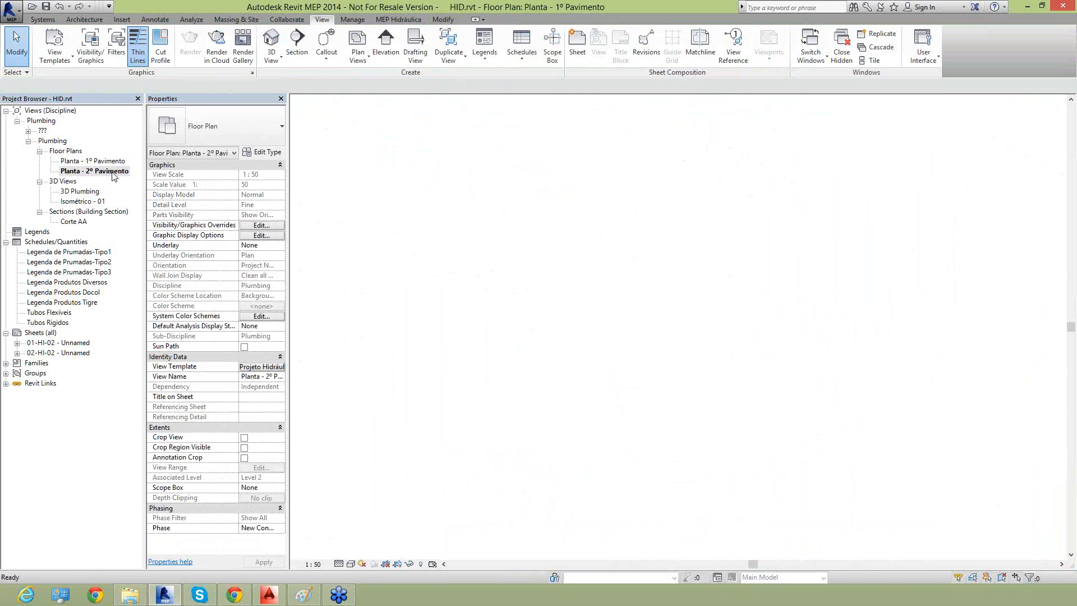
pyautogui.scroll(3, 566, 303)
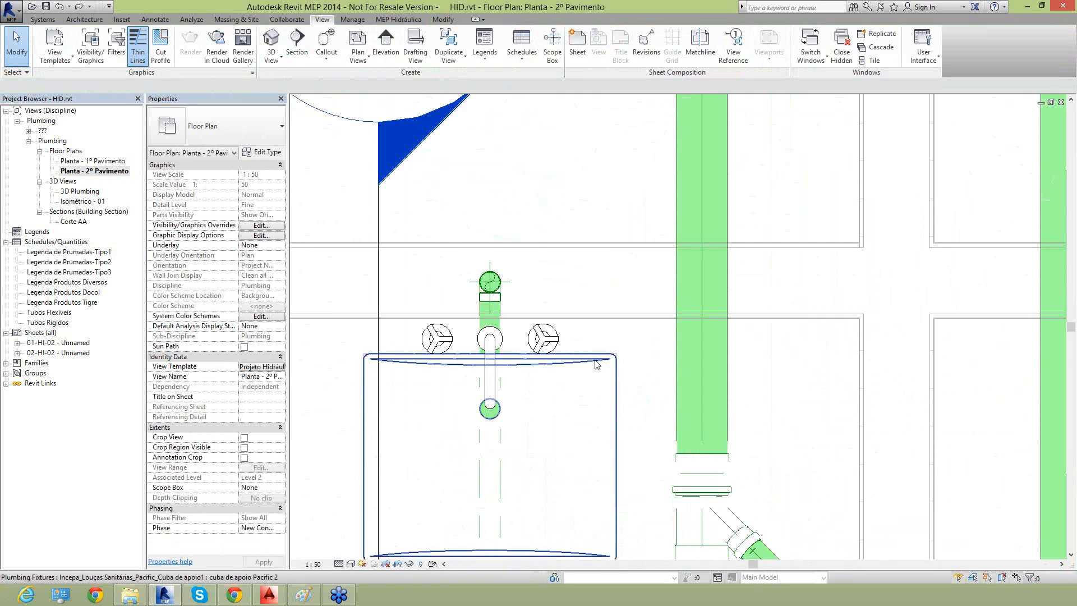
pyautogui.click(571, 369)
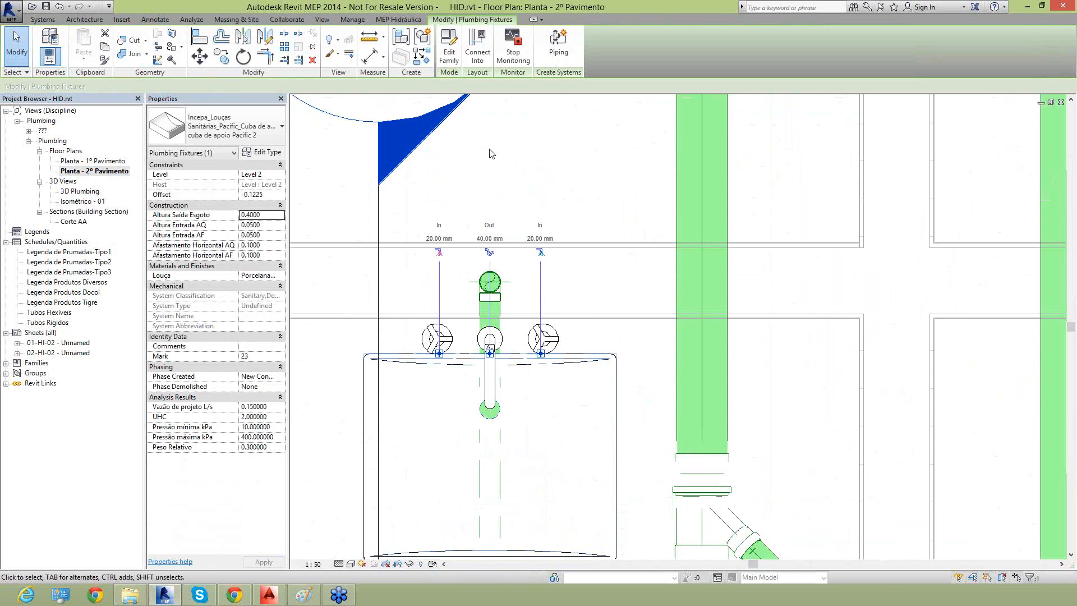
pyautogui.click(519, 178)
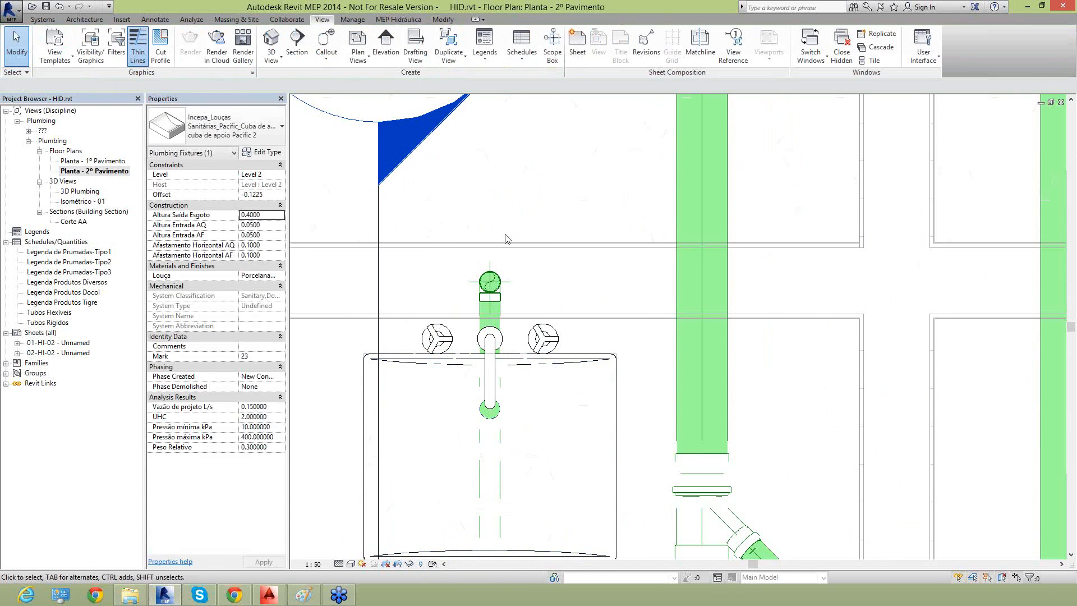
# Try to connect the washbasin's 40 mm outlet to the vertical wall pipe, and delete that vertical pipe
pyautogui.click(521, 355)
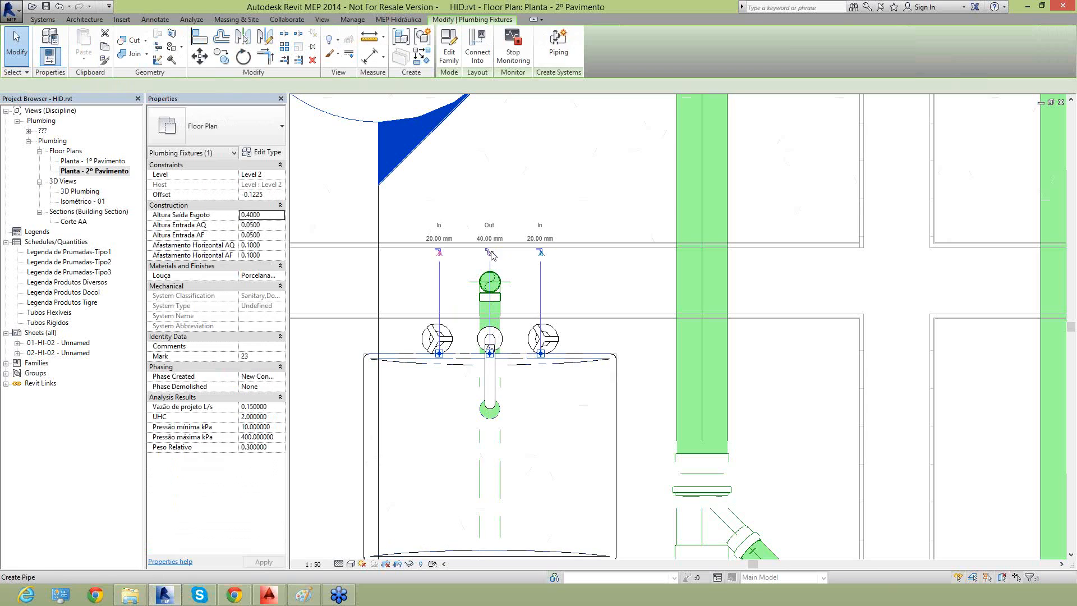
pyautogui.click(489, 252)
pyautogui.click(490, 282)
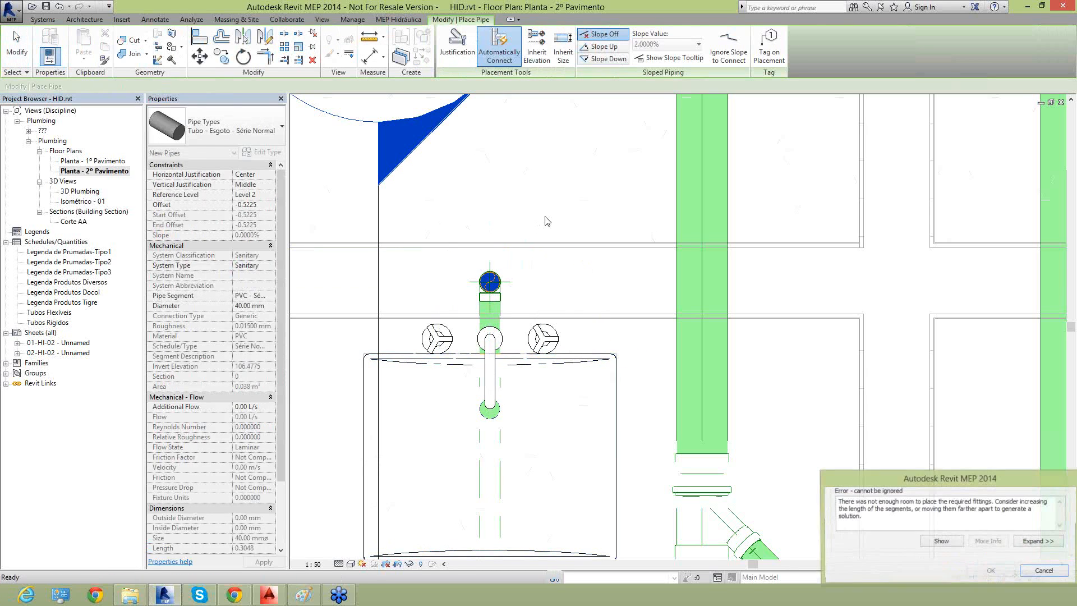
pyautogui.click(1043, 571)
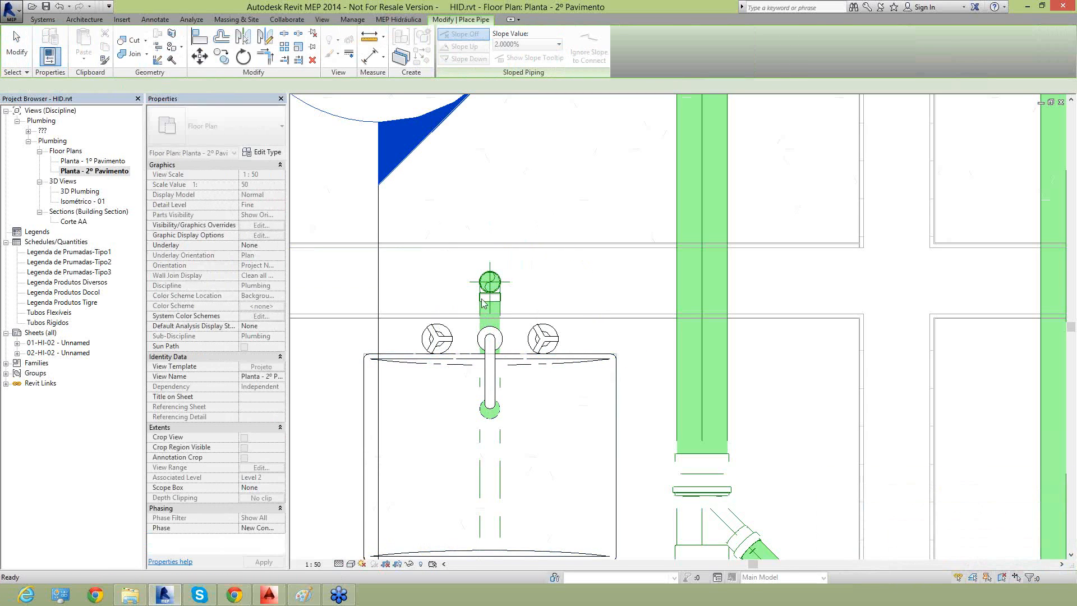
pyautogui.press('Escape')
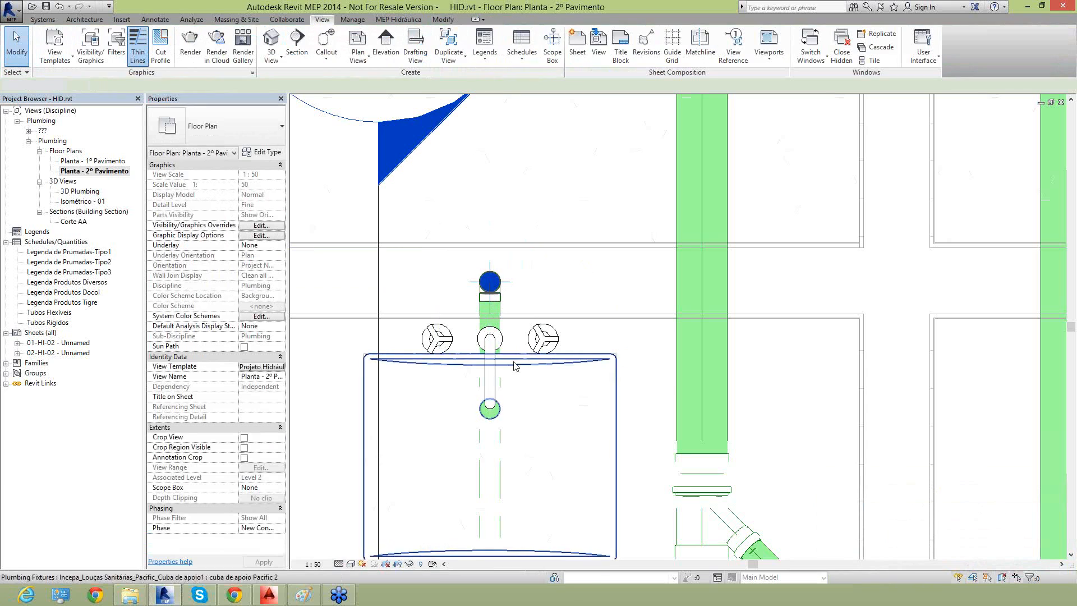
# Try to connect the washbasin's 40 mm outlet straight to the open elbow in the wall
pyautogui.click(509, 349)
pyautogui.click(490, 252)
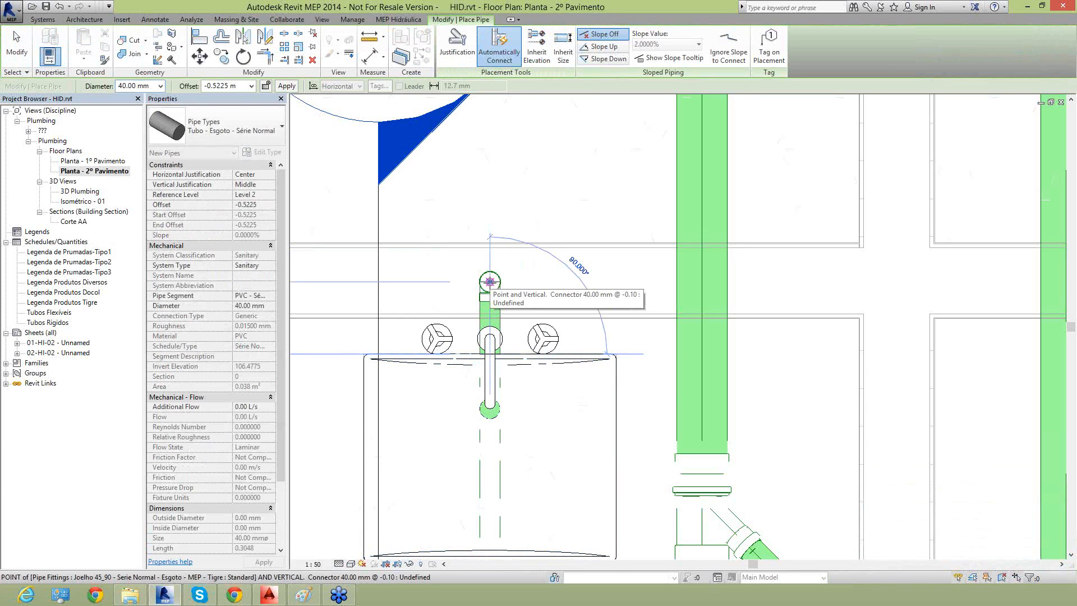
pyautogui.click(489, 282)
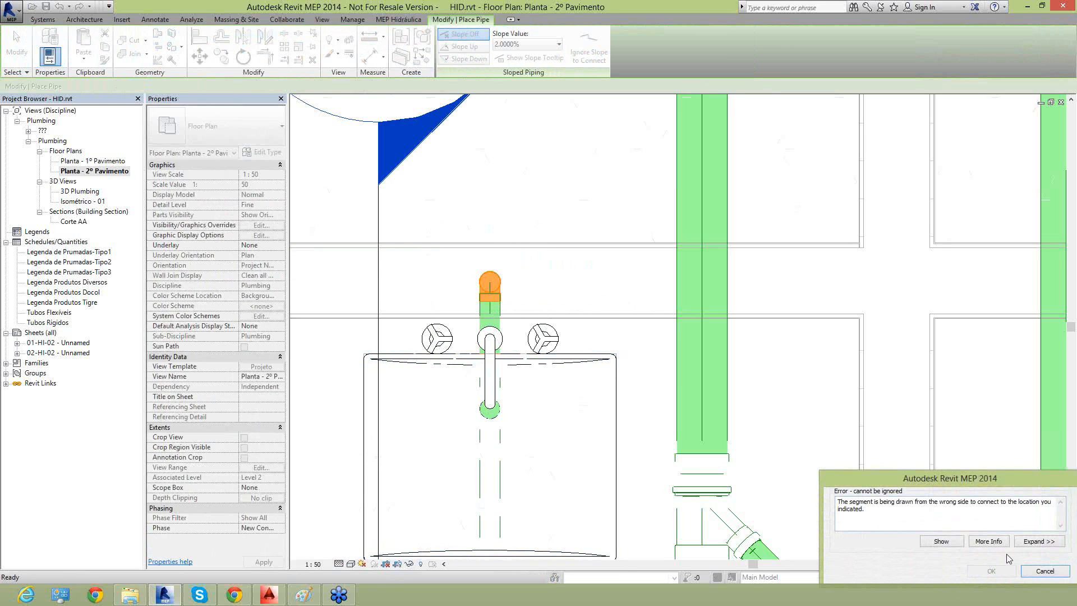
pyautogui.click(1031, 578)
pyautogui.press('Escape')
pyautogui.press('Escape')
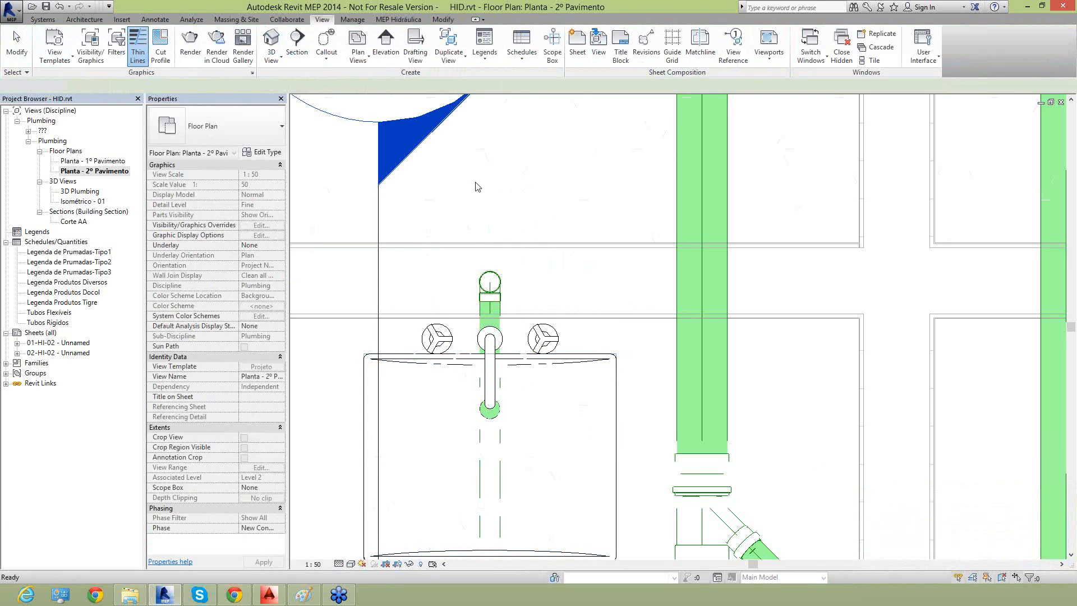
# Open the section view at the washbasin and raise the washbasin onto the linked model's basin, at offset 0.7775
pyautogui.scroll(-3, 450, 152)
pyautogui.doubleClick(450, 153)
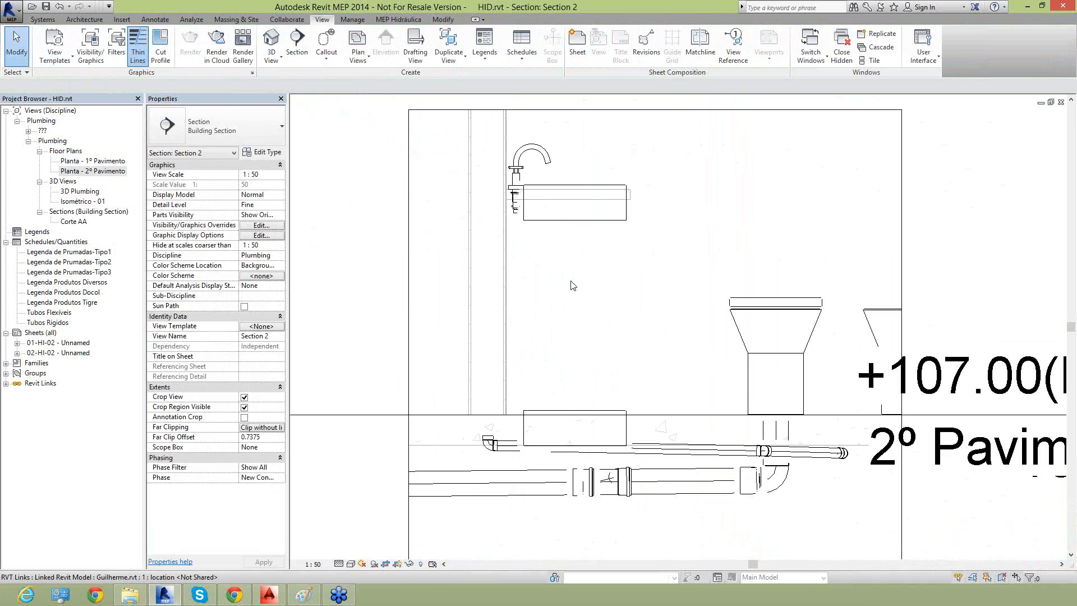
pyautogui.click(527, 222)
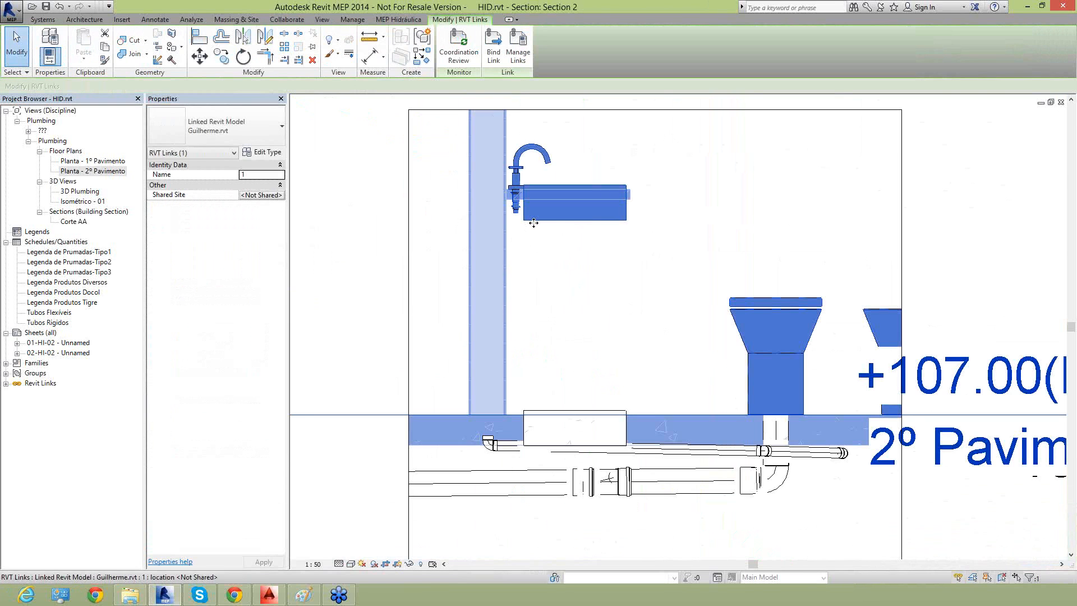
pyautogui.scroll(-1, 529, 275)
pyautogui.press('Escape')
pyautogui.scroll(1, 567, 384)
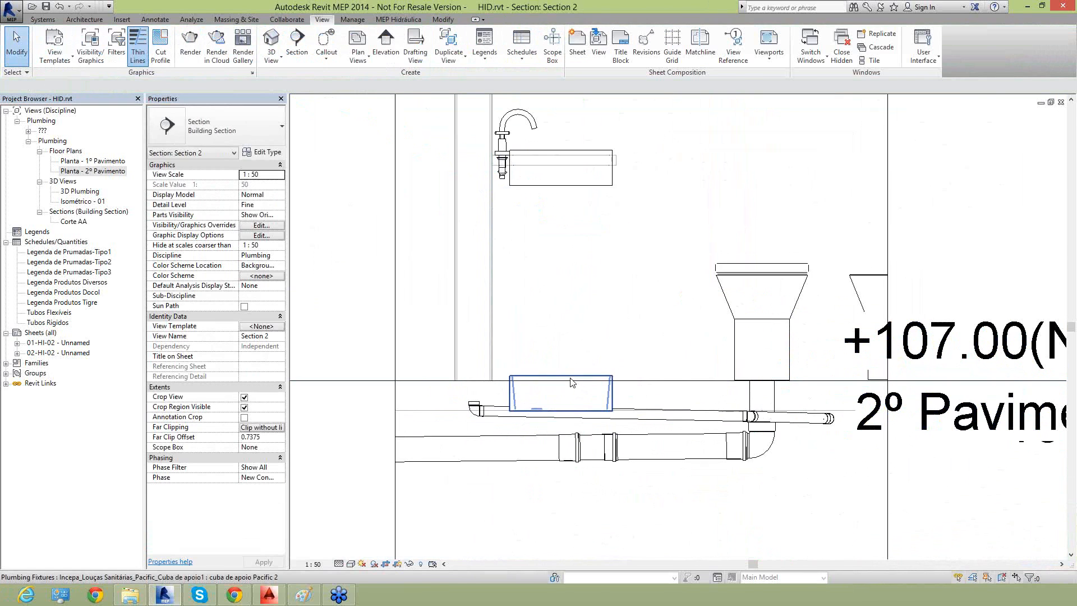
pyautogui.click(530, 376)
pyautogui.moveTo(530, 376); pyautogui.dragTo(532, 154)
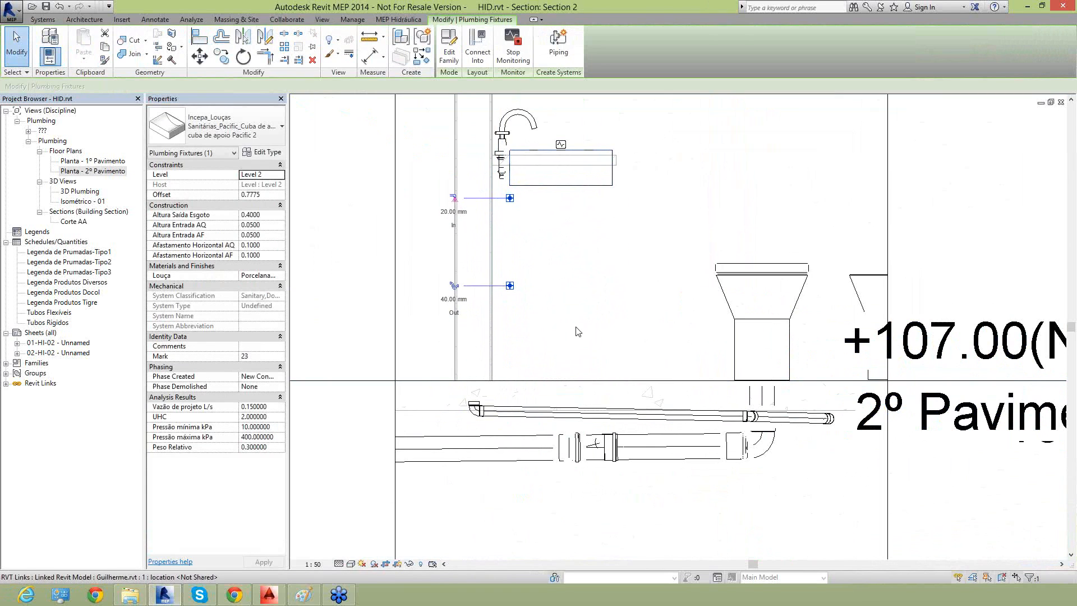
# Draw a 40 mm pipe from the washbasin's outlet into the wall and vertically down to the sloped pipe's open elbow
pyautogui.click(456, 289)
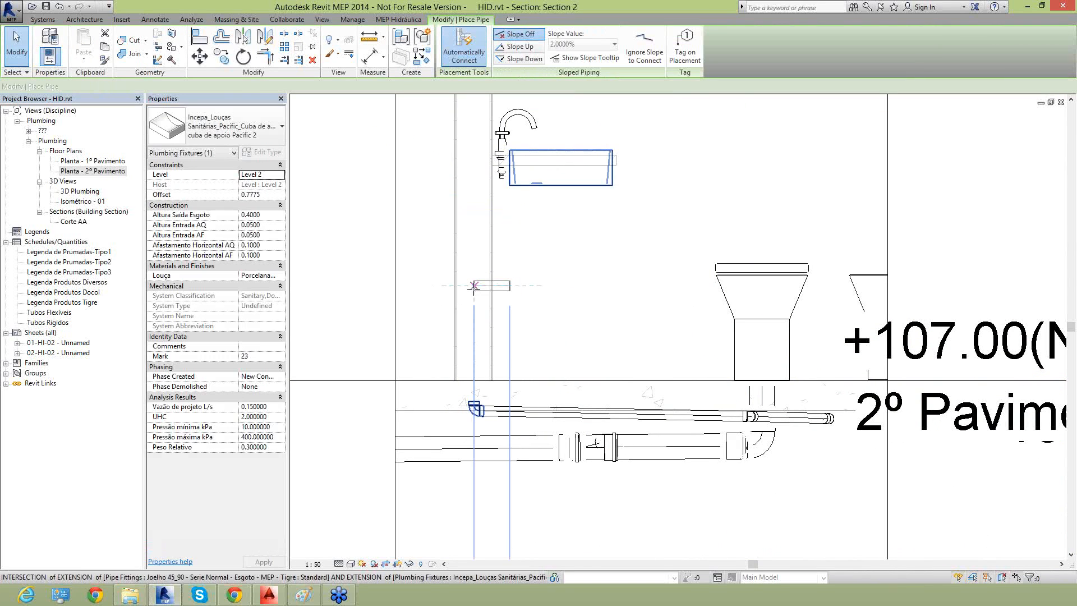
pyautogui.click(474, 286)
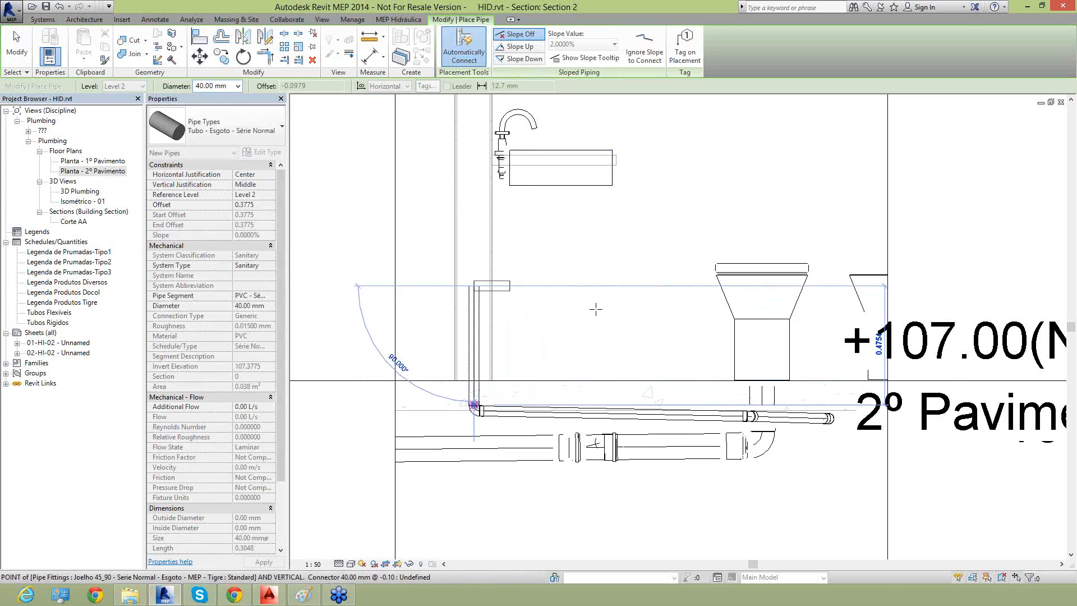
pyautogui.click(596, 309)
pyautogui.press('Escape')
pyautogui.press('Escape')
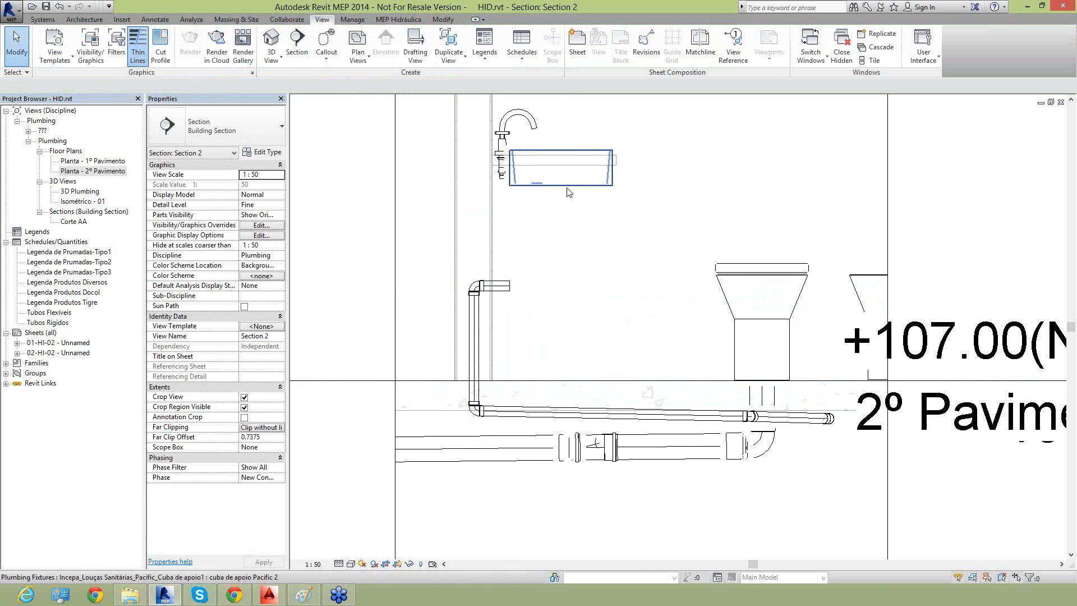
# Examine the washbasin's connectors and the sloped 40 mm drain pipe in the section view
pyautogui.click(585, 218)
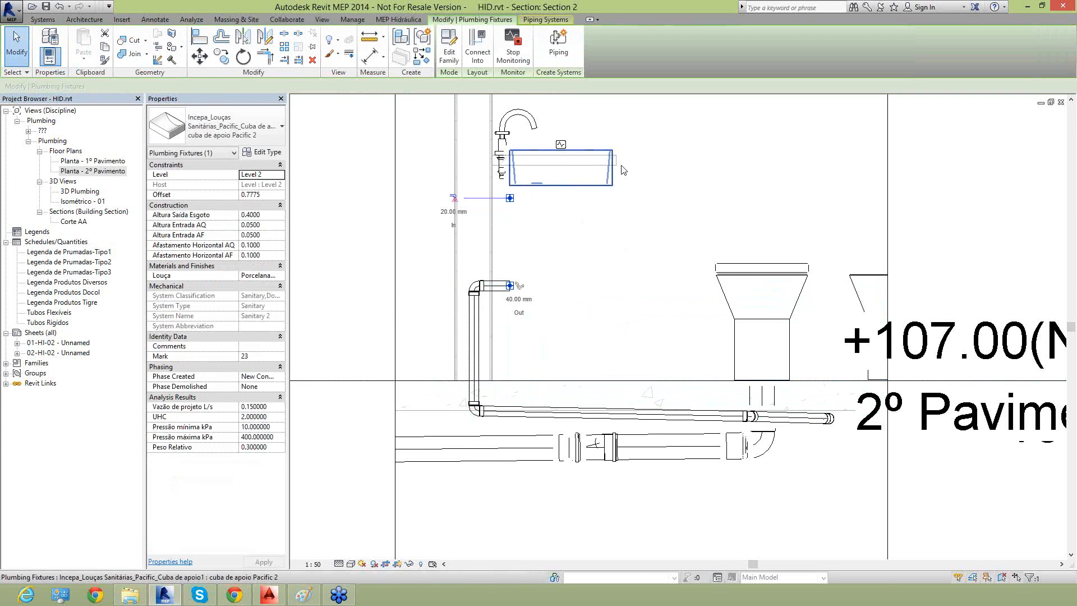
pyautogui.scroll(3, 579, 146)
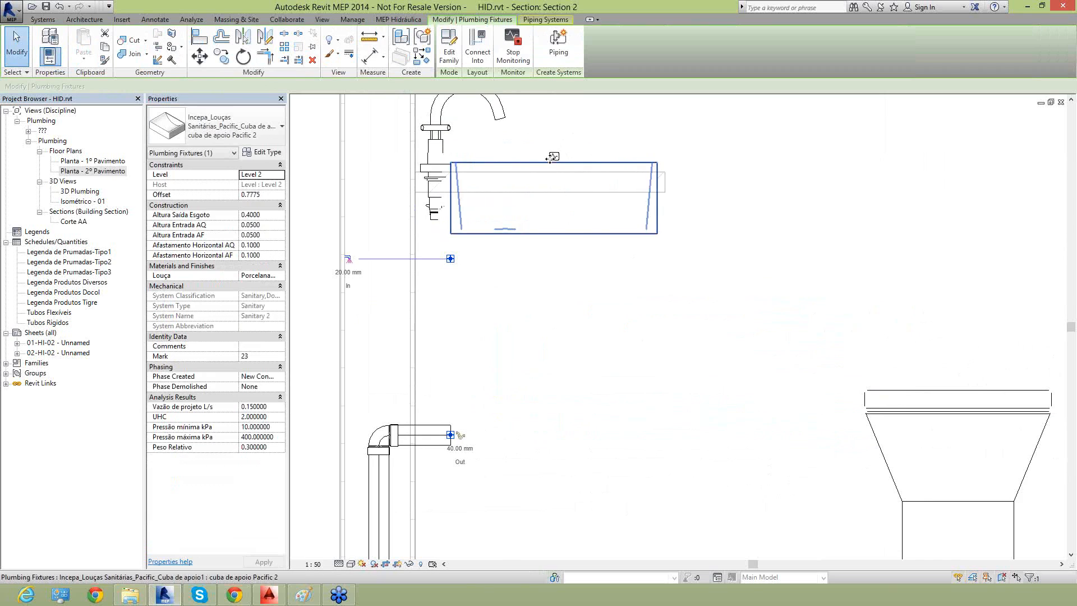
pyautogui.scroll(-2, 536, 173)
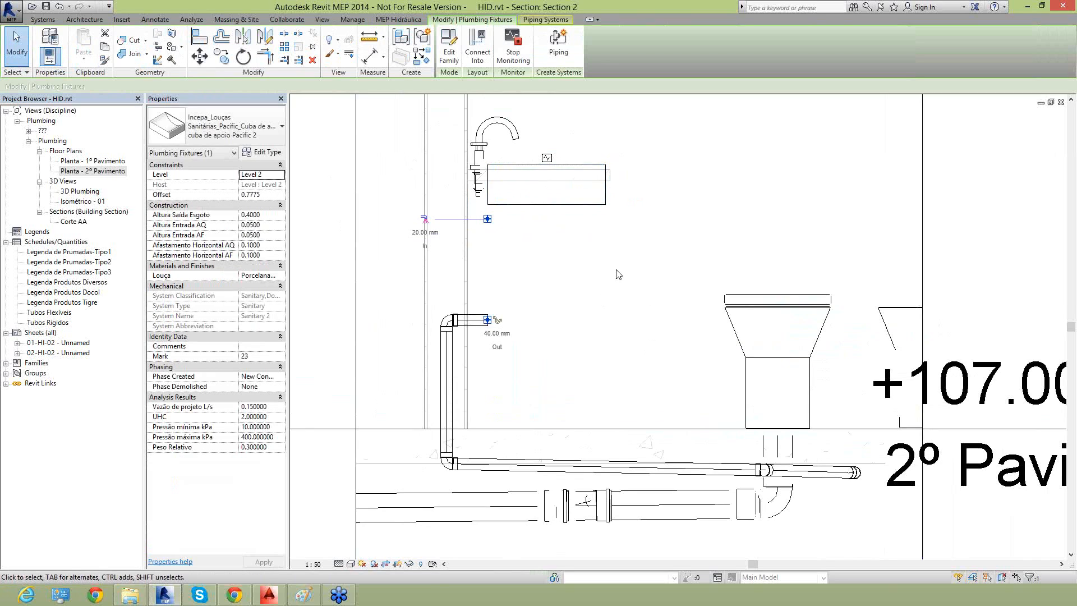
pyautogui.click(587, 292)
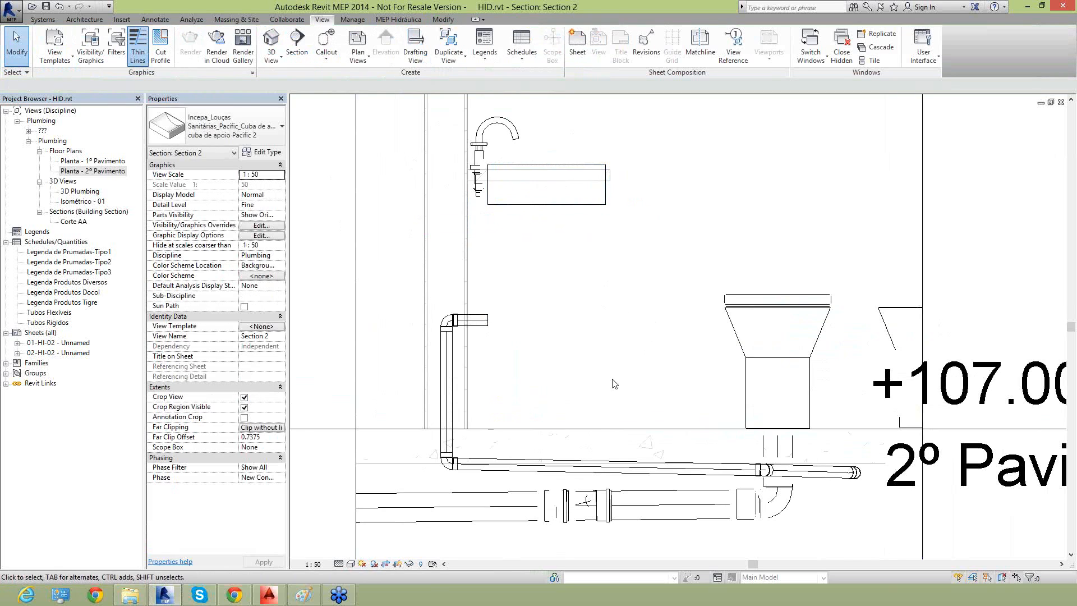
pyautogui.click(618, 474)
pyautogui.scroll(2, 611, 468)
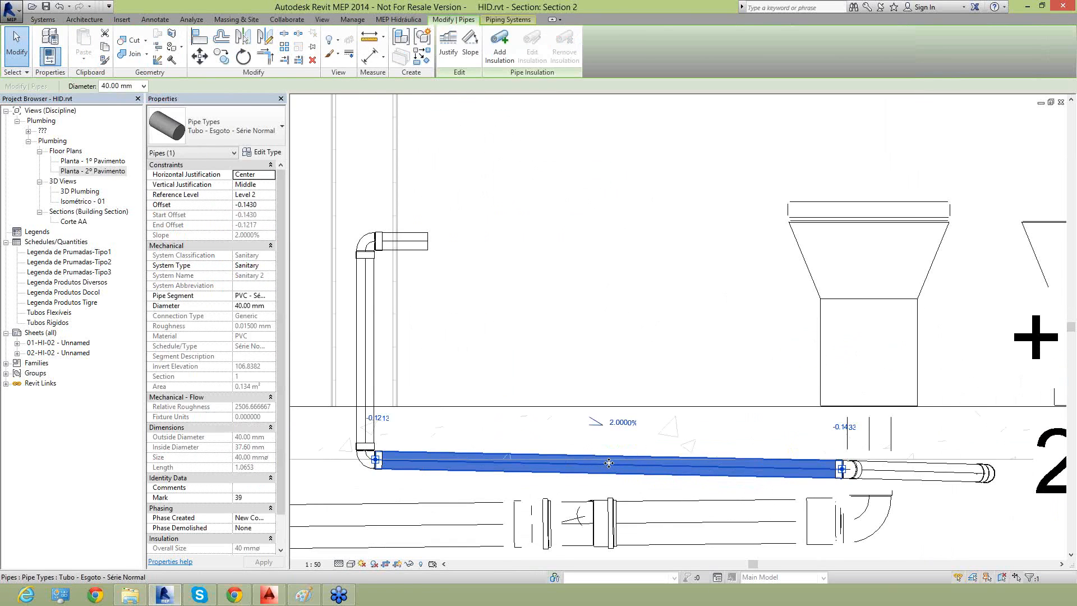
pyautogui.scroll(-2, 609, 463)
pyautogui.scroll(1, 609, 463)
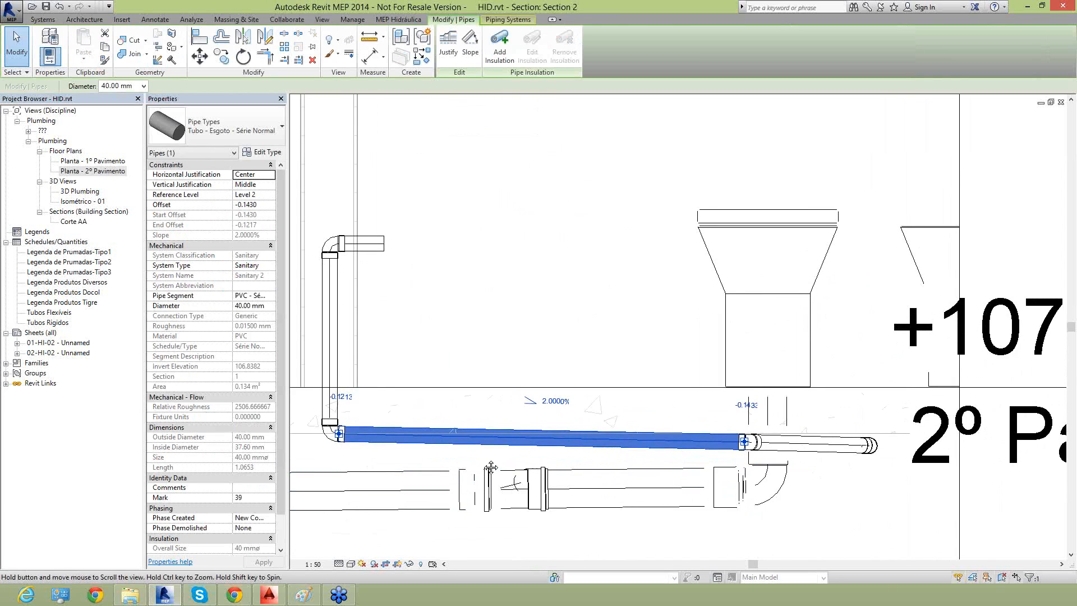
pyautogui.moveTo(491, 467); pyautogui.dragTo(514, 464, button='middle')
pyautogui.scroll(1, 476, 437)
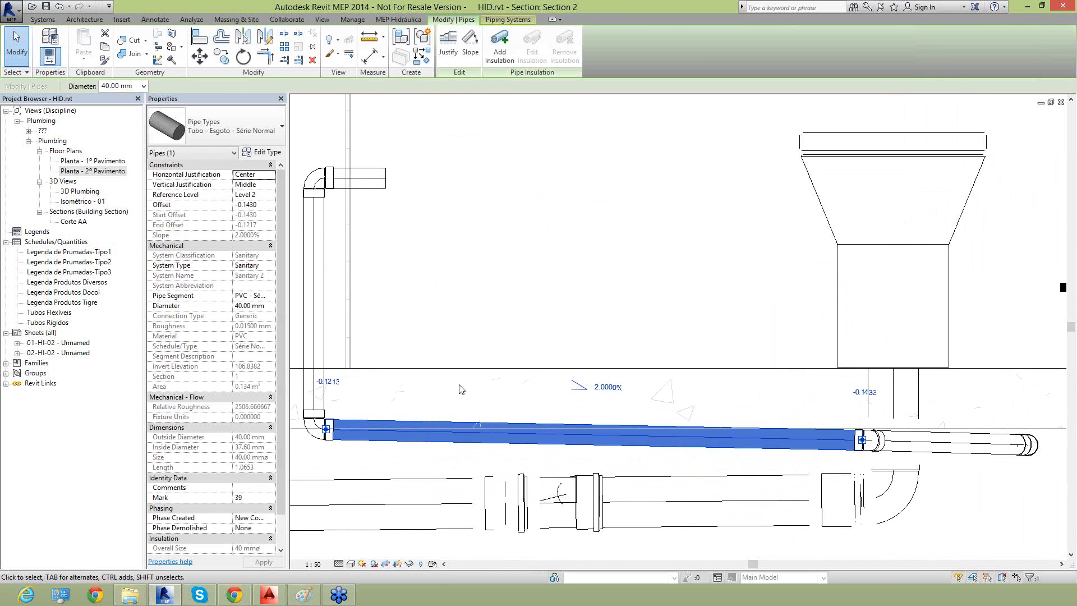
# Lower the sloped 40 mm washbasin drain pipe in the section view to an offset of -0.1680
pyautogui.scroll(-1, 461, 389)
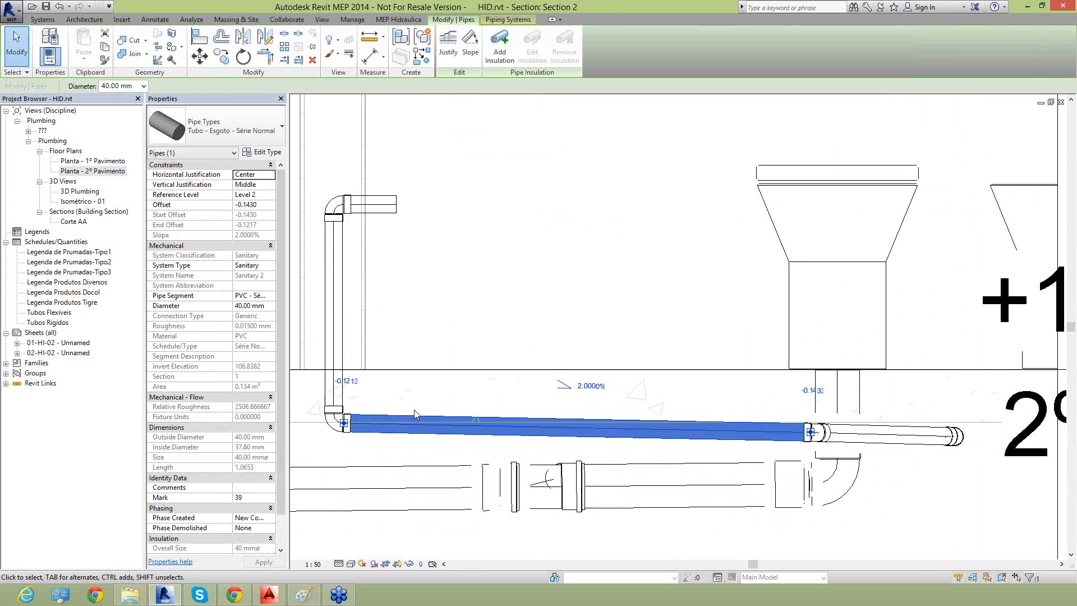
pyautogui.press('Down')
pyautogui.press('Down')
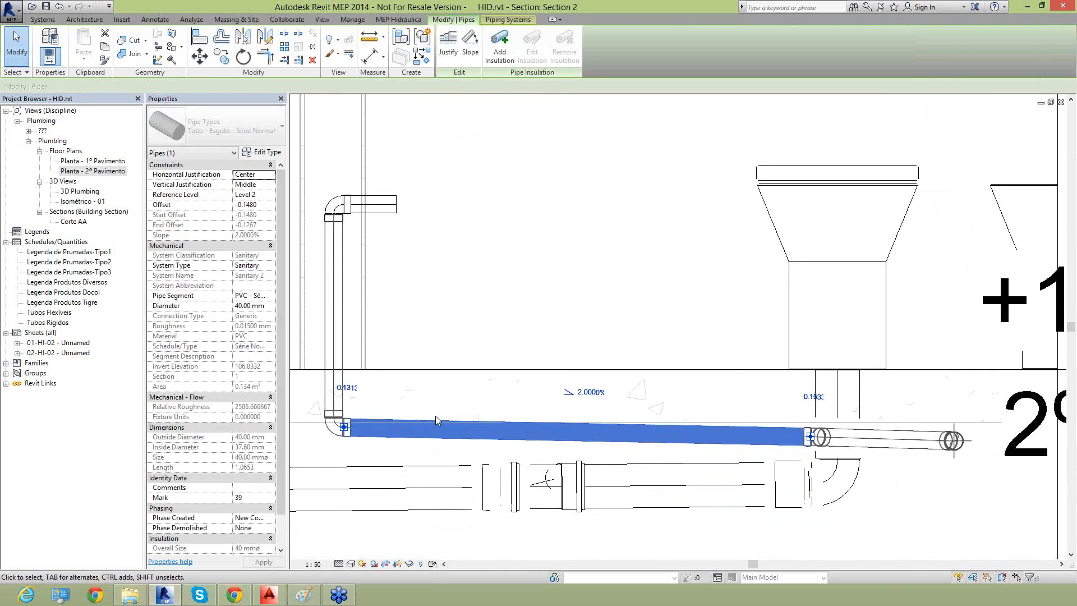
pyautogui.press('Down')
pyautogui.press('Down')
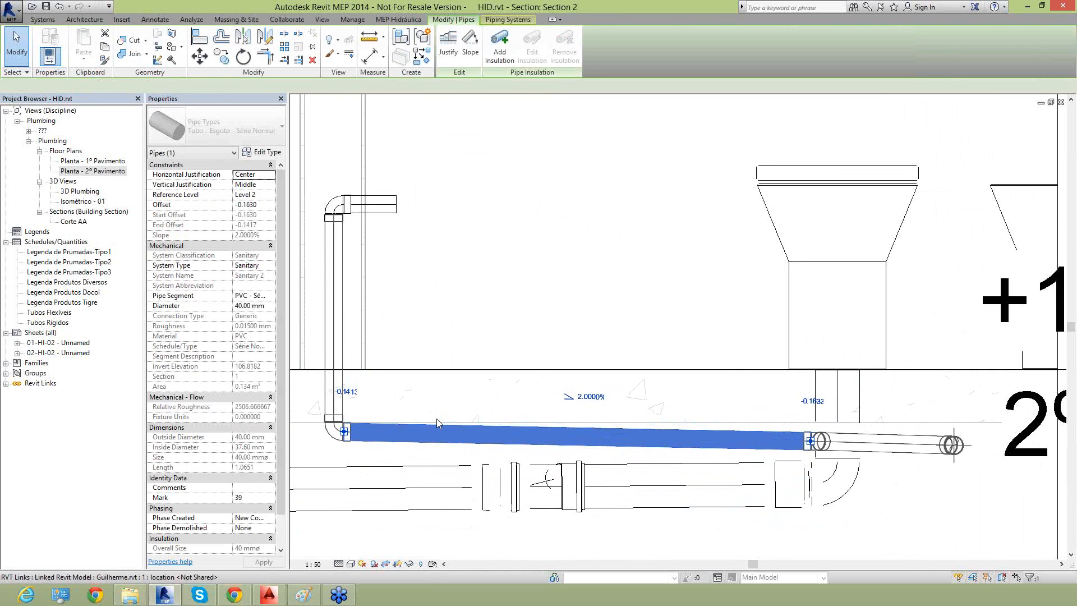
pyautogui.press('Down')
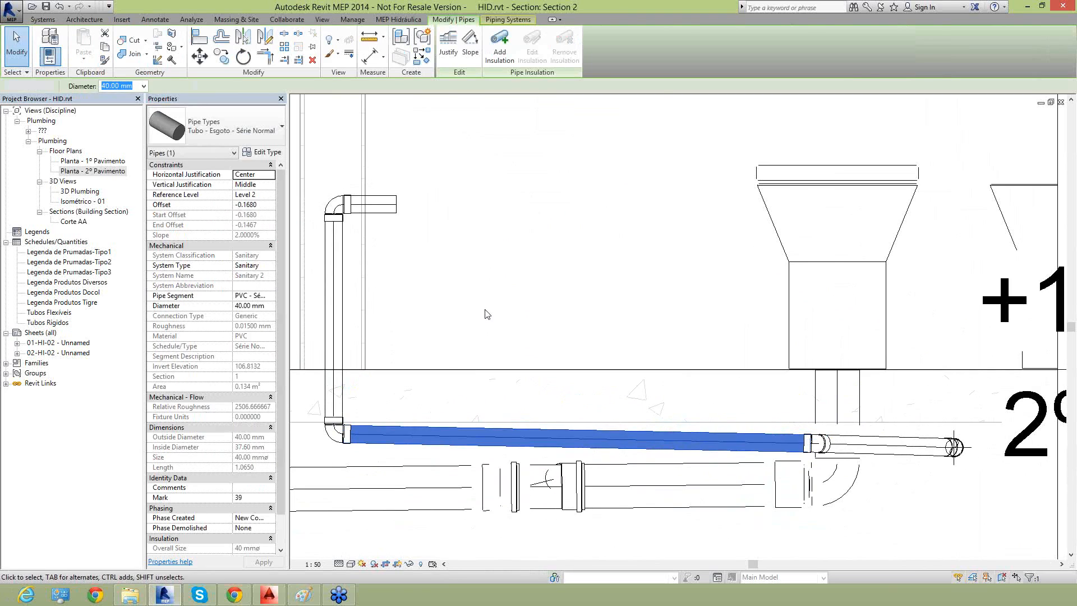
pyautogui.click(487, 314)
pyautogui.scroll(-1, 466, 316)
pyautogui.moveTo(443, 305); pyautogui.dragTo(477, 327, button='middle')
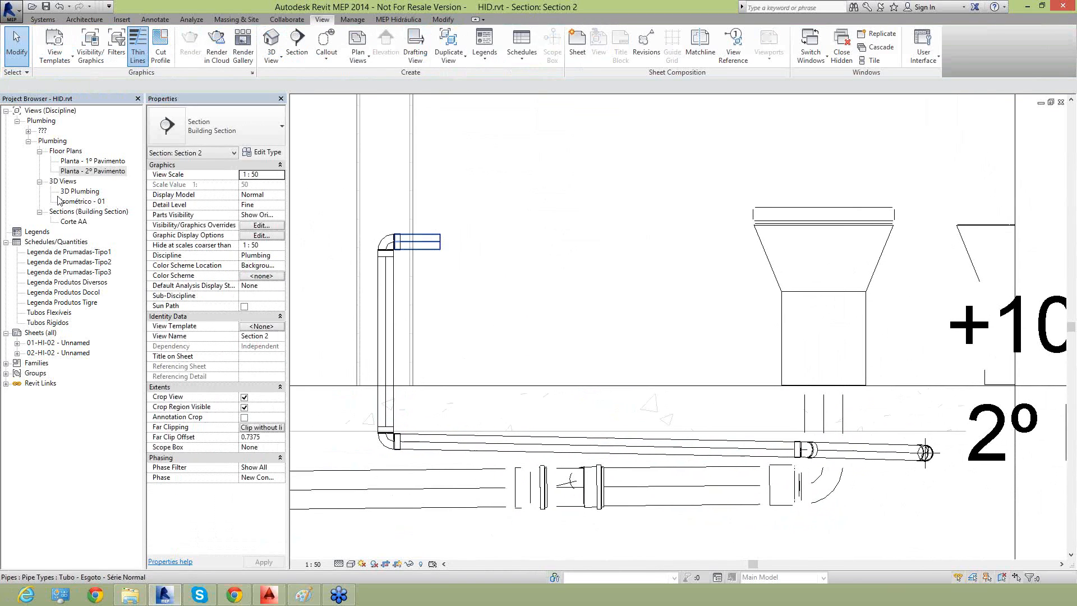
pyautogui.scroll(-1, 468, 335)
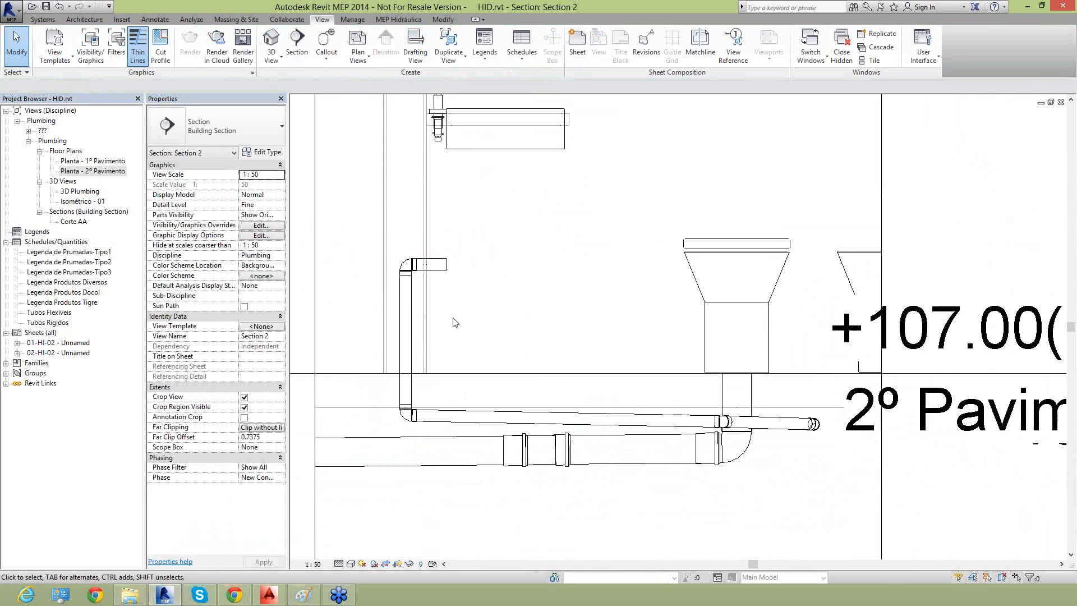
# Draw a 40 mm pipe stub about 0.09 m long from the floor drain toward the bidet in the second-floor plan
pyautogui.doubleClick(106, 171)
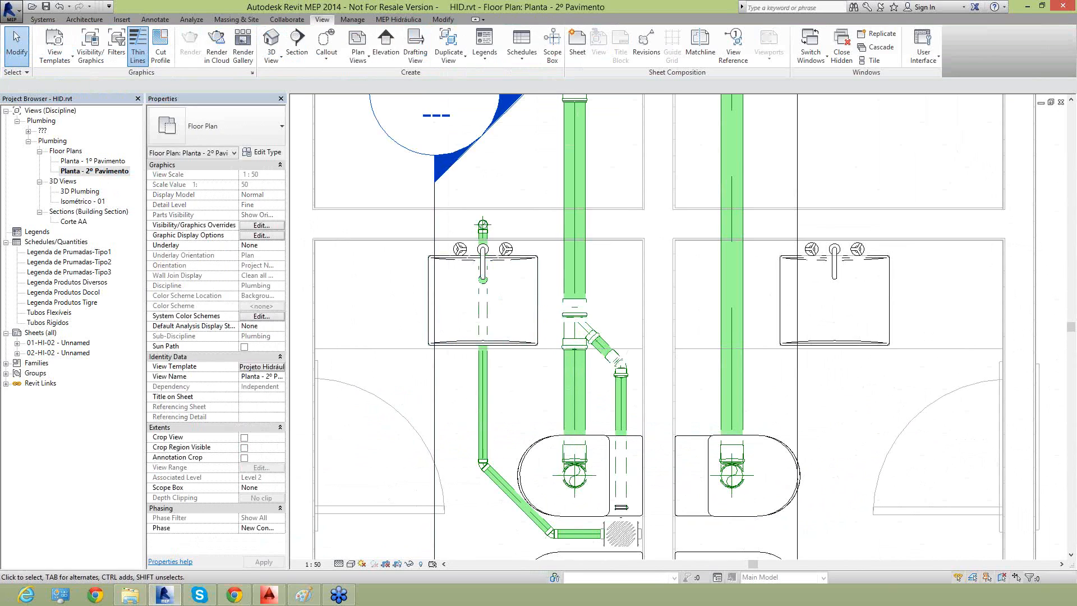
pyautogui.scroll(-2, 453, 376)
pyautogui.moveTo(511, 507); pyautogui.dragTo(461, 387, button='middle')
pyautogui.scroll(1, 498, 421)
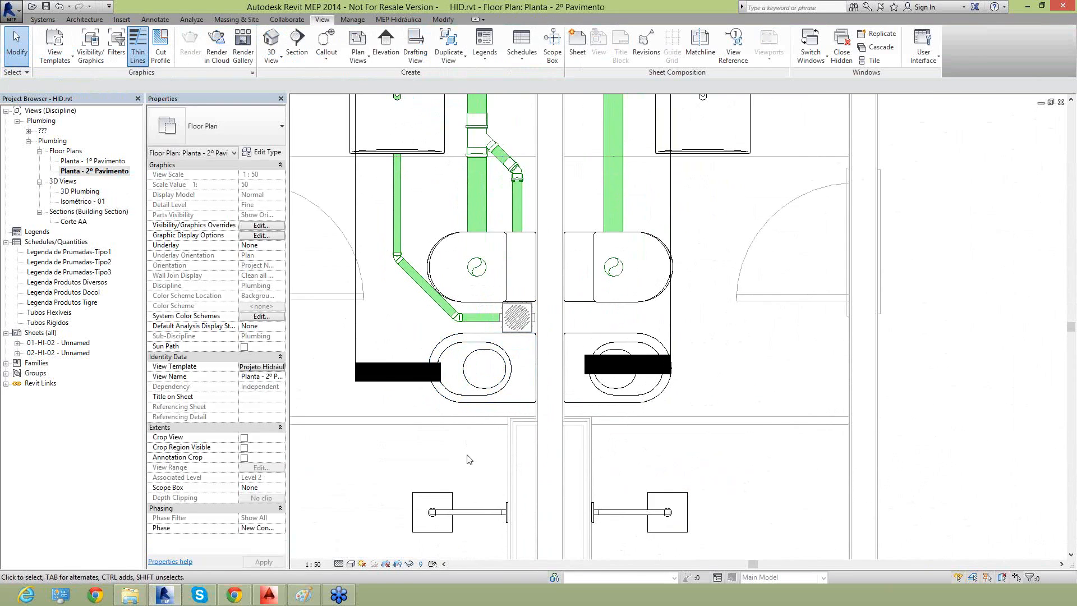
pyautogui.moveTo(493, 449); pyautogui.dragTo(526, 416, button='middle')
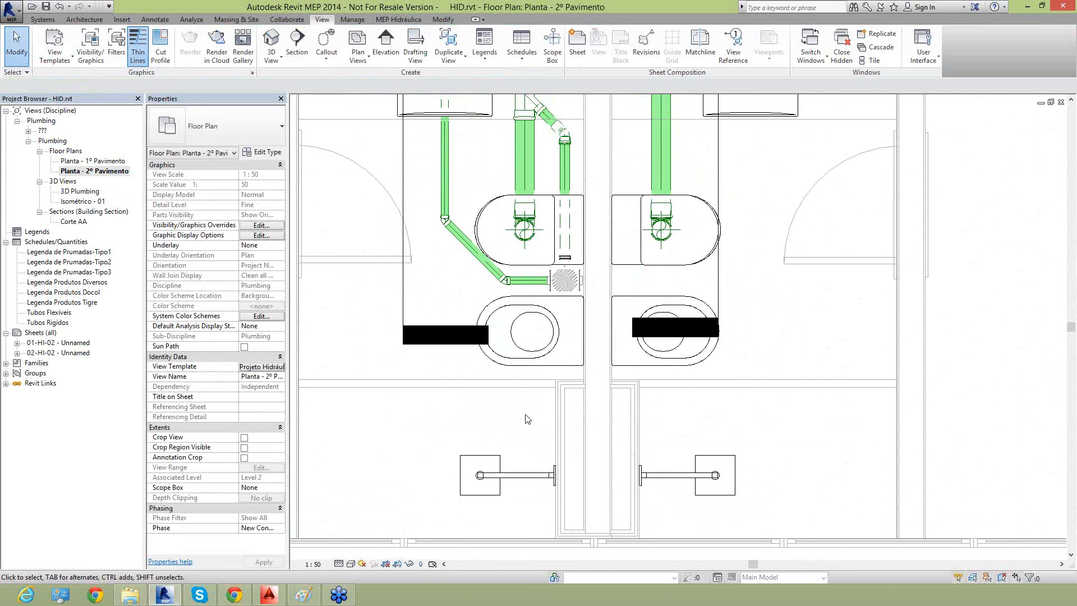
pyautogui.click(550, 316)
pyautogui.scroll(1, 545, 404)
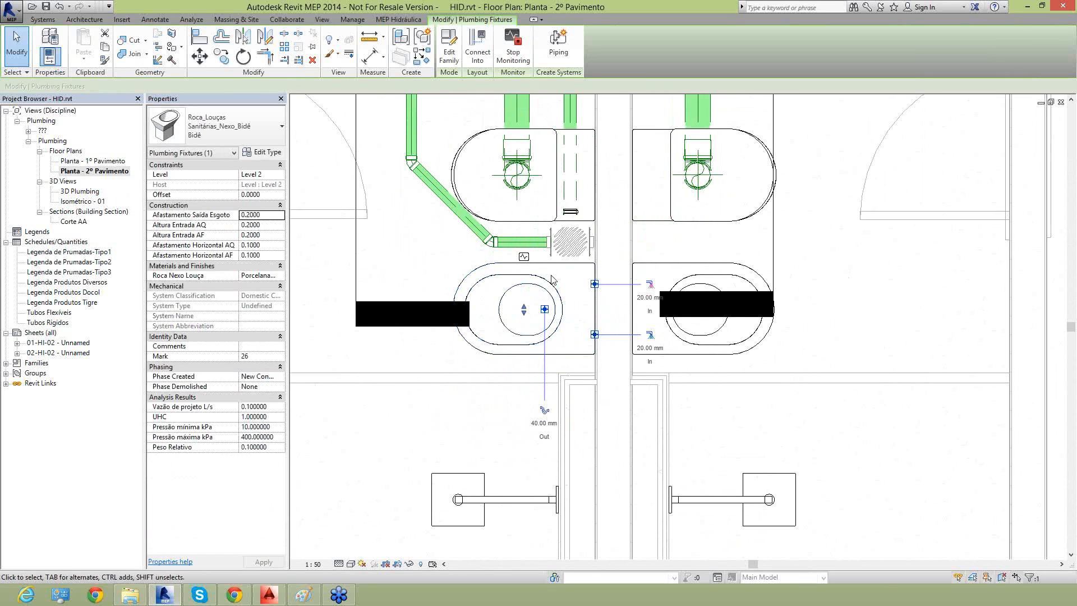
pyautogui.click(564, 258)
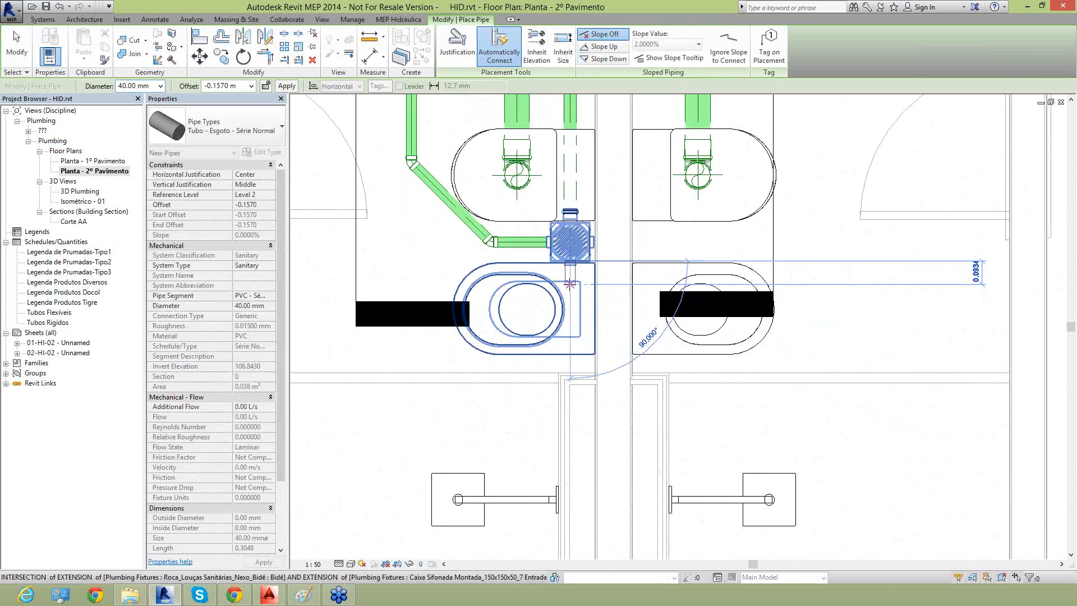
pyautogui.click(570, 284)
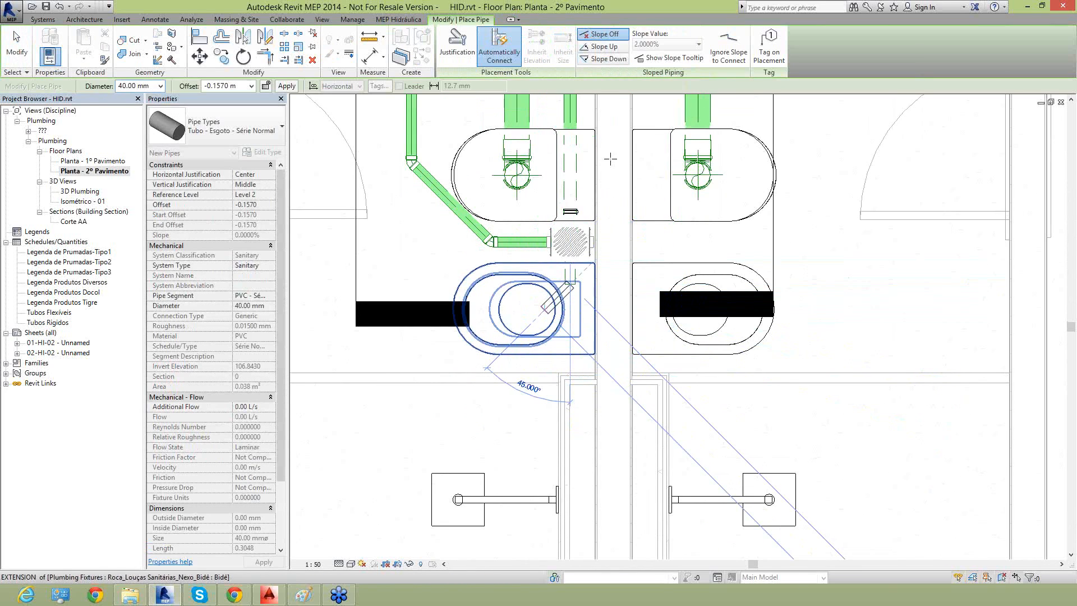
pyautogui.press('Escape')
pyautogui.press('Escape')
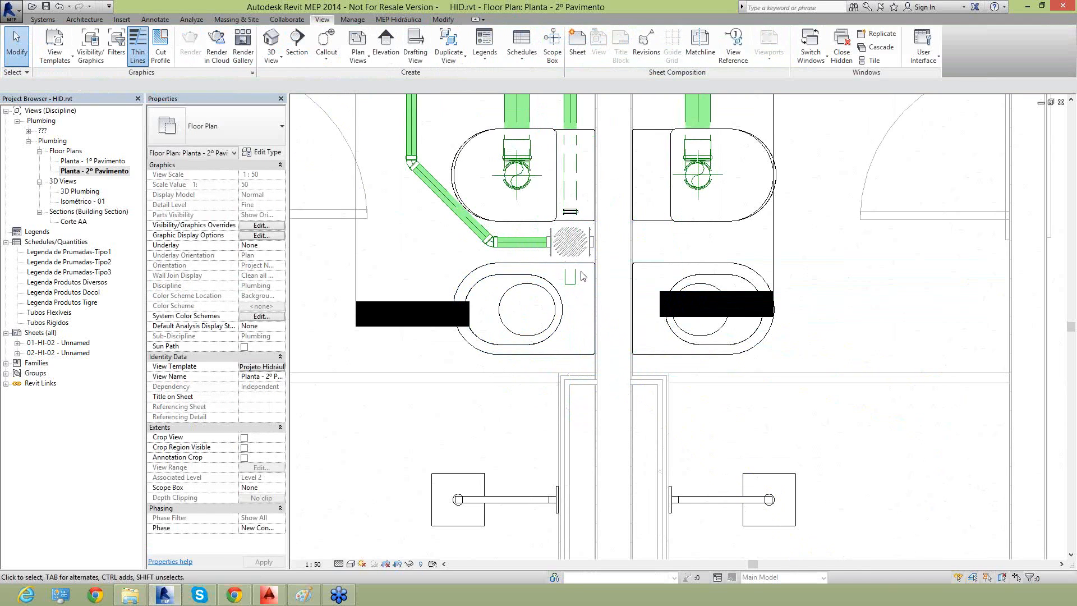
# Extend Section 2's crop boundary past the bidet in plan and open its section view at the toilet and bidet
pyautogui.scroll(1, 588, 285)
pyautogui.scroll(-2, 508, 278)
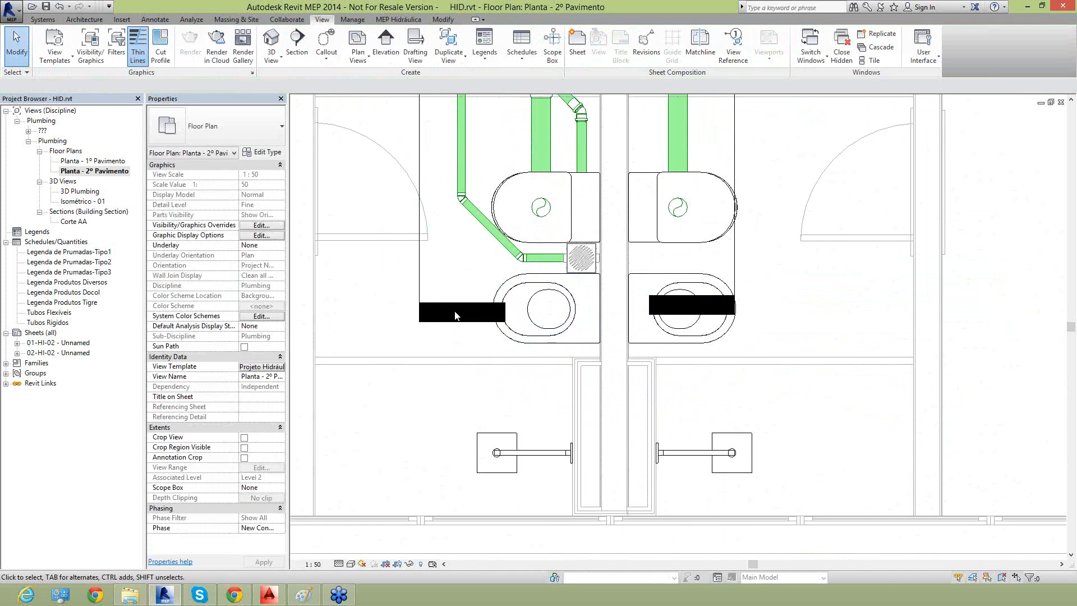
pyautogui.click(420, 291)
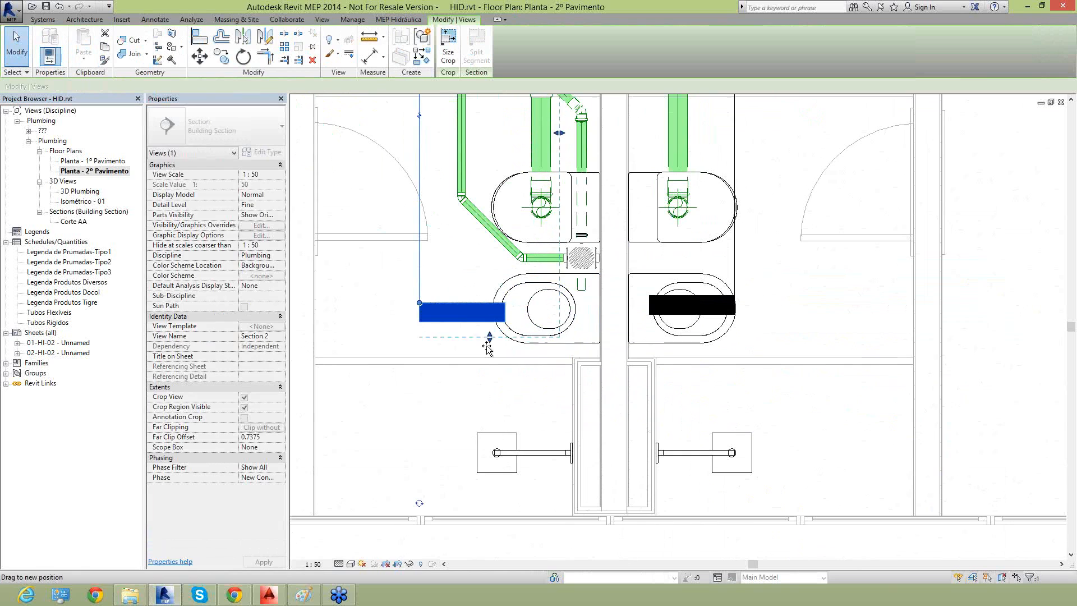
pyautogui.scroll(-1, 491, 364)
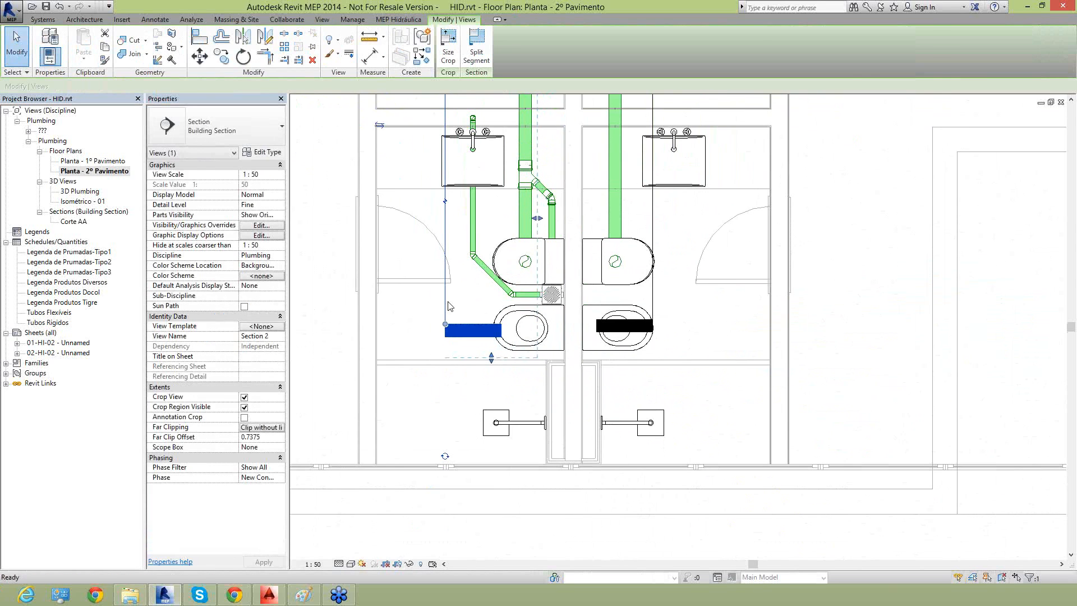
pyautogui.press('Escape')
pyautogui.scroll(-2, 450, 298)
pyautogui.doubleClick(457, 318)
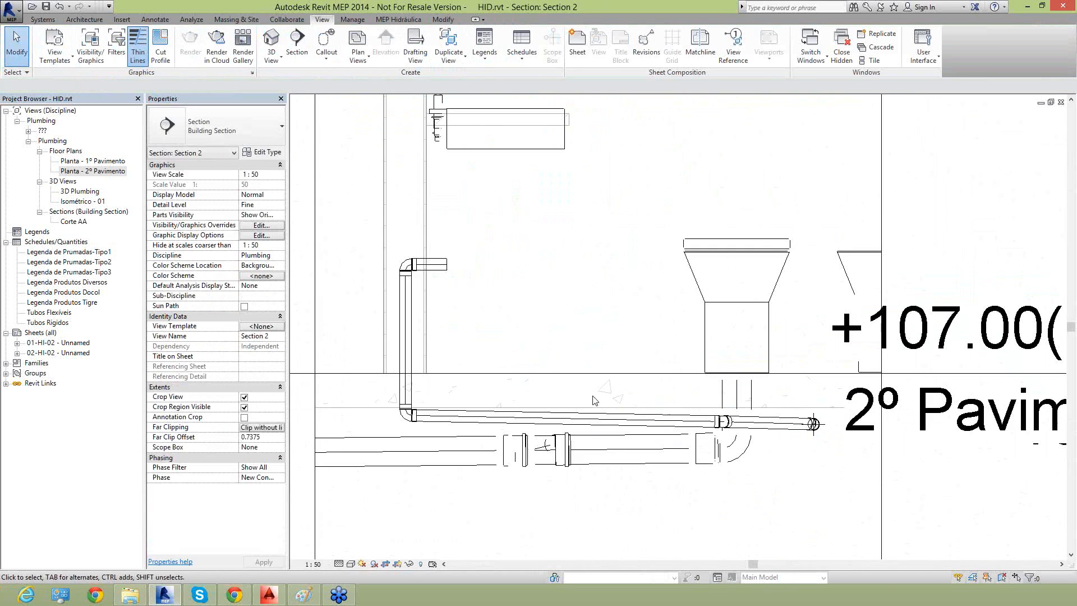
pyautogui.scroll(1, 706, 445)
pyautogui.moveTo(740, 454); pyautogui.dragTo(446, 418, button='middle')
pyautogui.scroll(-1, 526, 418)
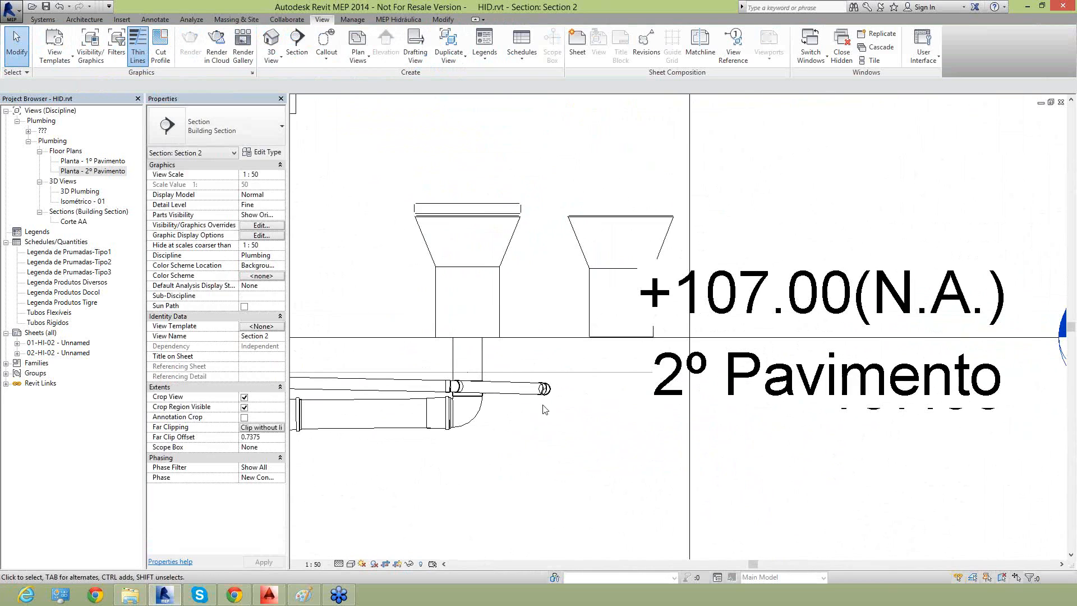
pyautogui.scroll(-1, 559, 384)
# Increase Section 2's far clip offset to 1.1260 from the second-floor plan and reopen its section view
pyautogui.doubleClick(92, 171)
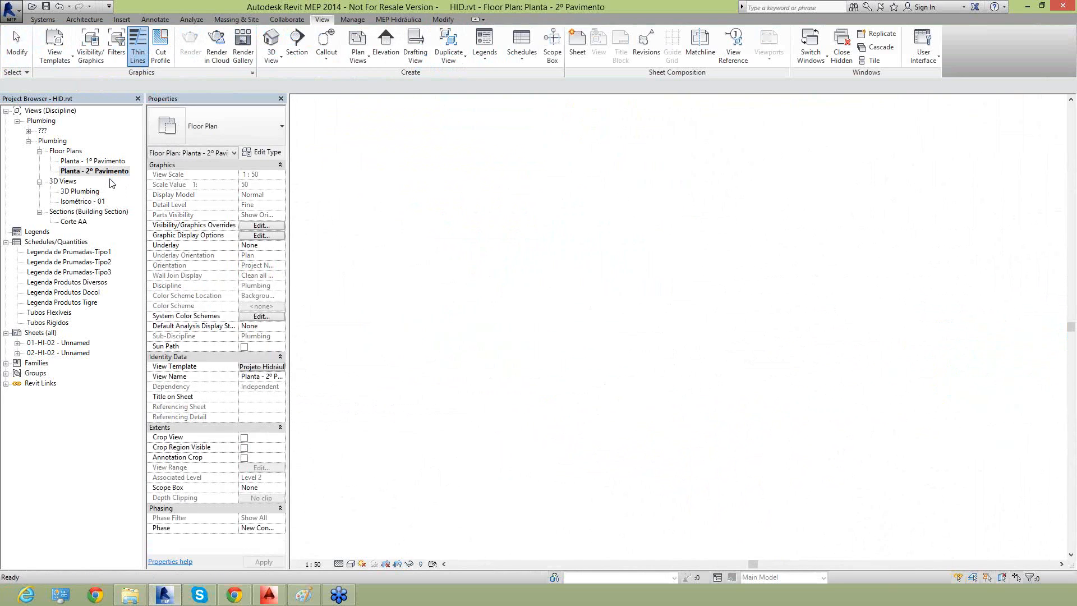
pyautogui.click(446, 301)
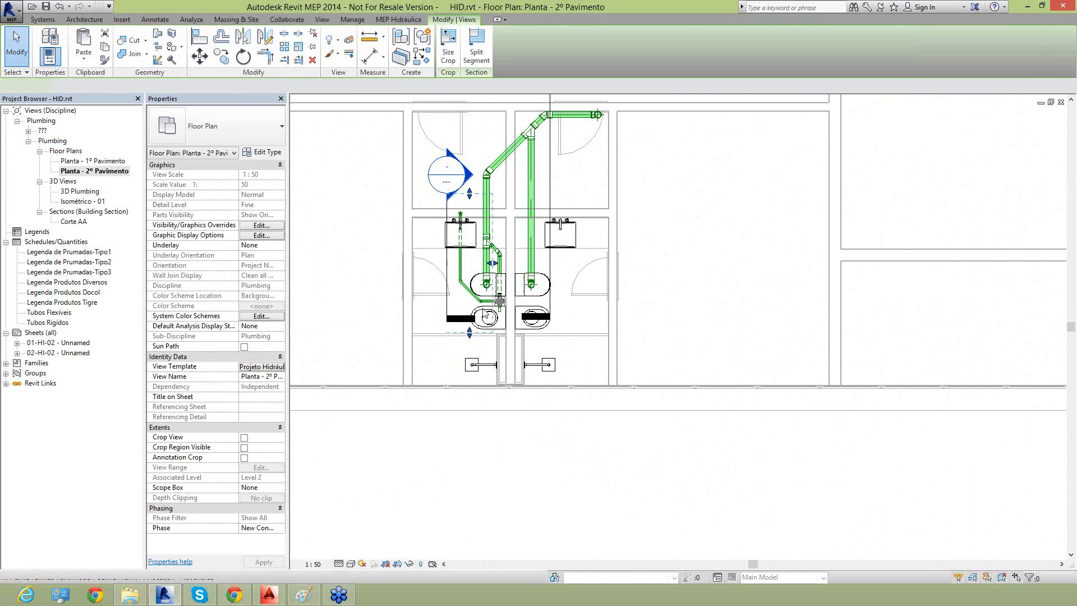
pyautogui.click(393, 276)
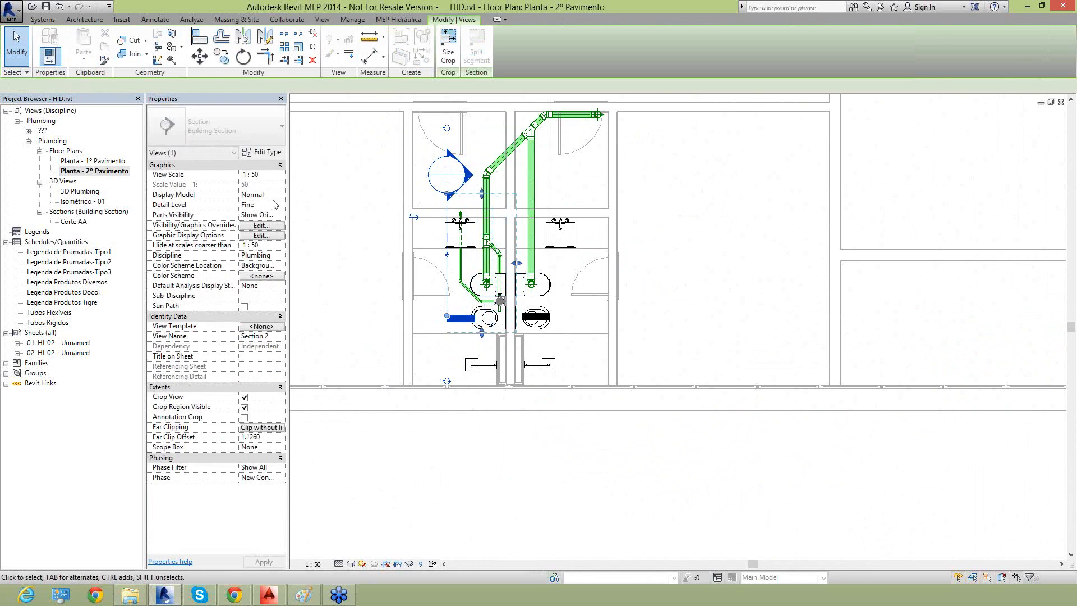
pyautogui.click(100, 171)
pyautogui.doubleClick(470, 176)
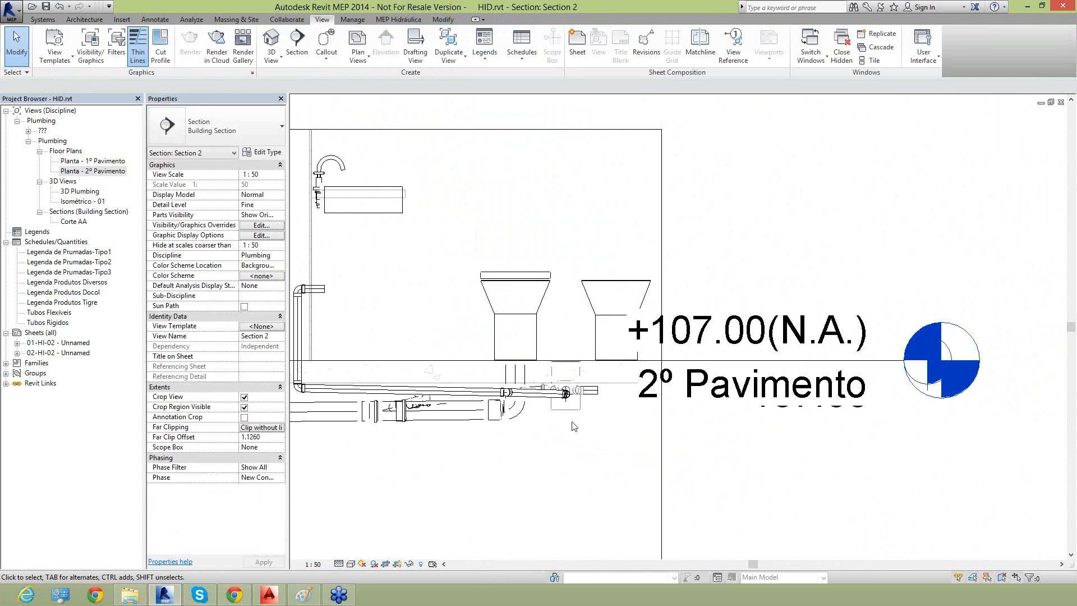
pyautogui.scroll(5, 574, 426)
pyautogui.click(668, 383)
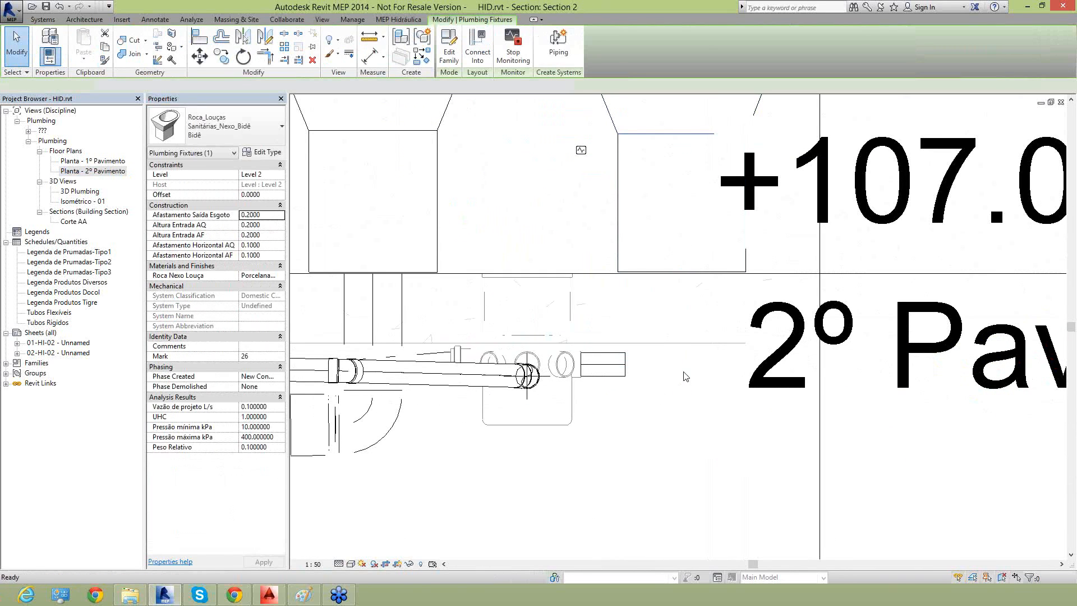
pyautogui.click(682, 273)
pyautogui.scroll(3, 681, 360)
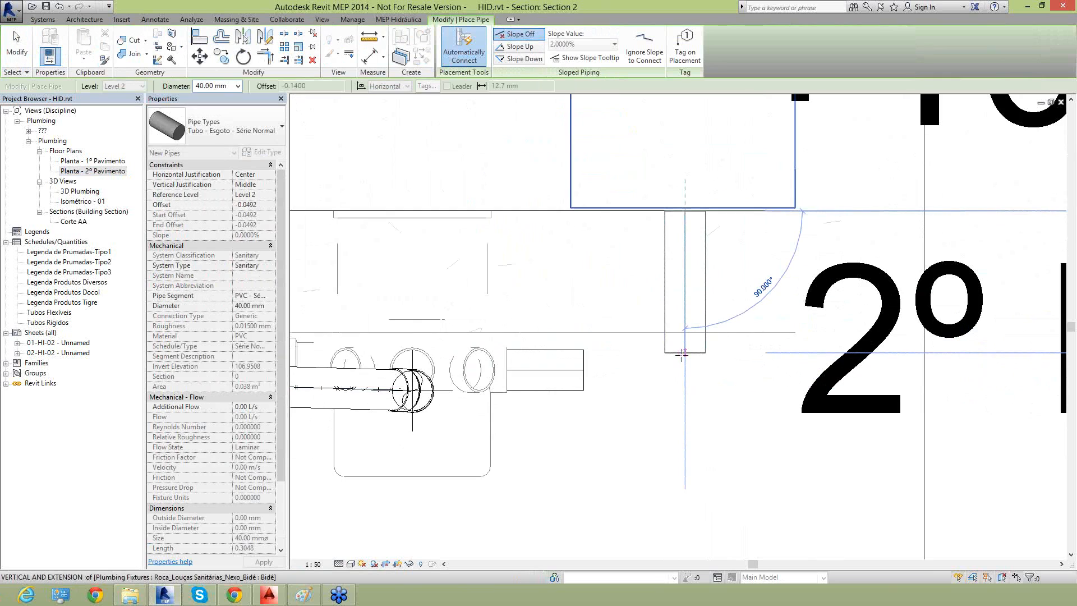
pyautogui.scroll(-3, 623, 382)
pyautogui.press('Escape')
pyautogui.press('Escape')
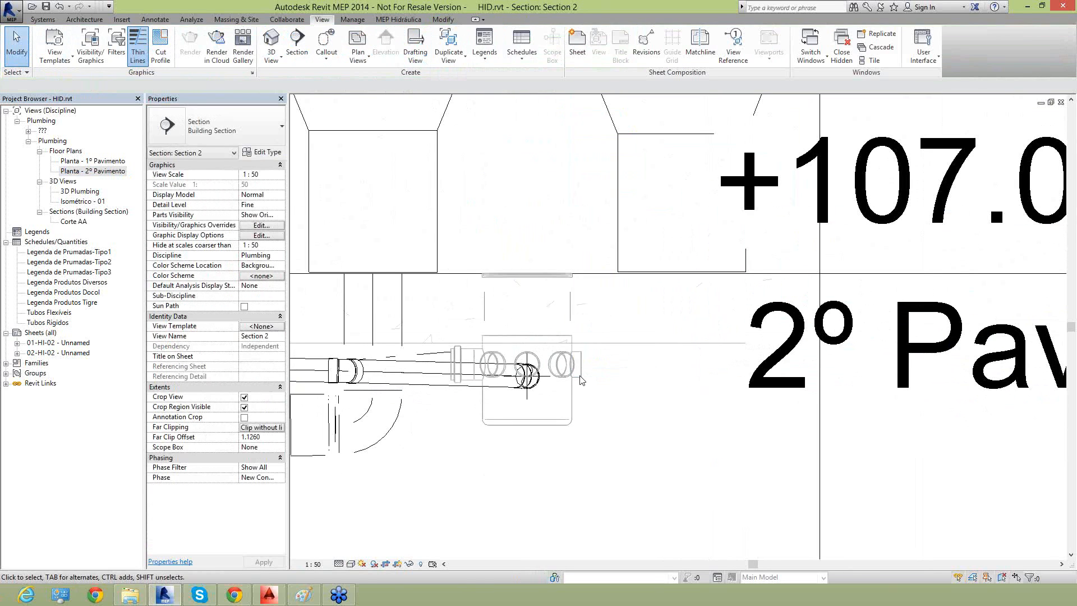
# Draw a 40 mm pipe from the floor drain, sloping up 2% to beneath the bidet, and continue it vertically to the bidet's base
pyautogui.click(579, 380)
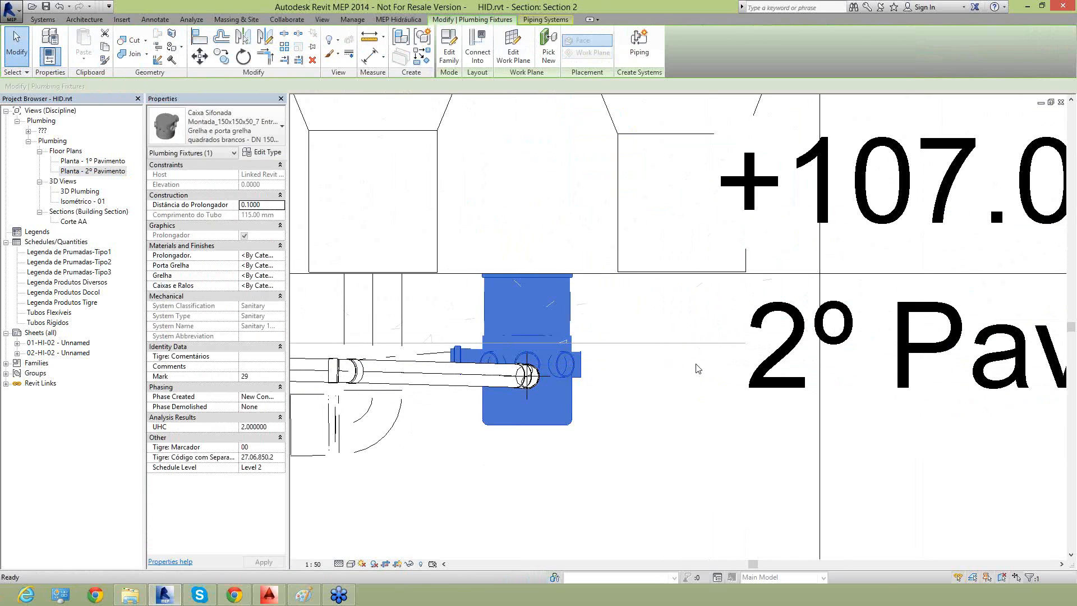
pyautogui.press('p')
pyautogui.press('i')
pyautogui.click(603, 363)
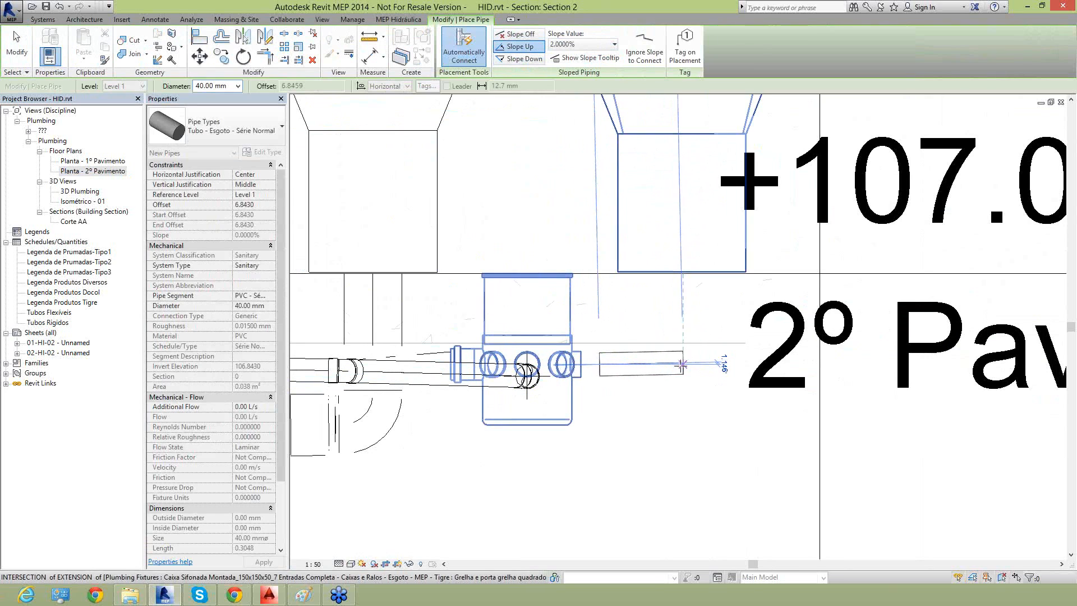
pyautogui.click(683, 364)
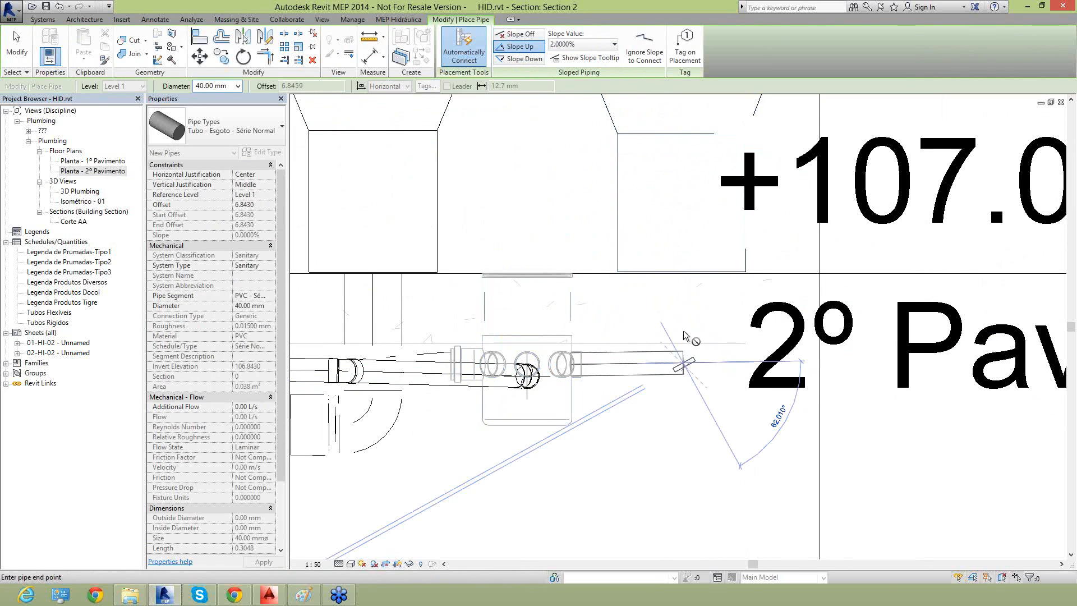
pyautogui.click(683, 273)
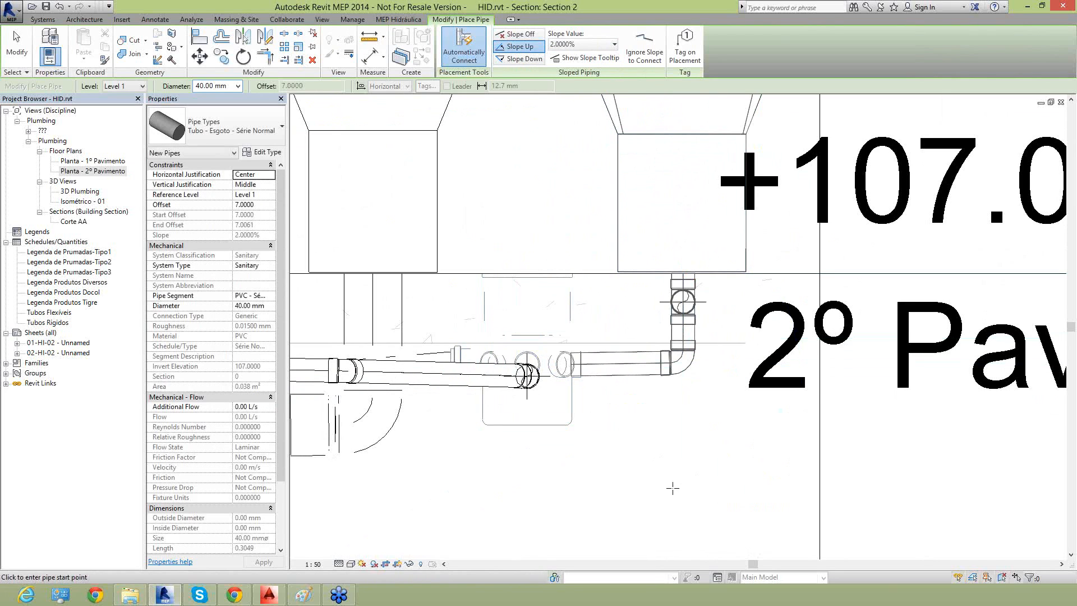
pyautogui.press('Escape')
# Examine the new bidet riser in the section view and its position under the bidet in the second-floor plan
pyautogui.scroll(-2, 676, 437)
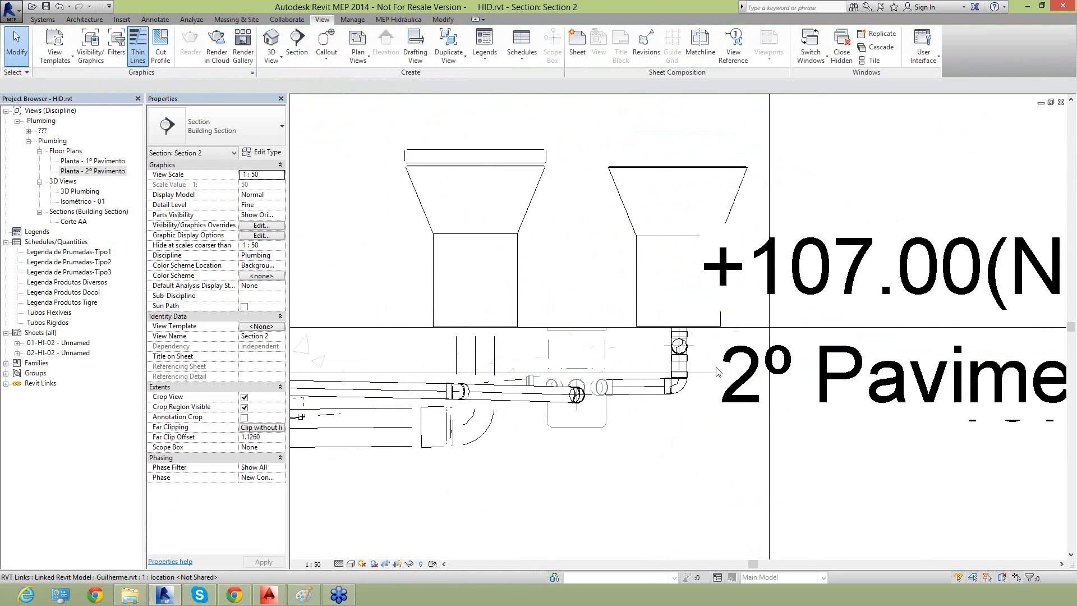
pyautogui.scroll(2, 717, 372)
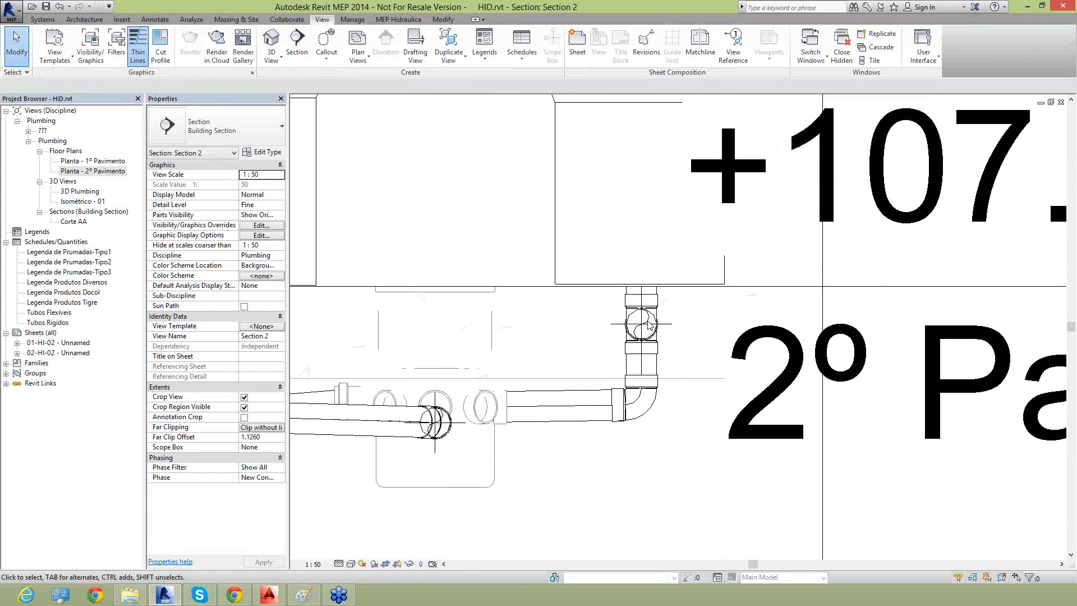
pyautogui.doubleClick(78, 161)
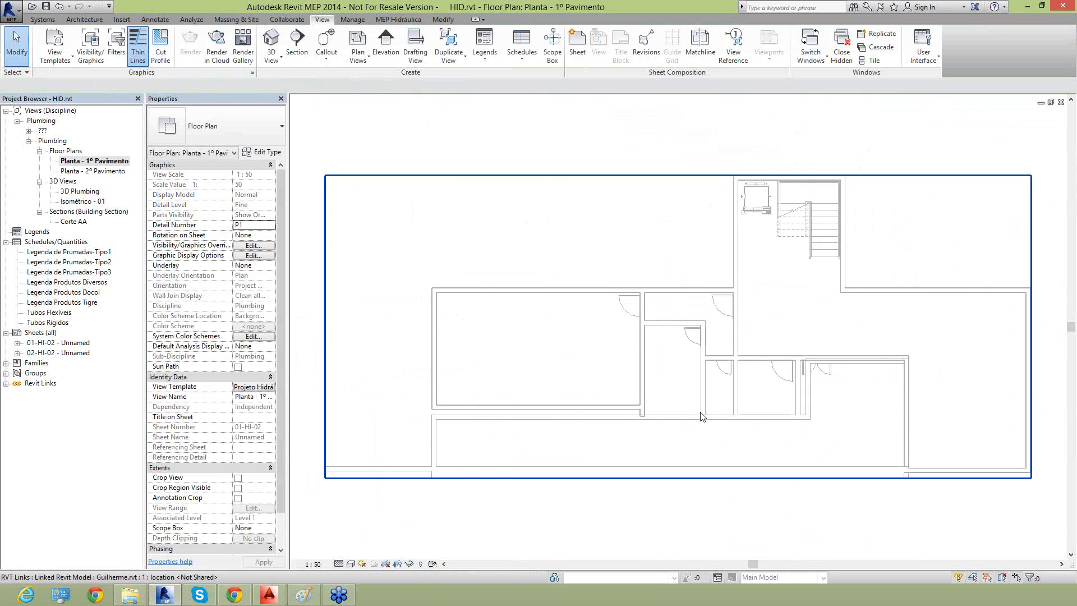
pyautogui.doubleClick(93, 171)
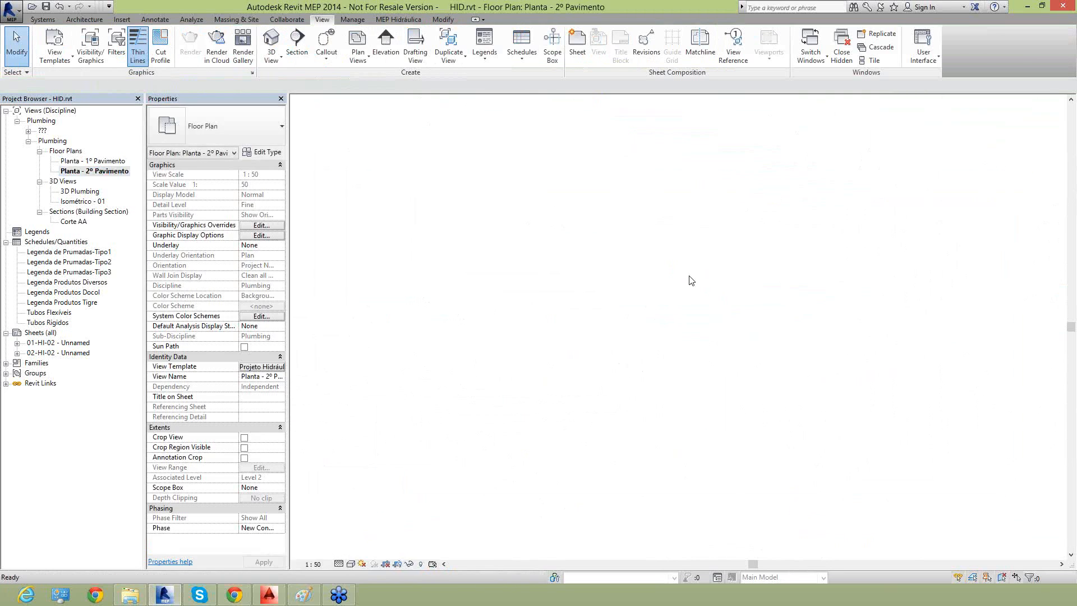
pyautogui.scroll(6, 514, 285)
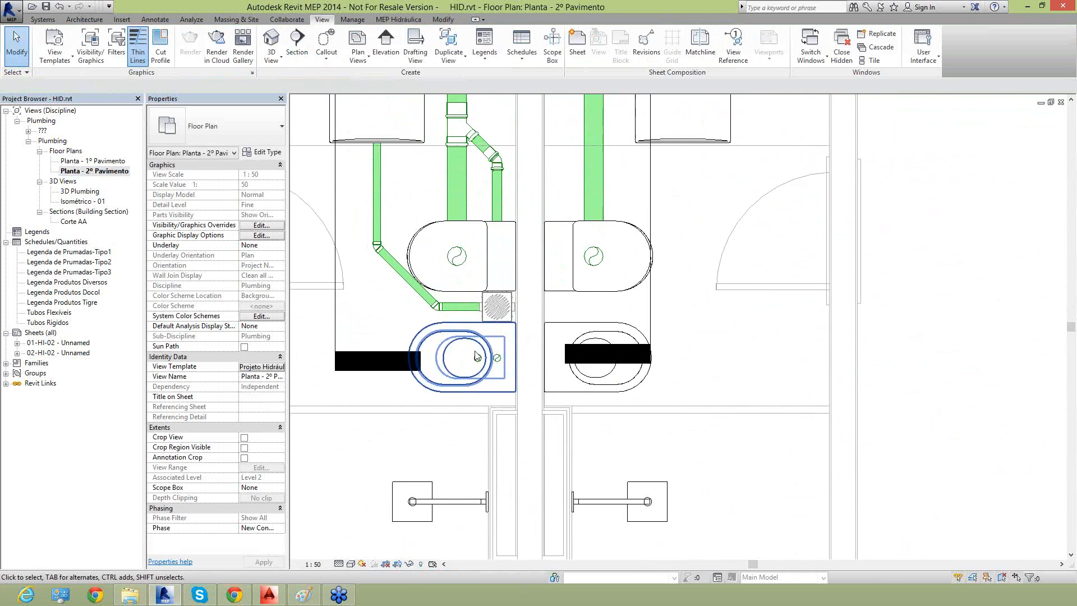
pyautogui.scroll(1, 498, 363)
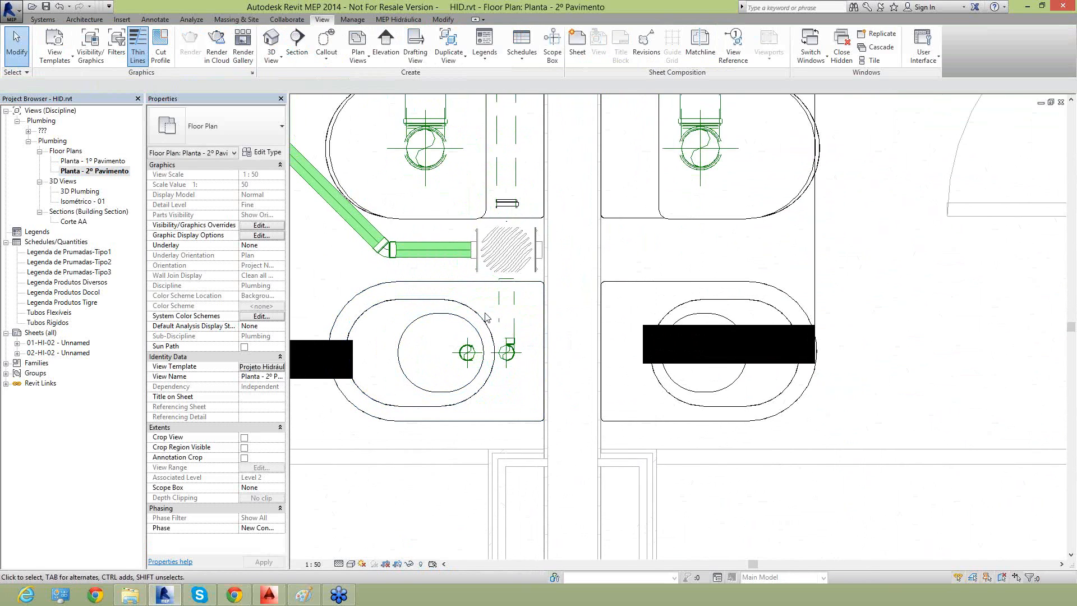
# Delete the vertical bidet pipe and its fittings beneath the bidet in the second-floor plan
pyautogui.scroll(2, 498, 342)
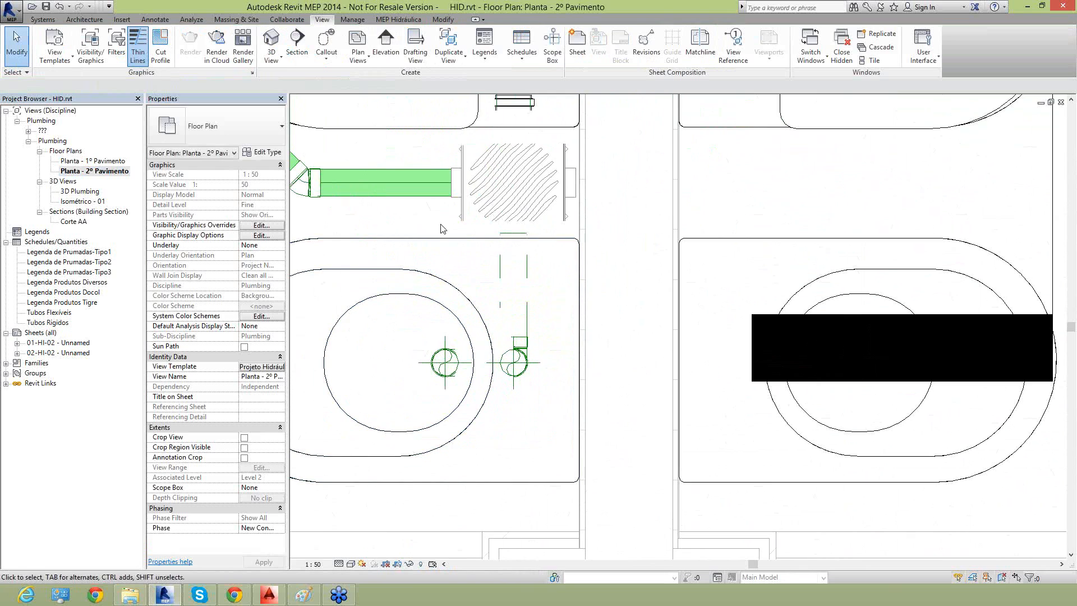
pyautogui.moveTo(446, 225); pyautogui.dragTo(547, 410)
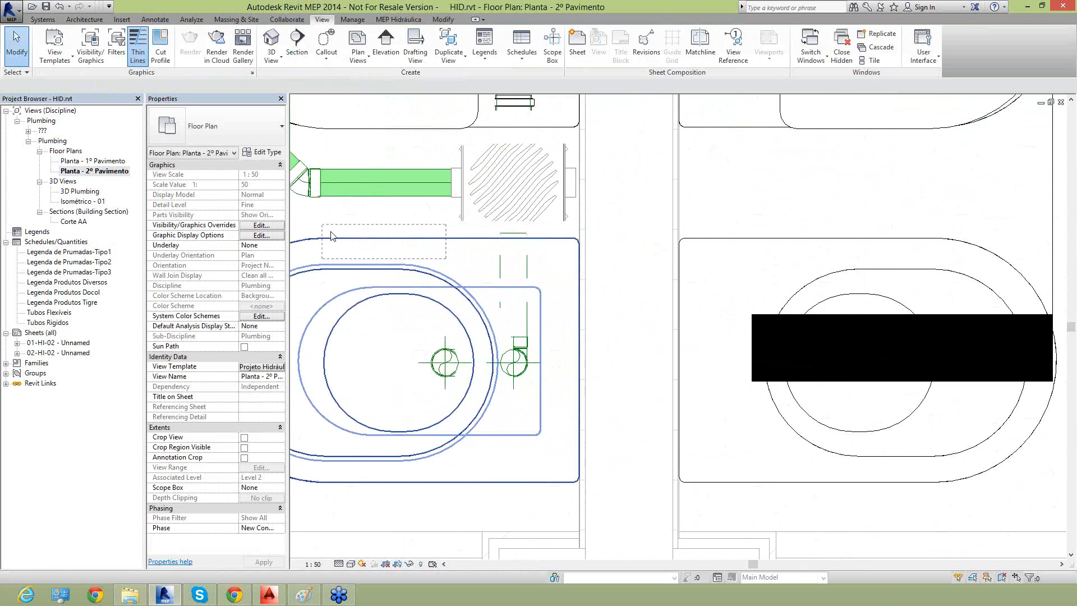
pyautogui.press('Delete')
pyautogui.moveTo(501, 362); pyautogui.dragTo(396, 268)
pyautogui.scroll(-1, 414, 234)
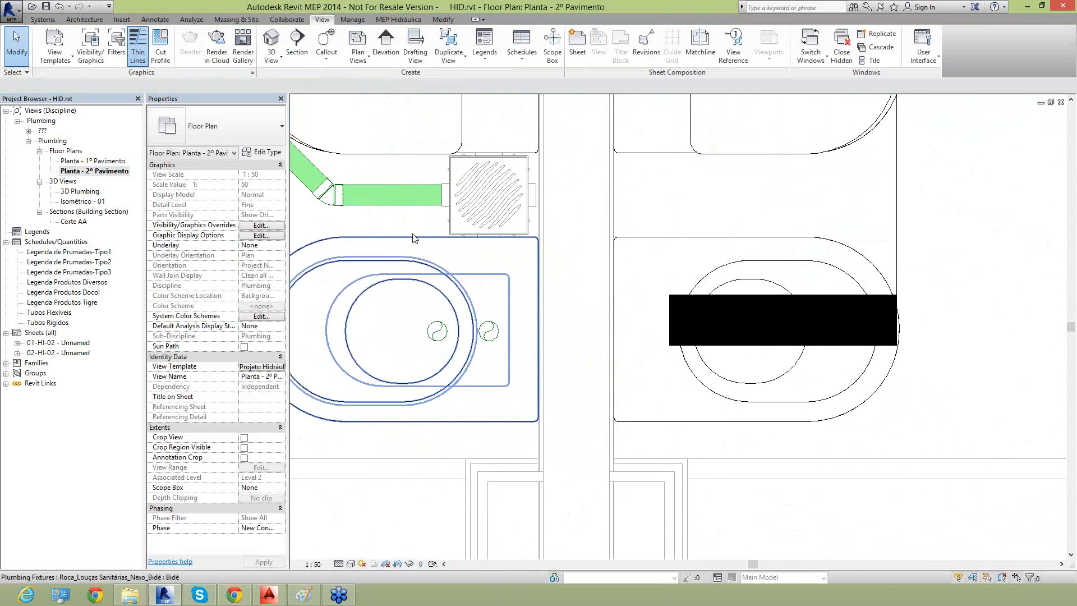
pyautogui.moveTo(413, 234); pyautogui.dragTo(473, 248, button='middle')
pyautogui.moveTo(310, 273)
pyautogui.mouseDown()
pyautogui.moveTo(564, 363)
pyautogui.moveTo(593, 400)
pyautogui.mouseUp()
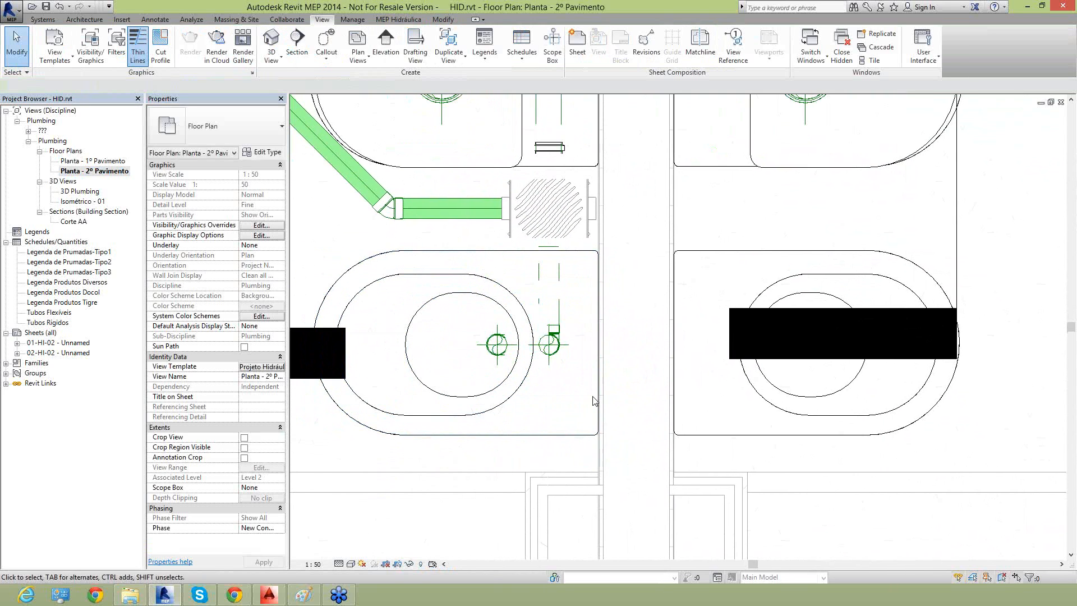
pyautogui.press('Delete')
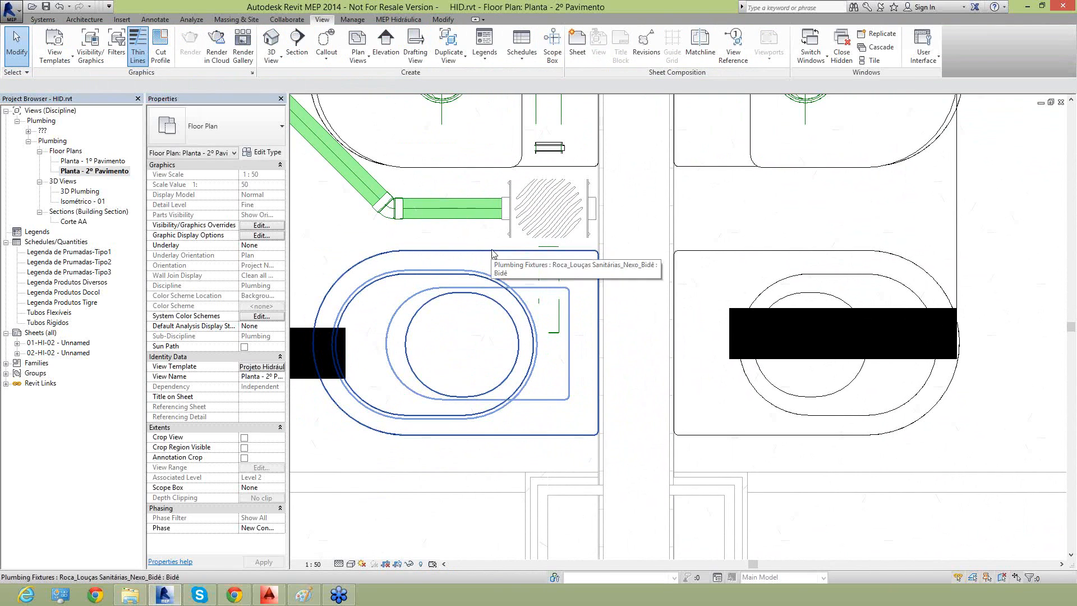
# Temporarily hide the bidet in the second-floor plan and try to select the leftover pipe beneath it
pyautogui.click(555, 256)
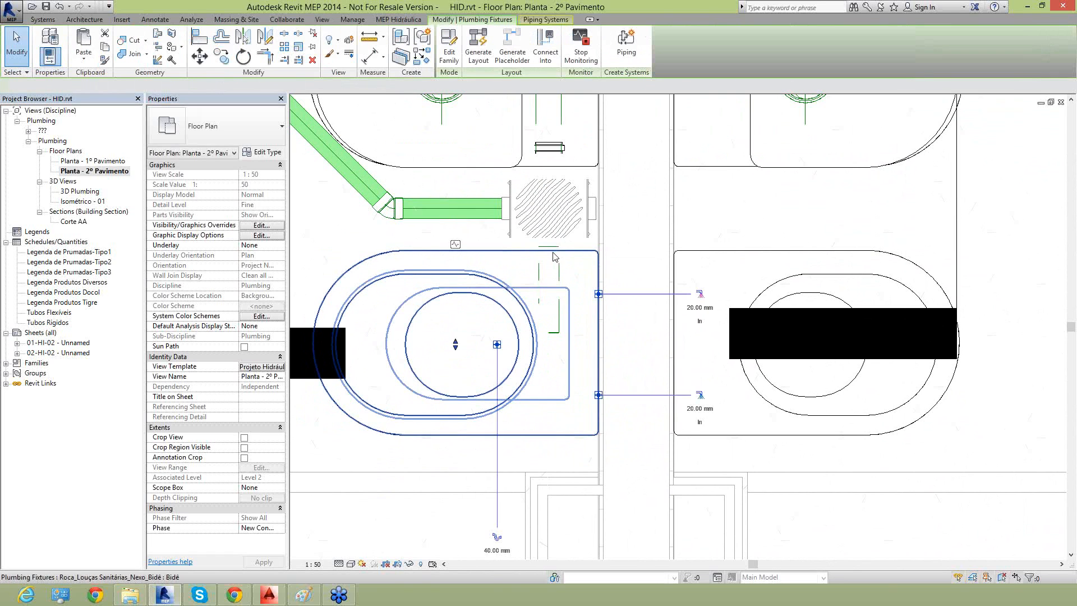
pyautogui.press('h')
pyautogui.press('h')
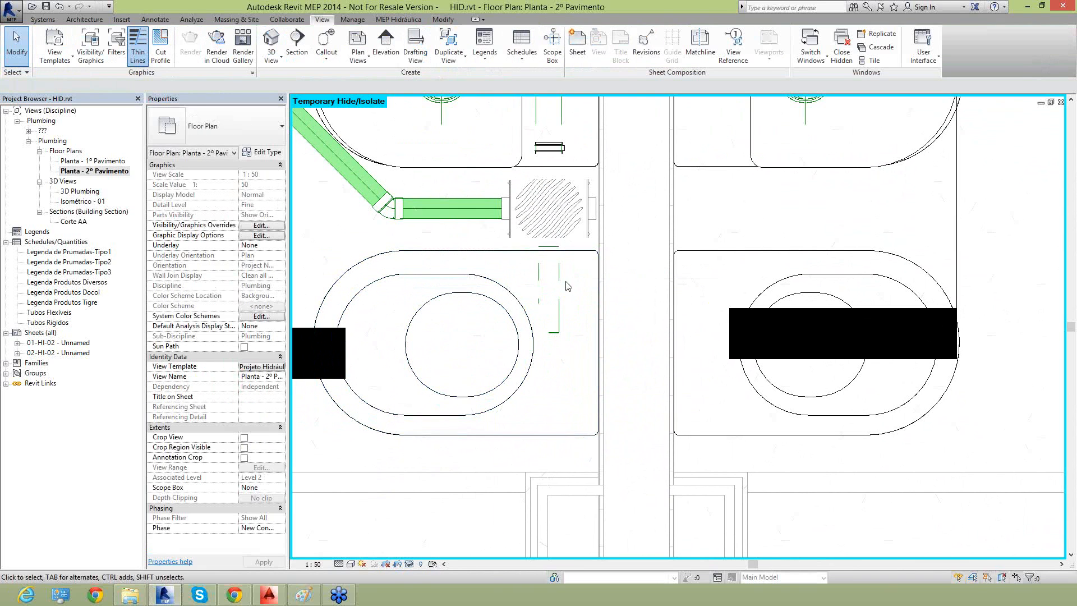
pyautogui.click(548, 259)
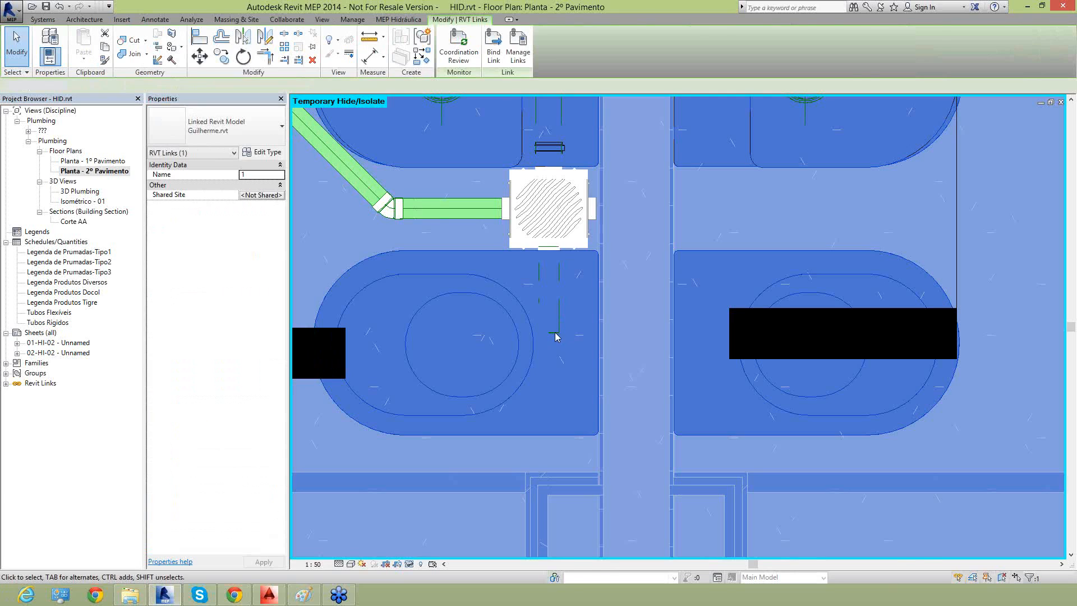
pyautogui.press('Escape')
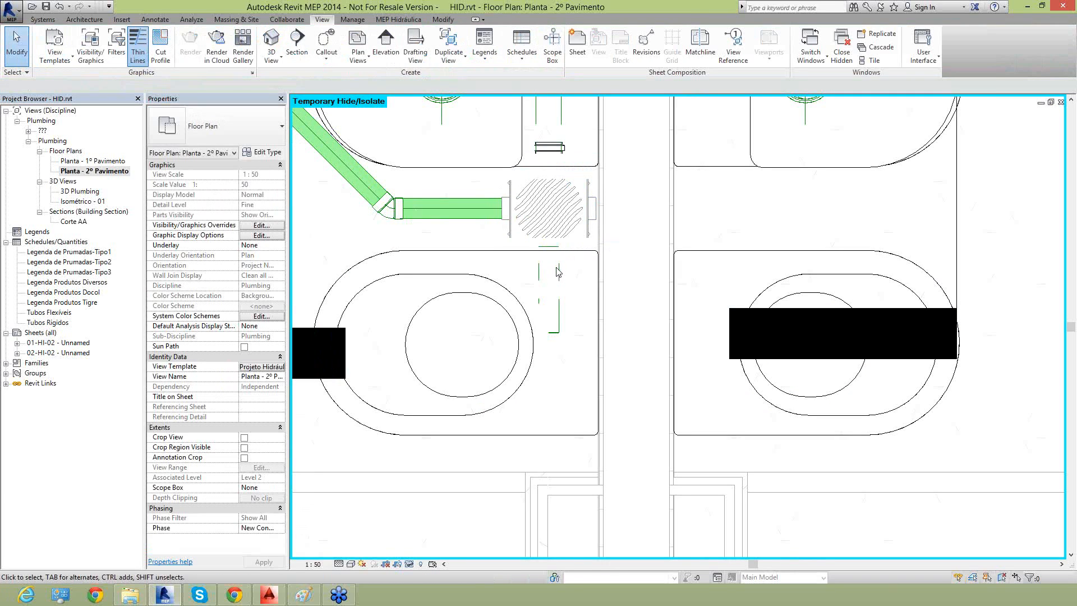
# Open Section 2 from its marker and delete the leftover pipe between the floor drain and the bidet
pyautogui.scroll(-3, 522, 369)
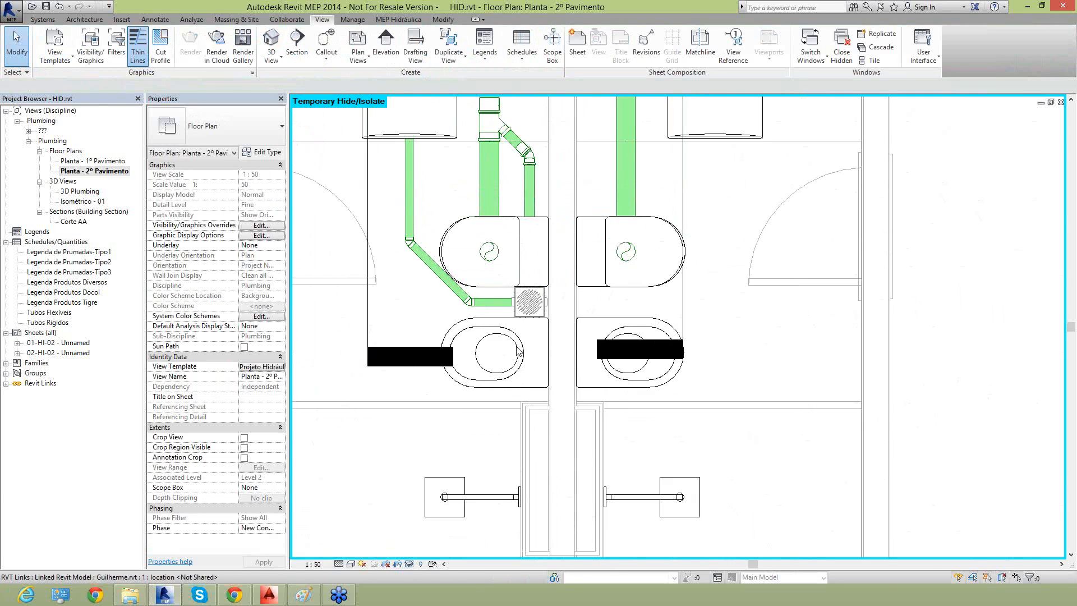
pyautogui.moveTo(452, 145); pyautogui.dragTo(457, 243, button='middle')
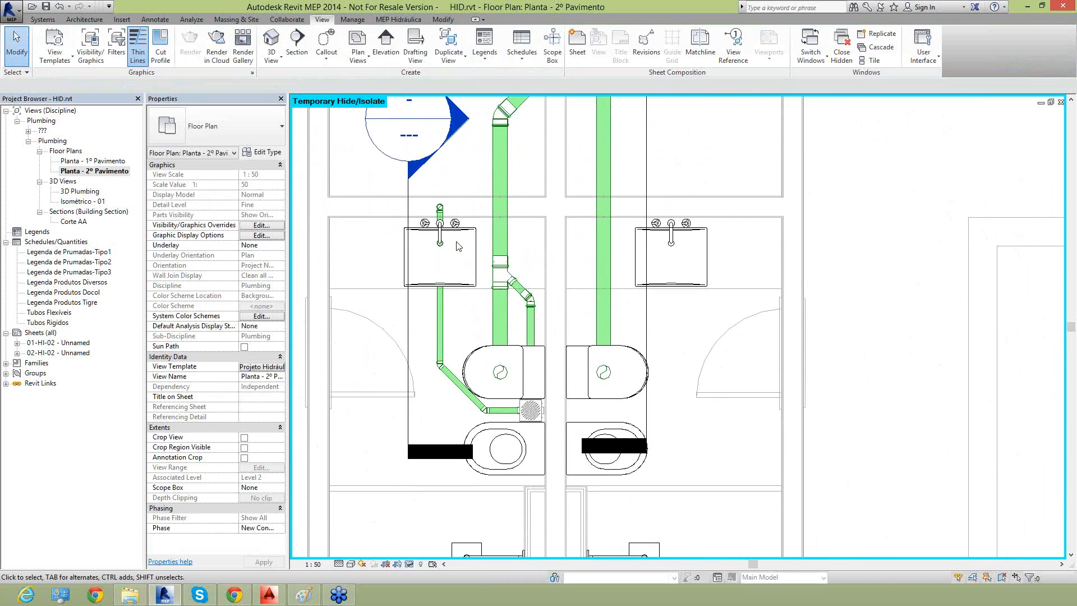
pyautogui.doubleClick(460, 128)
pyautogui.scroll(1, 604, 403)
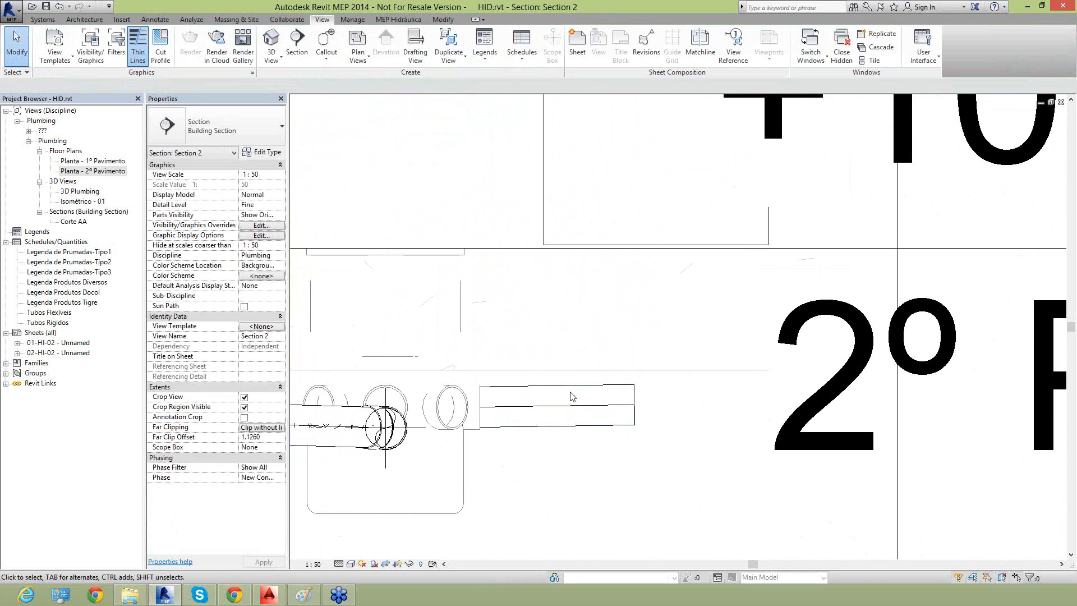
pyautogui.click(572, 397)
pyautogui.press('Delete')
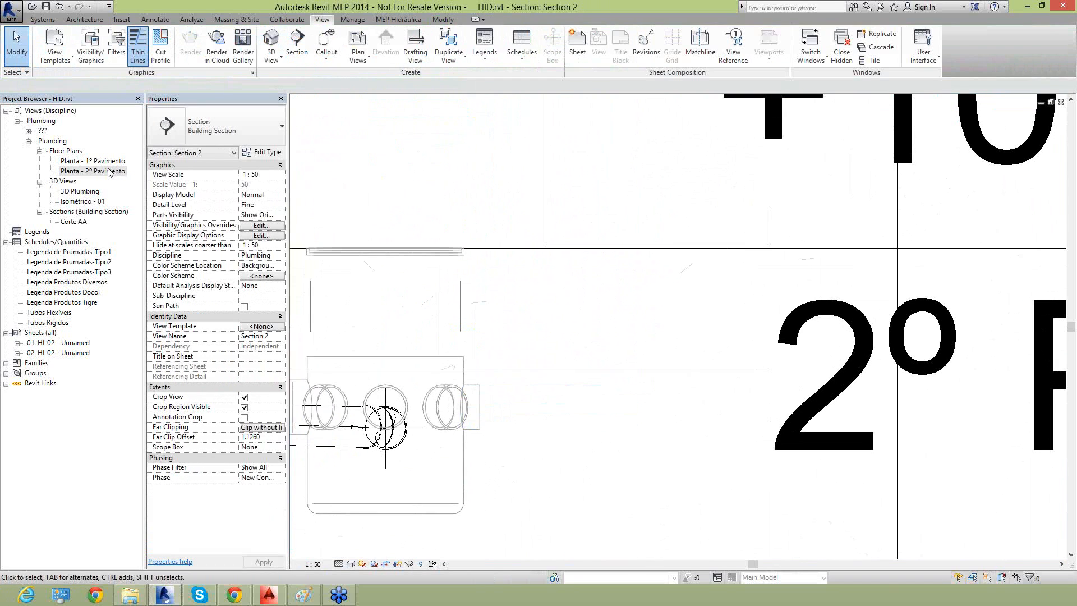
# Return to the second-floor plan and reset its temporary hide/isolate to restore the hidden bidet
pyautogui.doubleClick(93, 171)
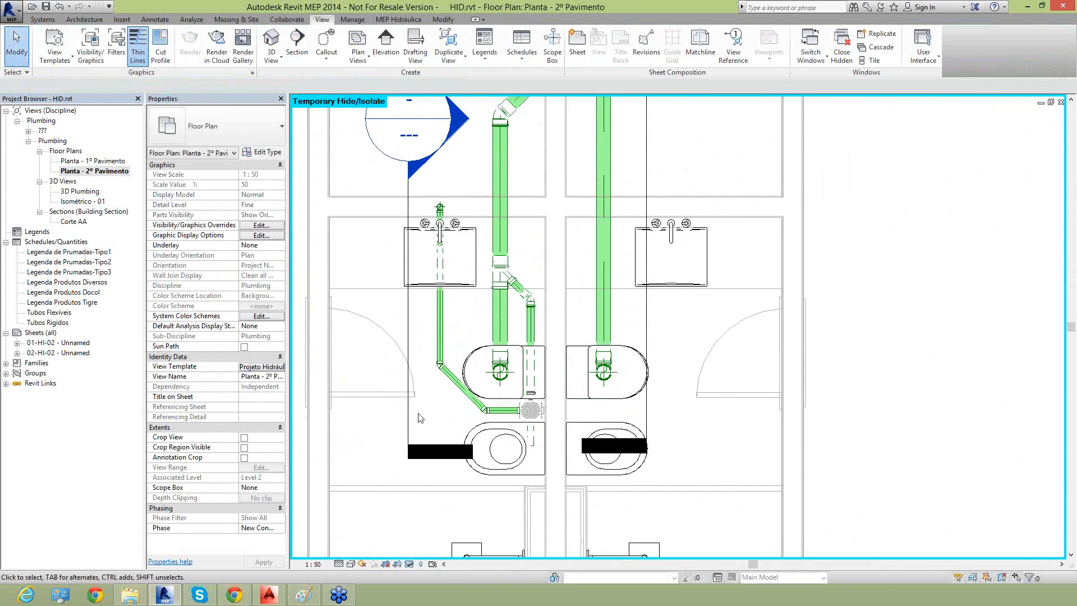
pyautogui.click(408, 565)
pyautogui.click(461, 552)
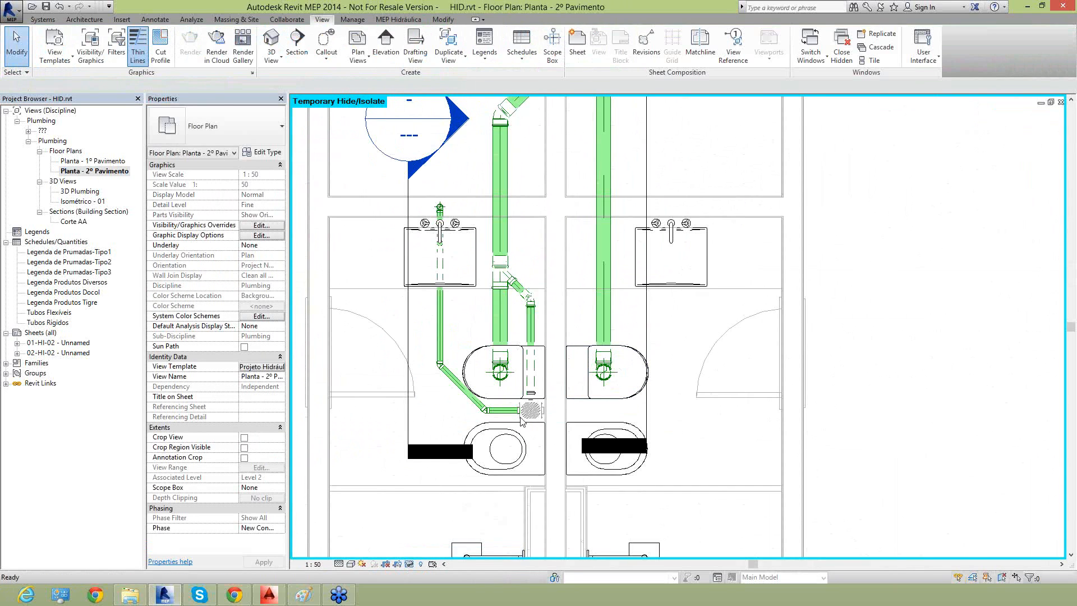
# Draw a 40 mm pipe sloping up 2% from the floor drain's diagonal inlet, turning 45° to connect to the bidet's outlet
pyautogui.scroll(5, 521, 420)
pyautogui.click(530, 410)
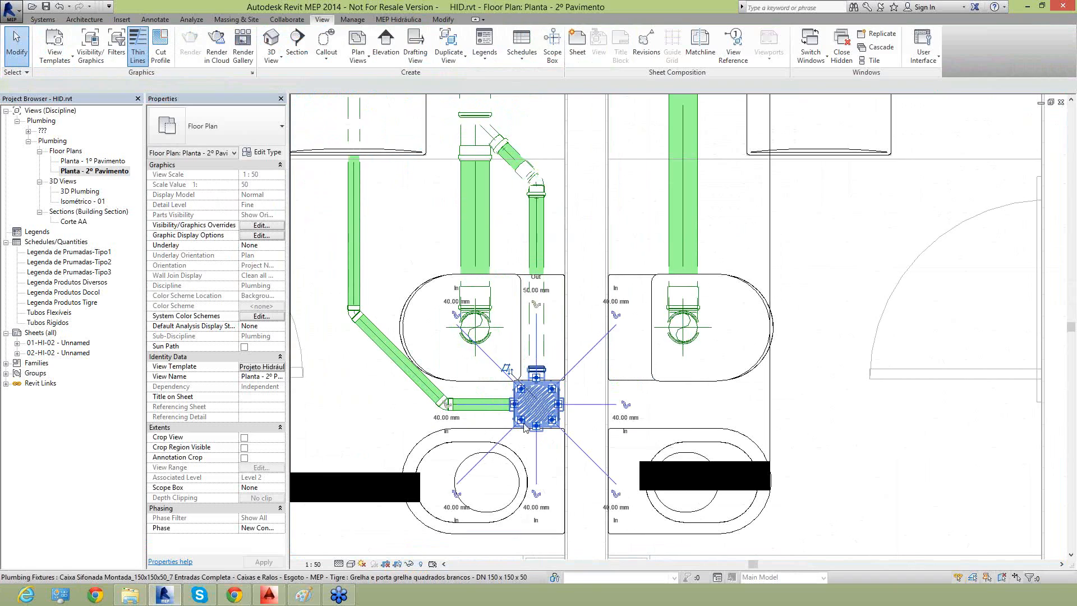
pyautogui.click(520, 491)
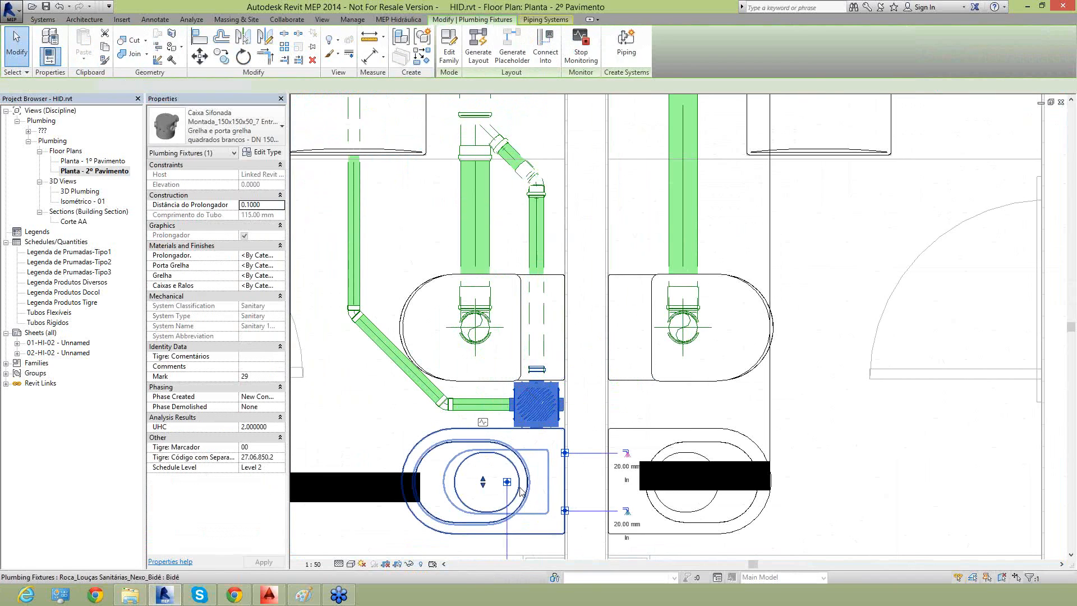
pyautogui.click(514, 430)
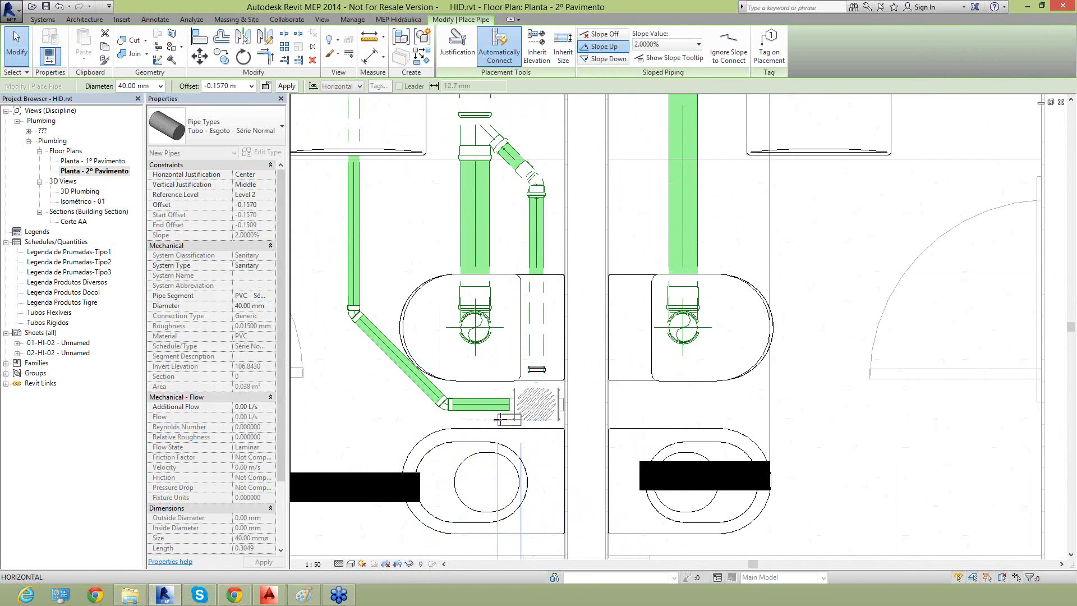
pyautogui.scroll(2, 502, 436)
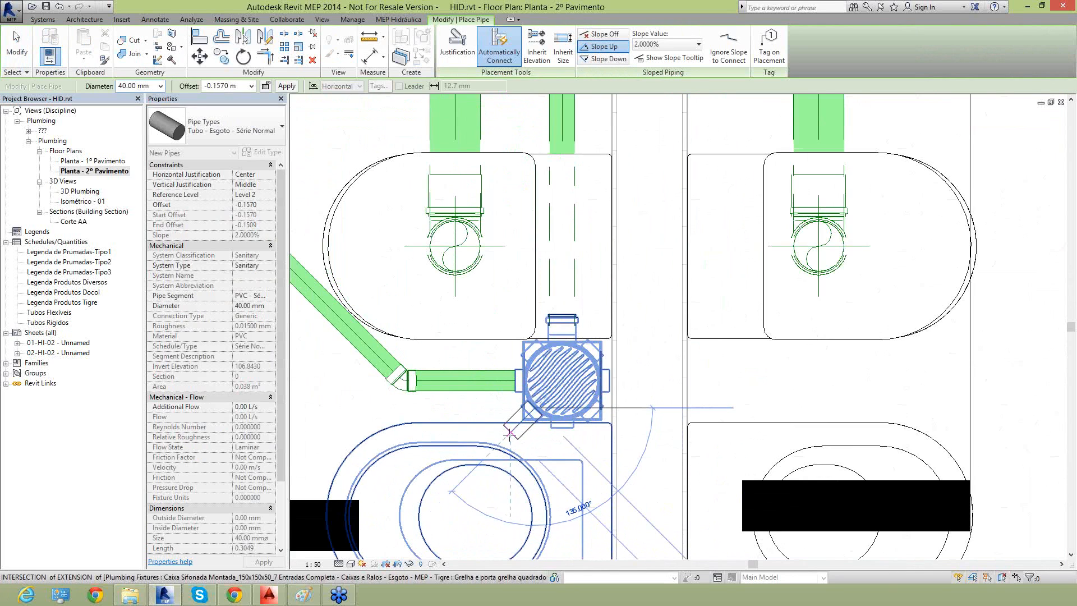
pyautogui.click(509, 433)
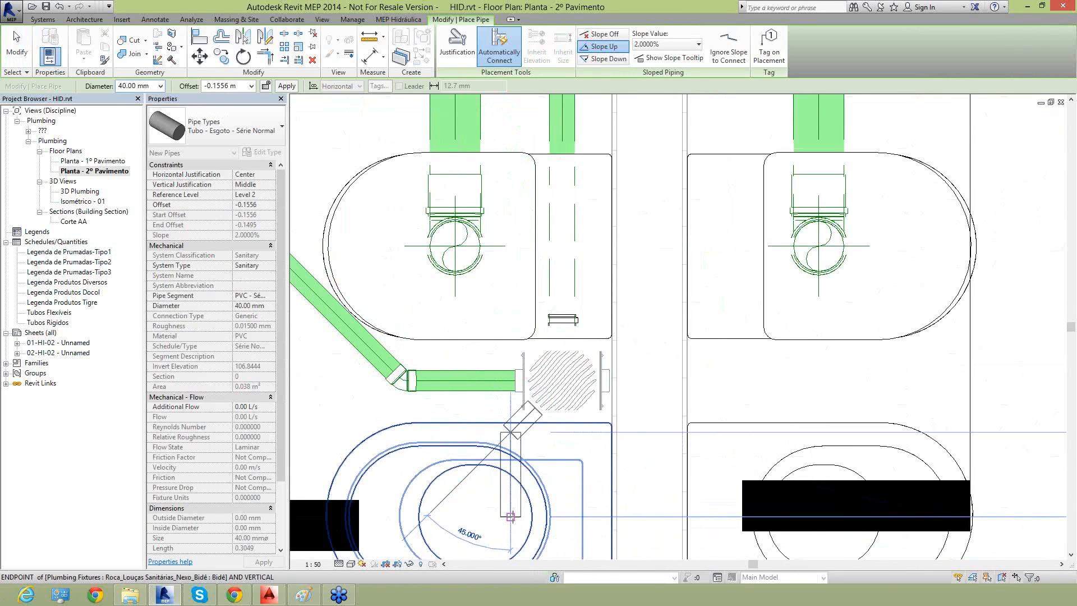
pyautogui.press('Escape')
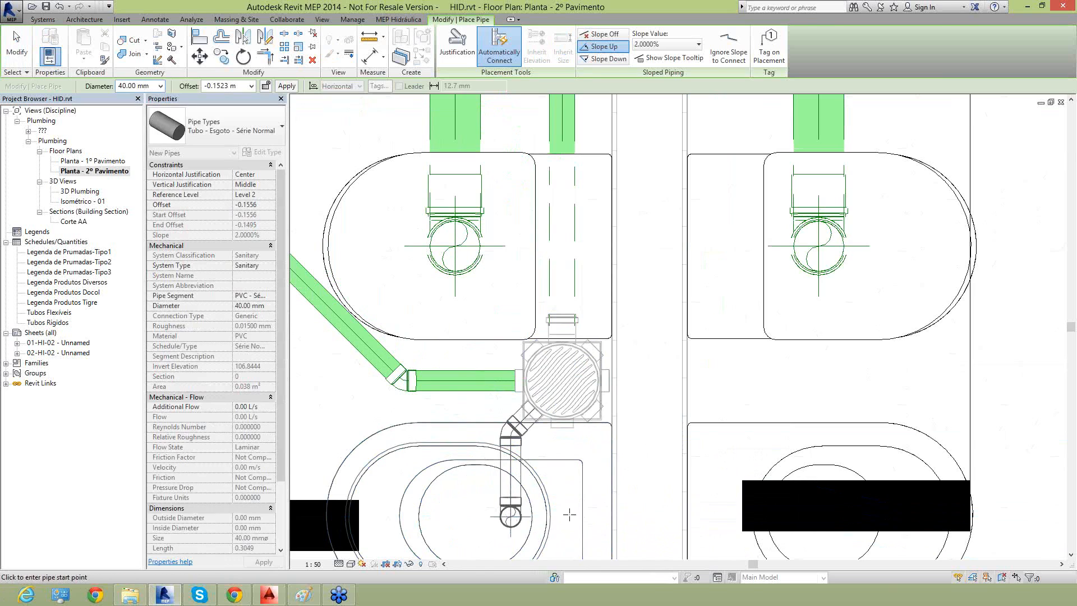
pyautogui.press('Escape')
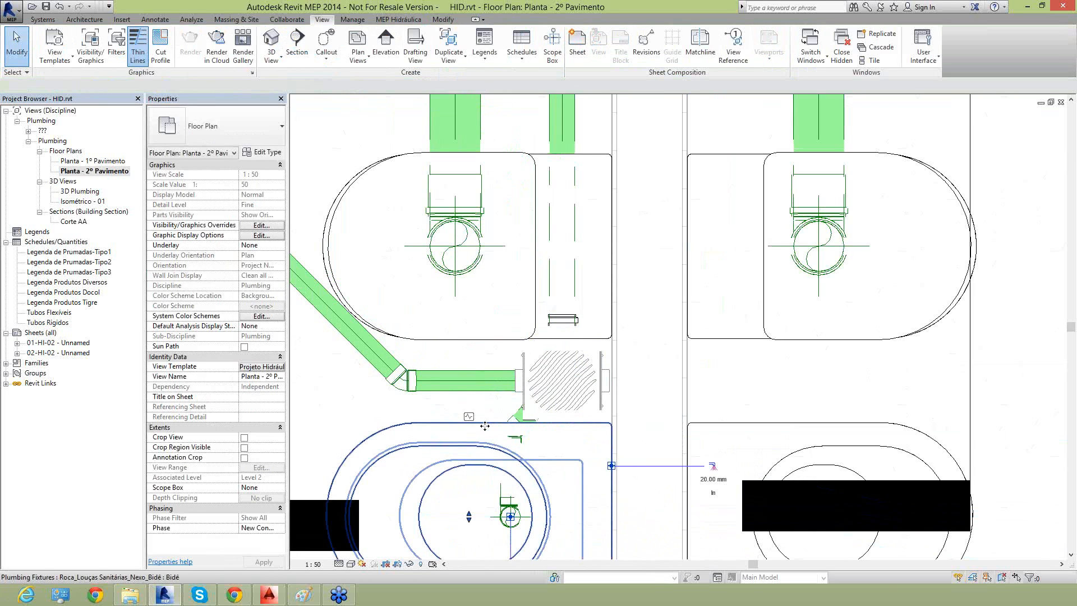
# Examine the new bidet drain connection in the second-floor plan and in Section 2's view
pyautogui.click(485, 427)
pyautogui.moveTo(545, 472); pyautogui.dragTo(555, 410, button='middle')
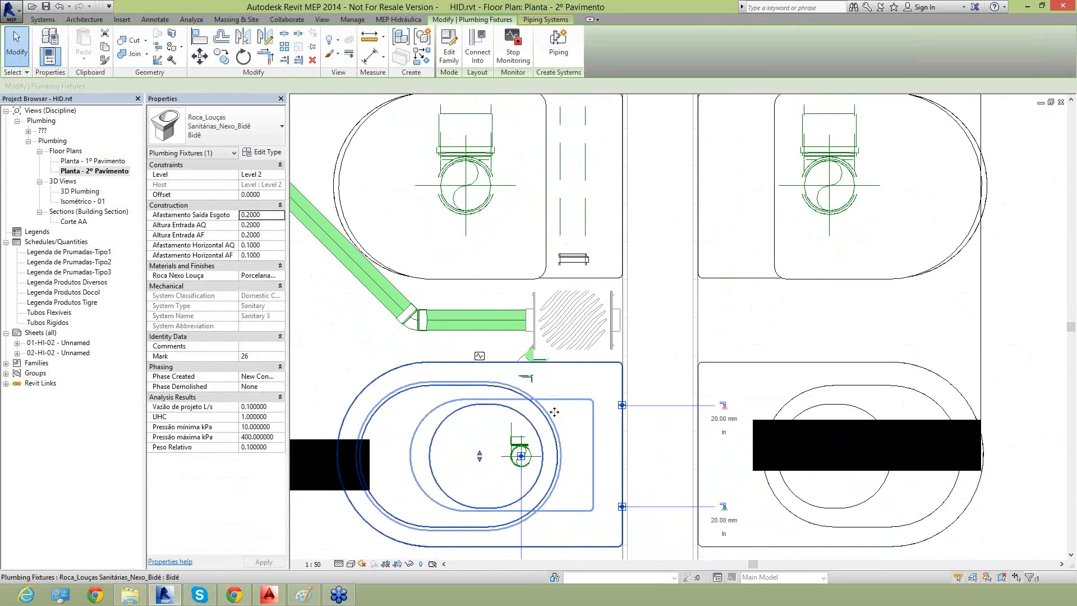
pyautogui.scroll(-3, 554, 411)
pyautogui.press('Escape')
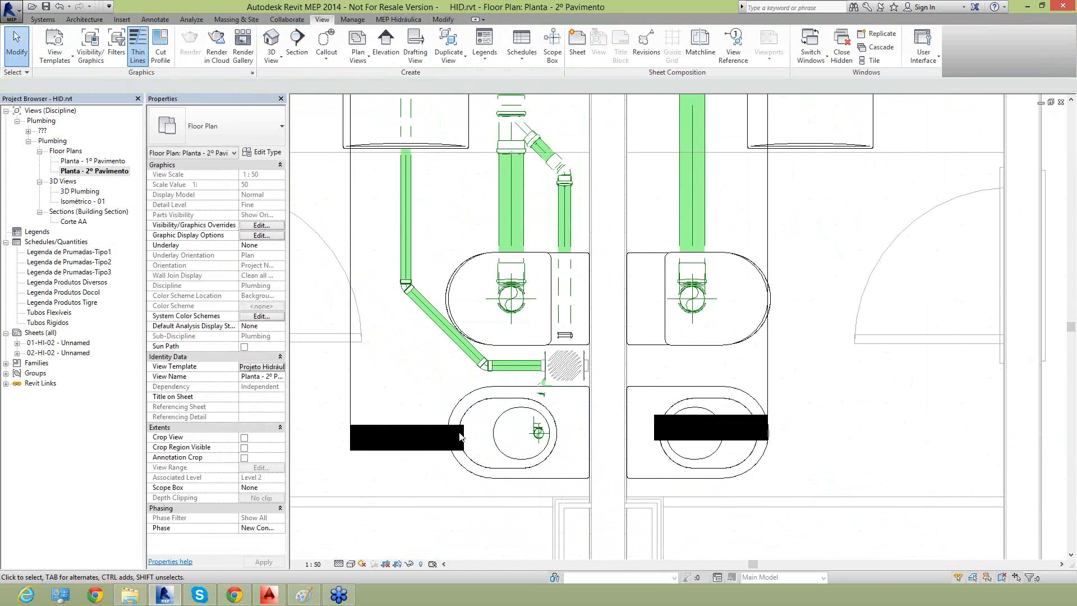
pyautogui.scroll(-3, 457, 472)
pyautogui.doubleClick(448, 170)
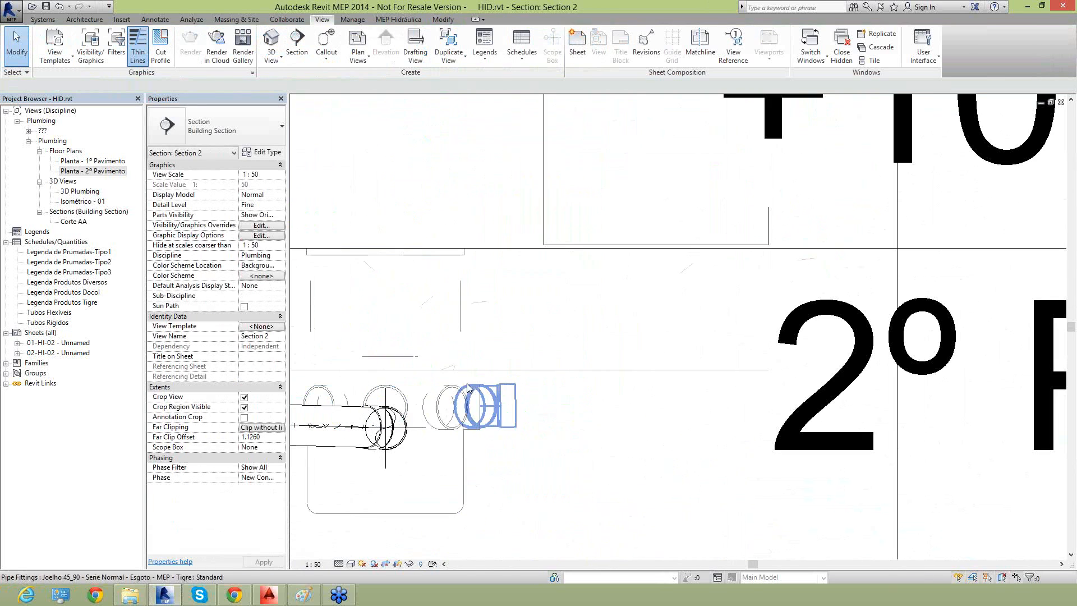
pyautogui.scroll(-3, 505, 396)
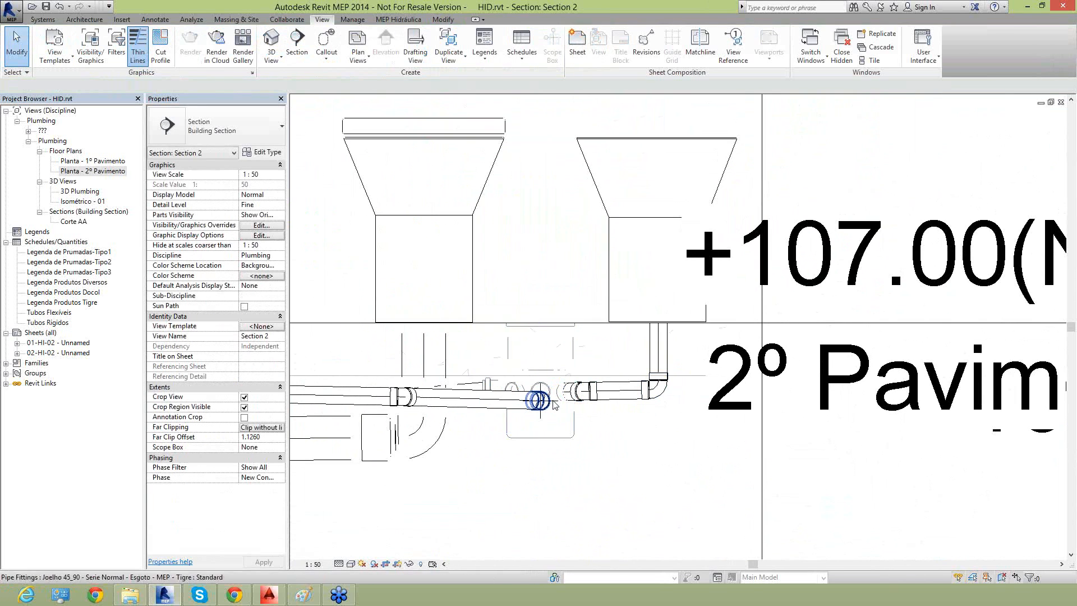
pyautogui.scroll(-1, 611, 443)
pyautogui.moveTo(628, 458); pyautogui.dragTo(794, 443, button='middle')
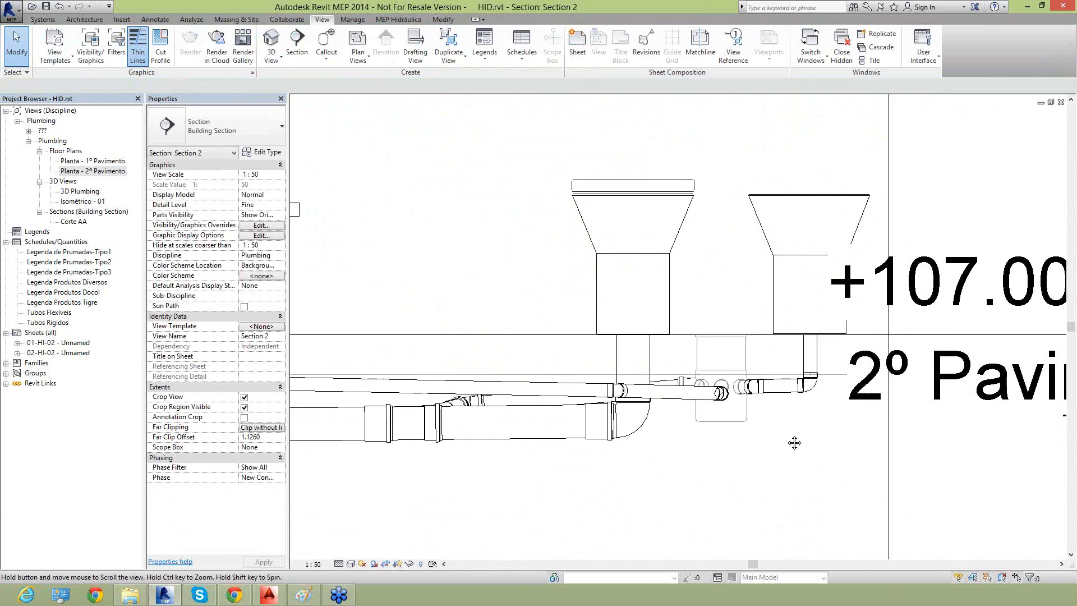
pyautogui.scroll(4, 724, 426)
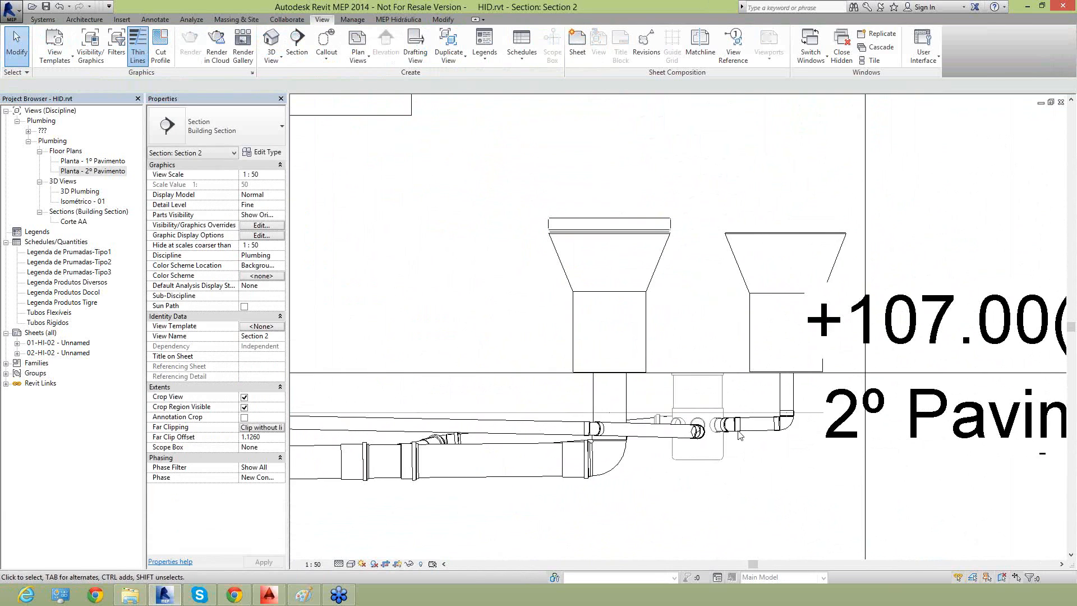
# Inspect how the washbasin pipe's end aligns with the floor drain's inlet in Section 2, and return to the second-floor plan
pyautogui.click(650, 427)
pyautogui.scroll(3, 595, 456)
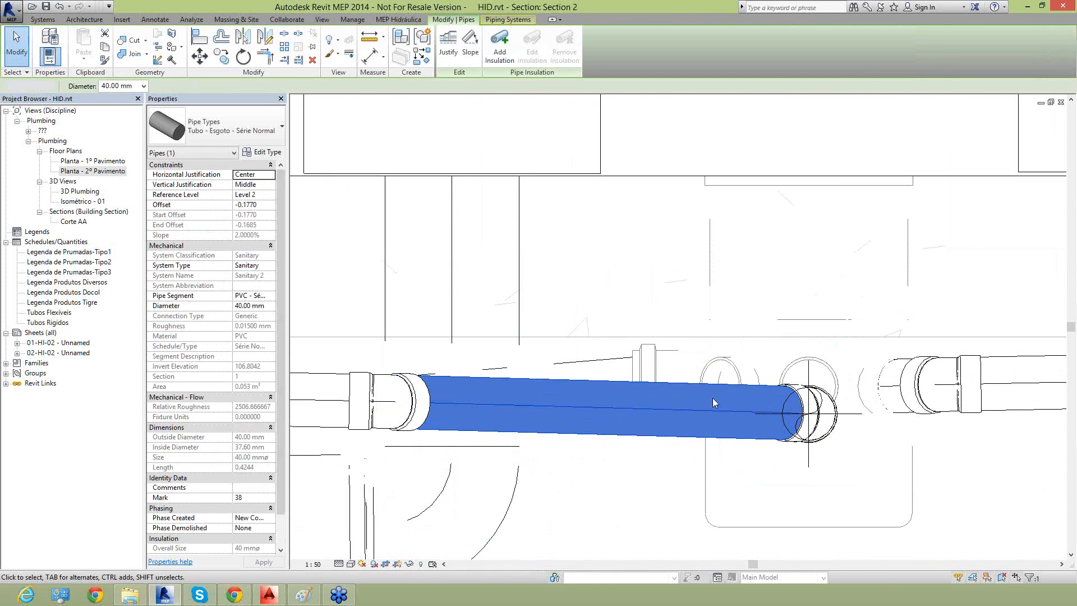
pyautogui.press('Escape')
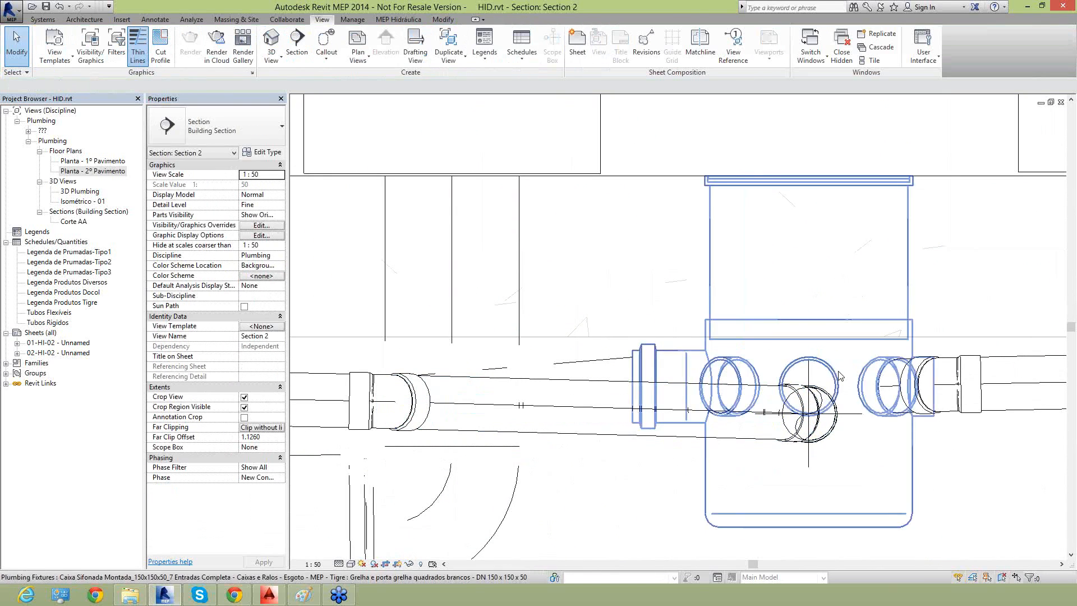
pyautogui.click(835, 380)
pyautogui.scroll(-2, 774, 335)
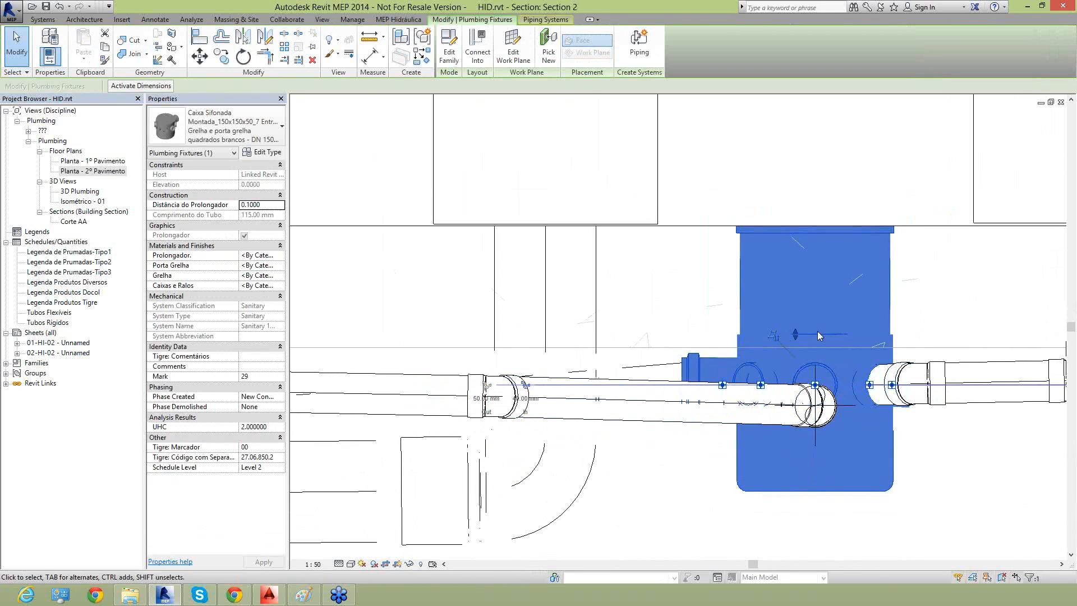
pyautogui.scroll(2, 856, 402)
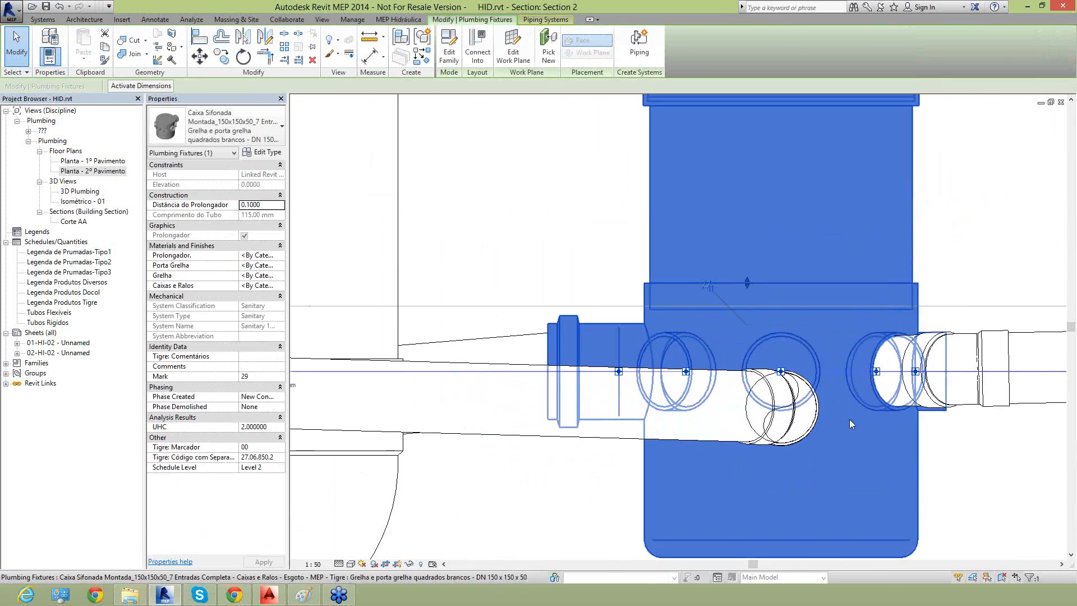
pyautogui.scroll(2, 796, 392)
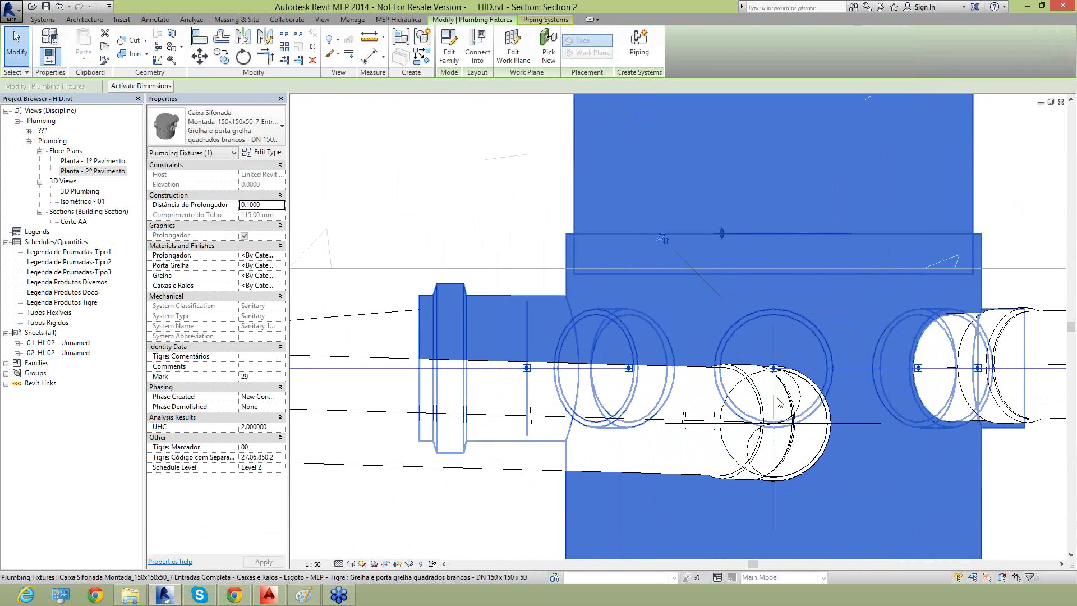
pyautogui.scroll(-2, 782, 407)
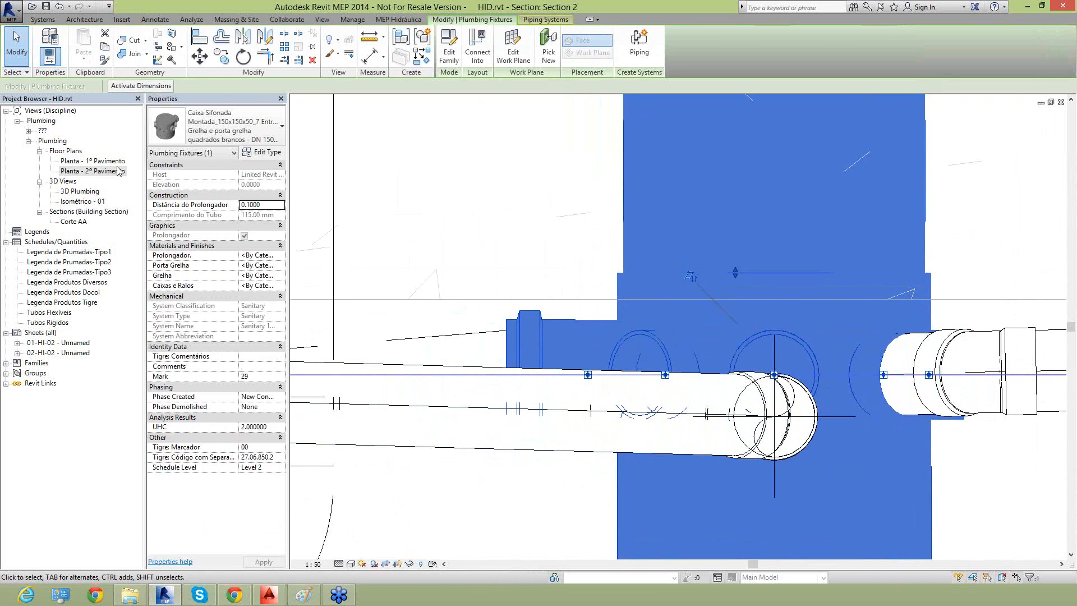
pyautogui.doubleClick(92, 171)
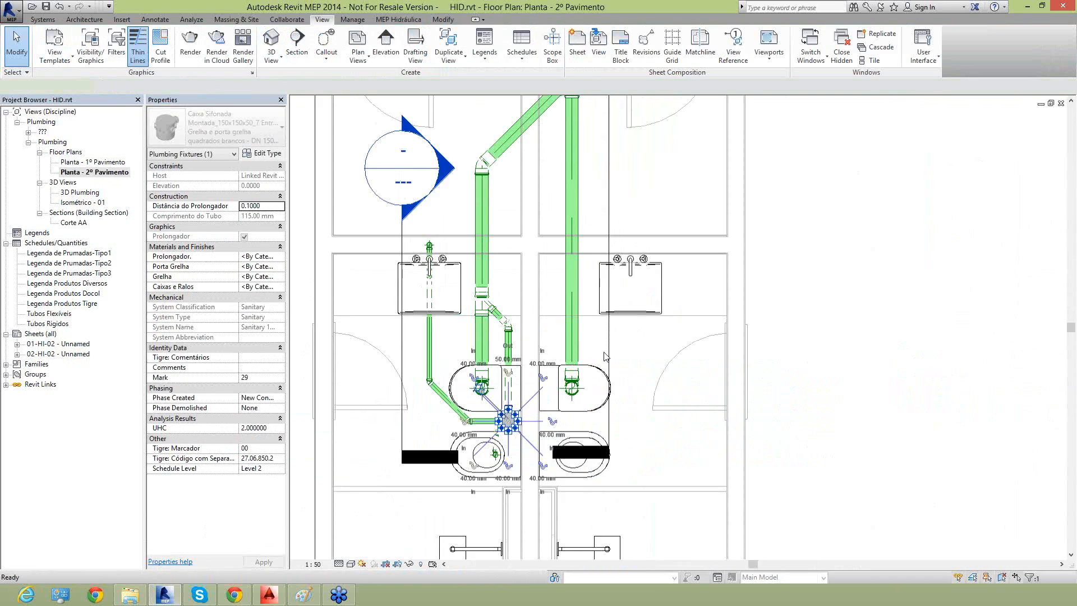
# Delete the horizontal pipe between the washbasin's diagonal pipe and the floor drain, together with the elbow joining them
pyautogui.scroll(5, 481, 425)
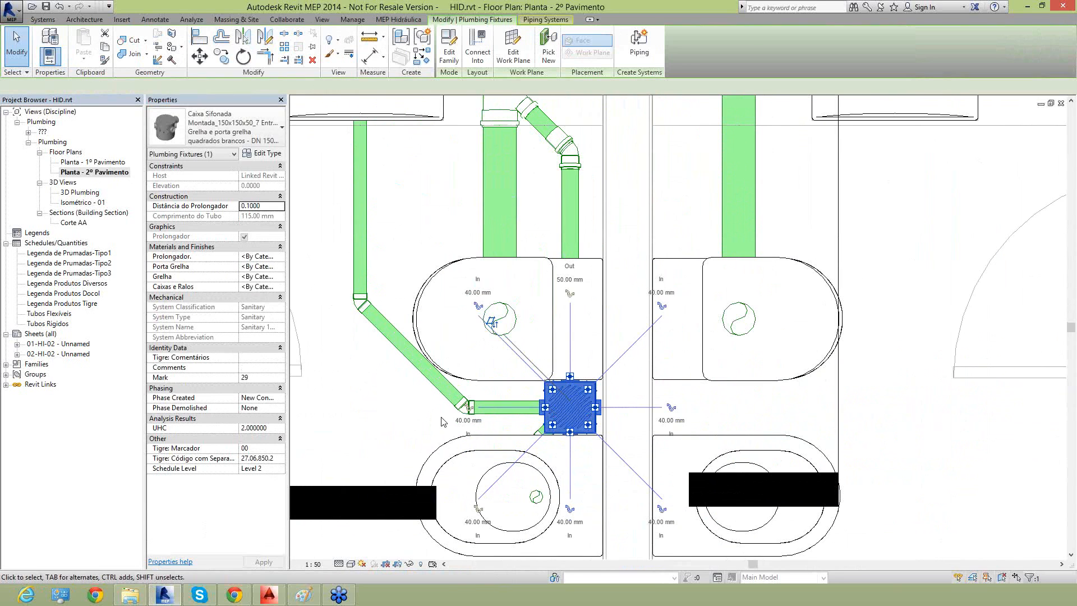
pyautogui.press('Escape')
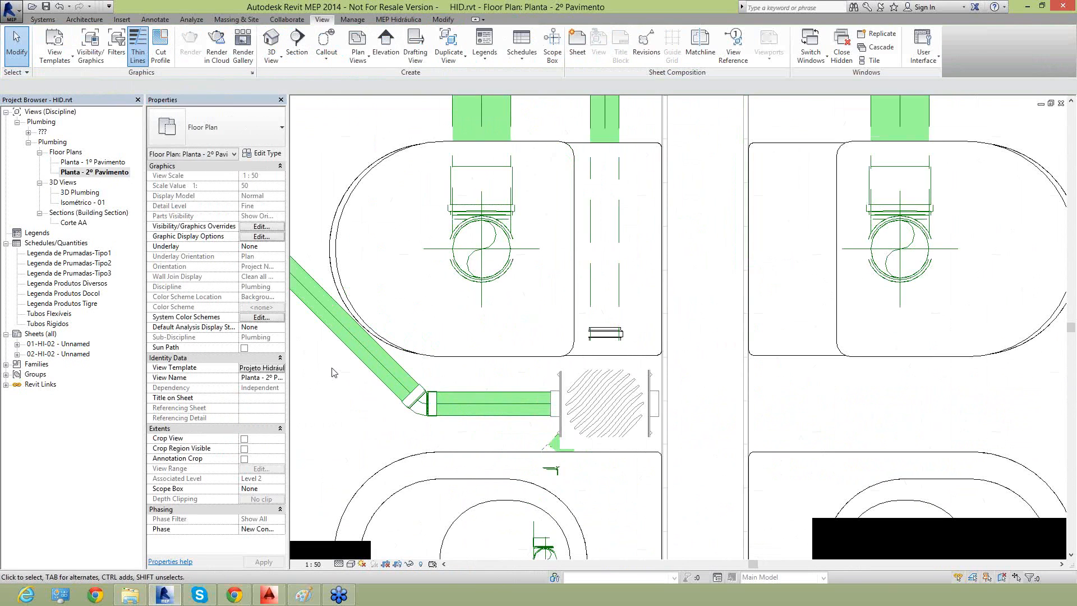
pyautogui.click(449, 403)
pyautogui.press('Delete')
pyautogui.click(413, 399)
pyautogui.rightClick(415, 399)
pyautogui.press('Escape')
# Try to draw a 40 mm pipe sloping up 2% from the diagonal pipe's open end to the floor drain's side inlet
pyautogui.moveTo(417, 400); pyautogui.dragTo(423, 408)
pyautogui.rightClick(423, 409)
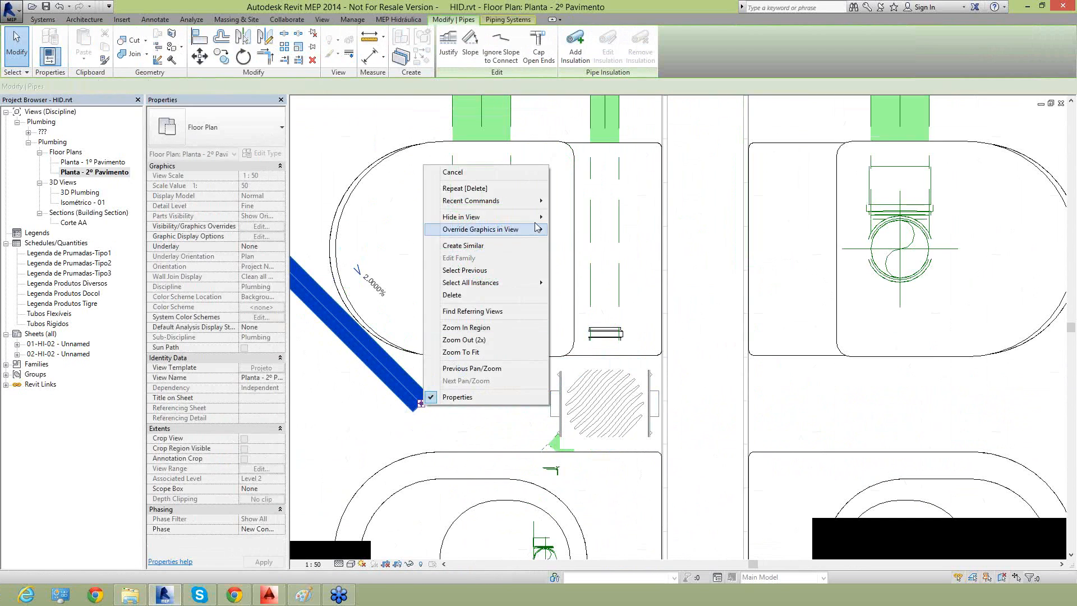
pyautogui.click(452, 420)
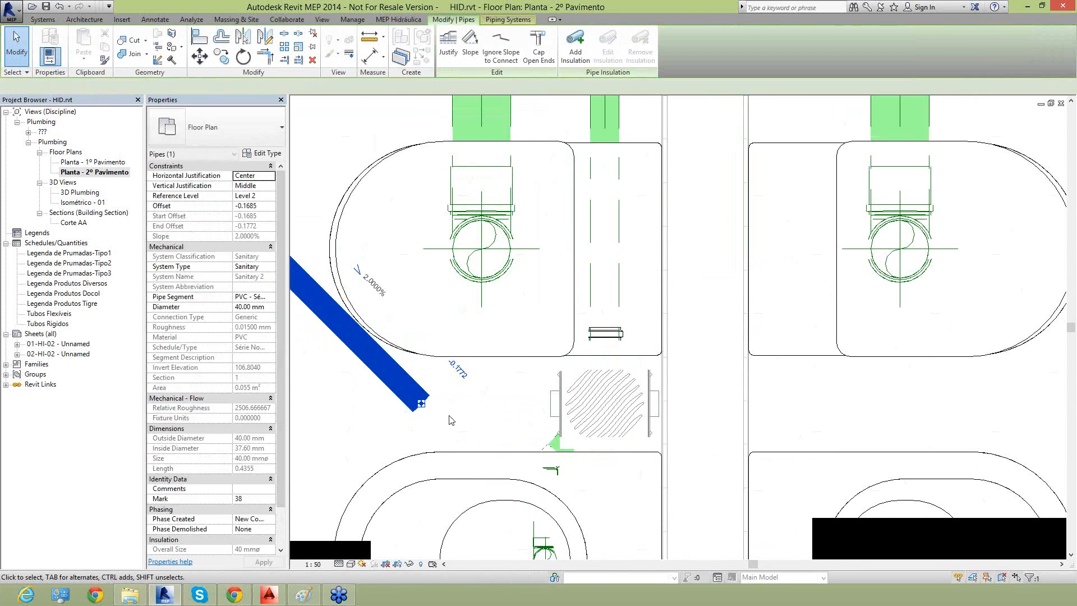
pyautogui.rightClick(423, 408)
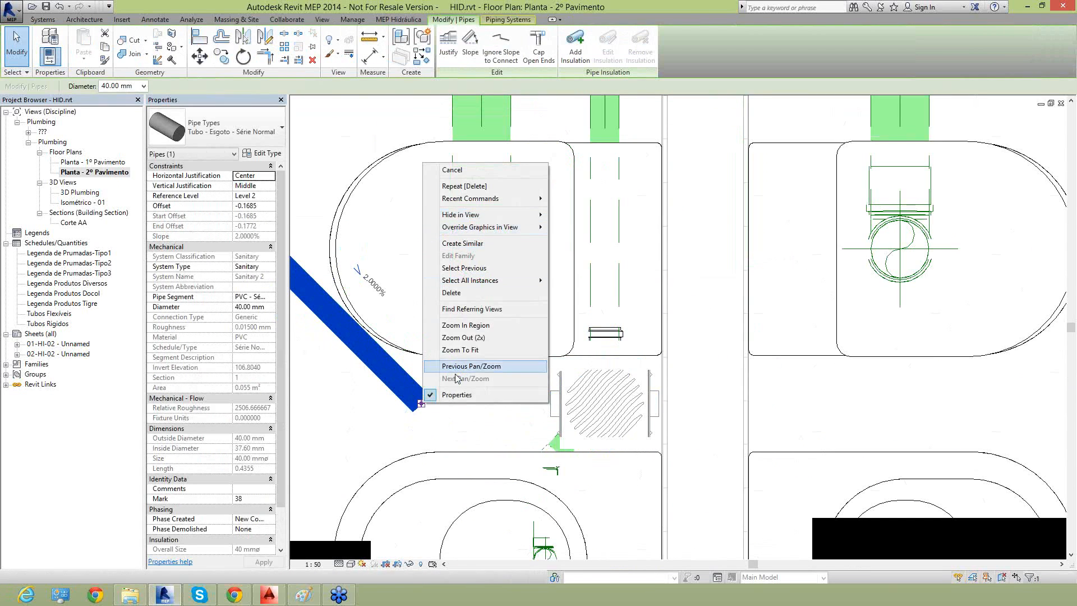
pyautogui.click(304, 200)
pyautogui.click(43, 20)
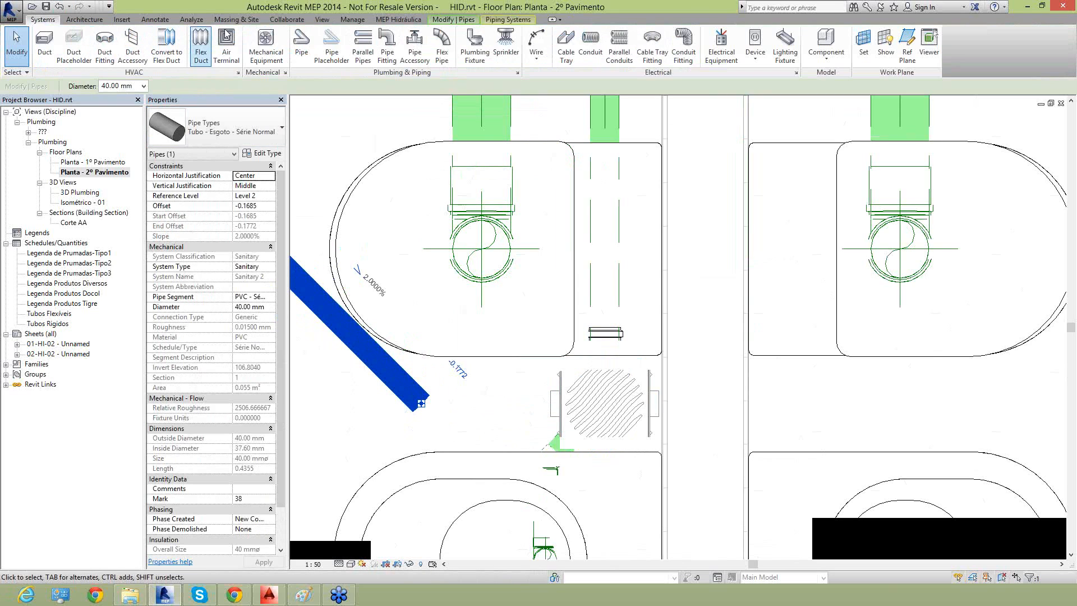
pyautogui.press('p')
pyautogui.press('i')
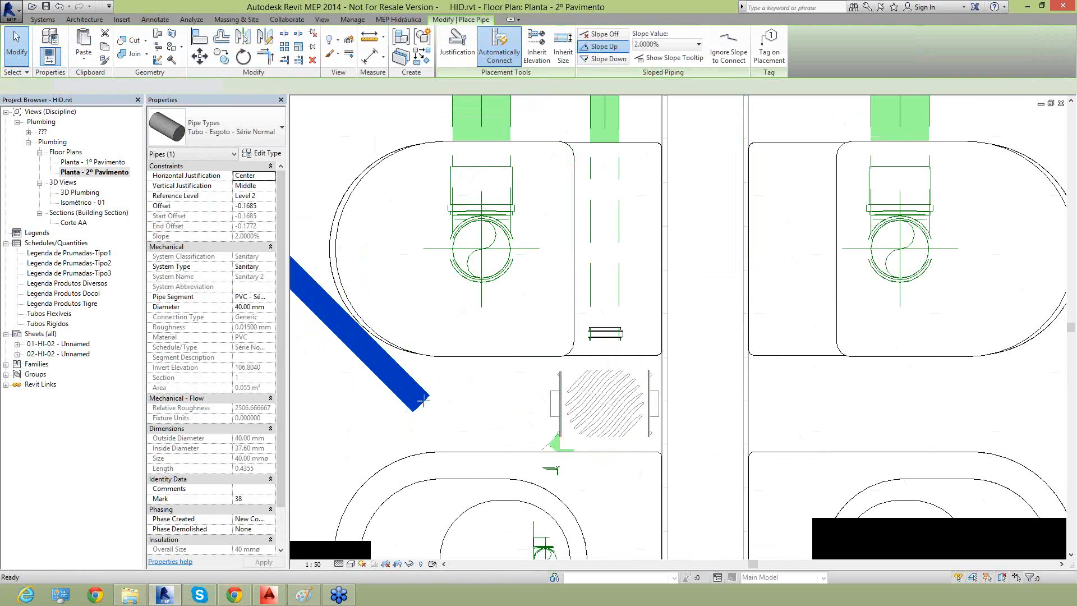
pyautogui.click(422, 403)
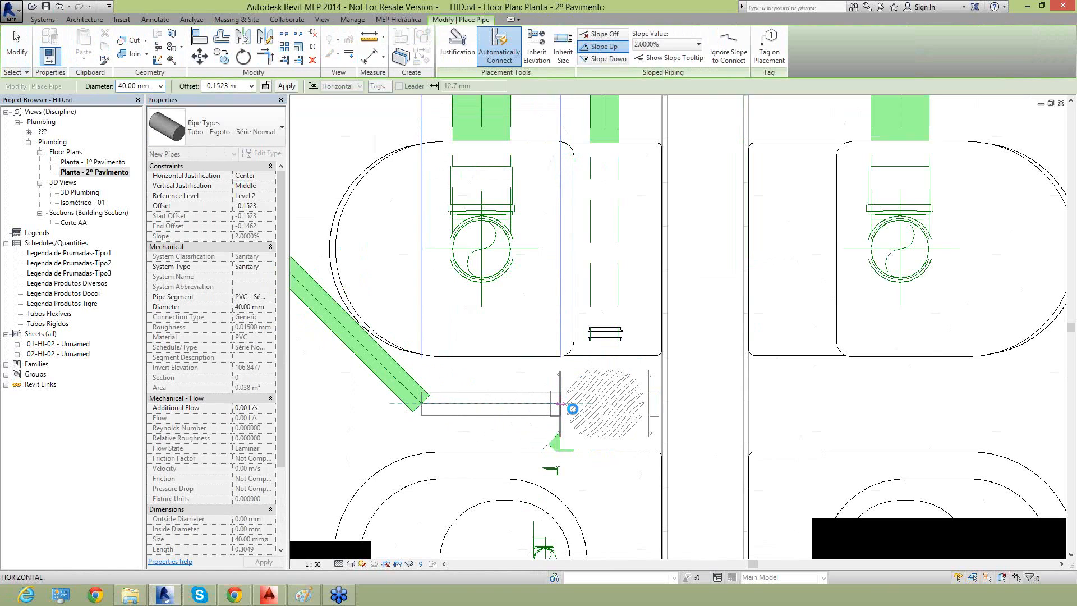
pyautogui.click(601, 415)
pyautogui.press('Escape')
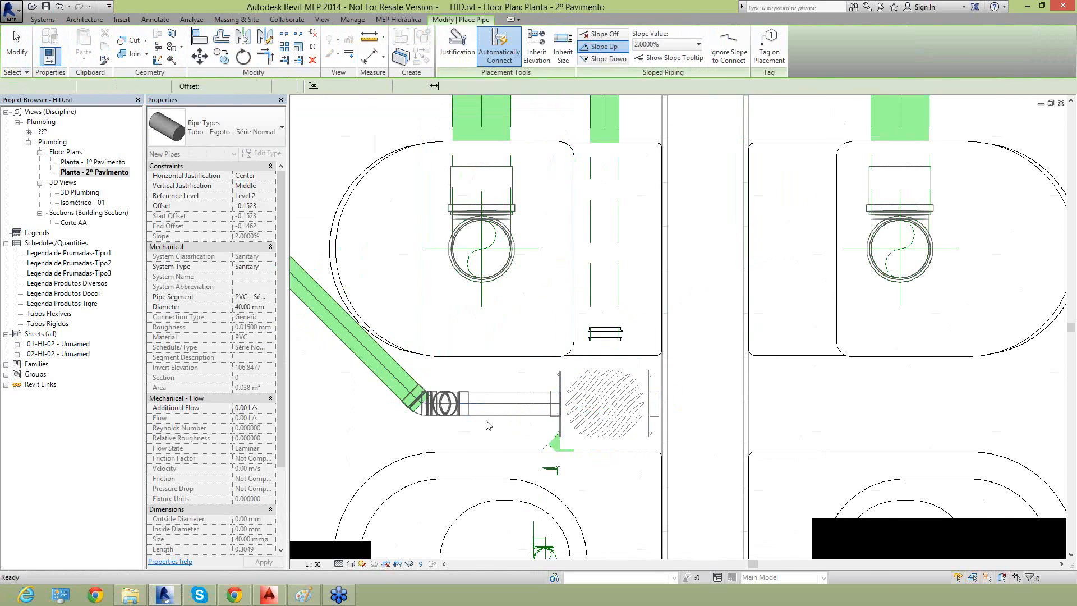
pyautogui.press('Escape')
pyautogui.scroll(-2, 454, 432)
pyautogui.scroll(2, 449, 436)
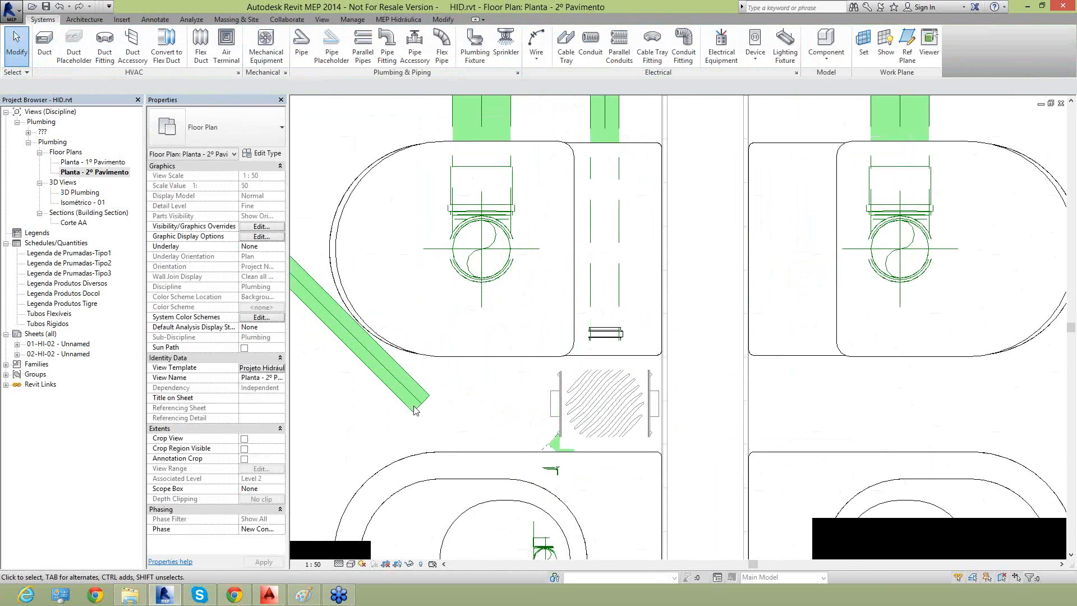
# Check the offset of the floor drain's side inlet facing the washbasin pipe by starting a pipe there, and cancel that pipe
pyautogui.click(552, 414)
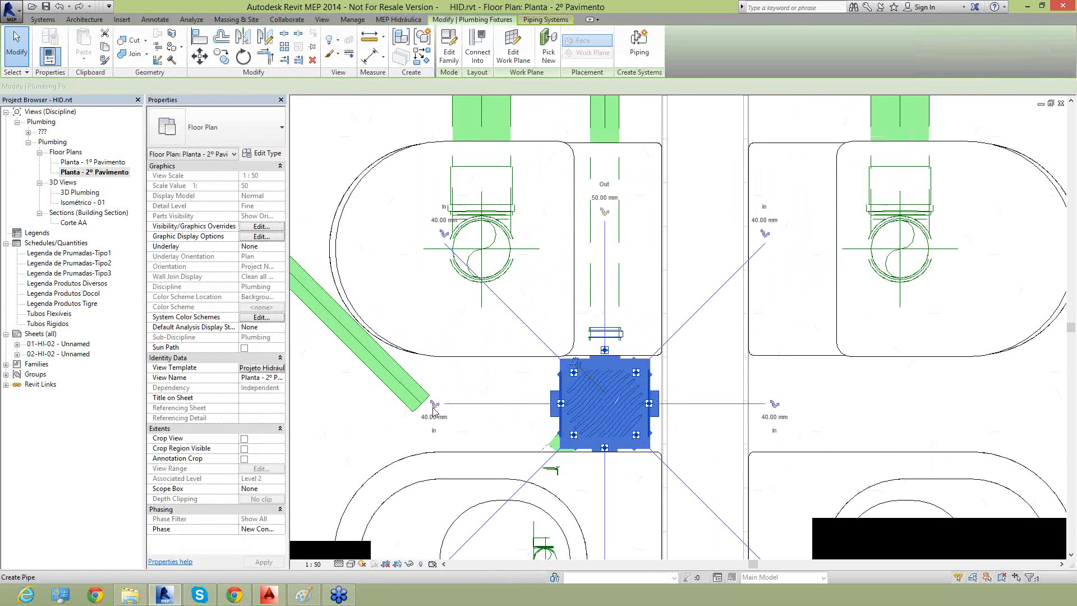
pyautogui.press('p')
pyautogui.press('i')
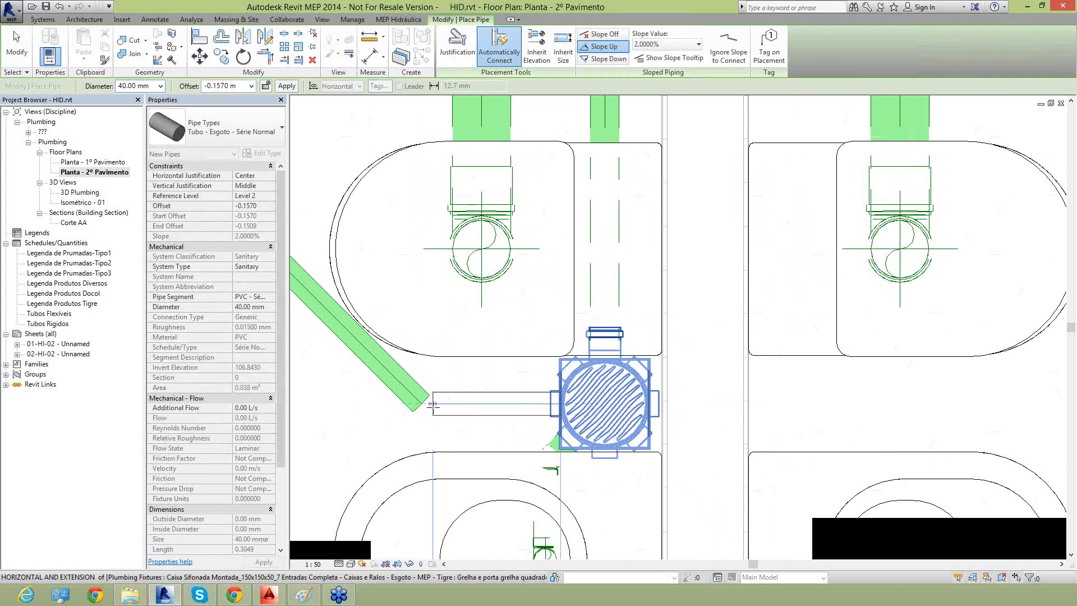
pyautogui.click(241, 85)
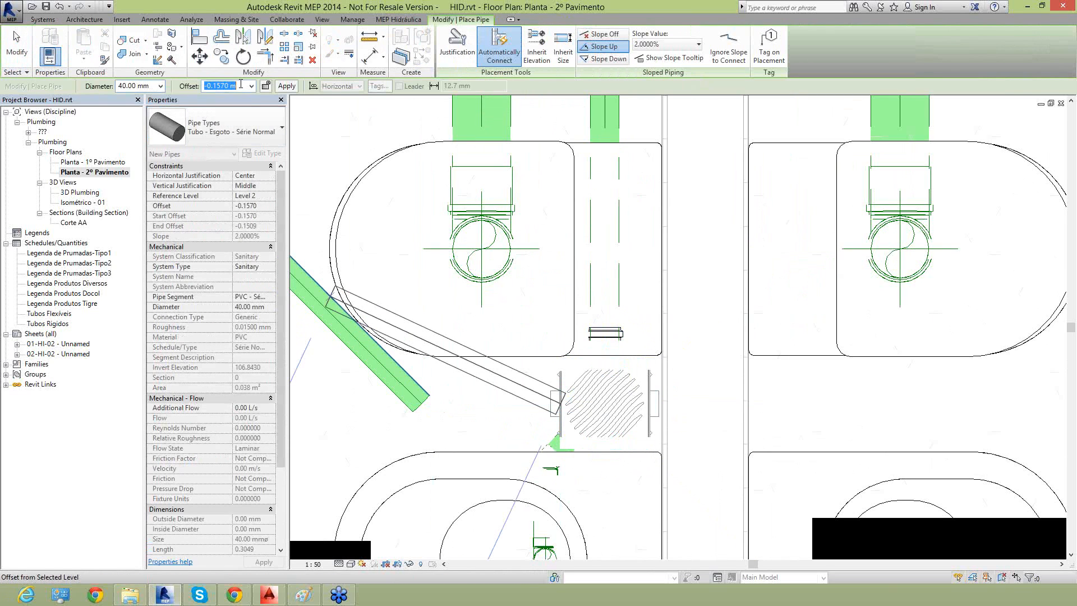
pyautogui.press('Escape')
pyautogui.press('Escape')
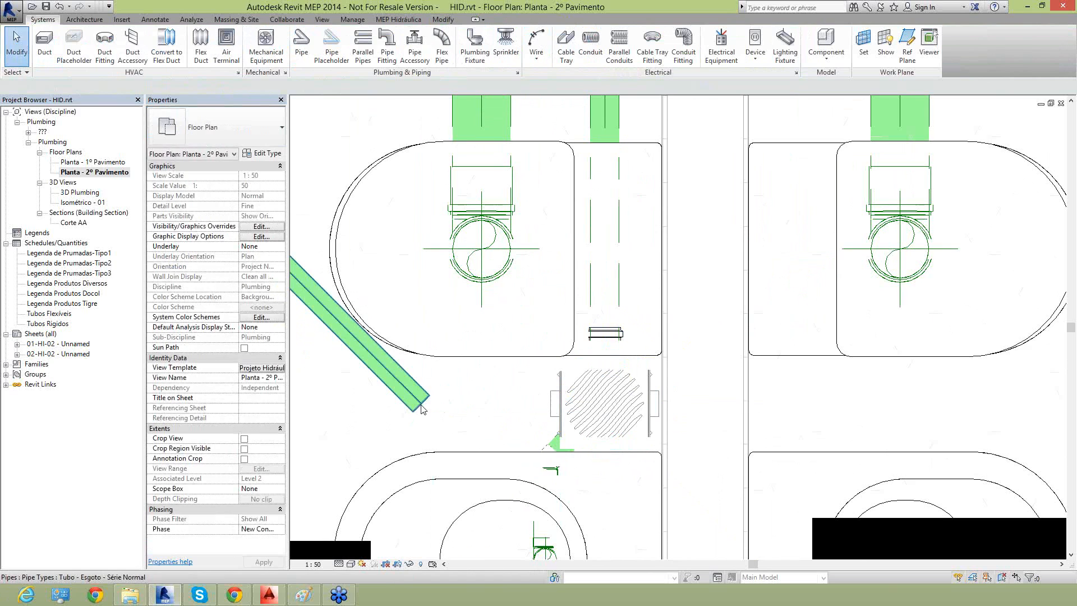
# Draw a 40 mm pipe from the diagonal pipe's end to the floor drain's side inlet, sloping down 2% with Ignore Slope to Connect
pyautogui.click(422, 409)
pyautogui.rightClick(422, 410)
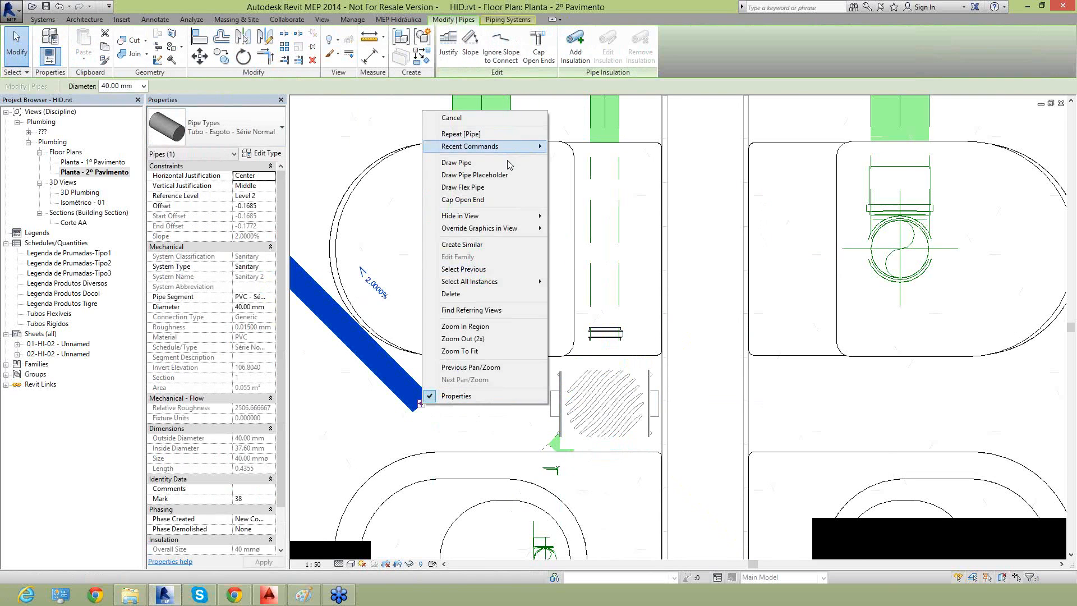
pyautogui.click(456, 163)
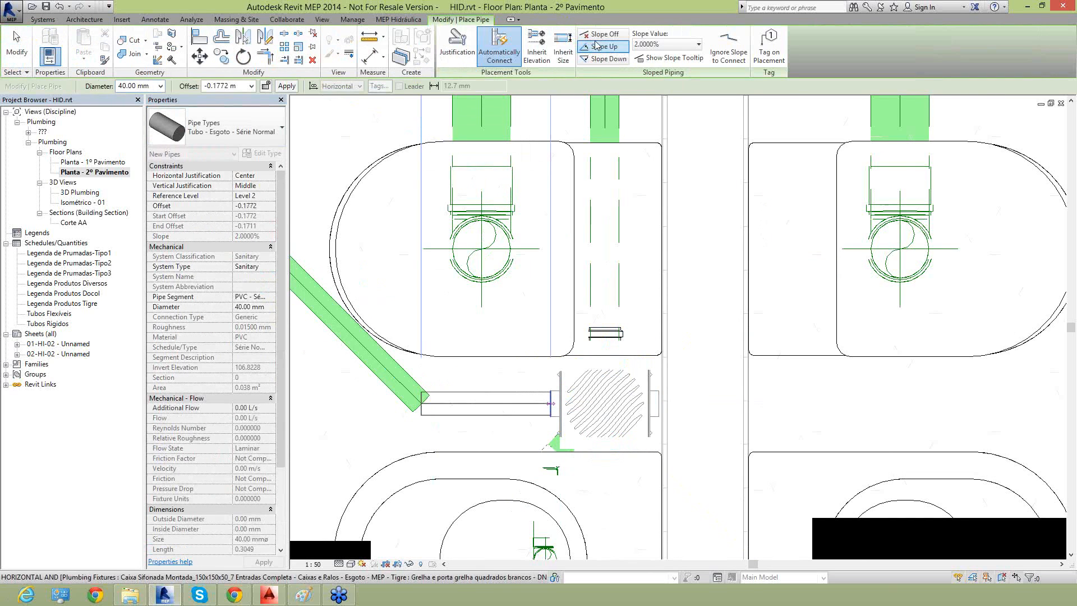
pyautogui.click(604, 58)
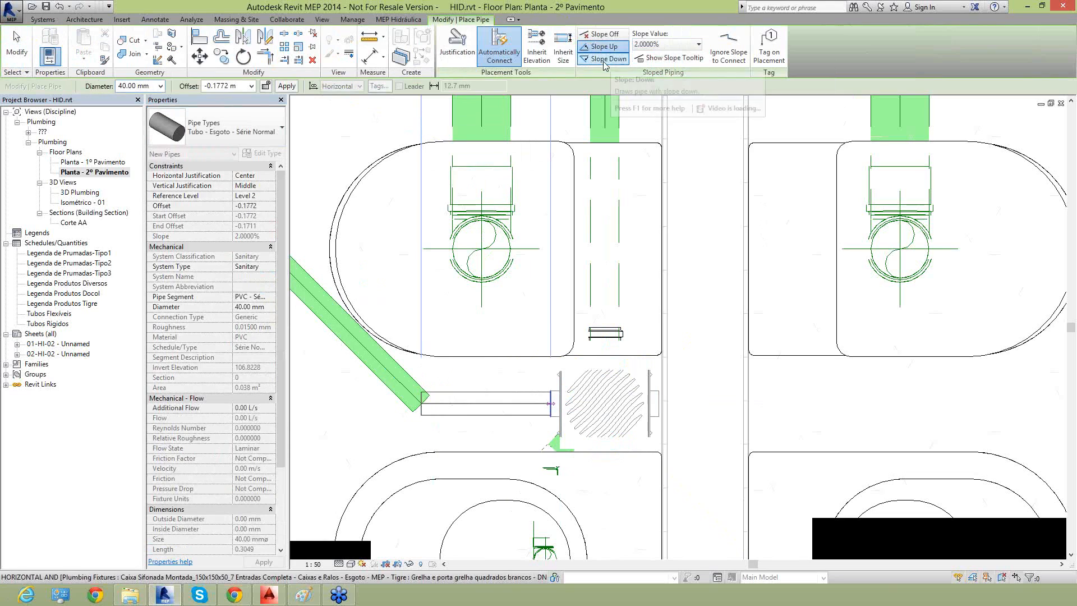
pyautogui.click(672, 44)
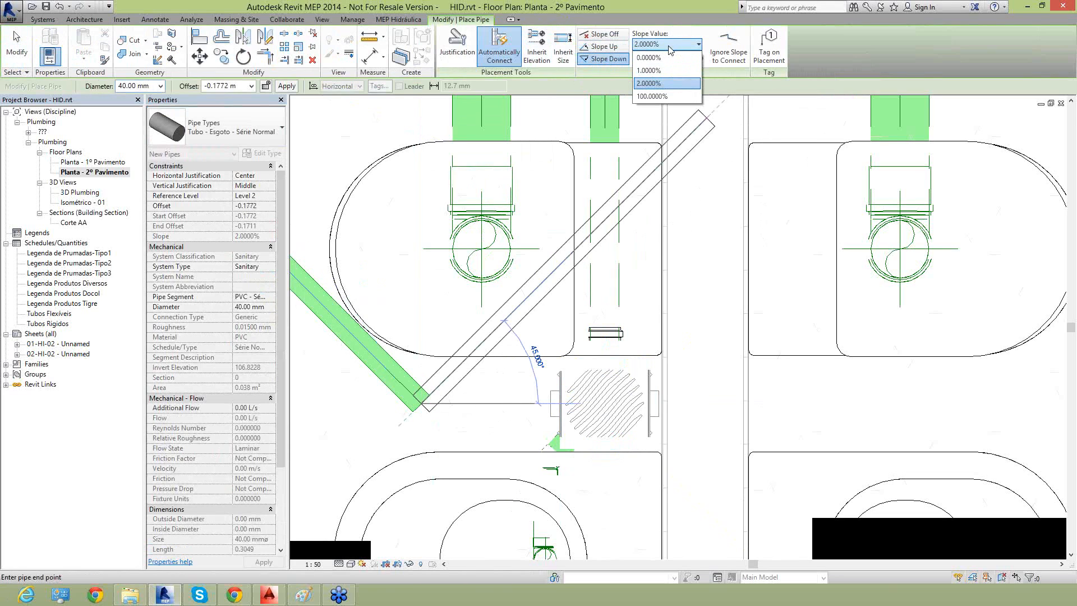
pyautogui.click(667, 84)
pyautogui.click(739, 53)
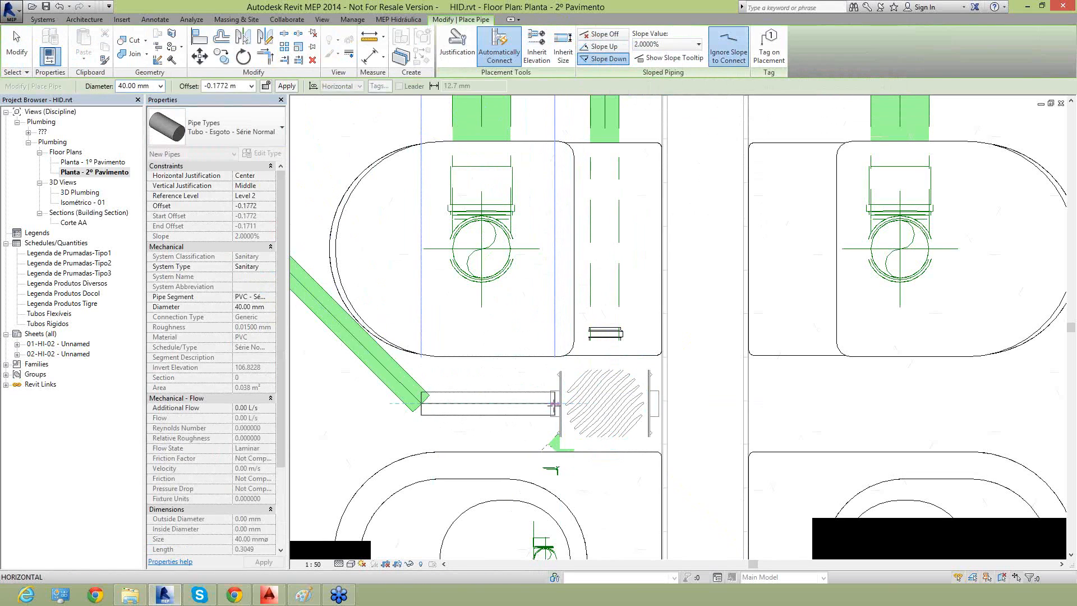
pyautogui.click(246, 84)
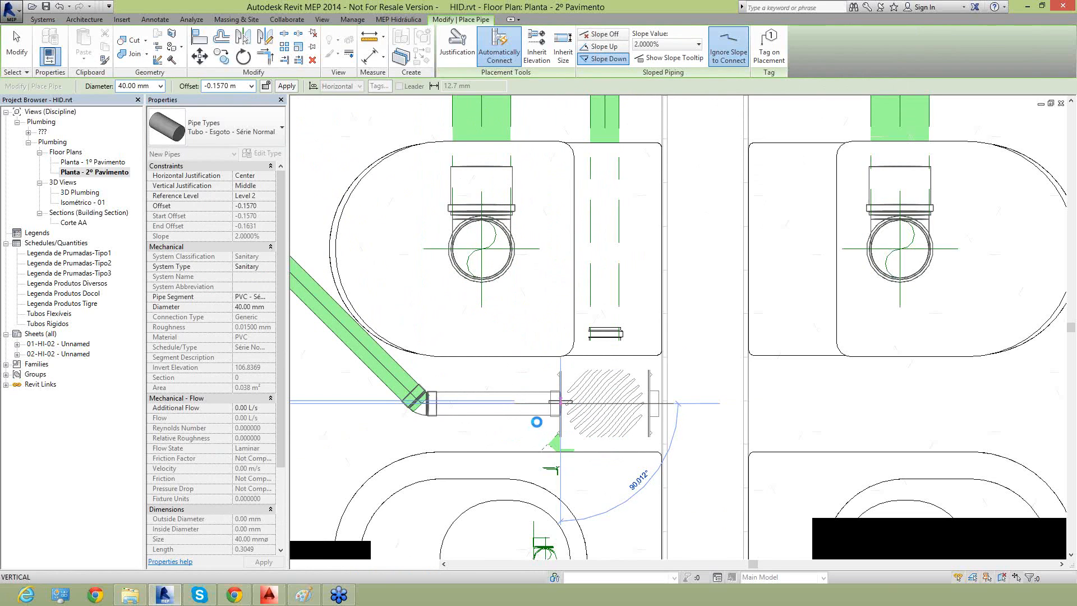
pyautogui.scroll(-3, 537, 421)
pyautogui.press('Escape')
pyautogui.press('Escape')
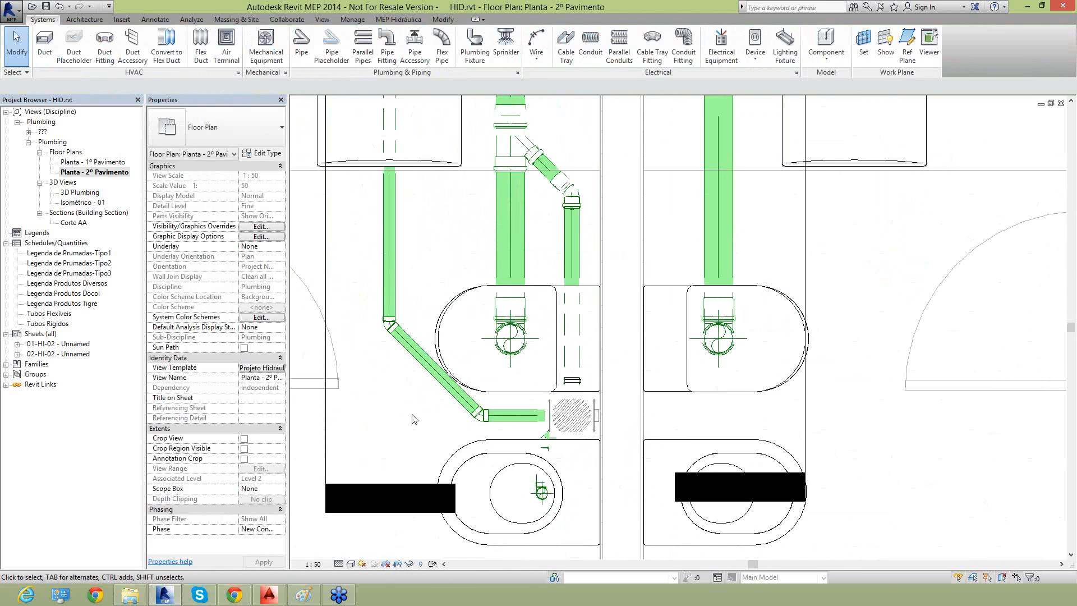
# Nudge the 90° elbow behind the washbasin towards the basin so that it sits closer to the wall line
pyautogui.scroll(-3, 390, 280)
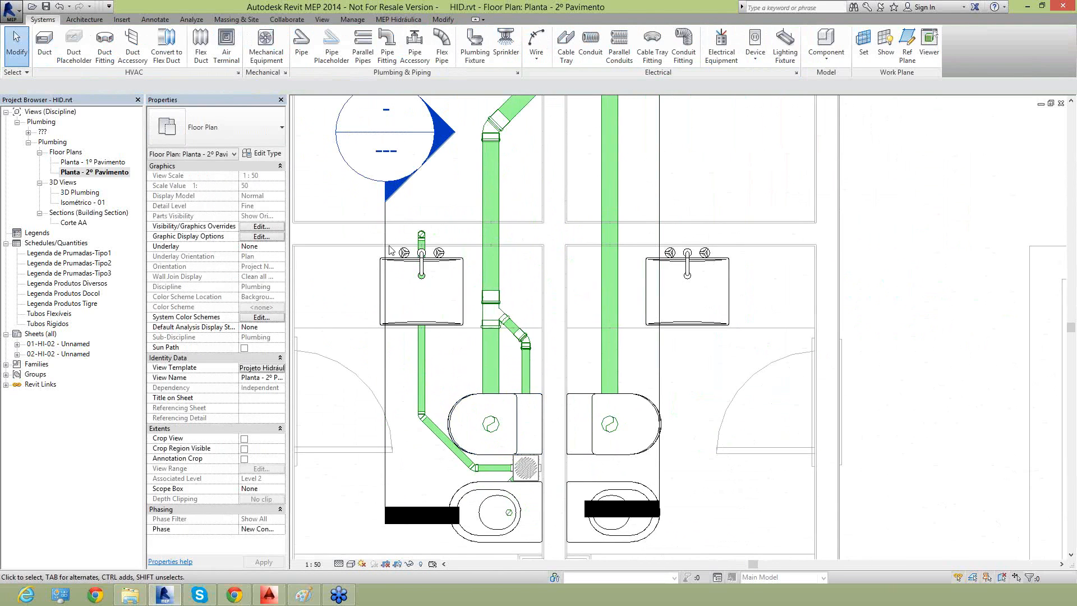
pyautogui.scroll(5, 406, 233)
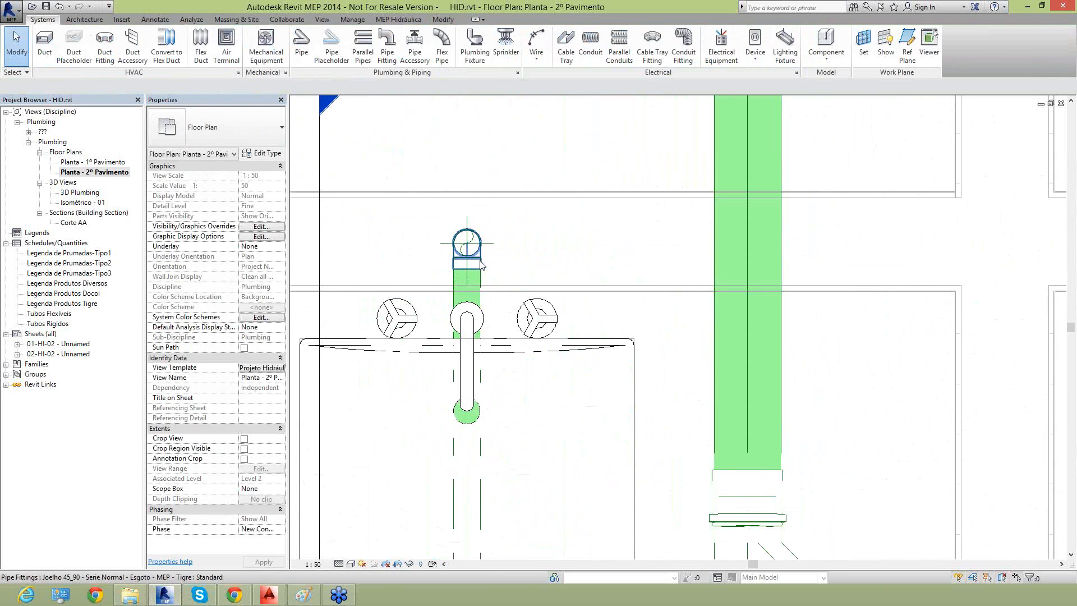
pyautogui.click(467, 247)
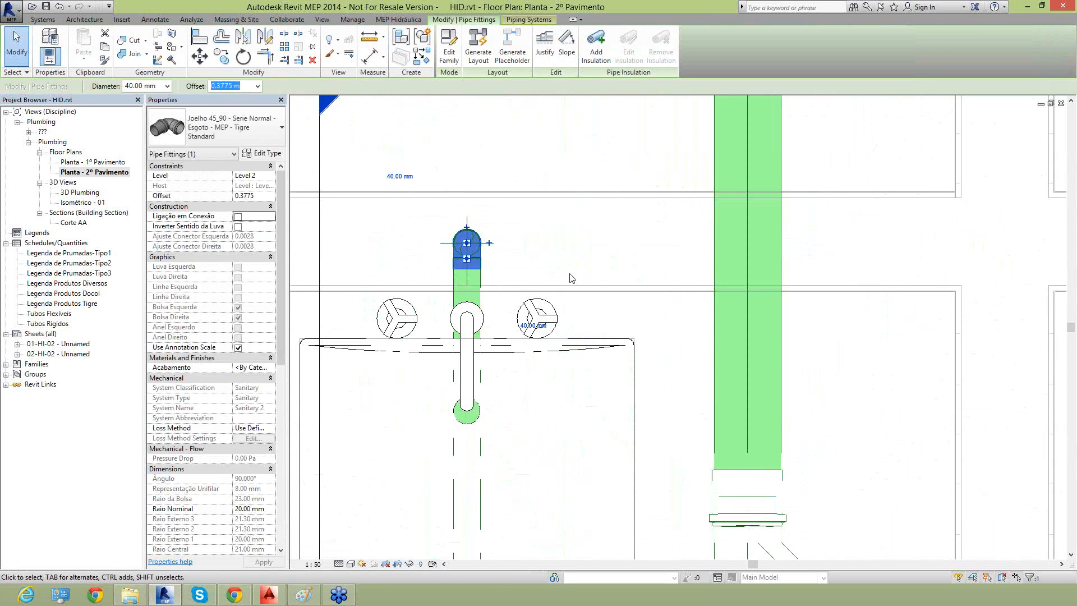
pyautogui.press('Return')
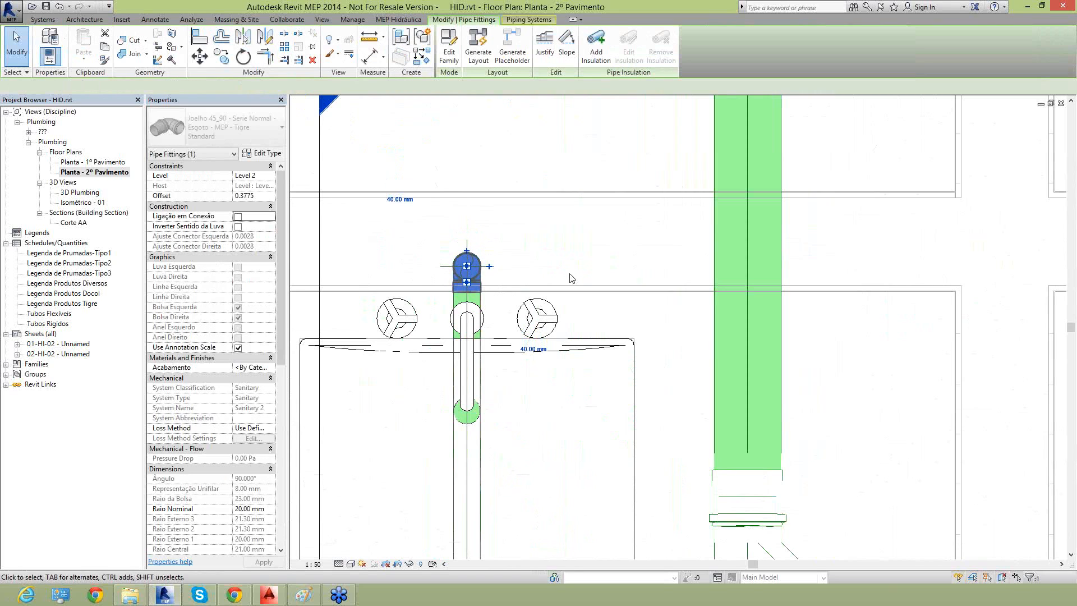
pyautogui.click(541, 260)
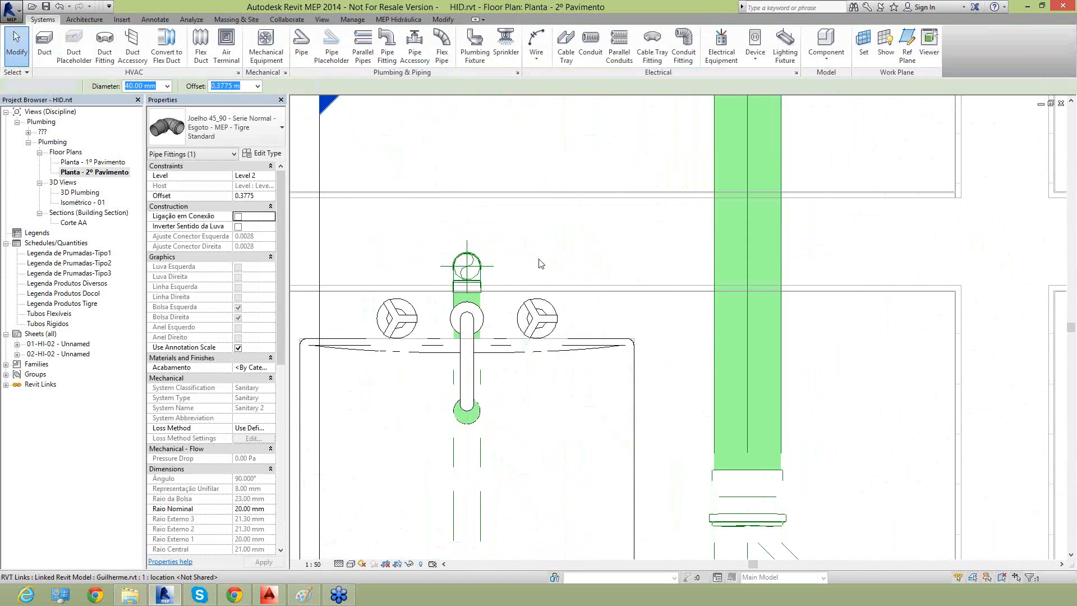
# Change the elbow behind the washbasin to the Standard type of Joelho 90 com Anel - Serie Normal - Esgoto - MEP - Tigre
pyautogui.scroll(-2, 515, 265)
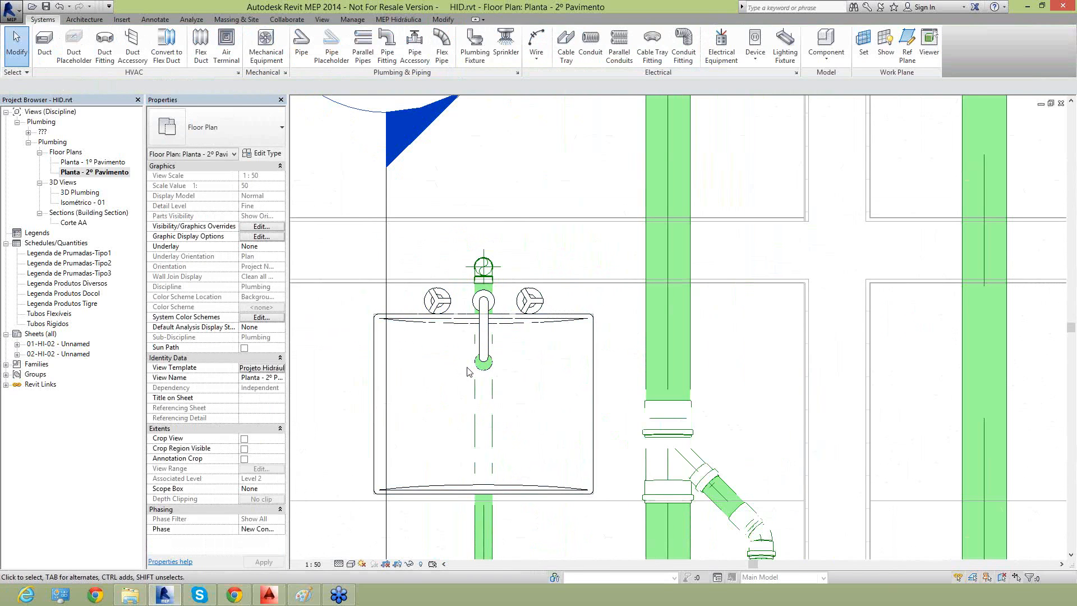
pyautogui.scroll(-2, 565, 296)
pyautogui.moveTo(549, 443); pyautogui.dragTo(552, 474, button='middle')
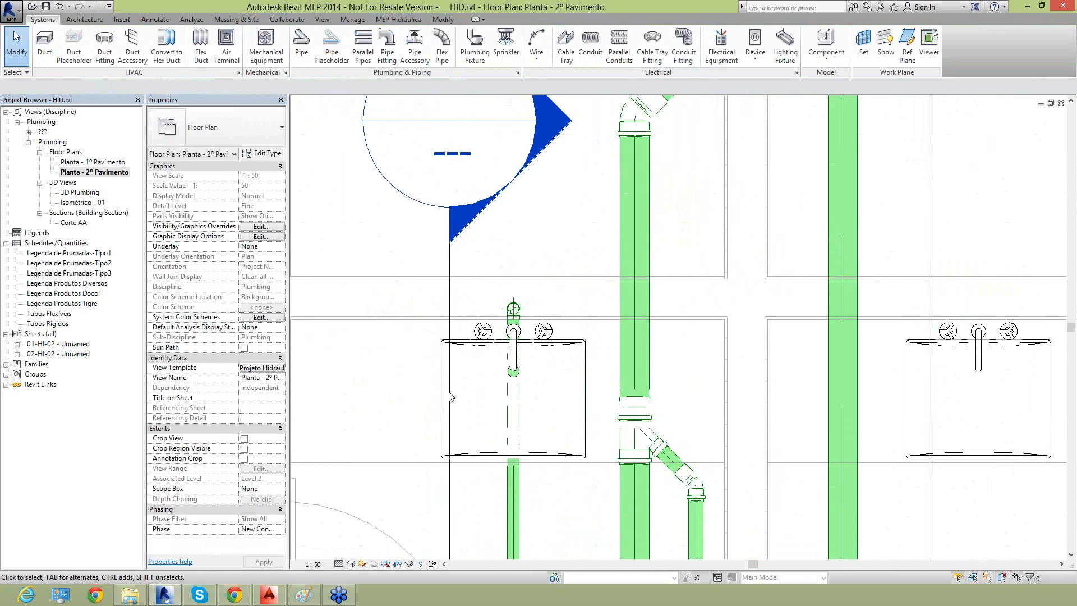
pyautogui.scroll(2, 503, 312)
pyautogui.scroll(3, 515, 315)
pyautogui.click(516, 313)
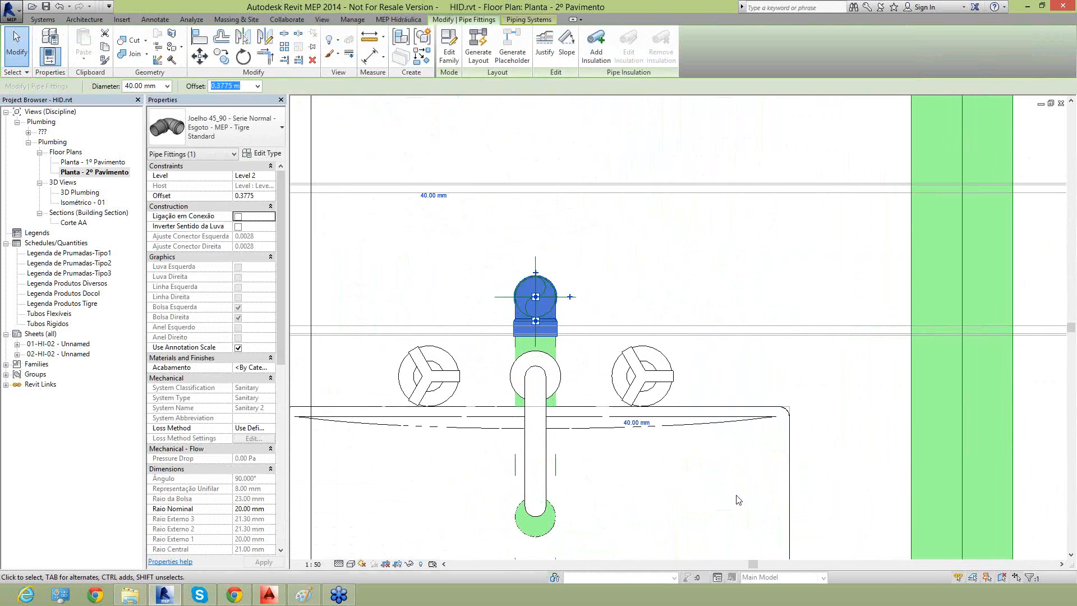
pyautogui.scroll(-2, 551, 305)
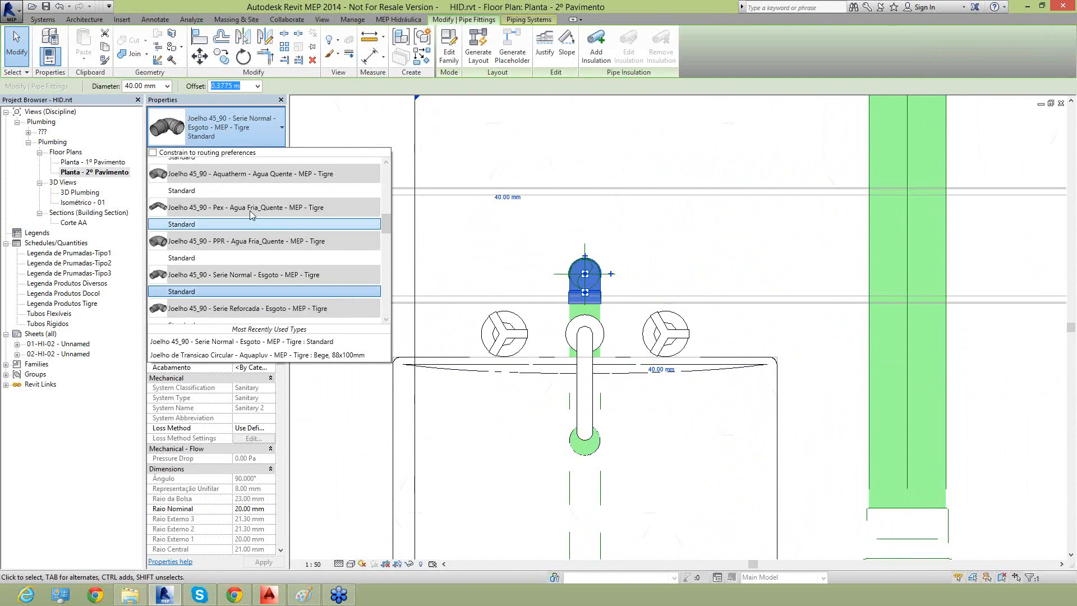
pyautogui.moveTo(251, 214)
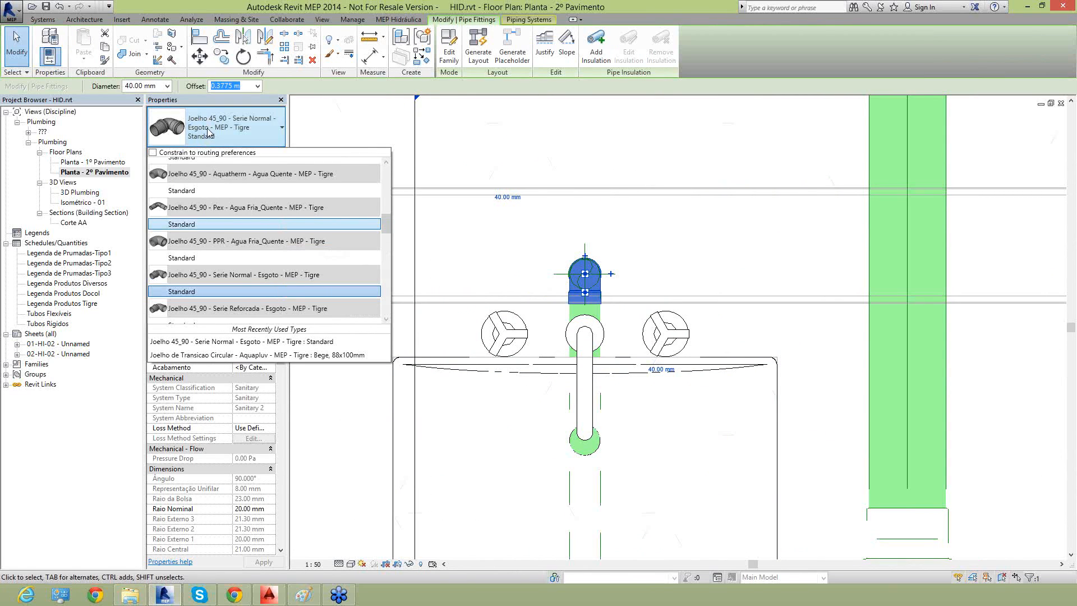
pyautogui.scroll(-3, 231, 286)
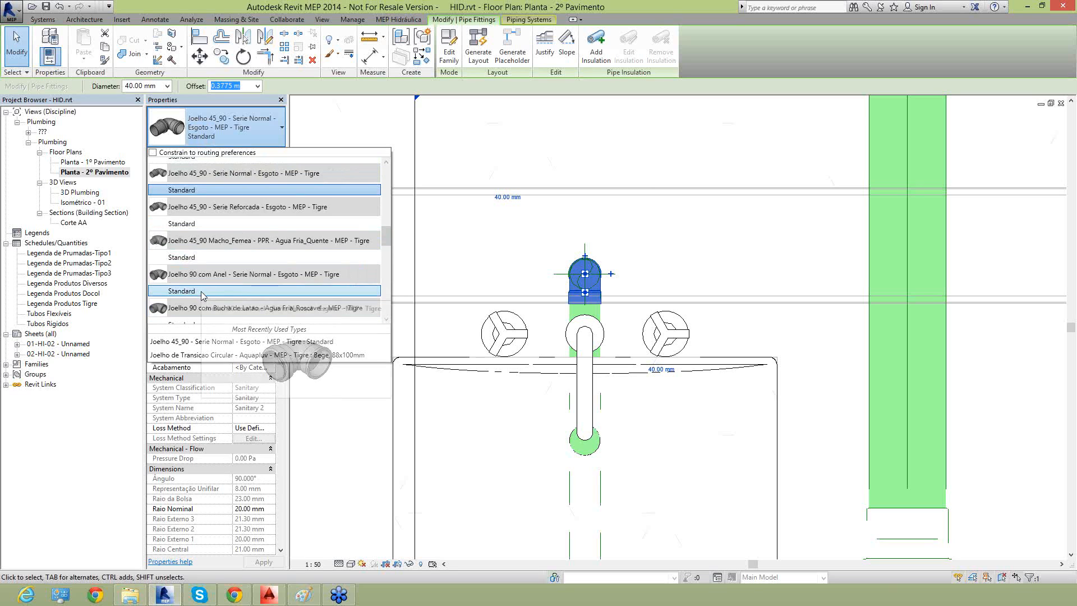
pyautogui.click(201, 292)
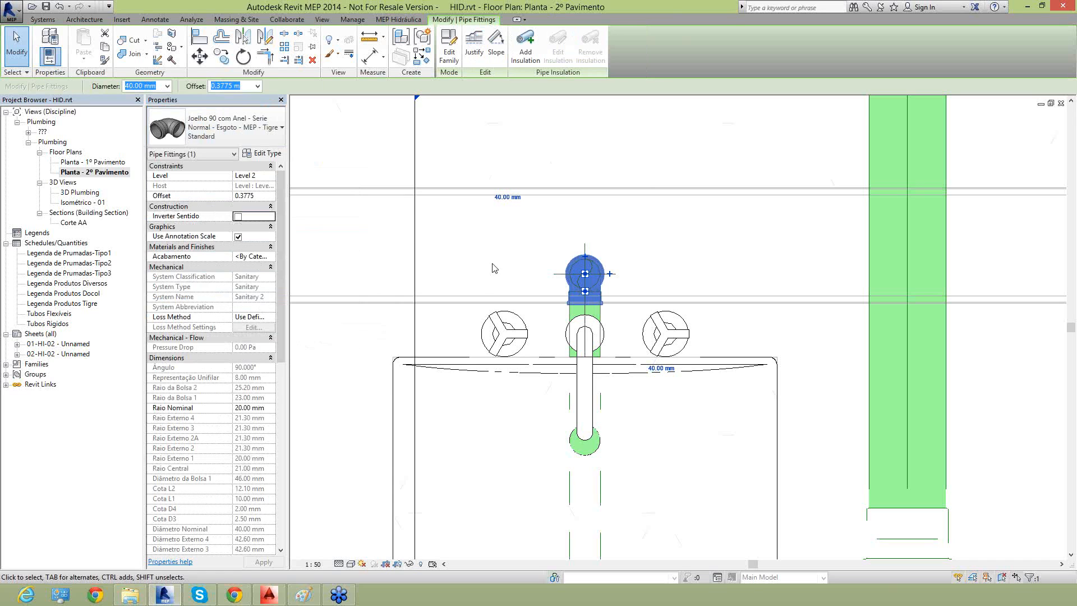
pyautogui.click(493, 268)
# Enable Inverter Sentido on the 90° elbow behind the washbasin to flip its socket direction
pyautogui.scroll(3, 640, 303)
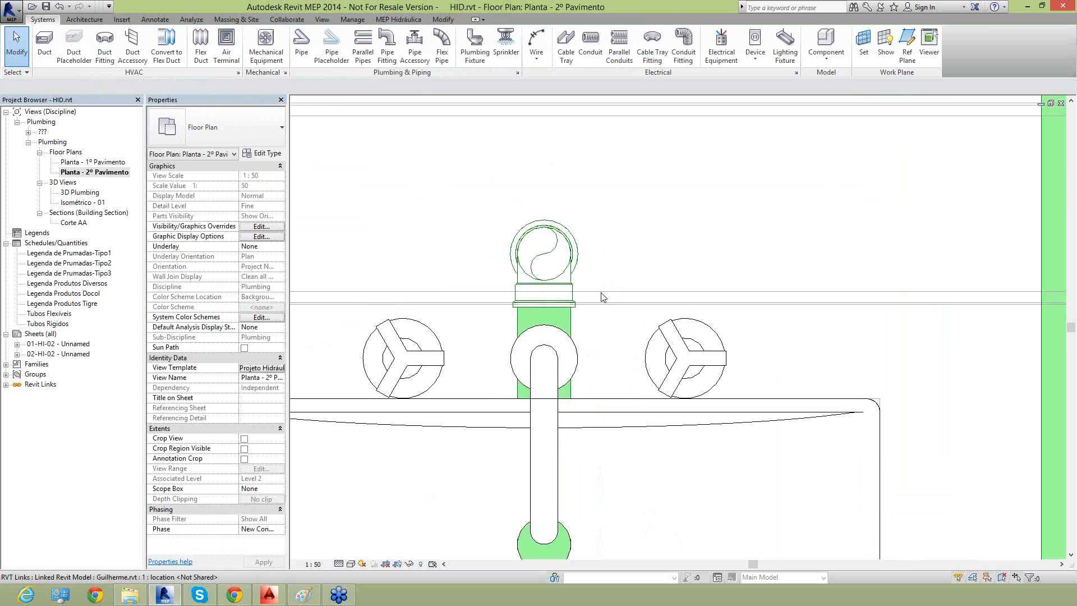
pyautogui.click(513, 255)
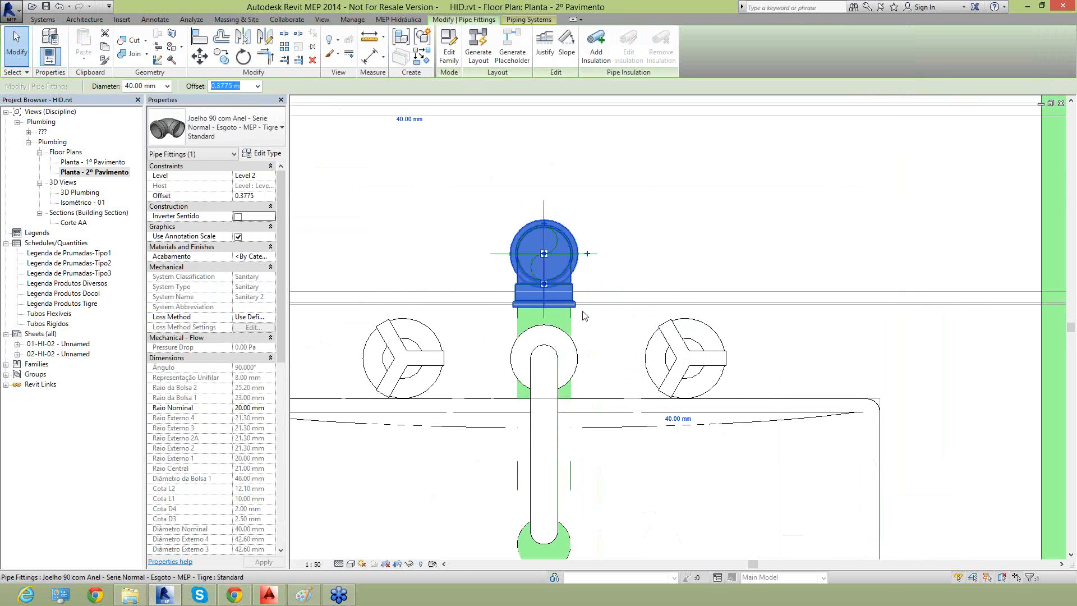
pyautogui.moveTo(498, 264); pyautogui.dragTo(492, 299, button='middle')
pyautogui.scroll(1, 537, 277)
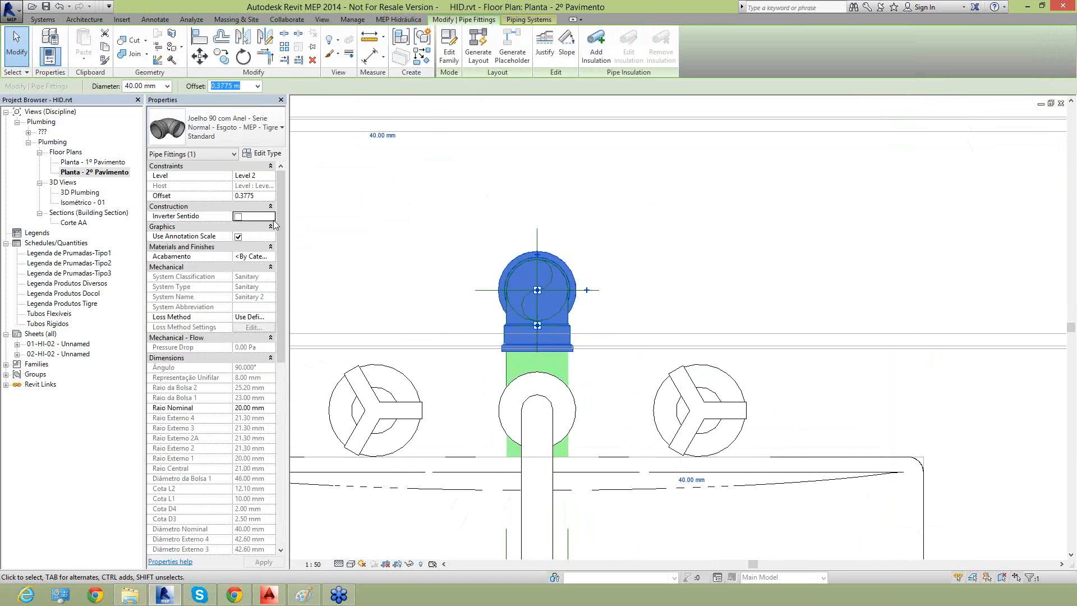
pyautogui.click(238, 218)
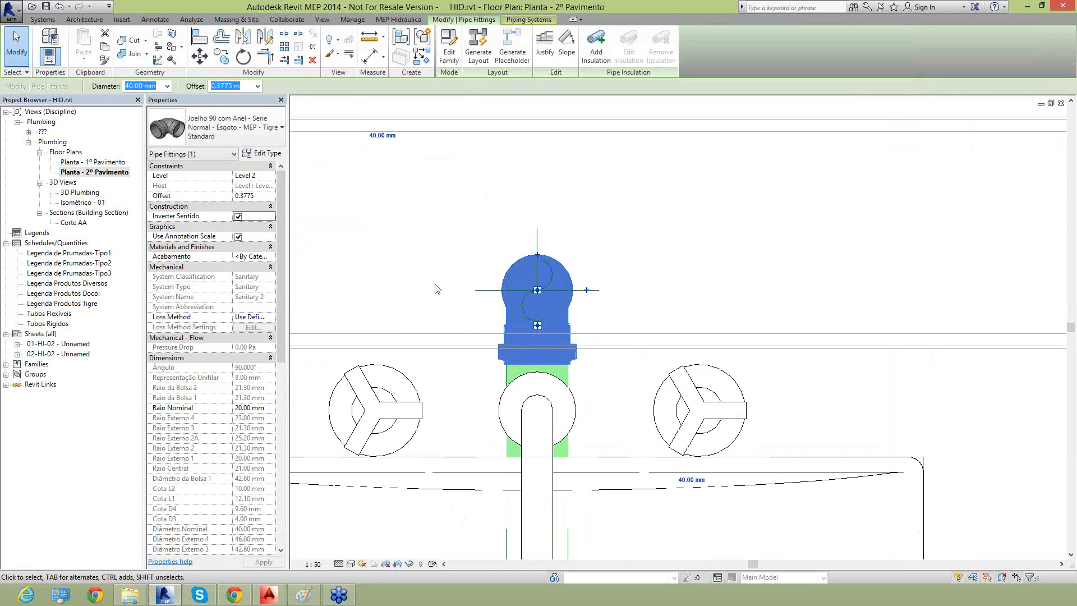
pyautogui.click(417, 263)
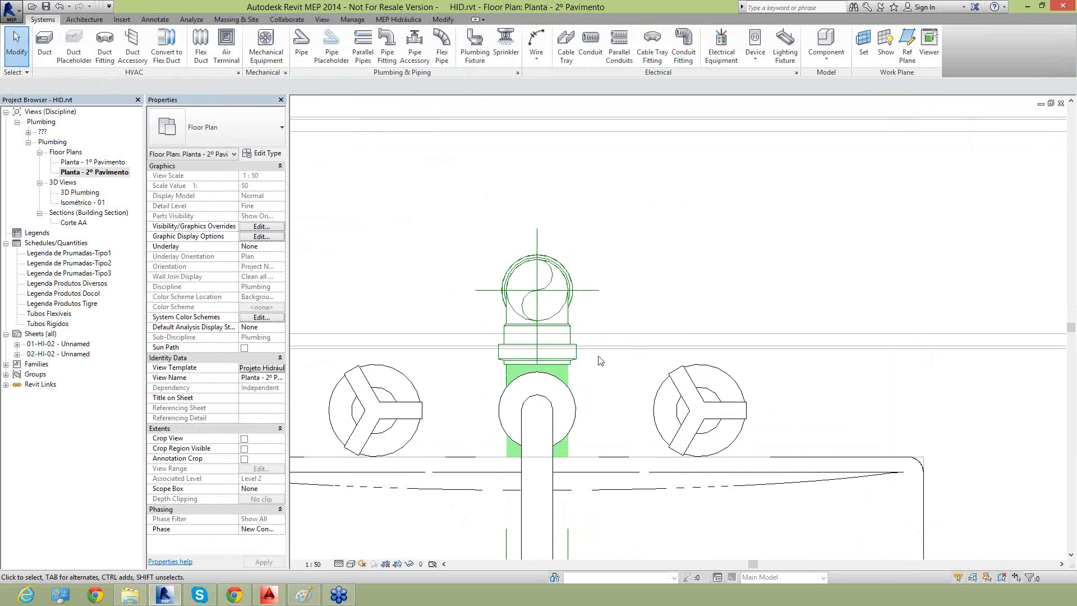
pyautogui.scroll(2, 572, 349)
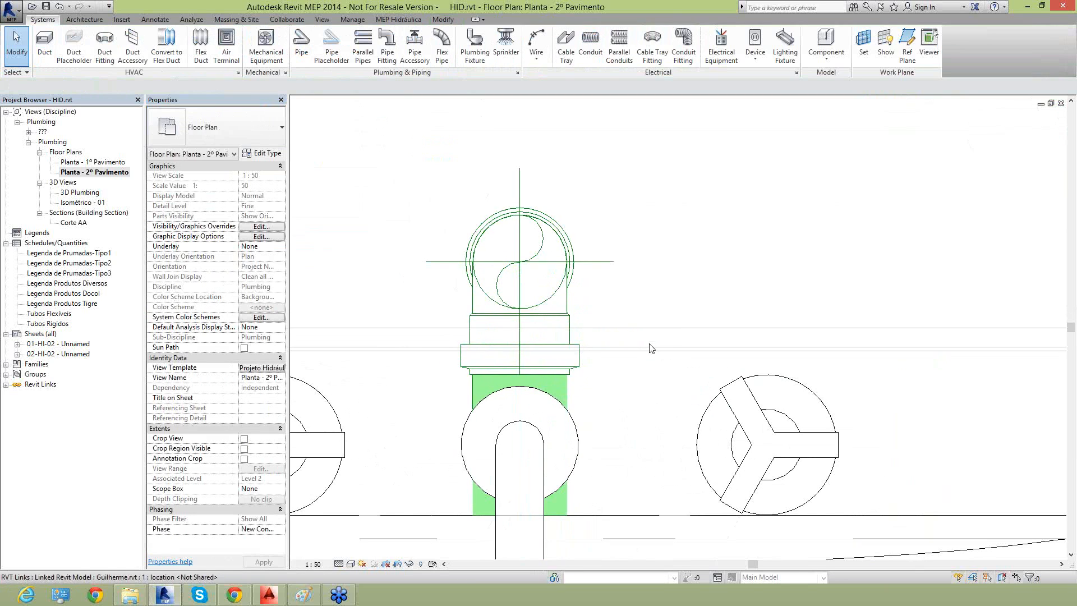
# Review the sanitary piping layout in the second-floor plan, from the main branch to the washbasins, toilets, bidets and showers
pyautogui.scroll(-2, 581, 307)
pyautogui.scroll(-14, 580, 308)
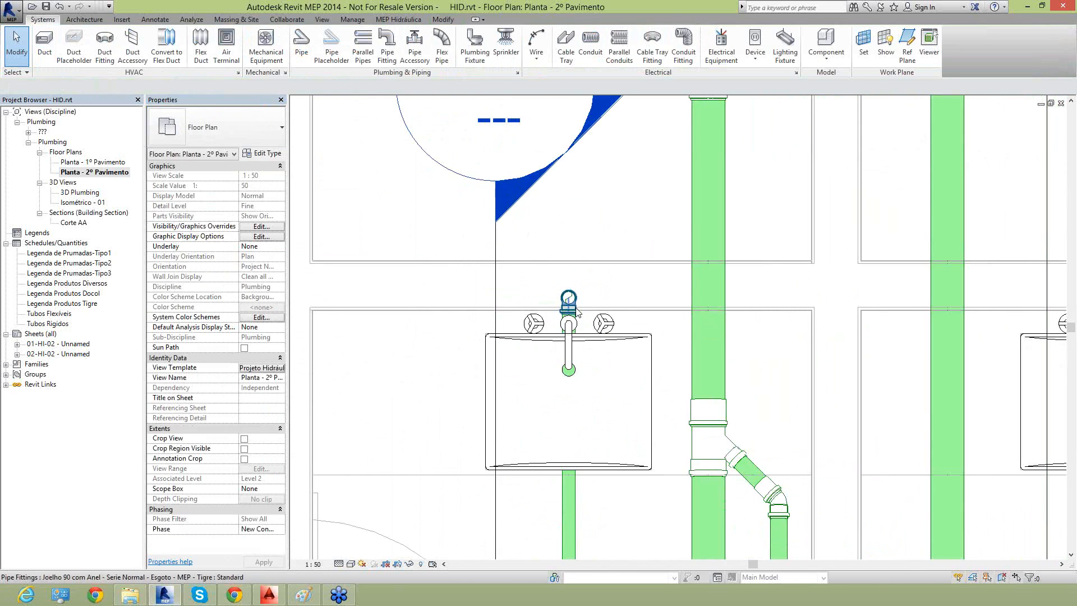
pyautogui.scroll(-1, 600, 414)
pyautogui.moveTo(785, 483); pyautogui.dragTo(703, 384, button='middle')
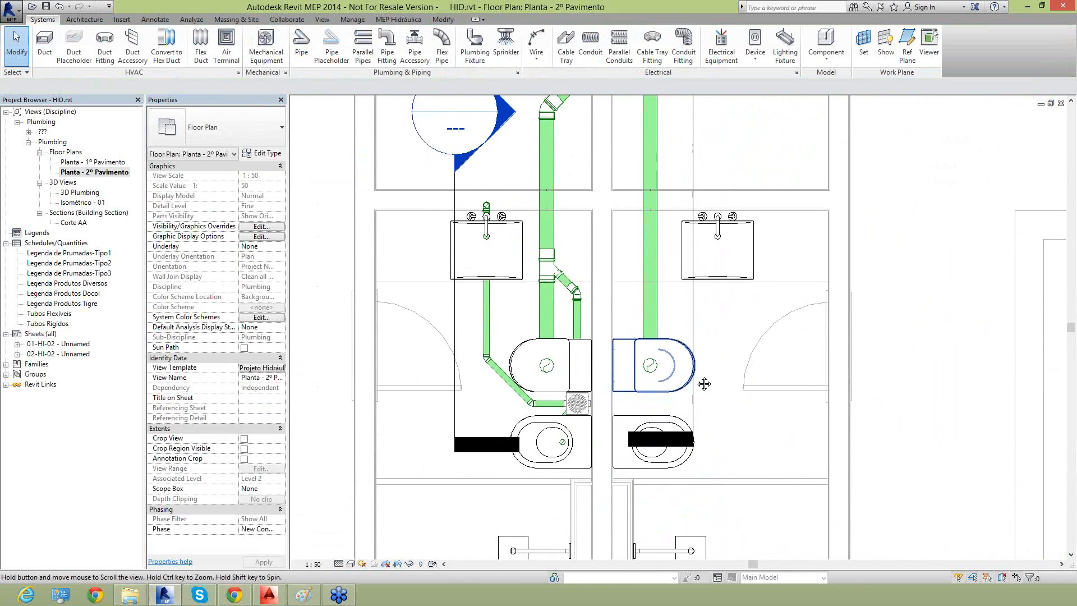
pyautogui.scroll(-1, 690, 433)
pyautogui.moveTo(681, 450); pyautogui.dragTo(627, 501, button='middle')
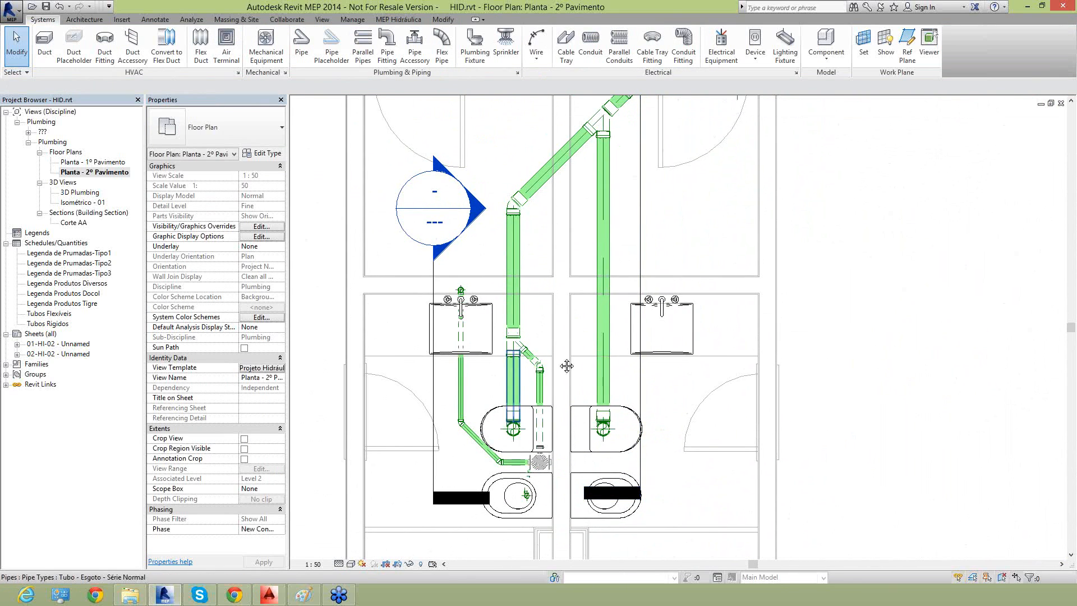
pyautogui.moveTo(568, 368); pyautogui.dragTo(645, 335, button='middle')
pyautogui.moveTo(755, 281); pyautogui.dragTo(739, 281, button='middle')
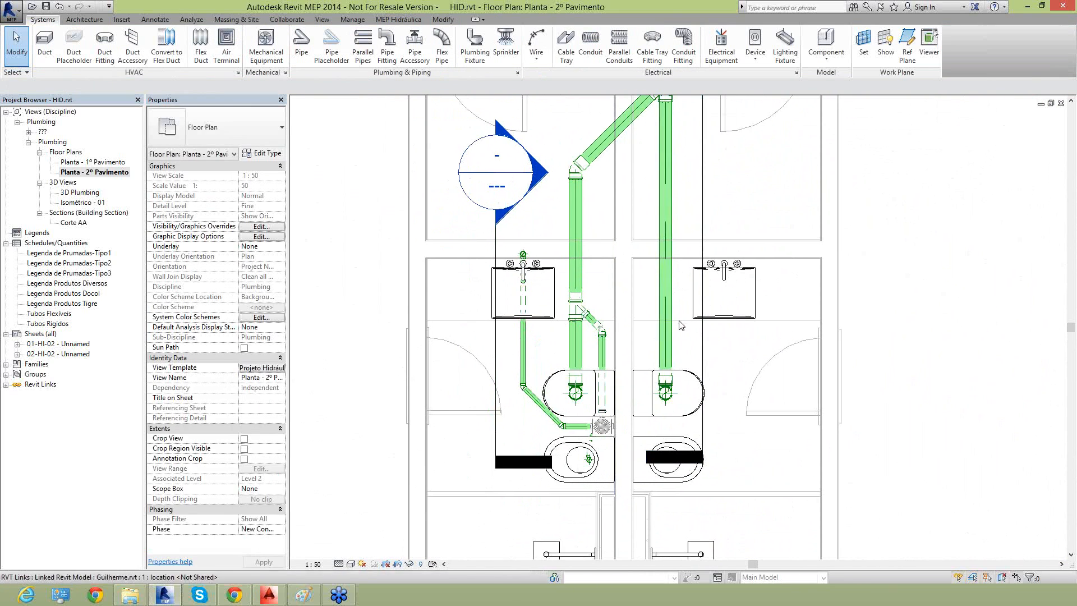
pyautogui.moveTo(632, 370); pyautogui.dragTo(596, 414, button='middle')
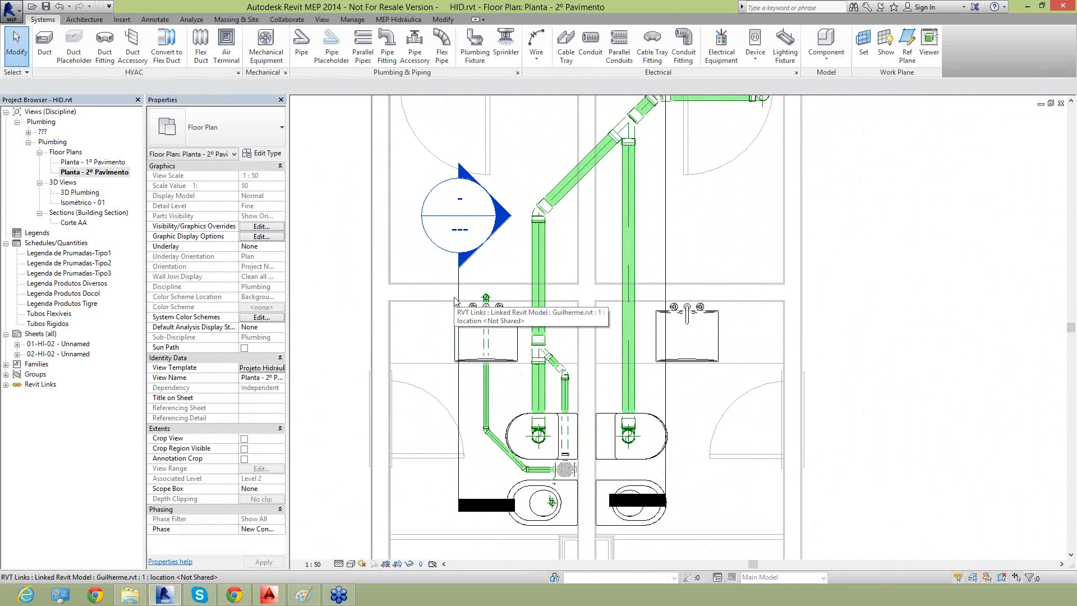
pyautogui.moveTo(630, 202); pyautogui.dragTo(598, 256, button='middle')
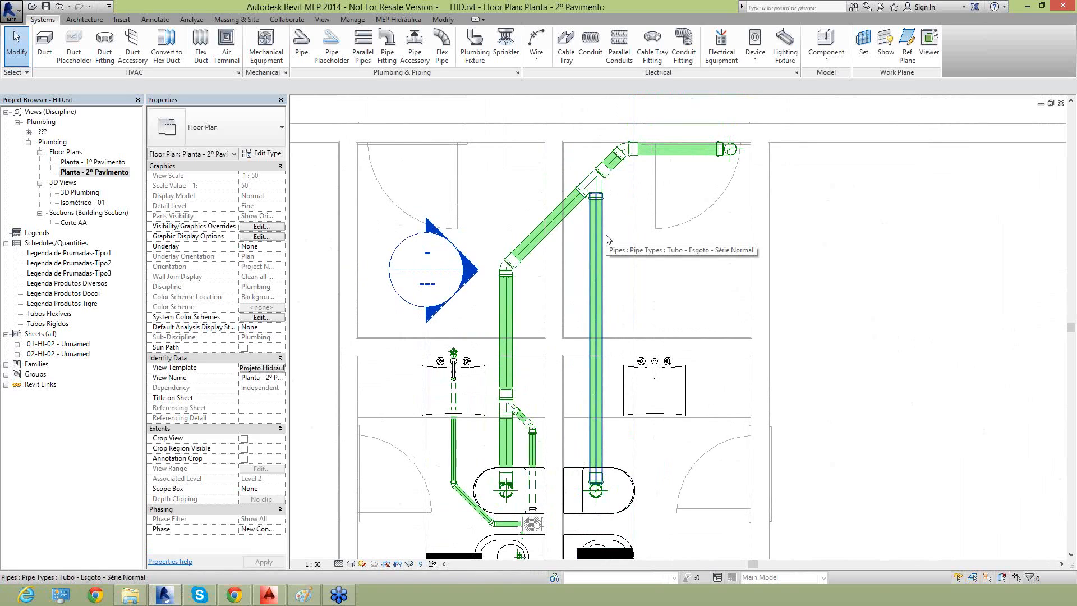
pyautogui.scroll(-1, 542, 418)
pyautogui.moveTo(542, 418); pyautogui.dragTo(567, 319, button='middle')
pyautogui.moveTo(490, 385); pyautogui.dragTo(483, 331, button='middle')
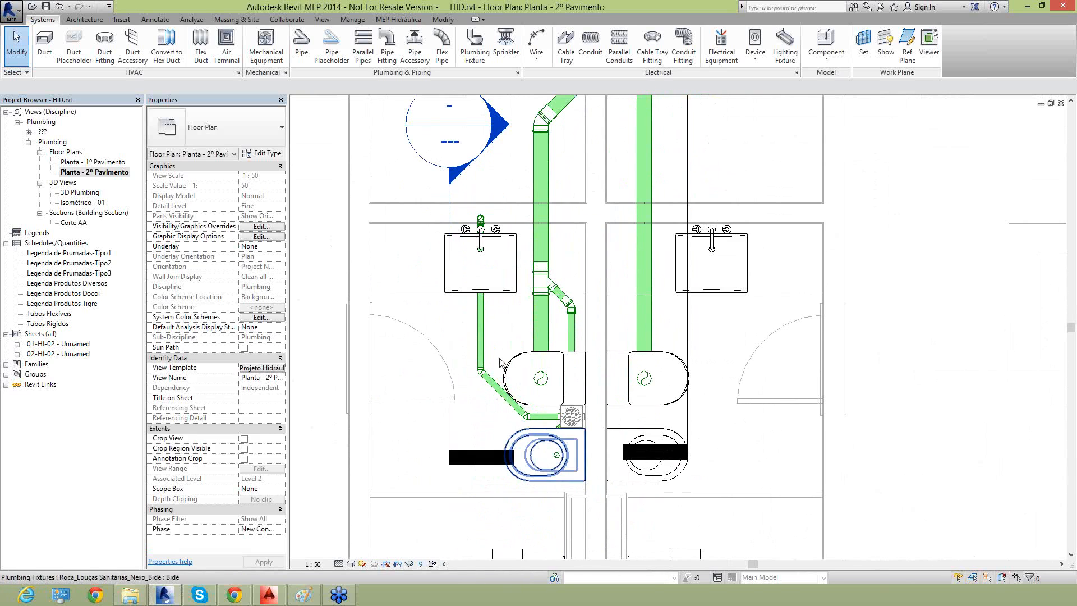
pyautogui.scroll(1, 474, 331)
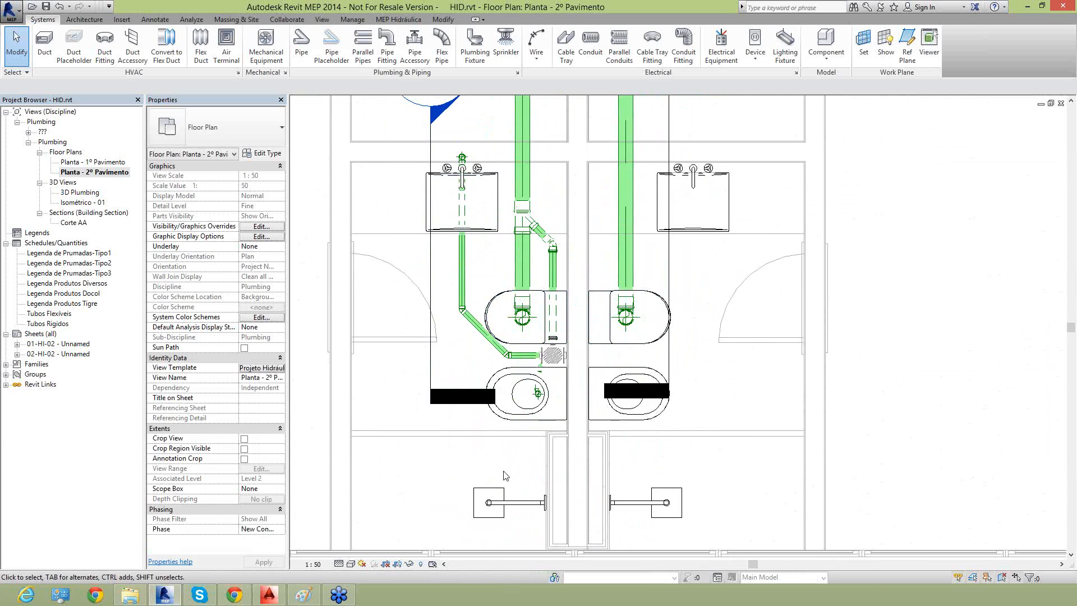
pyautogui.moveTo(516, 433); pyautogui.dragTo(536, 393, button='middle')
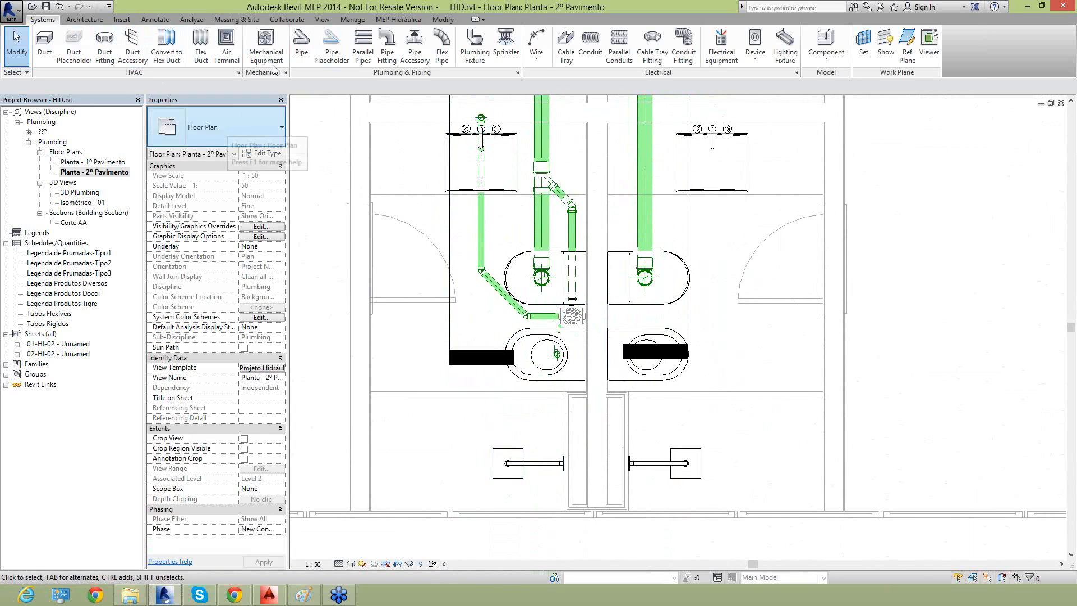
# Open the 3D Plumbing view and inspect the bathroom piping from the left side and in isometric orientation
pyautogui.doubleClick(75, 193)
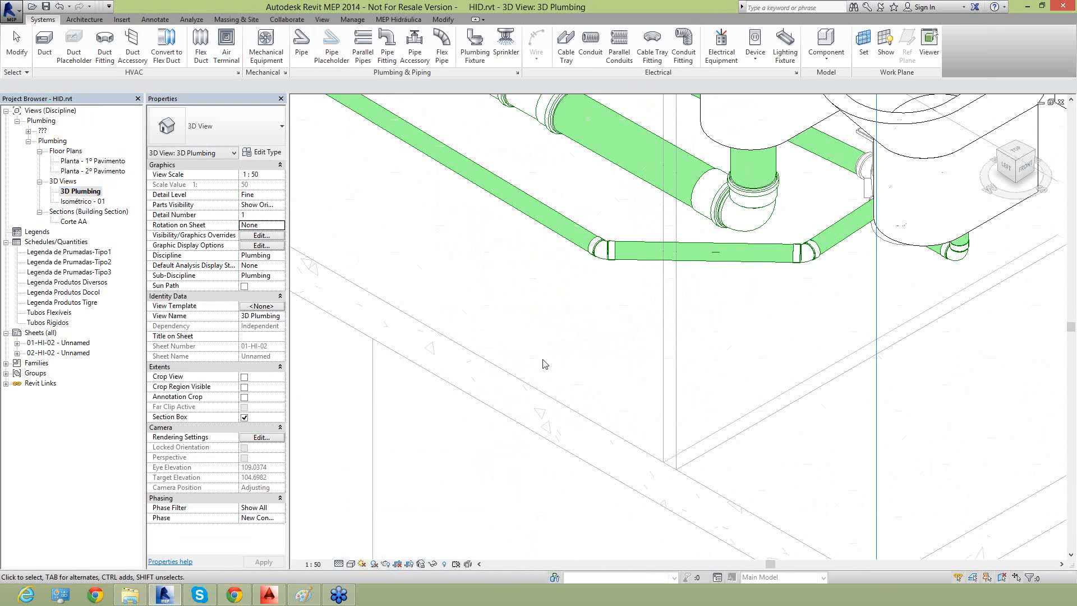
pyautogui.scroll(-6, 543, 368)
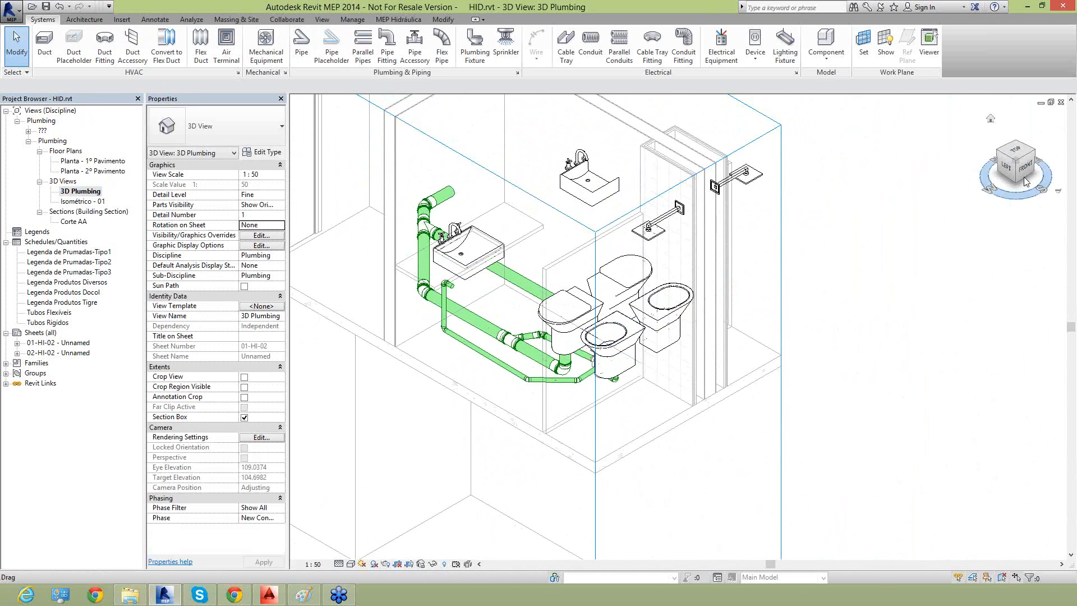
pyautogui.click(1010, 170)
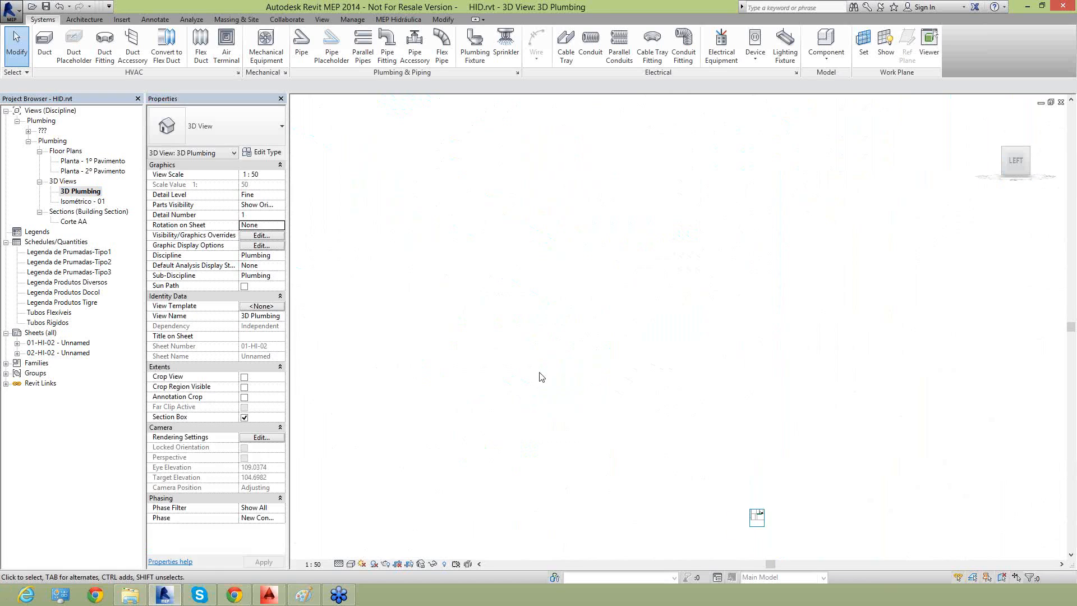
pyautogui.scroll(3, 769, 516)
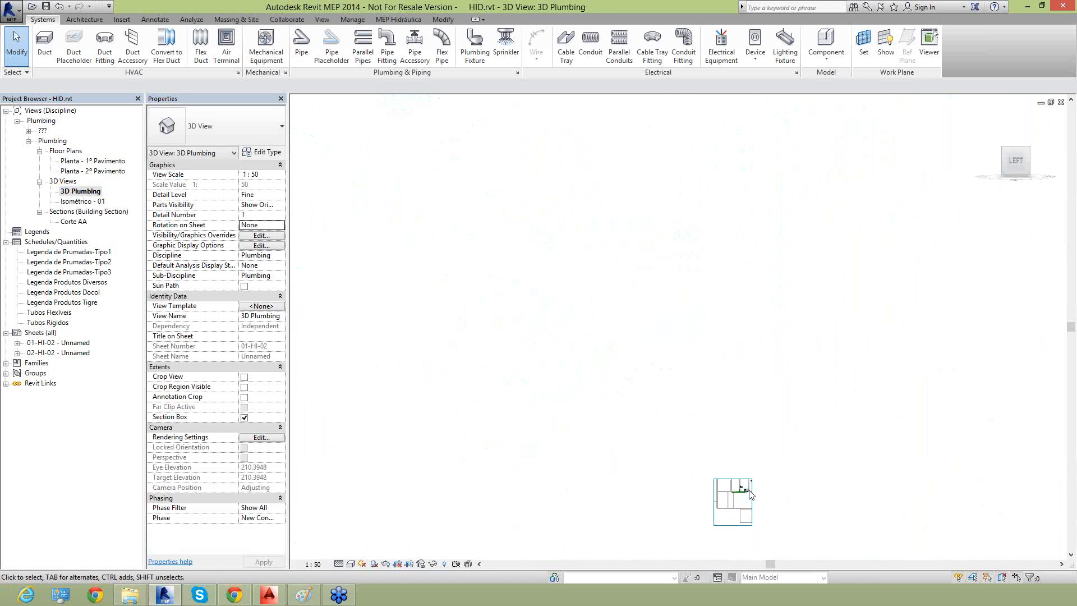
pyautogui.scroll(5, 752, 496)
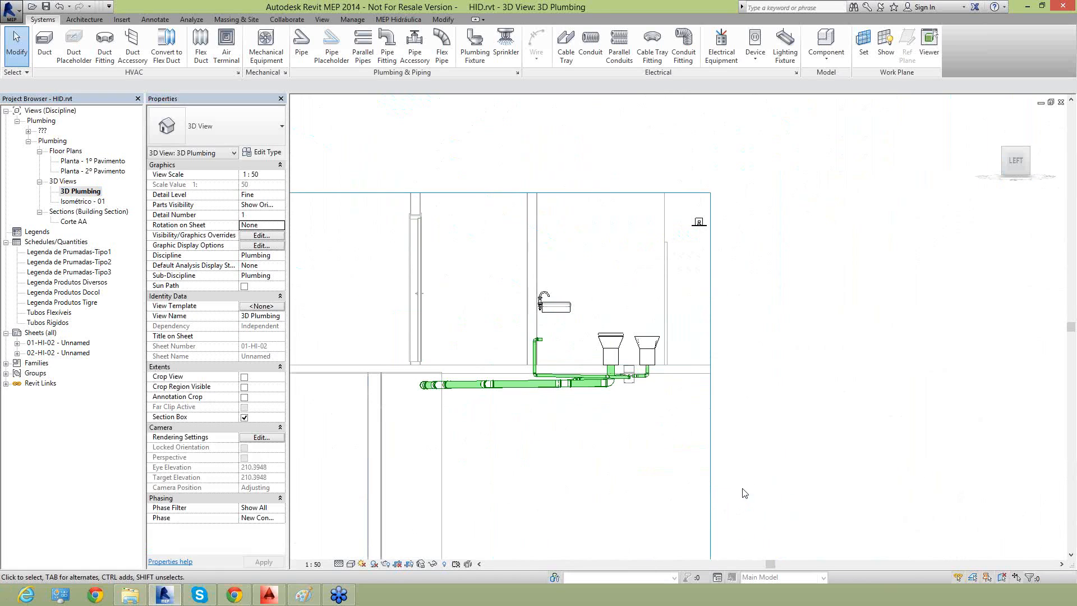
pyautogui.click(1027, 153)
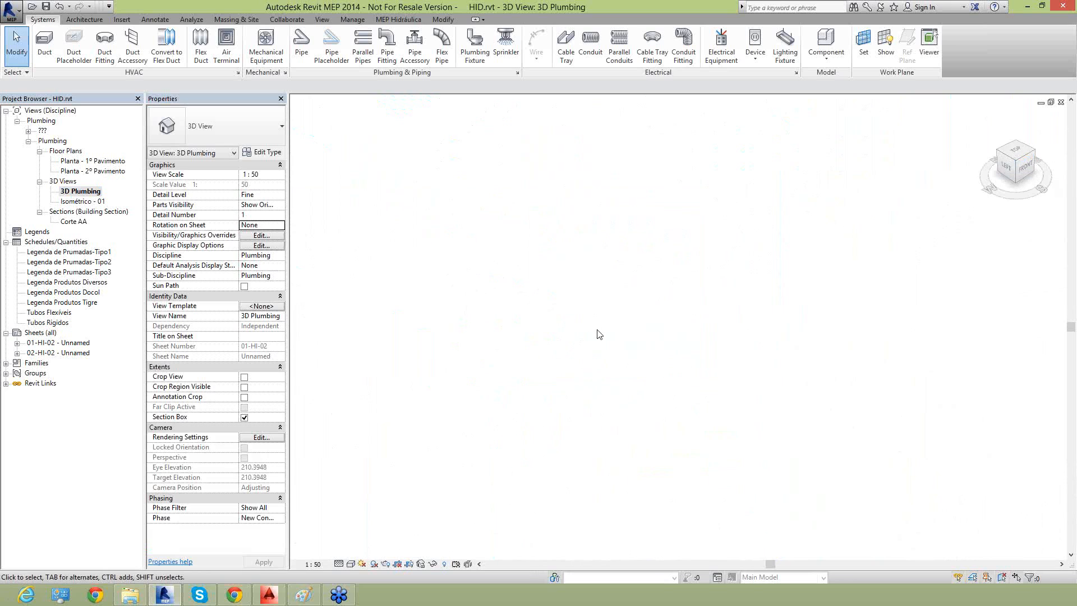
pyautogui.scroll(8, 706, 532)
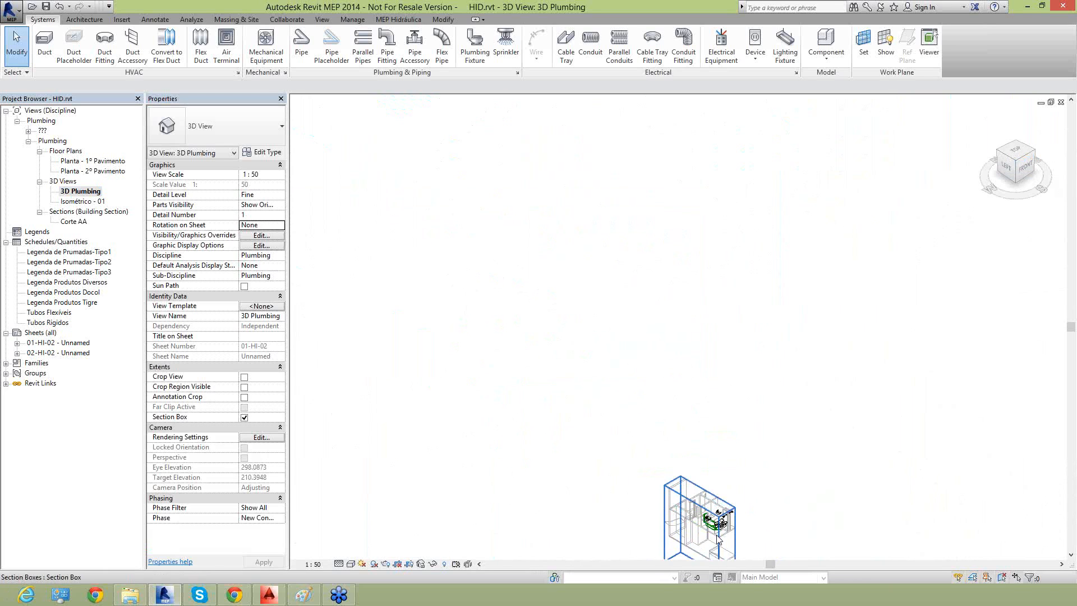
pyautogui.scroll(3, 757, 533)
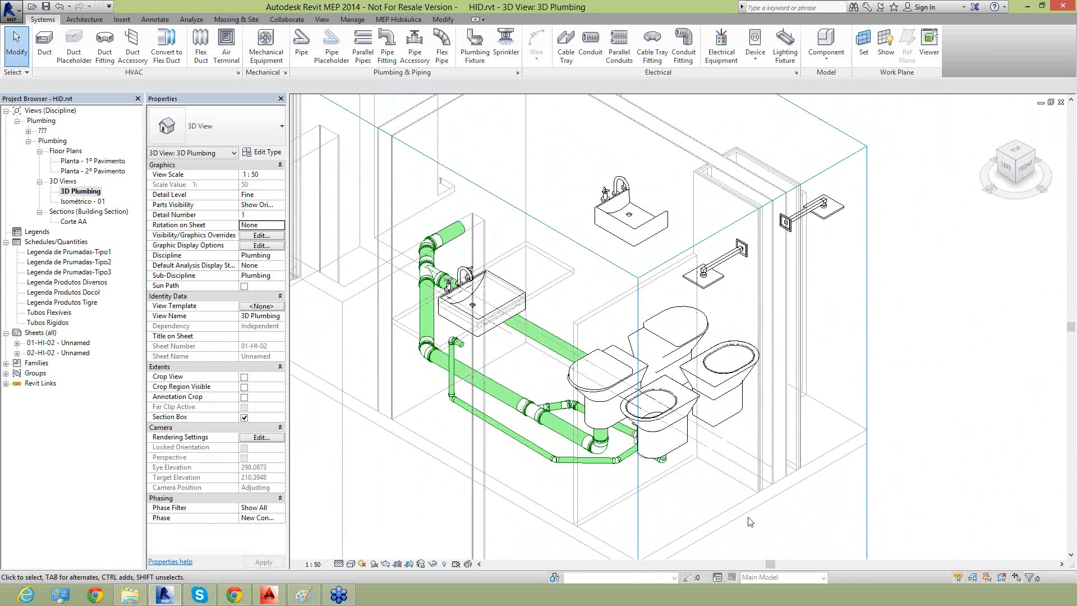
pyautogui.click(472, 54)
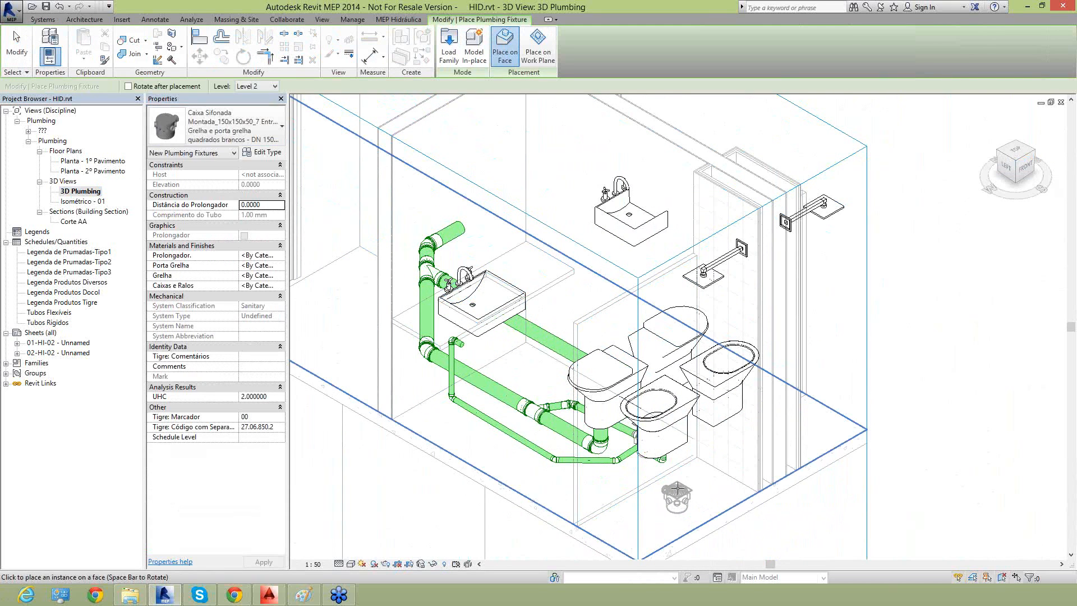
pyautogui.scroll(3, 678, 490)
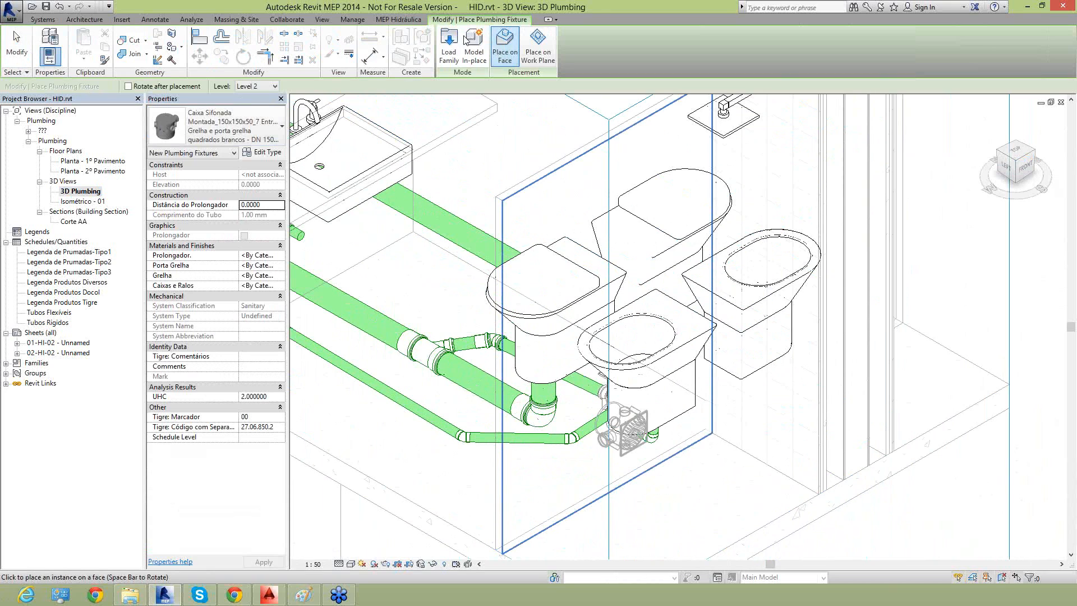
pyautogui.press('Escape')
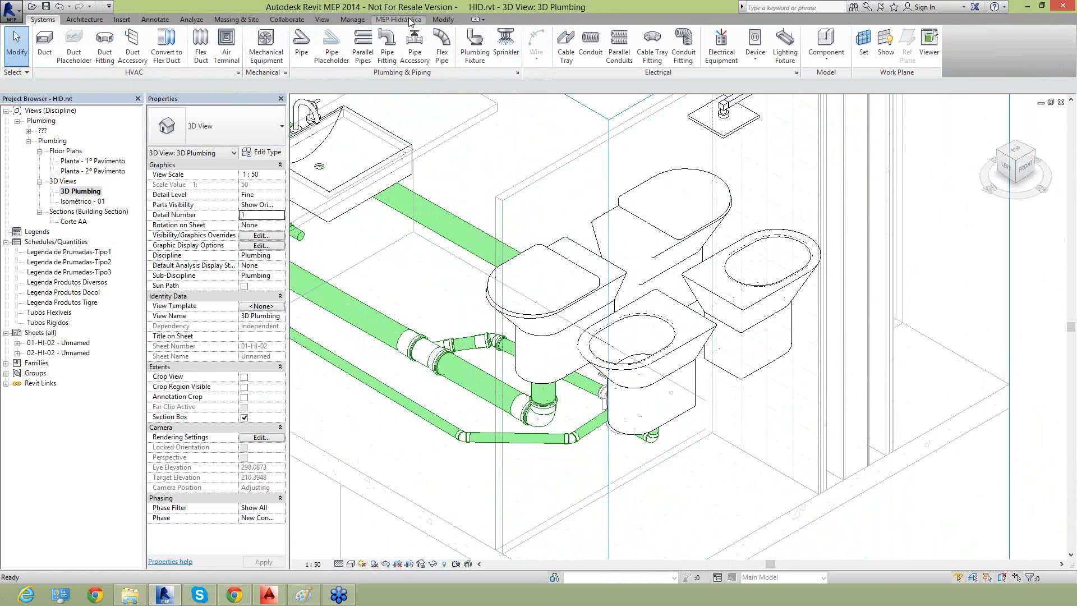
# Browse Tigre's Caixas e Ralos families in the content library, comparing Corpos de Ralo, Corpos de Caixa Sifonada and Ralos
pyautogui.click(411, 21)
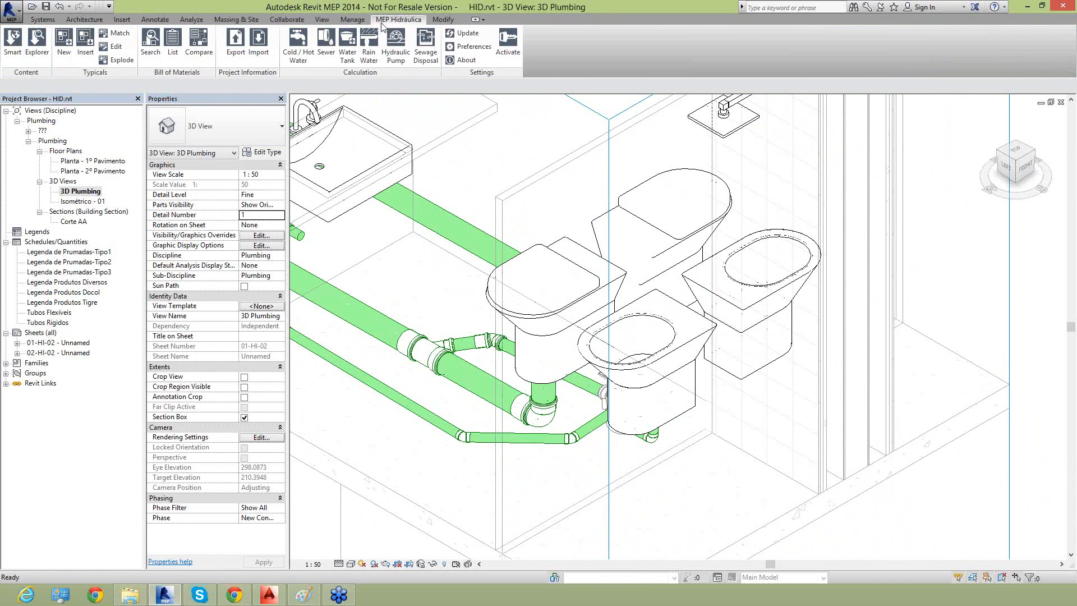
pyautogui.click(37, 45)
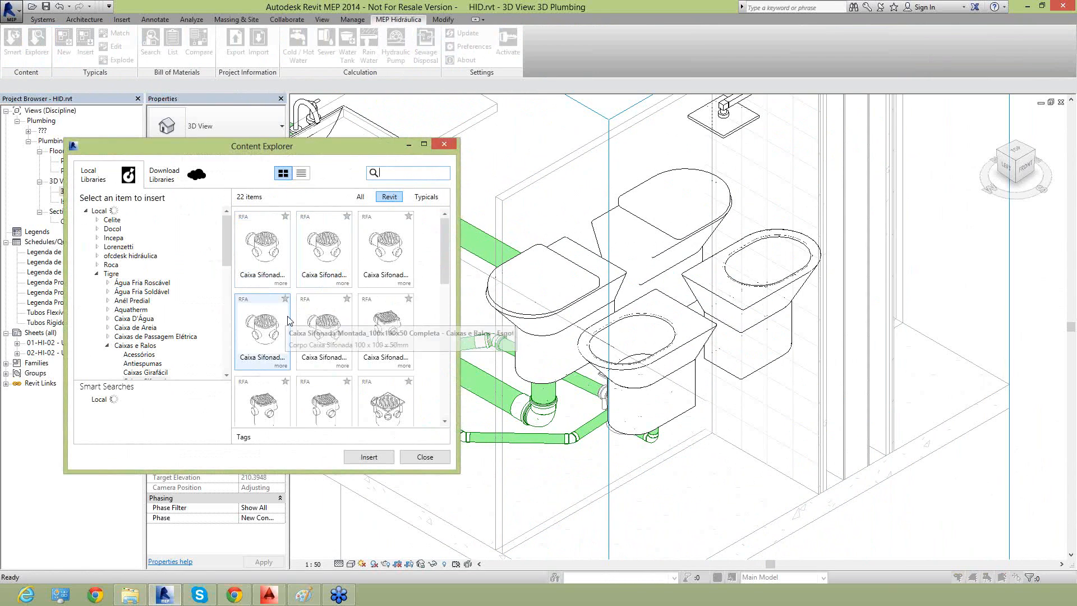
pyautogui.scroll(-2, 143, 371)
pyautogui.scroll(-1, 134, 359)
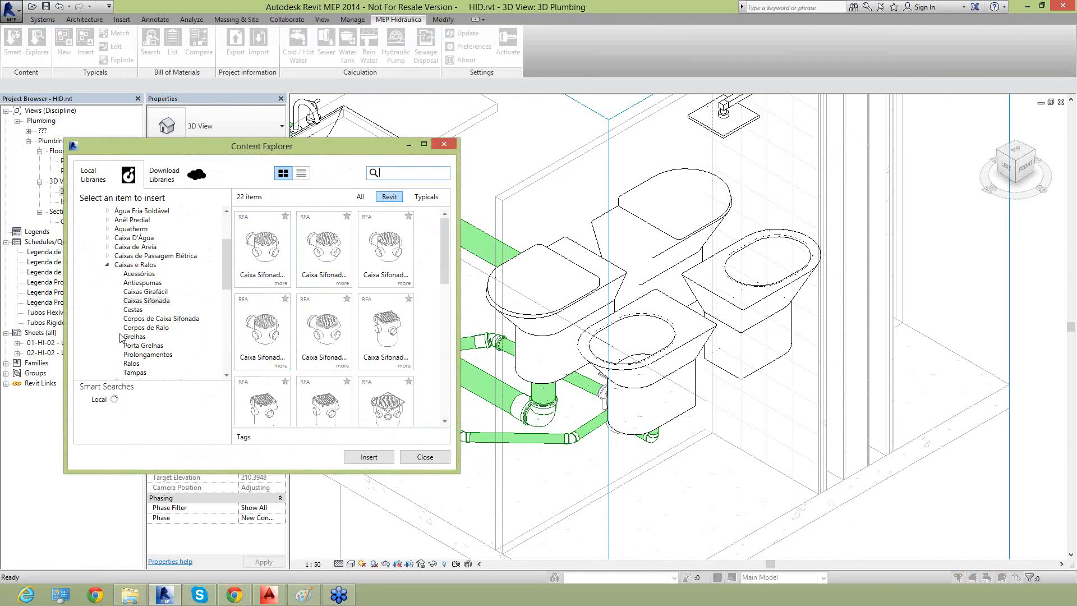
pyautogui.click(132, 328)
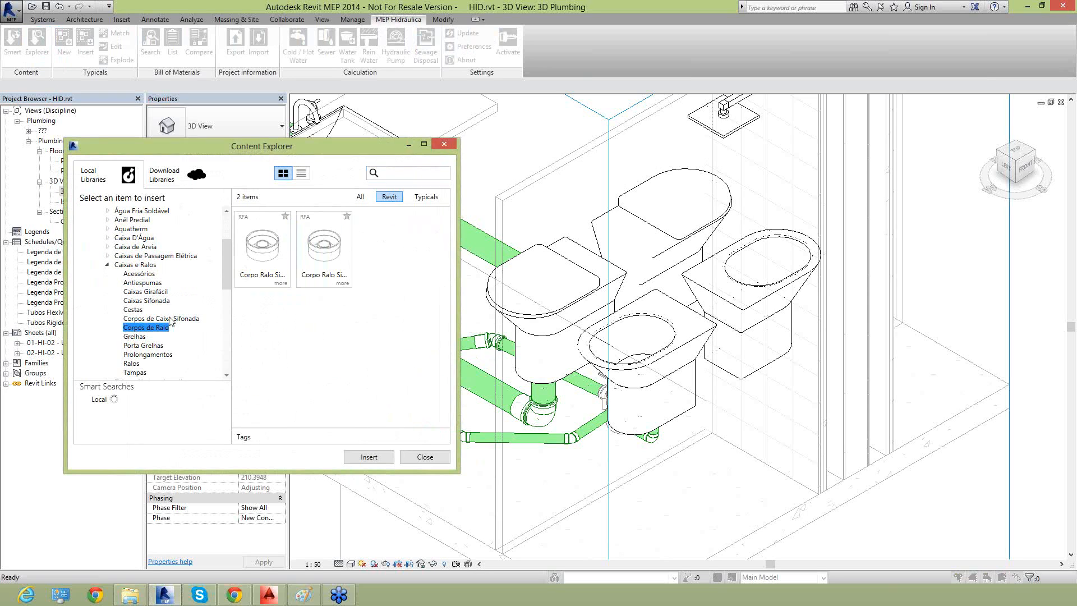
pyautogui.click(158, 318)
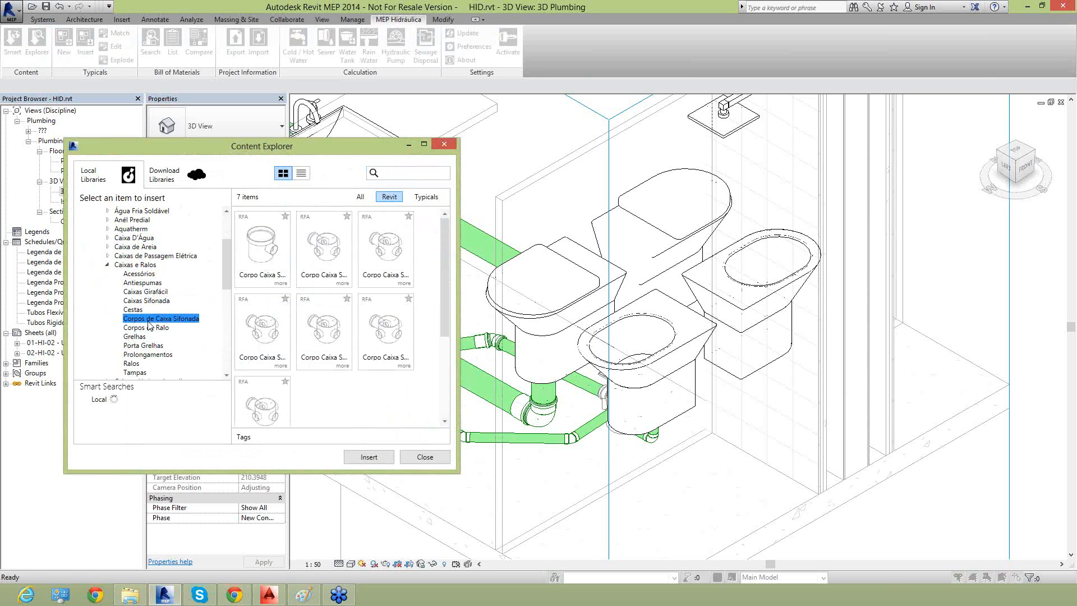
pyautogui.scroll(-1, 150, 324)
pyautogui.click(132, 336)
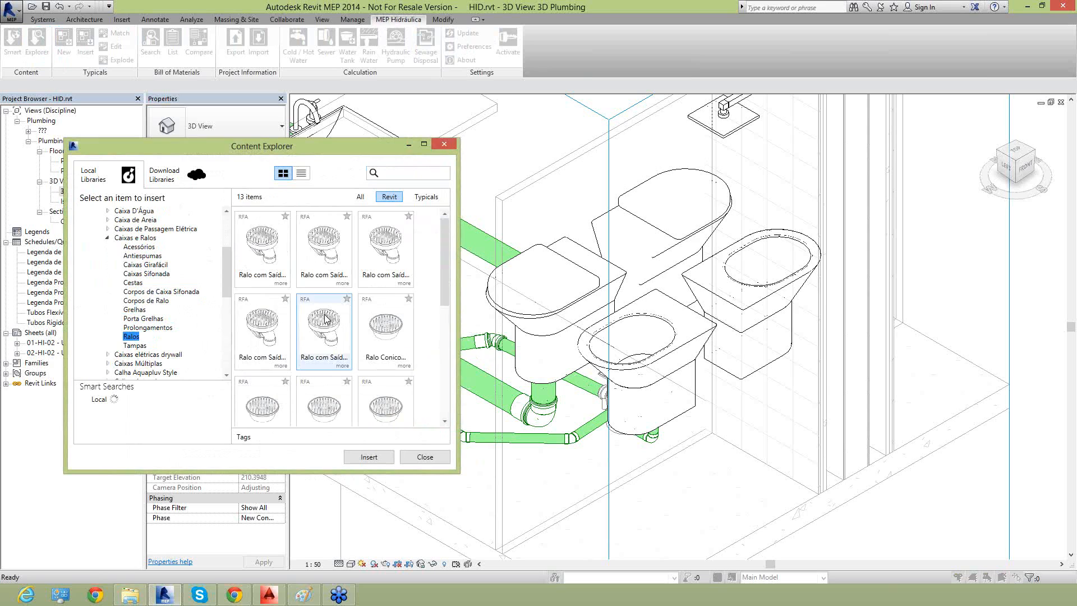
pyautogui.click(141, 301)
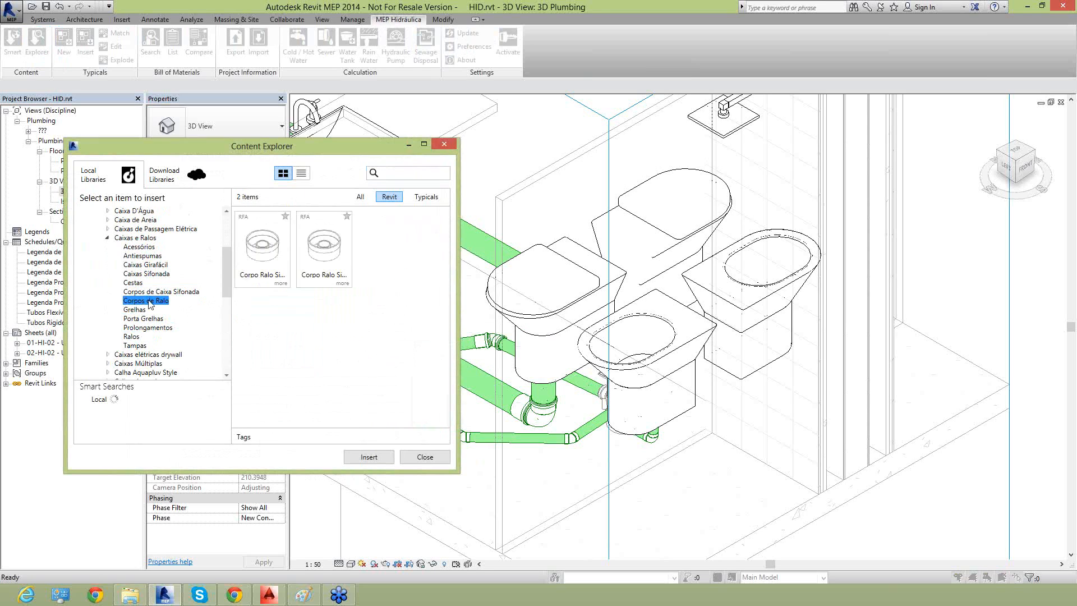
pyautogui.click(154, 292)
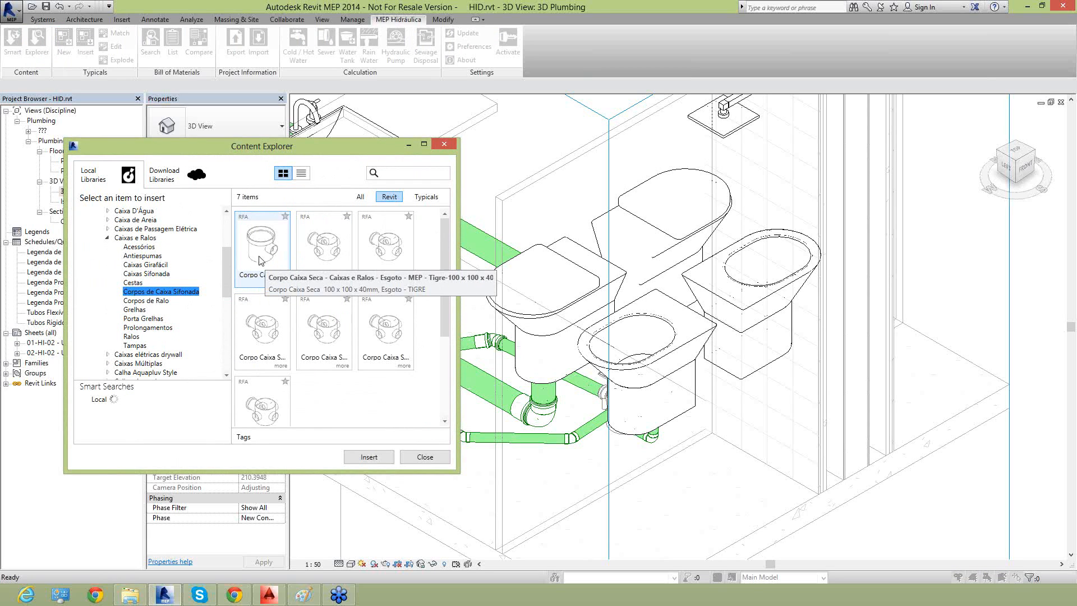
pyautogui.click(132, 337)
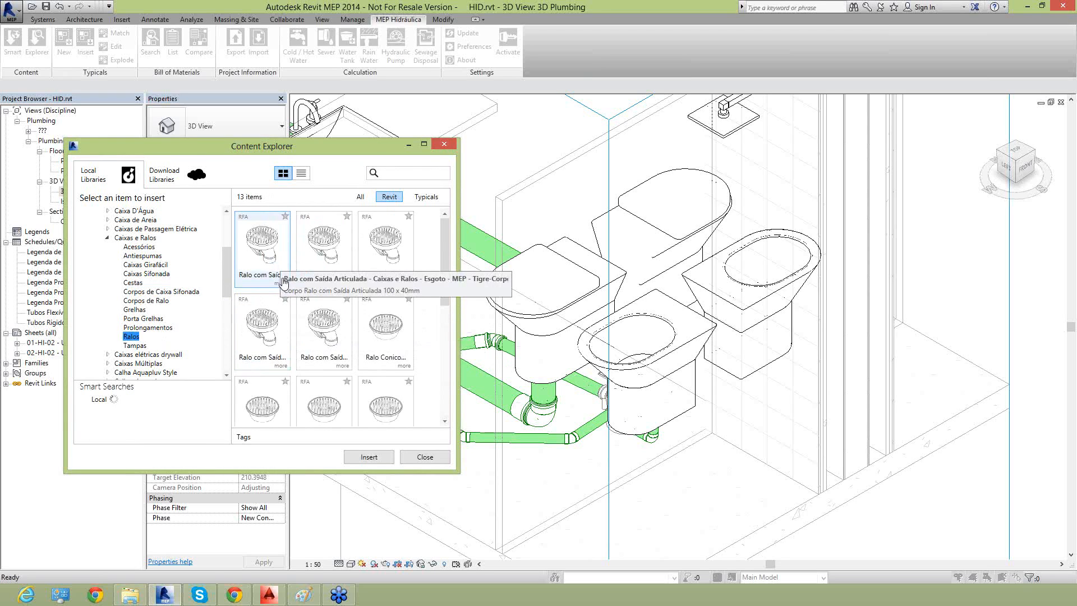
pyautogui.scroll(-5, 284, 282)
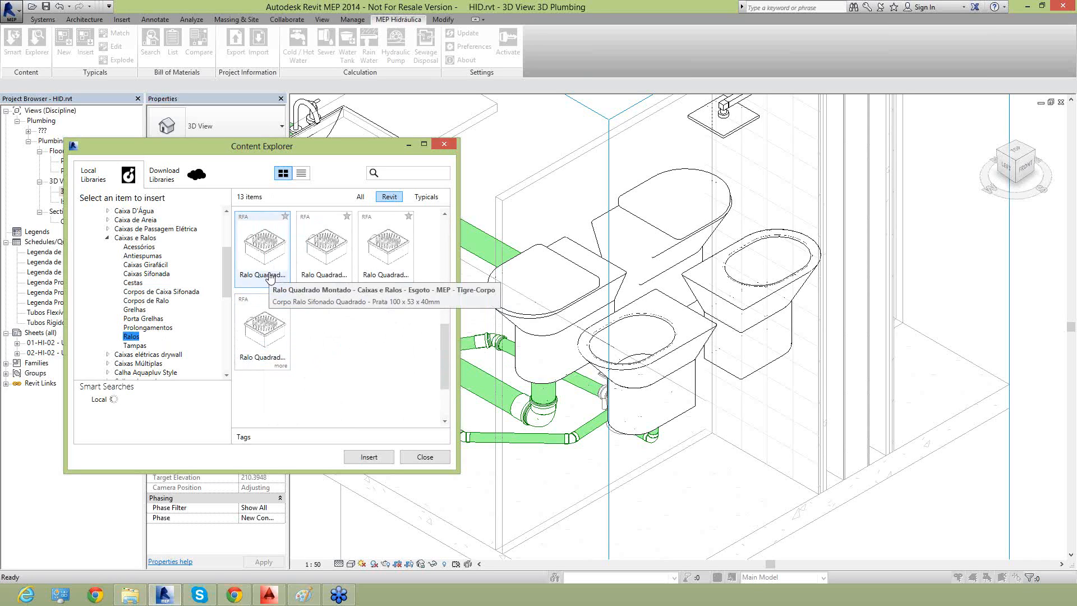
pyautogui.scroll(3, 335, 285)
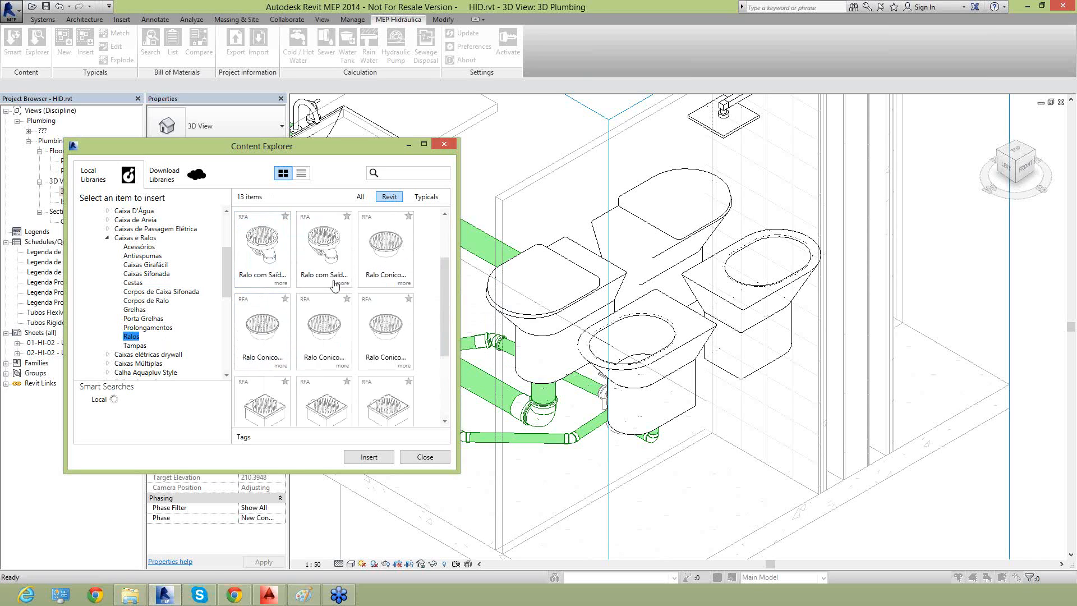
pyautogui.scroll(-3, 304, 282)
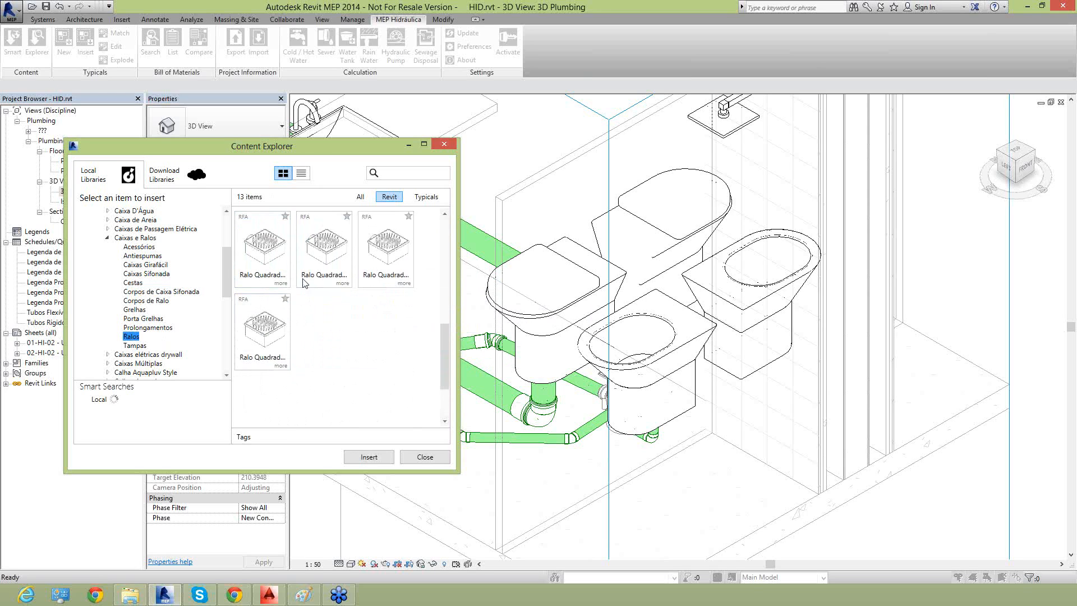
# Insert a Ralo Quadrado Montado drain, type Corpo Prata - 100 x 53 x 40, on the shower floor in front of the bidet
pyautogui.doubleClick(271, 278)
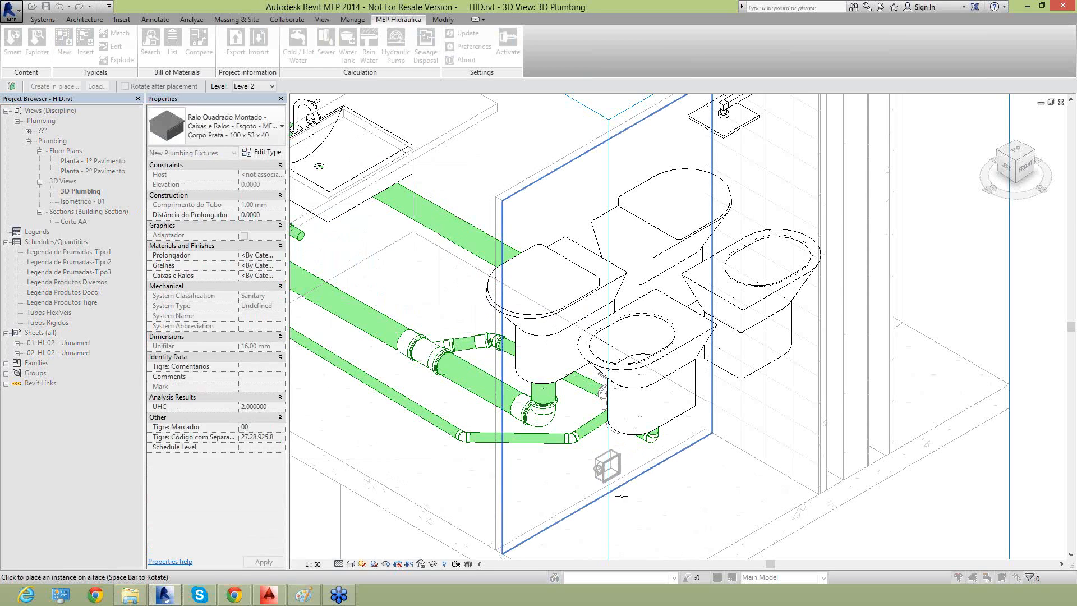
pyautogui.click(630, 523)
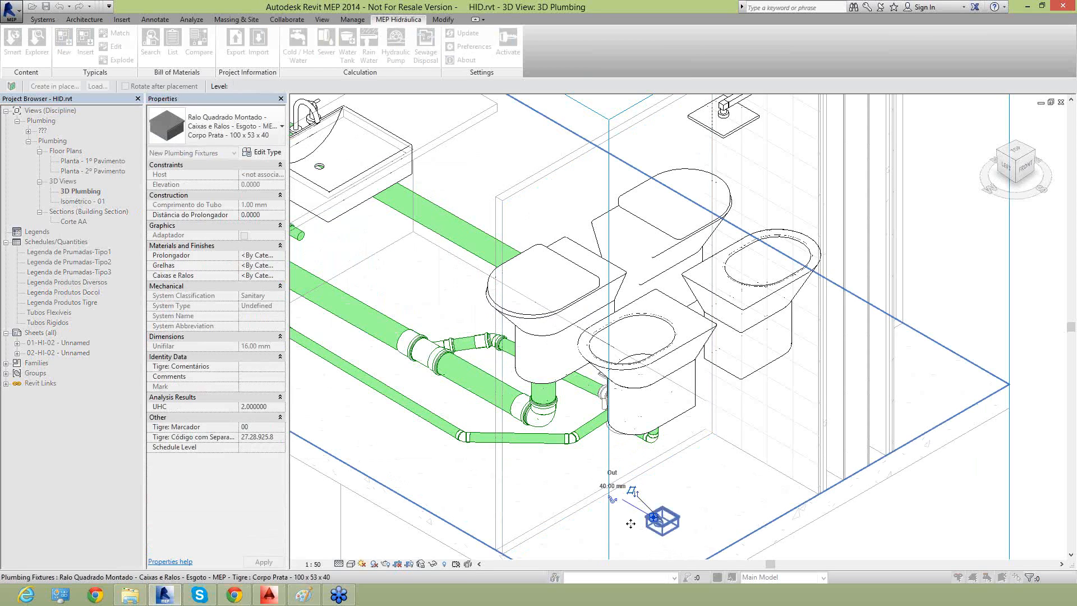
pyautogui.press('Escape')
pyautogui.press('Escape')
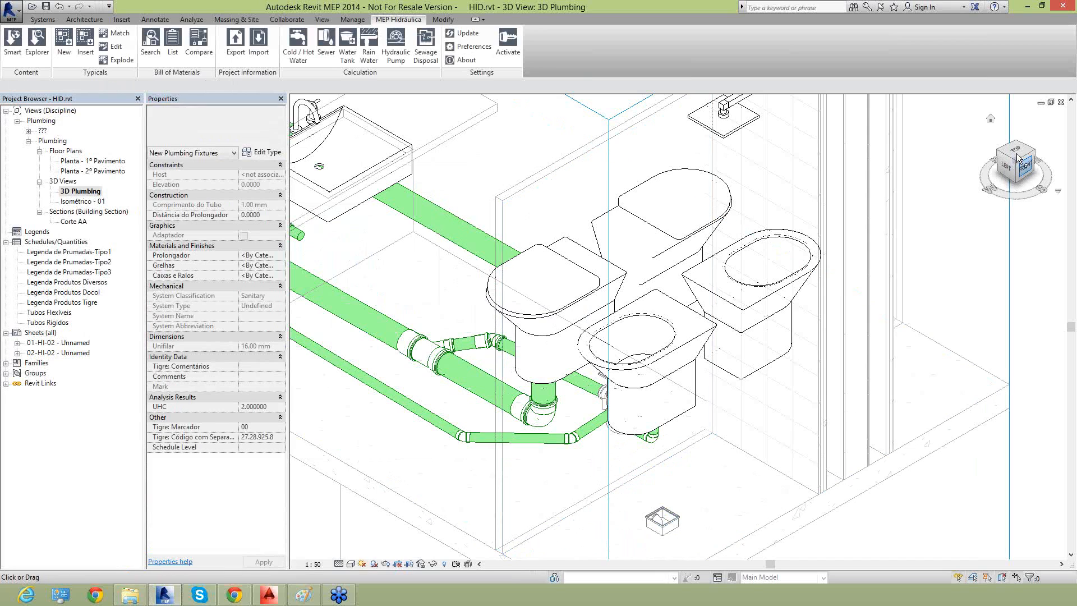
# Try to shift the square drain towards the shower wall in top view, and delete it
pyautogui.click(1019, 152)
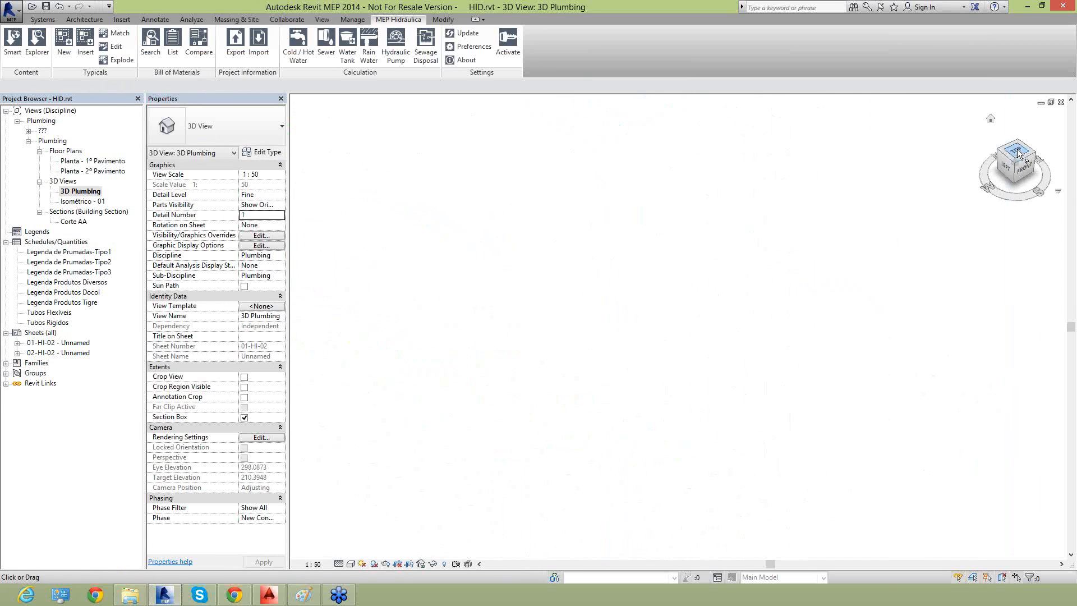
pyautogui.scroll(10, 640, 413)
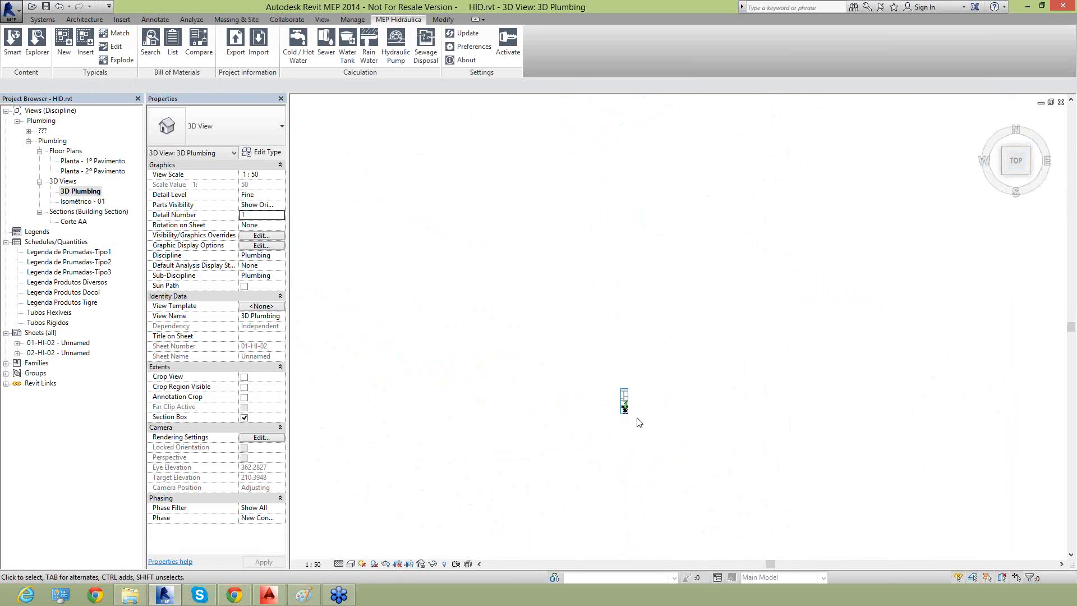
pyautogui.scroll(8, 583, 402)
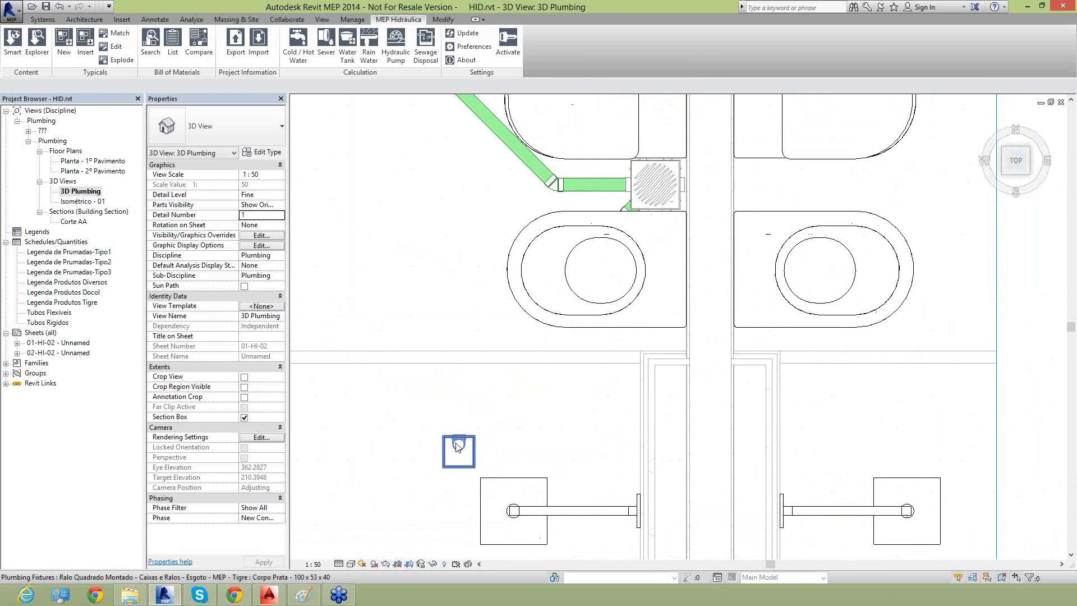
pyautogui.click(463, 446)
pyautogui.moveTo(474, 446); pyautogui.dragTo(636, 397)
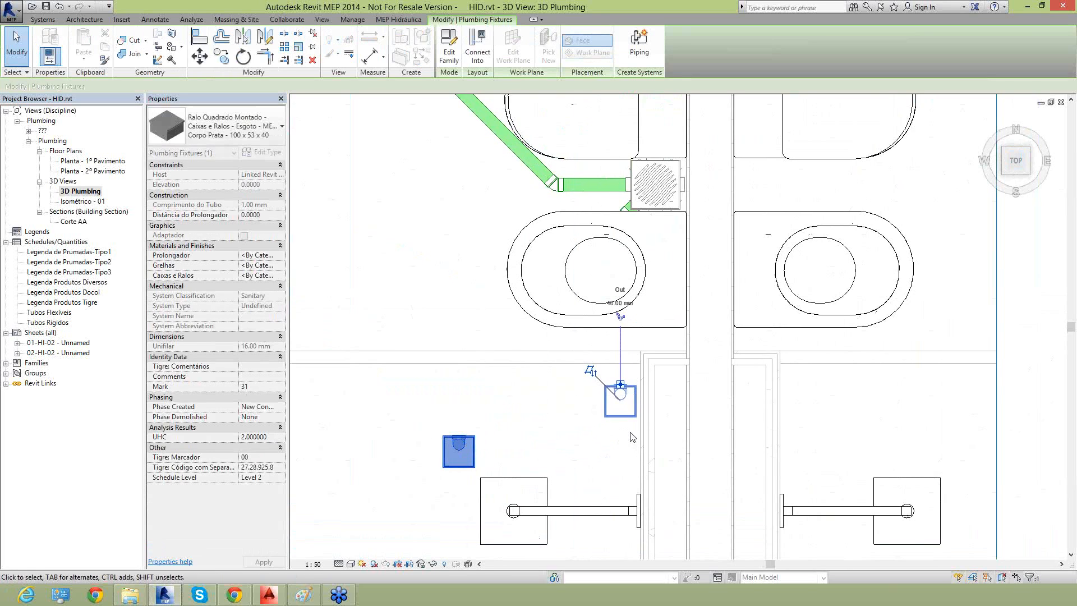
pyautogui.press('Delete')
# Return to the isometric orientation and load the first Ralo com Saída Articulada family, Corpo - 100 x 40, for placement
pyautogui.click(1003, 172)
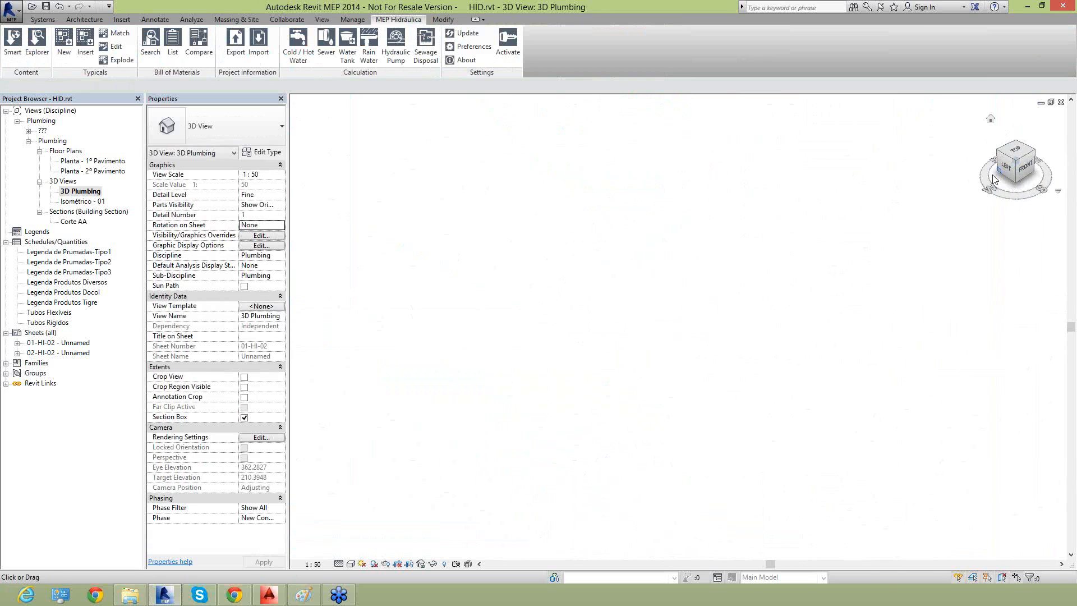
pyautogui.scroll(10, 732, 554)
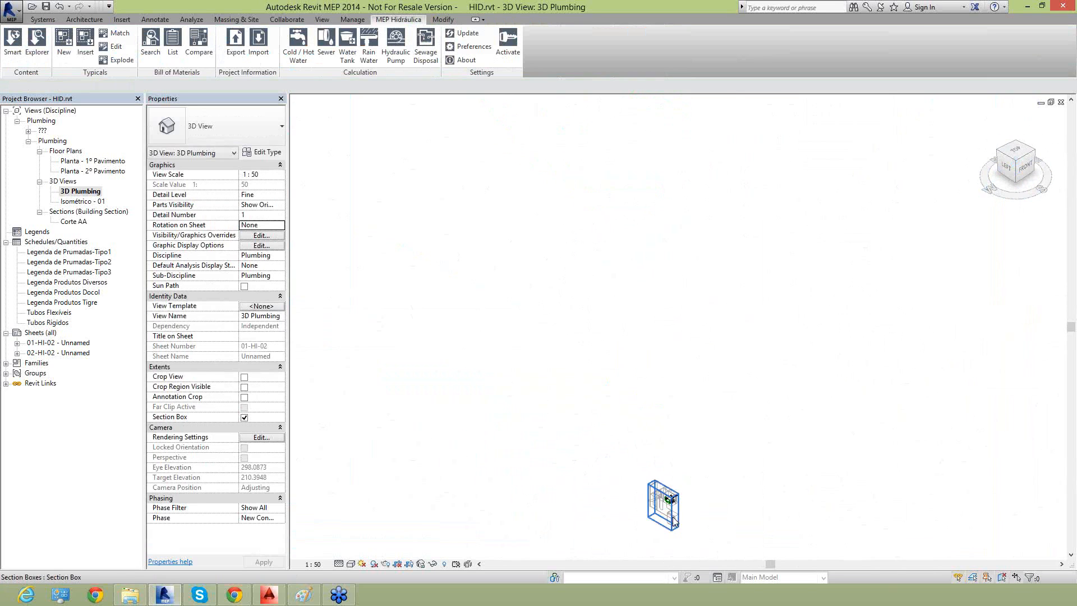
pyautogui.scroll(2, 736, 490)
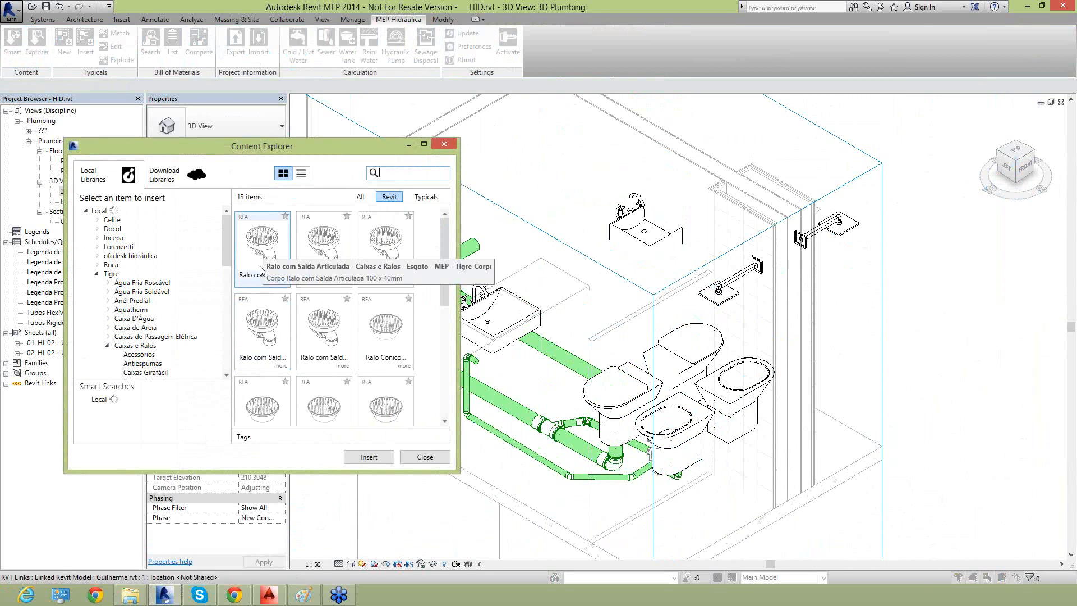
pyautogui.click(260, 269)
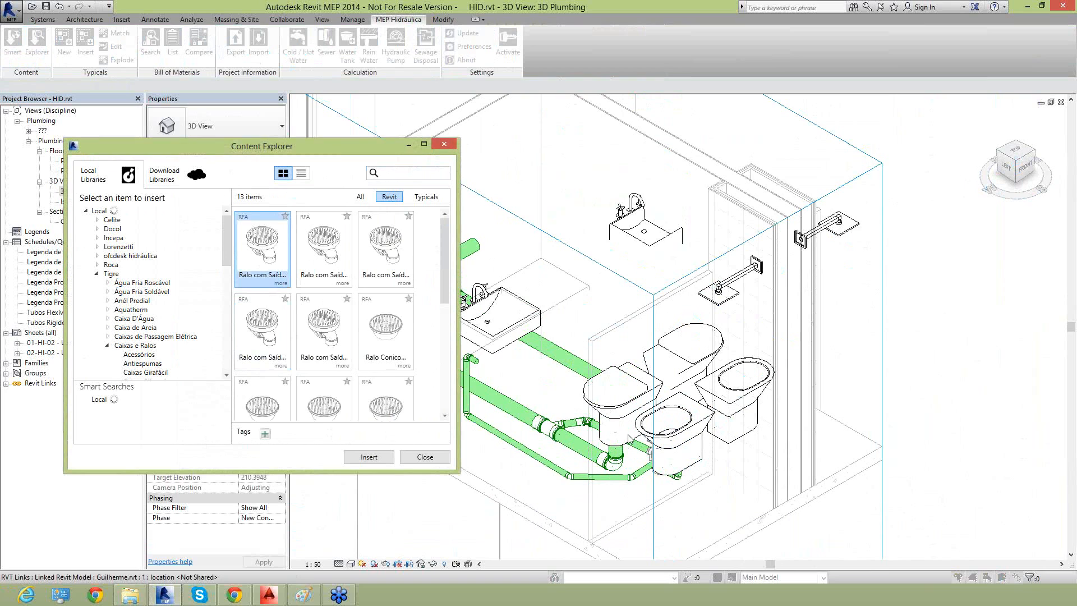
pyautogui.click(369, 458)
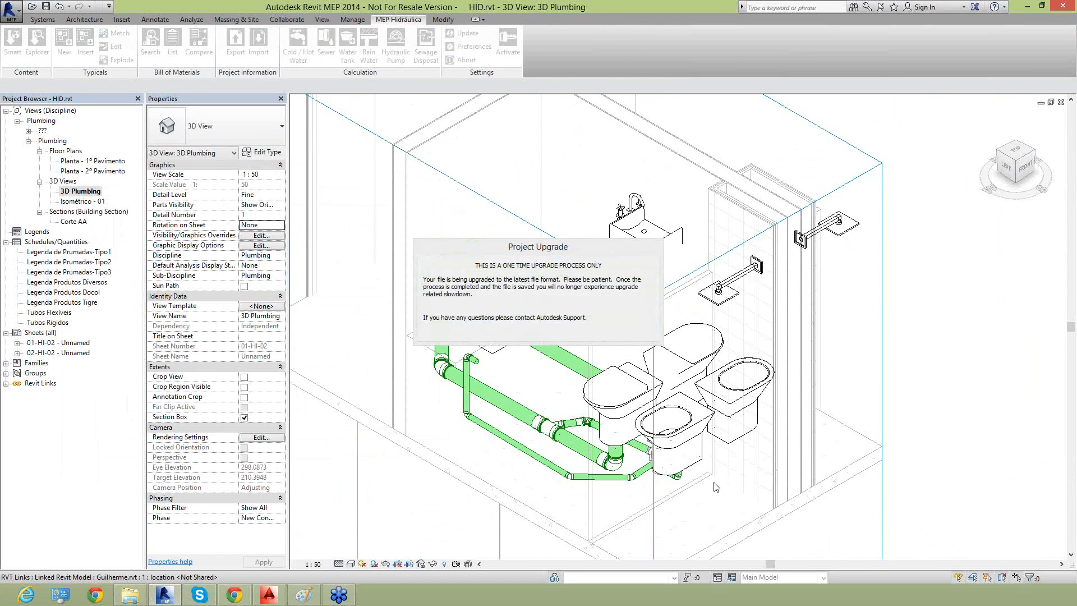
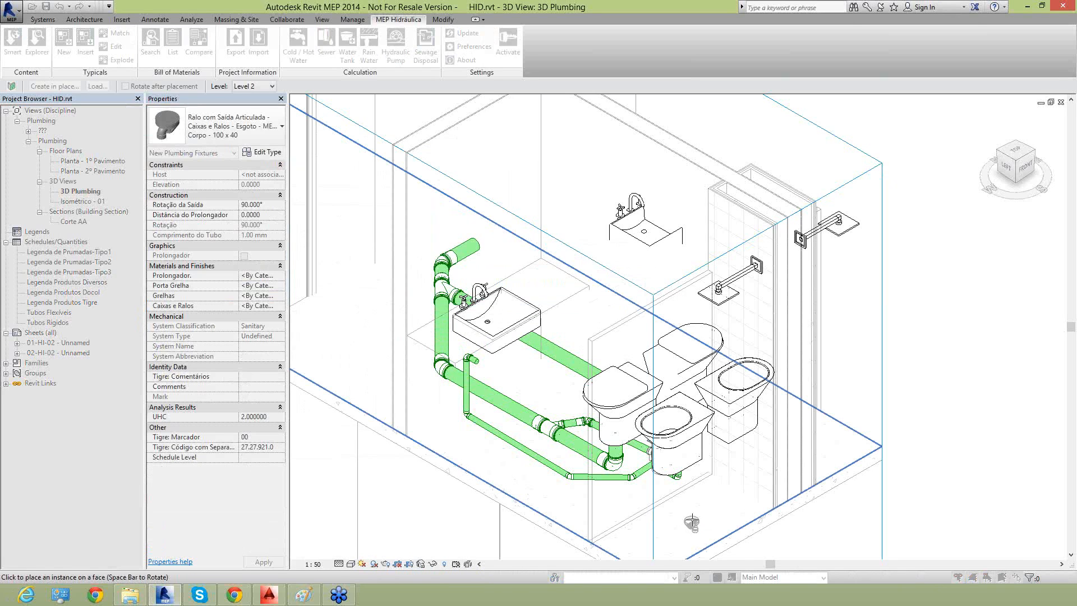
# Rotate the articulated-outlet drain and place it on the shower floor near the partition corner
pyautogui.scroll(5, 692, 521)
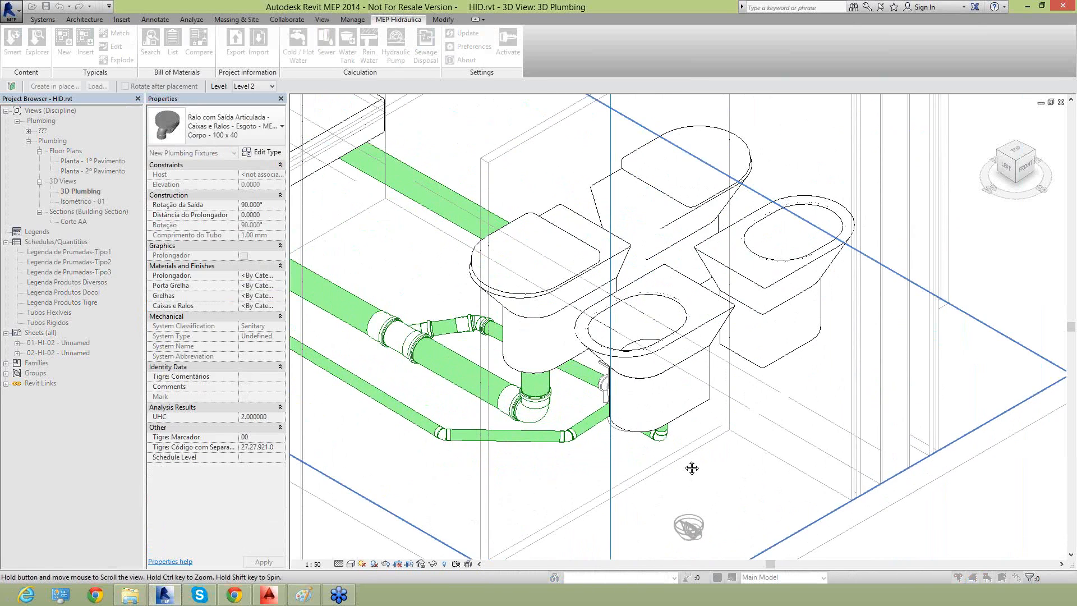
pyautogui.scroll(2, 684, 429)
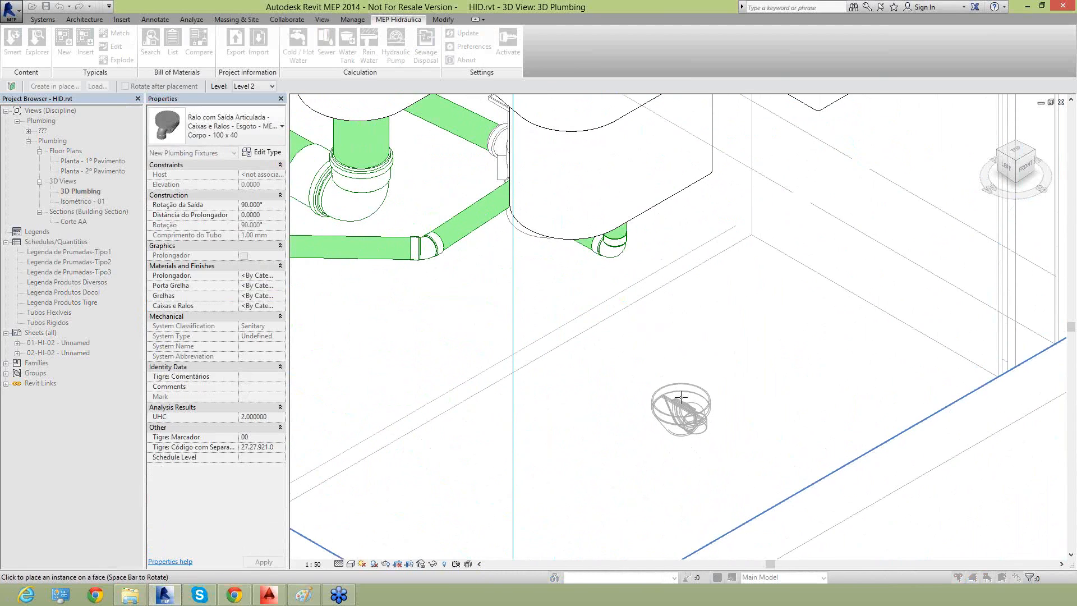
pyautogui.press('space')
pyautogui.press('space')
pyautogui.press('space')
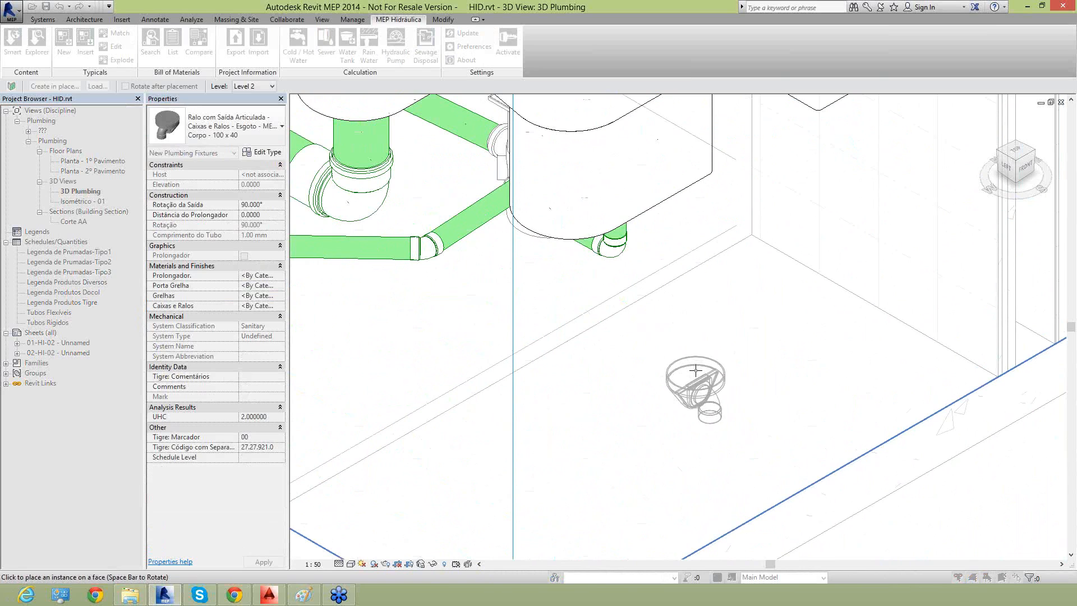
pyautogui.click(756, 306)
pyautogui.press('Escape')
pyautogui.press('Escape')
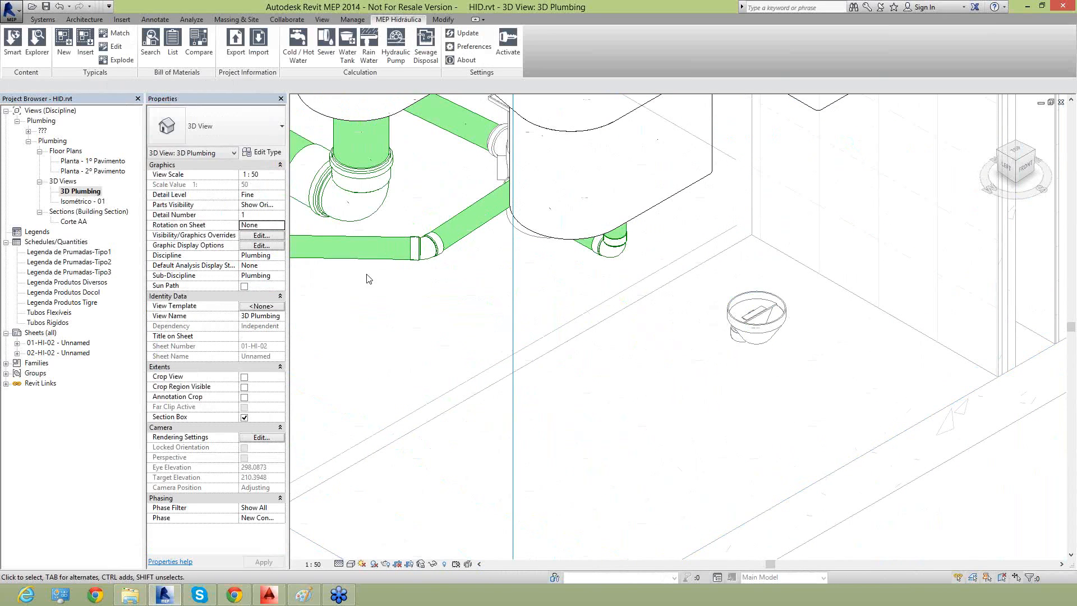
# Open the Planta - 2º Pavimento floor plan and tag by category the elbow where the washbasin's drain pipe turns diagonally
pyautogui.doubleClick(96, 171)
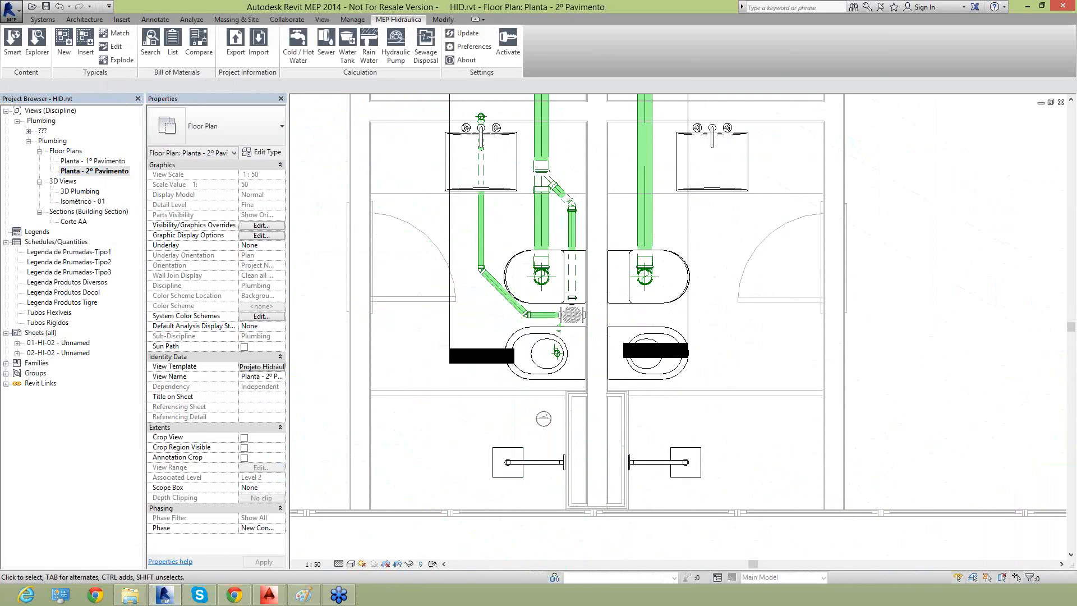
pyautogui.scroll(2, 340, 193)
pyautogui.moveTo(340, 193); pyautogui.dragTo(738, 198, button='middle')
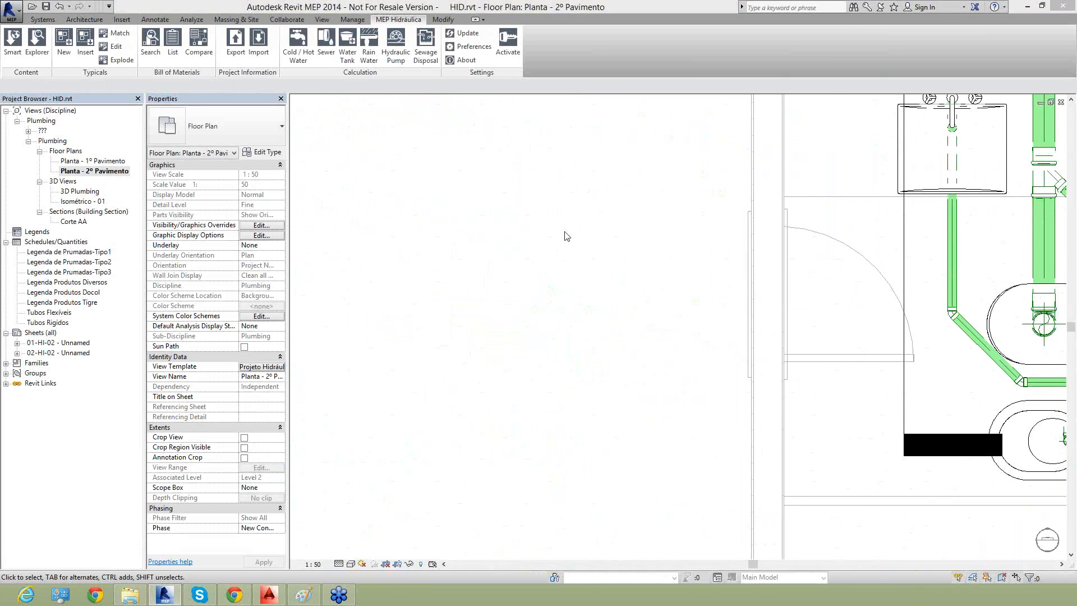
pyautogui.scroll(-2, 513, 247)
pyautogui.moveTo(595, 360); pyautogui.dragTo(360, 372, button='middle')
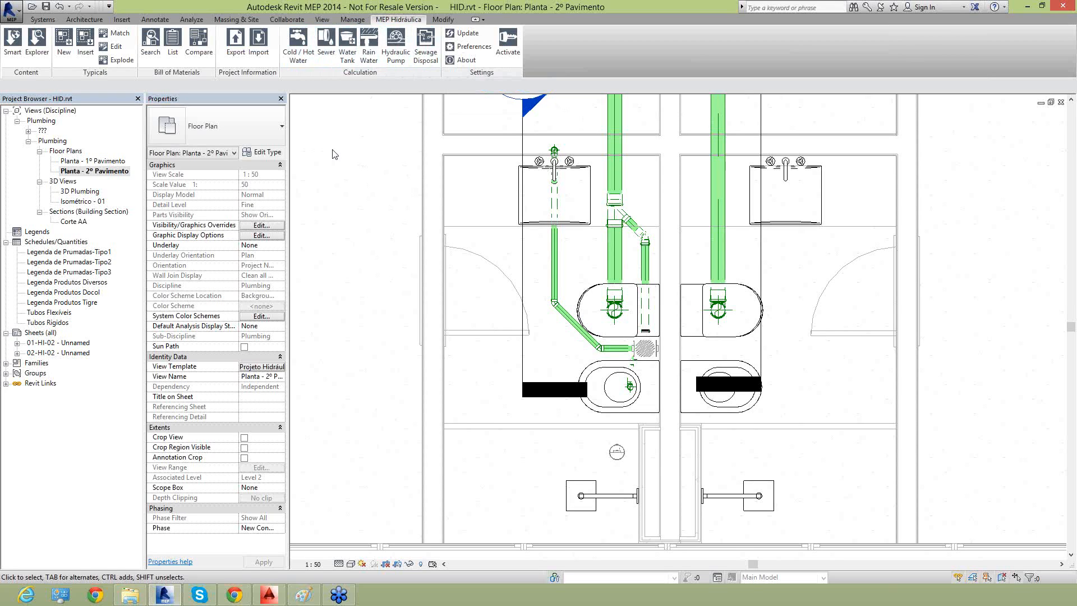
pyautogui.click(152, 21)
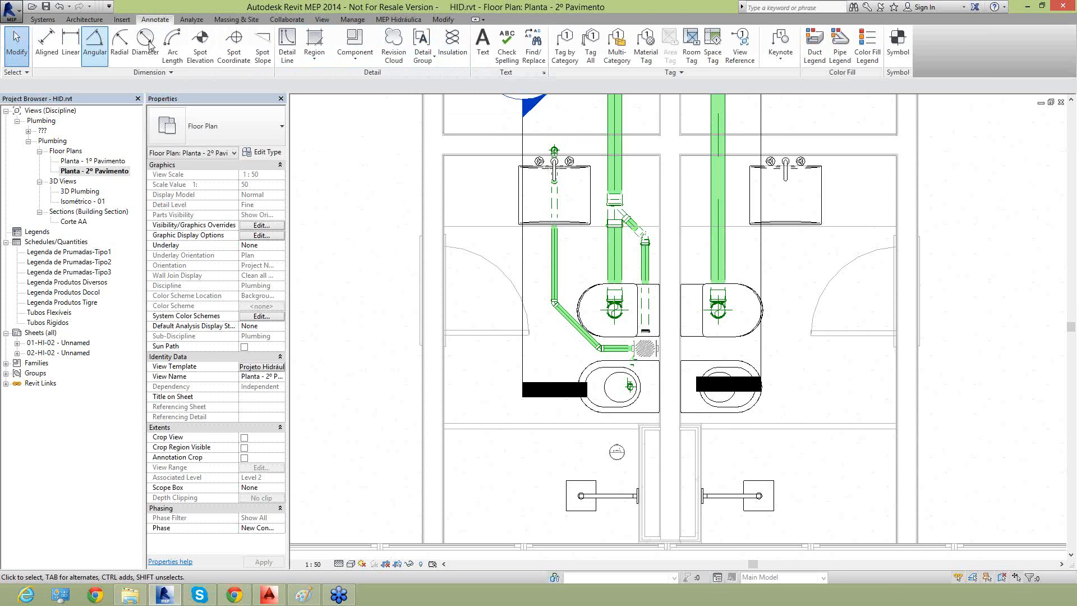
pyautogui.click(566, 55)
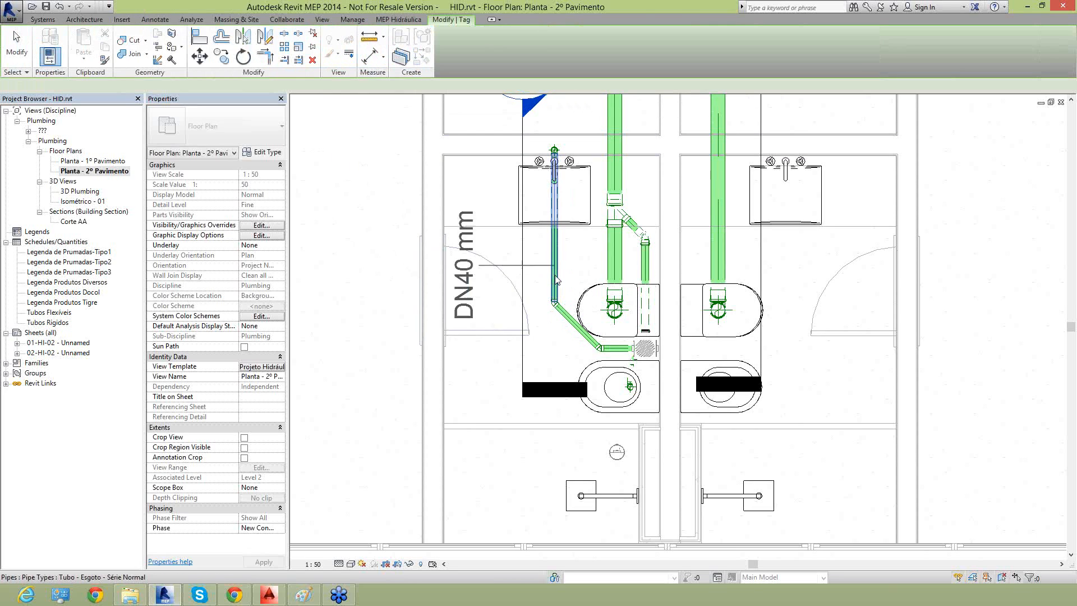
pyautogui.click(554, 304)
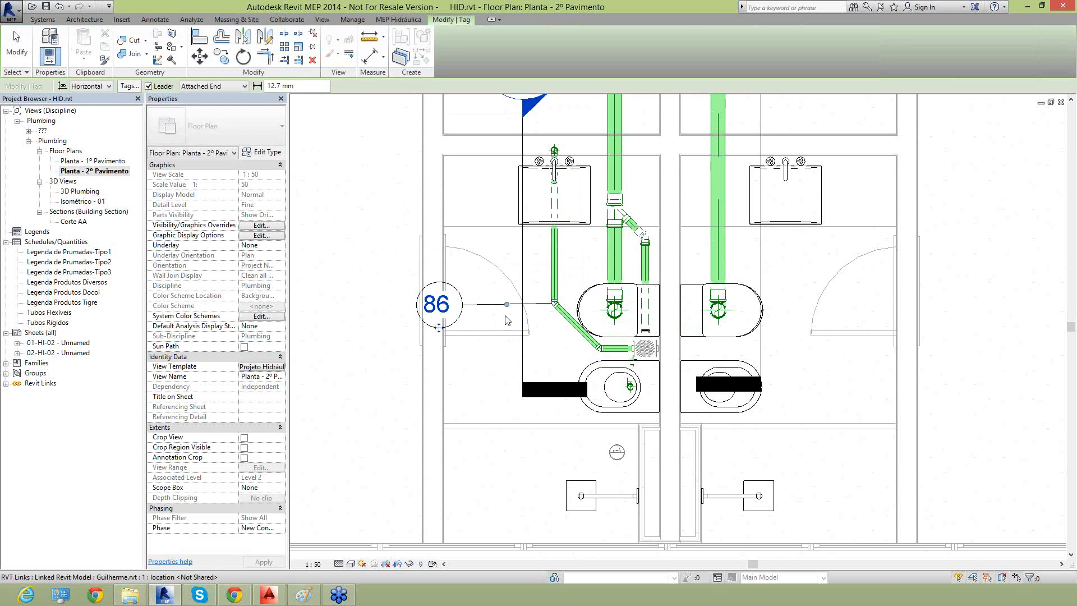
pyautogui.scroll(2, 479, 317)
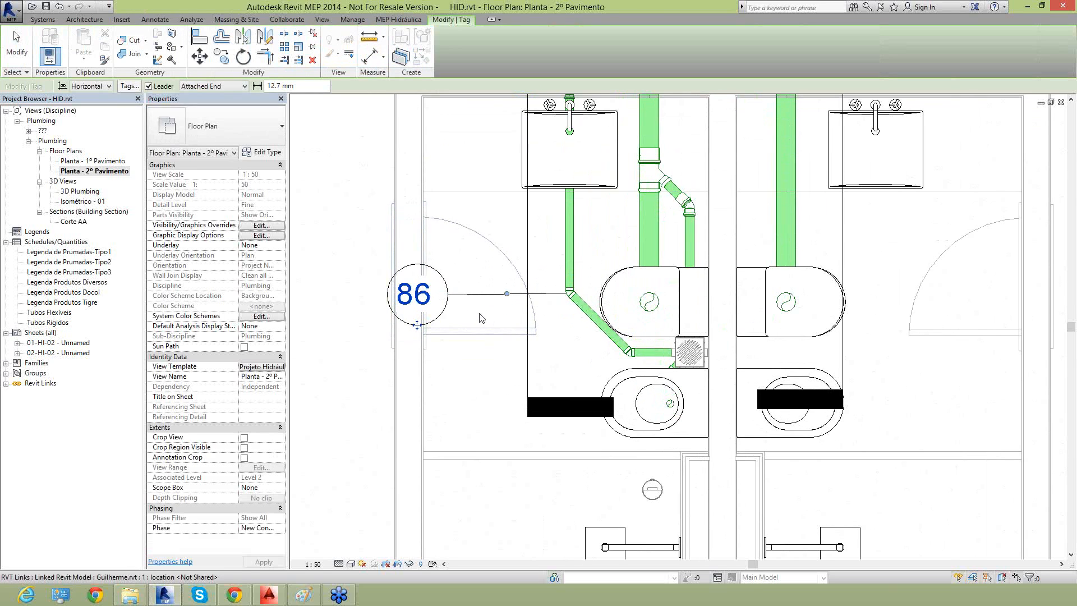
pyautogui.press('Escape')
pyautogui.press('Escape')
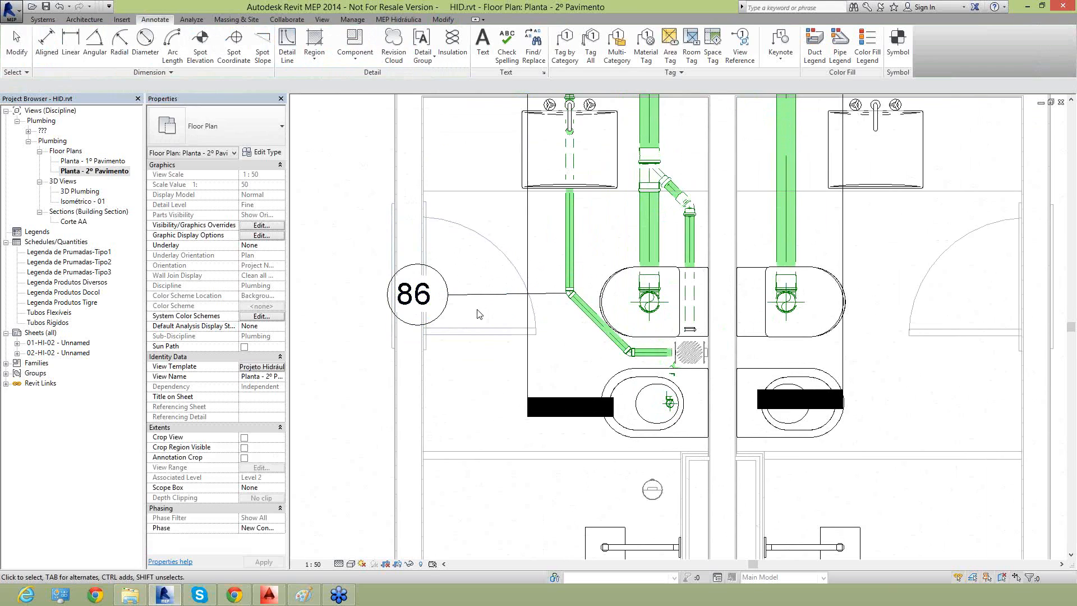
pyautogui.click(463, 300)
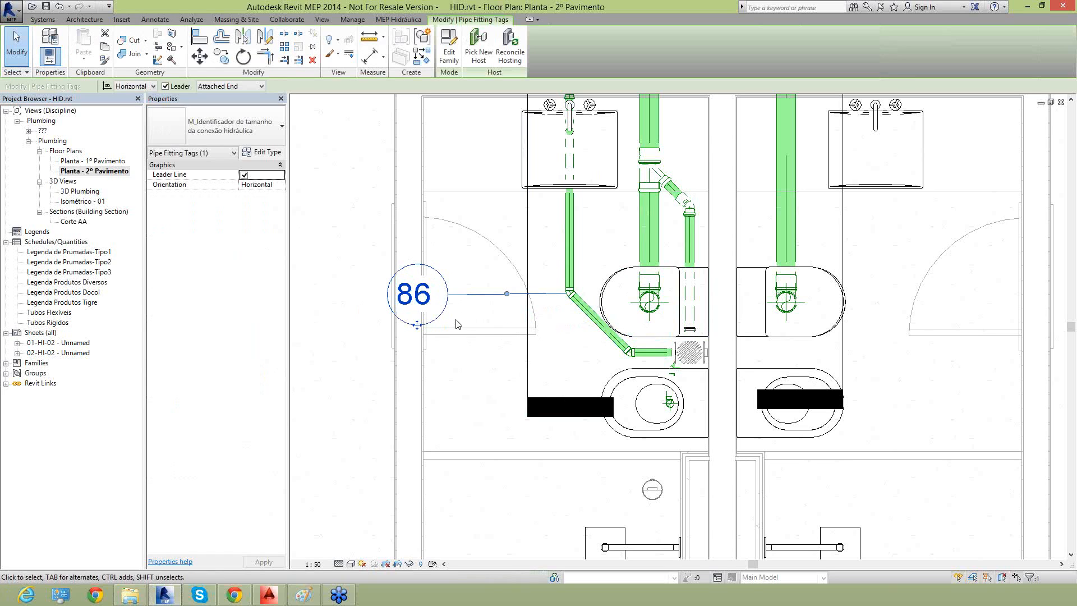
pyautogui.scroll(2, 460, 311)
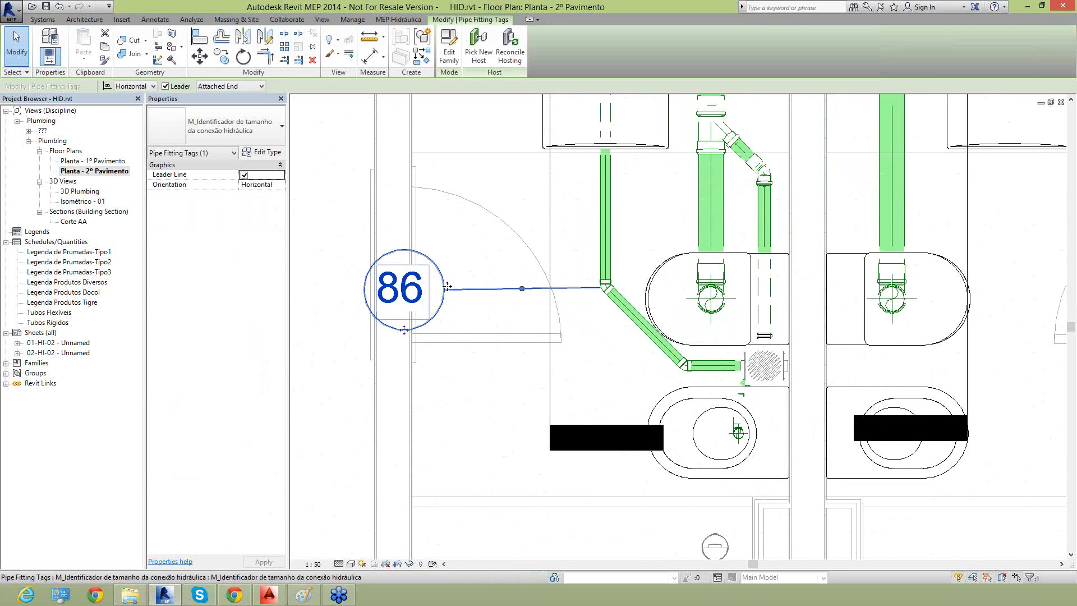
pyautogui.scroll(-1, 432, 318)
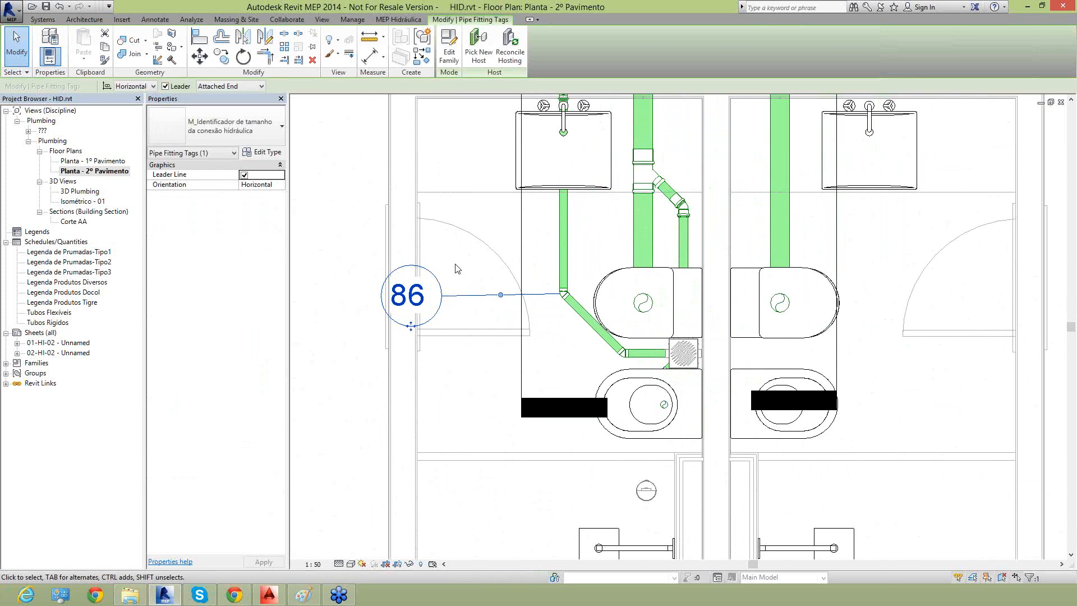
# Place a text note reading 2 with a two-segment leader pointing at the elbow of the washbasin's drain pipe
pyautogui.click(155, 20)
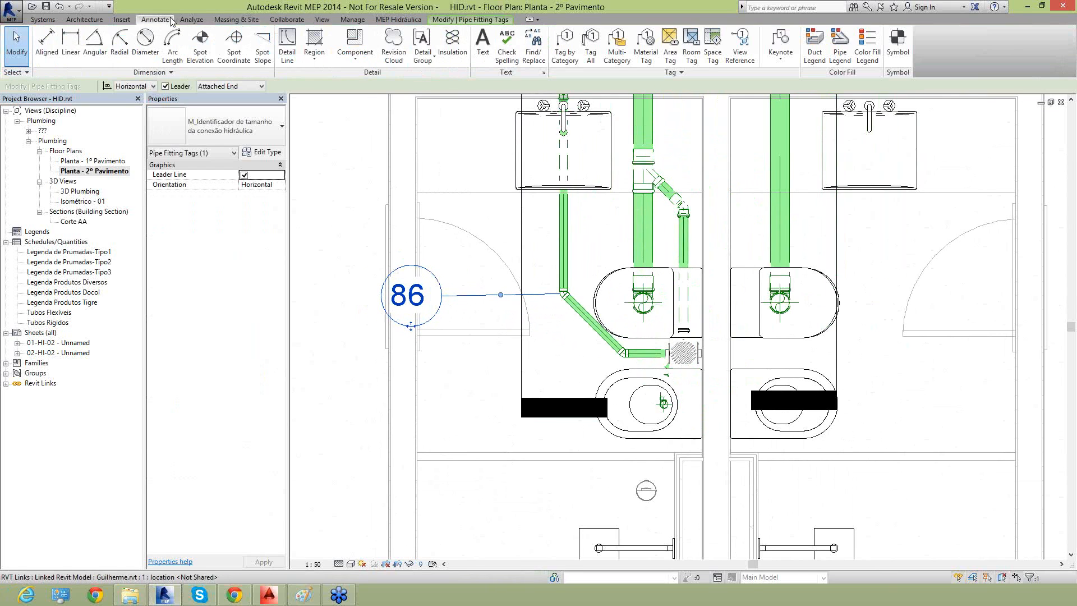
pyautogui.click(484, 51)
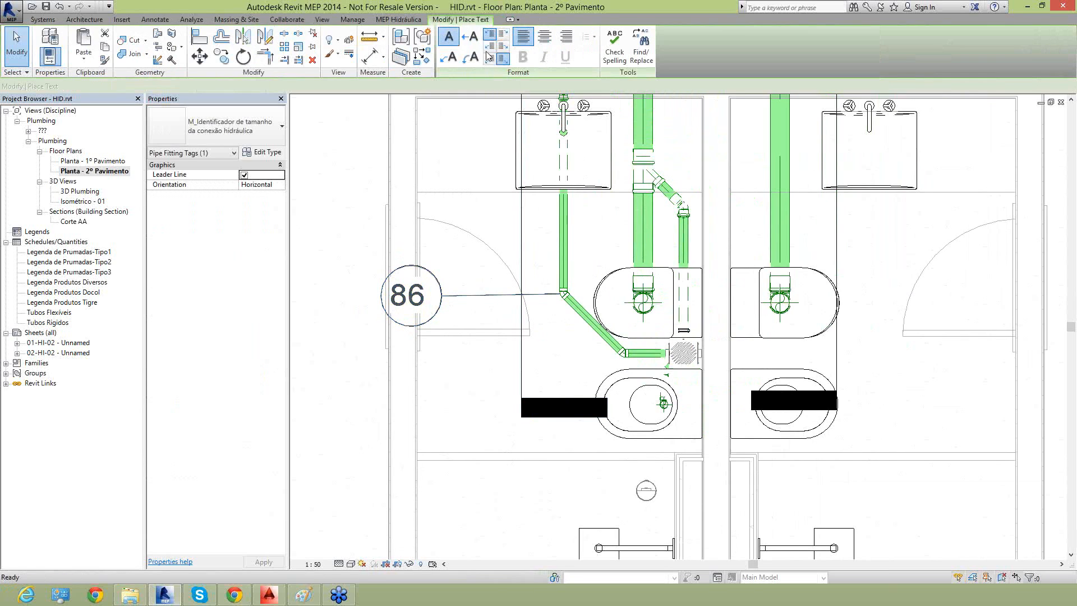
pyautogui.click(452, 63)
pyautogui.click(563, 293)
pyautogui.click(553, 327)
pyautogui.click(498, 329)
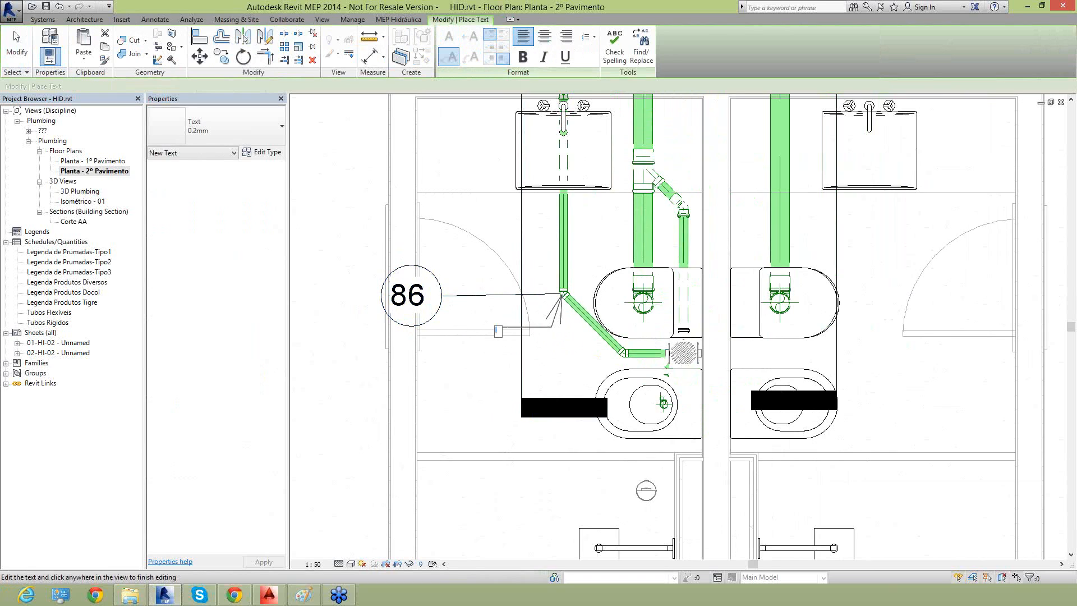
pyautogui.click(448, 370)
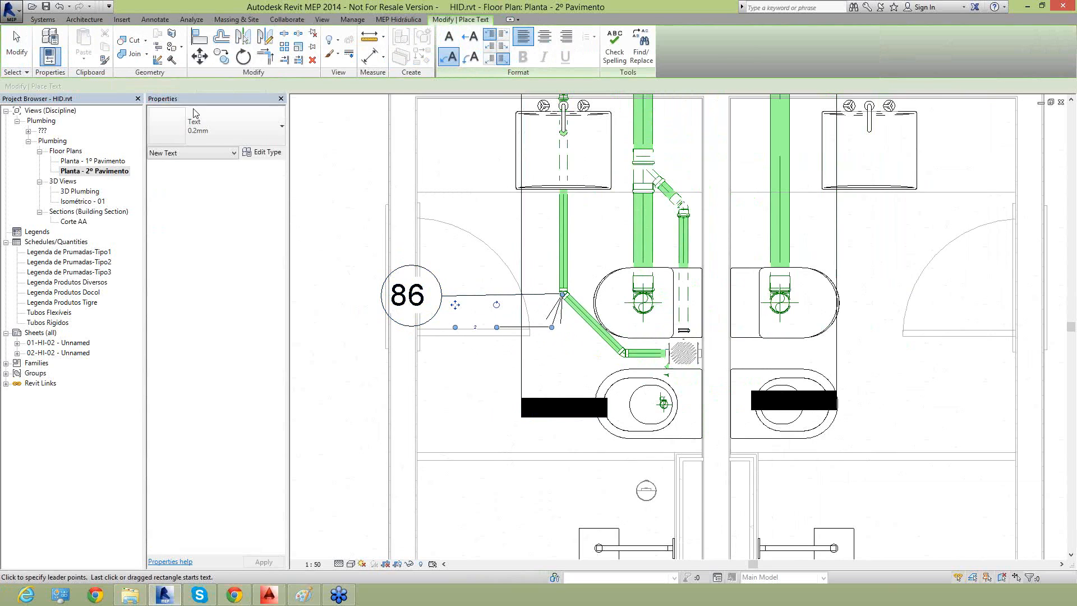
# Change the text note below the elbow tag to the 7mm Arial type
pyautogui.click(256, 119)
pyautogui.click(232, 217)
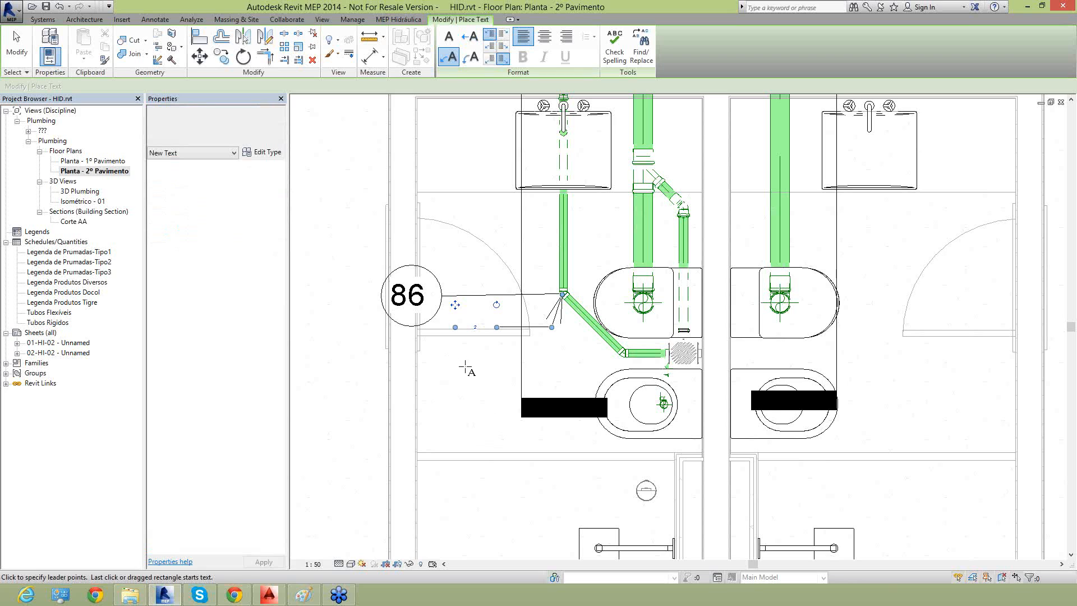
pyautogui.press('Escape')
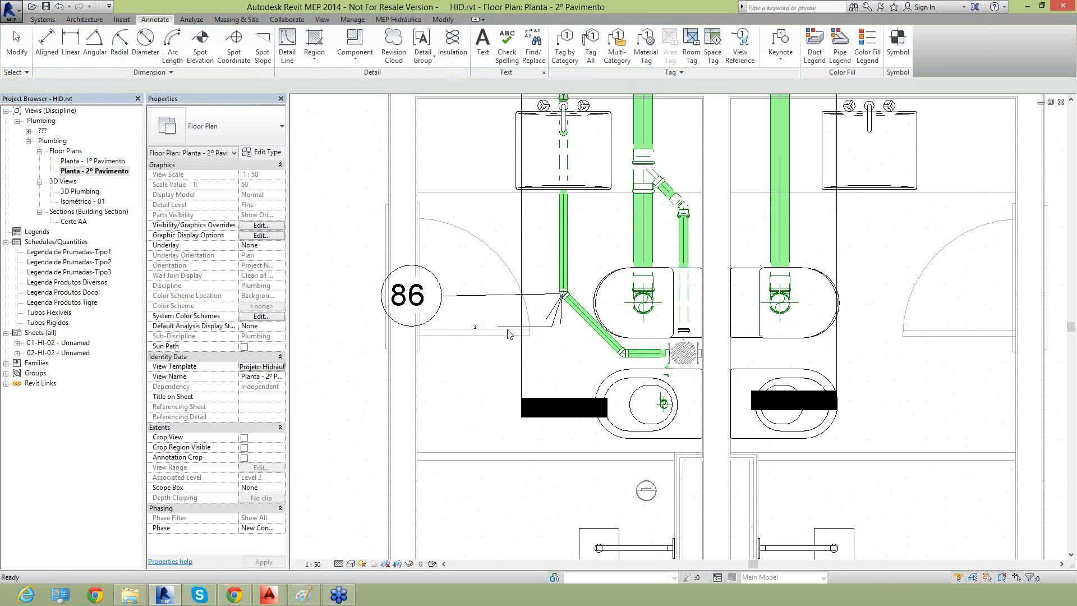
pyautogui.click(476, 331)
pyautogui.click(219, 132)
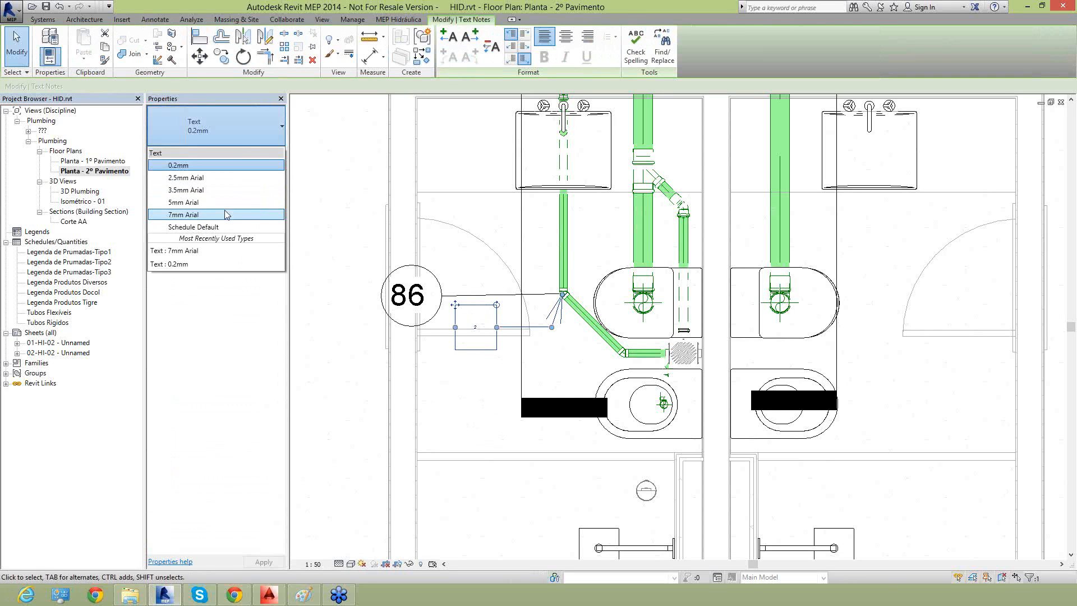
pyautogui.click(225, 209)
pyautogui.press('Escape')
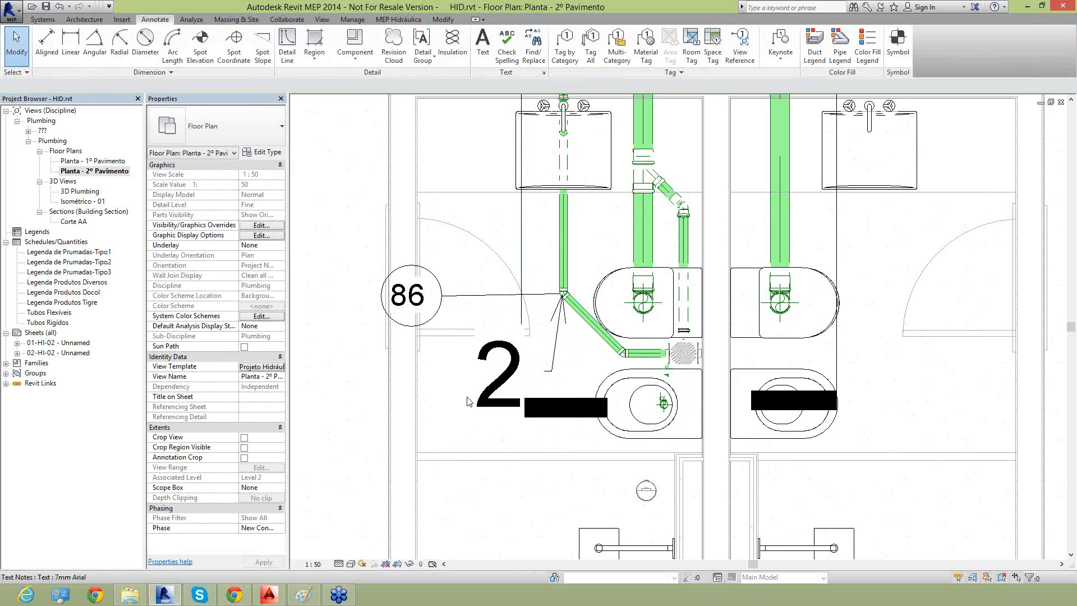
# Delete the text note and the elbow's fitting tag, saving the project in between
pyautogui.click(515, 367)
pyautogui.press('Delete')
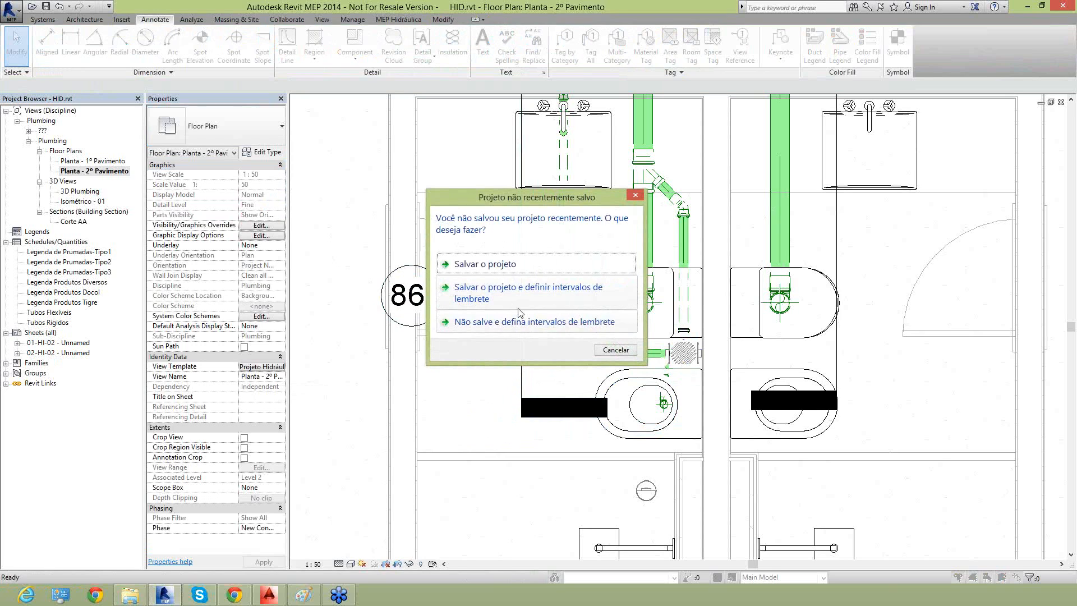
pyautogui.click(540, 269)
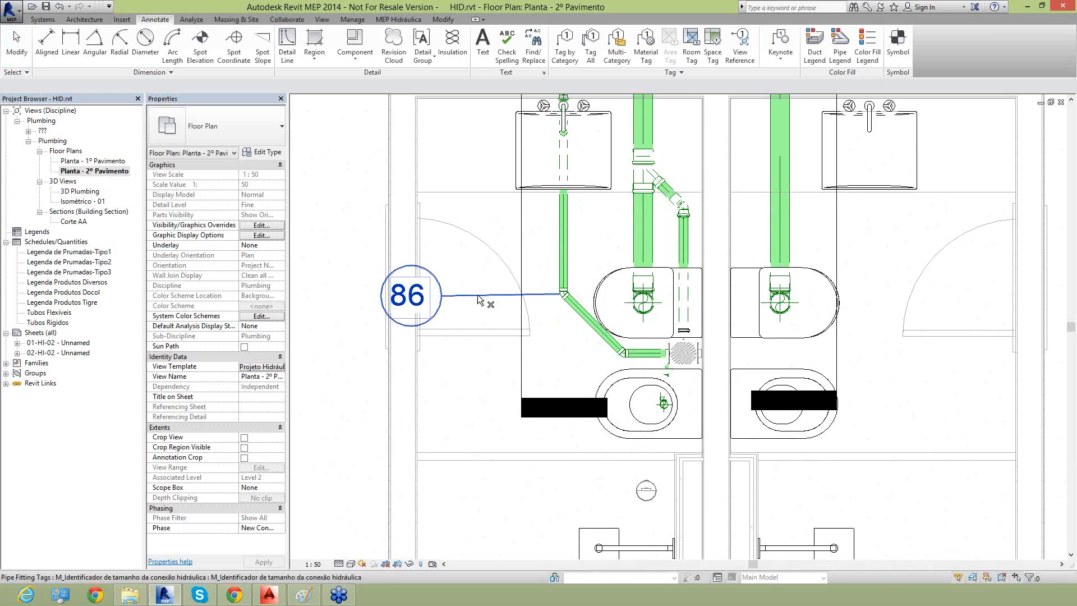
pyautogui.press('Delete')
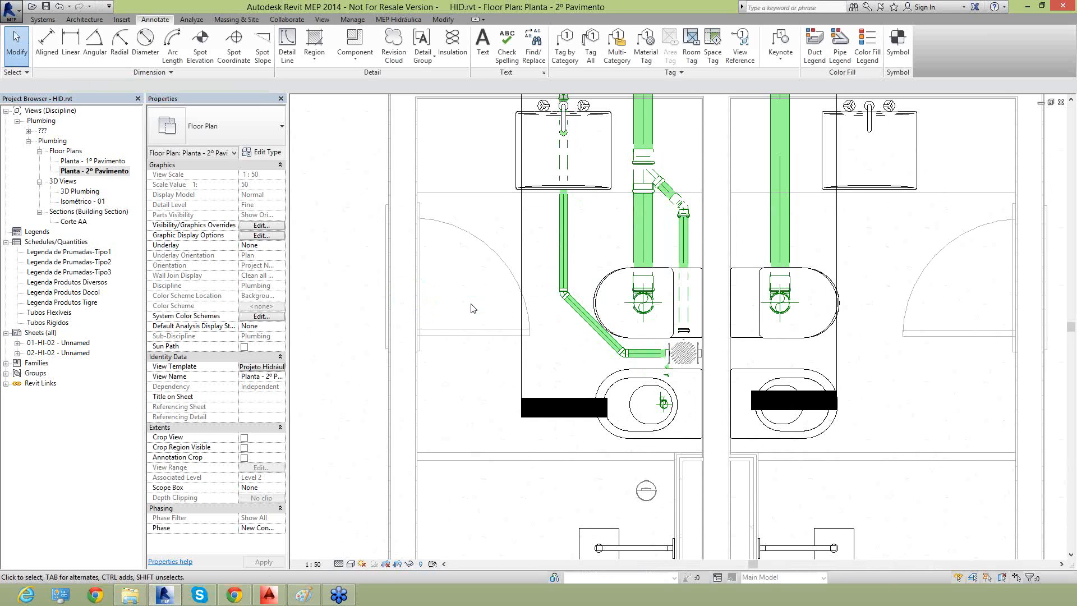
# Extend the section line beside the washbasin, together with its crop boundary, down into the shower area
pyautogui.moveTo(621, 416); pyautogui.dragTo(589, 341, button='middle')
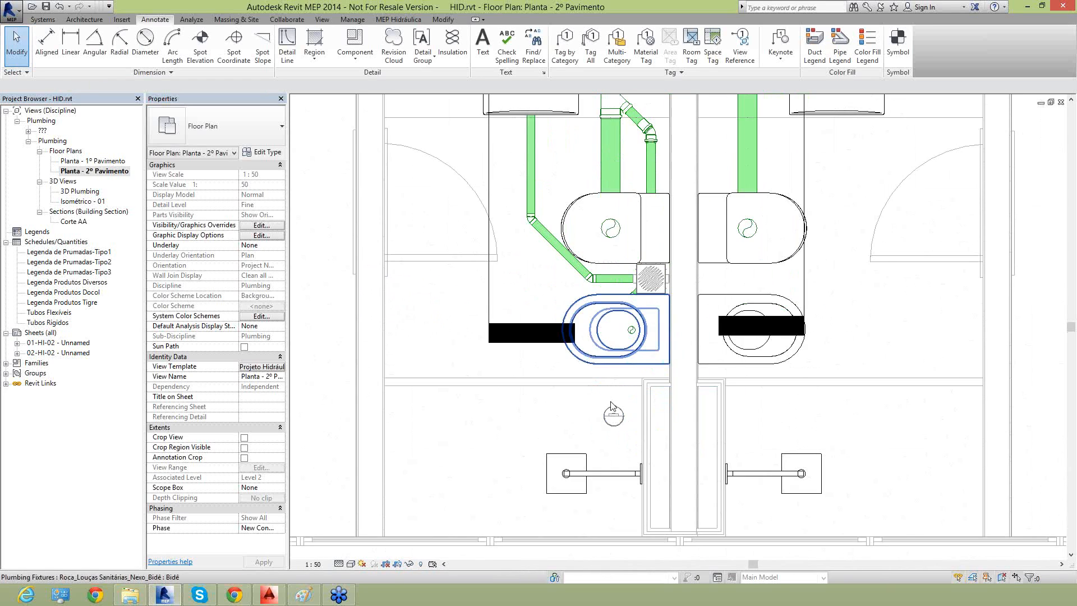
pyautogui.scroll(1, 614, 405)
pyautogui.click(516, 312)
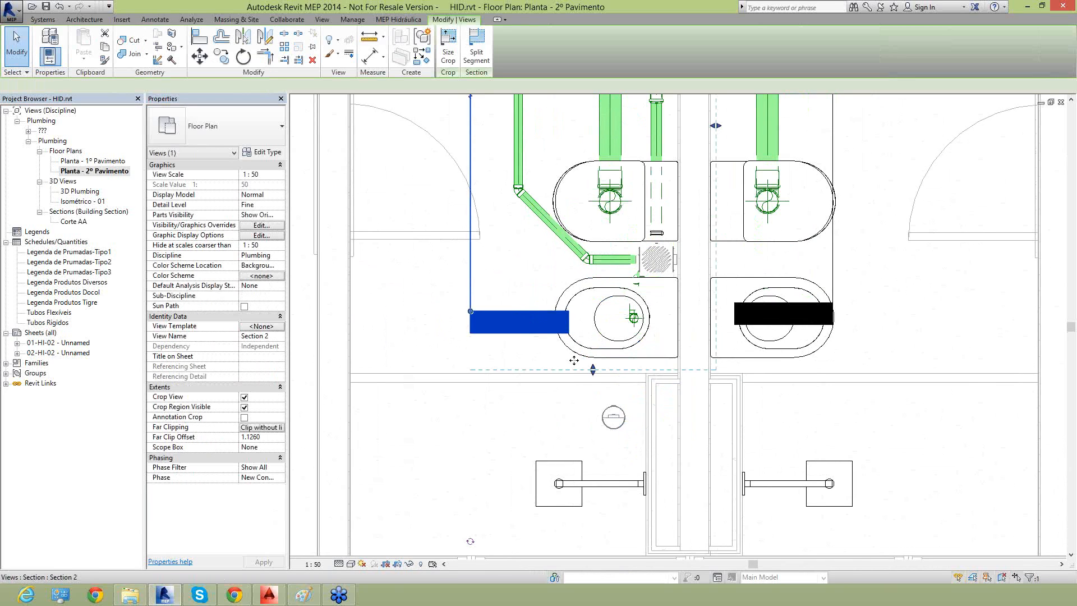
pyautogui.moveTo(592, 372); pyautogui.dragTo(594, 443)
pyautogui.moveTo(471, 312); pyautogui.dragTo(485, 450)
pyautogui.scroll(-2, 486, 451)
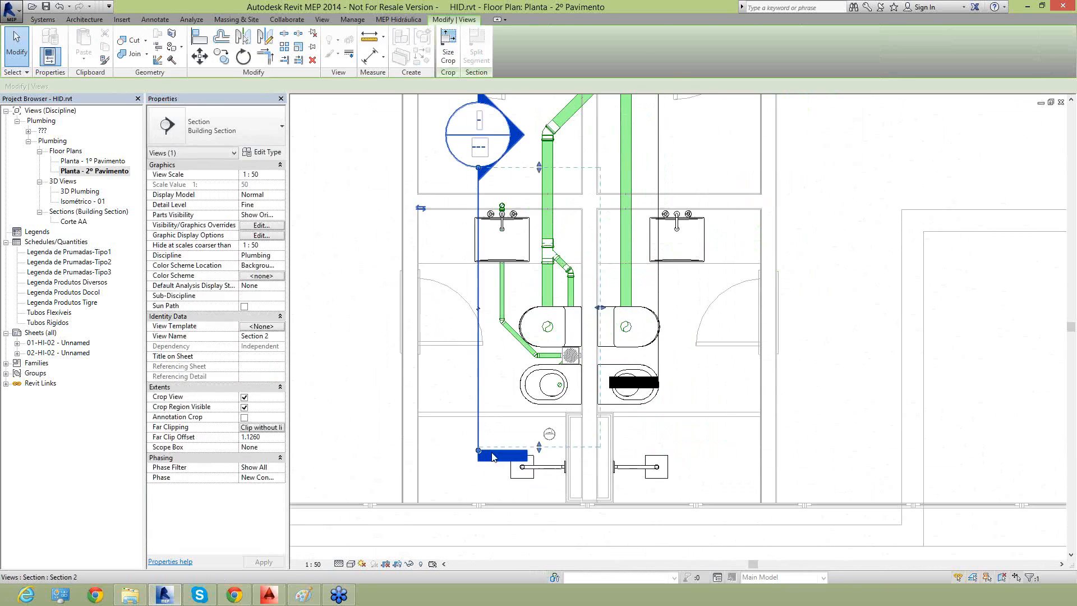
pyautogui.press('Escape')
# Open the section view along the bathroom and examine the siphon box's free 40 mm inlet connectors
pyautogui.doubleClick(519, 140)
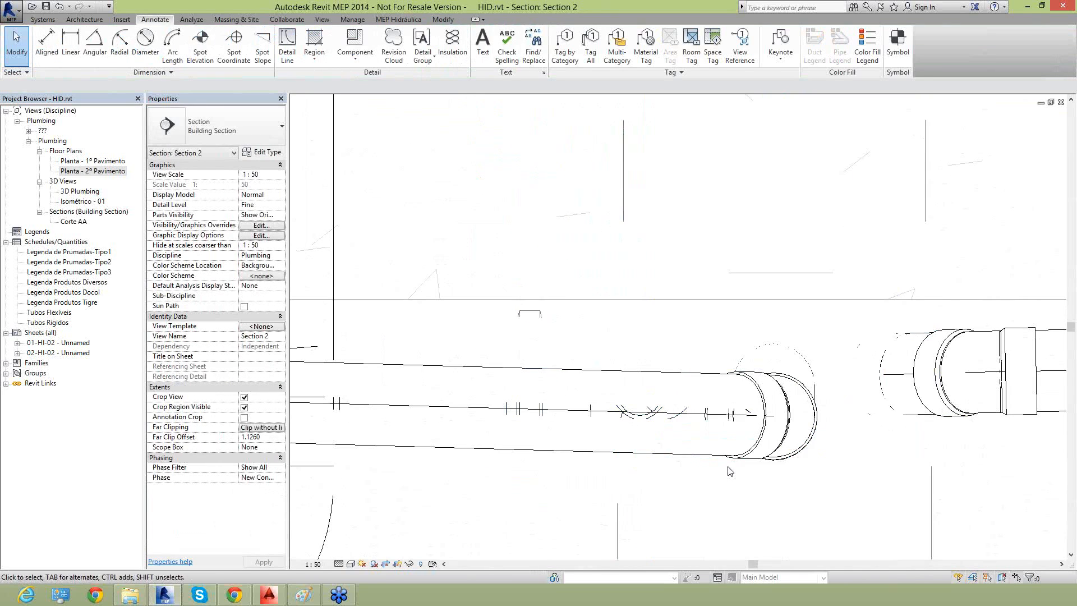
pyautogui.scroll(-2, 570, 308)
pyautogui.scroll(-3, 563, 327)
pyautogui.scroll(-2, 666, 423)
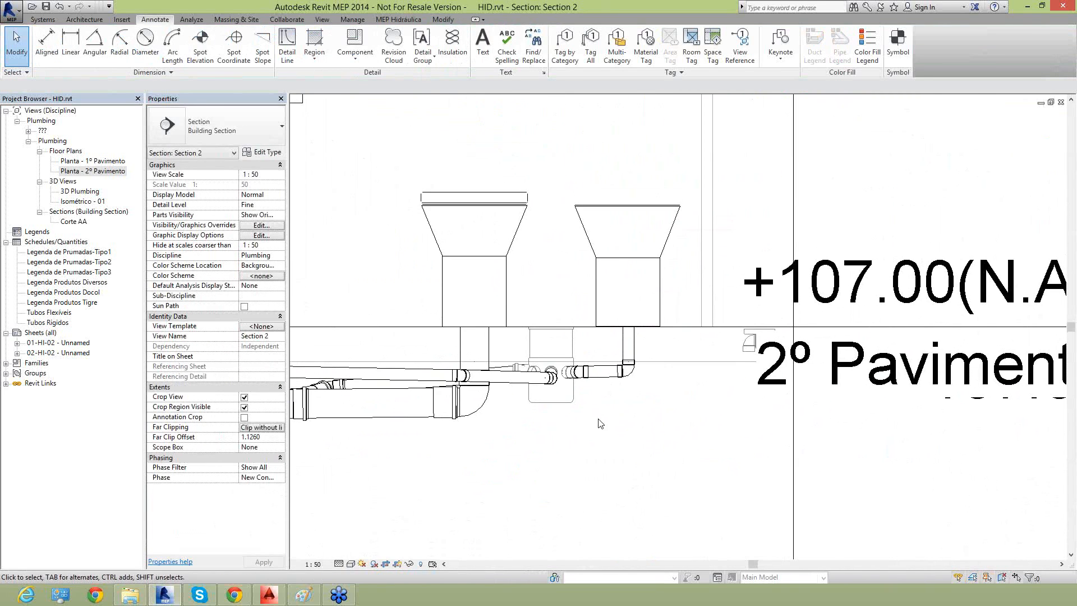
pyautogui.click(644, 379)
pyautogui.scroll(2, 644, 379)
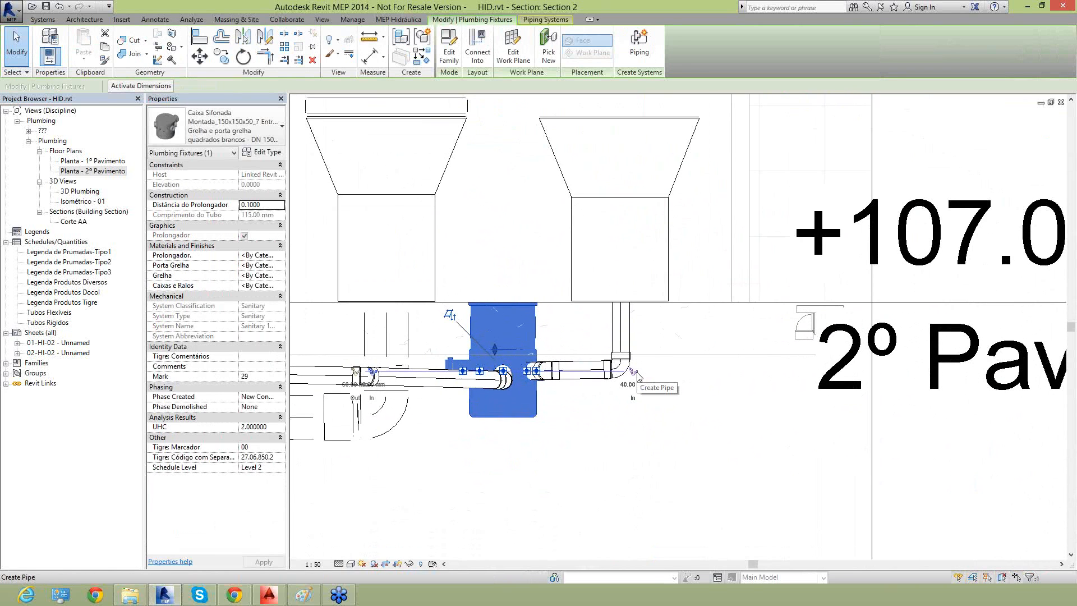
pyautogui.click(637, 373)
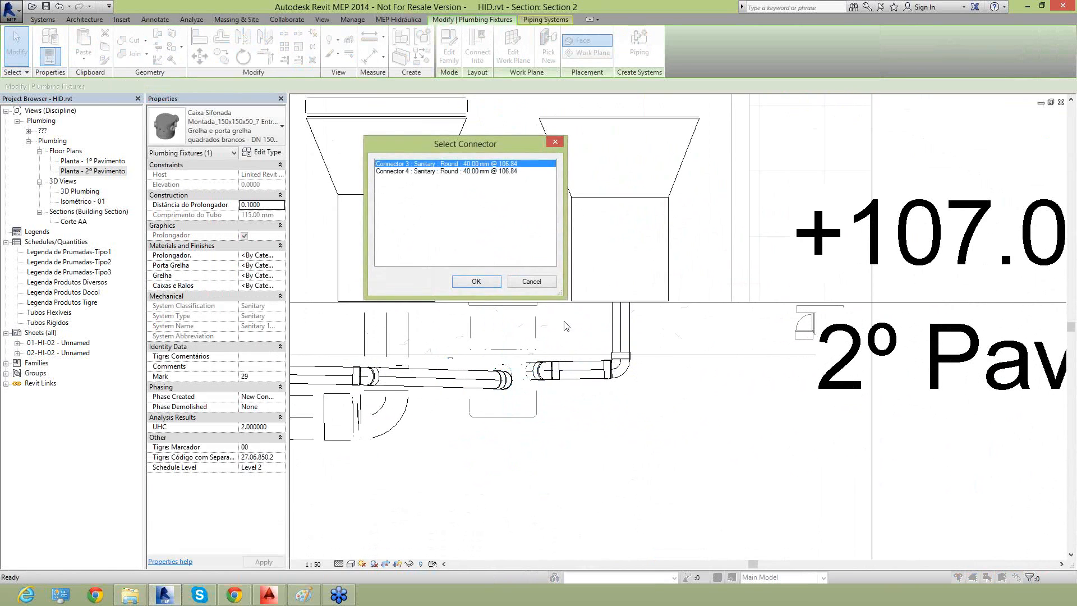
pyautogui.click(521, 281)
# Return to the Planta - 2º Pavimento floor plan and try a 40 mm pipe from the siphon box towards the shower
pyautogui.doubleClick(107, 162)
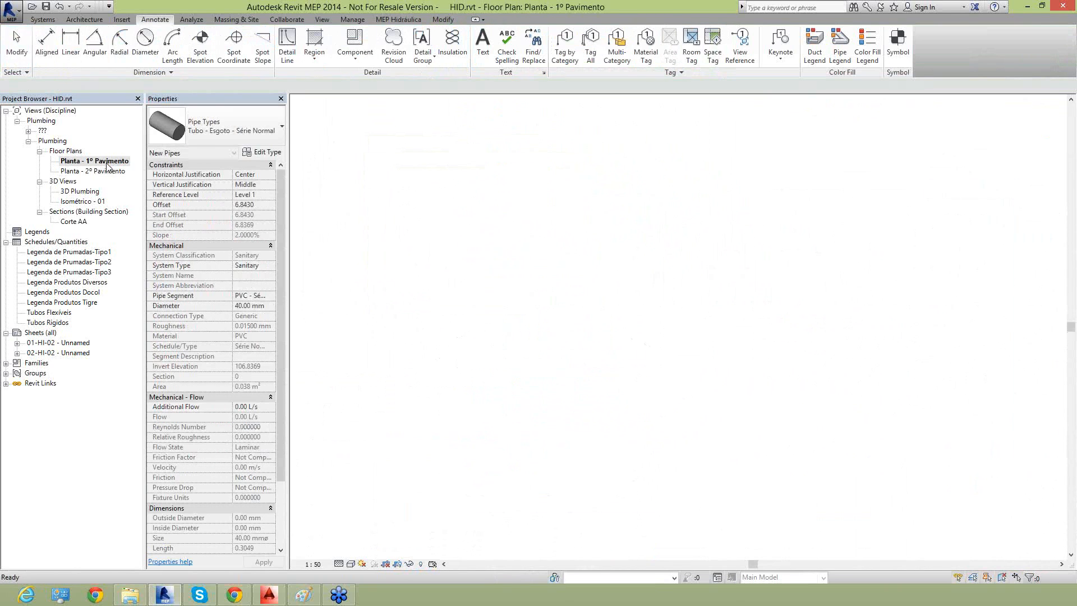
pyautogui.doubleClick(106, 171)
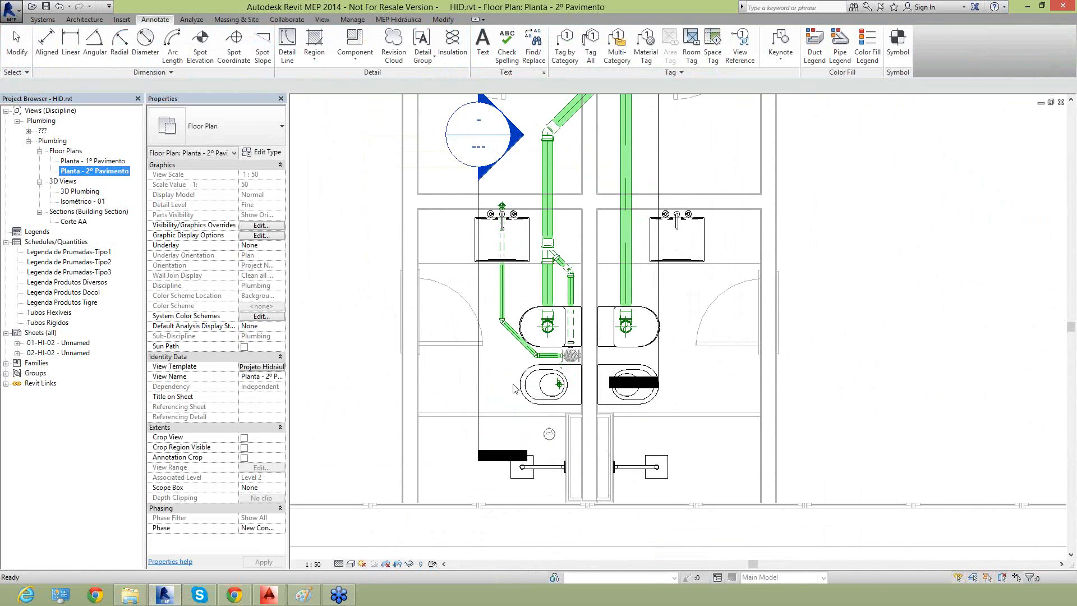
pyautogui.scroll(3, 540, 392)
pyautogui.click(600, 318)
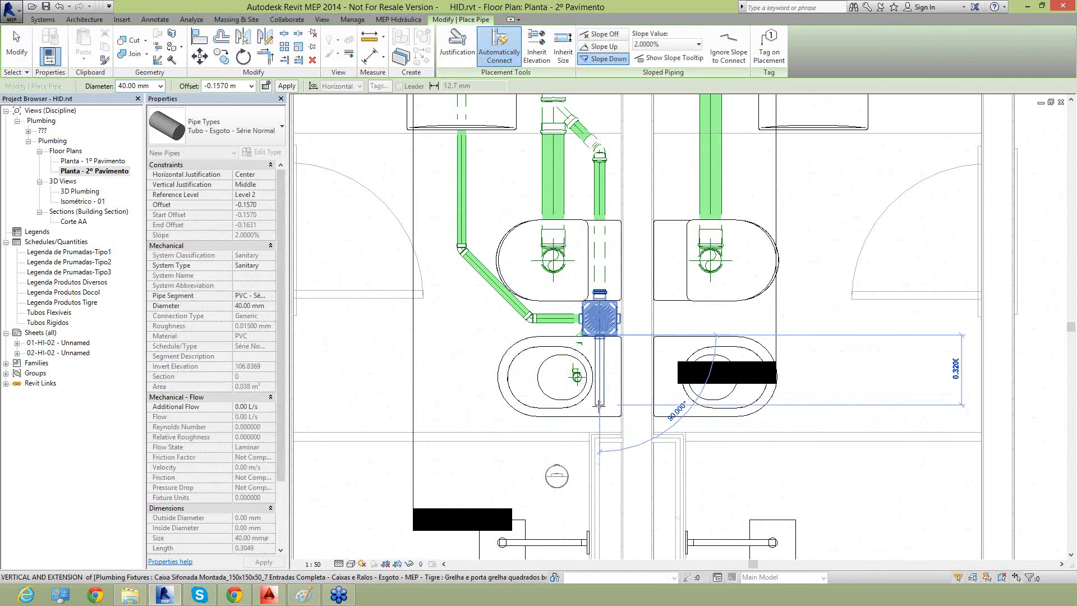
pyautogui.press('Escape')
pyautogui.press('Escape')
# Rotate the round shower floor drain 45° clockwise and shift it slightly in plan
pyautogui.click(556, 476)
pyautogui.scroll(2, 564, 477)
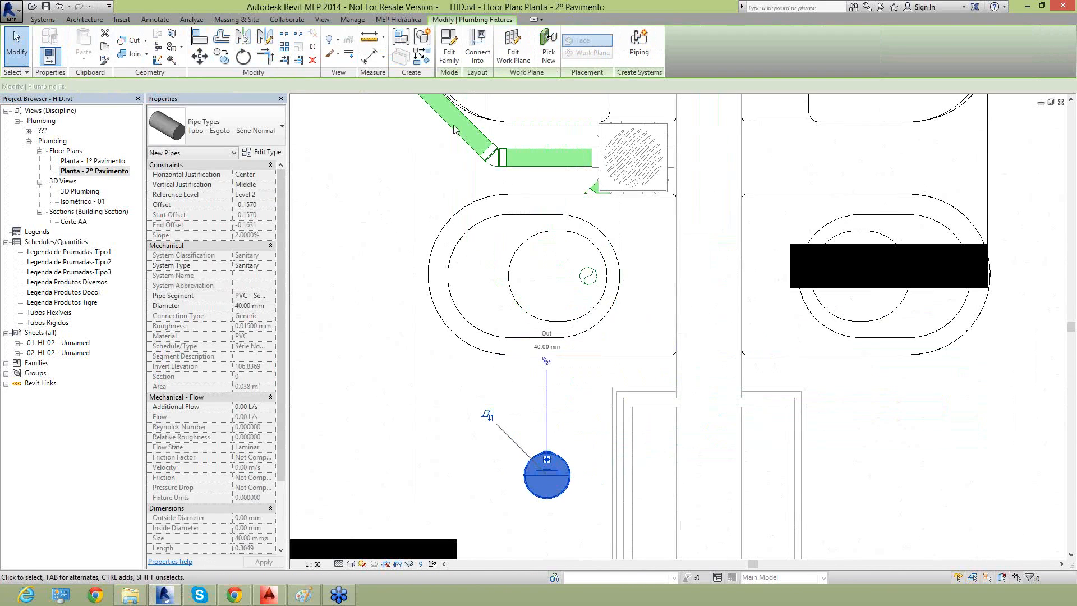
pyautogui.click(243, 56)
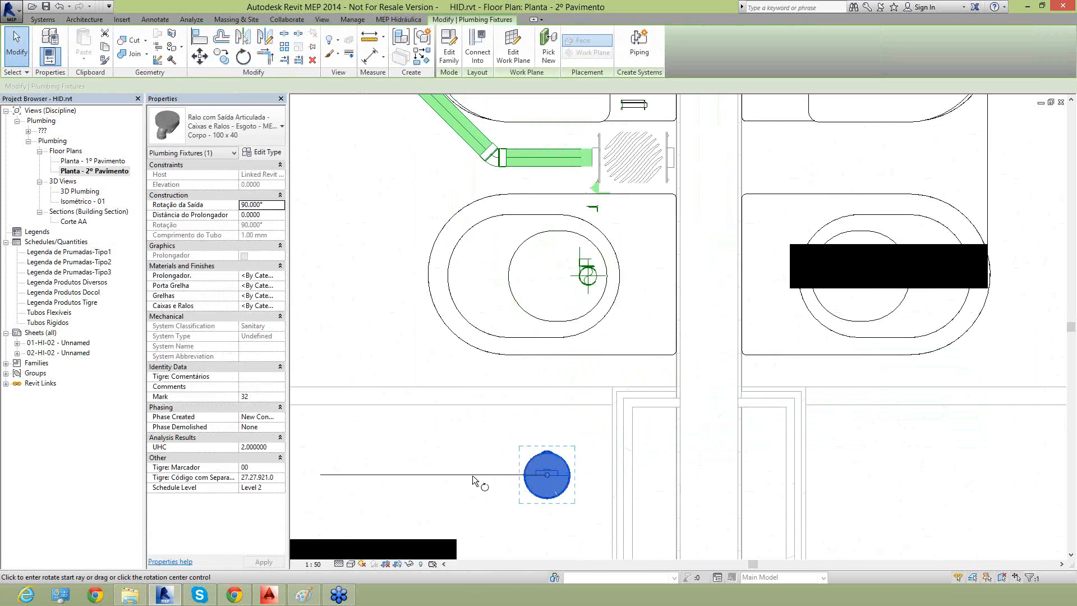
pyautogui.click(473, 476)
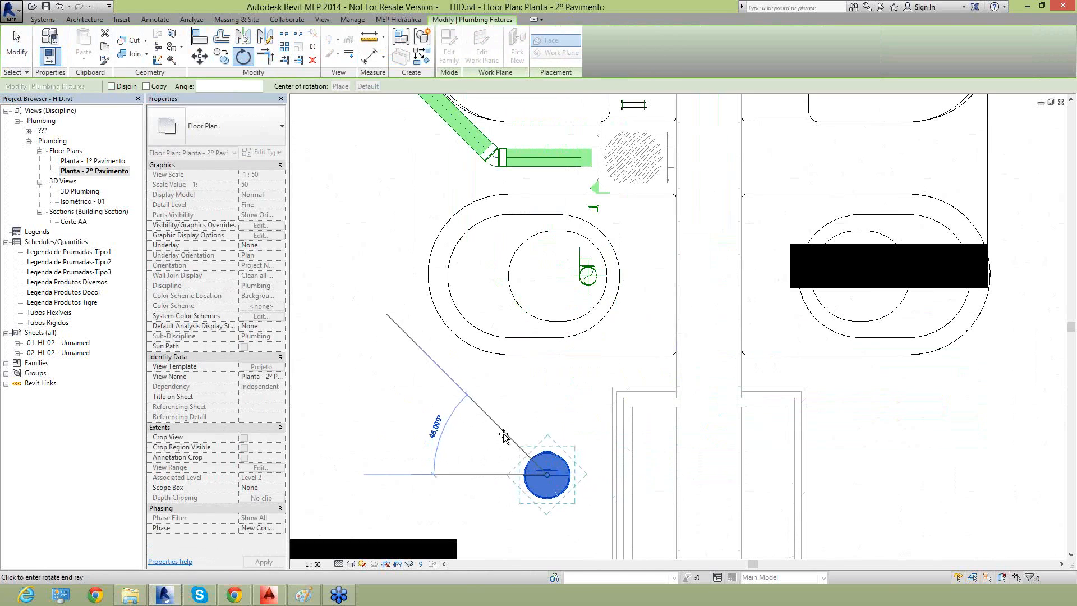
pyautogui.click(504, 437)
pyautogui.click(458, 474)
pyautogui.click(545, 453)
pyautogui.moveTo(538, 458)
pyautogui.mouseDown()
pyautogui.moveTo(528, 438)
pyautogui.moveTo(531, 451)
pyautogui.mouseUp()
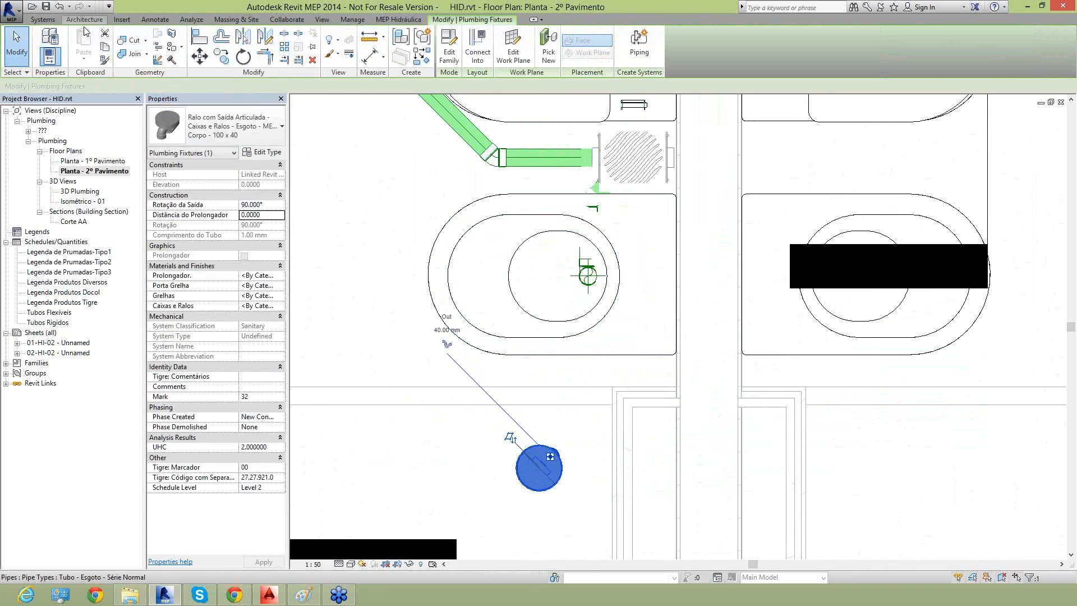
# Draw a model line about 0.5 m long at 45° from the shower drain's centre towards the partition wall
pyautogui.click(84, 19)
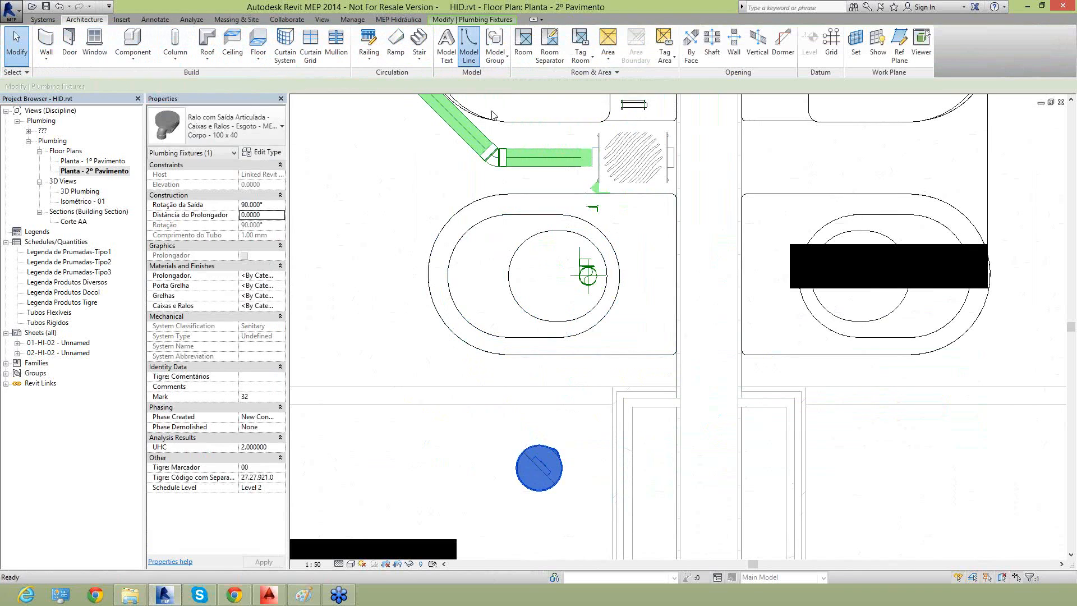
pyautogui.press('l')
pyautogui.press('i')
pyautogui.click(539, 468)
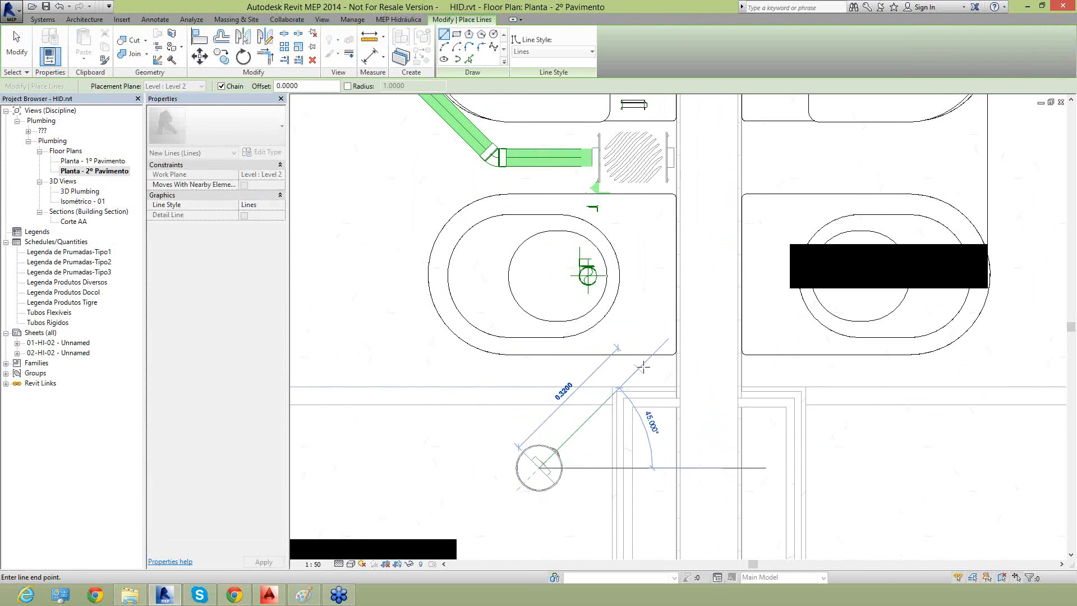
pyautogui.click(694, 313)
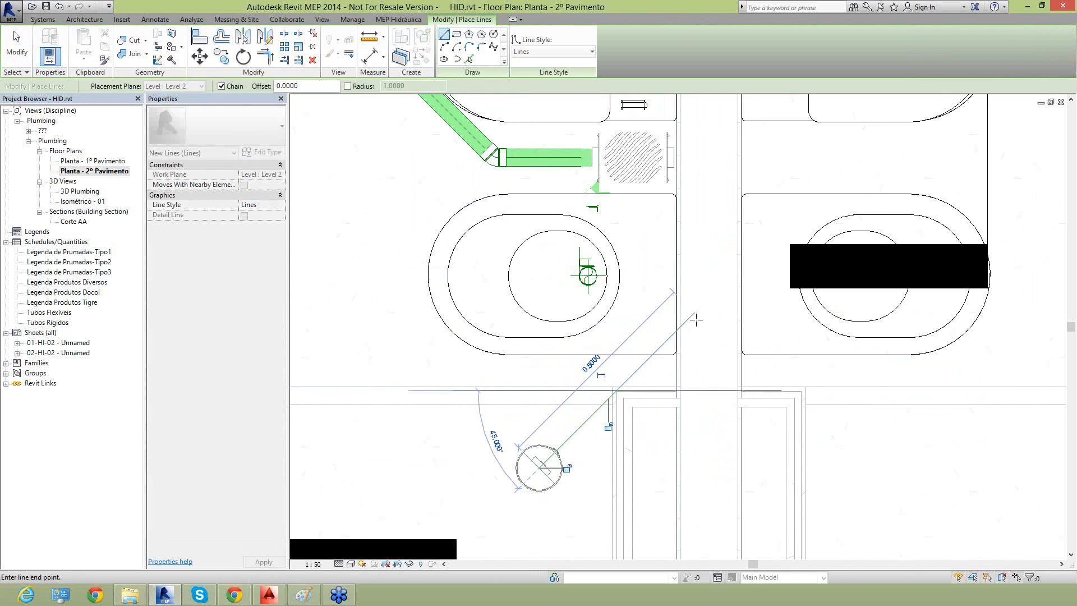
pyautogui.press('Escape')
pyautogui.press('Escape')
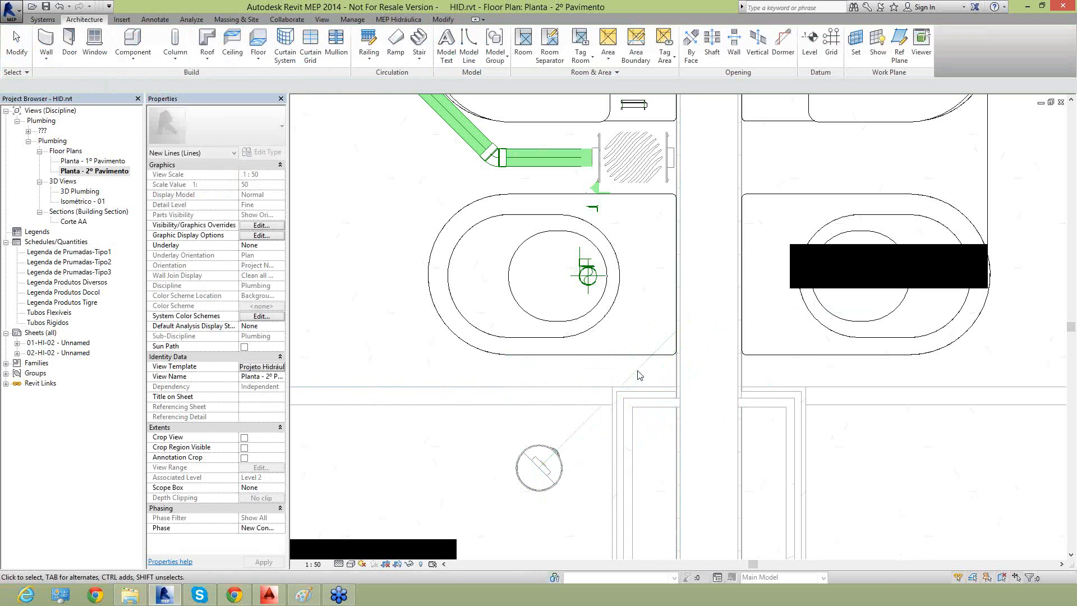
# Draw a 40 mm pipe at 2% upward slope from the siphon box to the shower drain, turning 45° at the guide line, and delete that line
pyautogui.click(631, 162)
pyautogui.click(635, 292)
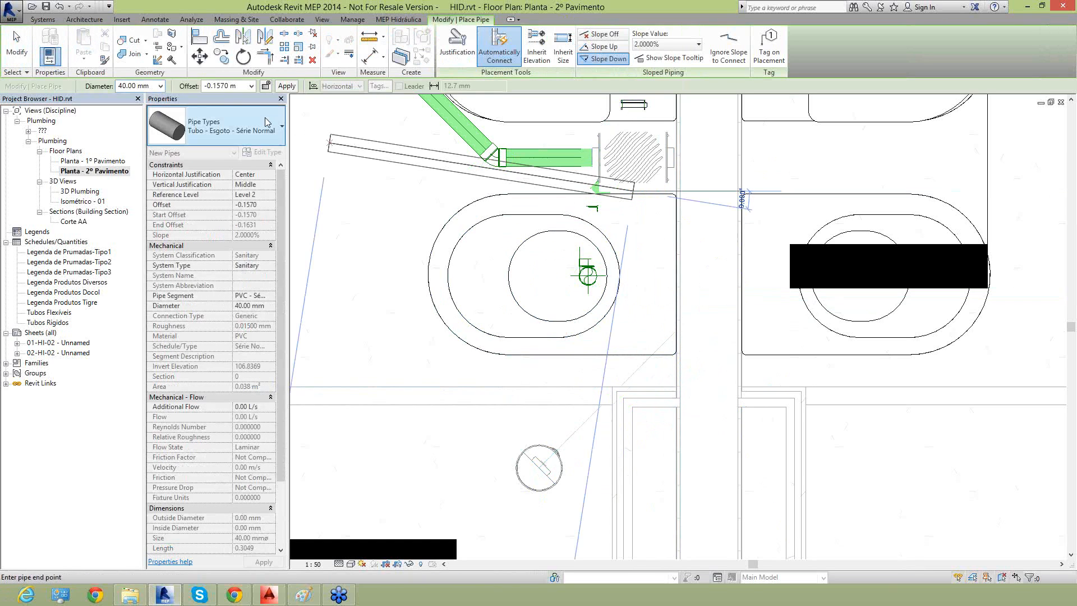
pyautogui.click(616, 51)
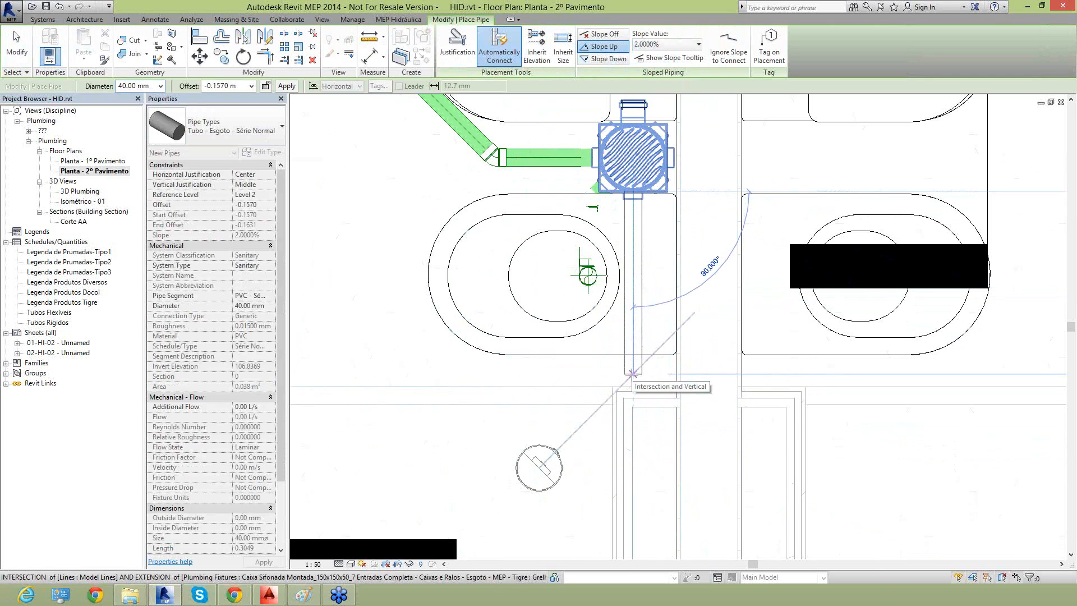
pyautogui.click(632, 374)
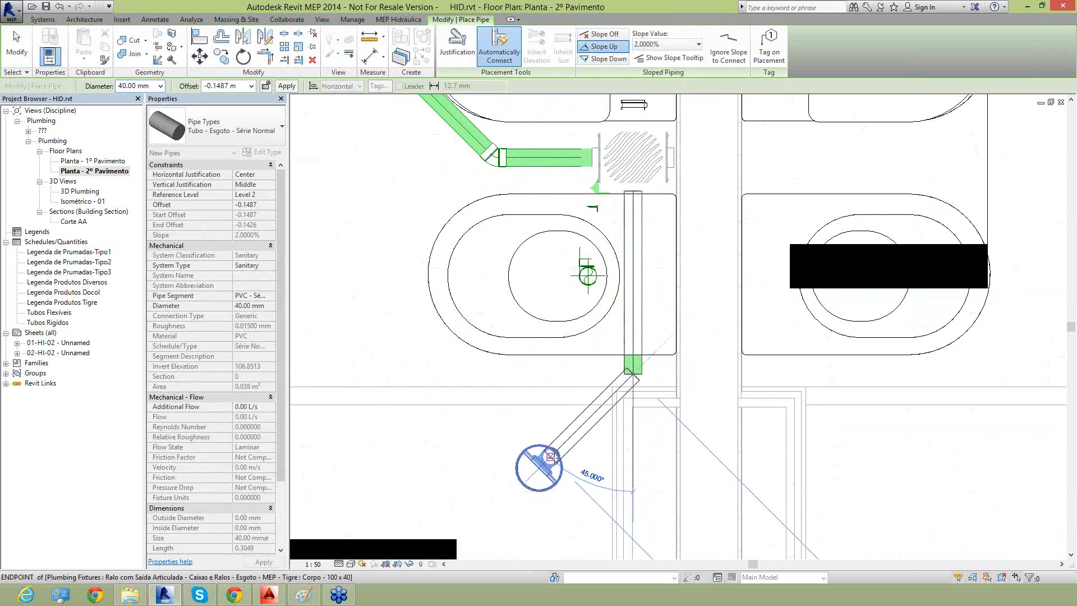
pyautogui.click(548, 499)
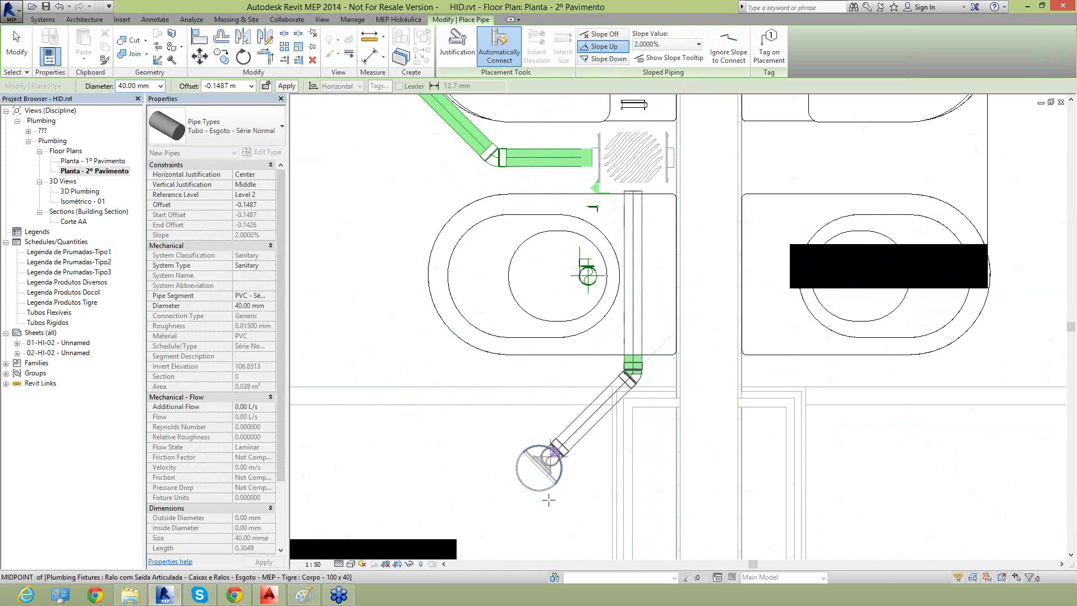
pyautogui.press('Escape')
pyautogui.press('Escape')
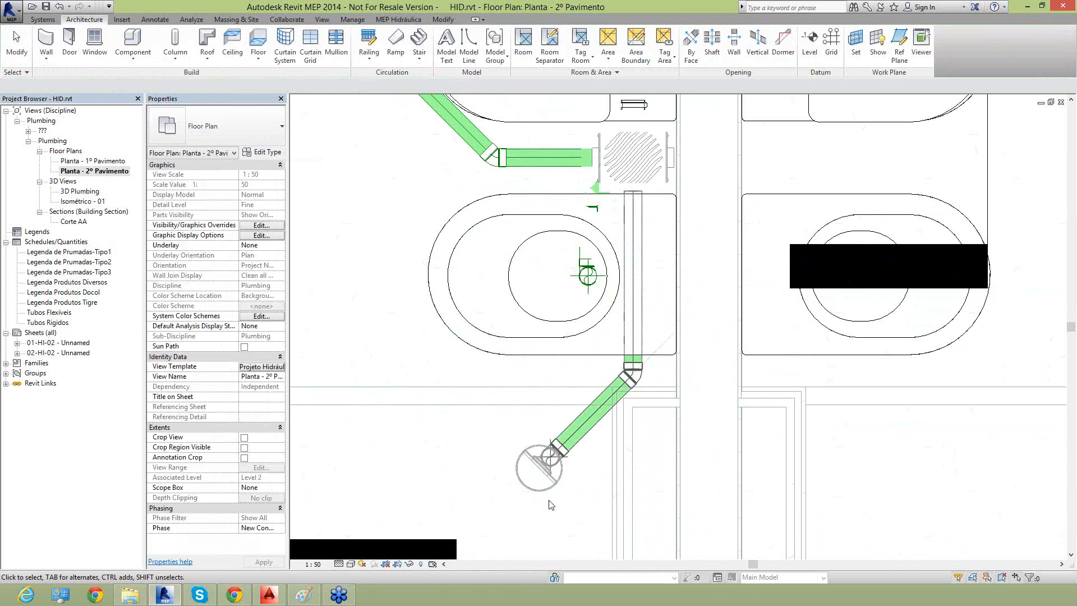
pyautogui.click(691, 311)
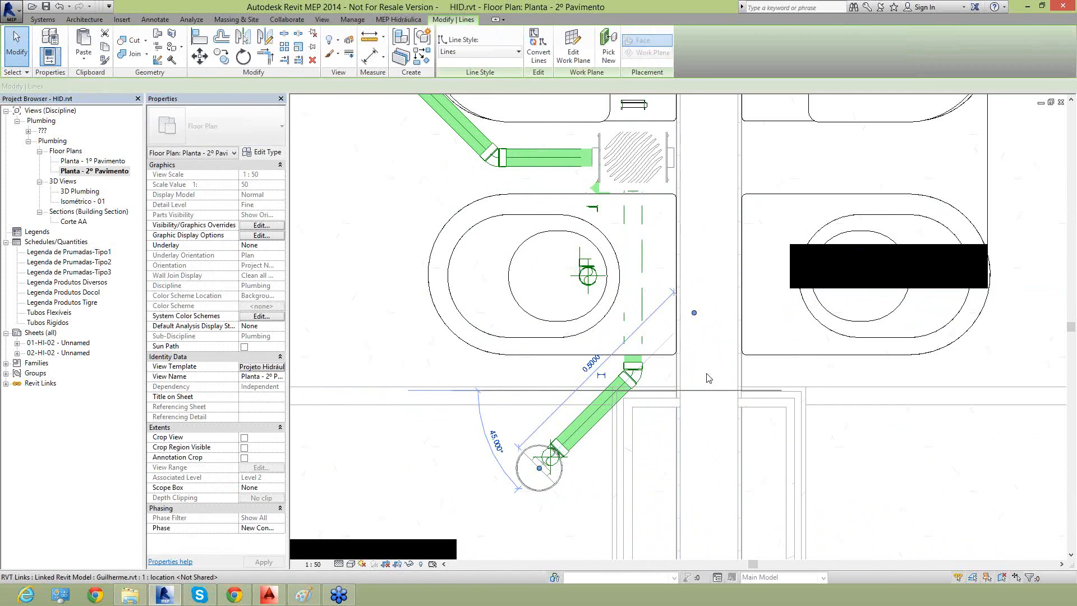
pyautogui.press('Escape')
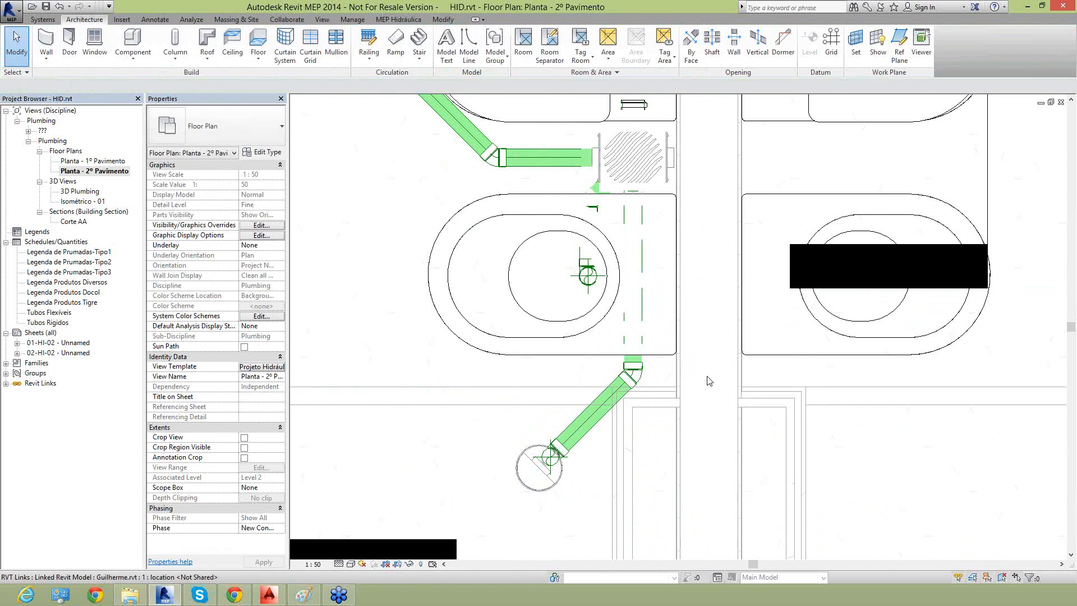
# Move the shower floor drain diagonally along its 45° pipe towards the elbow, shortening the pipe run
pyautogui.scroll(-2, 508, 378)
pyautogui.scroll(-3, 530, 390)
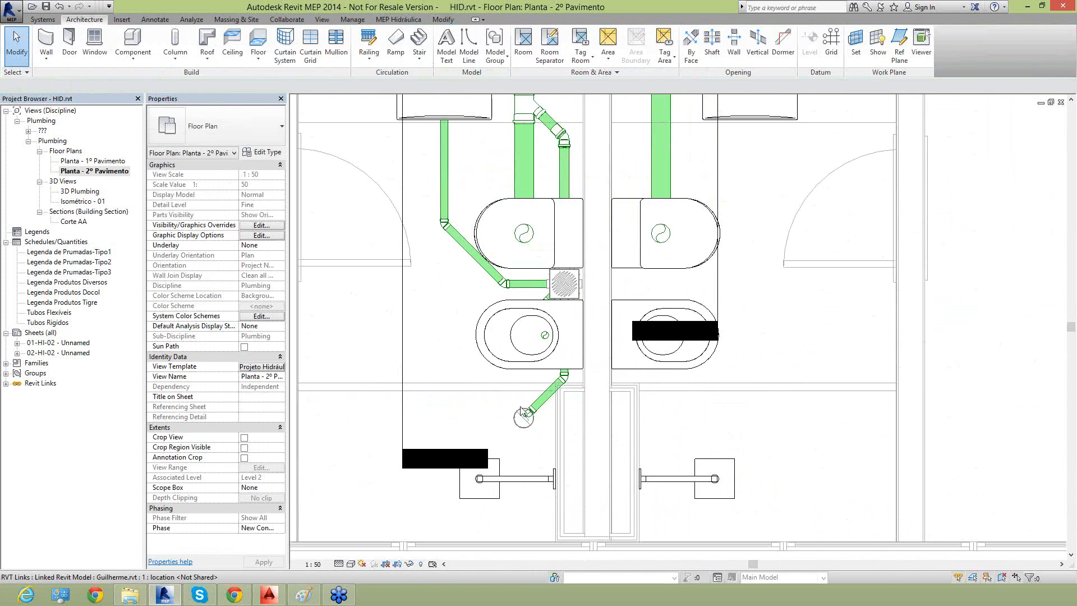
pyautogui.scroll(4, 568, 409)
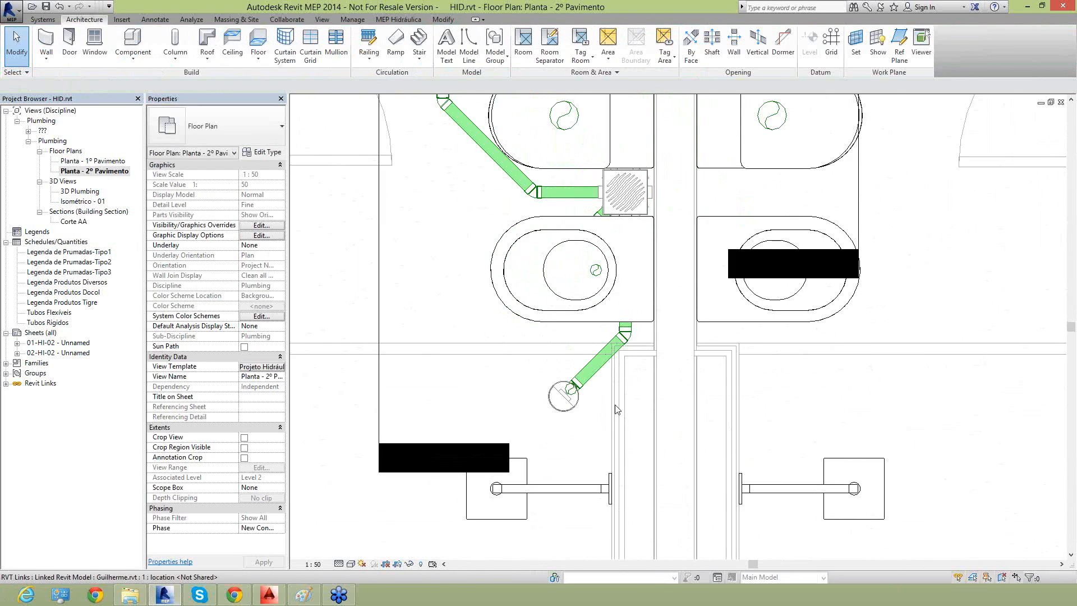
pyautogui.click(519, 414)
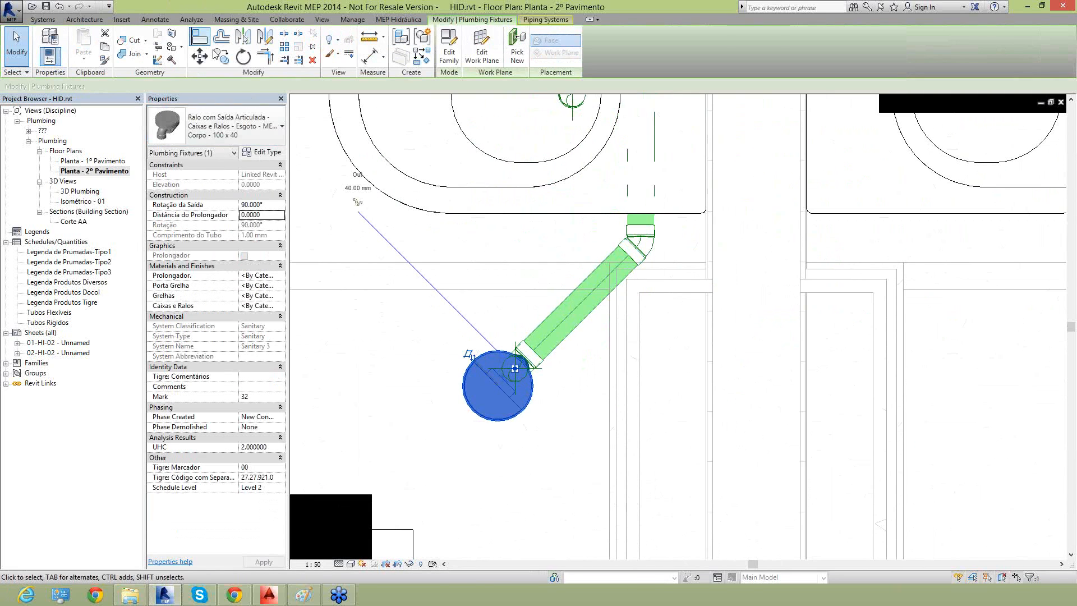
pyautogui.click(202, 59)
pyautogui.click(514, 369)
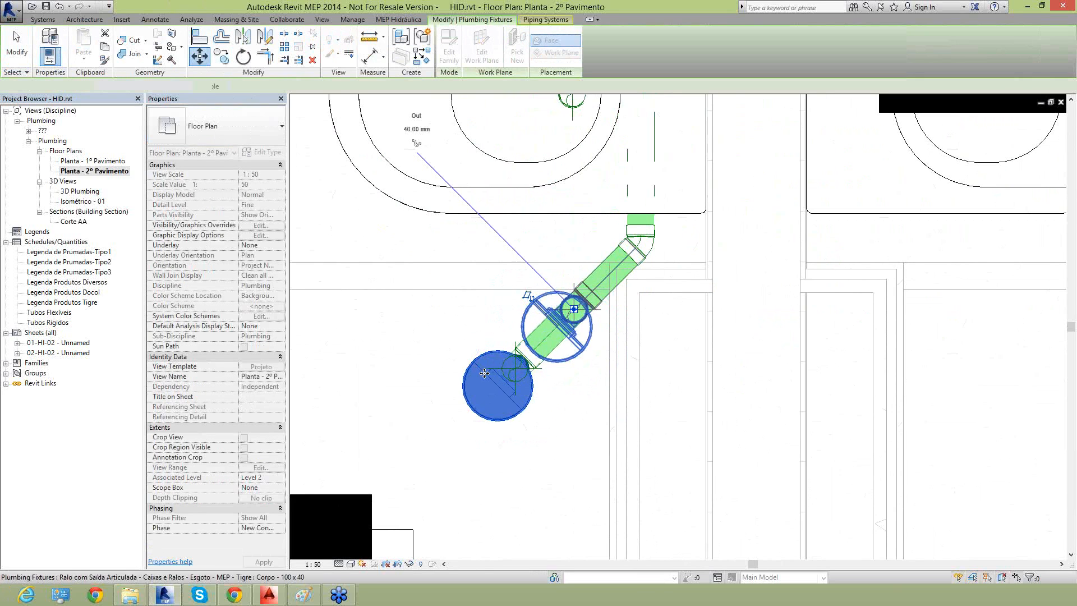
pyautogui.click(573, 310)
pyautogui.scroll(-3, 521, 339)
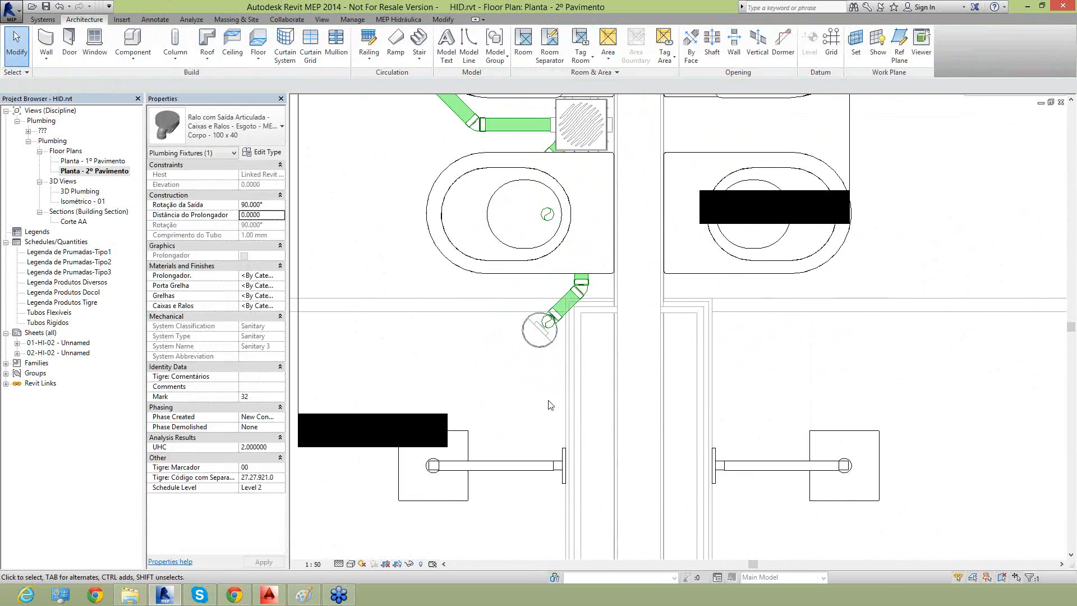
pyautogui.press('Escape')
# Delete the sanitary pipe and elbow serving the toilet in the neighbouring bathroom, keeping the toilet itself
pyautogui.scroll(-2, 553, 375)
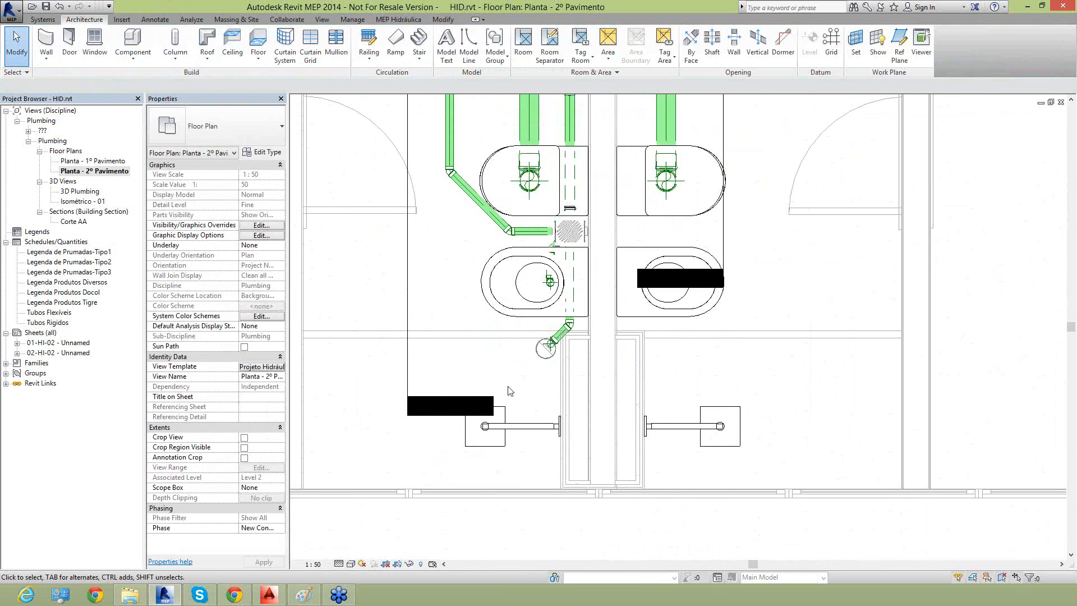
pyautogui.scroll(-2, 519, 376)
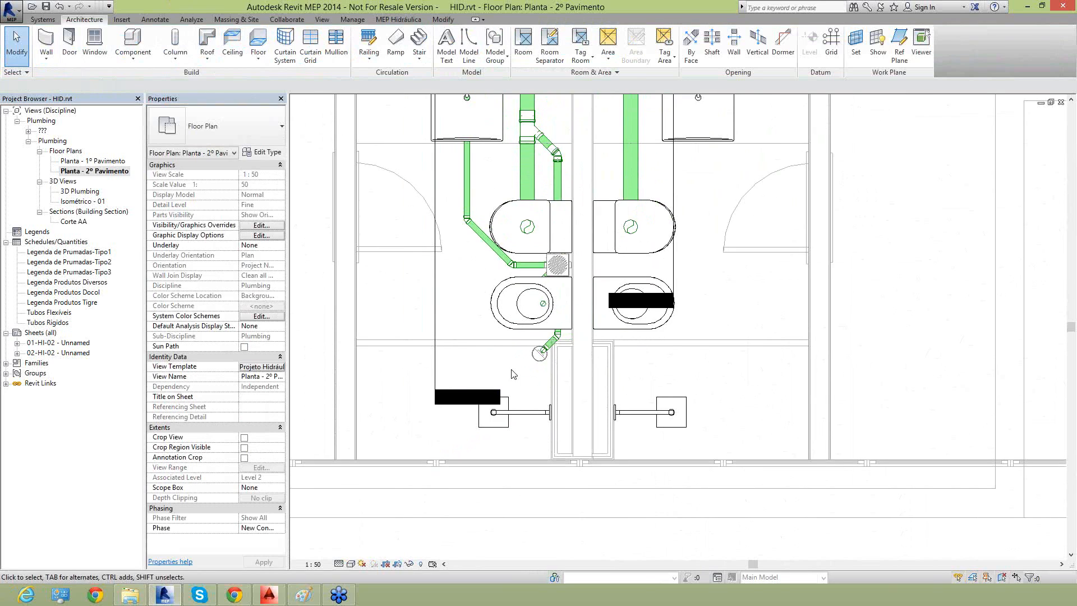
pyautogui.scroll(1, 513, 365)
pyautogui.scroll(-1, 521, 396)
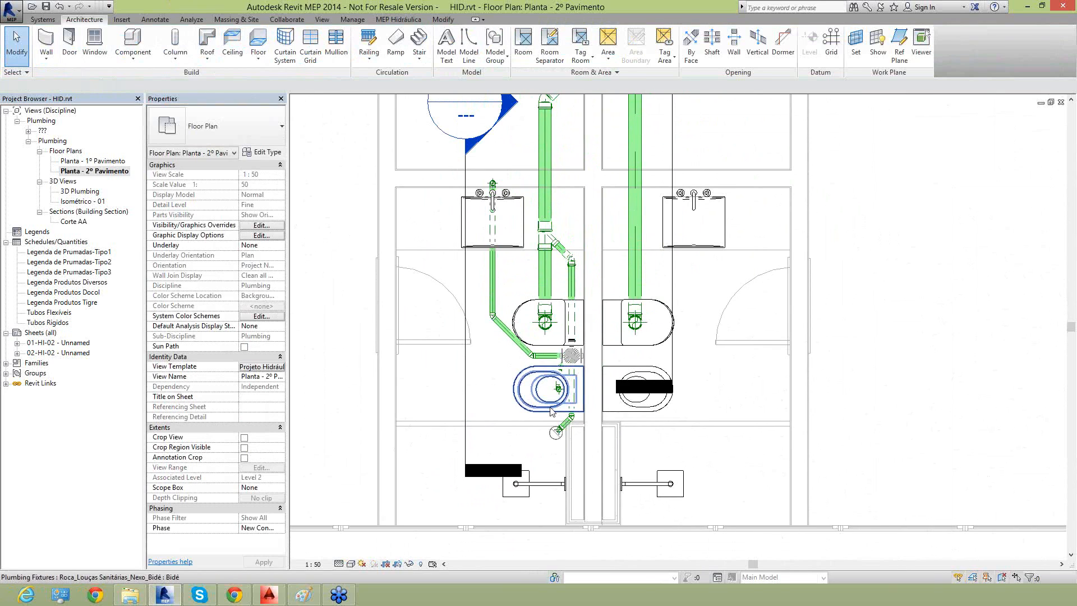
pyautogui.moveTo(527, 382); pyautogui.dragTo(506, 360, button='middle')
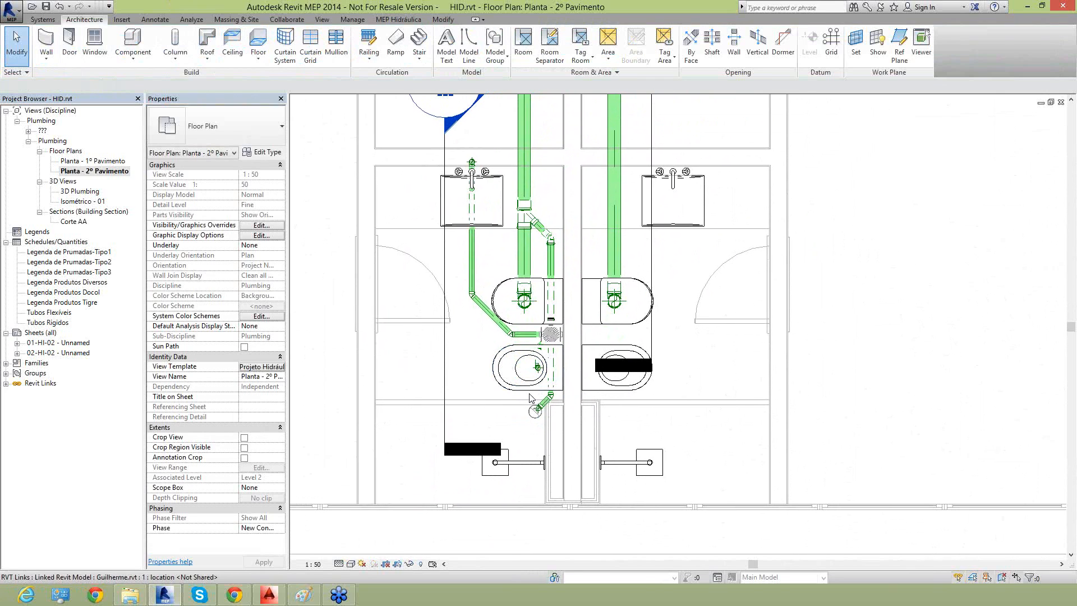
pyautogui.scroll(-1, 494, 231)
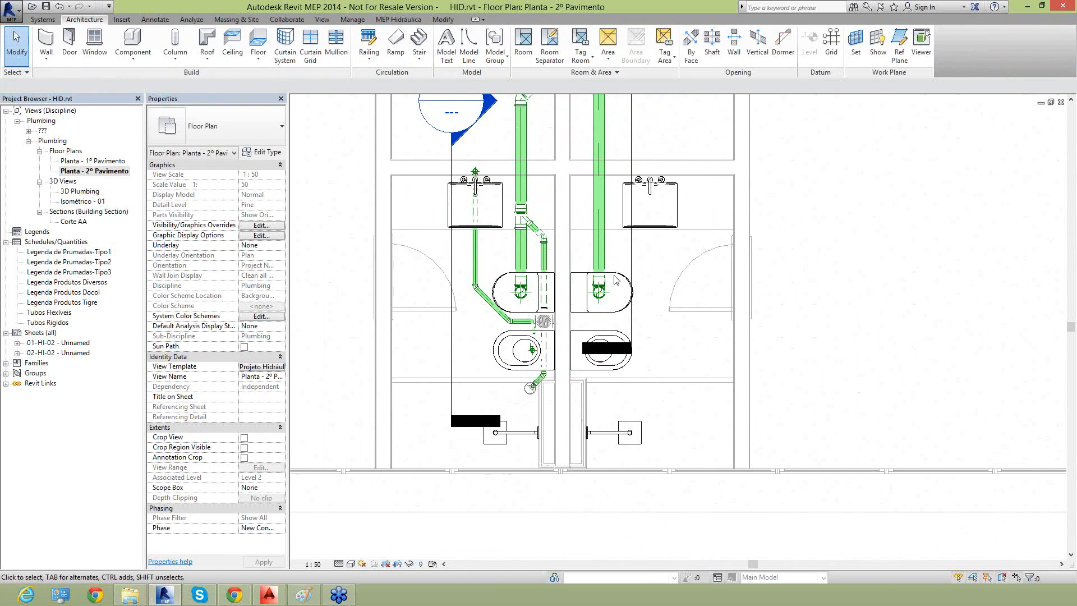
pyautogui.click(630, 306)
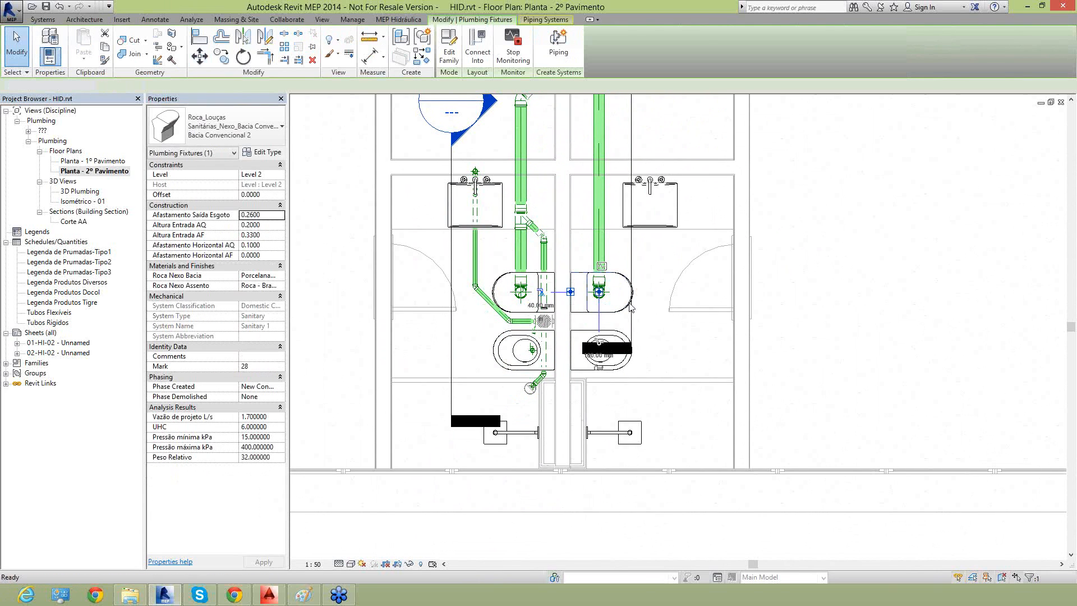
pyautogui.press('Delete')
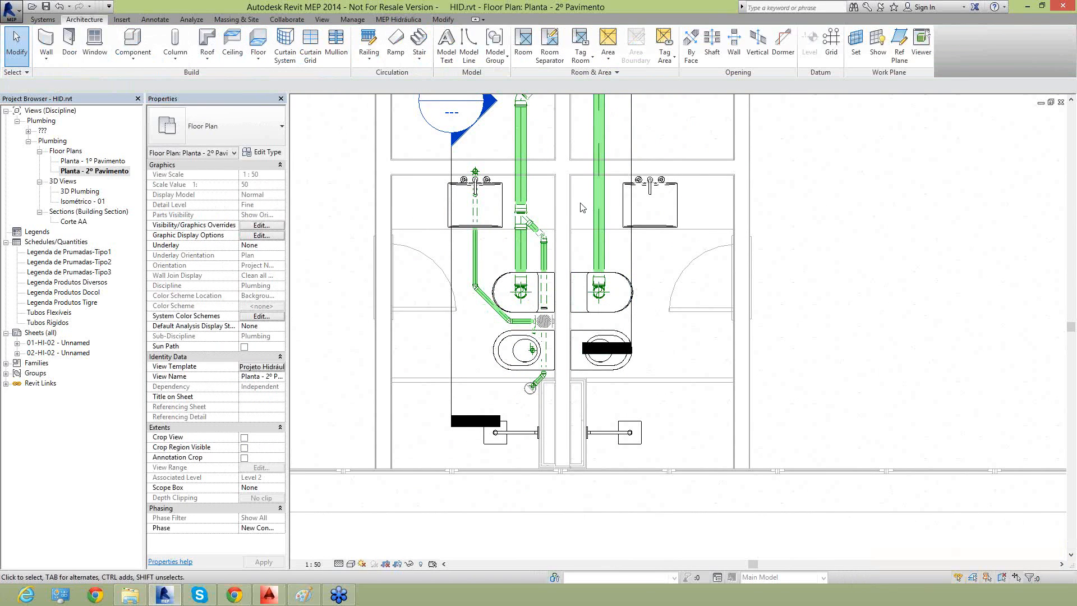
pyautogui.click(601, 269)
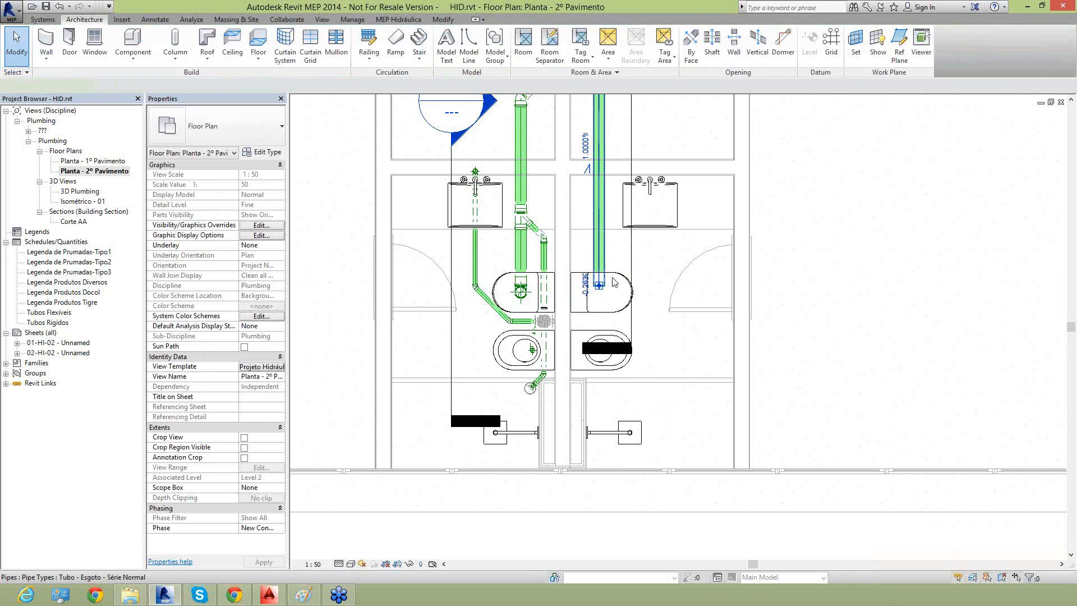
pyautogui.press('Delete')
pyautogui.scroll(-2, 598, 306)
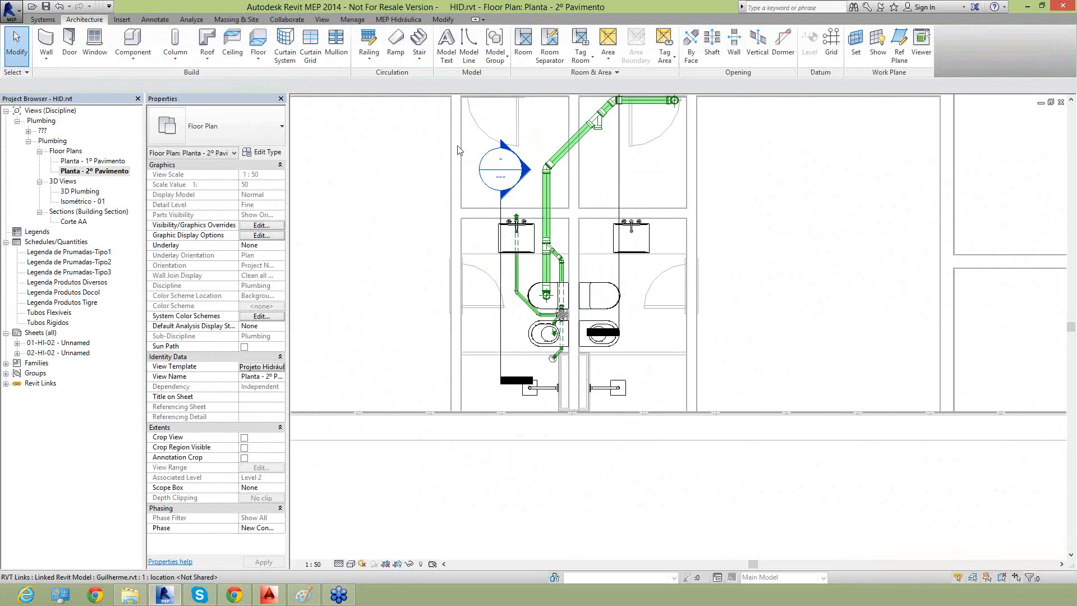
# Try to mirror the finished bathroom's piping and fixtures about the wall shared with the neighbouring bathroom
pyautogui.moveTo(397, 136); pyautogui.dragTo(582, 417)
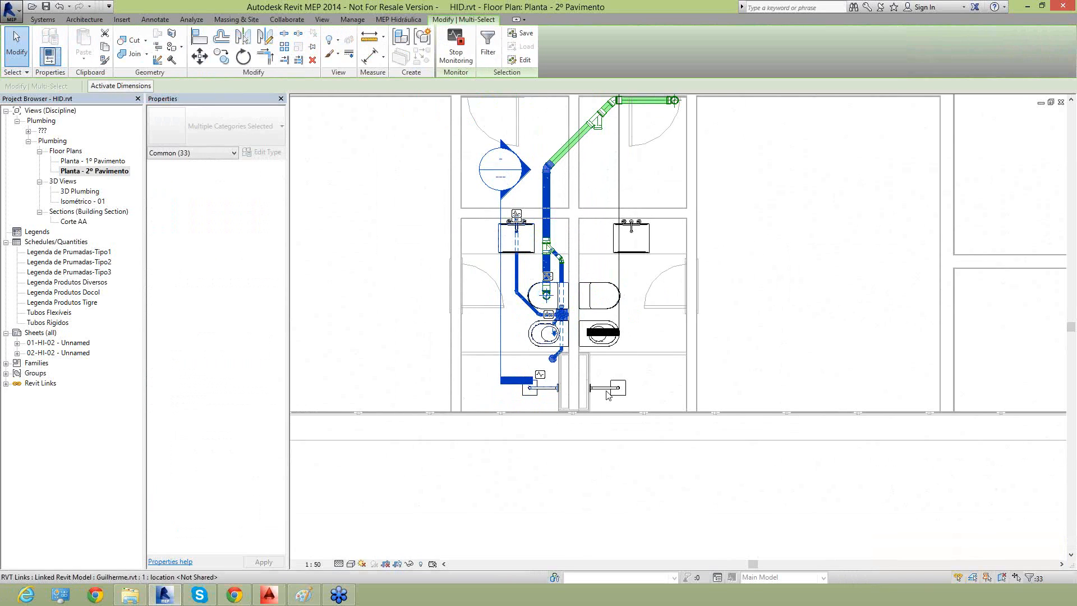
pyautogui.click(268, 45)
pyautogui.click(575, 273)
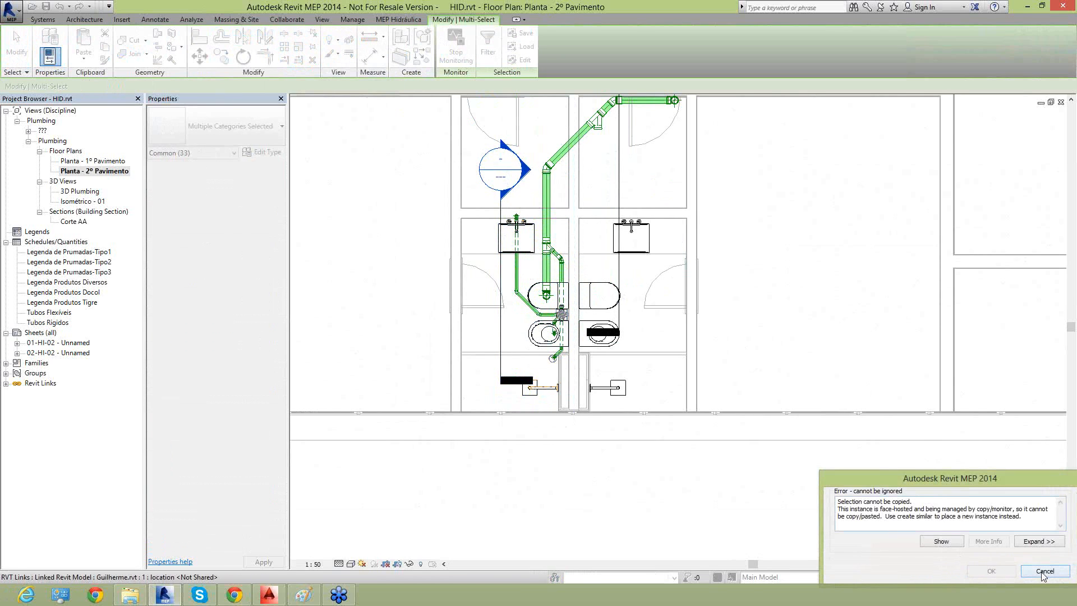
pyautogui.click(1044, 570)
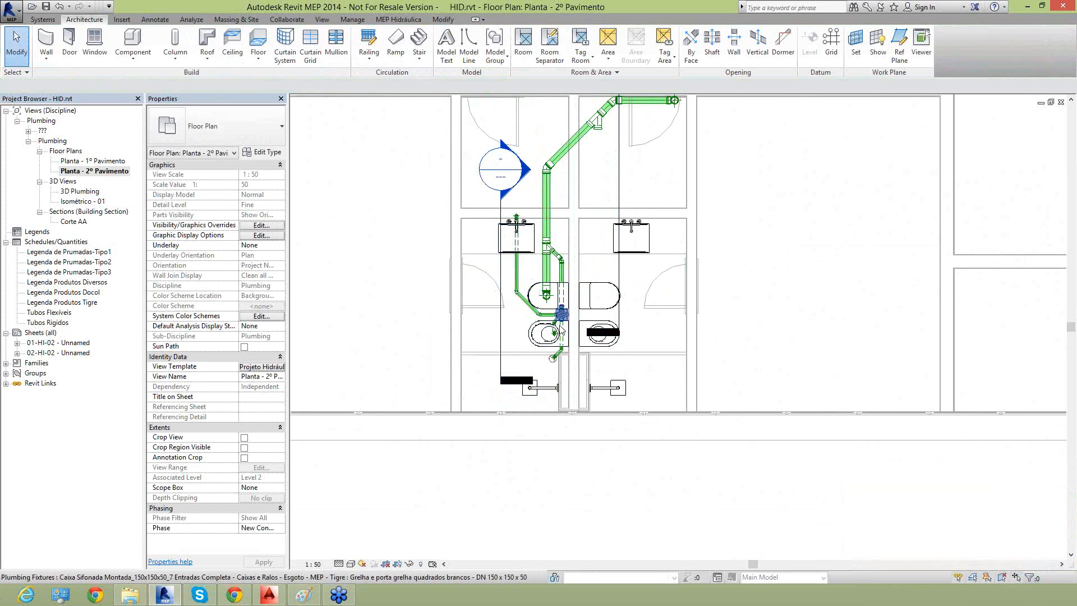
# Reselect the finished bathroom's piping and fixtures, add the missed junction fitting, and clear the selection
pyautogui.scroll(3, 560, 331)
pyautogui.scroll(-2, 533, 261)
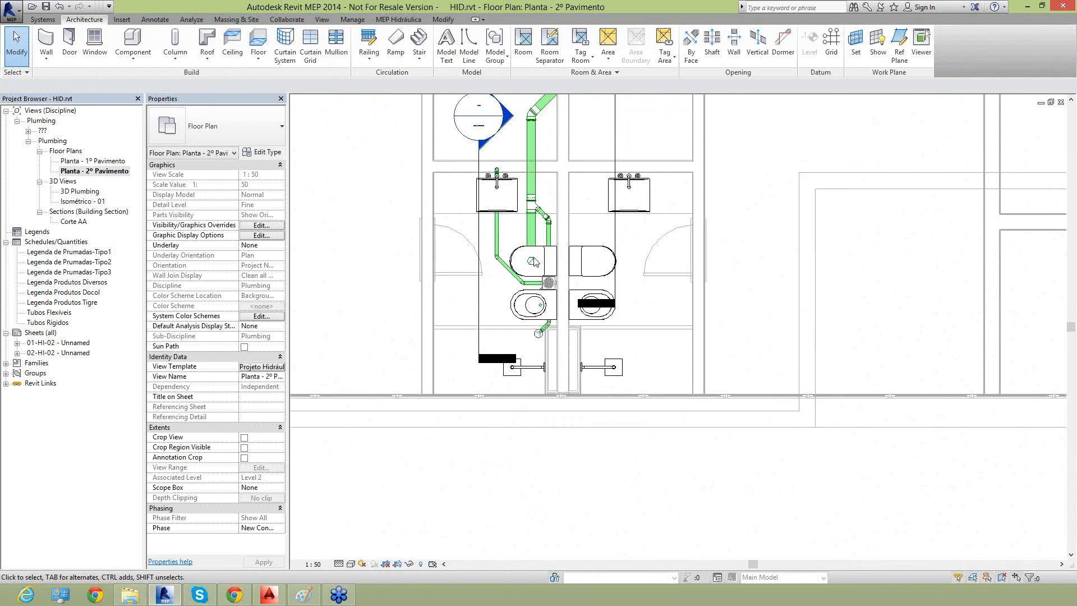
pyautogui.moveTo(494, 232); pyautogui.dragTo(495, 310, button='middle')
pyautogui.moveTo(396, 122); pyautogui.dragTo(579, 487)
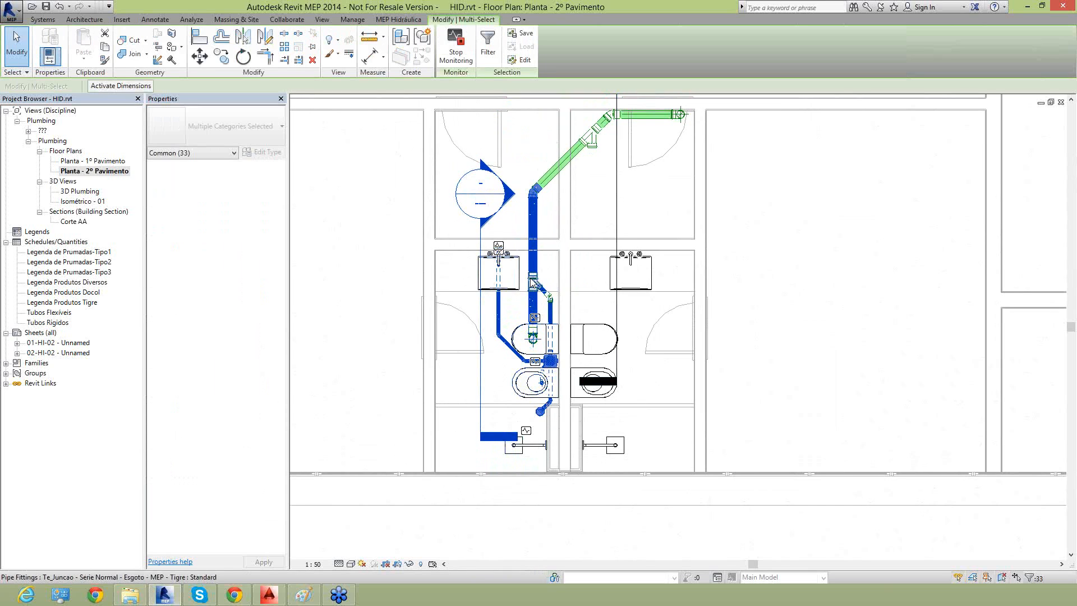
pyautogui.scroll(3, 530, 278)
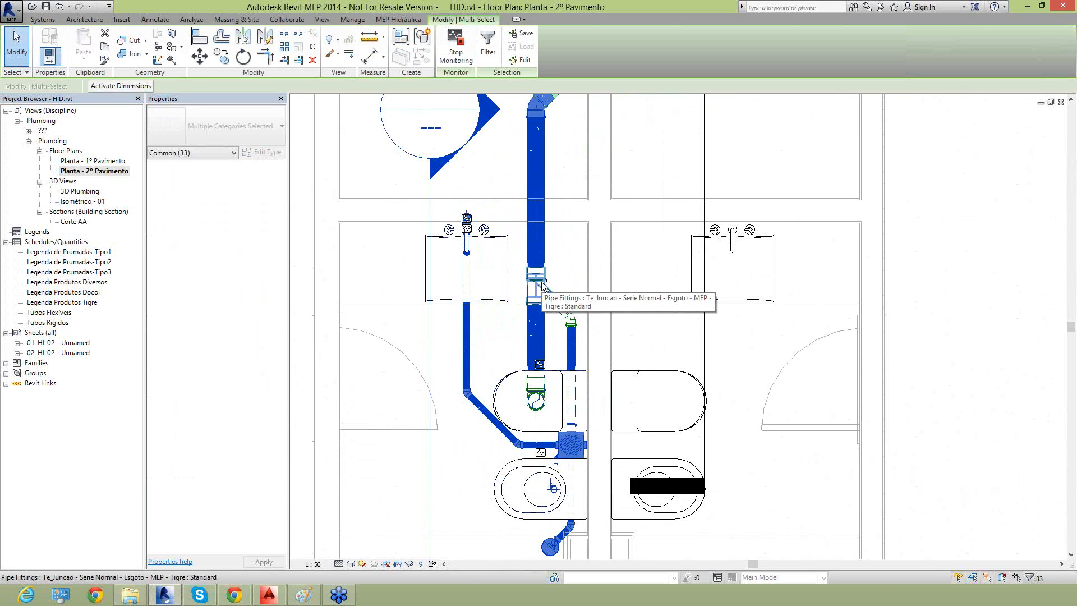
pyautogui.keyDown('ctrl'); pyautogui.click(570, 319); pyautogui.keyUp('ctrl')
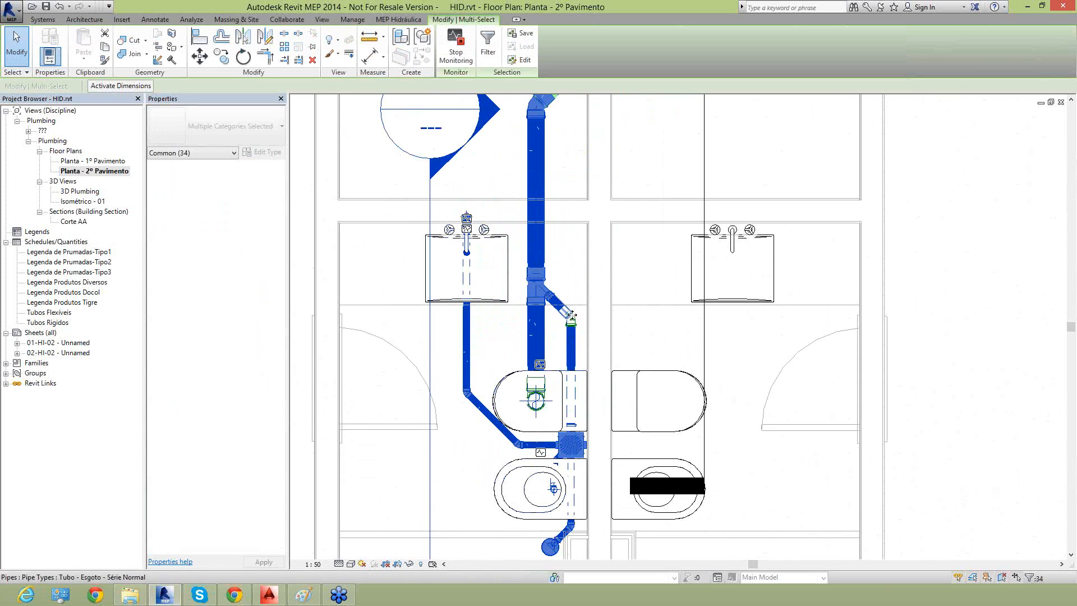
pyautogui.scroll(-3, 590, 334)
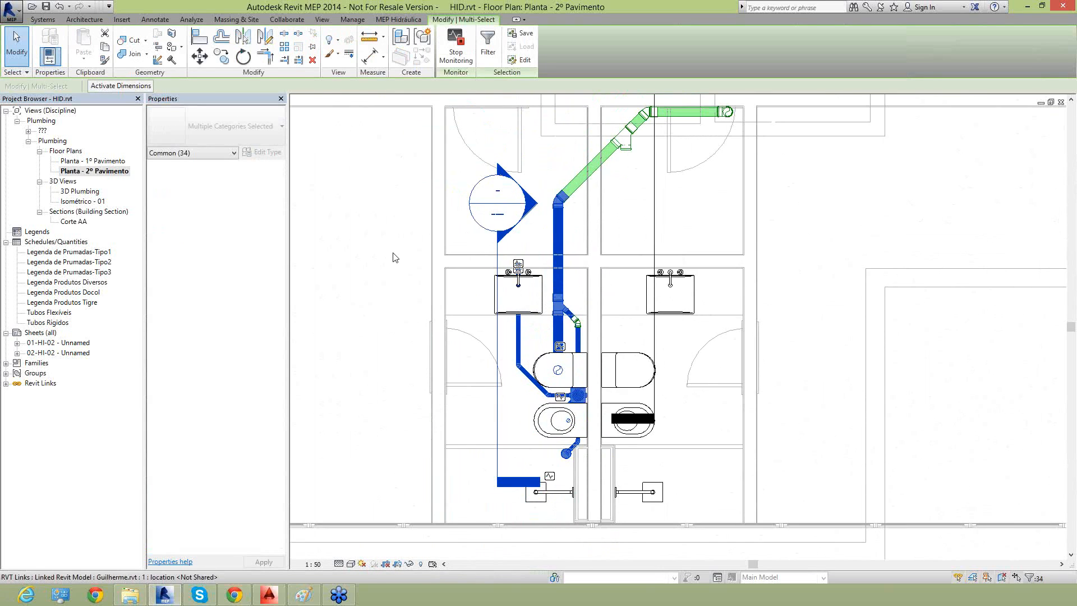
pyautogui.click(120, 172)
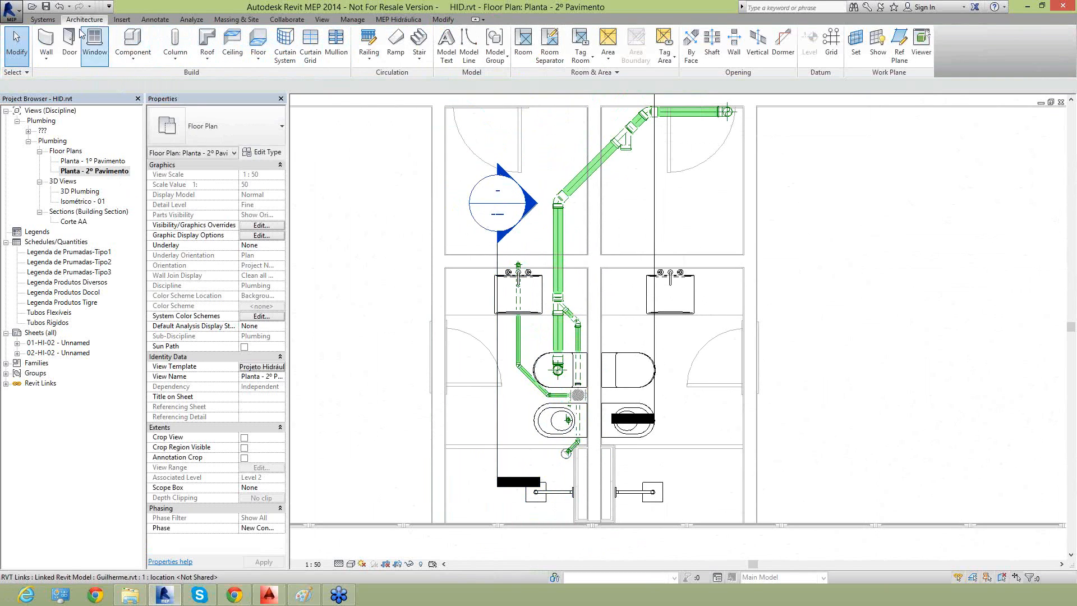
pyautogui.click(44, 19)
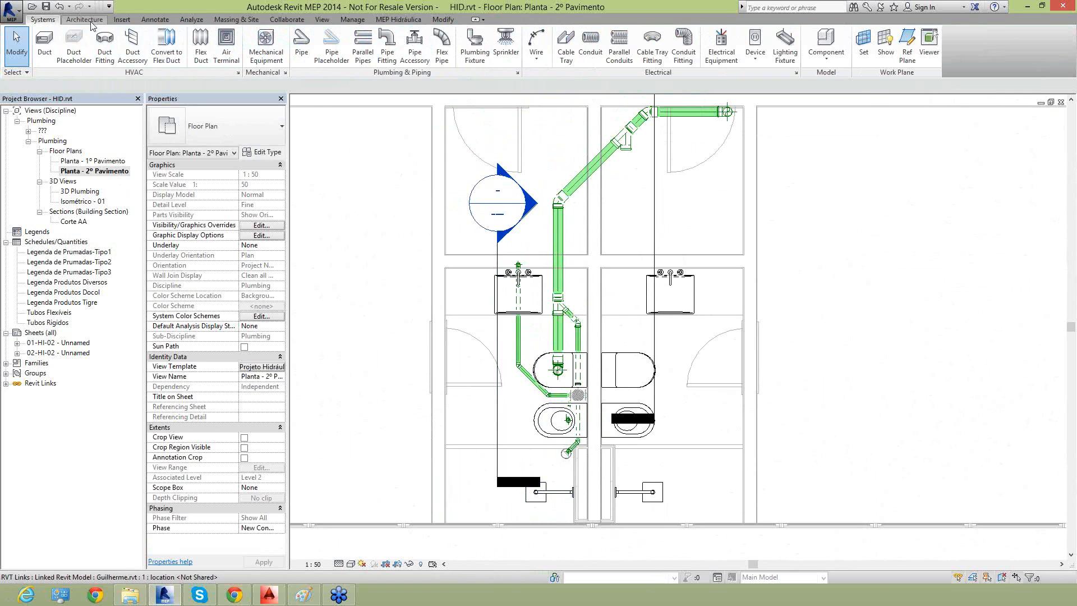
pyautogui.scroll(-2, 418, 213)
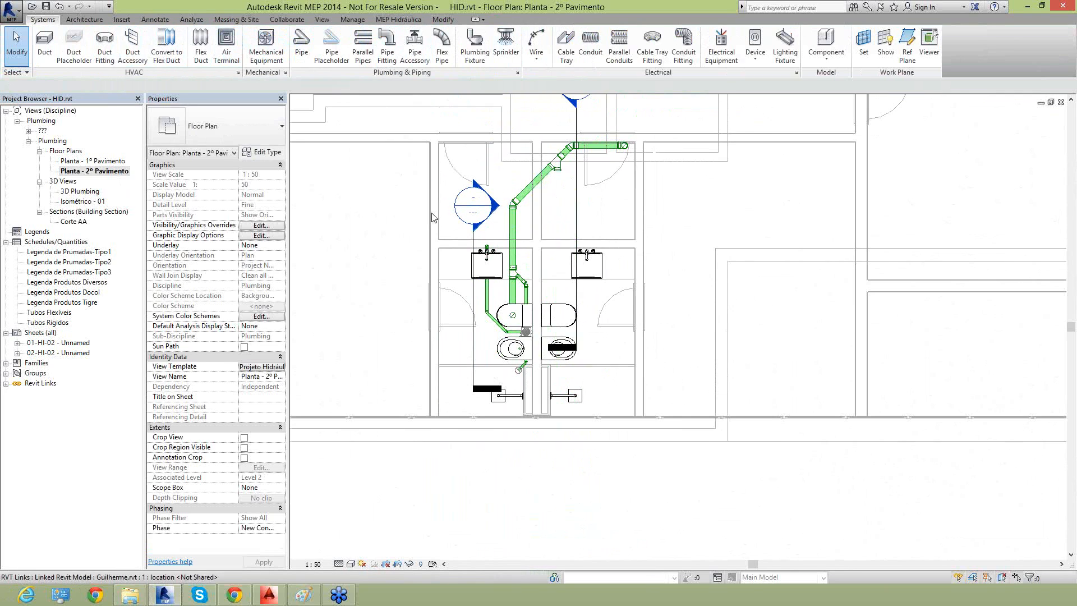
# Try to mirror the left bathroom's drainage piping about a vertical axis drawn along the wall between the two bathrooms
pyautogui.moveTo(594, 422); pyautogui.dragTo(562, 471)
pyautogui.click(271, 42)
pyautogui.click(537, 247)
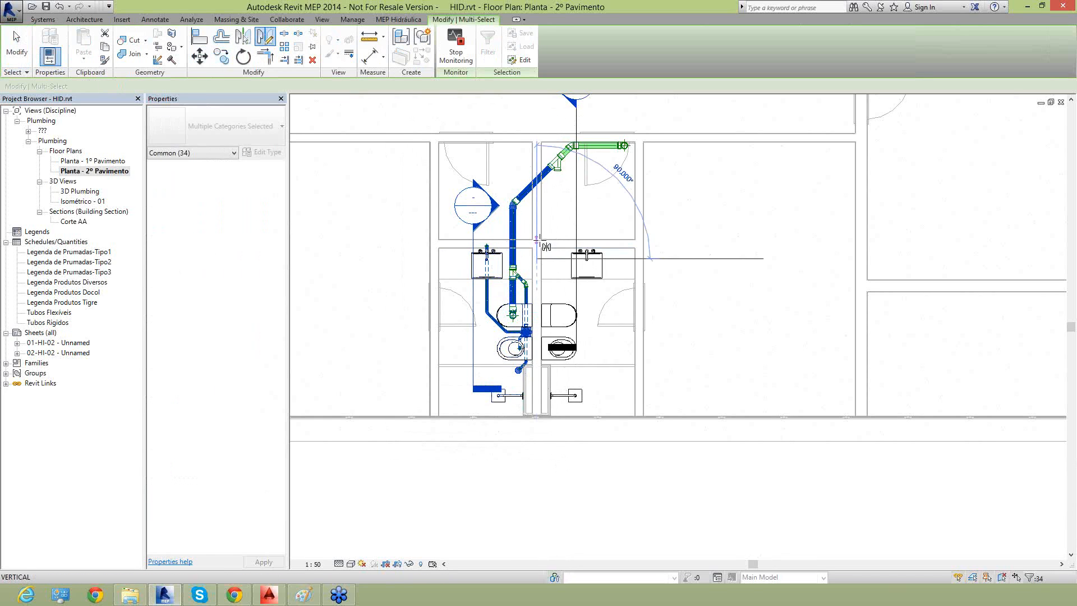
pyautogui.click(1044, 571)
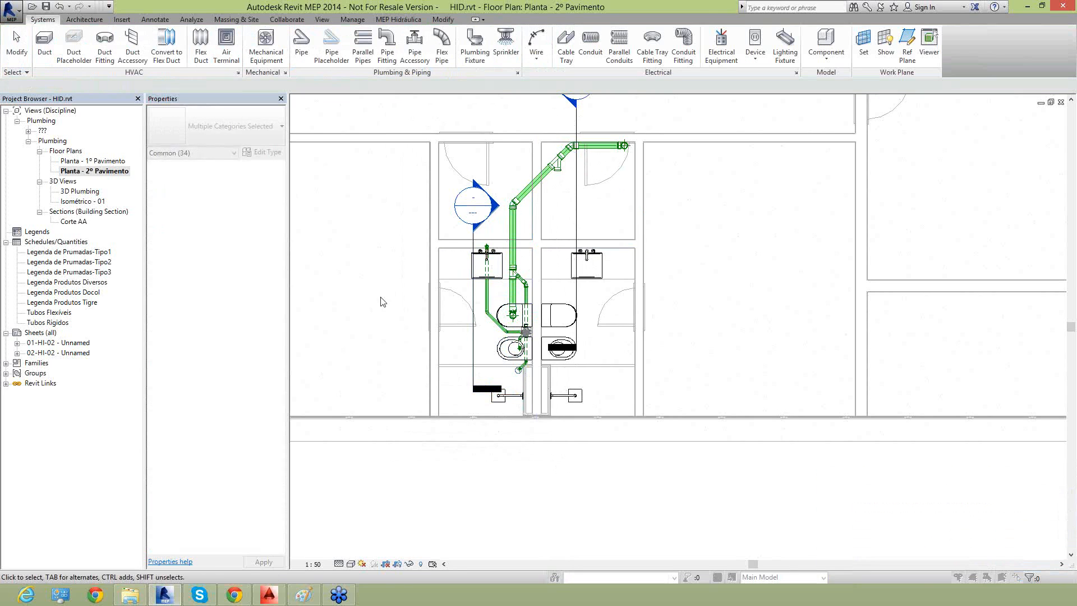
# Inspect the fixtures and drainage piping in the two bathrooms of the second-floor plan
pyautogui.scroll(3, 498, 326)
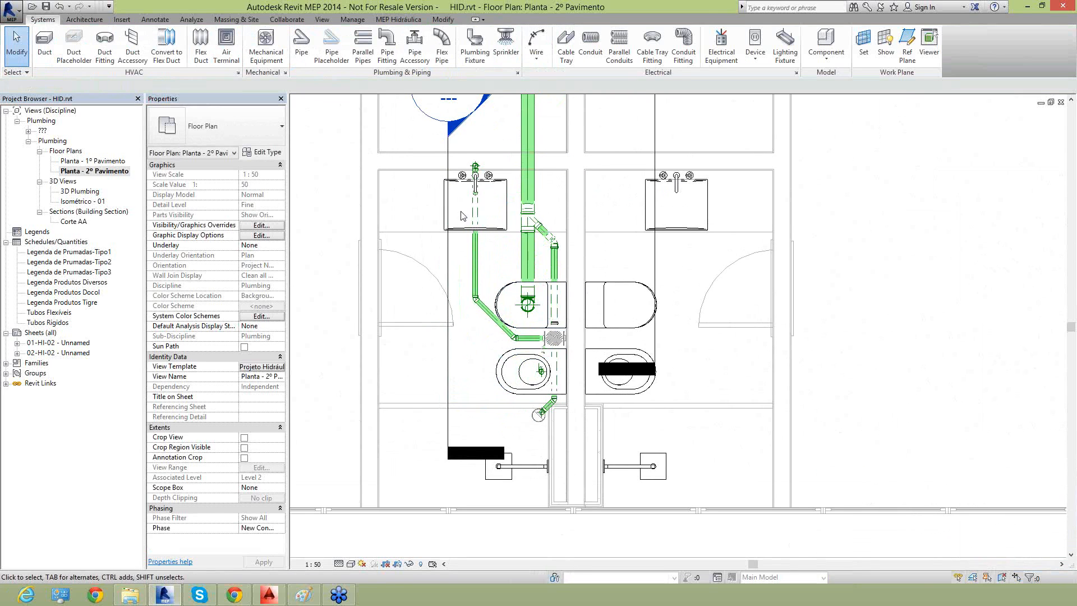
pyautogui.scroll(2, 470, 204)
pyautogui.click(531, 170)
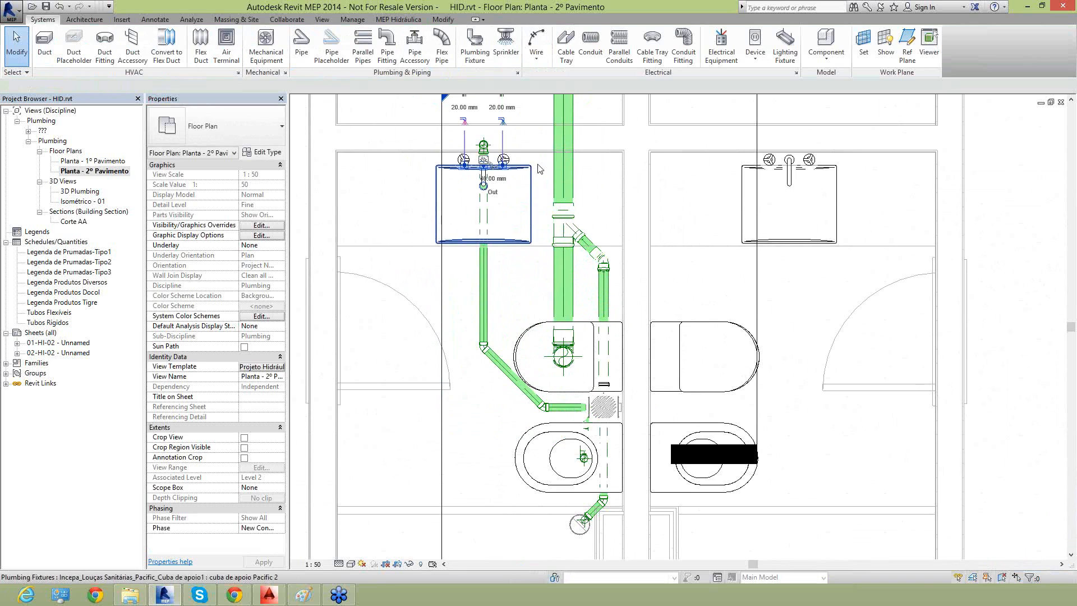
pyautogui.press('Escape')
pyautogui.scroll(-2, 507, 272)
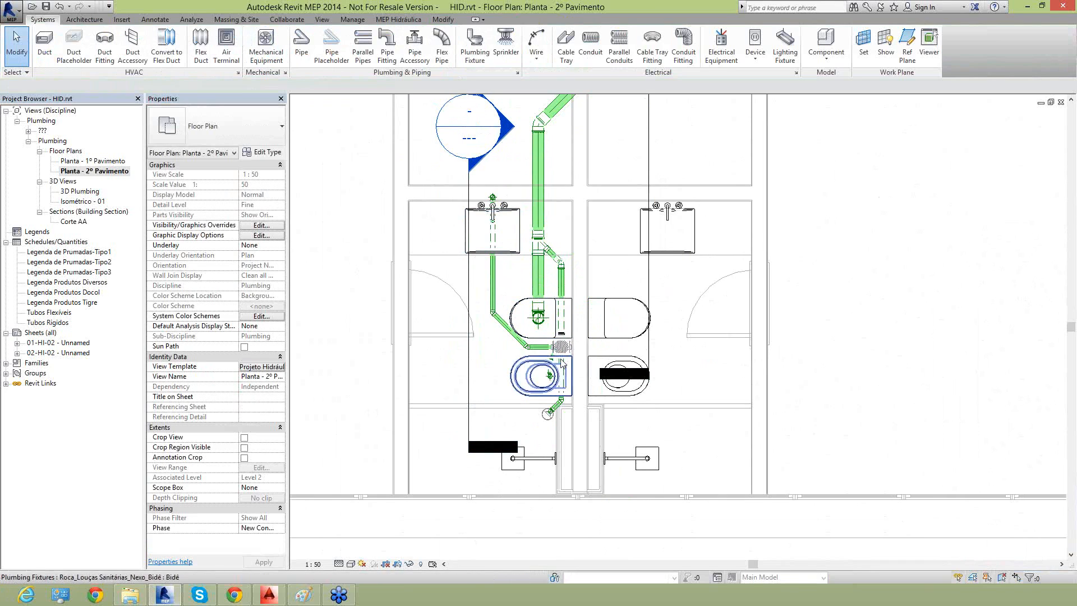
pyautogui.scroll(-2, 572, 370)
pyautogui.scroll(-3, 600, 279)
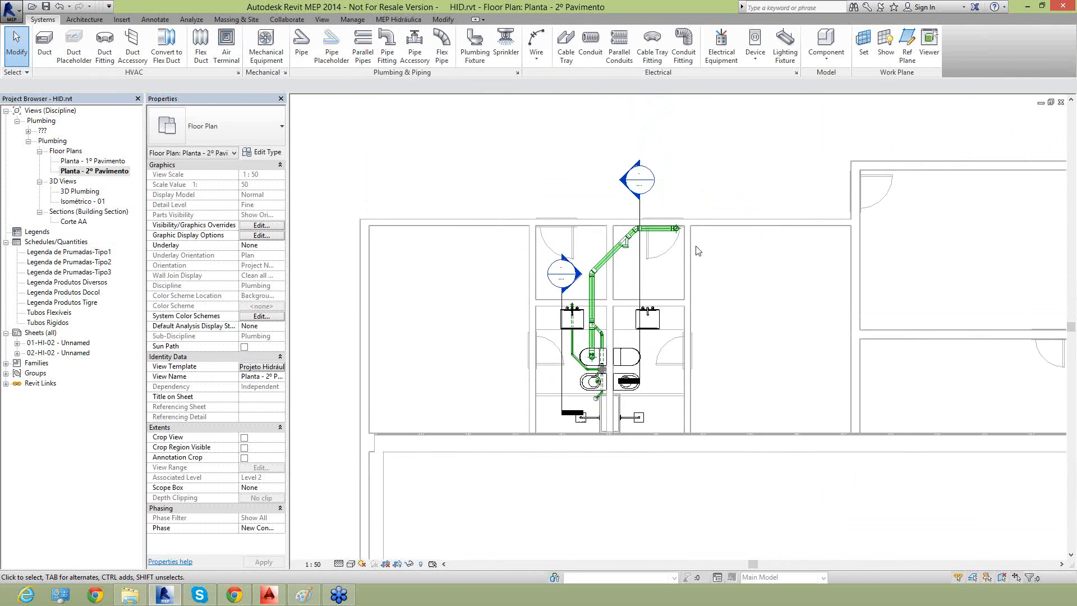
# Compare the Planta - 1º Pavimento floor plan with Planta - 2º Pavimento around the bathroom and drainage pipe run
pyautogui.doubleClick(95, 162)
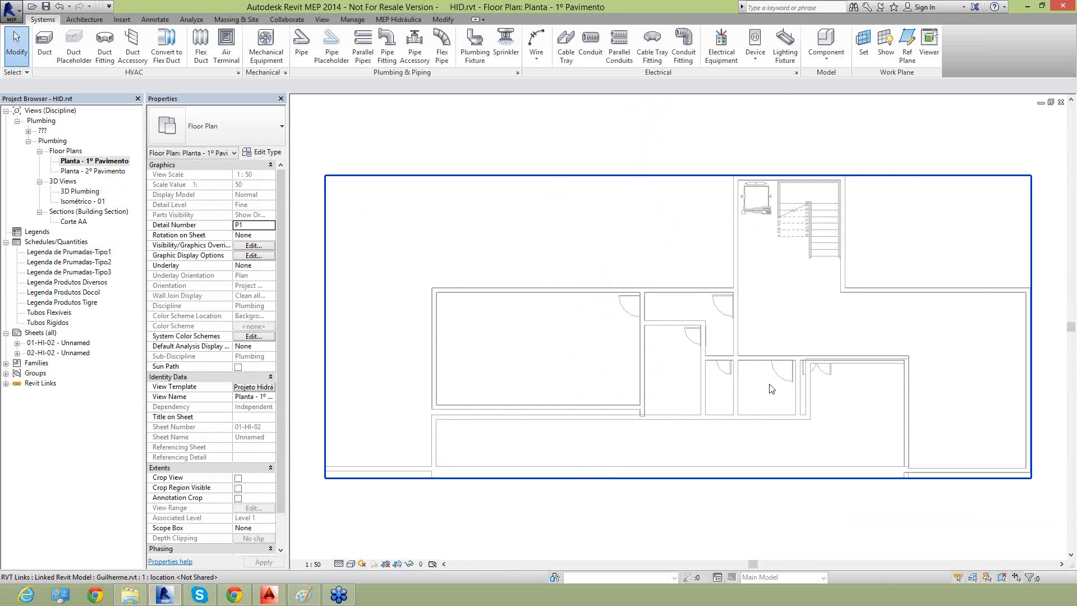
pyautogui.scroll(4, 645, 314)
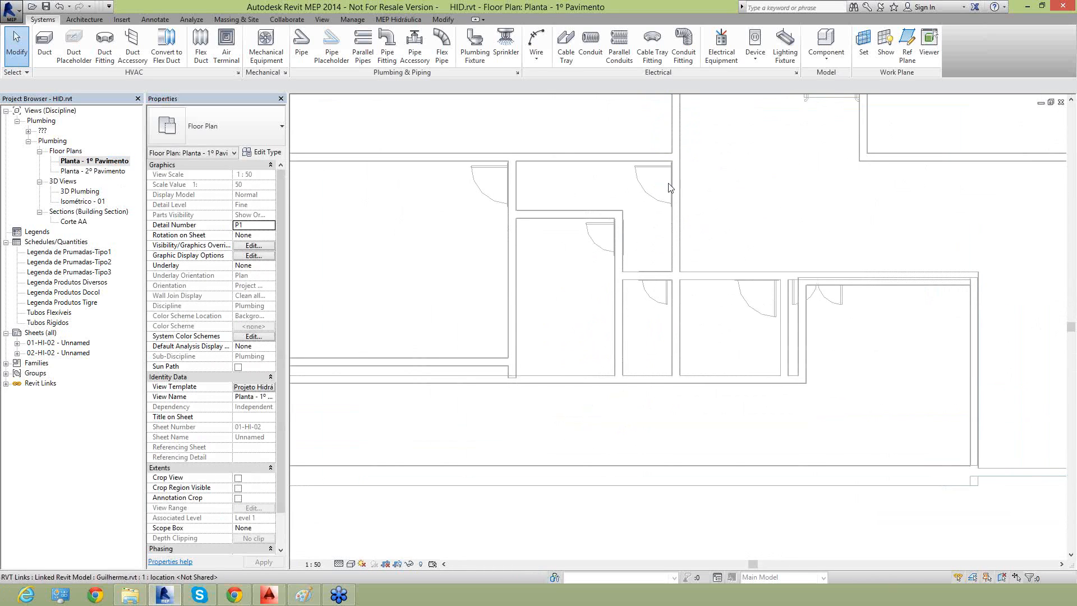
pyautogui.scroll(-2, 684, 236)
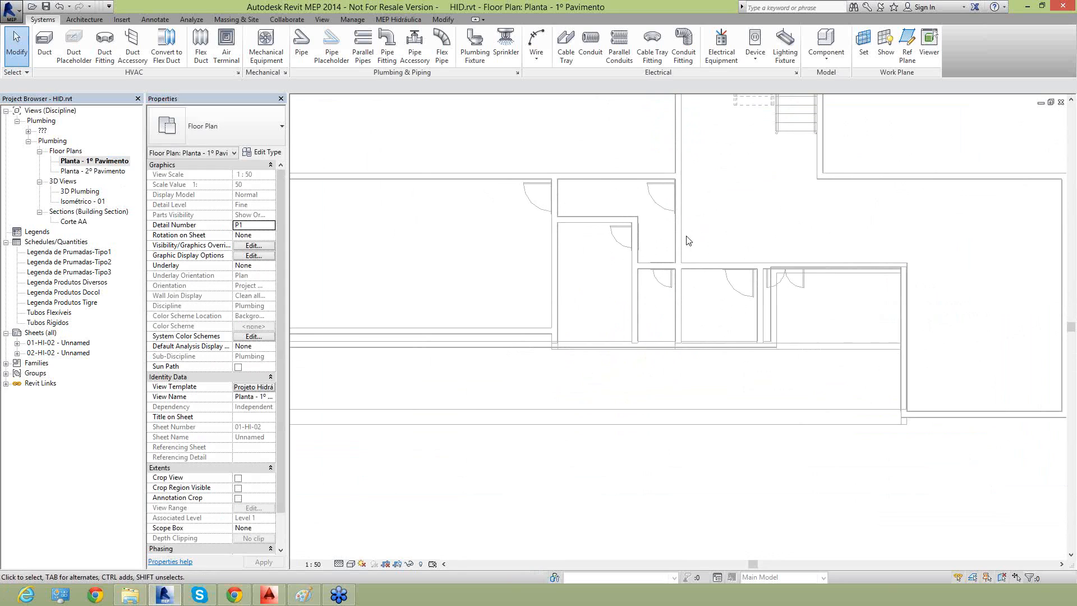
pyautogui.doubleClick(103, 172)
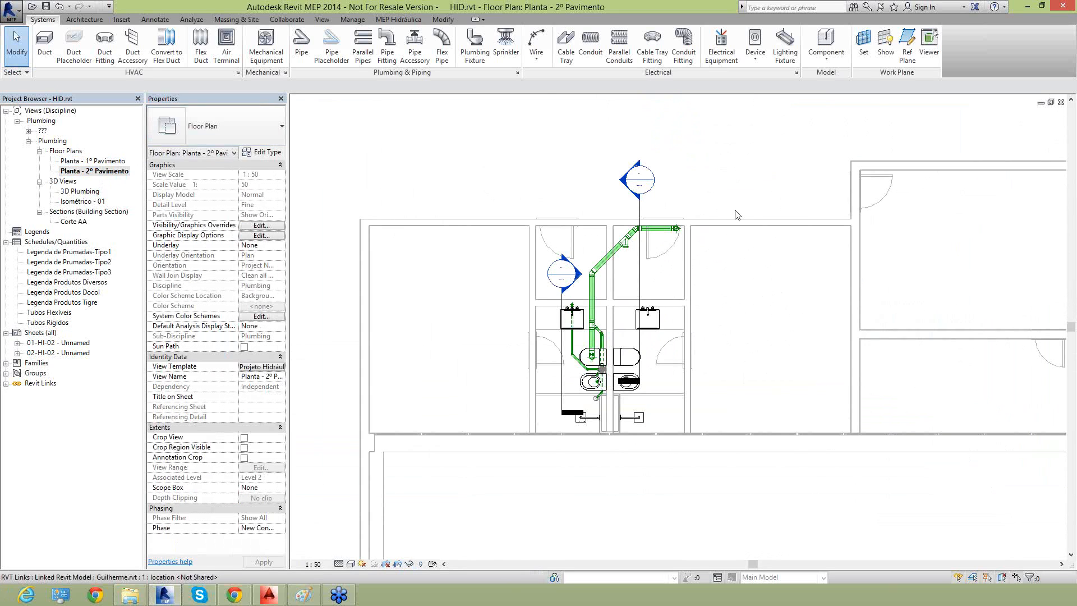
pyautogui.scroll(3, 714, 214)
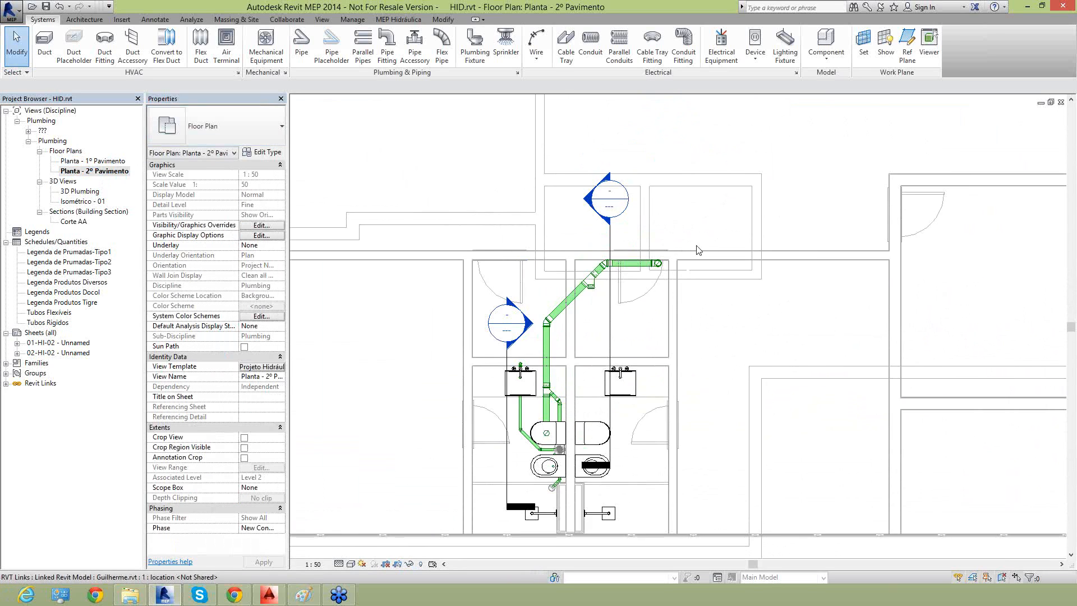
pyautogui.doubleClick(114, 161)
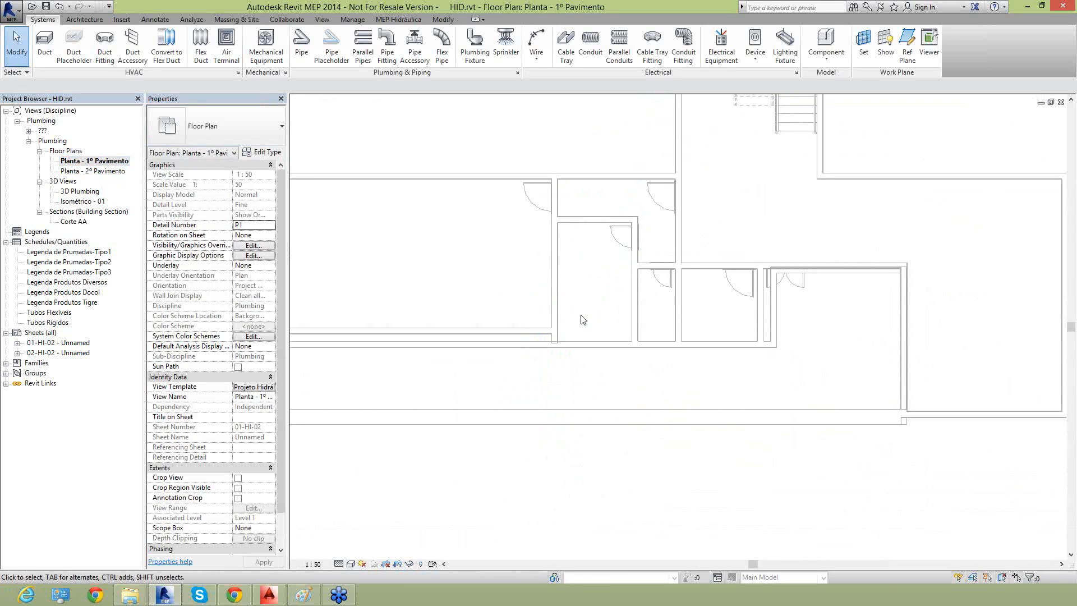
pyautogui.scroll(-2, 591, 319)
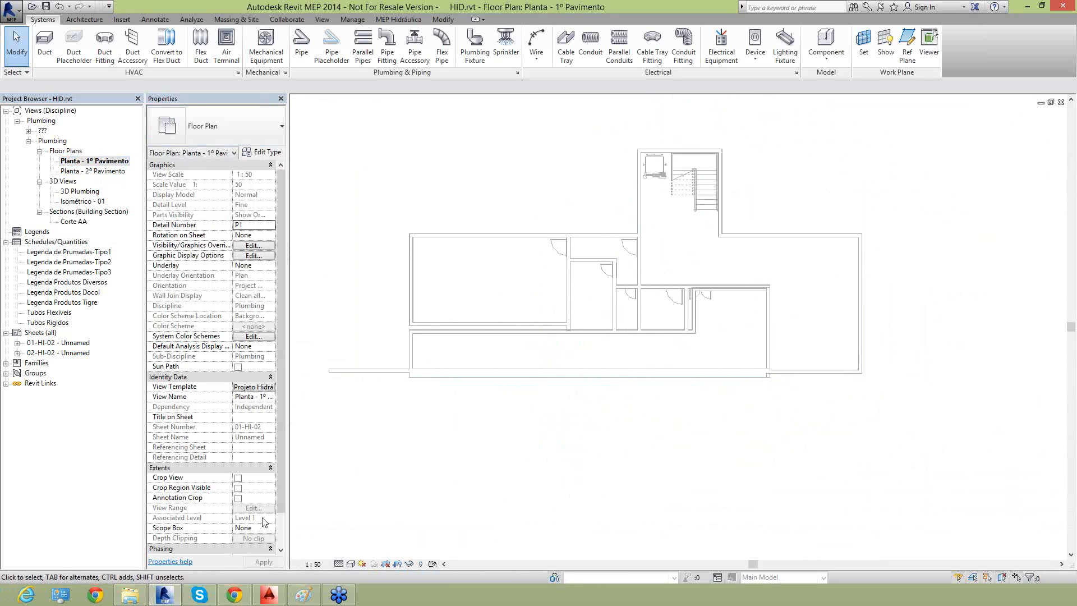
# Set the Top and Cut plane offsets to 1.0000 in the view range of the Projeto Hidráulico - 1º Pavimento template
pyautogui.click(270, 386)
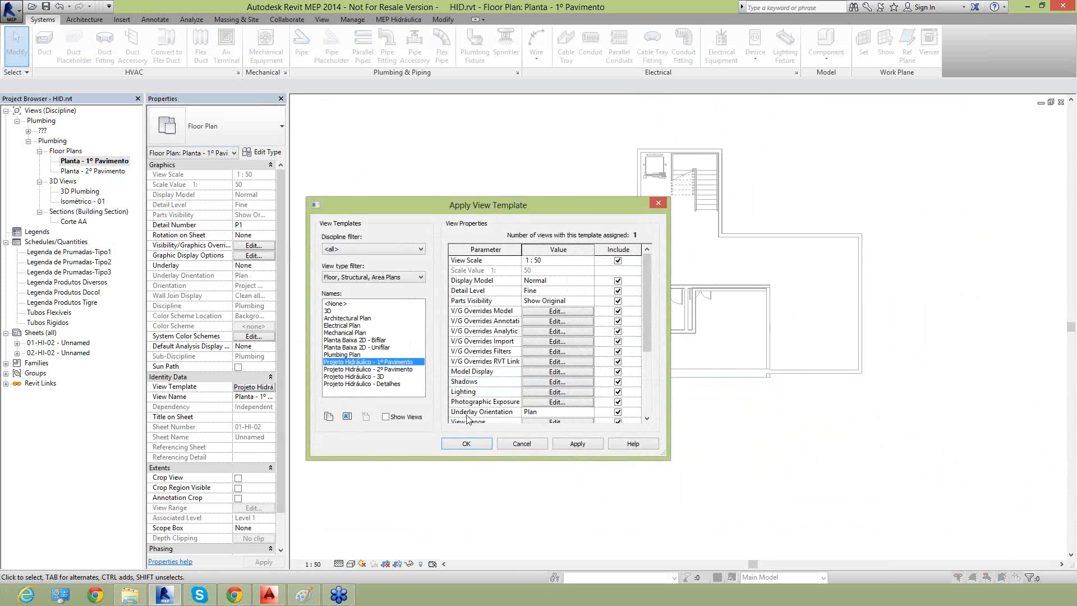
pyautogui.scroll(-3, 649, 329)
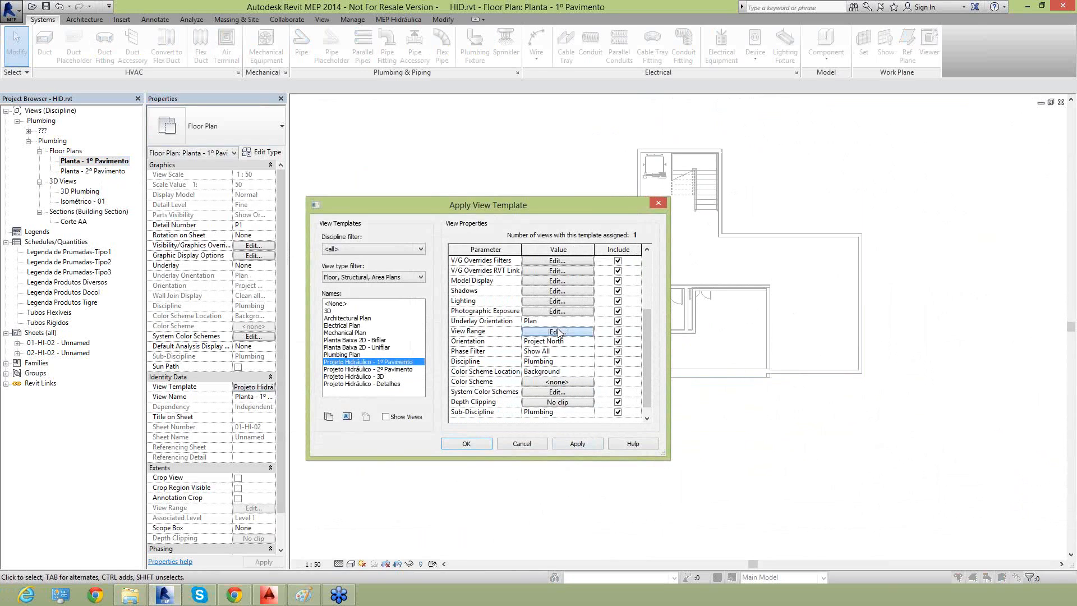
pyautogui.click(557, 332)
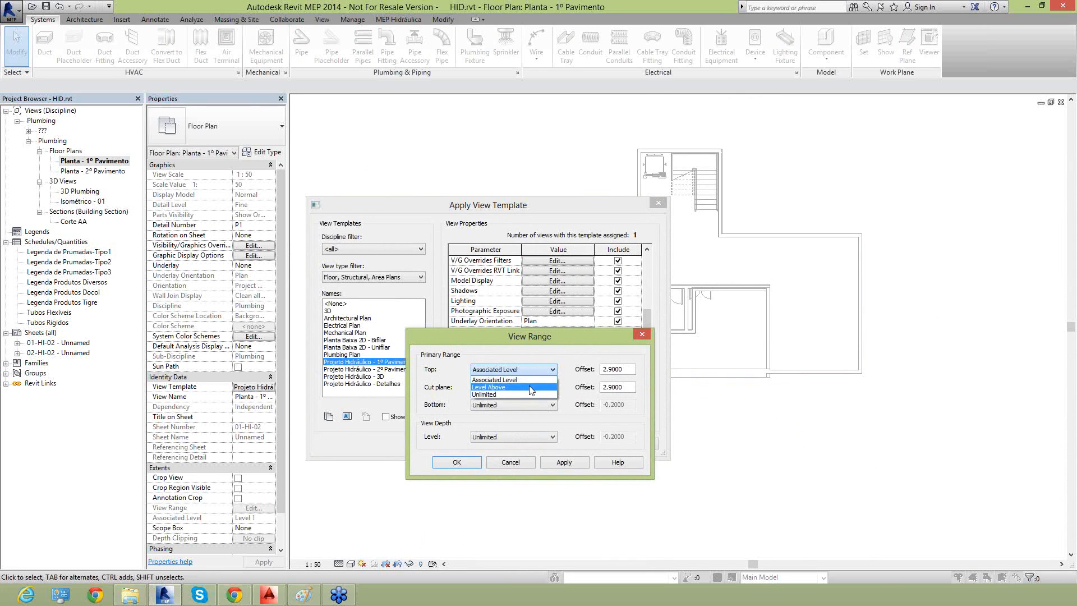
pyautogui.click(533, 380)
pyautogui.click(536, 372)
pyautogui.moveTo(631, 369); pyautogui.dragTo(591, 368)
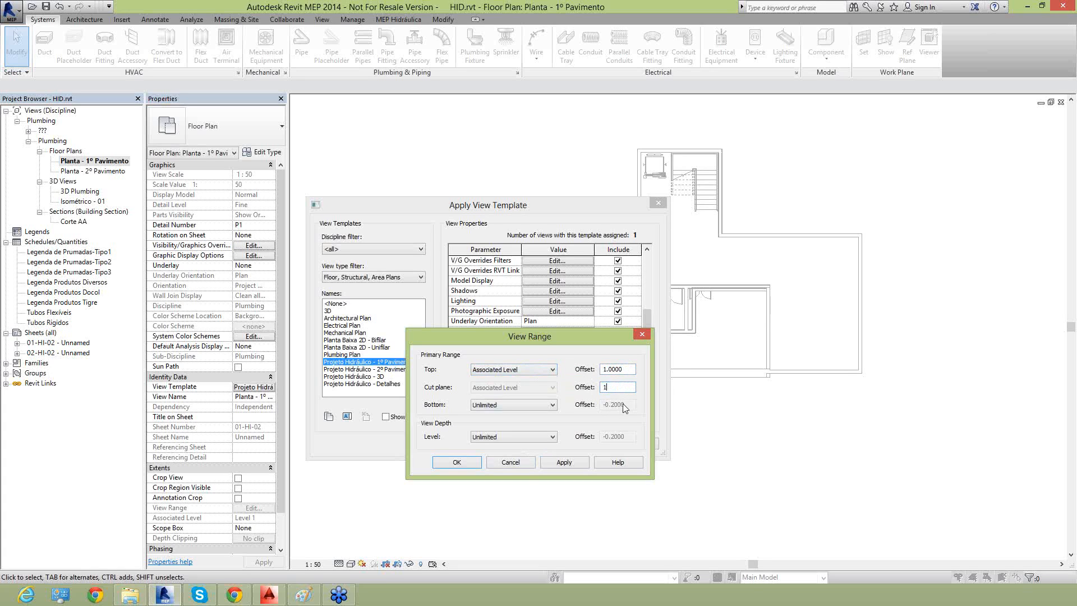
pyautogui.click(524, 405)
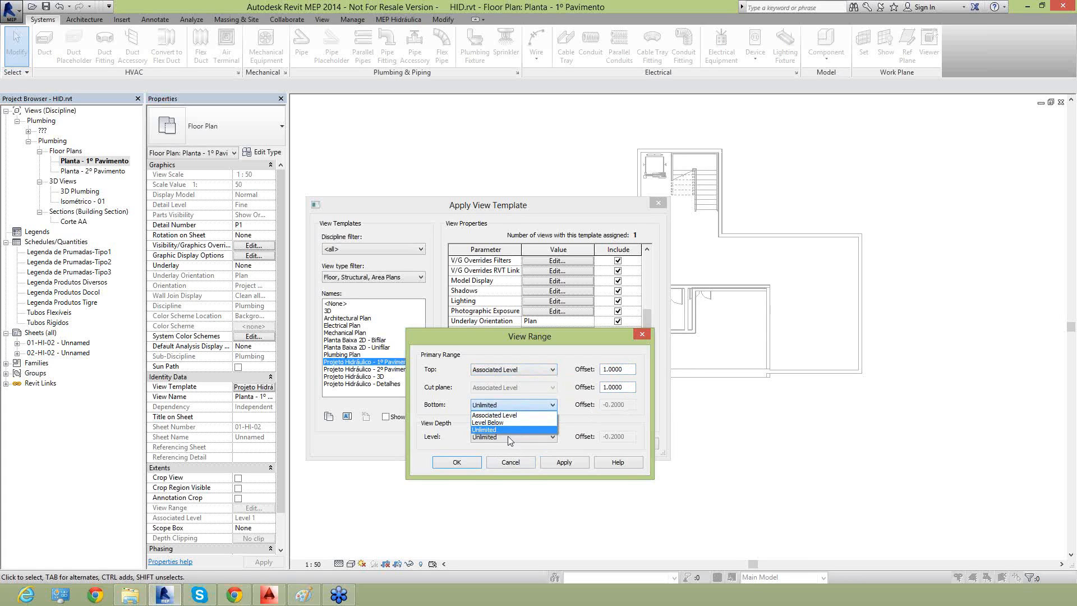
pyautogui.click(560, 466)
pyautogui.click(458, 462)
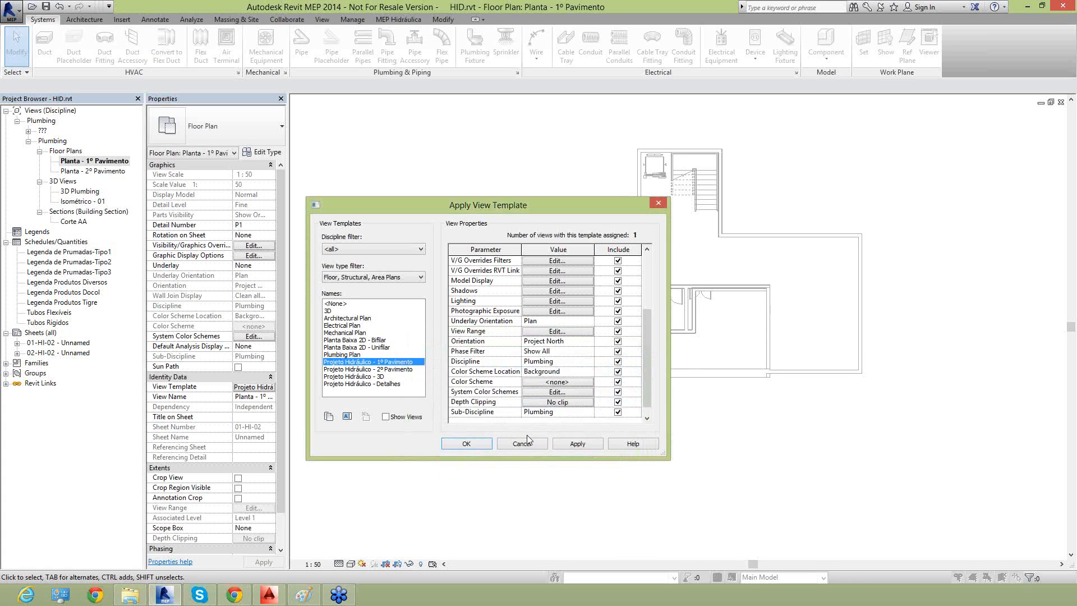
pyautogui.click(474, 443)
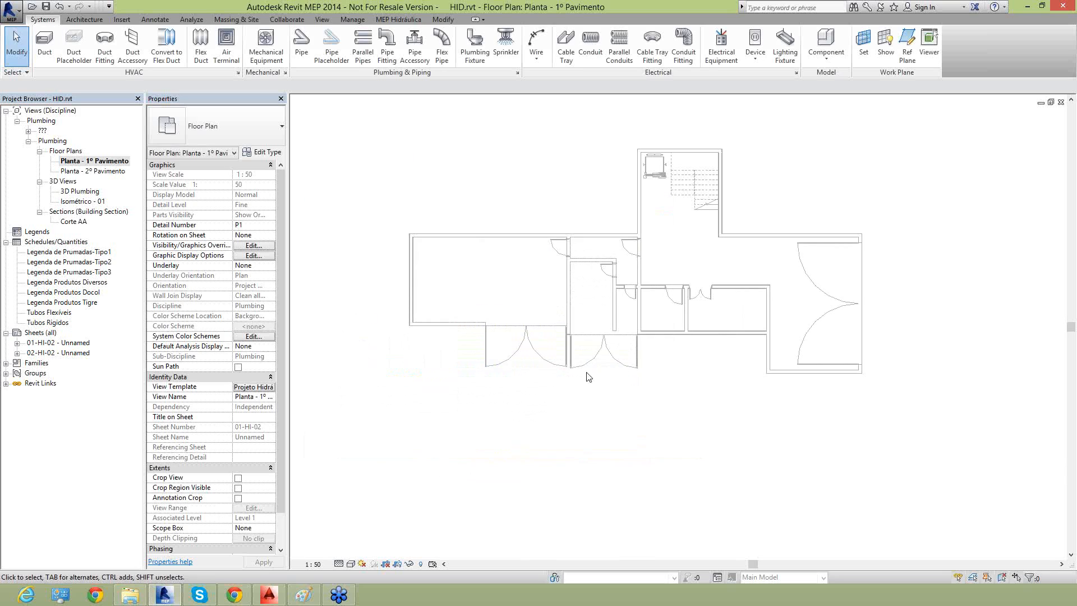
# Remove the view template from the Planta - 1º Pavimento floor plan by assigning <None>
pyautogui.scroll(5, 652, 293)
pyautogui.scroll(-3, 657, 287)
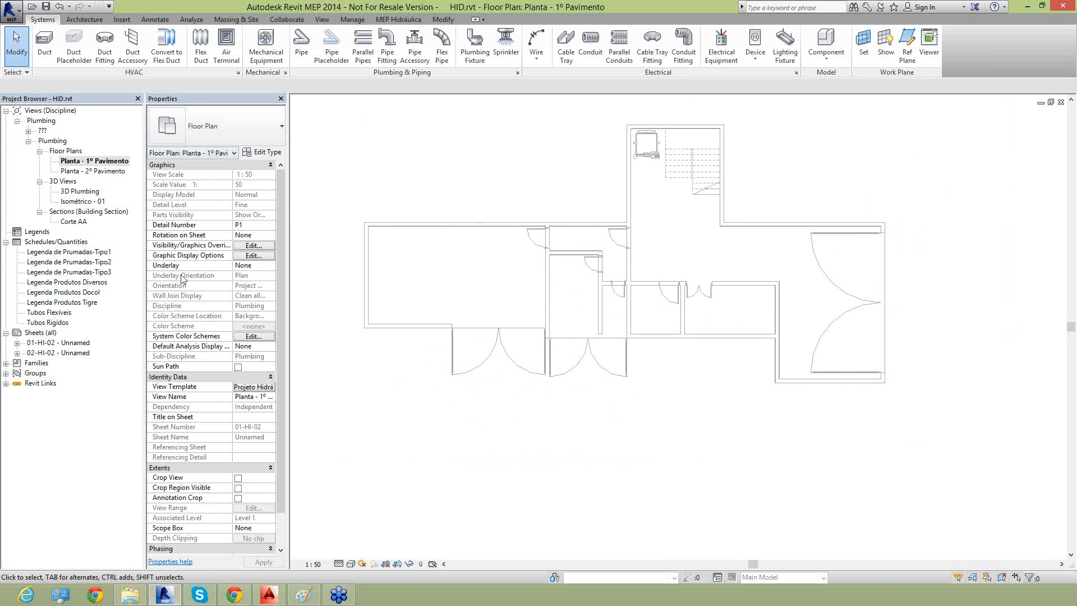
pyautogui.click(254, 387)
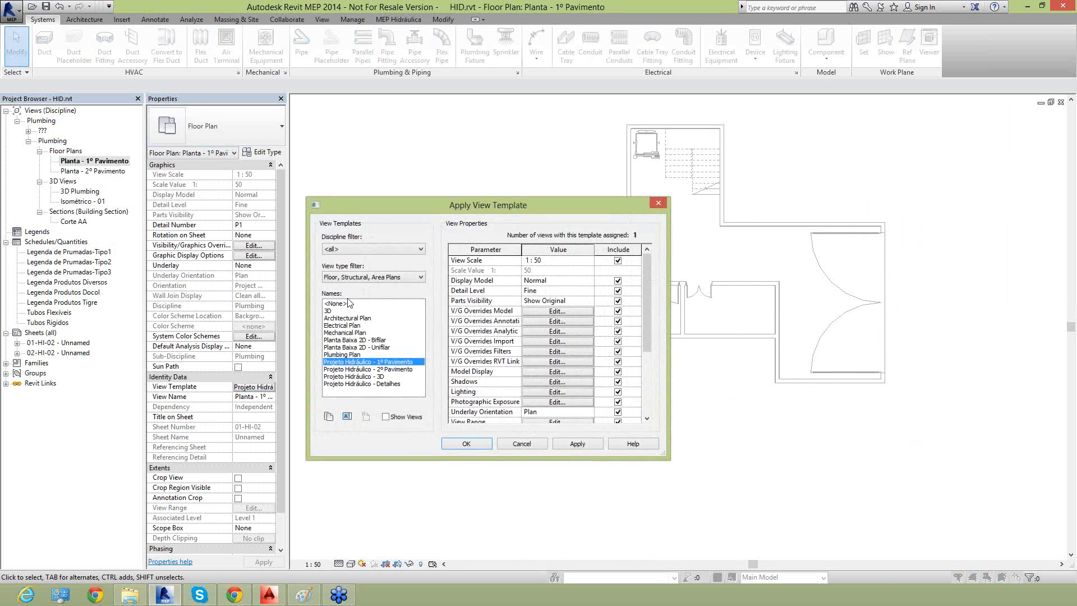
pyautogui.click(336, 304)
pyautogui.click(581, 443)
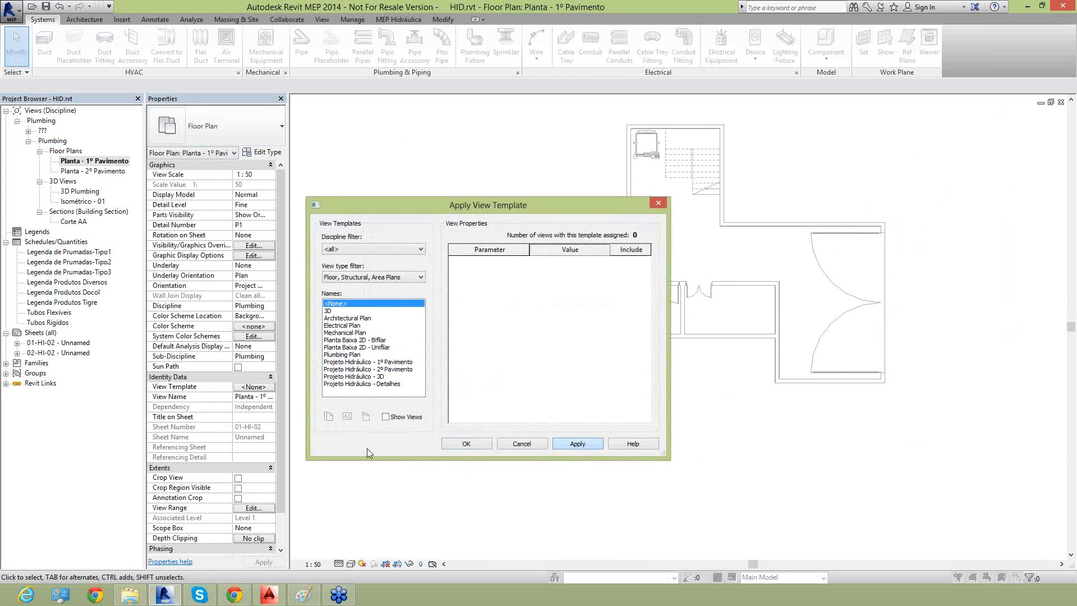
pyautogui.click(466, 443)
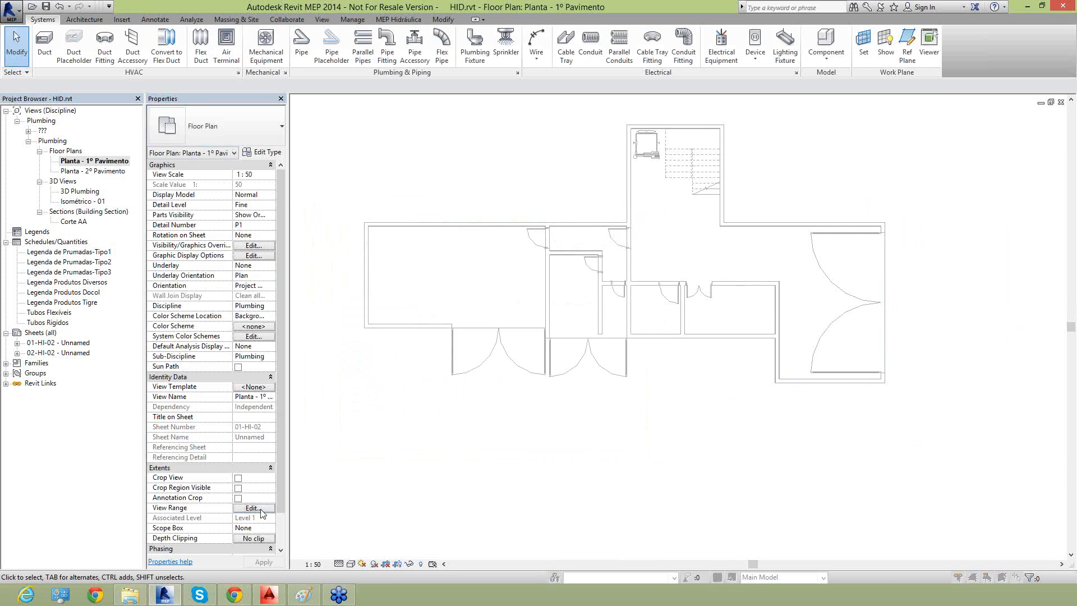
# Set the plan's view range Bottom and View Depth to Associated Level (Level 1)
pyautogui.click(253, 508)
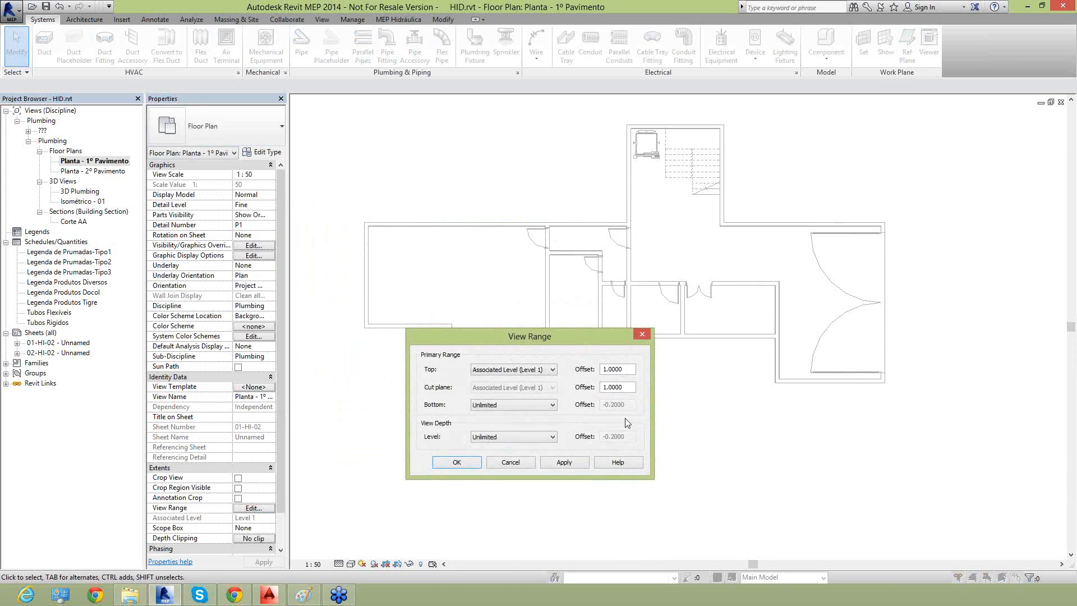
pyautogui.click(506, 406)
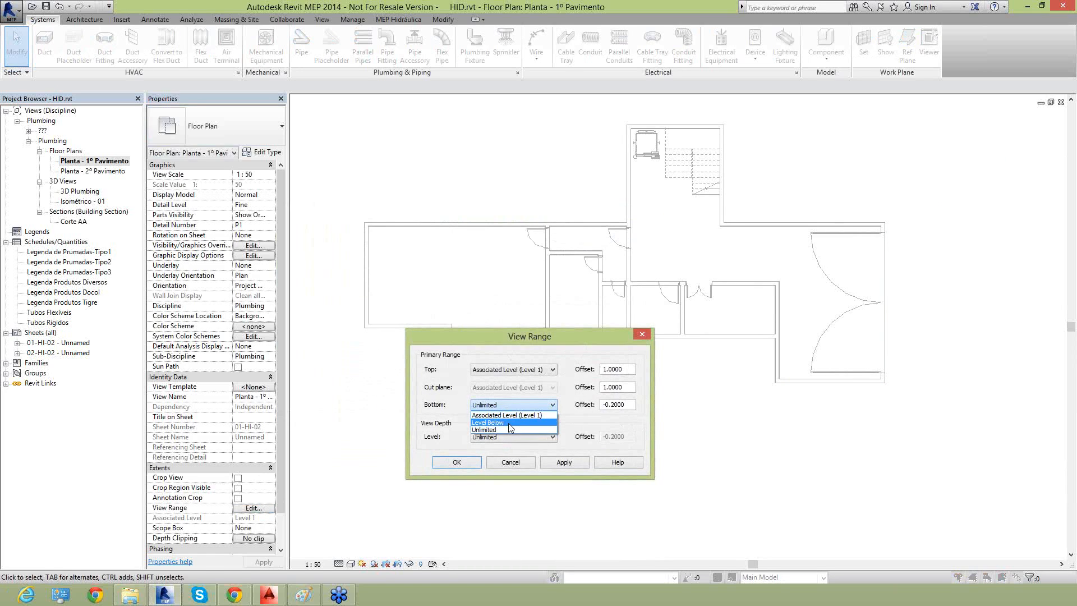
pyautogui.click(512, 416)
pyautogui.click(519, 436)
pyautogui.click(519, 448)
pyautogui.click(561, 463)
# Set the view range's Cut plane and Top offsets to 1.5 for the first-floor plan
pyautogui.doubleClick(632, 387)
pyautogui.write('1.5')
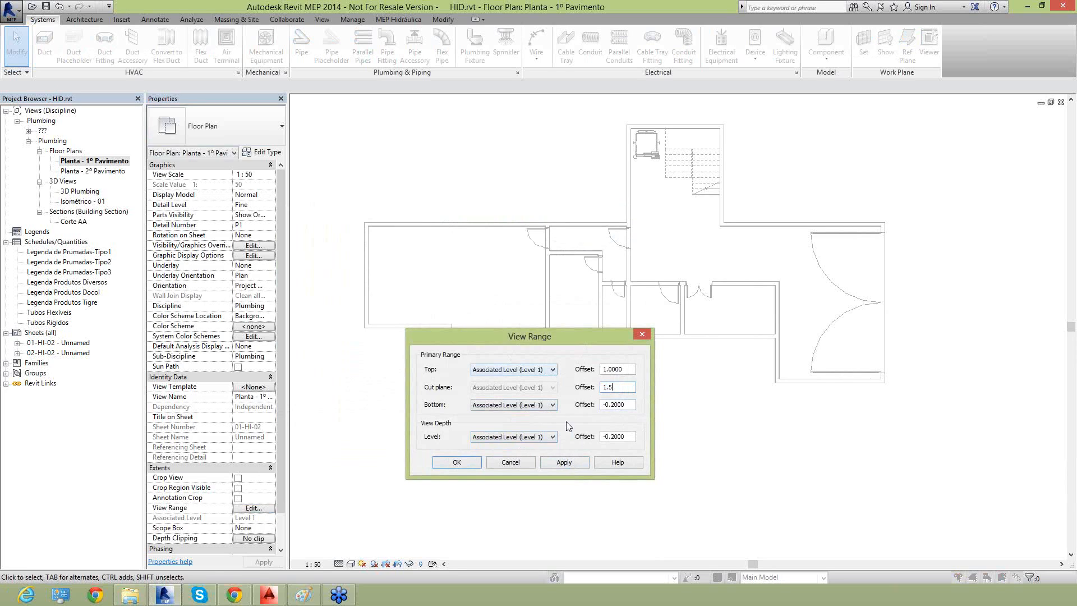
pyautogui.moveTo(631, 370); pyautogui.dragTo(573, 365)
pyautogui.write('1.5')
pyautogui.click(580, 463)
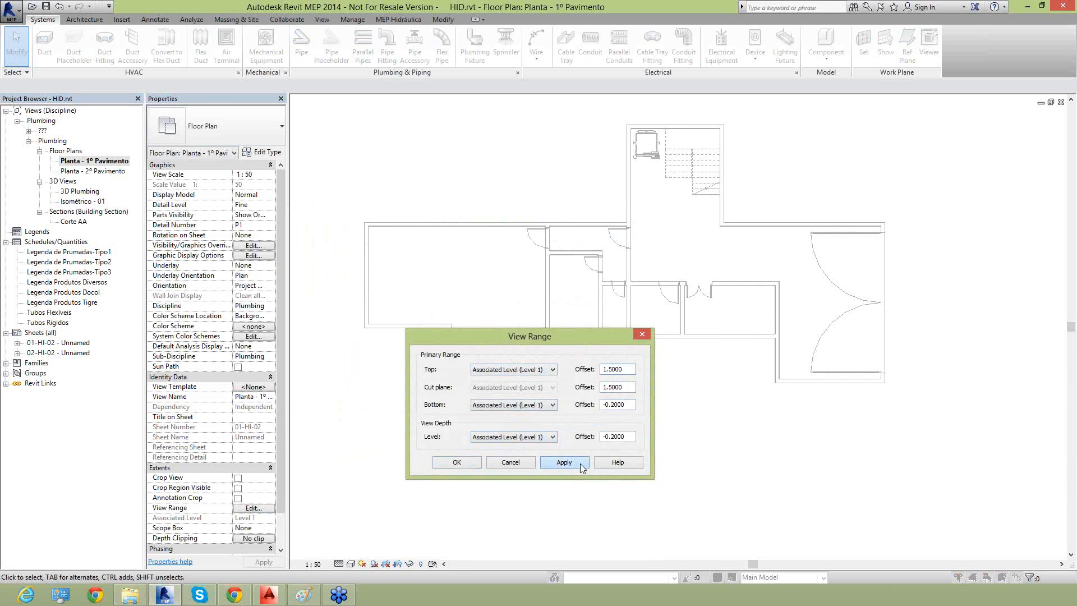
pyautogui.click(472, 463)
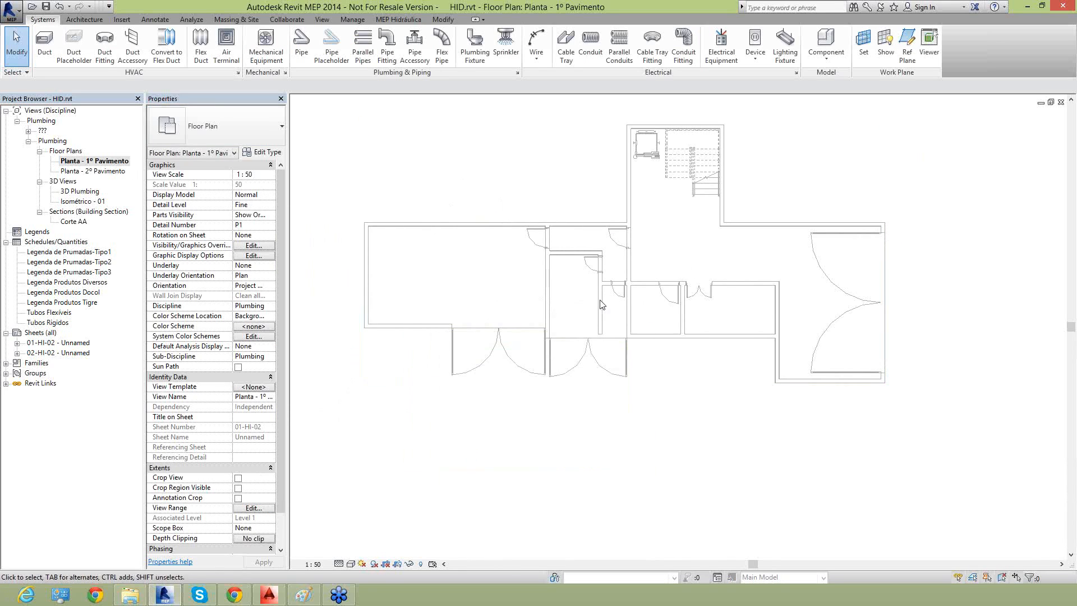
# Open the 3D Plumbing view and orient it to the top back-left corner to inspect the bathroom drainage piping
pyautogui.doubleClick(91, 171)
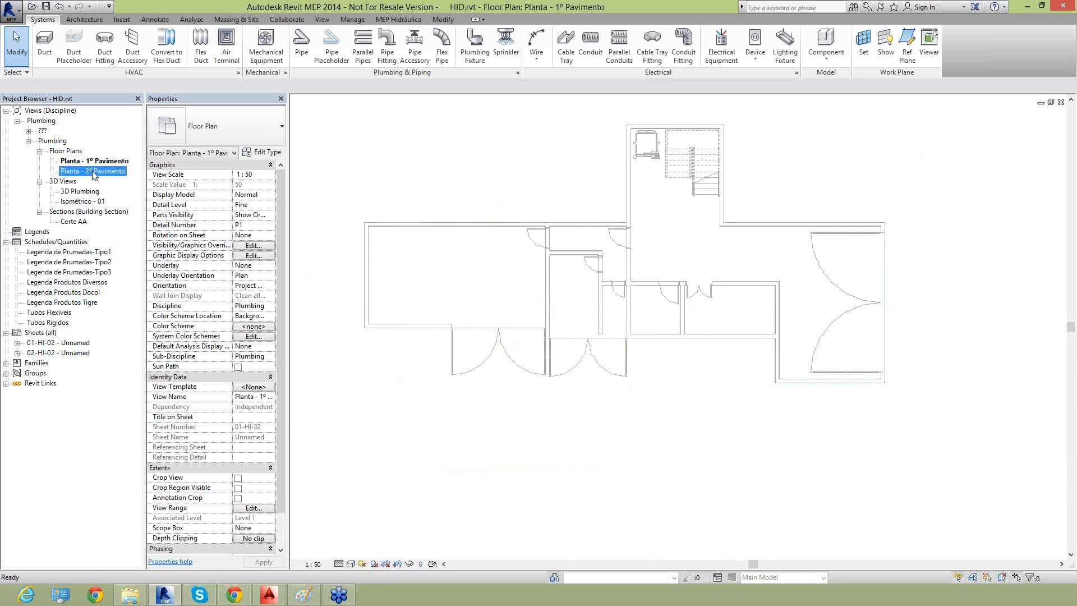
pyautogui.doubleClick(91, 191)
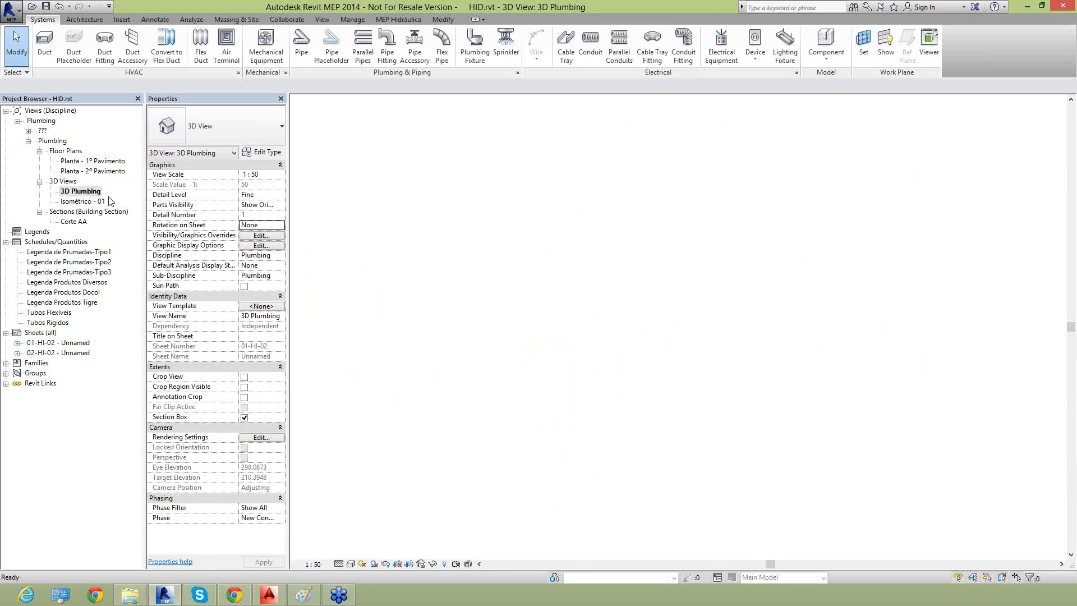
pyautogui.scroll(-5, 561, 280)
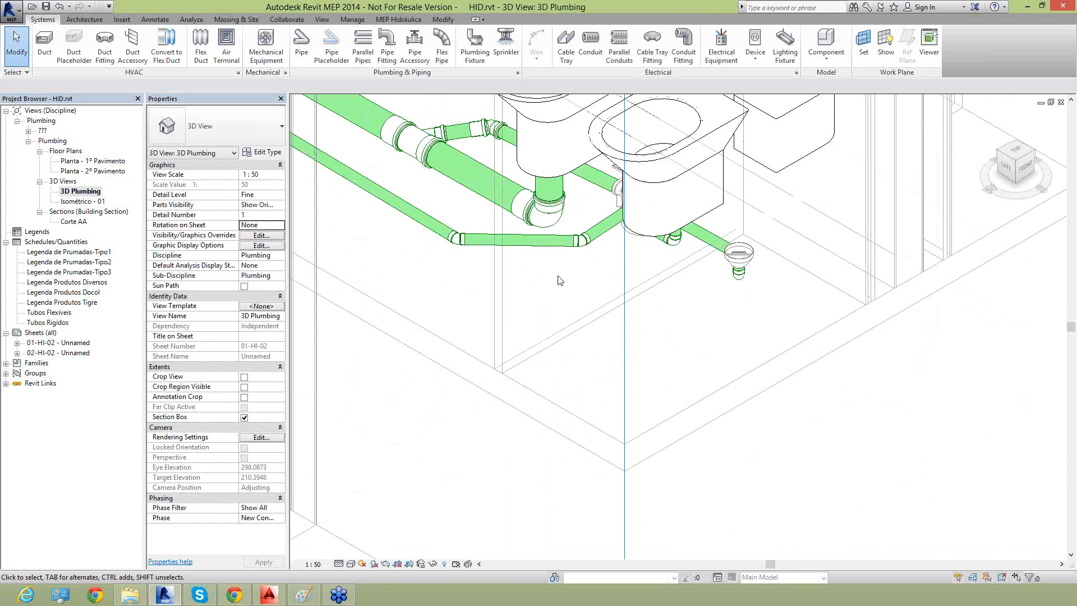
pyautogui.scroll(-3, 581, 303)
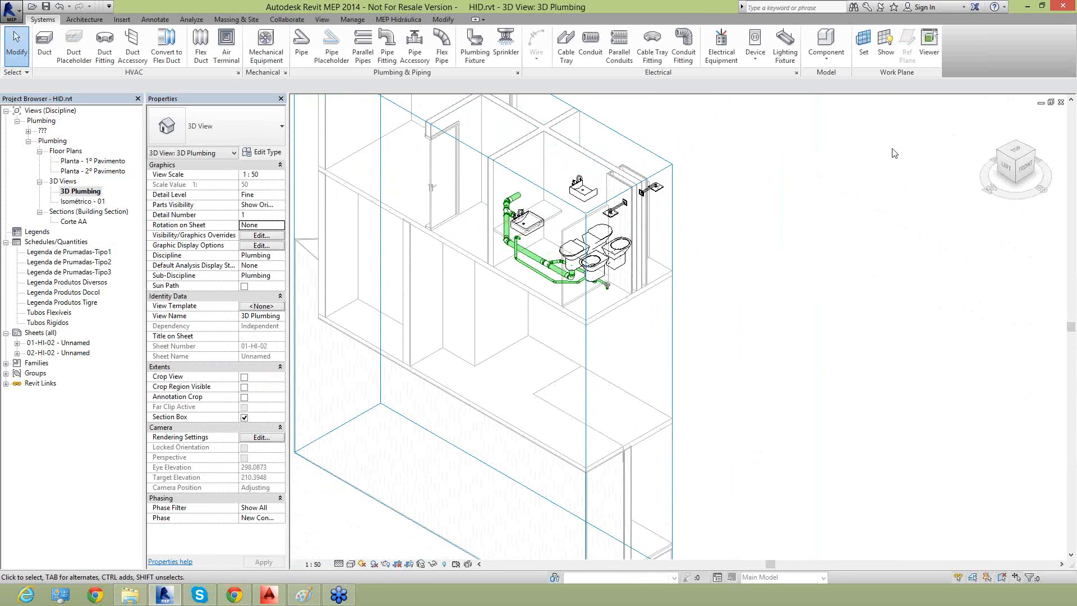
pyautogui.click(998, 153)
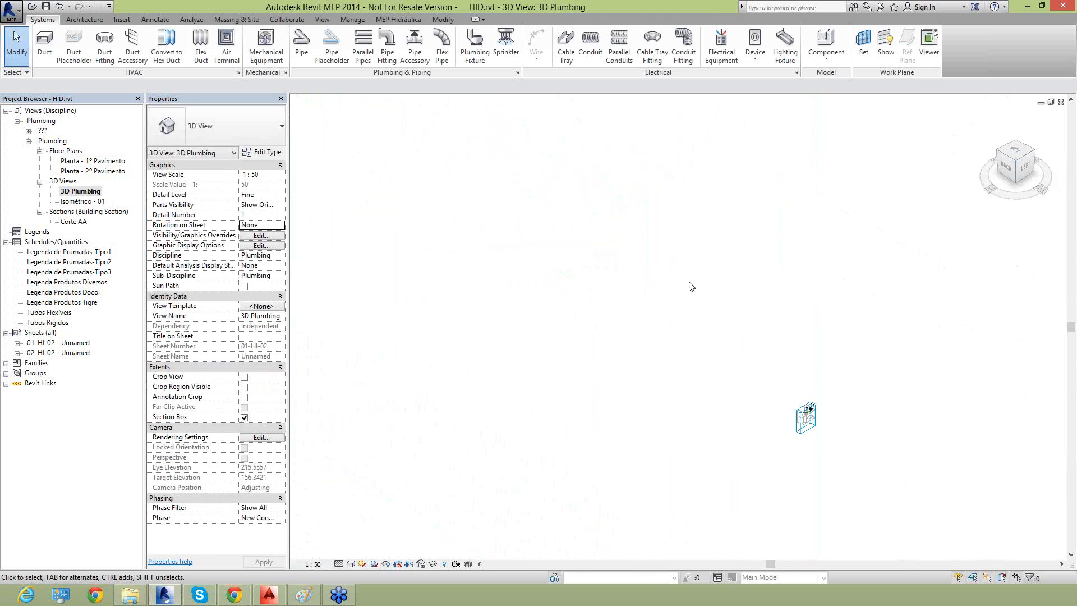
pyautogui.scroll(10, 800, 429)
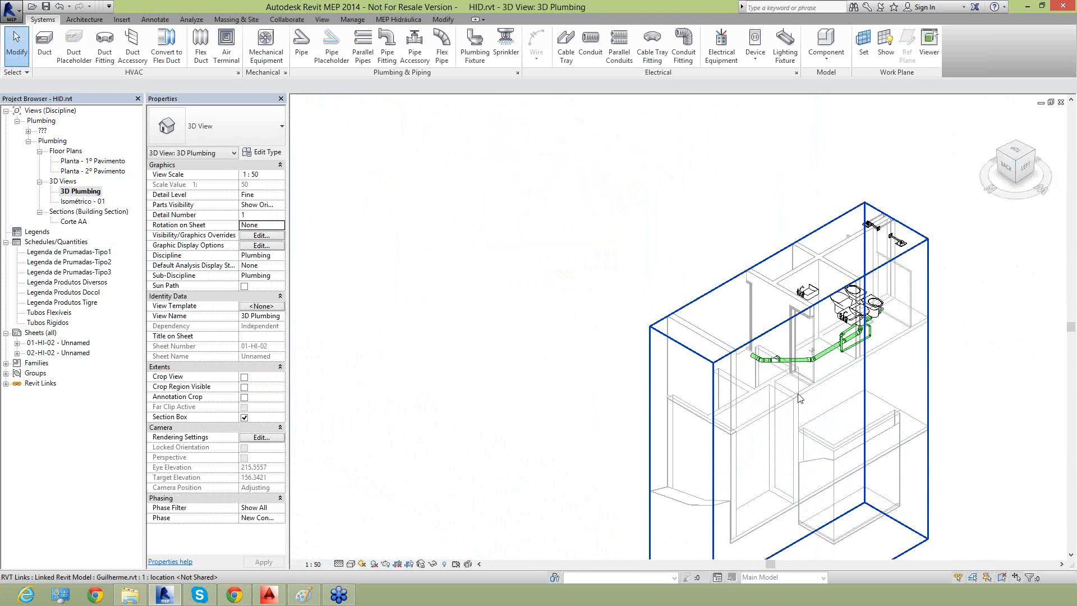
# Extend the 3D view's section box outward to include the sink and toilet on the floor below
pyautogui.scroll(-5, 771, 378)
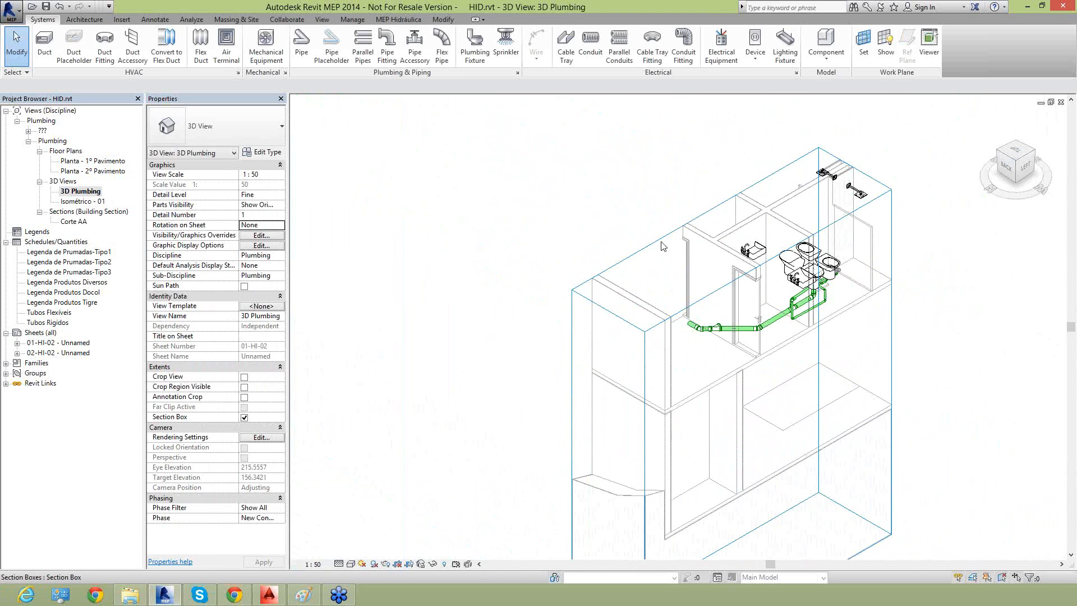
pyautogui.click(675, 281)
pyautogui.moveTo(696, 391); pyautogui.dragTo(642, 406)
pyautogui.scroll(6, 658, 282)
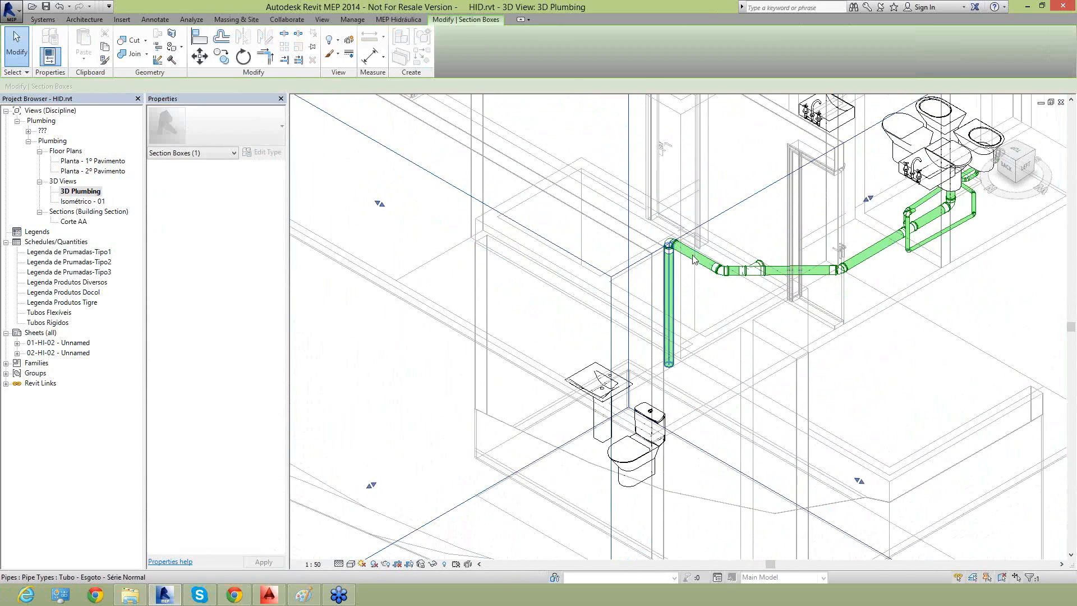
pyautogui.scroll(-4, 658, 282)
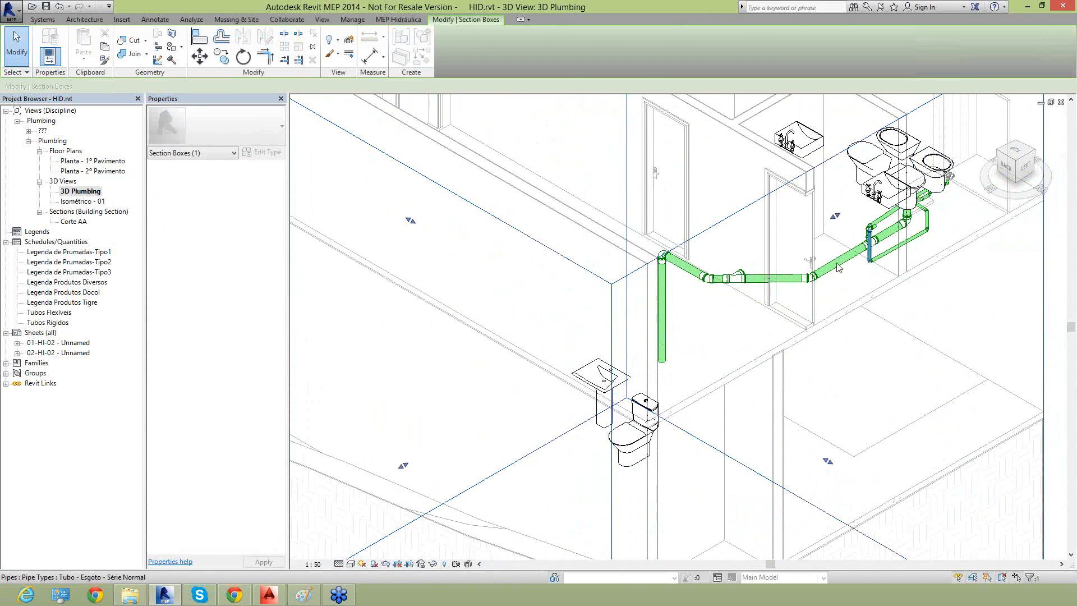
pyautogui.scroll(3, 668, 390)
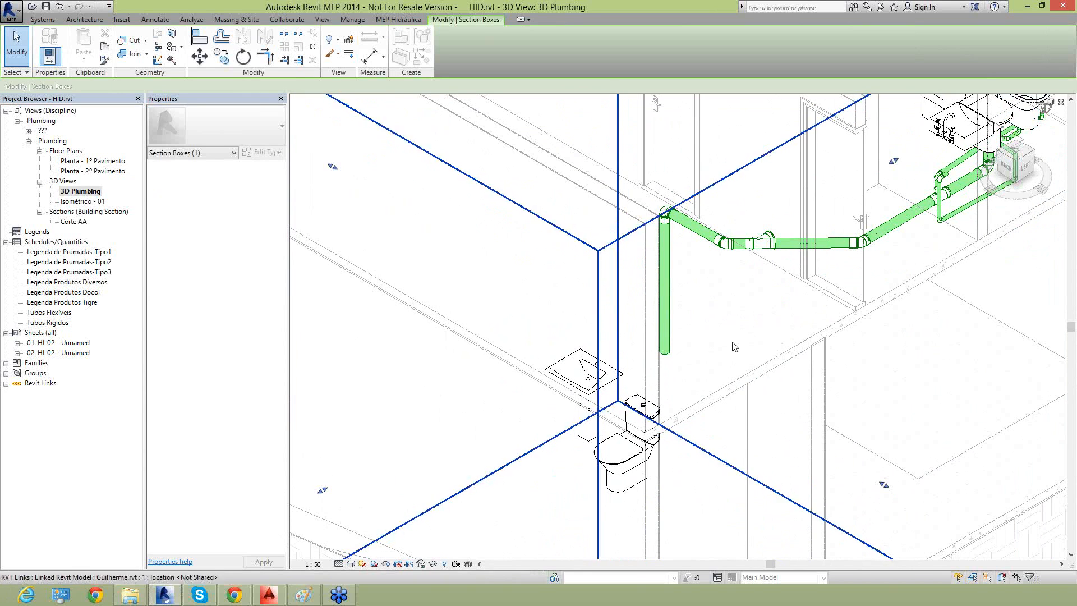
# Set the lower end offset of the vertical drain pipe to -3 m
pyautogui.click(666, 352)
pyautogui.click(651, 351)
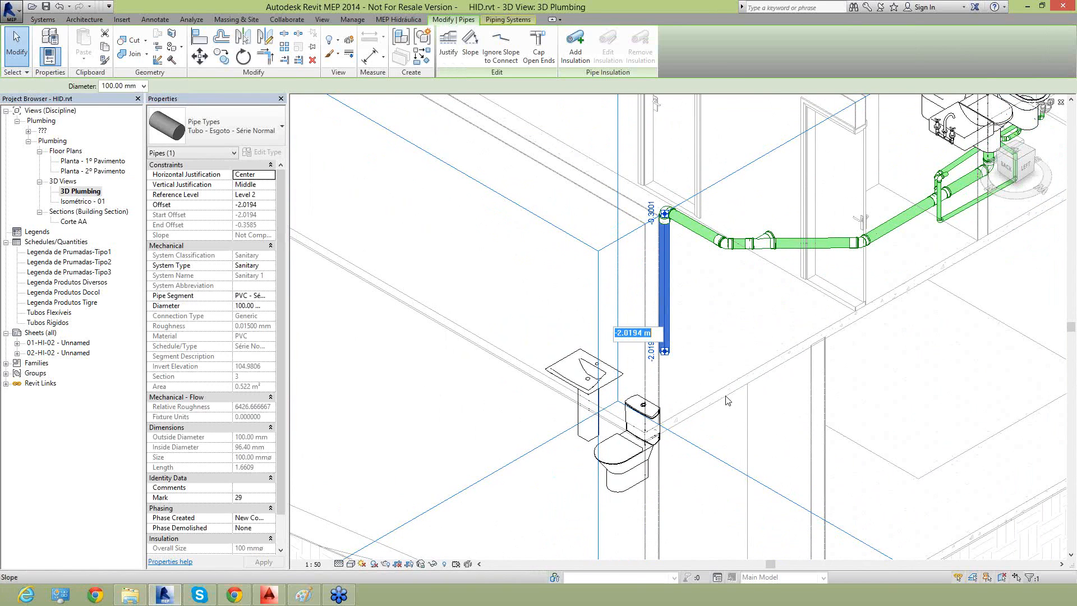
pyautogui.press('BackSpace')
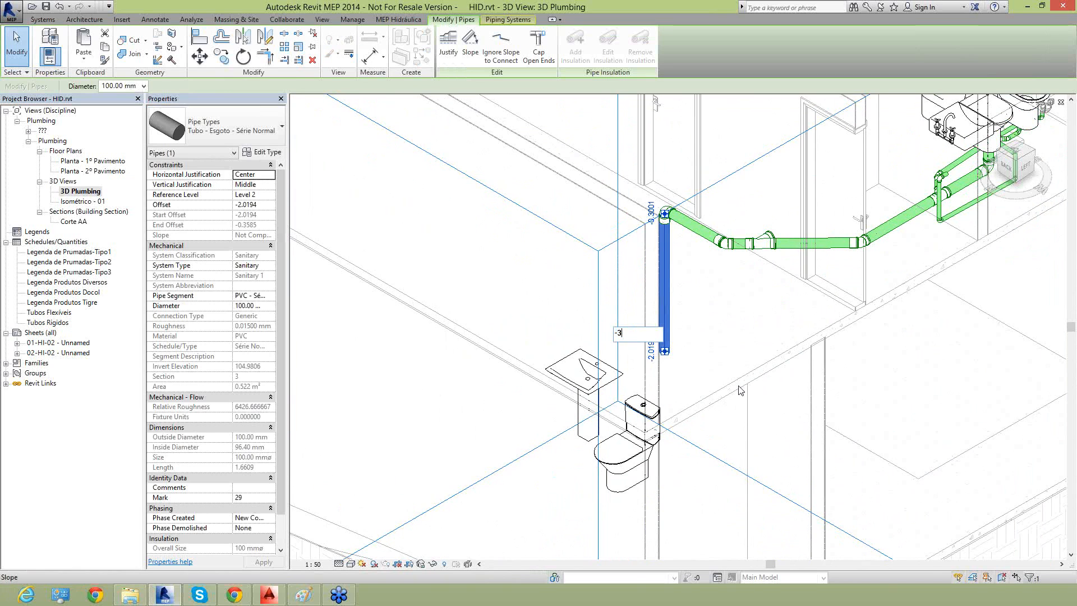
pyautogui.write('-3')
pyautogui.press('Return')
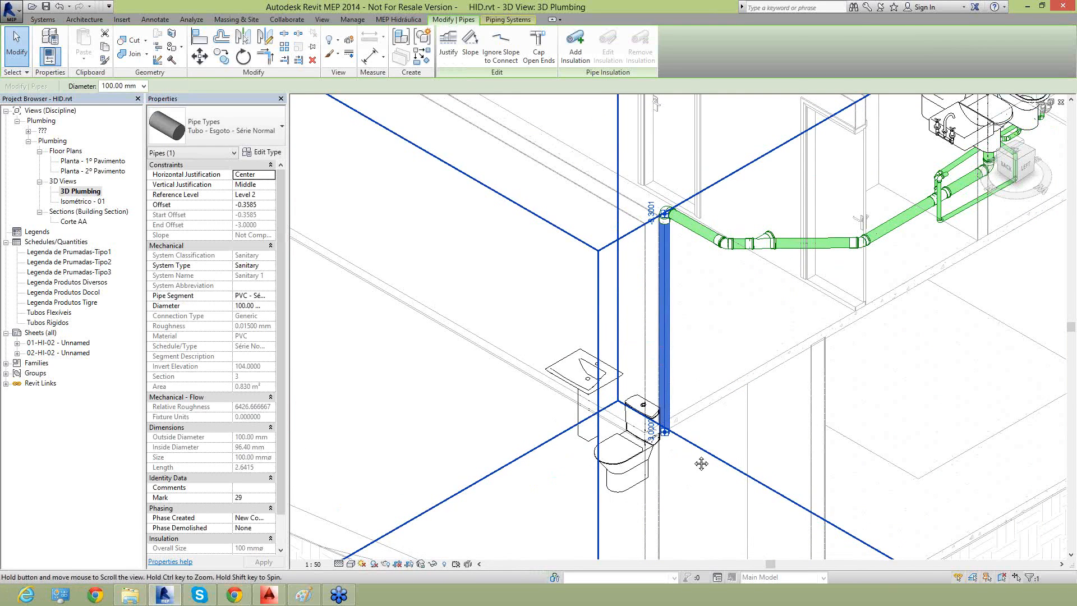
# Set the vertical drain pipe's lower end offset to -4 m and deselect the pipe
pyautogui.moveTo(678, 482); pyautogui.dragTo(682, 419, button='middle')
pyautogui.scroll(1, 681, 416)
pyautogui.click(648, 361)
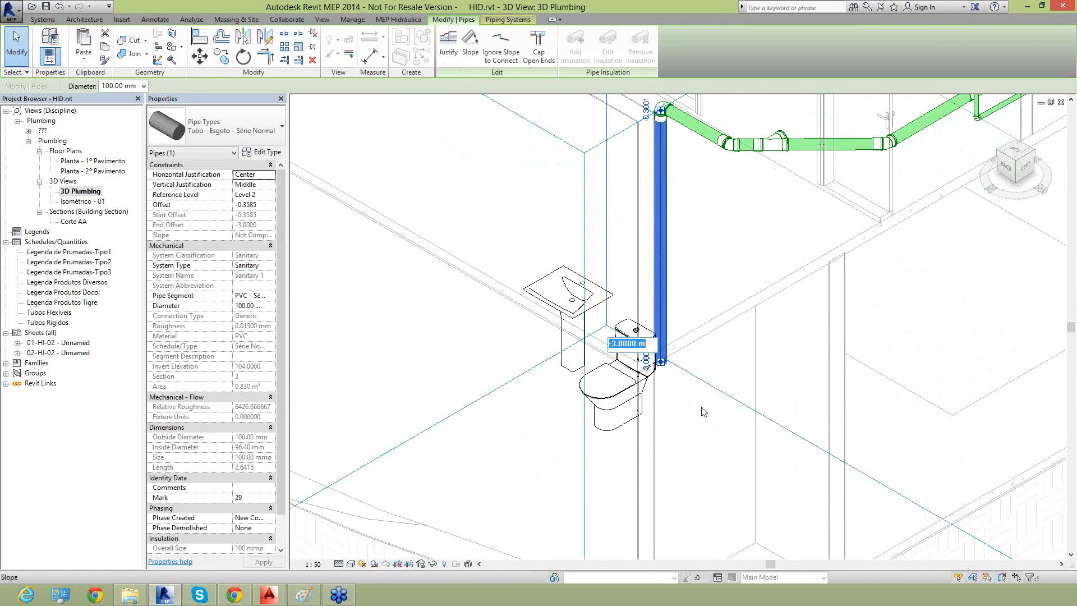
pyautogui.write('-4')
pyautogui.press('Return')
pyautogui.click(782, 256)
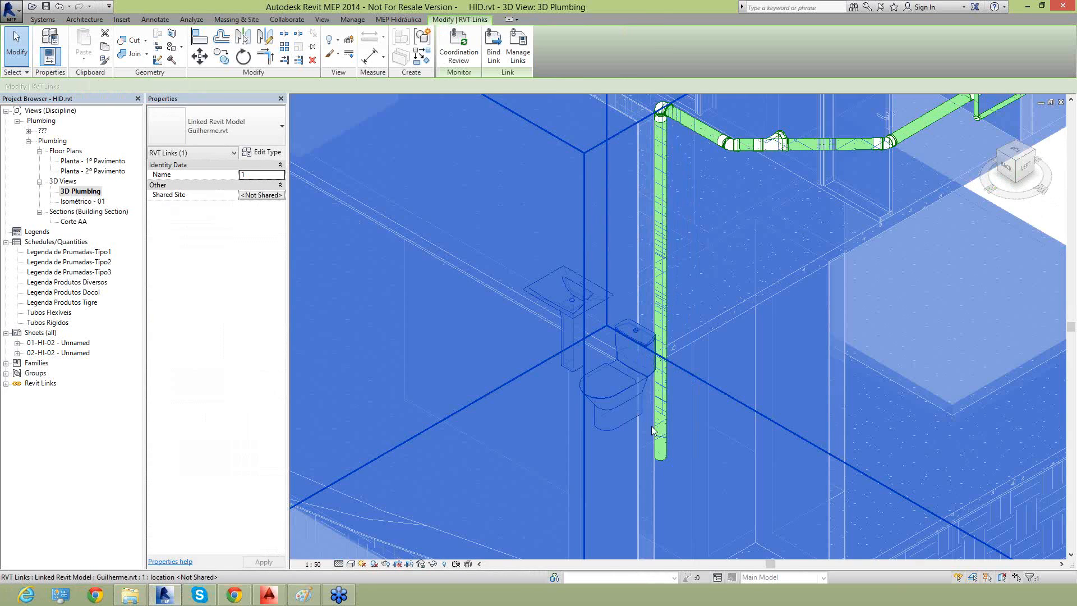
# Orient the 3D view to the top and examine how the drain pipe lines up with the lower-floor sink and toilet
pyautogui.scroll(-6, 645, 335)
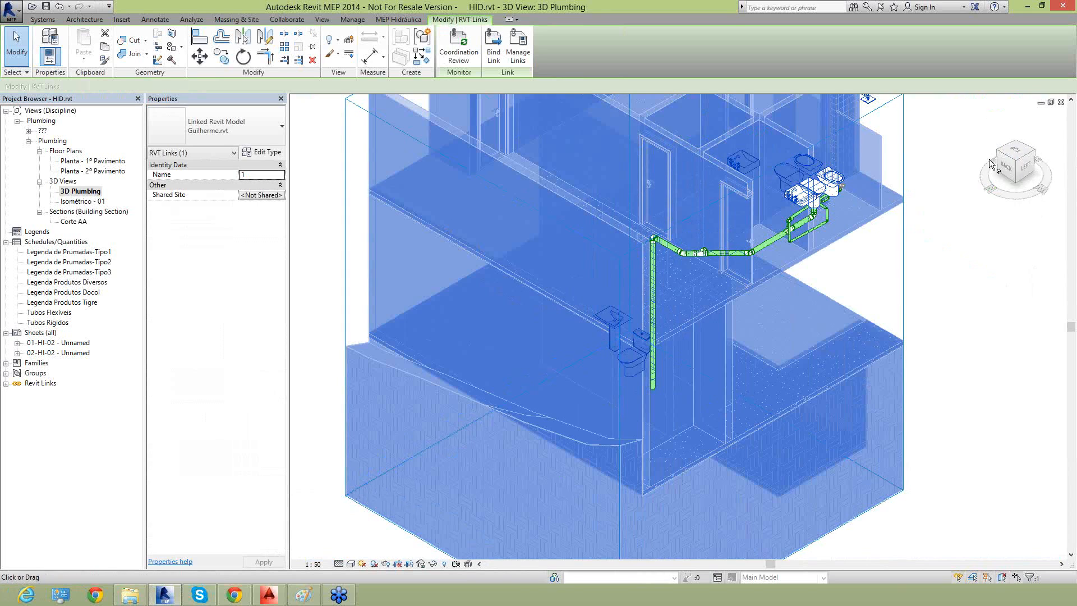
pyautogui.click(1017, 157)
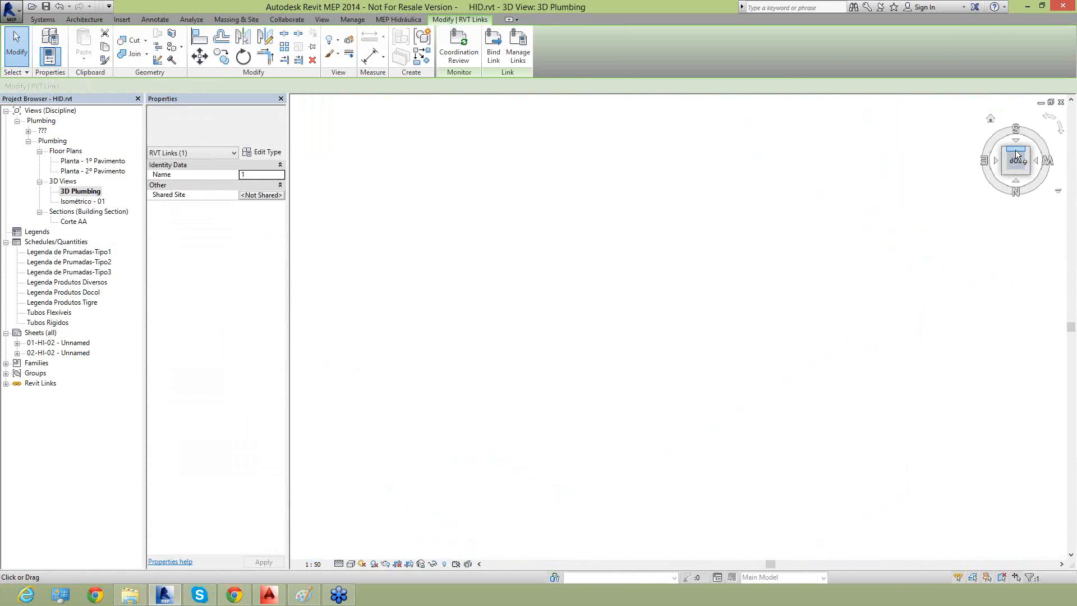
pyautogui.click(873, 298)
pyautogui.scroll(4, 745, 362)
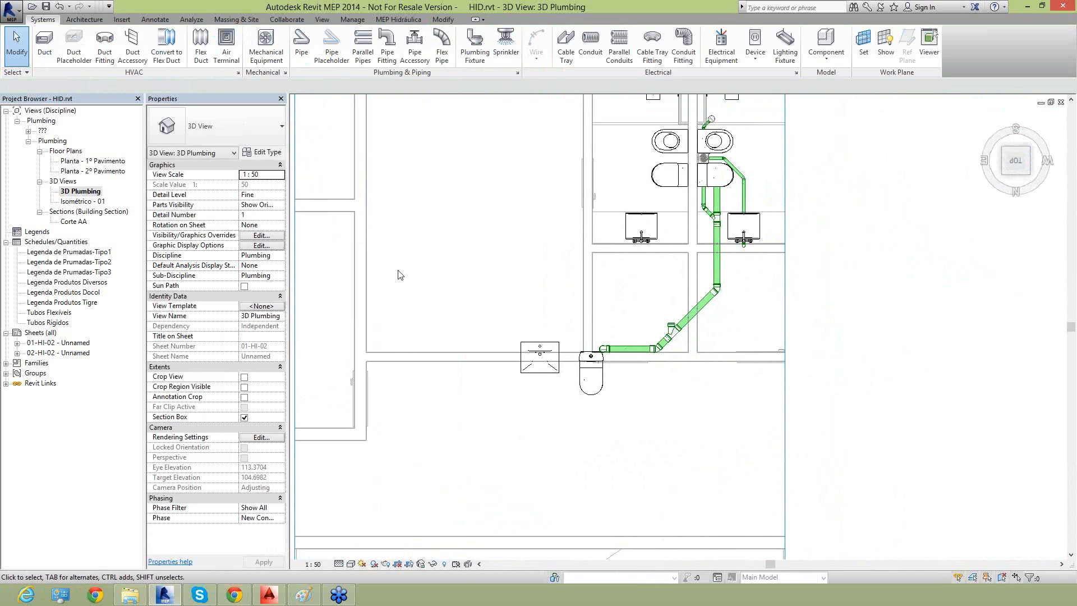
pyautogui.scroll(4, 569, 377)
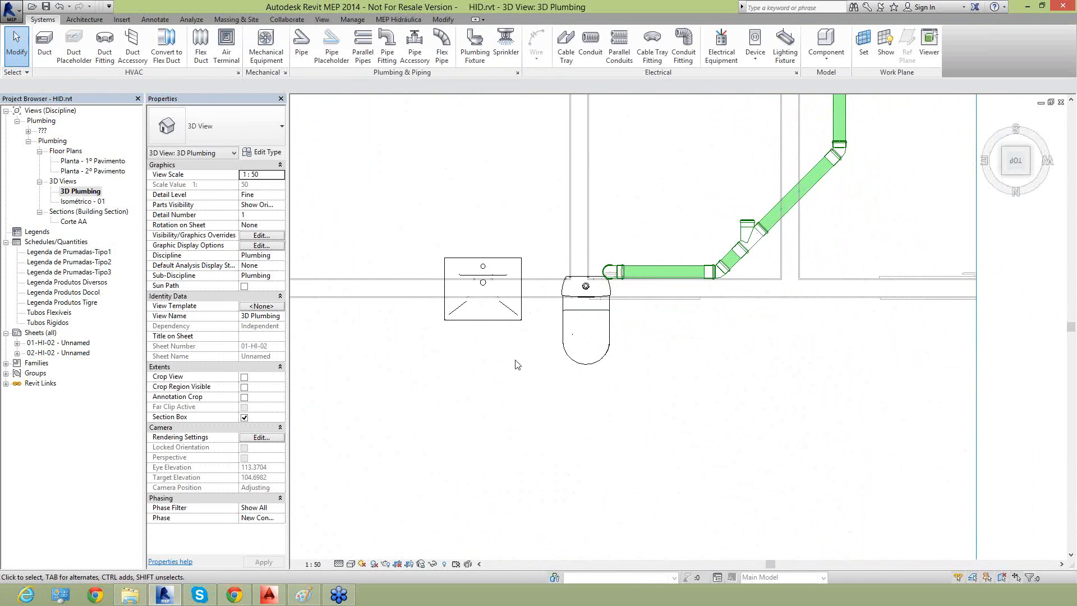
pyautogui.scroll(-3, 514, 387)
pyautogui.moveTo(685, 360); pyautogui.dragTo(633, 419, button='middle')
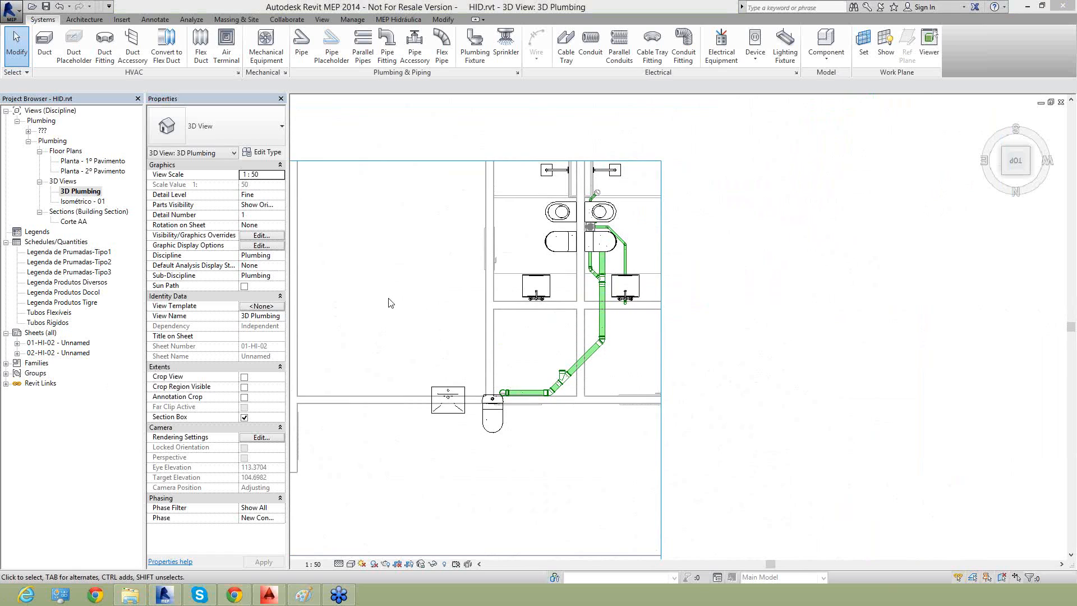
pyautogui.scroll(2, 596, 272)
# Open the Planta - 2º Pavimento floor plan at the washbasin in the bathroom with the drainage piping
pyautogui.doubleClick(92, 171)
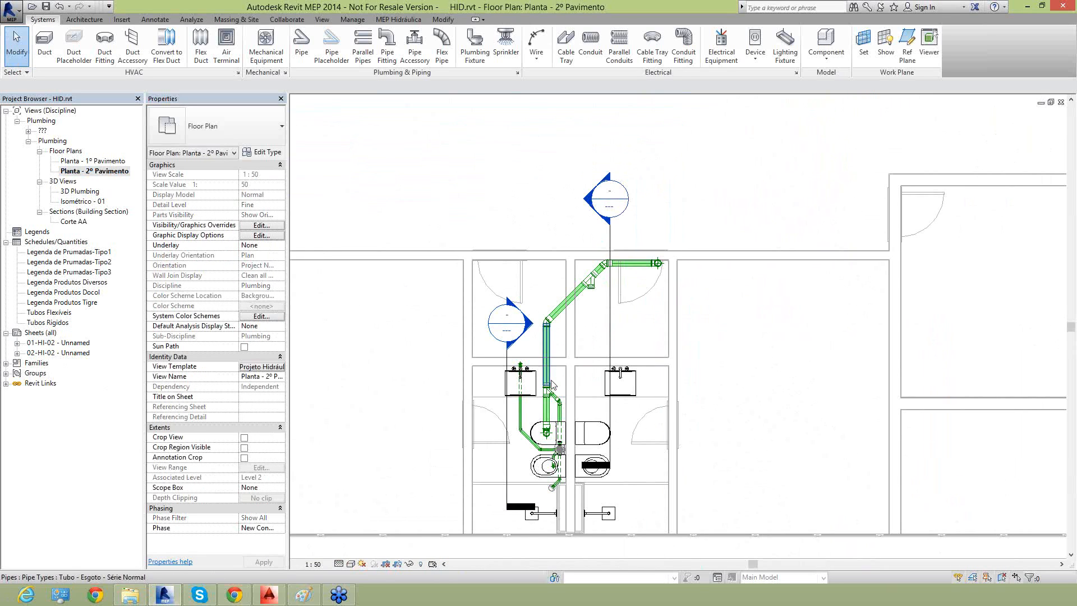
pyautogui.scroll(2, 546, 364)
pyautogui.scroll(2, 546, 365)
pyautogui.moveTo(582, 442); pyautogui.dragTo(571, 593, button='middle')
pyautogui.scroll(3, 557, 369)
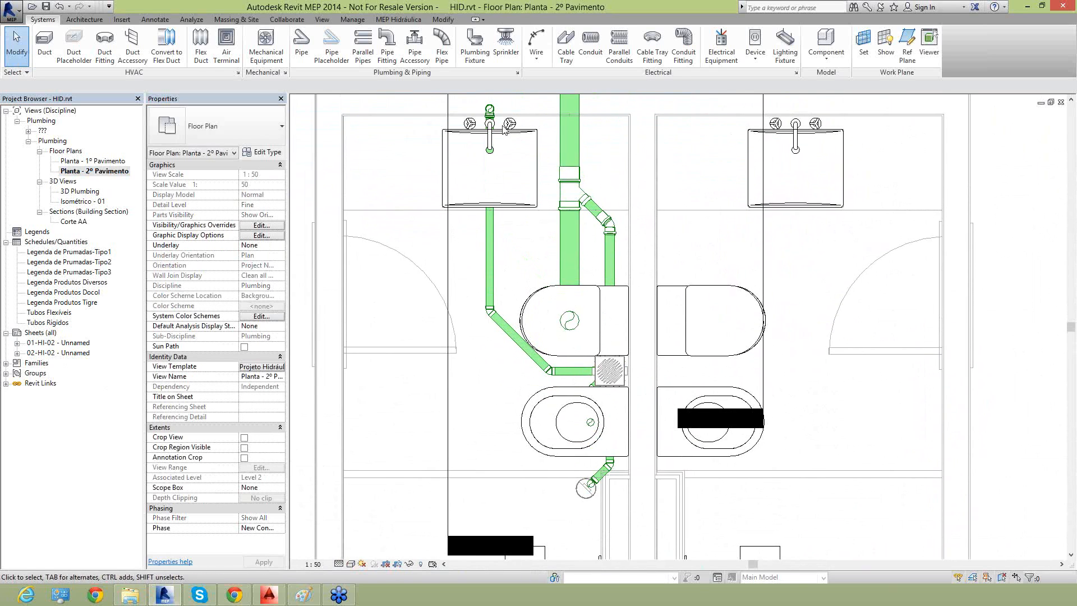
pyautogui.scroll(-1, 476, 237)
pyautogui.moveTo(475, 236); pyautogui.dragTo(470, 279, button='middle')
pyautogui.scroll(1, 508, 167)
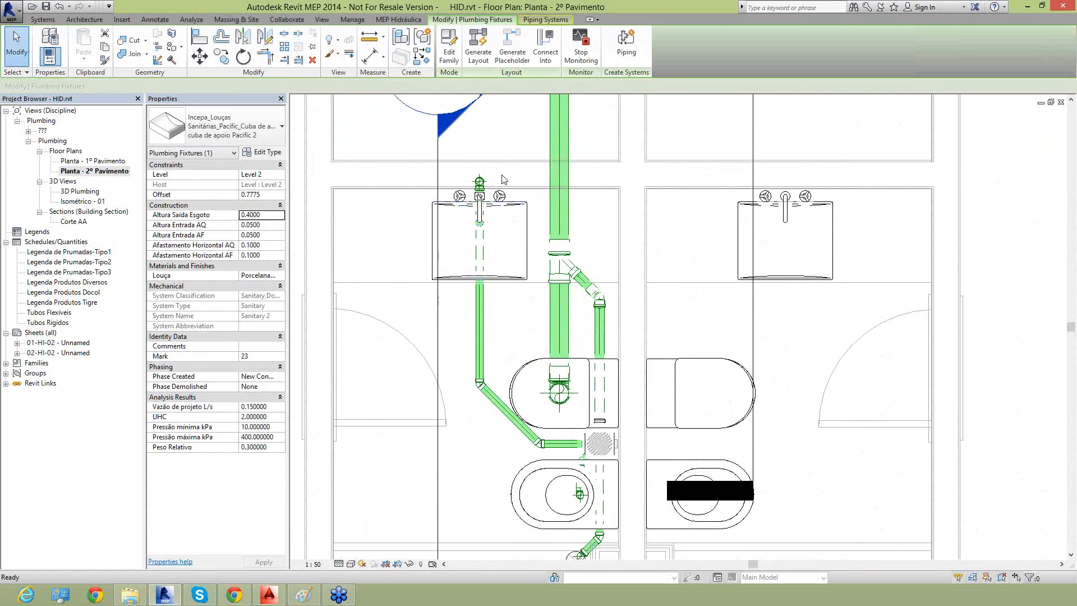
# Start a pipe at the washbasin's cold-water connector with type Tubo Marrom - Água Fria - Soldável, 20 mm diameter and slope off
pyautogui.click(494, 162)
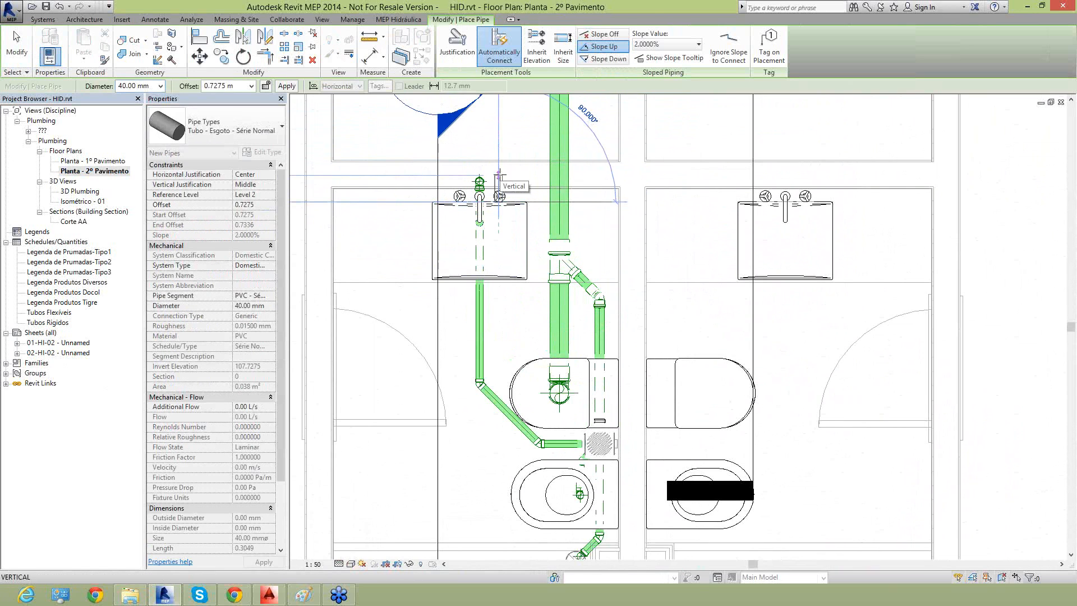
pyautogui.click(249, 144)
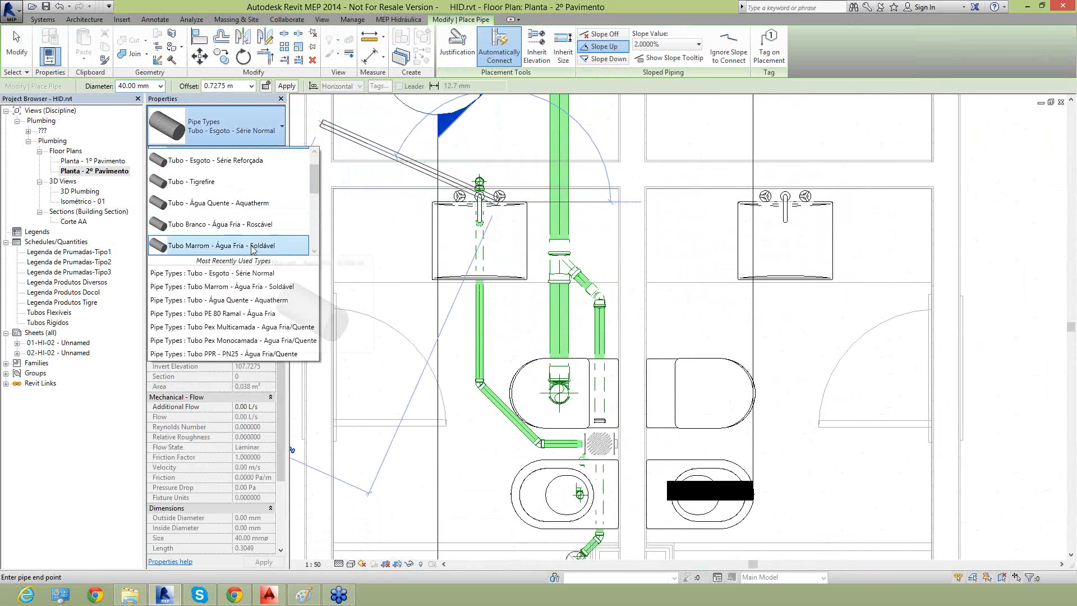
pyautogui.click(252, 246)
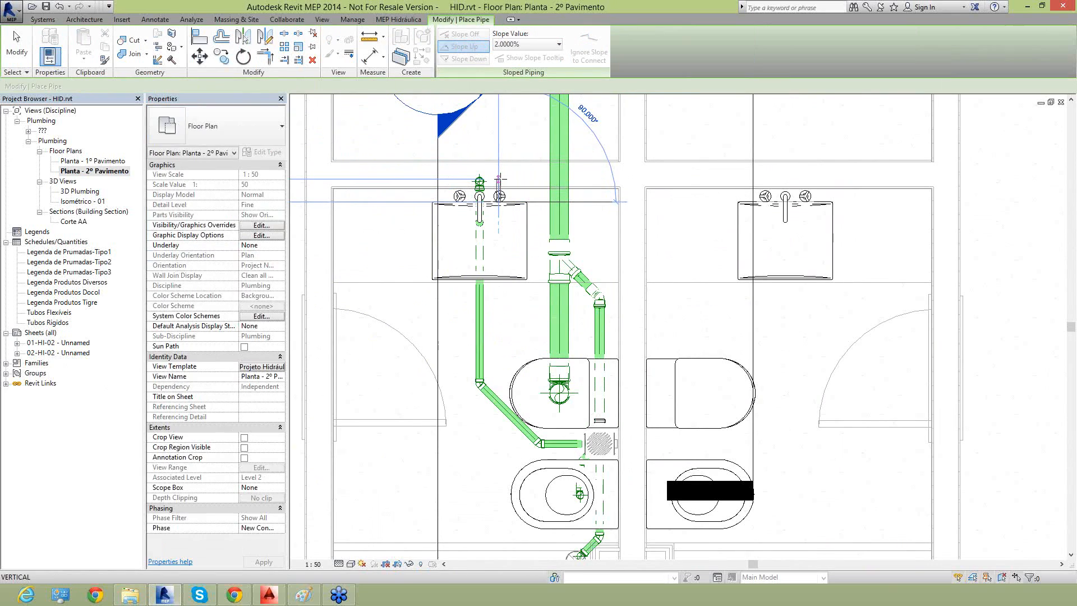
pyautogui.click(161, 86)
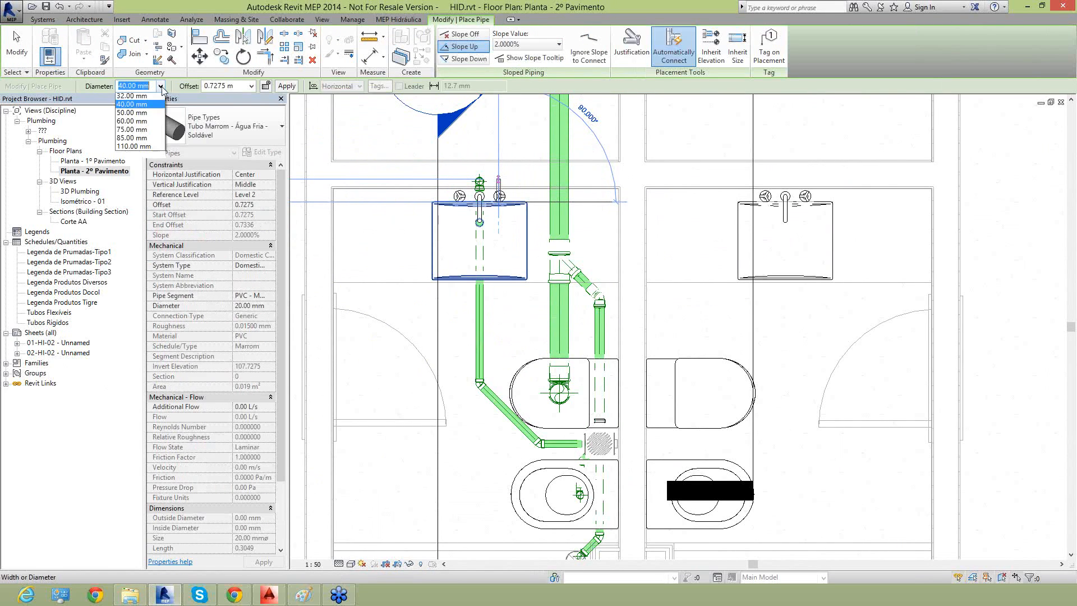
pyautogui.click(148, 98)
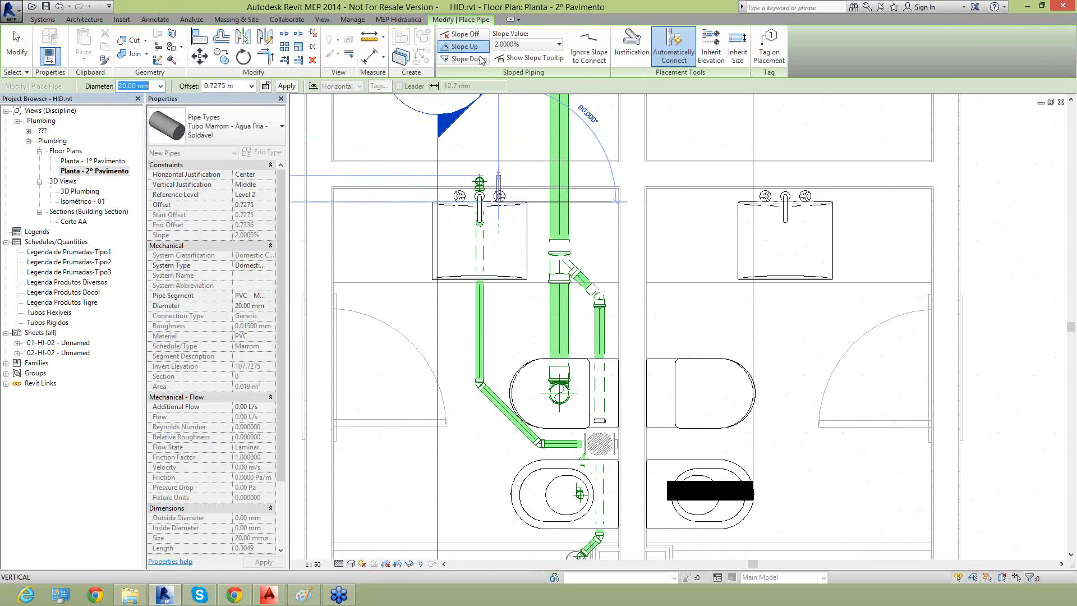
pyautogui.click(459, 34)
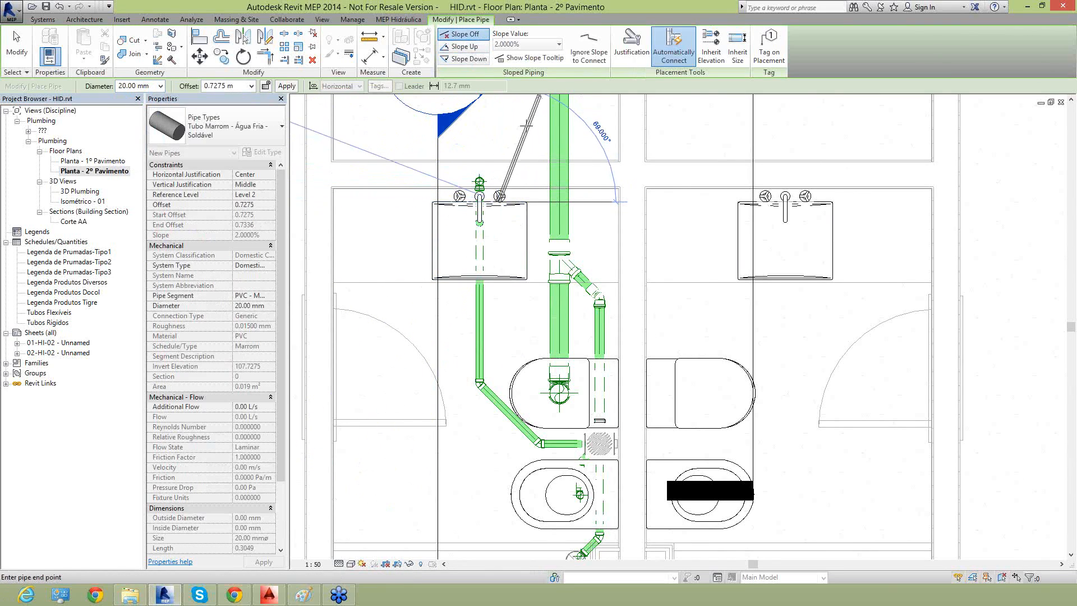
# Route the cold-water pipe from the washbasin to the wall between the bathrooms and along it past the showers, ending in a short side branch
pyautogui.click(498, 181)
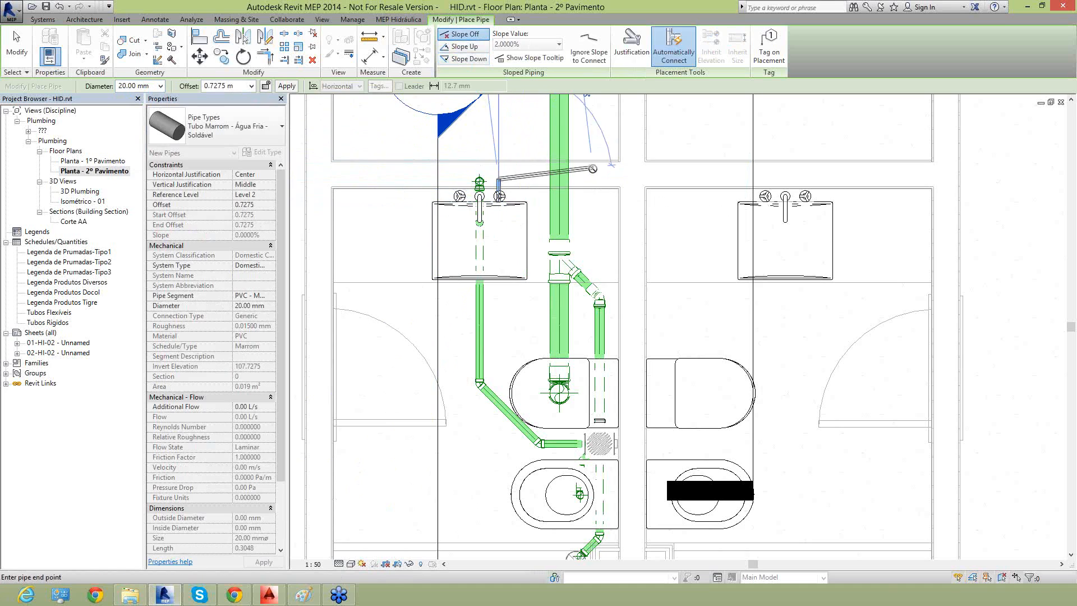
pyautogui.click(630, 180)
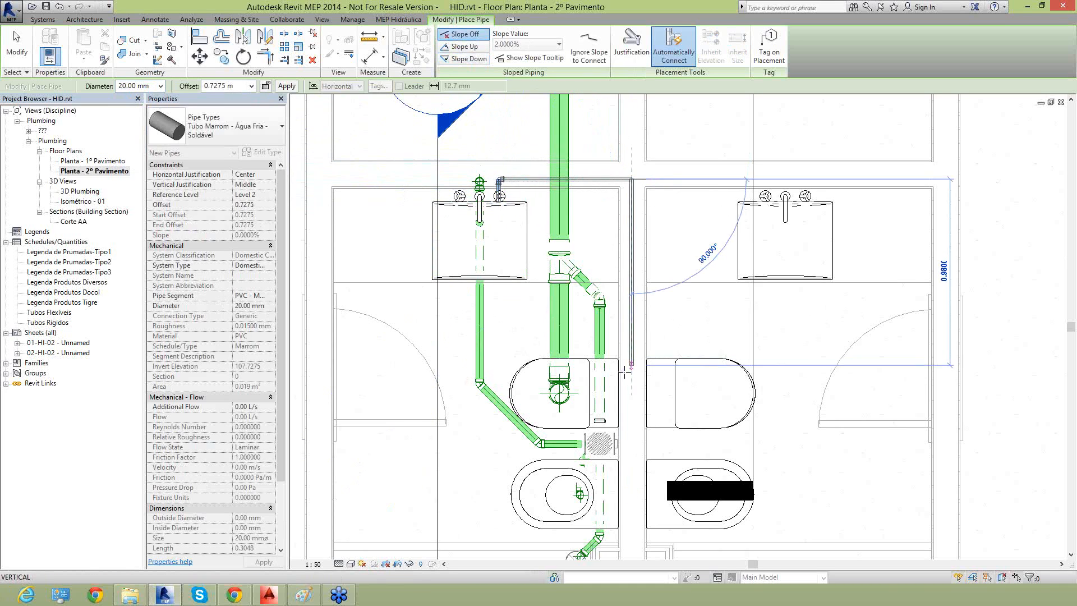
pyautogui.moveTo(632, 425); pyautogui.dragTo(621, 244, button='middle')
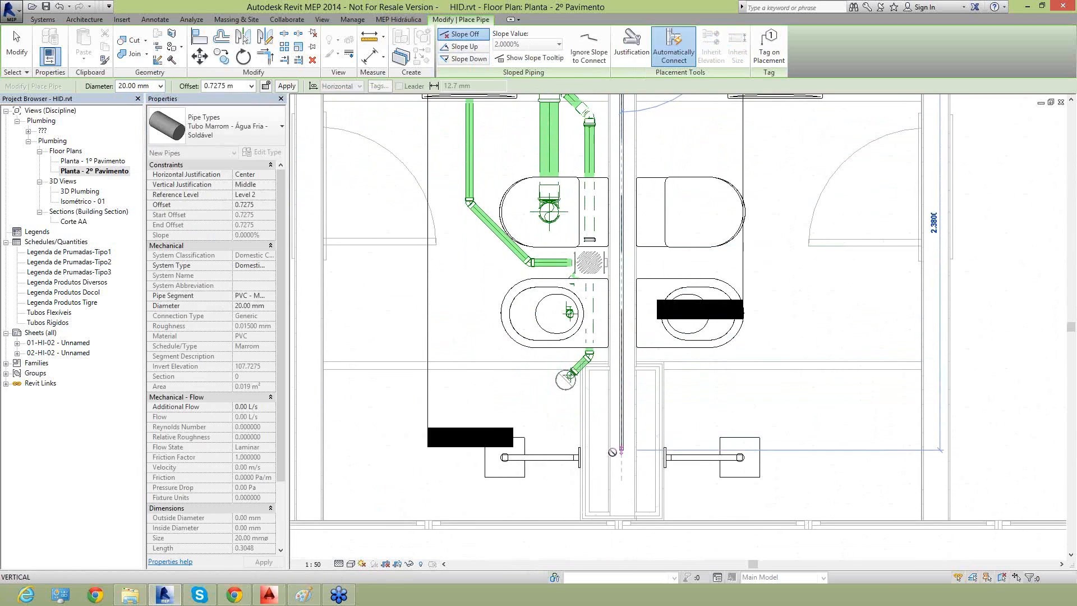
pyautogui.click(618, 484)
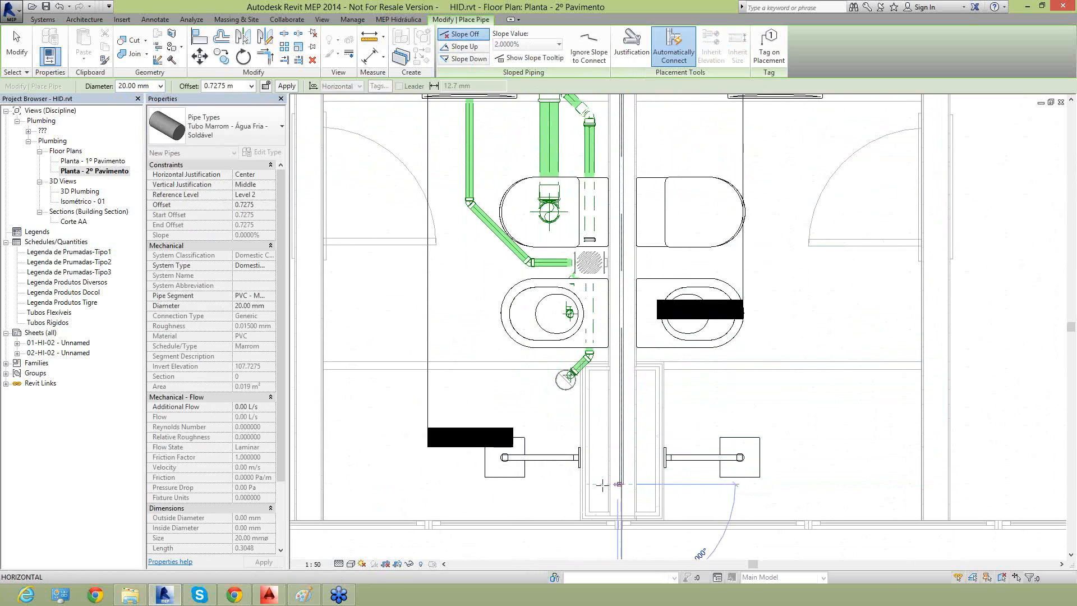
pyautogui.press('Escape')
pyautogui.press('Escape')
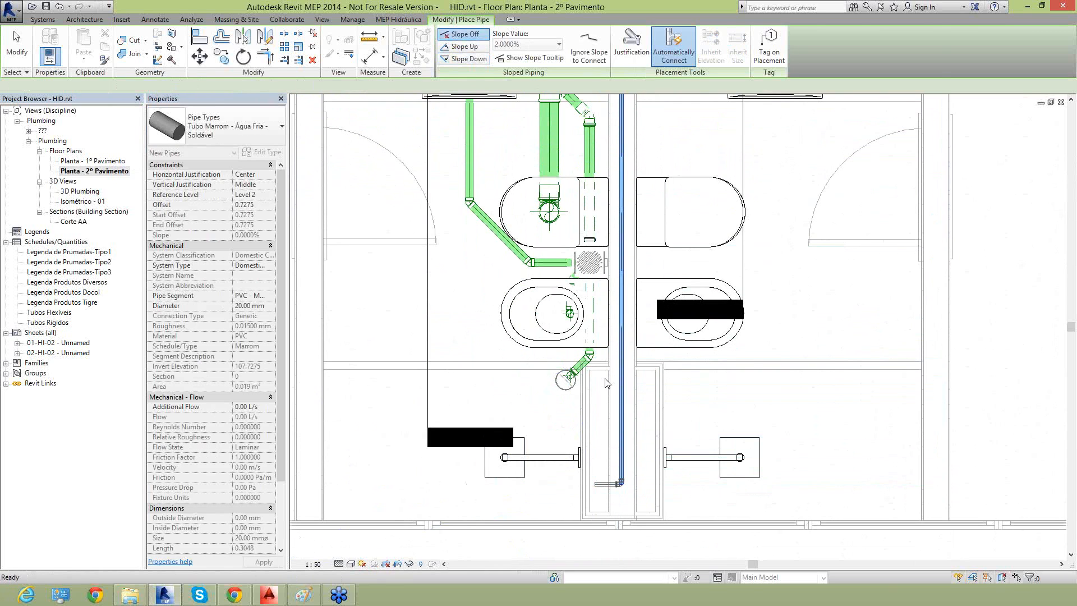
# Start a pipe at the cold-water connector of the bidet in the bathroom with the drainage piping
pyautogui.moveTo(632, 354); pyautogui.dragTo(638, 431, button='middle')
pyautogui.scroll(-2, 359, 375)
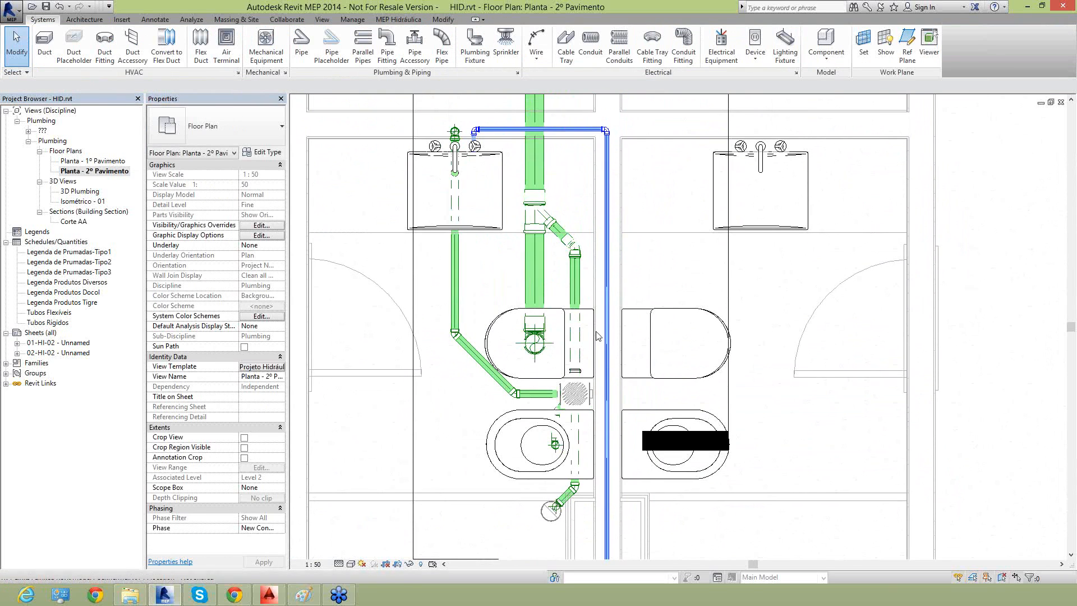
pyautogui.scroll(2, 449, 128)
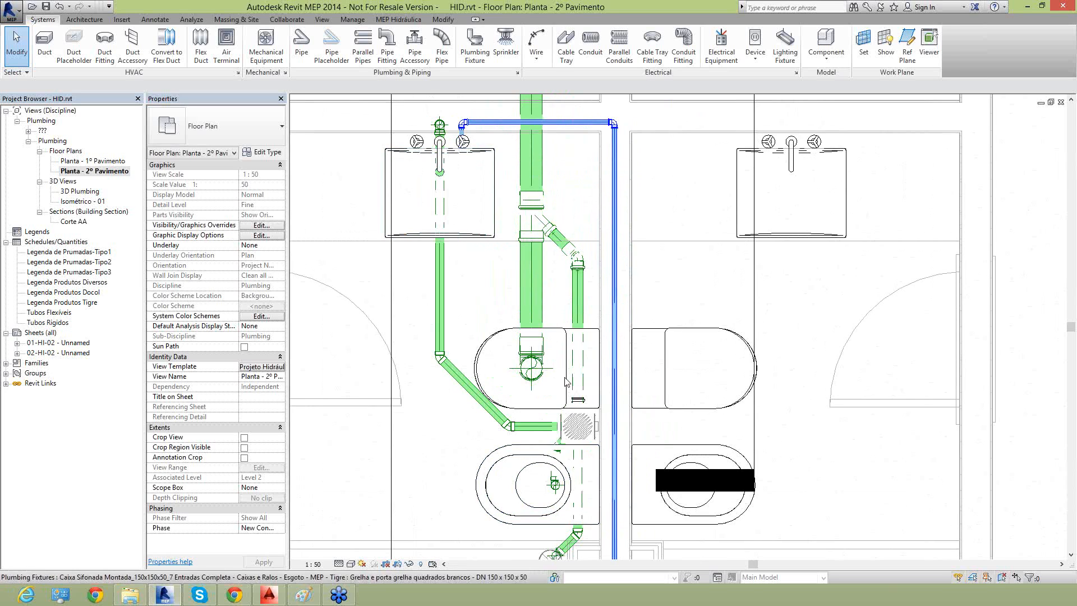
pyautogui.scroll(-2, 550, 354)
pyautogui.moveTo(551, 355); pyautogui.dragTo(549, 287, button='middle')
pyautogui.scroll(3, 628, 393)
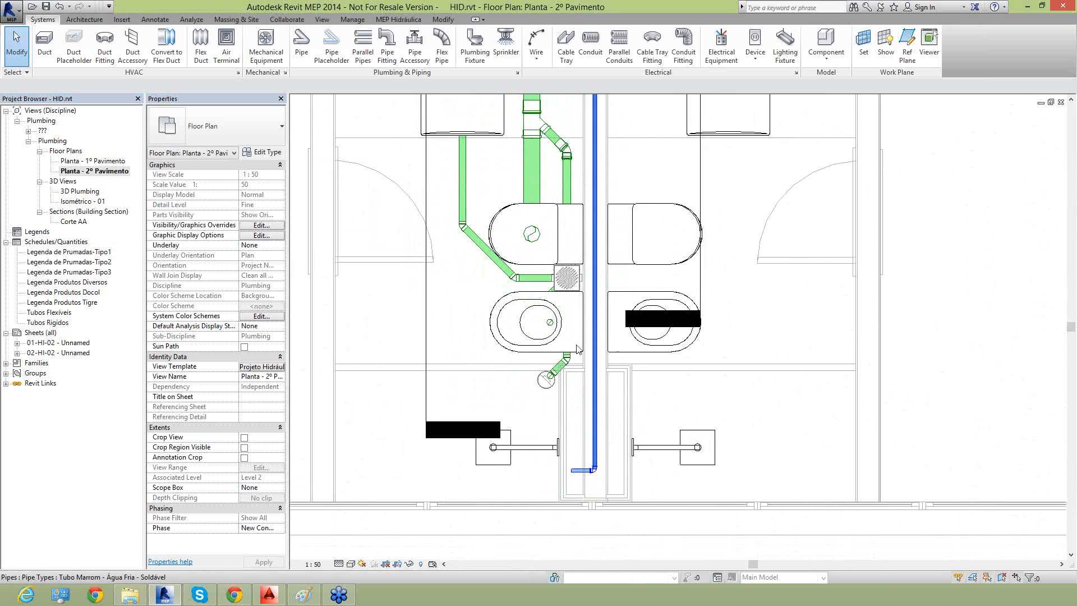
pyautogui.click(516, 338)
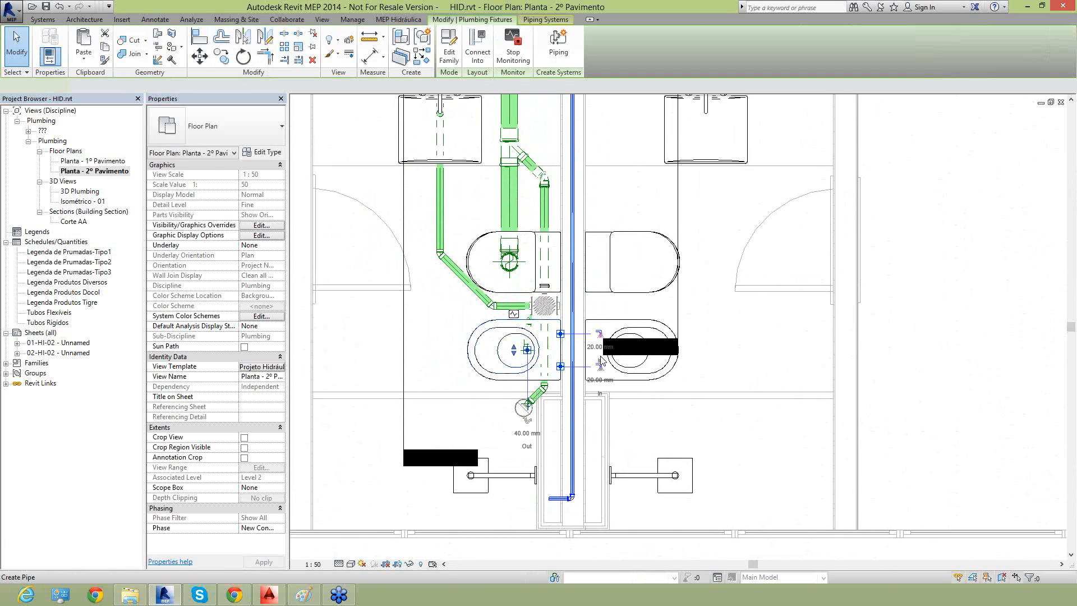
pyautogui.scroll(2, 602, 359)
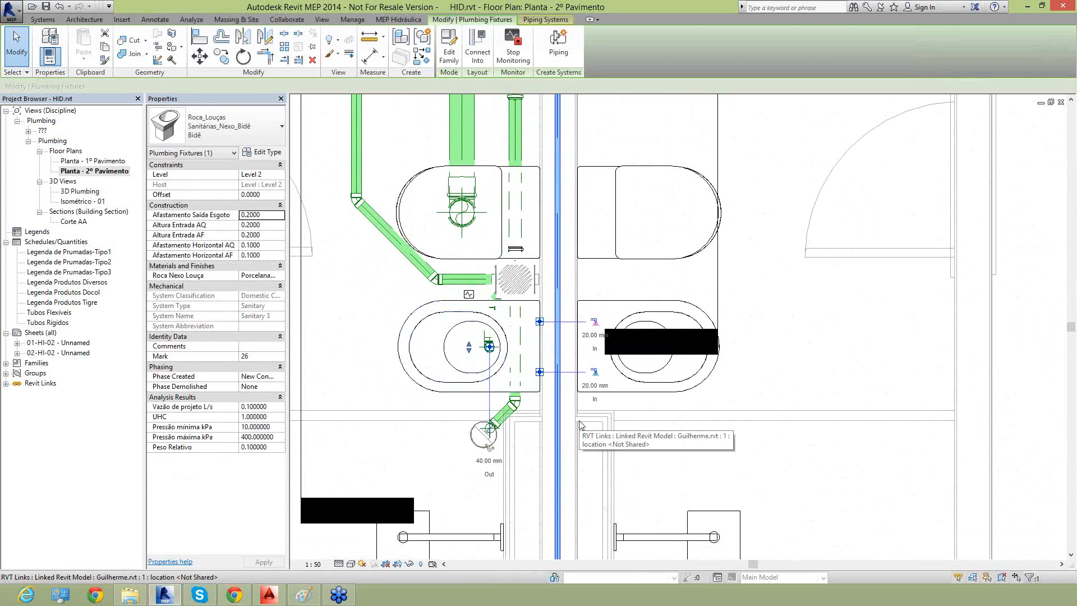
pyautogui.scroll(1, 581, 425)
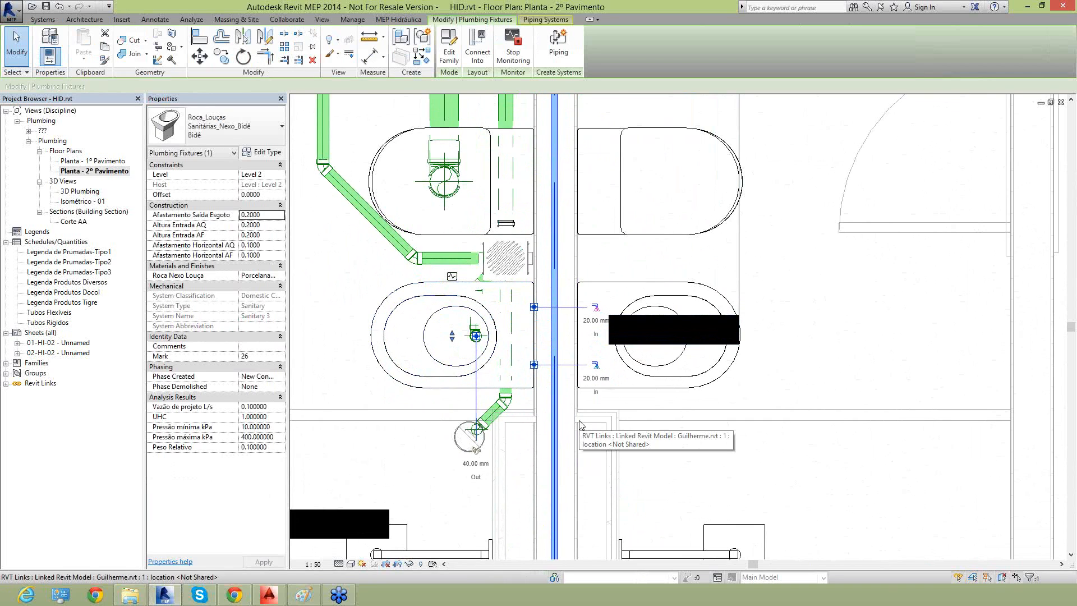
pyautogui.click(596, 367)
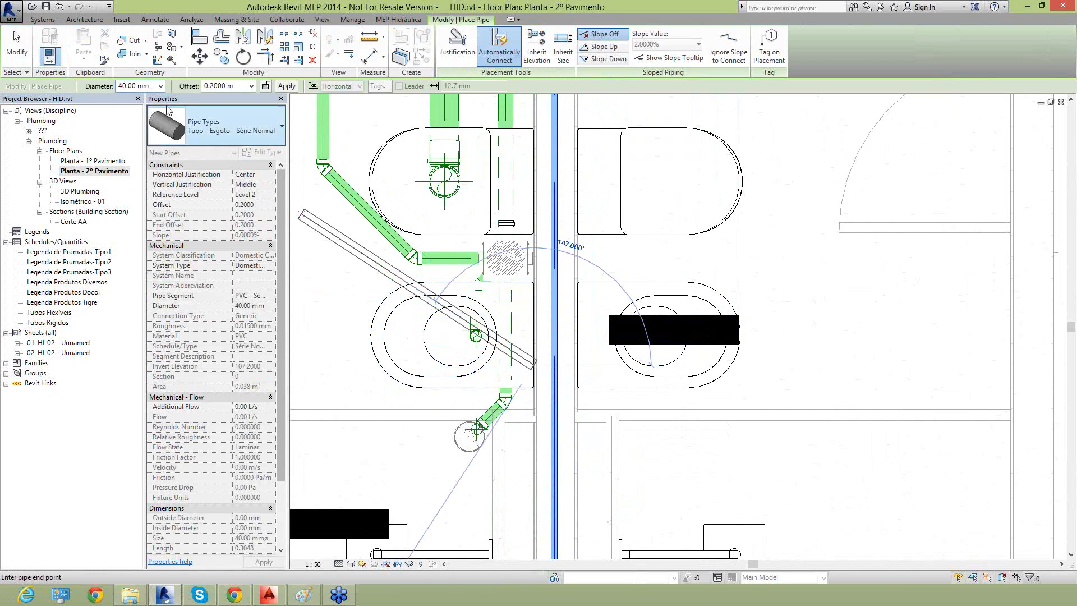
# Set the bidet's pipe to type Tubo Marrom - Água Fria - Soldável with a 20 mm diameter
pyautogui.click(160, 86)
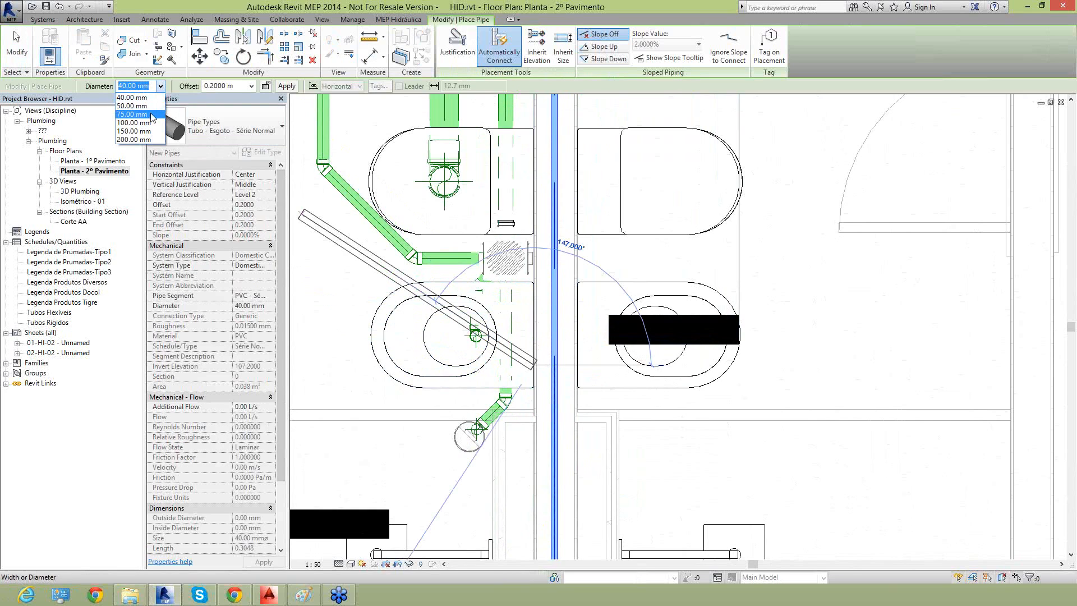
pyautogui.click(205, 131)
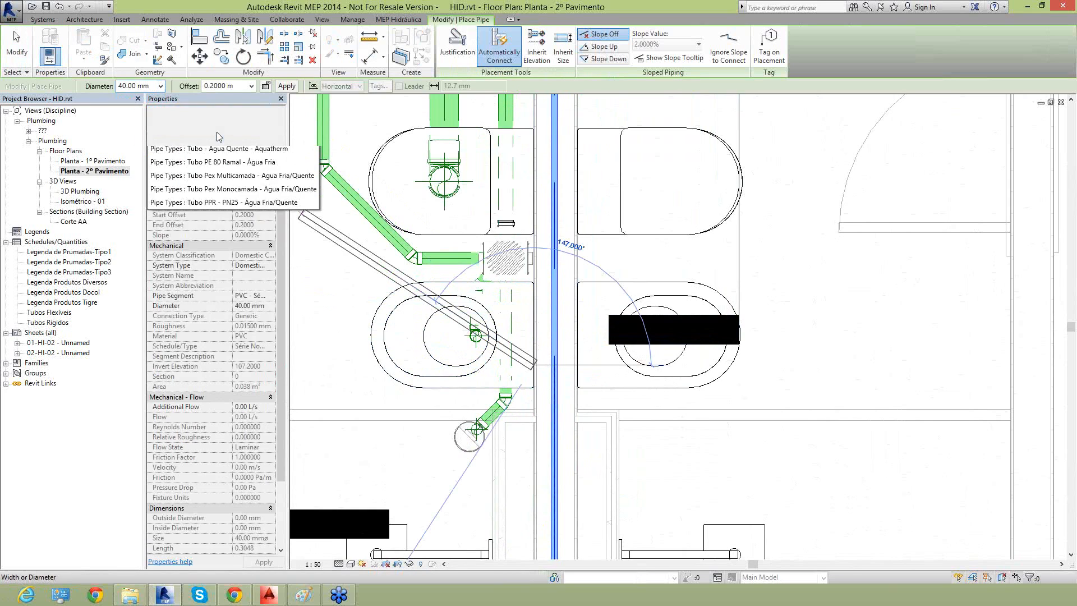
pyautogui.scroll(1, 205, 191)
pyautogui.scroll(-2, 205, 196)
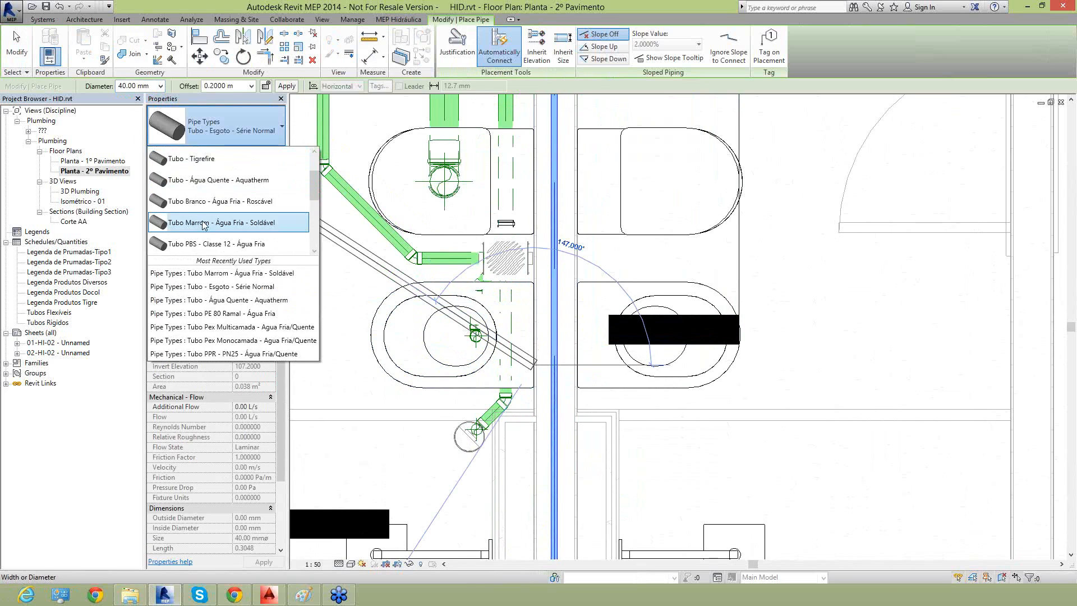
pyautogui.click(205, 223)
pyautogui.click(160, 86)
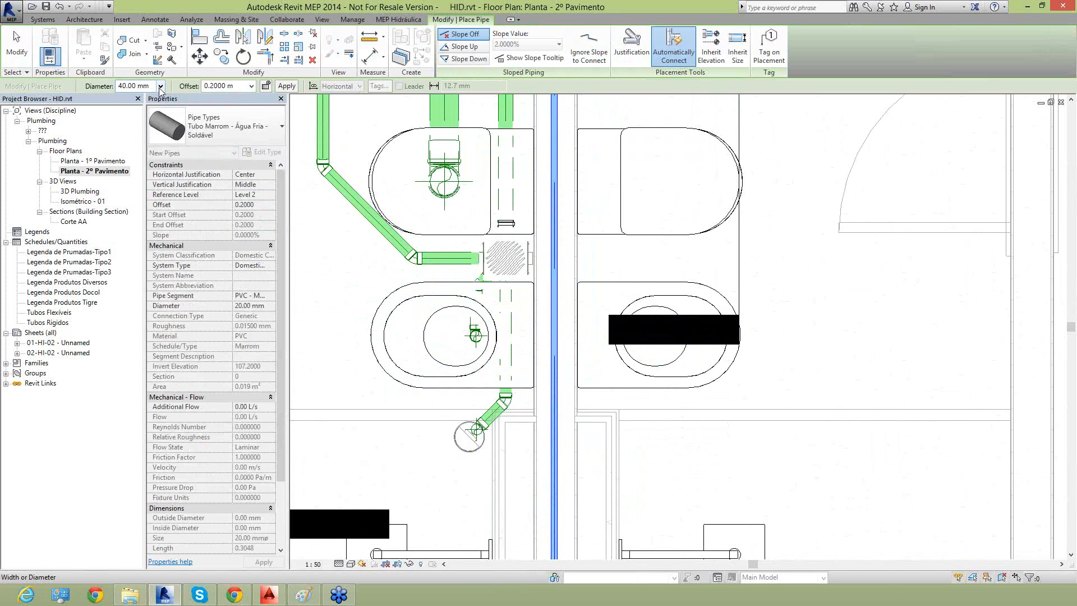
pyautogui.click(144, 99)
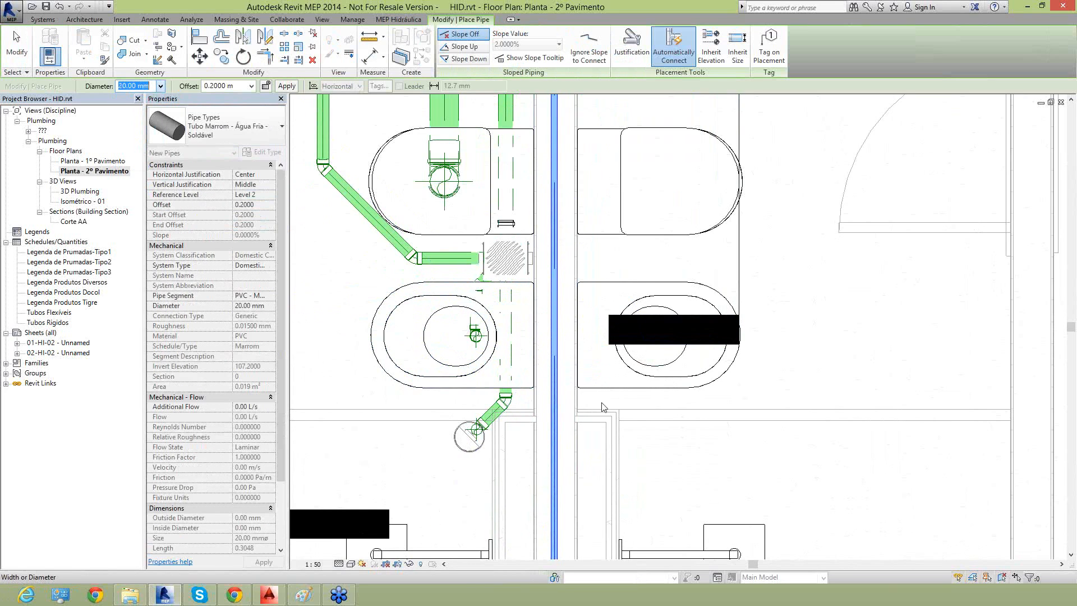
# Connect the bidet's cold-water pipe to the main pipe running inside the wall between the bathrooms
pyautogui.click(554, 365)
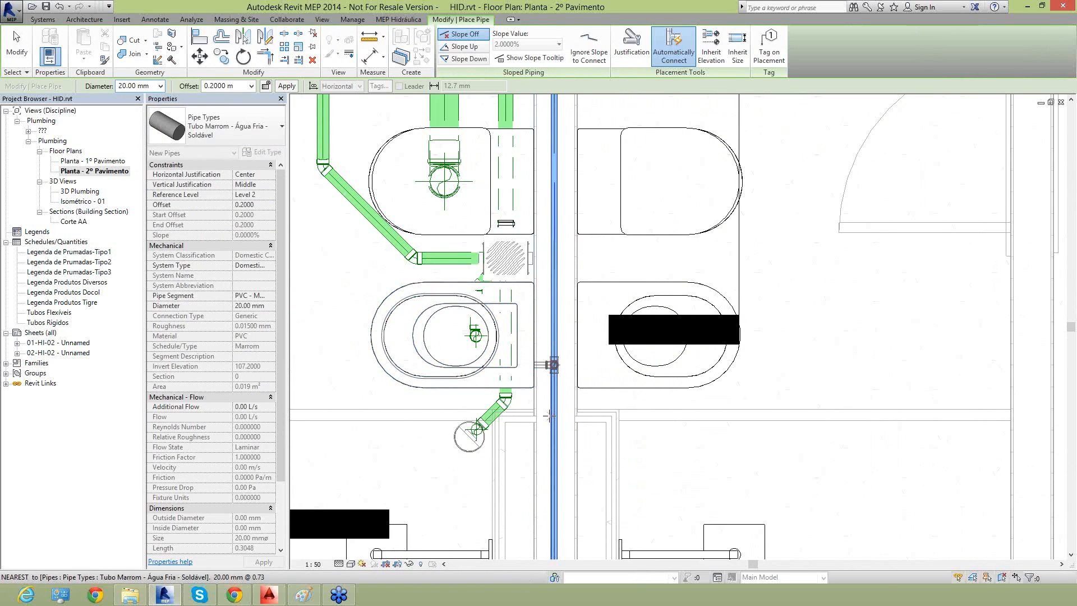
pyautogui.press('Escape')
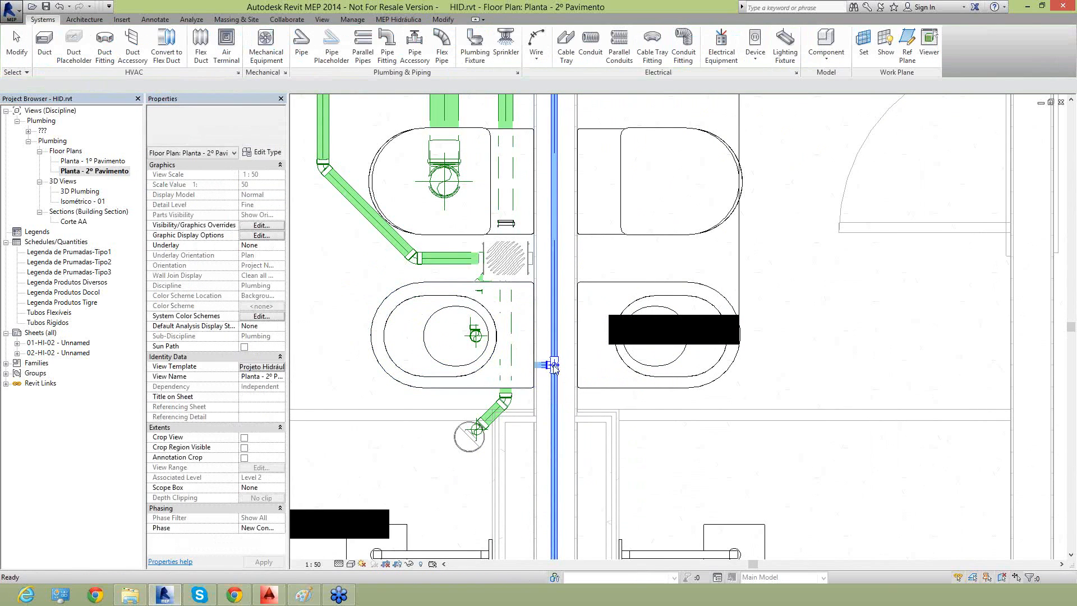
pyautogui.scroll(5, 554, 370)
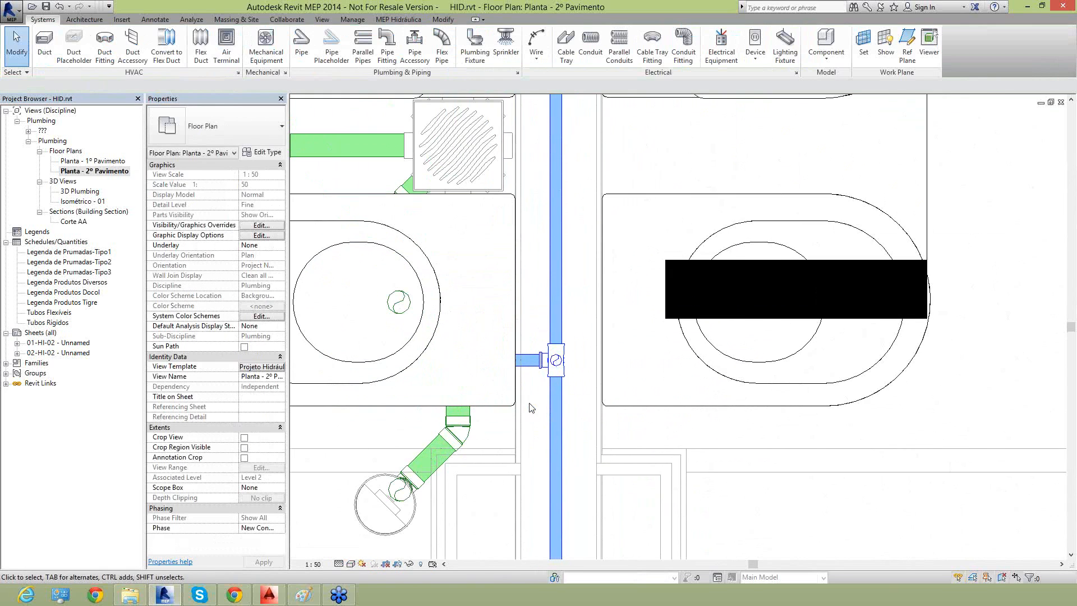
pyautogui.scroll(1, 561, 345)
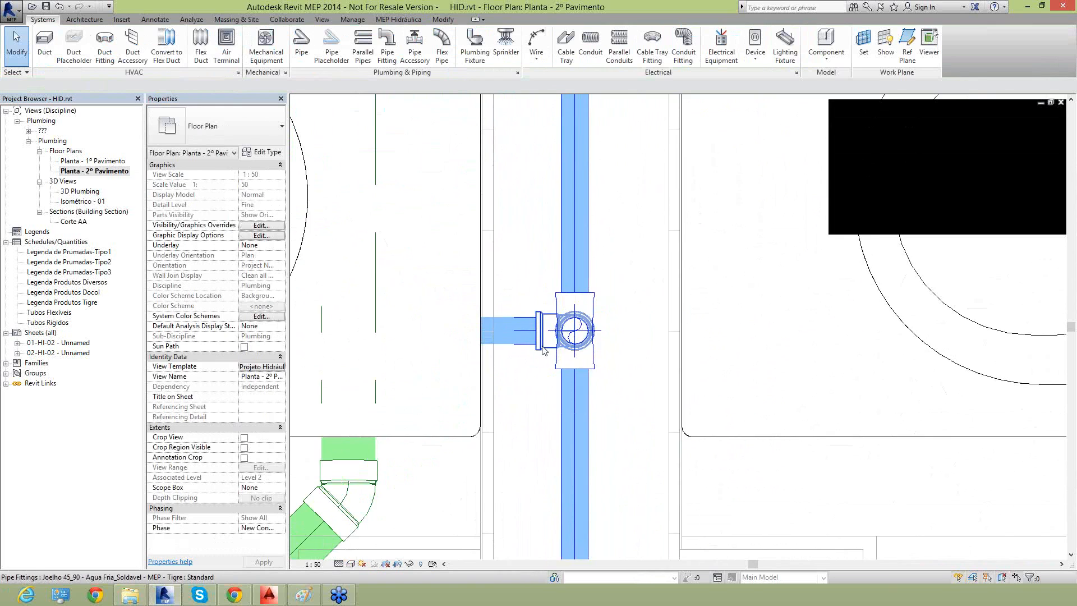
pyautogui.scroll(-5, 543, 351)
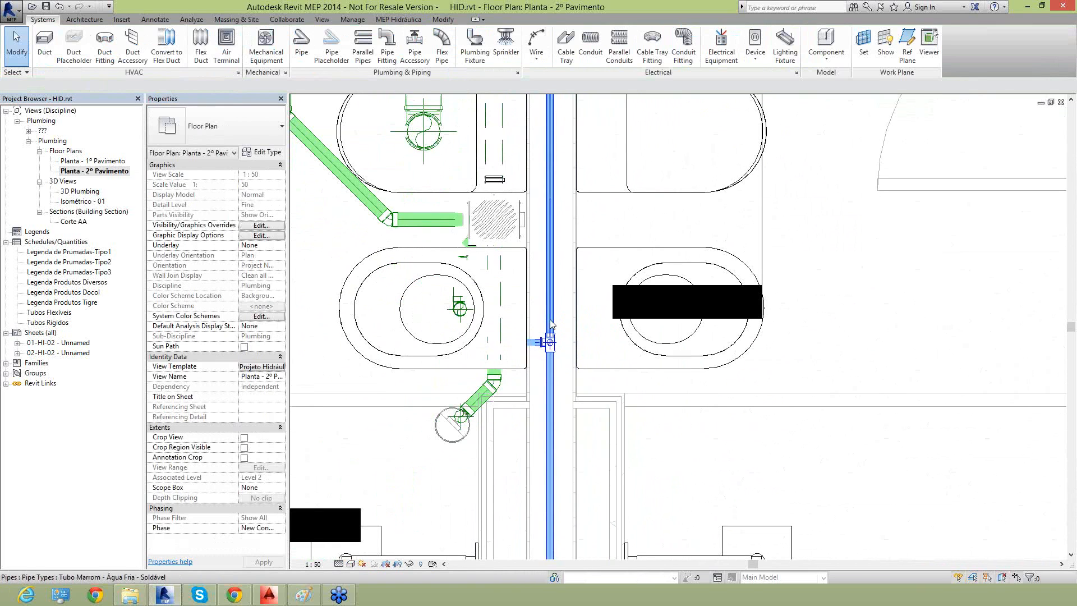
# Nudge the main cold-water pipe inside the dividing wall towards the bidet until its tee sits close to the wall face
pyautogui.click(551, 324)
pyautogui.scroll(1, 592, 425)
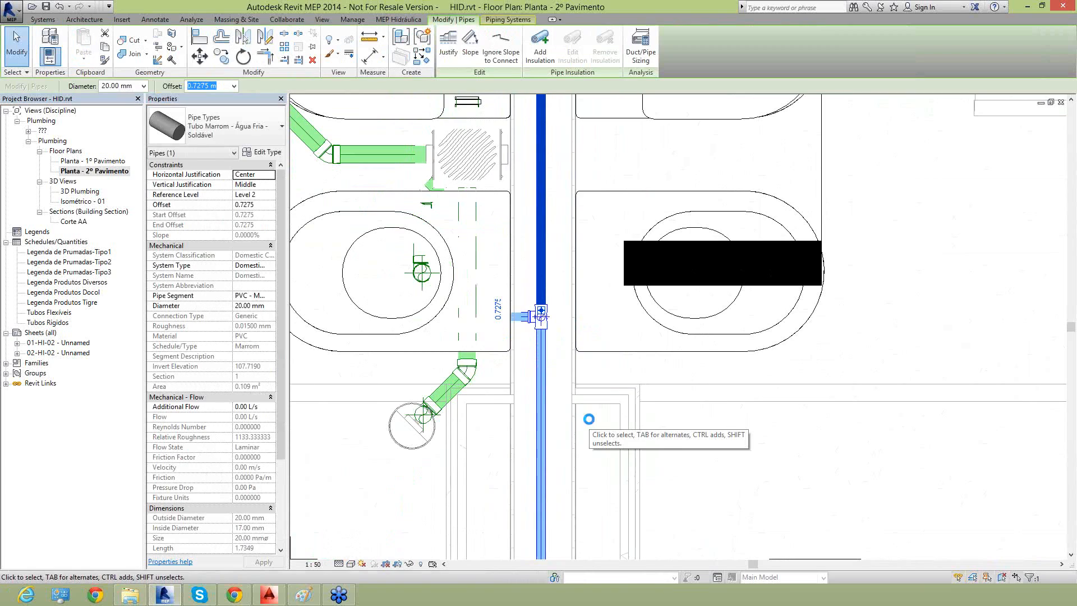
pyautogui.press('Left')
pyautogui.press('Left')
pyautogui.press('Left')
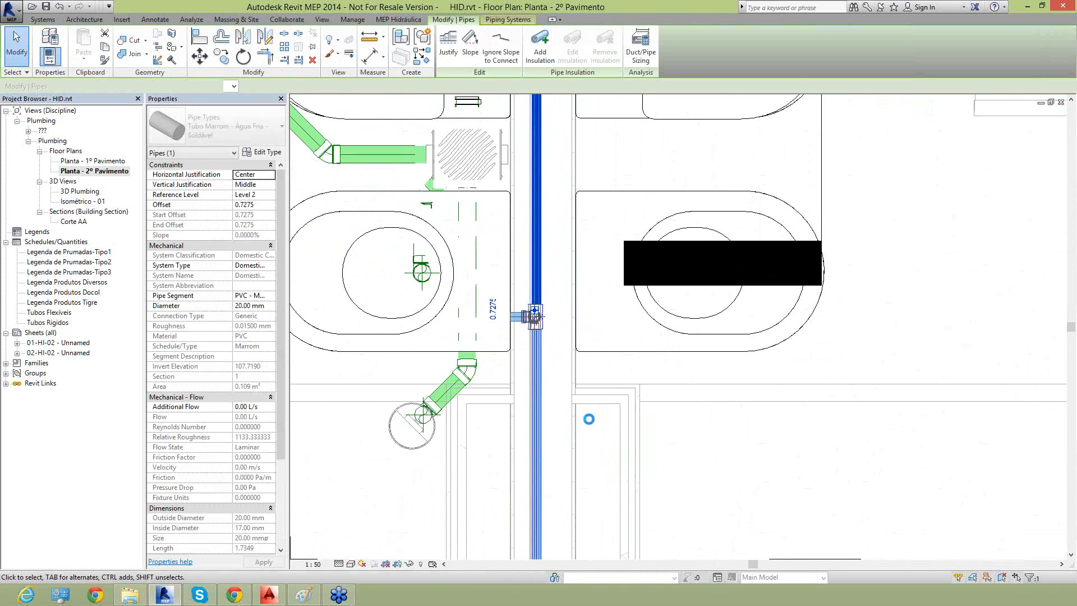
pyautogui.press('Left')
pyautogui.press('Left')
pyautogui.press('Left')
pyautogui.press('Left')
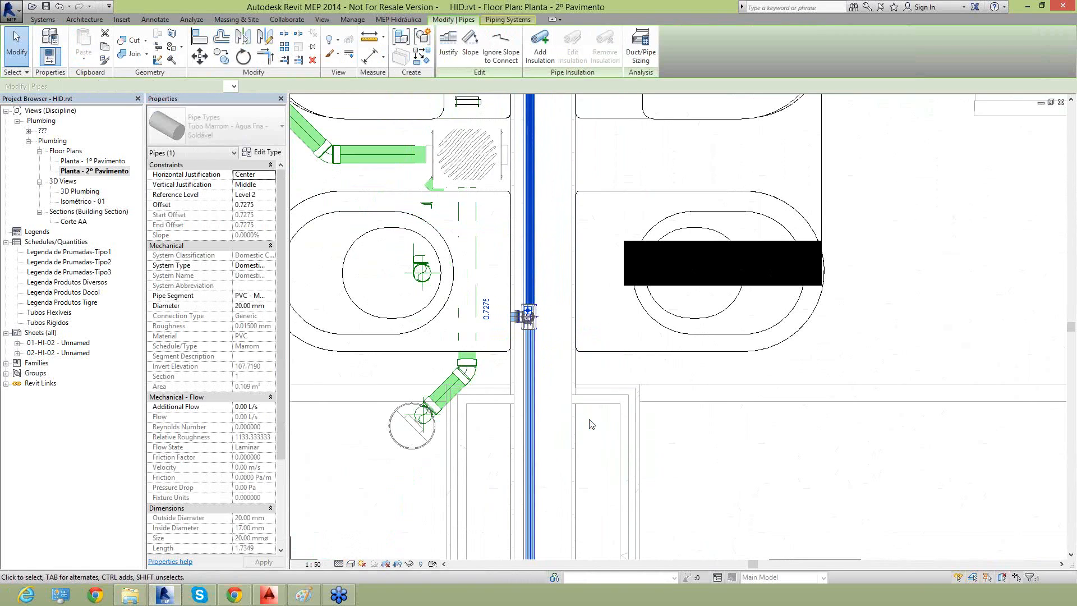
pyautogui.press('Left')
pyautogui.press('Left')
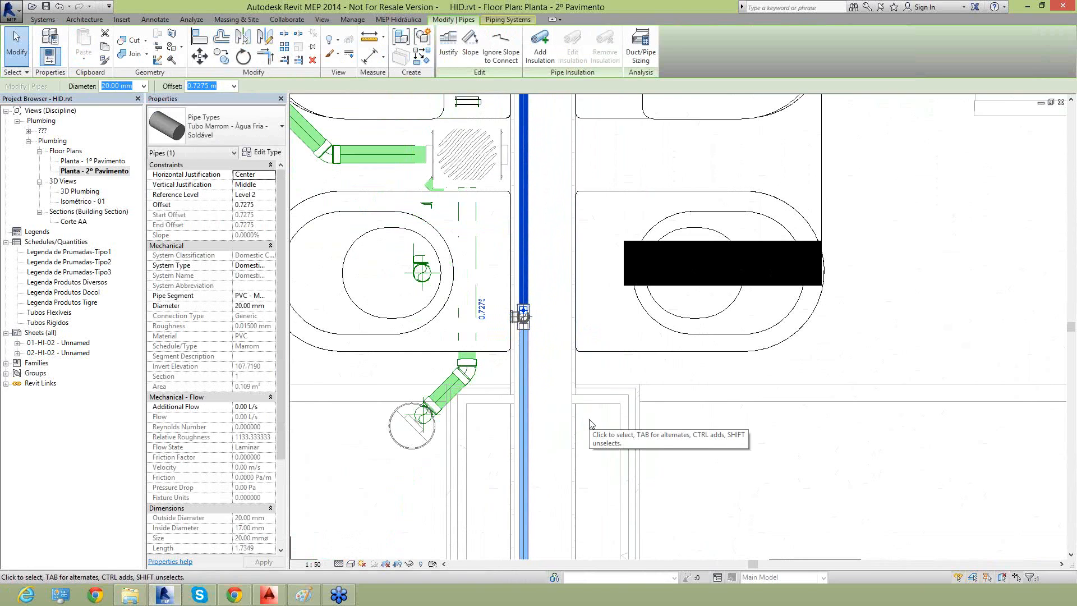
pyautogui.press('Left')
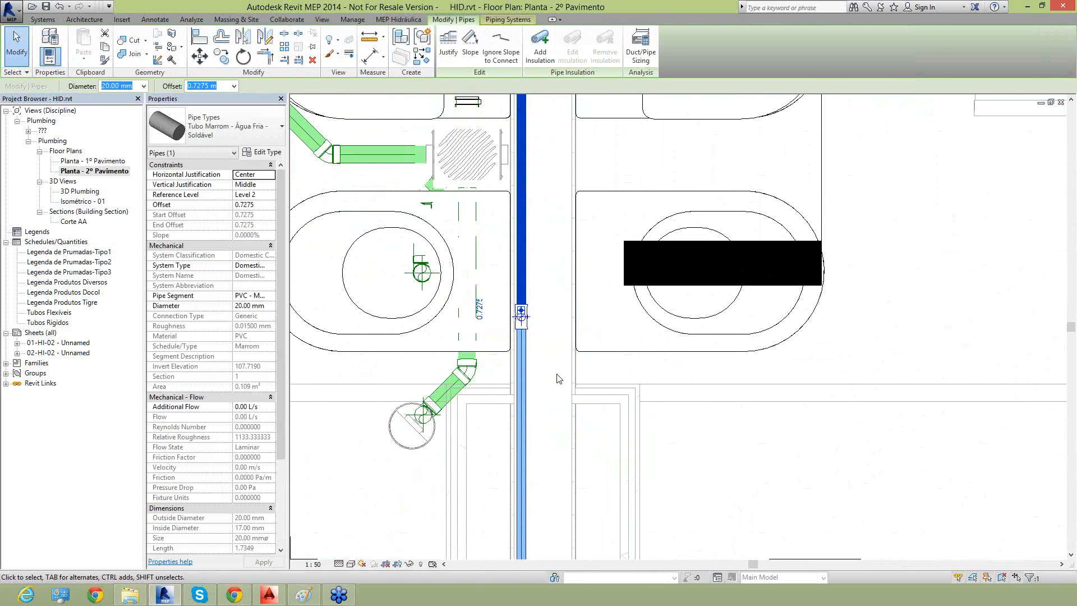
pyautogui.click(552, 371)
# Change the elbow at the washbasin's cold-water connection to Joelho 90 com Bucha de Latao - Agua Fria_Soldavel - MEP - Tigre, Standard
pyautogui.scroll(-2, 551, 368)
pyautogui.scroll(-1, 546, 387)
pyautogui.moveTo(589, 336); pyautogui.dragTo(594, 401, button='middle')
pyautogui.scroll(3, 447, 157)
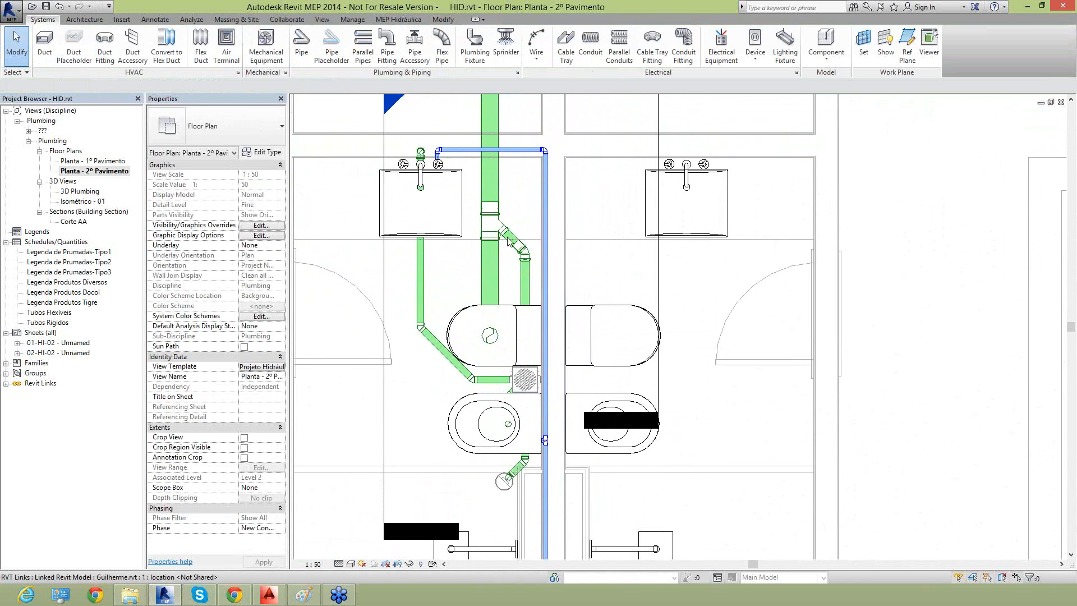
pyautogui.scroll(2, 447, 157)
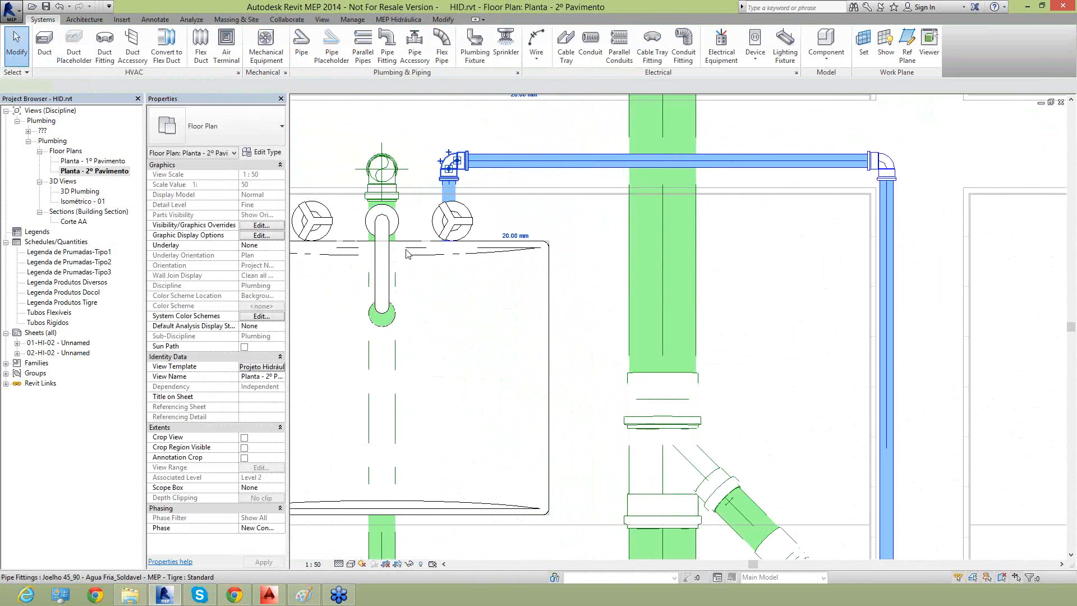
pyautogui.click(449, 164)
pyautogui.moveTo(431, 233); pyautogui.dragTo(467, 285, button='middle')
pyautogui.scroll(2, 467, 285)
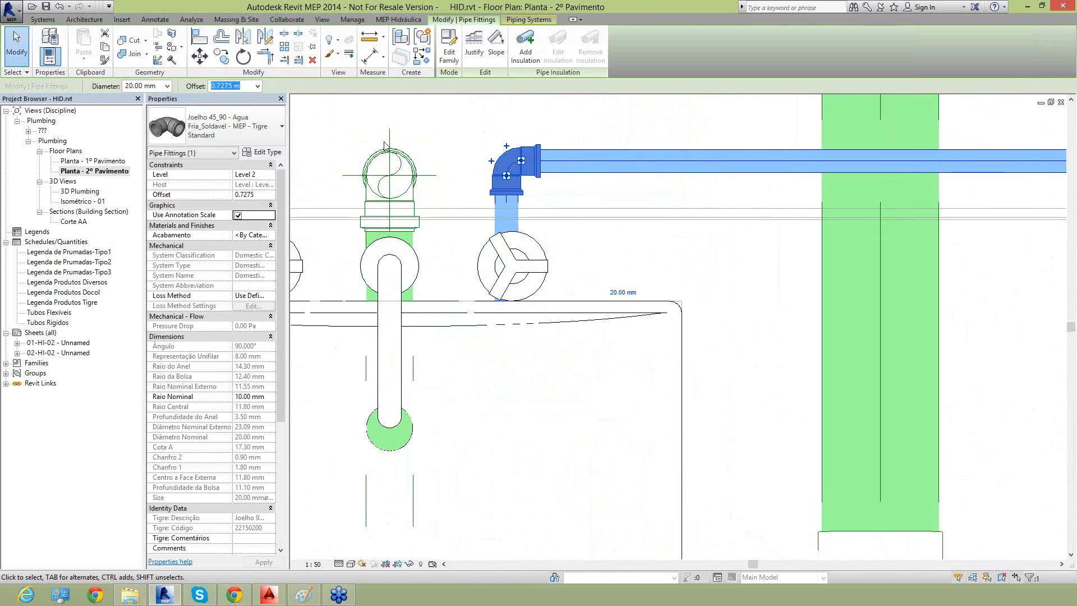
pyautogui.click(224, 136)
pyautogui.scroll(-4, 258, 270)
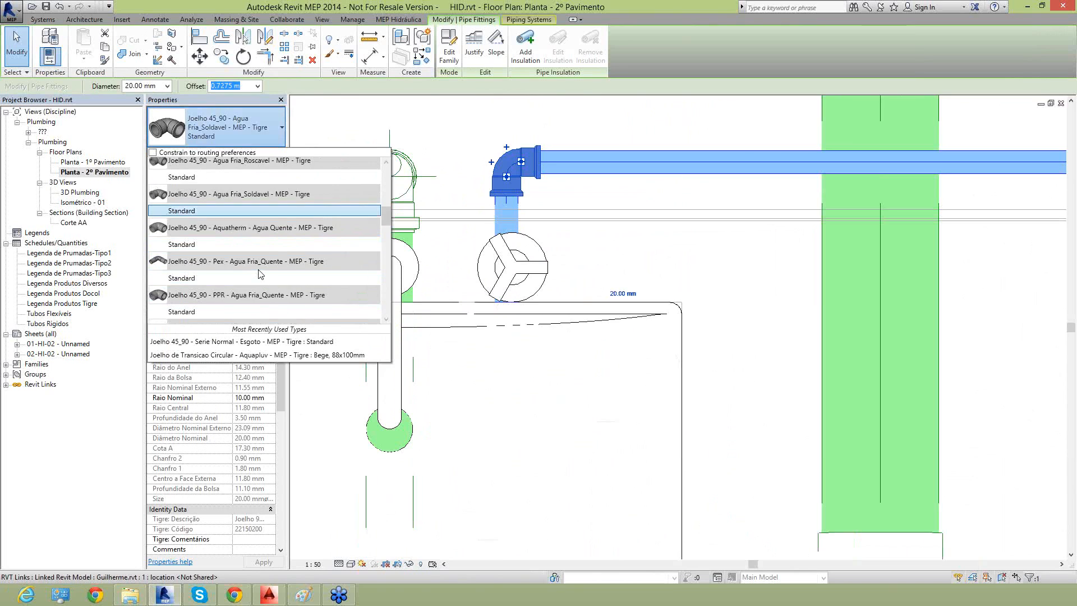
pyautogui.scroll(-2, 260, 274)
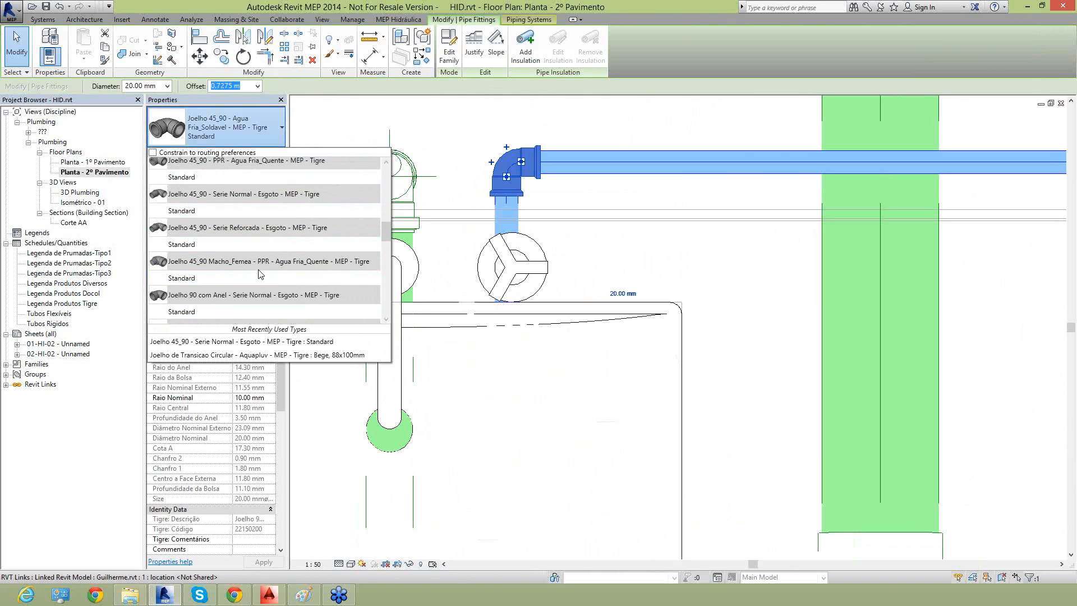
pyautogui.scroll(-2, 259, 276)
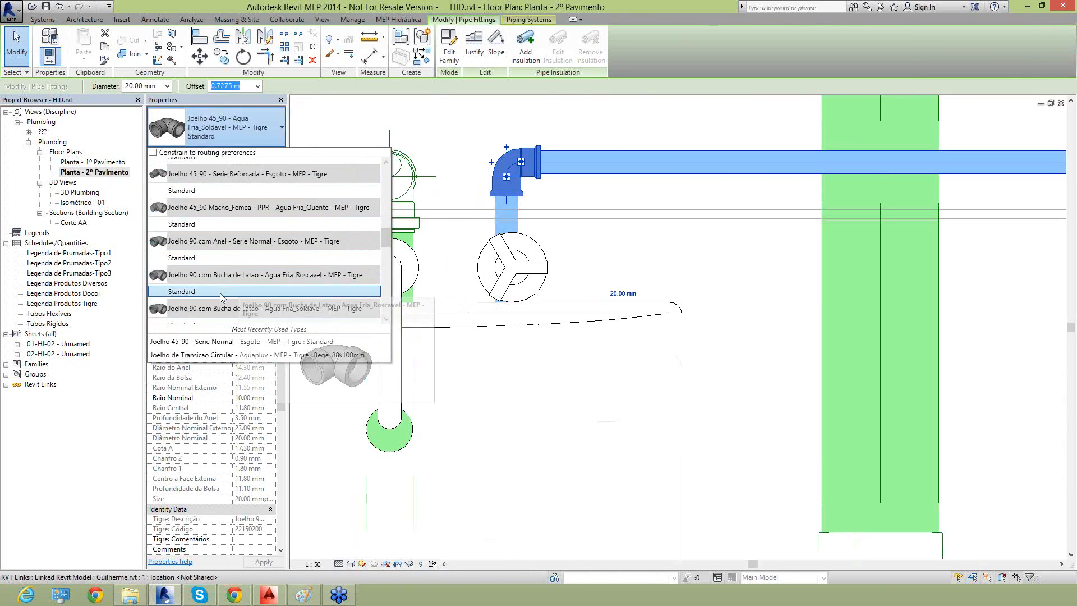
pyautogui.scroll(-2, 221, 291)
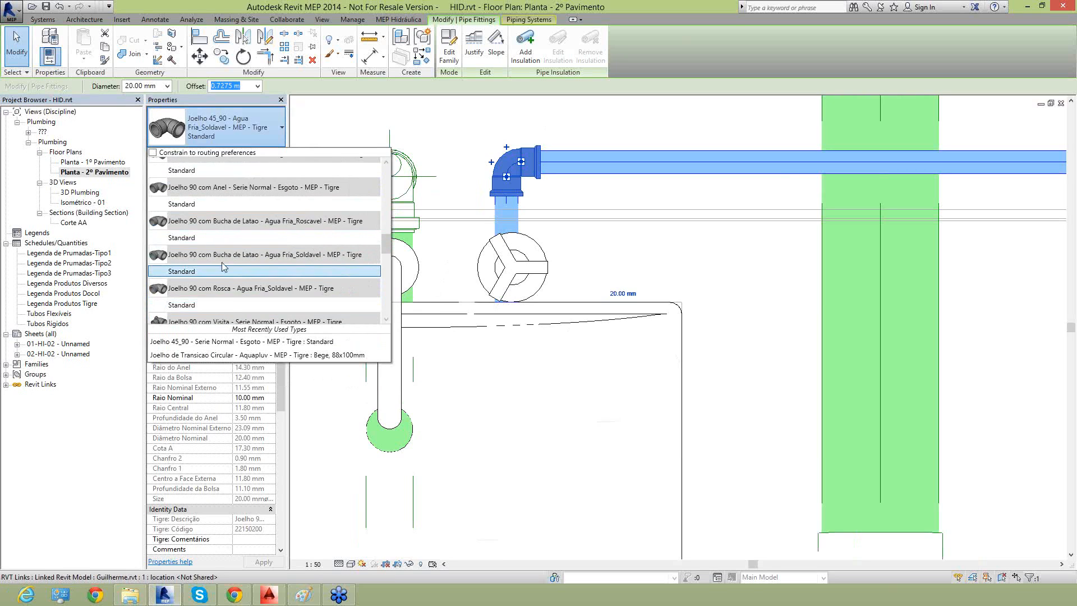
pyautogui.click(221, 272)
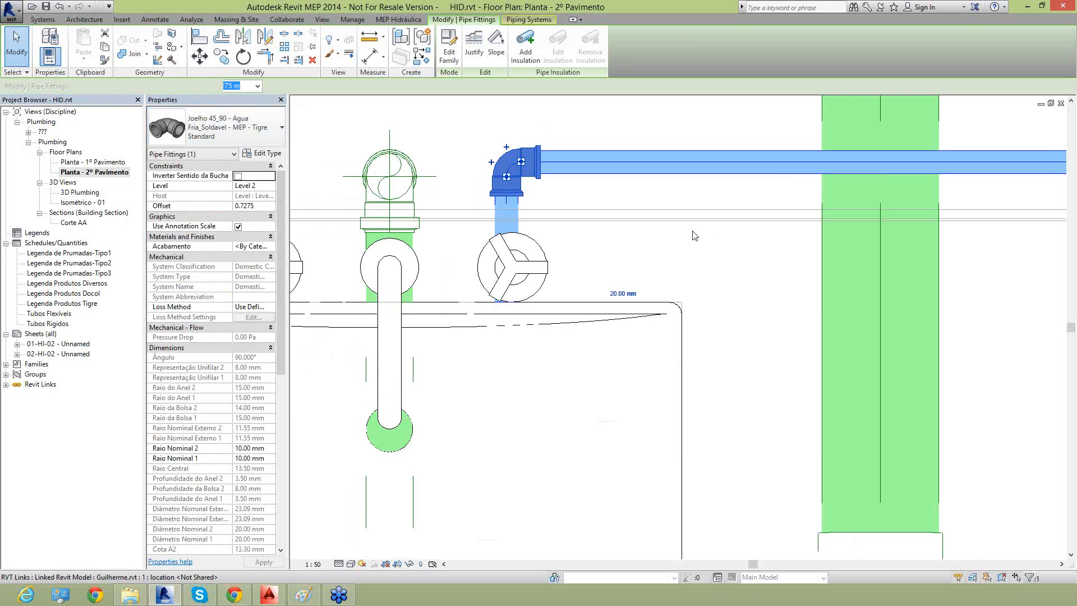
pyautogui.click(543, 192)
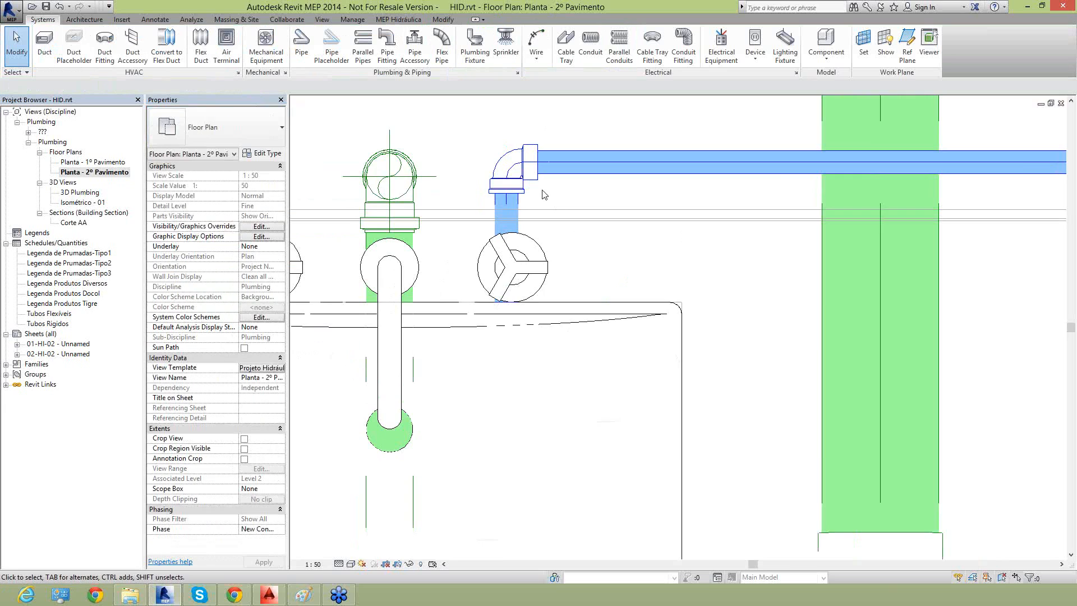
# Turn on Inverter Sentido da Bucha for the washbasin elbow so its brass bushing faces the washbasin
pyautogui.scroll(2, 540, 189)
pyautogui.scroll(-2, 590, 191)
pyautogui.scroll(2, 616, 200)
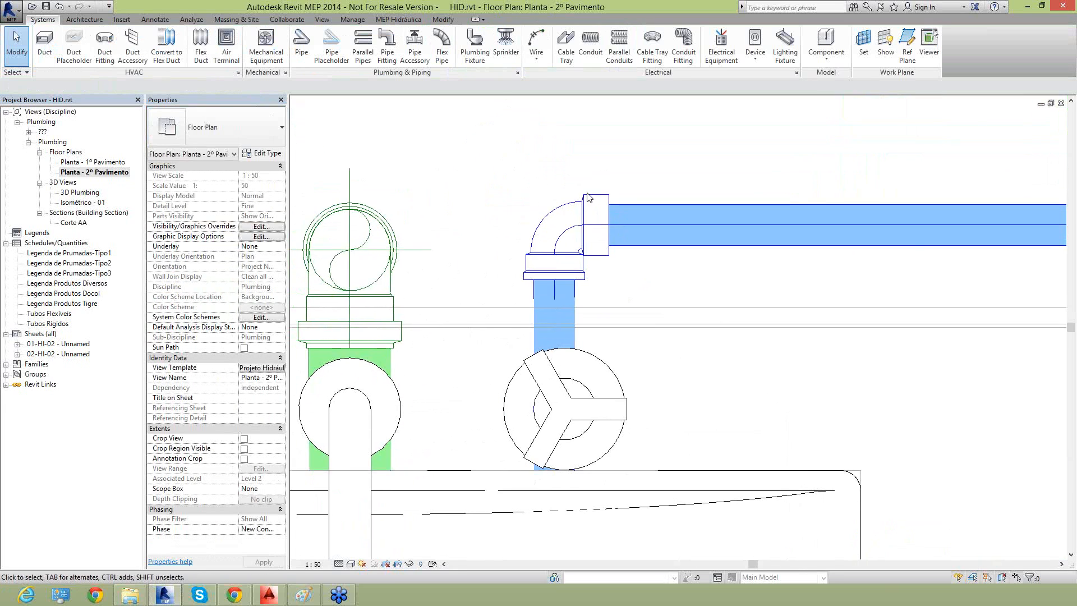
pyautogui.click(602, 198)
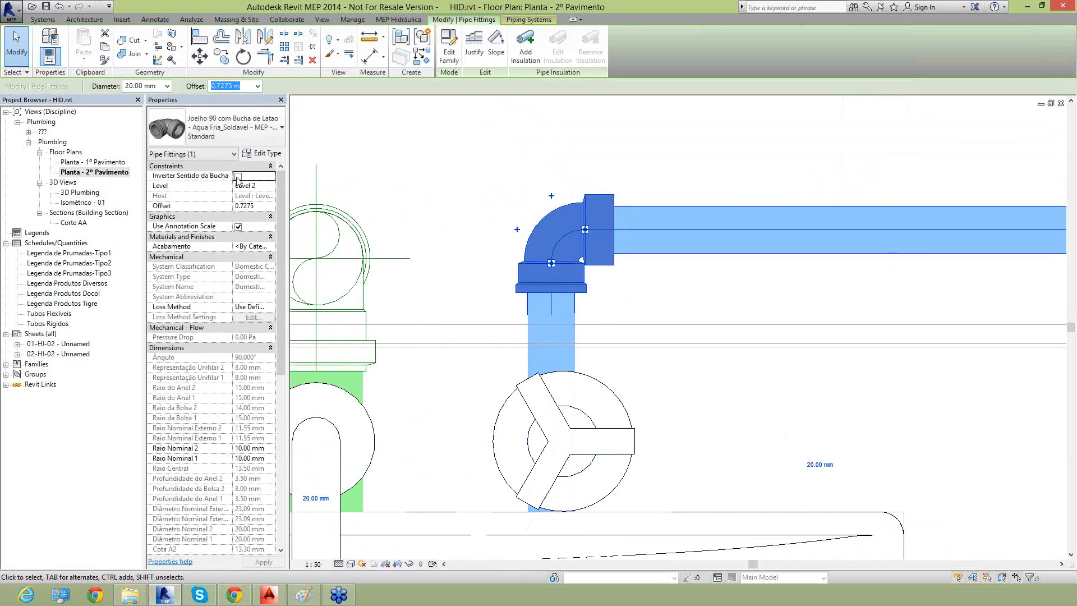
pyautogui.click(238, 176)
pyautogui.click(678, 260)
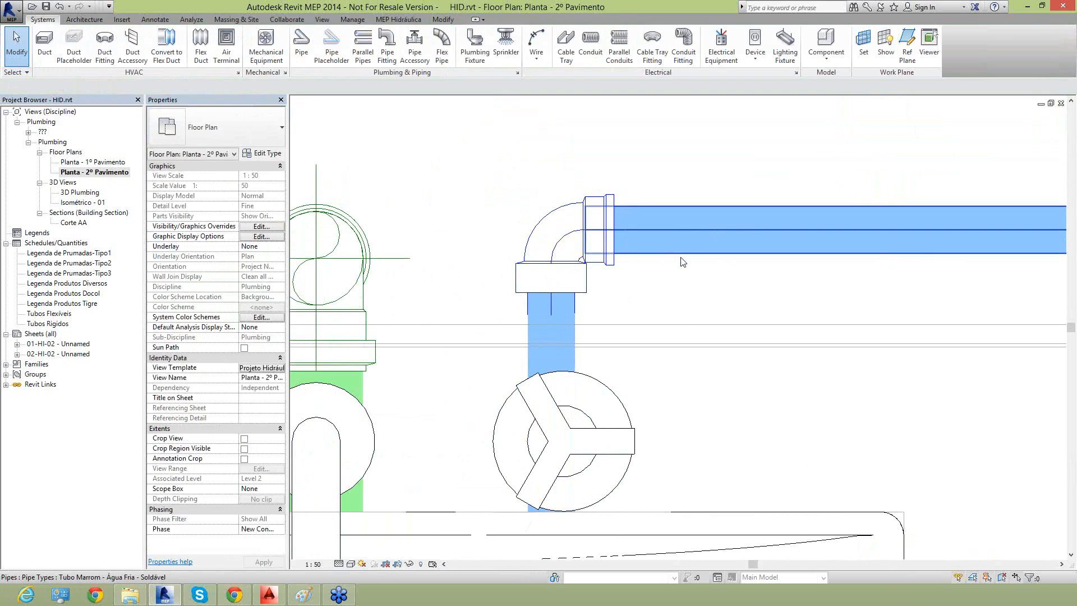
# Nudge the washbasin's horizontal cold-water pipe in small increments towards the washbasin so it sits closer to the wall face
pyautogui.click(680, 258)
pyautogui.press('Down')
pyautogui.press('Down')
pyautogui.press('Down')
pyautogui.press('Down')
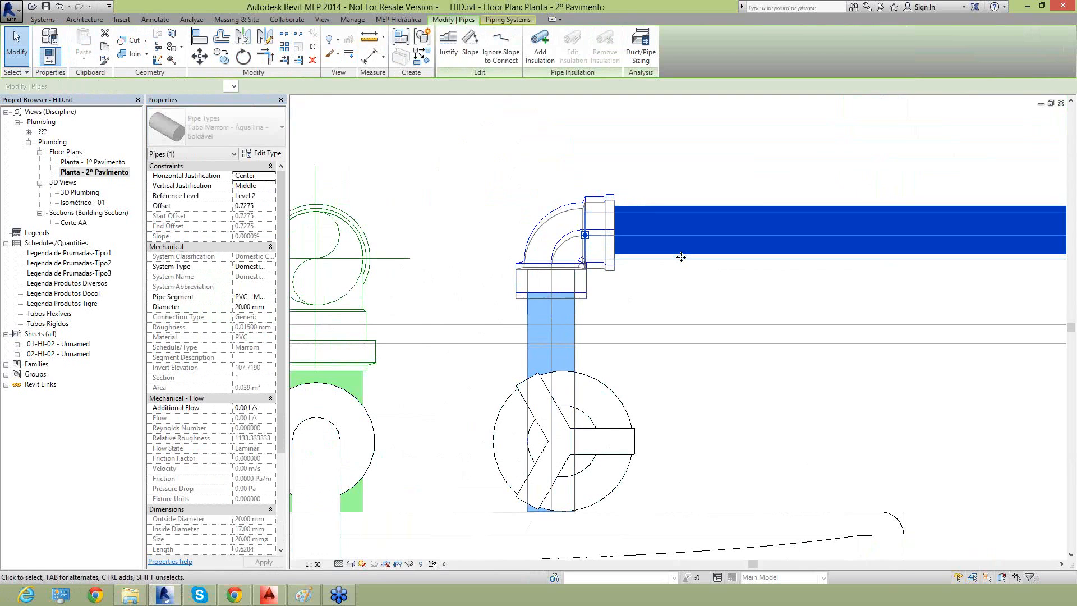
pyautogui.press('Down')
pyautogui.press('Down')
pyautogui.press('Down')
pyautogui.press('Down')
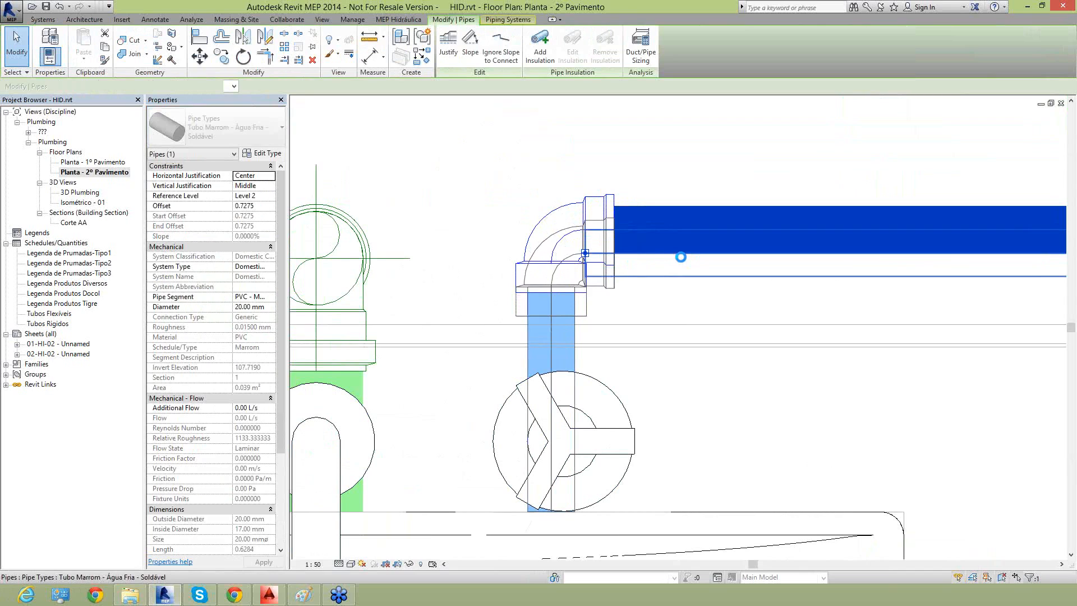
pyautogui.press('Down')
pyautogui.press('Down')
pyautogui.press('Down')
pyautogui.press('Down')
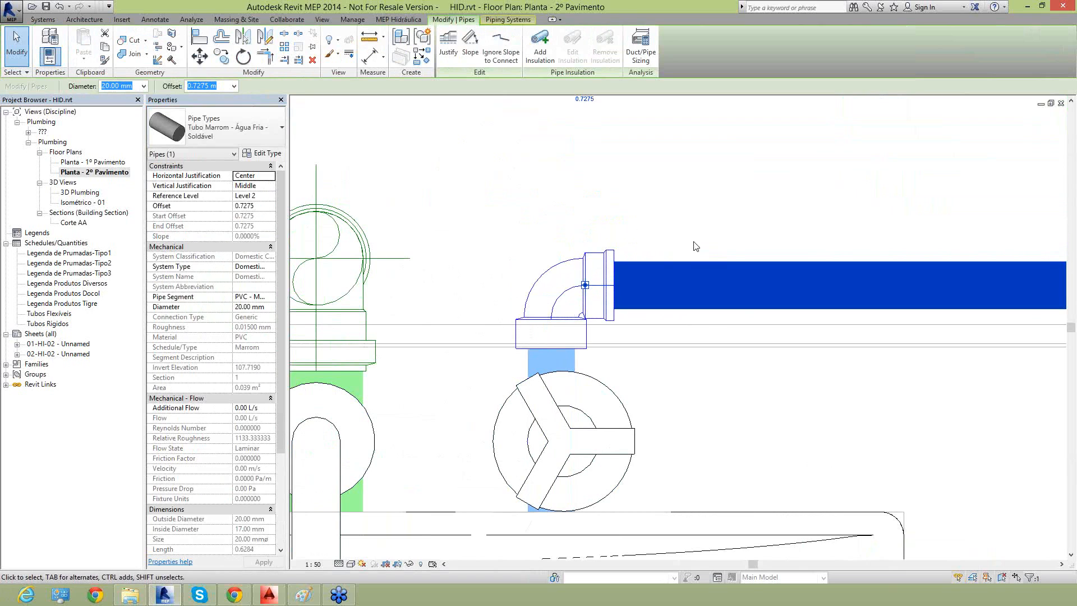
pyautogui.press('Escape')
# Change the diameter to 25 mm for the cold-water run from the bidet's tee to the stub near the shower, including its fittings
pyautogui.scroll(-8, 445, 233)
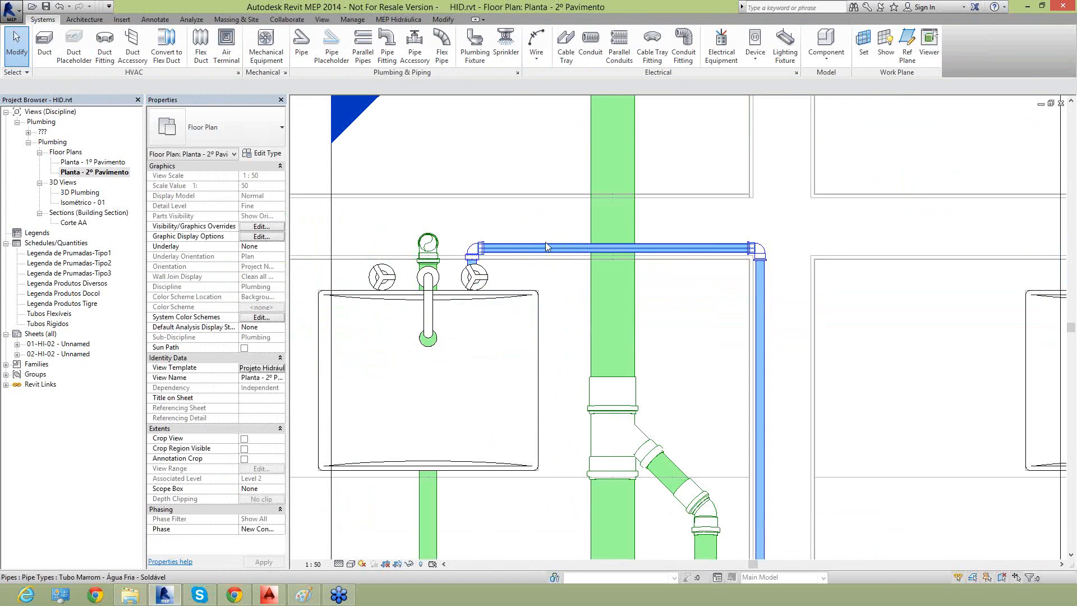
pyautogui.moveTo(714, 488); pyautogui.dragTo(738, 211, button='middle')
pyautogui.scroll(4, 658, 486)
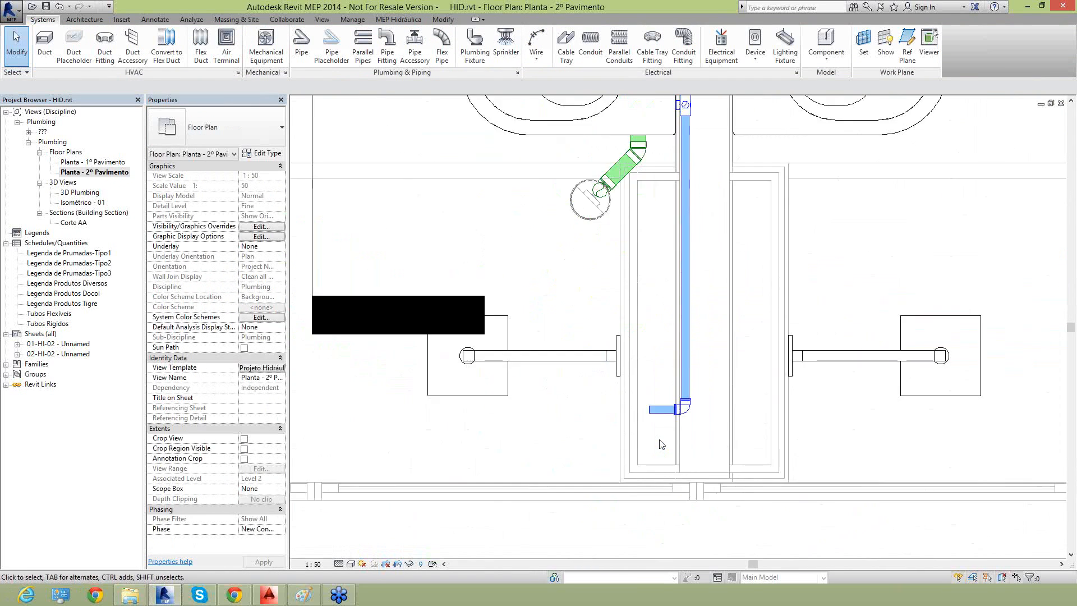
pyautogui.click(662, 388)
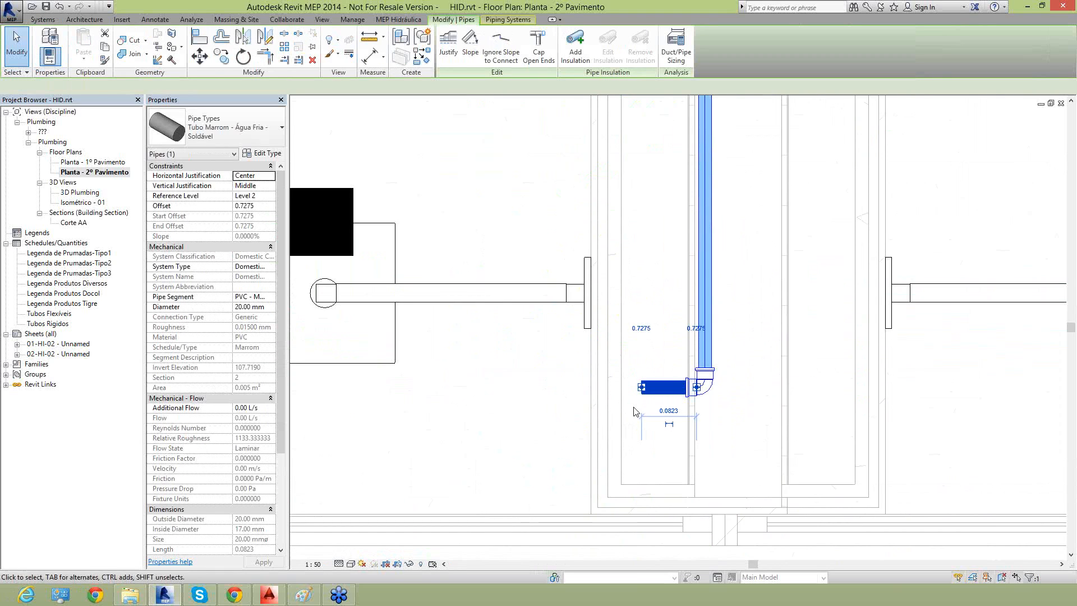
pyautogui.scroll(-2, 641, 435)
pyautogui.moveTo(688, 404); pyautogui.dragTo(672, 463, button='middle')
pyautogui.click(559, 409)
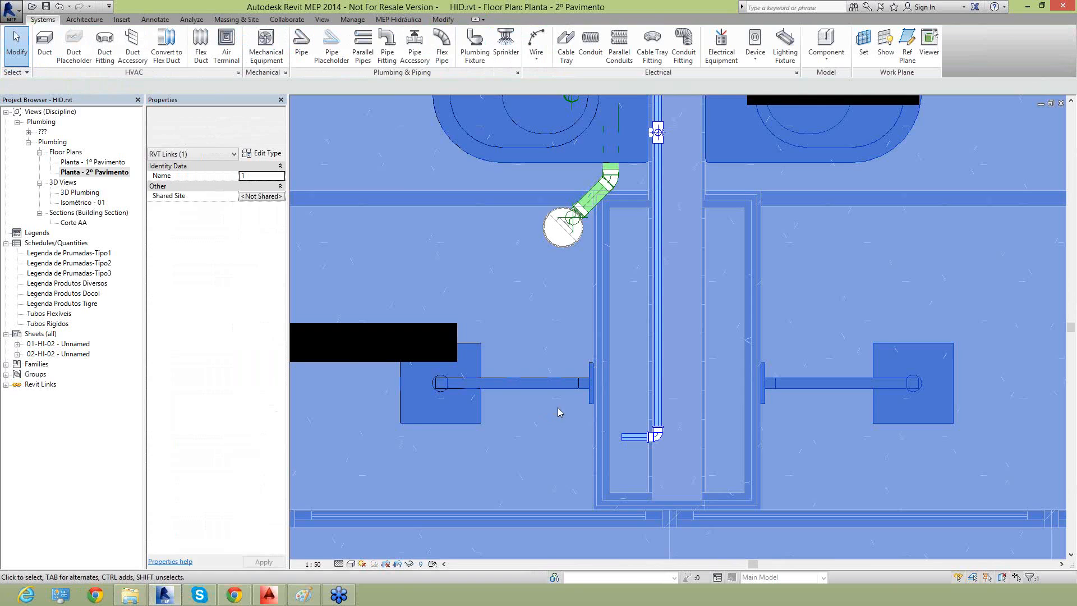
pyautogui.moveTo(582, 308); pyautogui.dragTo(690, 444)
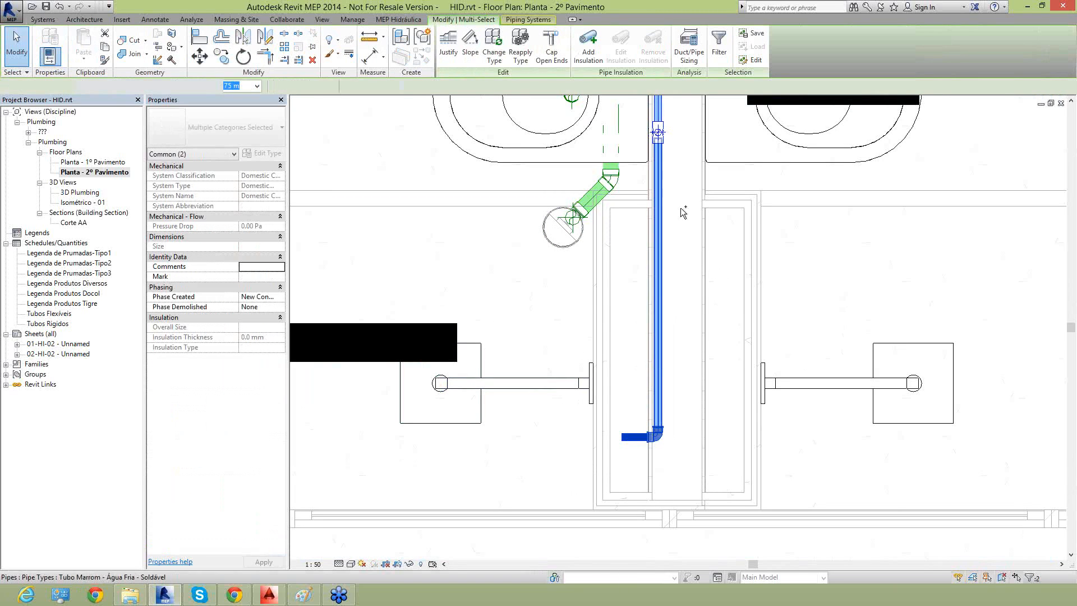
pyautogui.keyDown('ctrl'); pyautogui.click(658, 185); pyautogui.keyUp('ctrl')
pyautogui.scroll(5, 653, 168)
pyautogui.keyDown('ctrl'); pyautogui.click(649, 181); pyautogui.keyUp('ctrl')
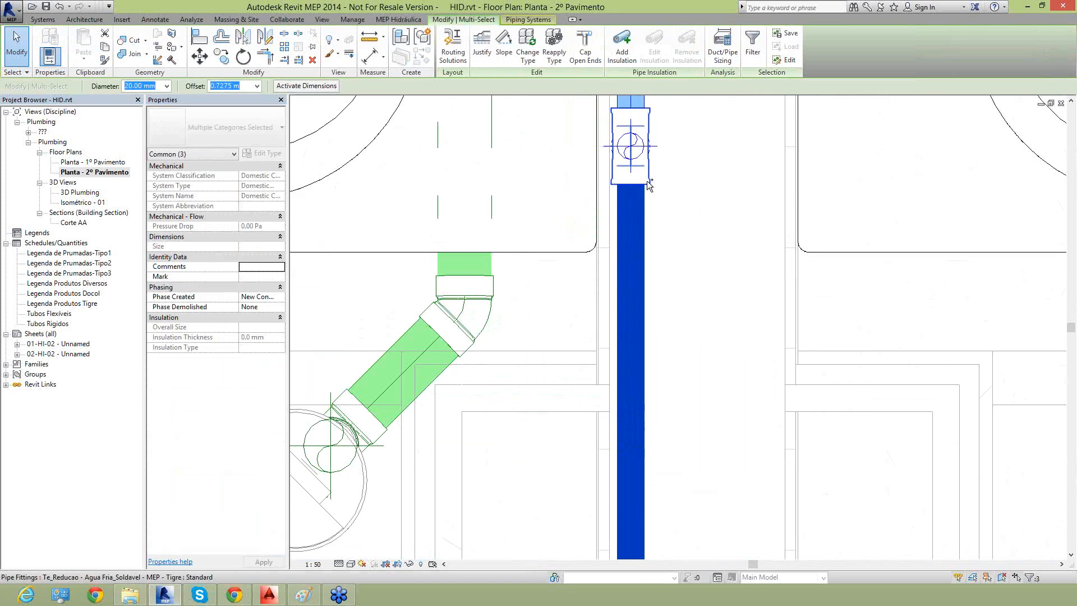
pyautogui.scroll(-3, 688, 211)
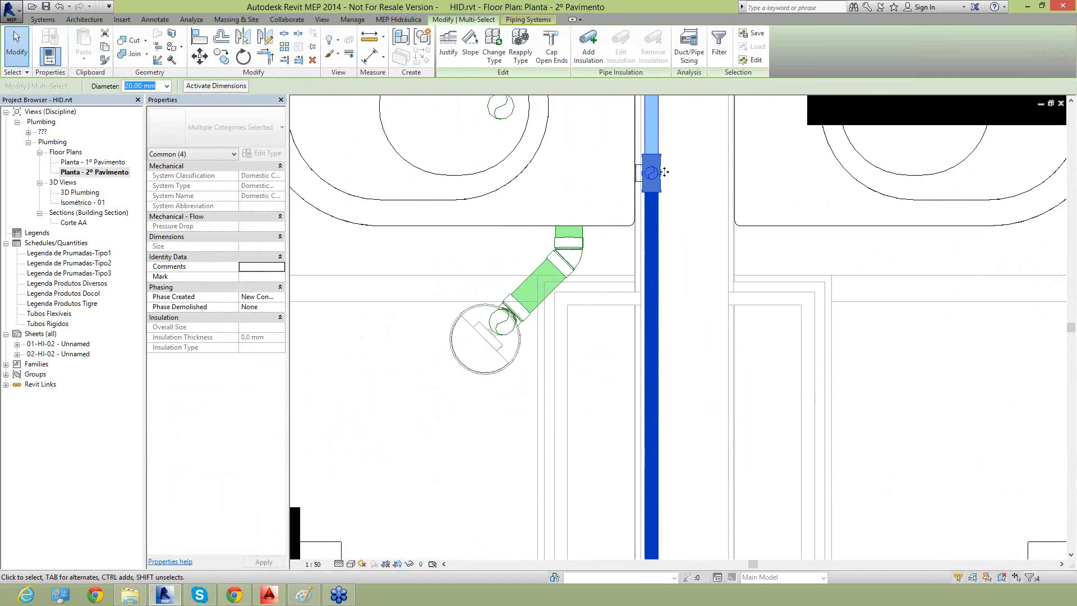
pyautogui.scroll(-2, 664, 194)
pyautogui.moveTo(664, 194); pyautogui.dragTo(653, 364, button='middle')
pyautogui.click(166, 86)
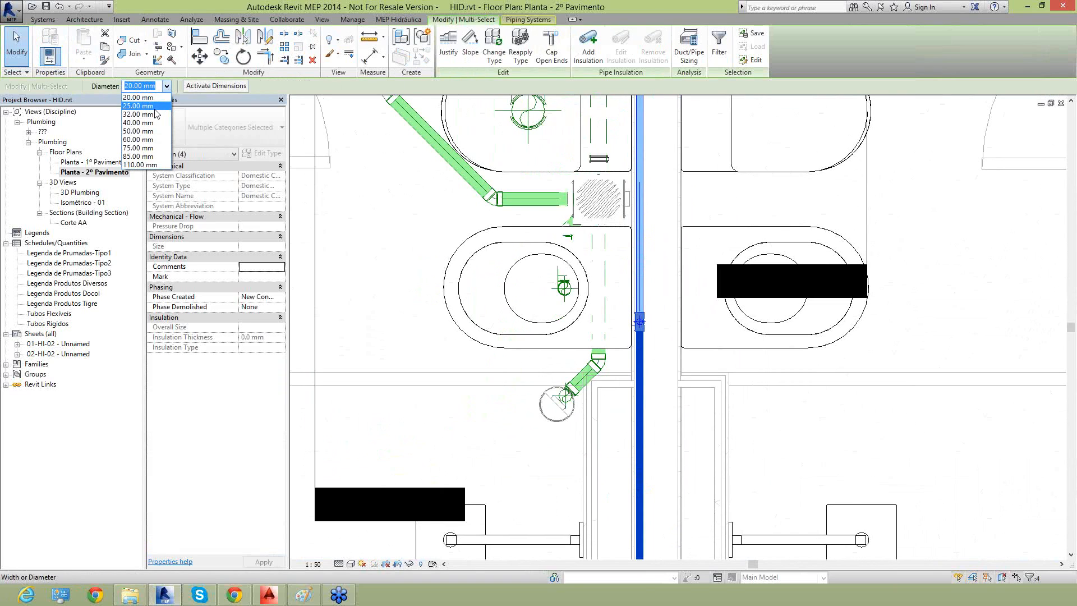
pyautogui.click(154, 108)
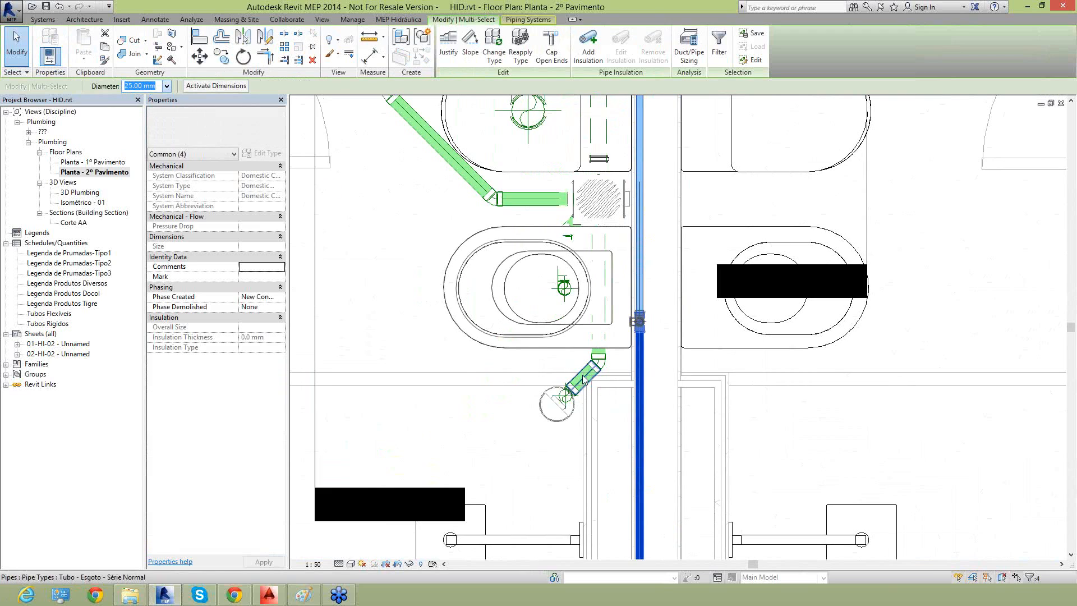
pyautogui.click(653, 336)
pyautogui.press('Escape')
# Examine the properties of the short reduction bushing fitted at the bidet's tee
pyautogui.scroll(6, 640, 319)
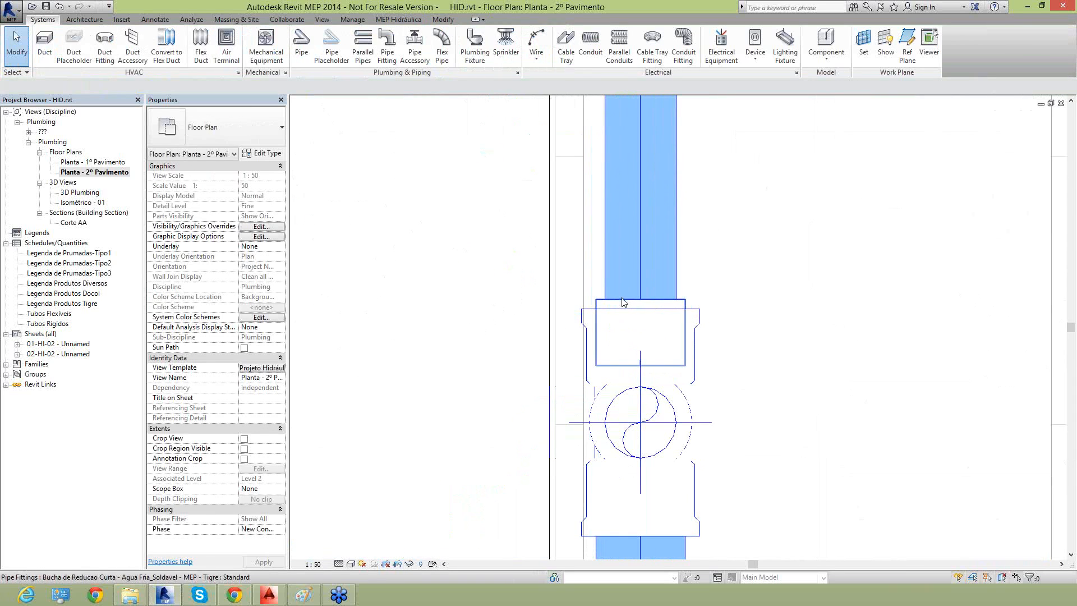
pyautogui.click(623, 303)
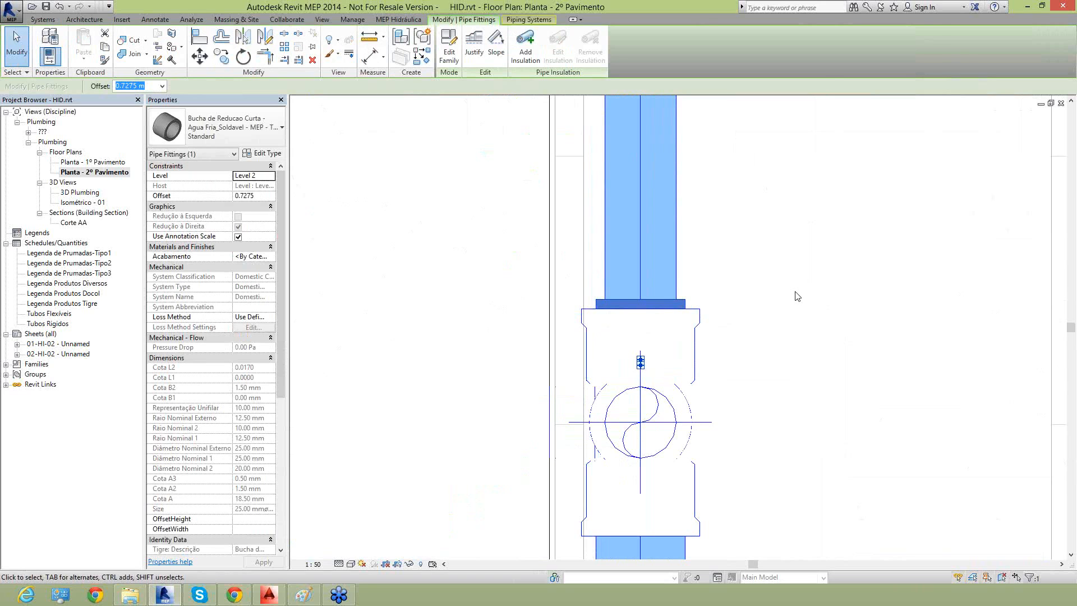
pyautogui.click(798, 296)
# Extend the open end of the short horizontal pipe near the shower into the wall, to a length of about 0.12 m
pyautogui.scroll(-5, 668, 262)
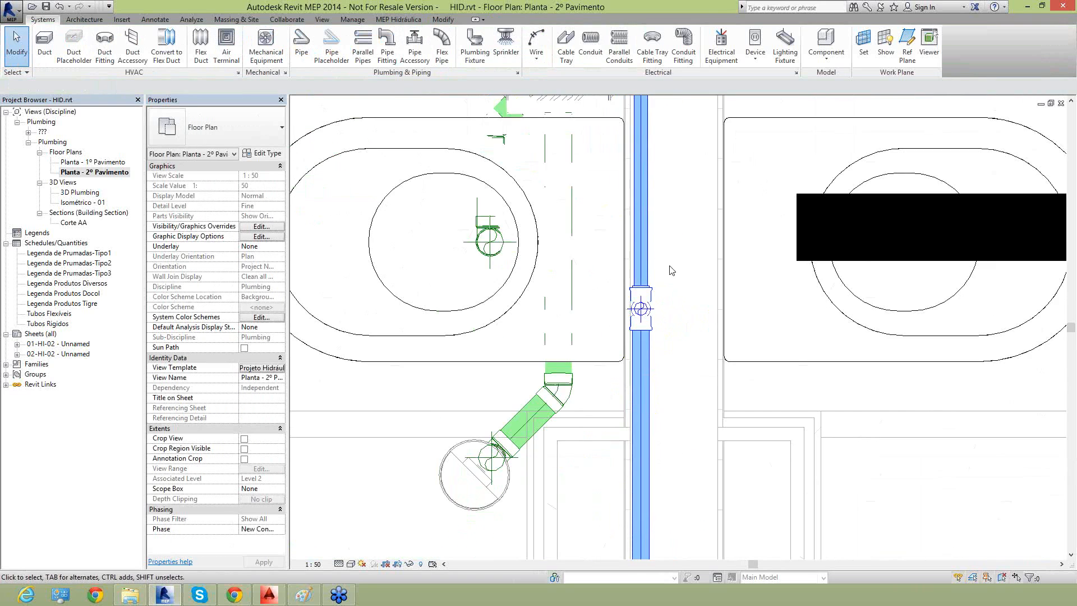
pyautogui.scroll(-3, 668, 262)
pyautogui.scroll(1, 653, 537)
pyautogui.moveTo(654, 538); pyautogui.dragTo(693, 488, button='middle')
pyautogui.scroll(2, 655, 522)
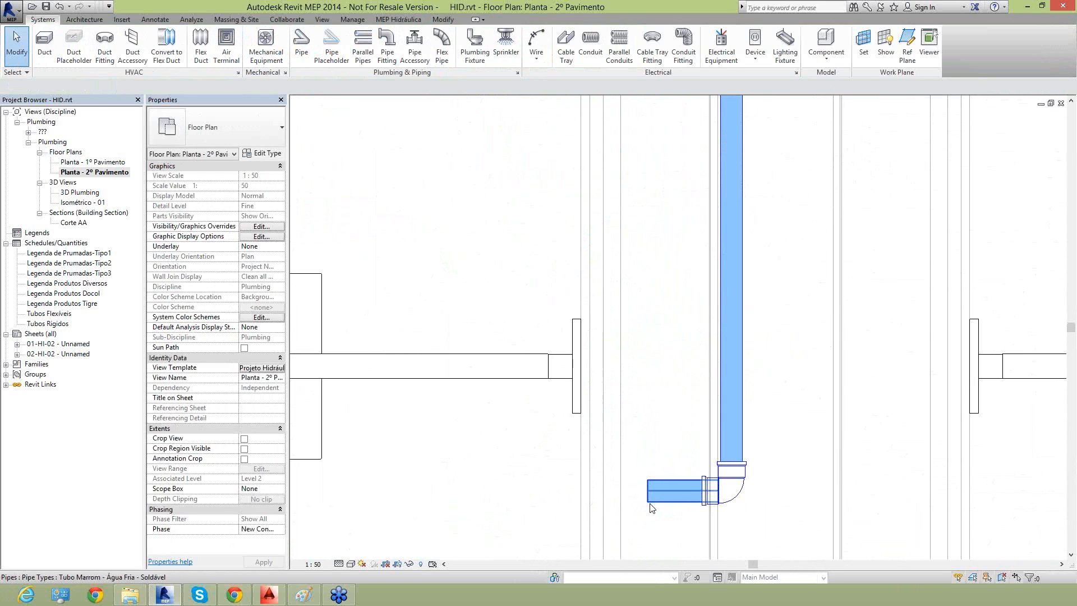
pyautogui.click(652, 501)
pyautogui.moveTo(647, 491); pyautogui.dragTo(612, 493)
# Draw a vertical 25 mm pipe from the open end near the shower up to an offset of 2.7432 m
pyautogui.rightClick(612, 494)
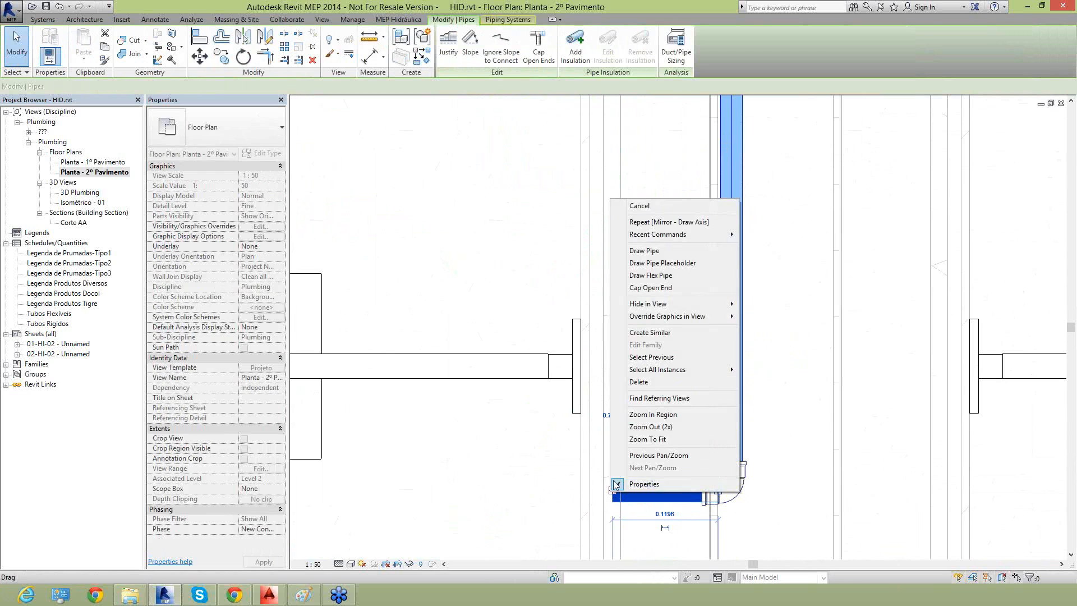
pyautogui.click(668, 256)
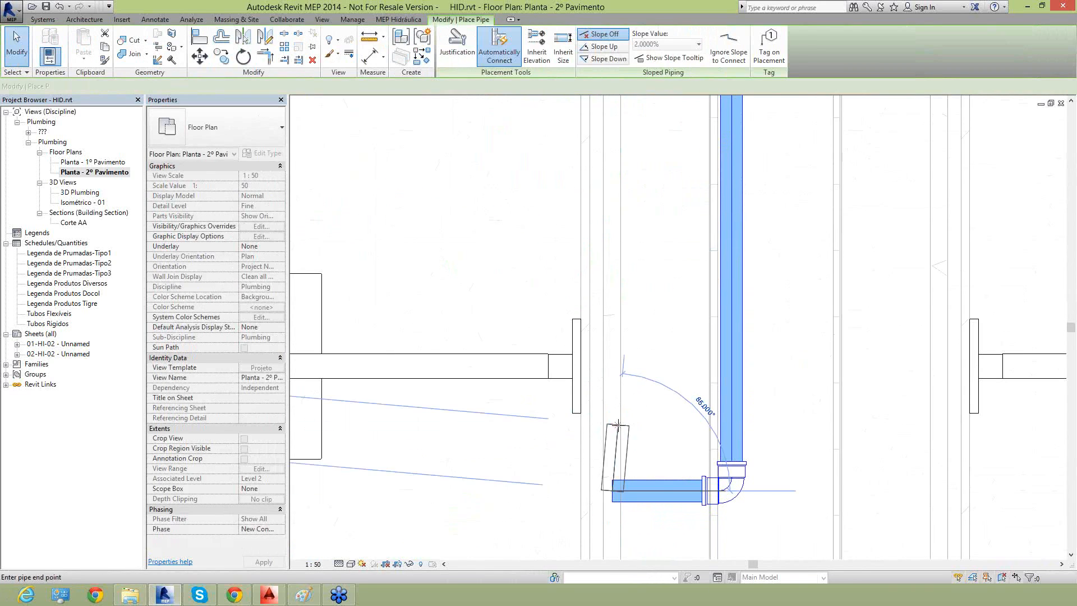
pyautogui.click(251, 86)
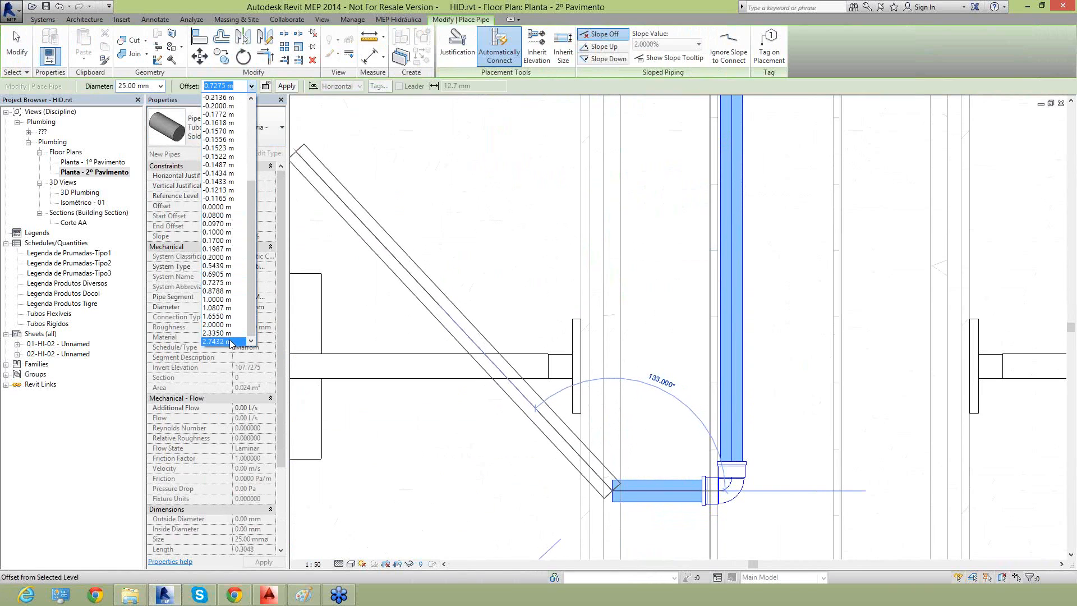
pyautogui.click(222, 342)
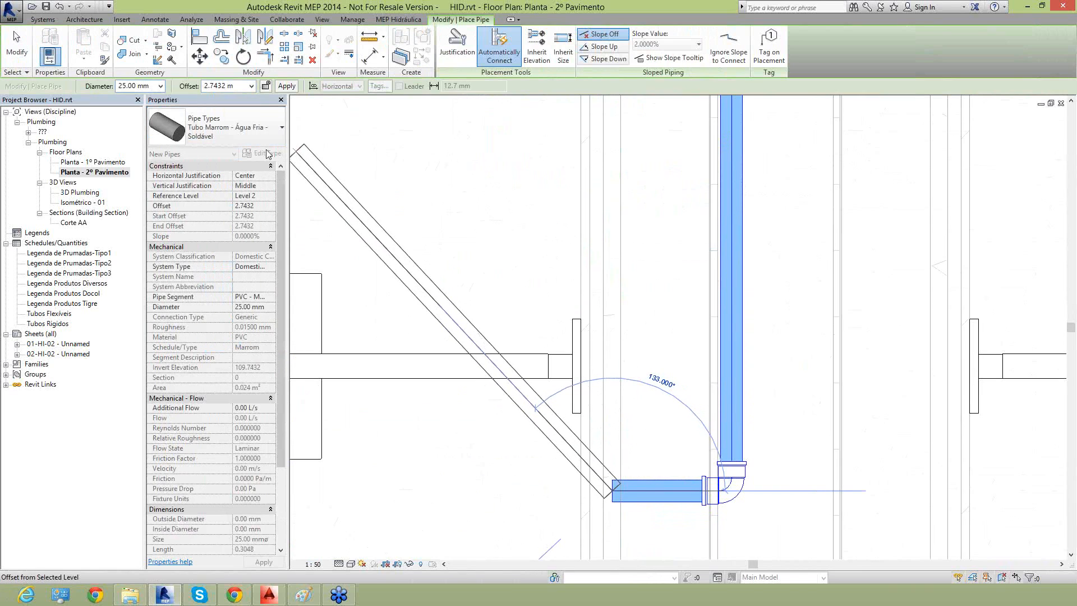
pyautogui.click(286, 87)
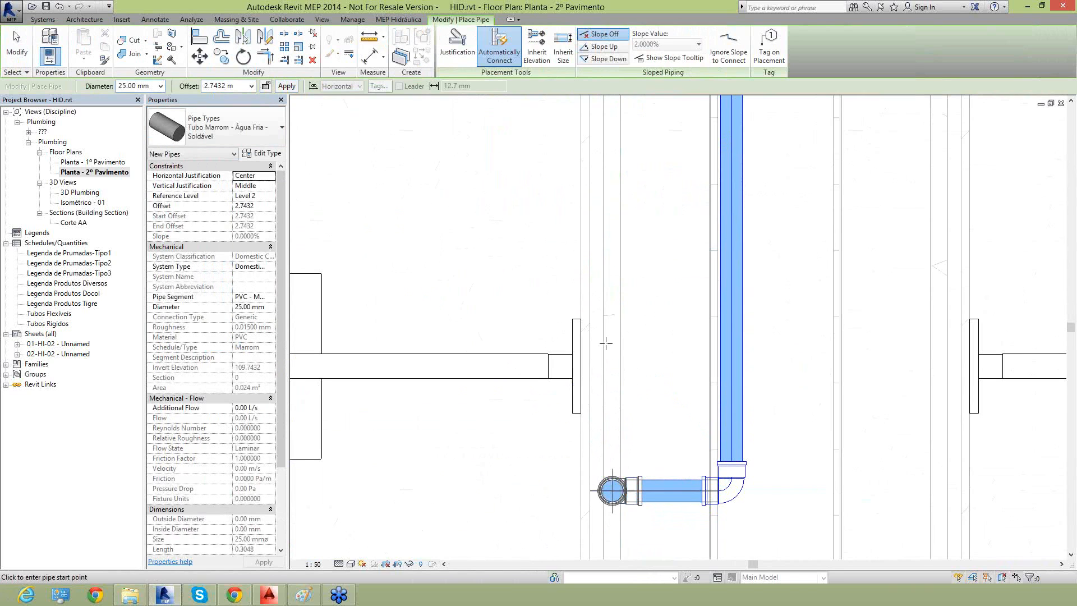
pyautogui.press('Escape')
pyautogui.press('Escape')
# Open the 3D Plumbing view and examine the cold-water route and the riser beside the shower from an isometric angle
pyautogui.scroll(-2, 638, 406)
pyautogui.scroll(-1, 638, 407)
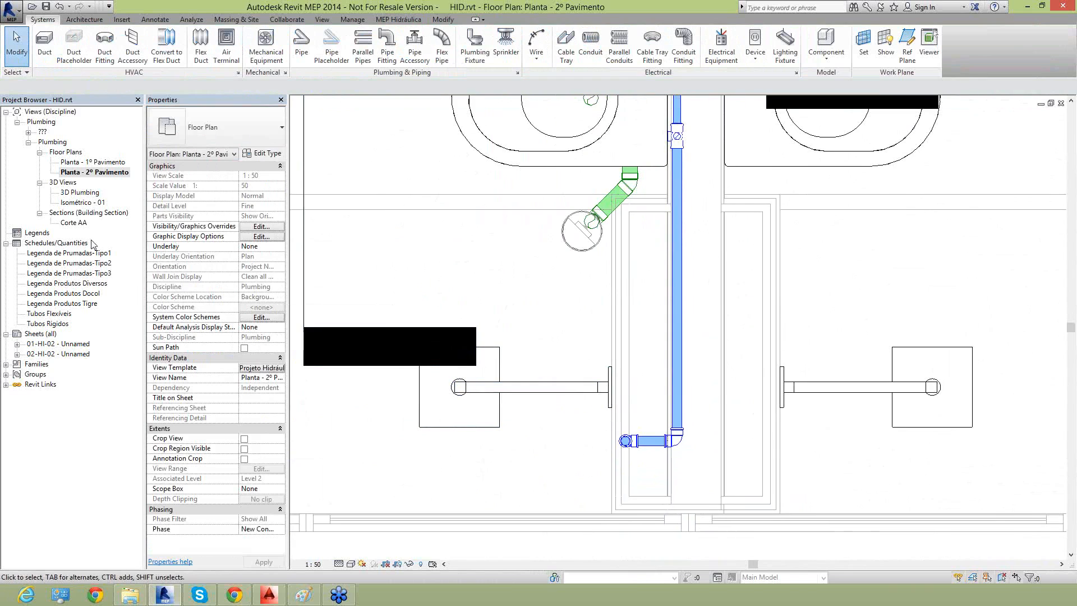
pyautogui.doubleClick(79, 193)
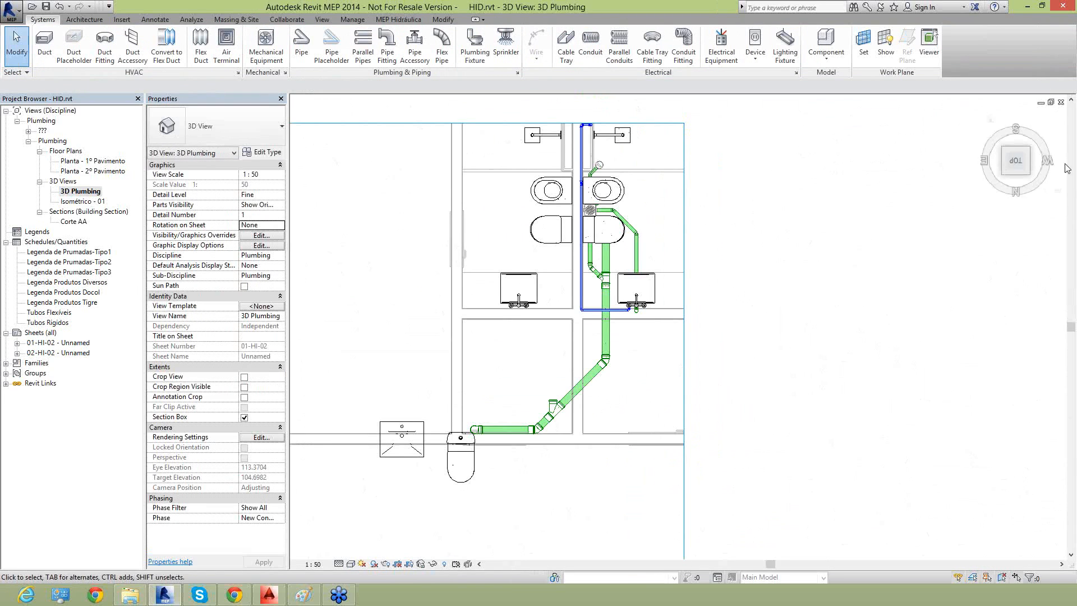
pyautogui.click(1028, 173)
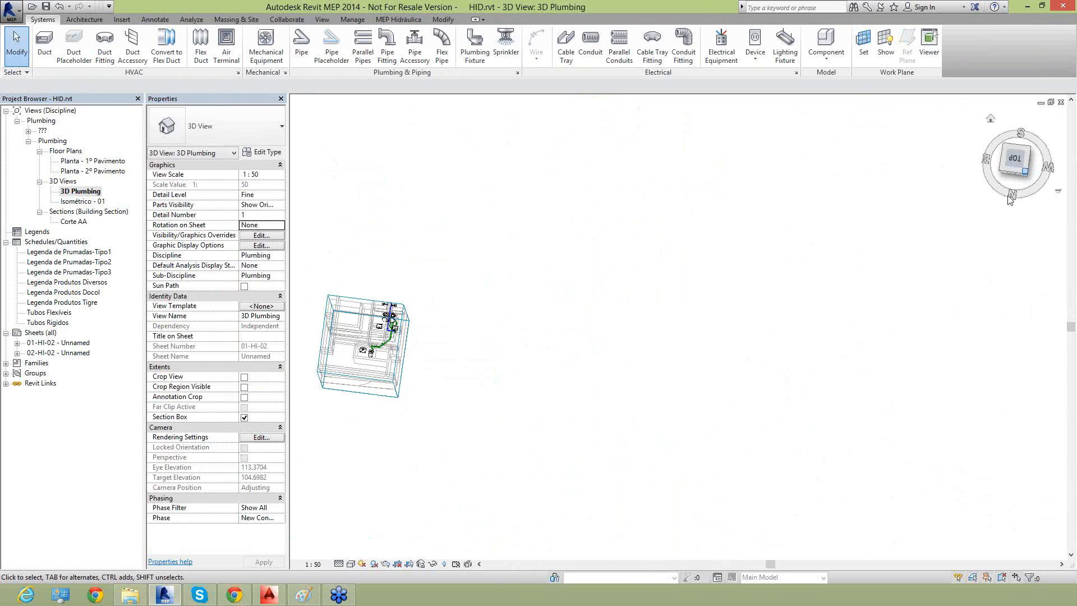
pyautogui.scroll(6, 695, 364)
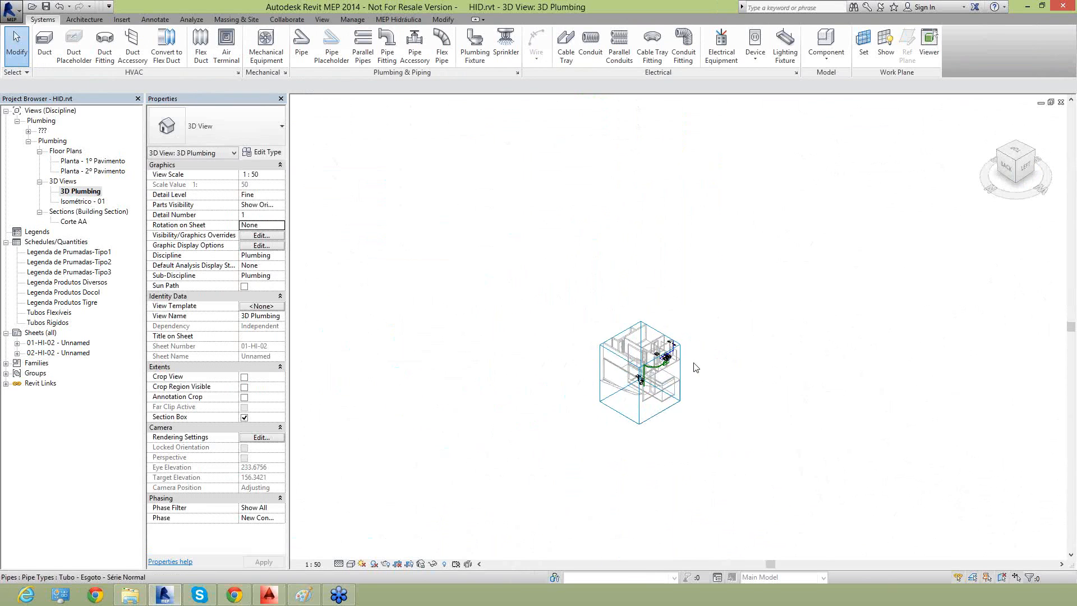
pyautogui.scroll(3, 618, 285)
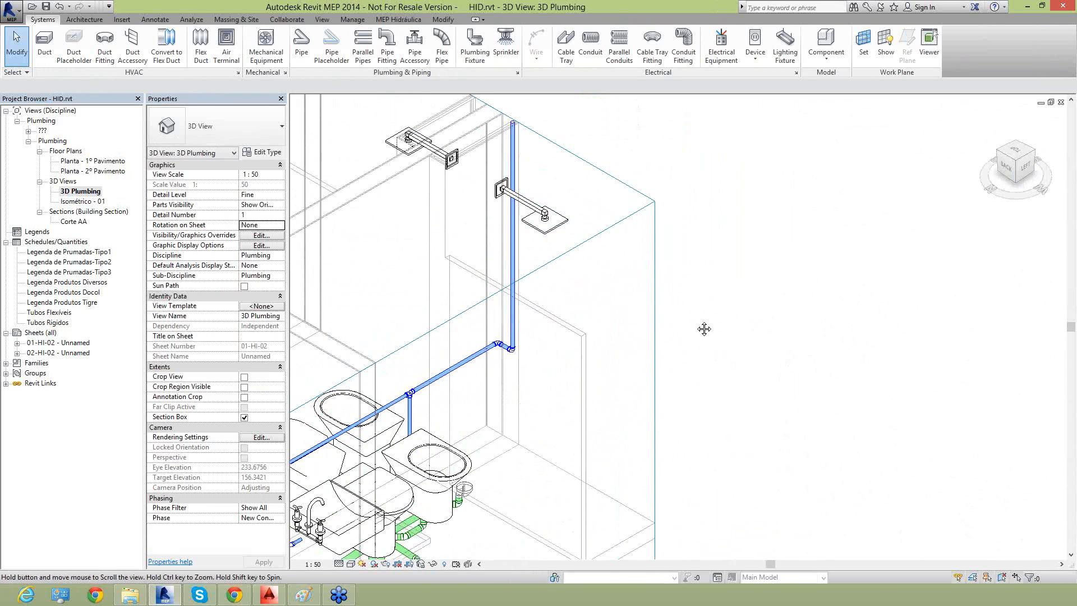
pyautogui.moveTo(702, 325); pyautogui.dragTo(819, 289, button='middle')
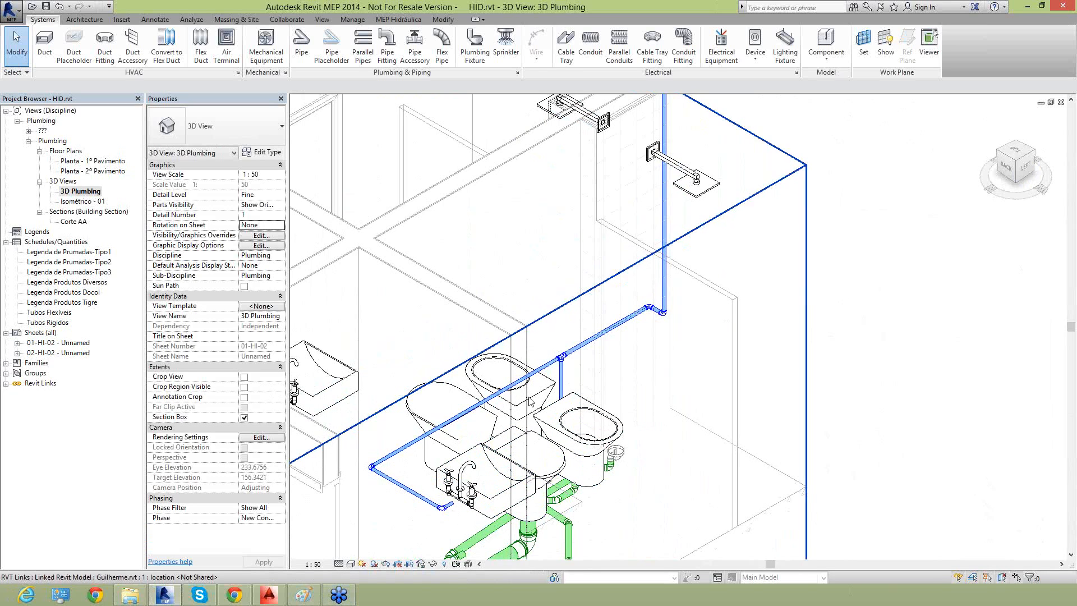
pyautogui.moveTo(765, 373); pyautogui.dragTo(709, 413, button='middle')
pyautogui.scroll(2, 732, 249)
pyautogui.moveTo(719, 203); pyautogui.dragTo(710, 358, button='middle')
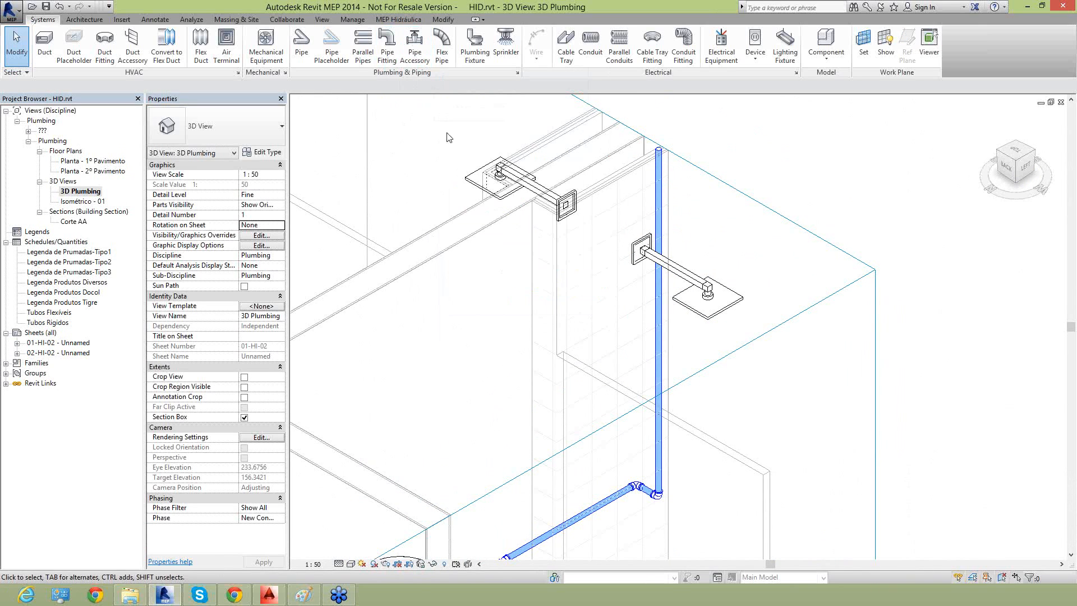
# Load the gate valve 25130600 from Docol's DocolBásicos - DocolBase library, in the Registro de Pressão e Gaveta DocolBase group
pyautogui.click(391, 22)
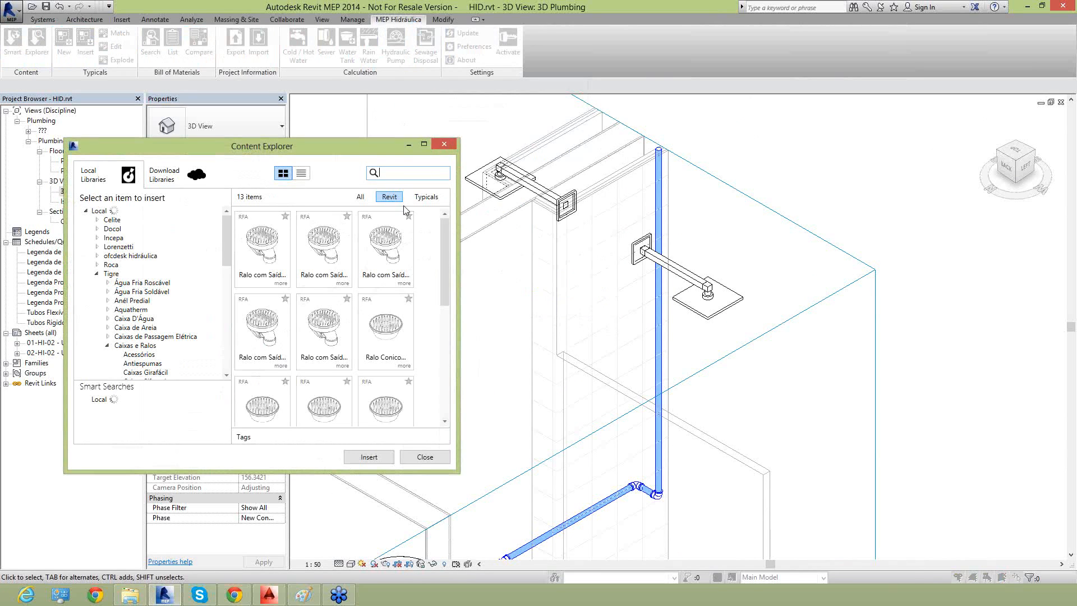
pyautogui.moveTo(265, 145); pyautogui.dragTo(496, 162)
pyautogui.click(339, 363)
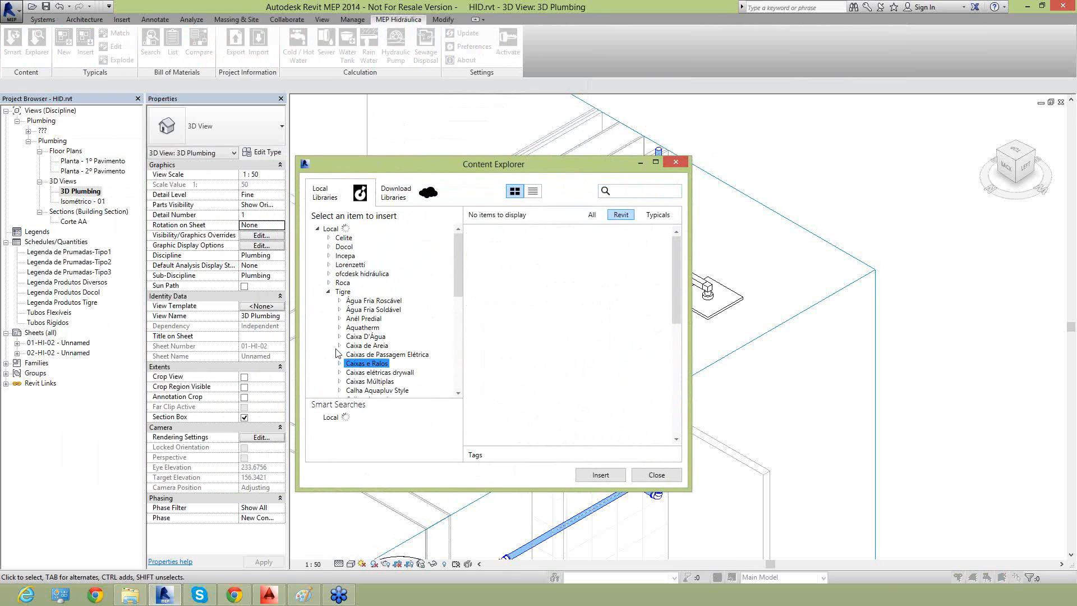
pyautogui.click(329, 292)
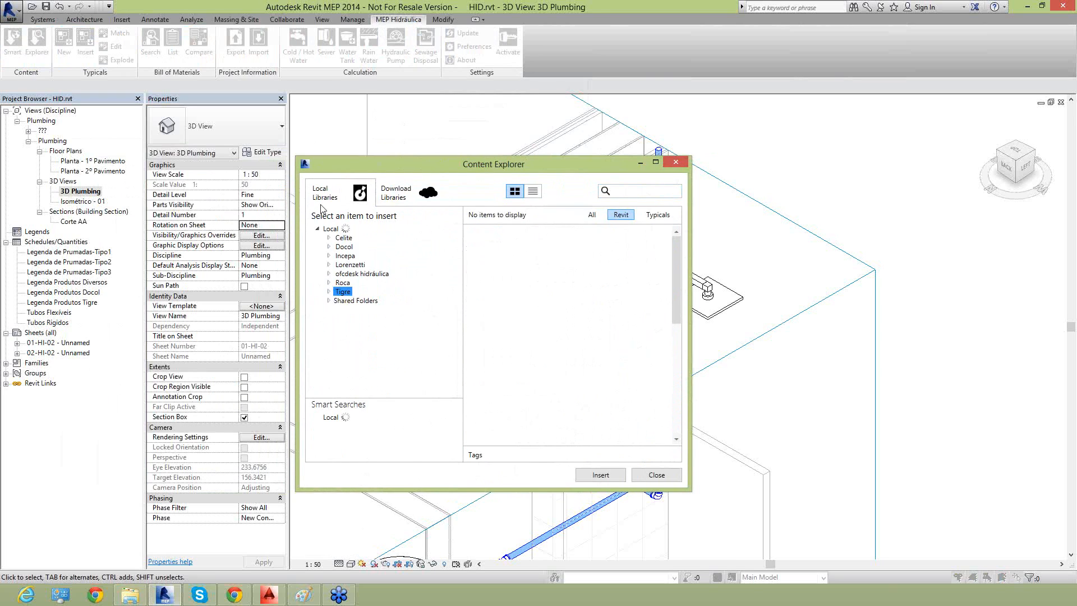
pyautogui.click(329, 247)
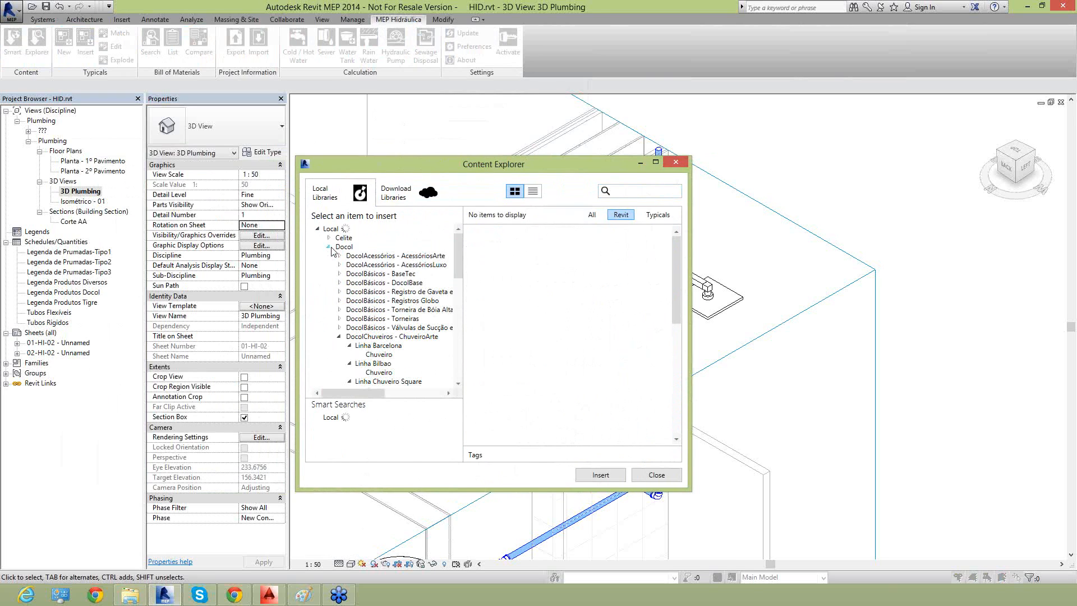
pyautogui.click(339, 337)
pyautogui.click(361, 284)
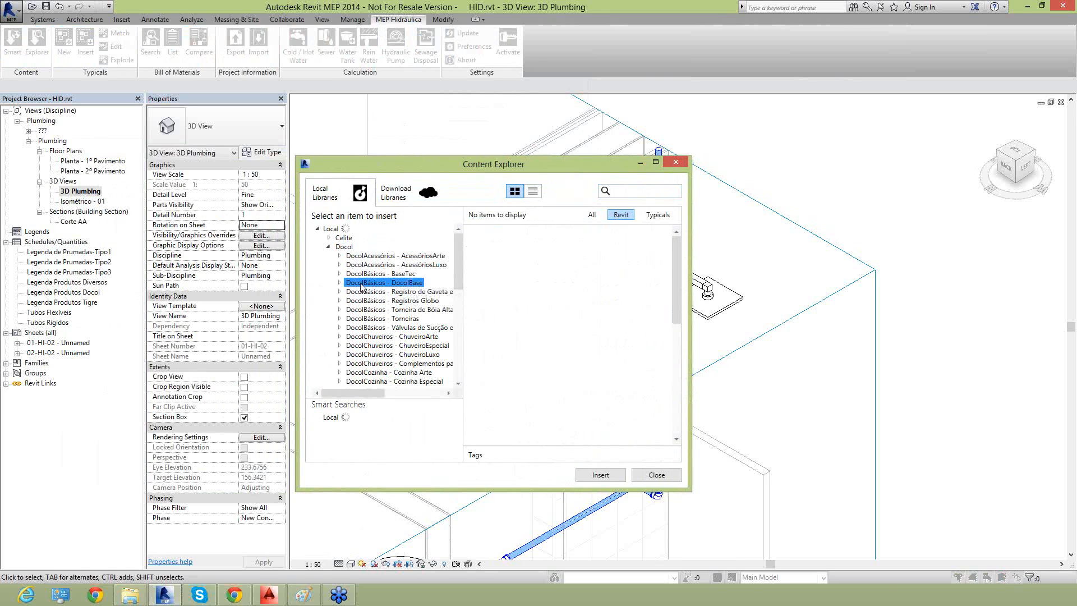
pyautogui.click(340, 283)
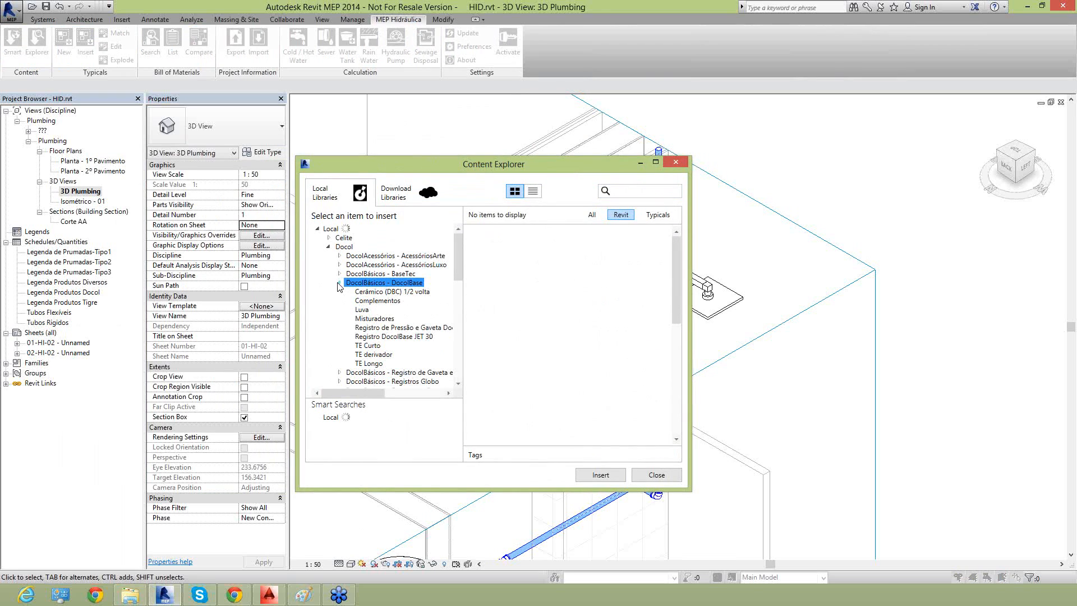
pyautogui.click(363, 329)
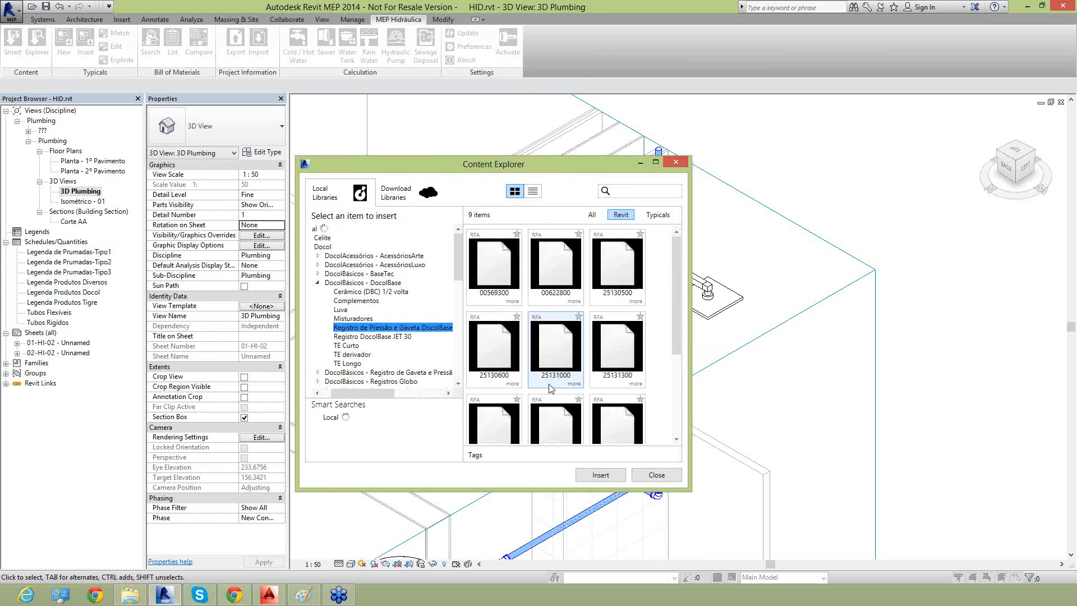
pyautogui.doubleClick(498, 375)
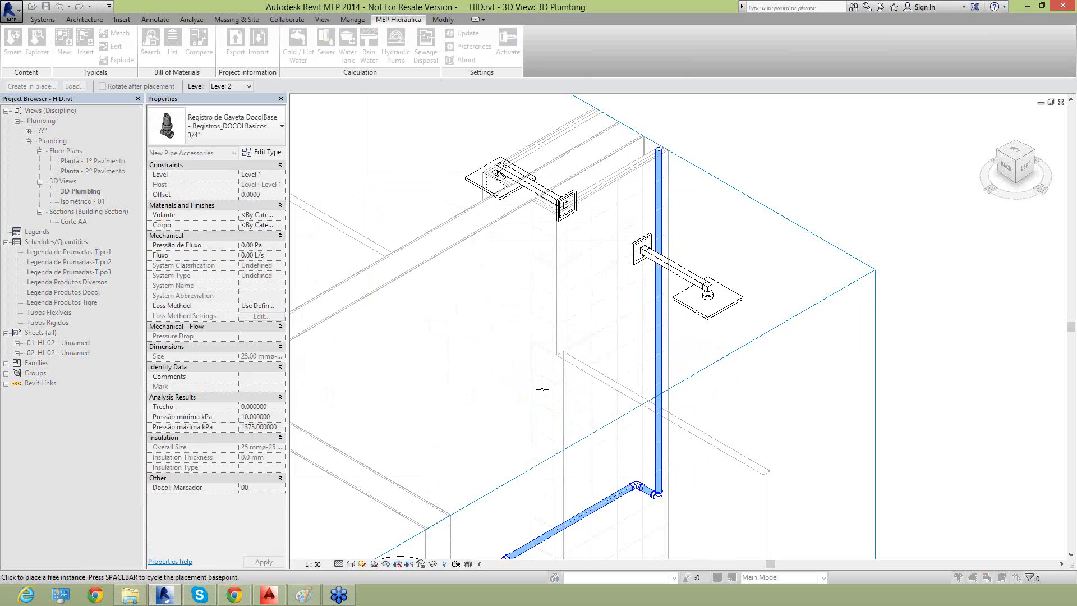
# Insert the 3/4" gate valve in the riser just below the shower head and rotate it so its stem faces the shower
pyautogui.scroll(3, 651, 312)
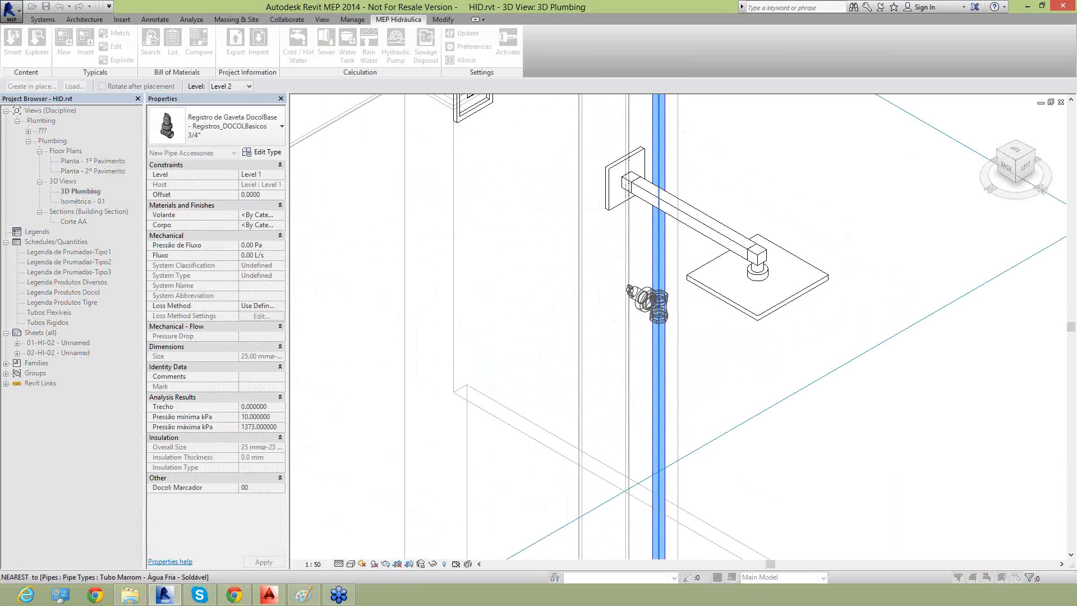
pyautogui.click(657, 306)
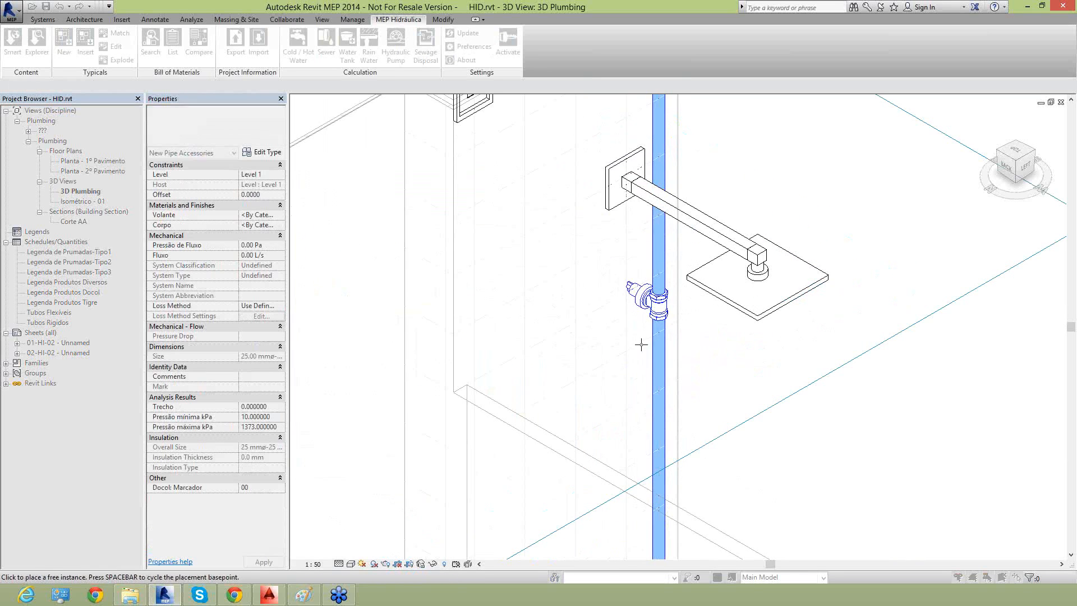
pyautogui.click(649, 293)
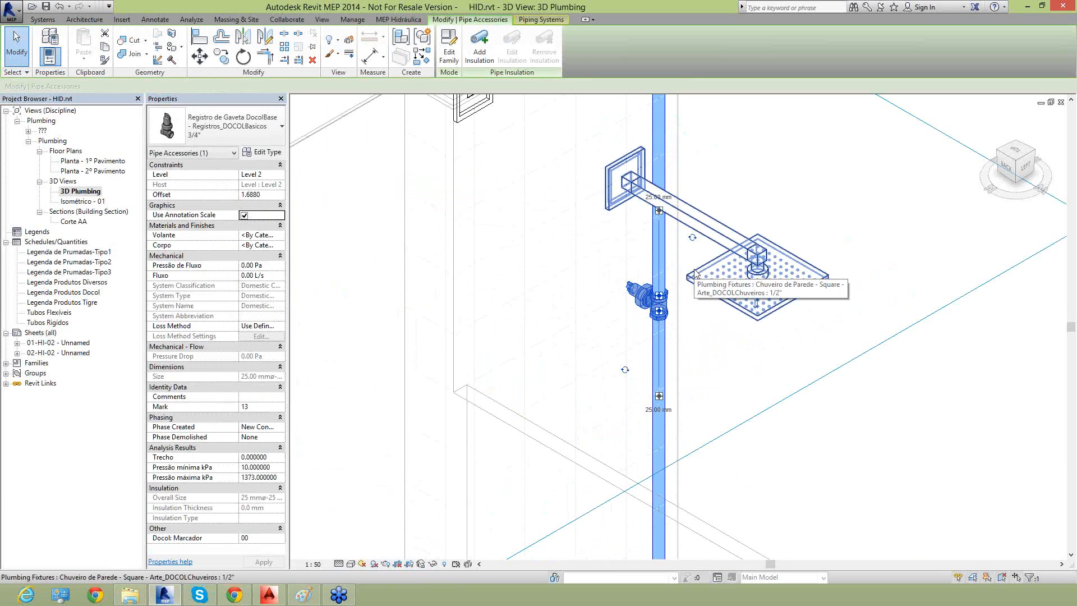
pyautogui.scroll(2, 694, 274)
pyautogui.click(691, 224)
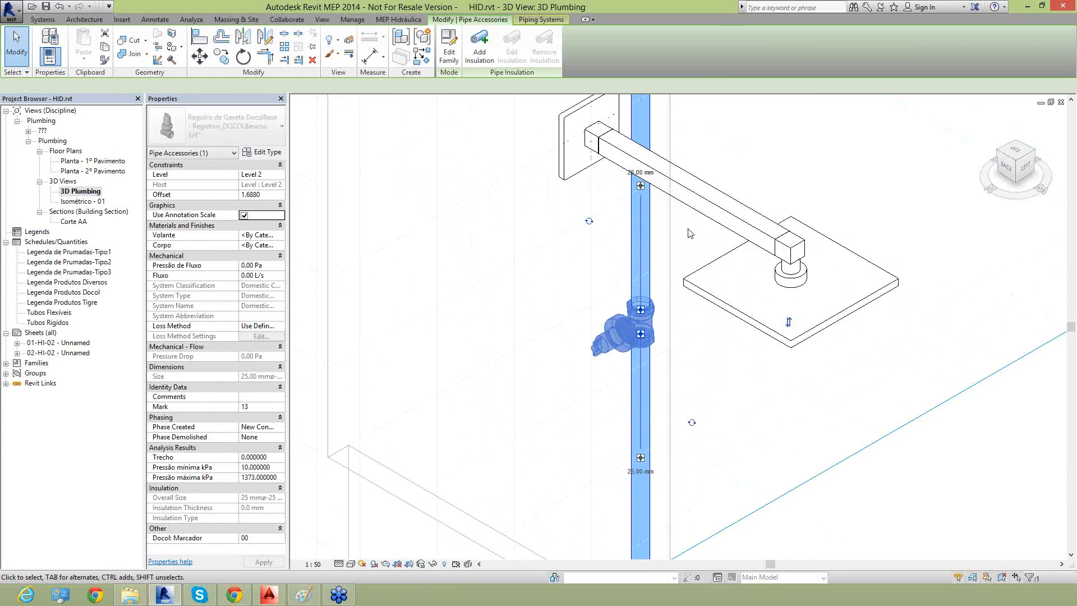
pyautogui.click(592, 222)
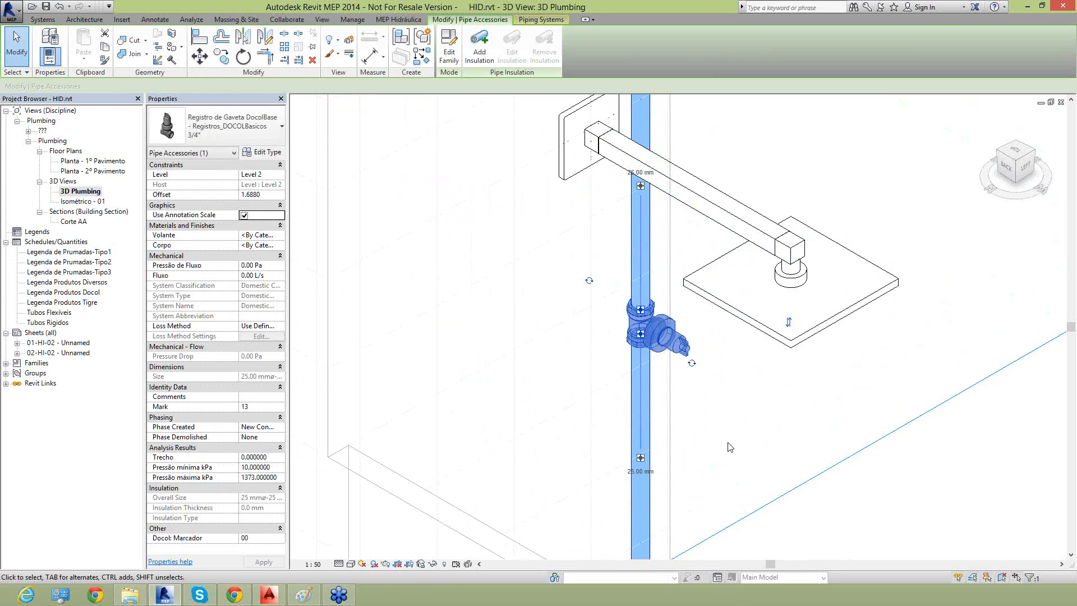
pyautogui.press('Escape')
pyautogui.scroll(-3, 652, 351)
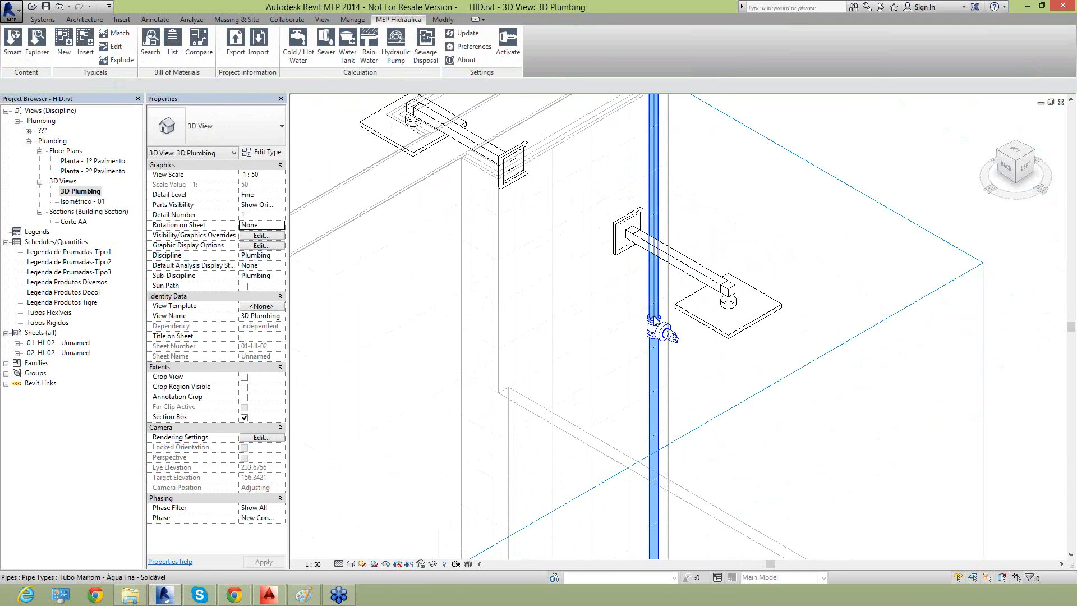
pyautogui.scroll(2, 651, 351)
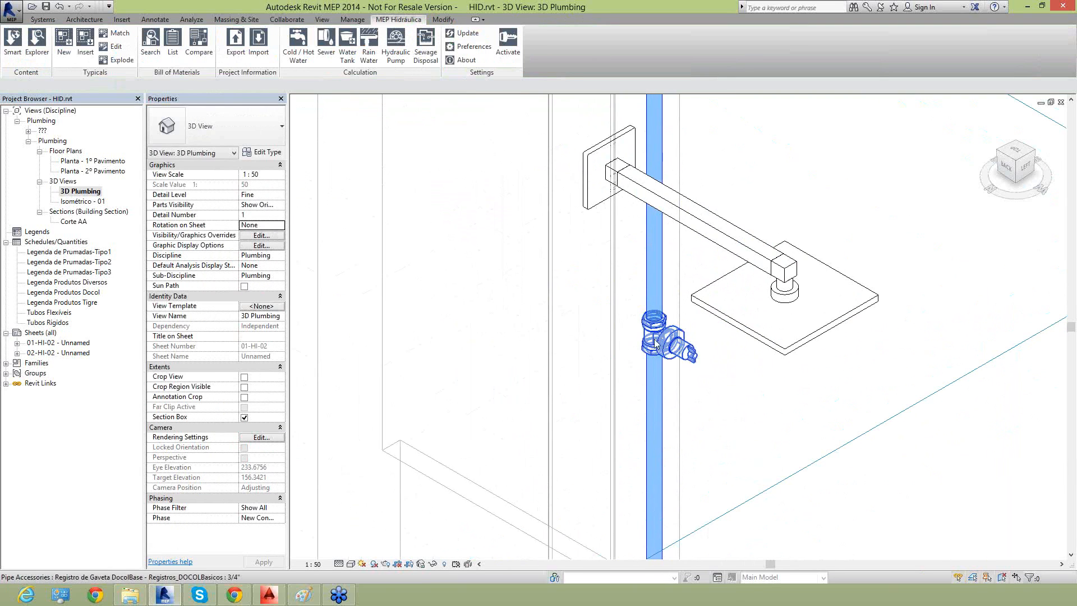
# In the Planta - 2º Pavimento view, extend the bathroom section's line and view boundary beyond the outer wall behind the shower
pyautogui.doubleClick(81, 171)
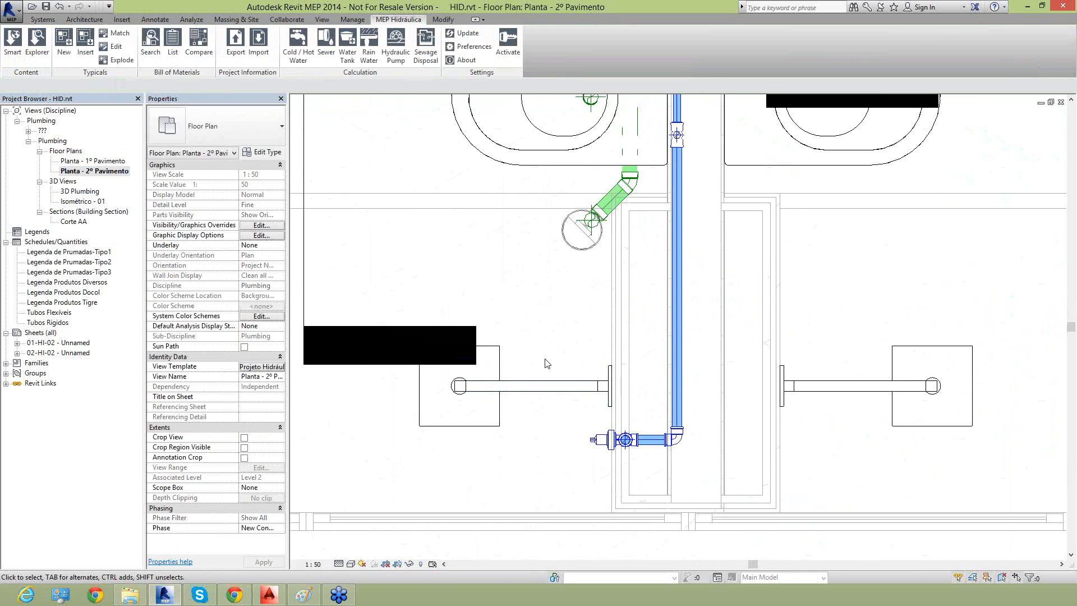
pyautogui.scroll(-2, 545, 360)
pyautogui.scroll(-1, 456, 337)
pyautogui.click(452, 347)
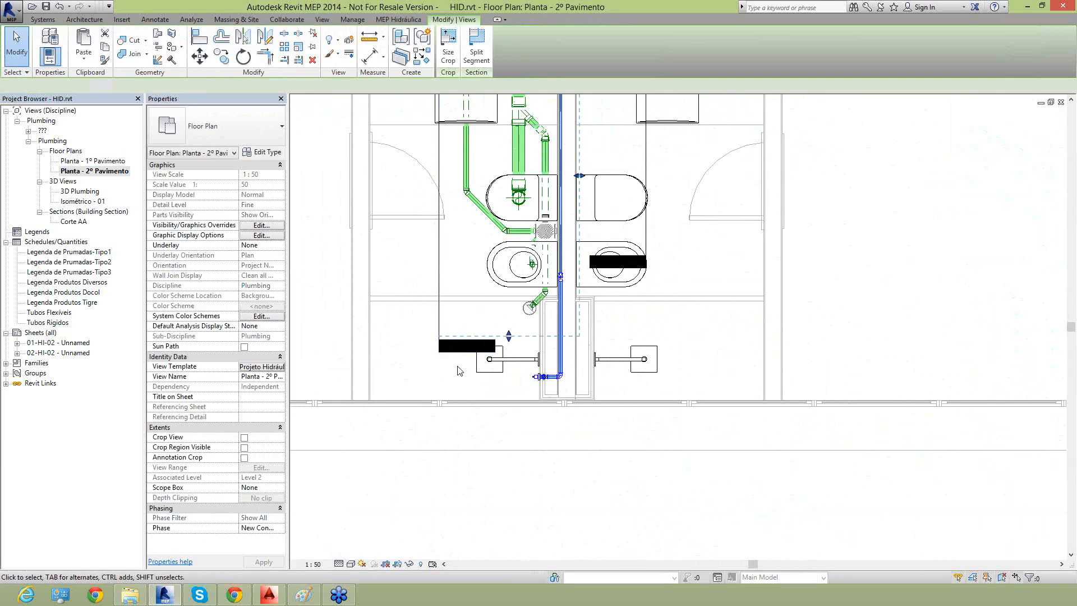
pyautogui.moveTo(508, 336); pyautogui.dragTo(509, 415)
pyautogui.moveTo(441, 347); pyautogui.dragTo(440, 443)
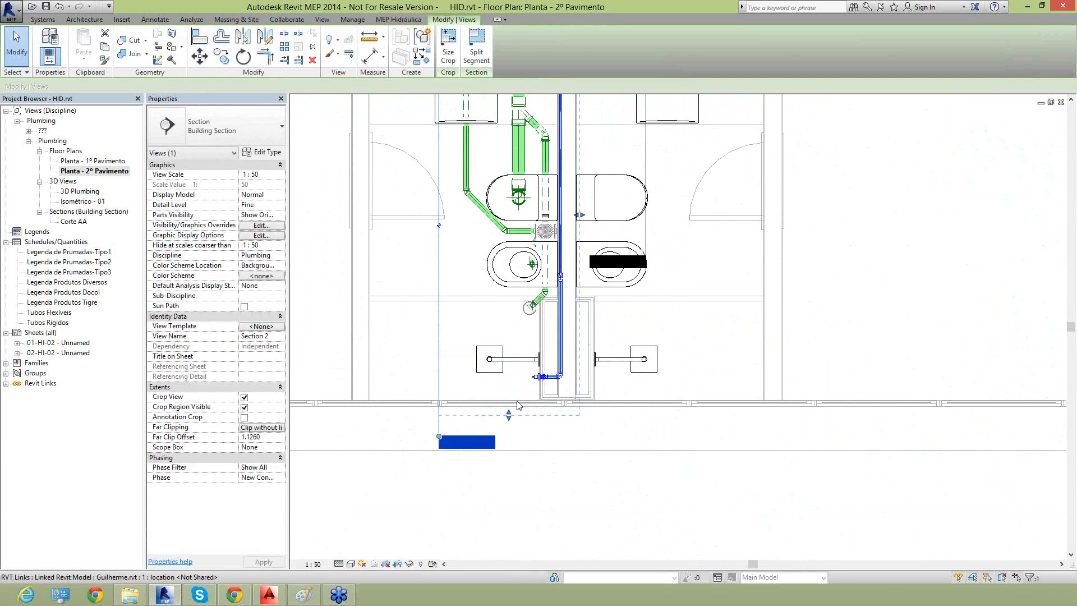
pyautogui.press('Escape')
# Open the bathroom section view, Section 2, and raise its upper crop boundary above the top of the shower riser
pyautogui.scroll(-2, 448, 520)
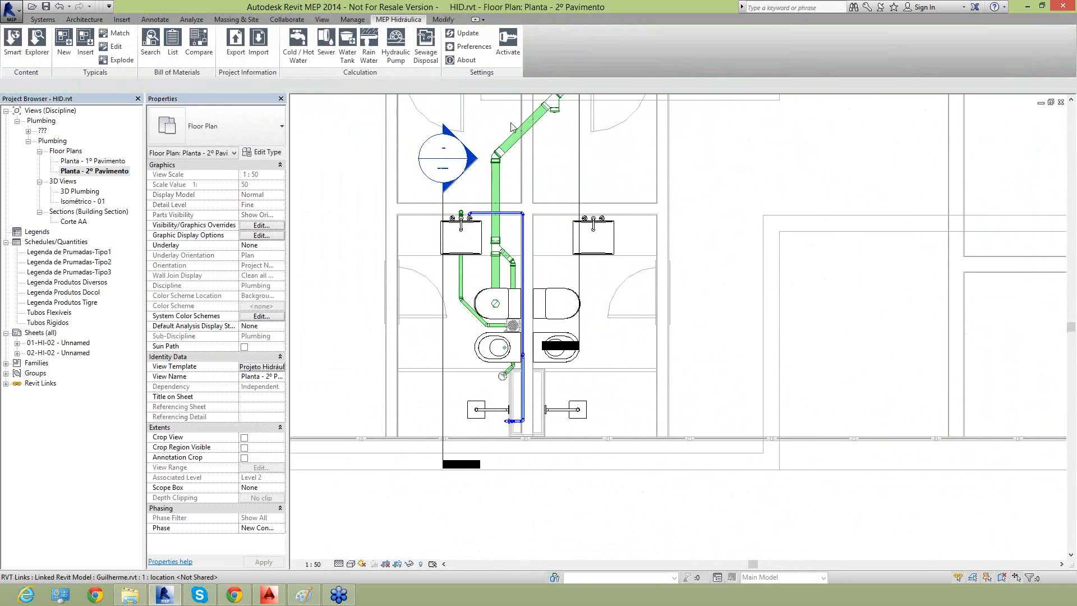
pyautogui.doubleClick(474, 160)
pyautogui.scroll(-2, 586, 330)
pyautogui.moveTo(659, 267); pyautogui.dragTo(516, 534, button='middle')
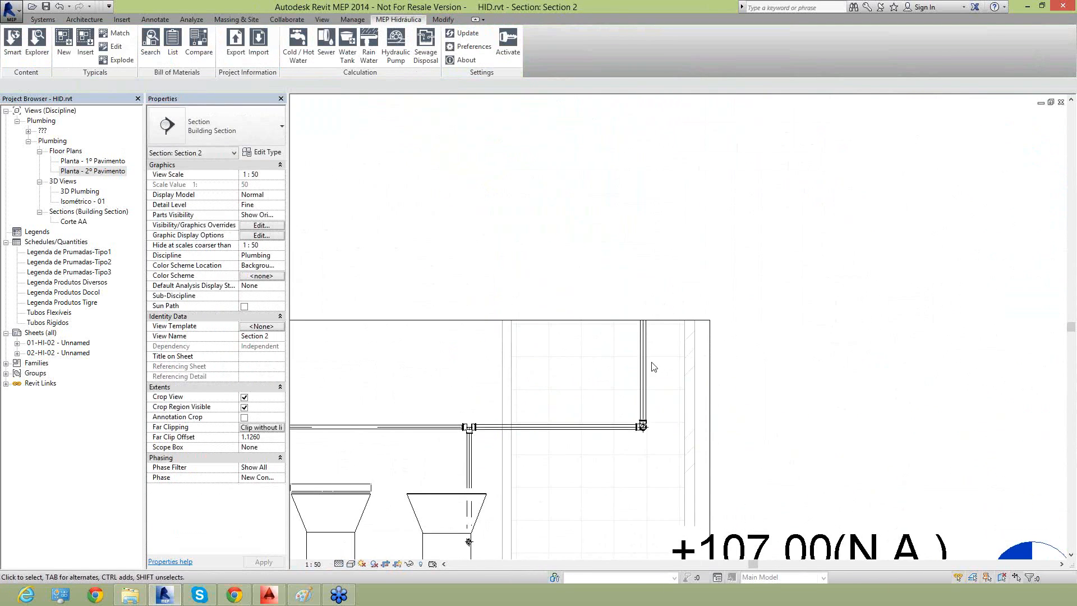
pyautogui.click(665, 321)
pyautogui.scroll(-3, 763, 347)
pyautogui.moveTo(656, 340); pyautogui.dragTo(656, 198)
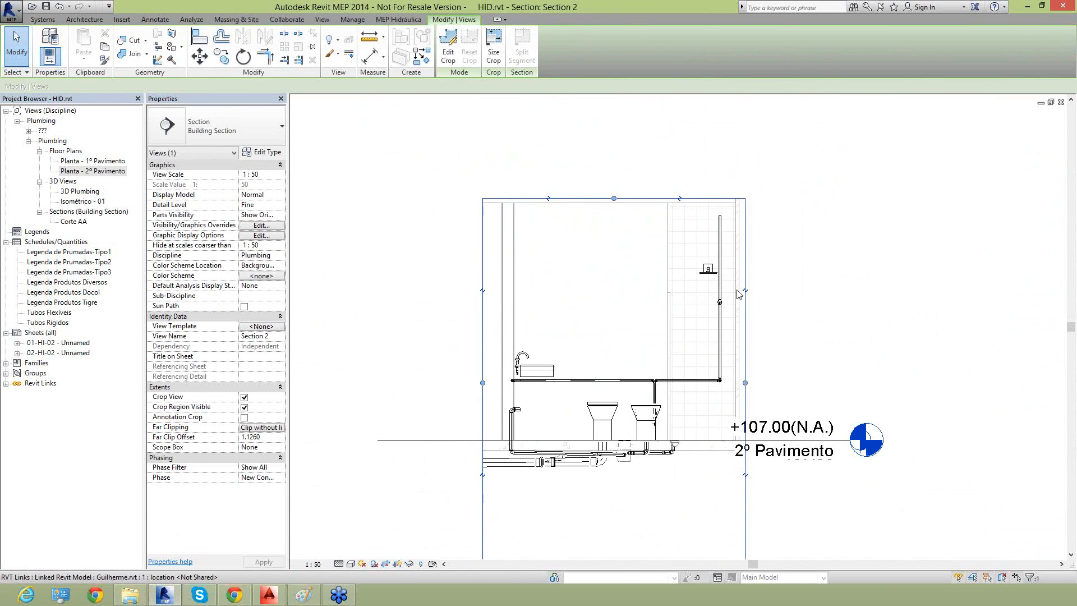
# Pull the riser pipe ends above and below the gate valve back, leaving a gap on each side of it
pyautogui.scroll(4, 730, 297)
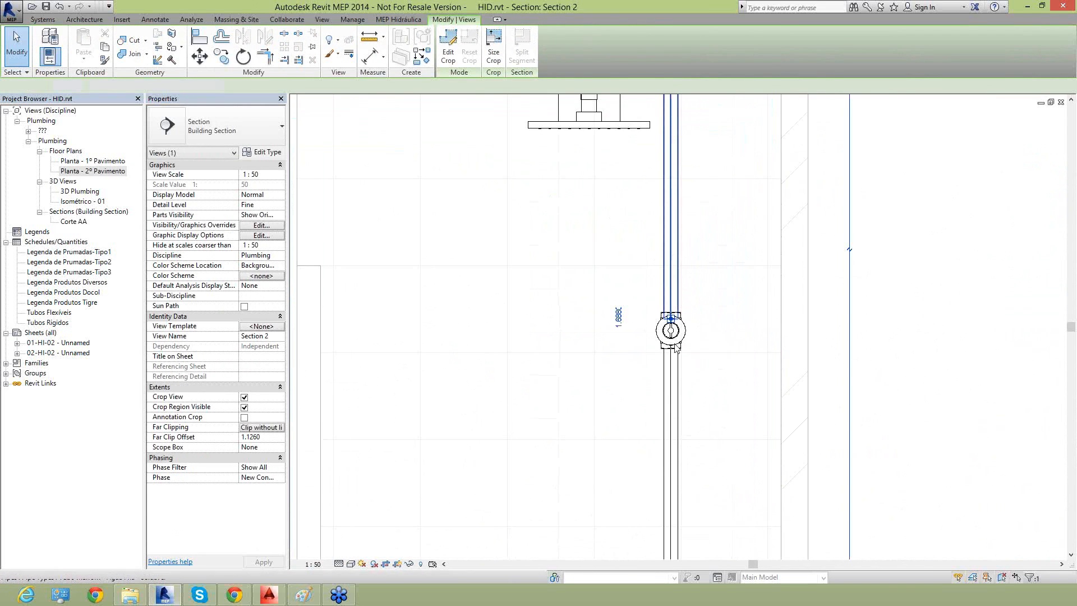
pyautogui.click(678, 305)
pyautogui.scroll(2, 695, 312)
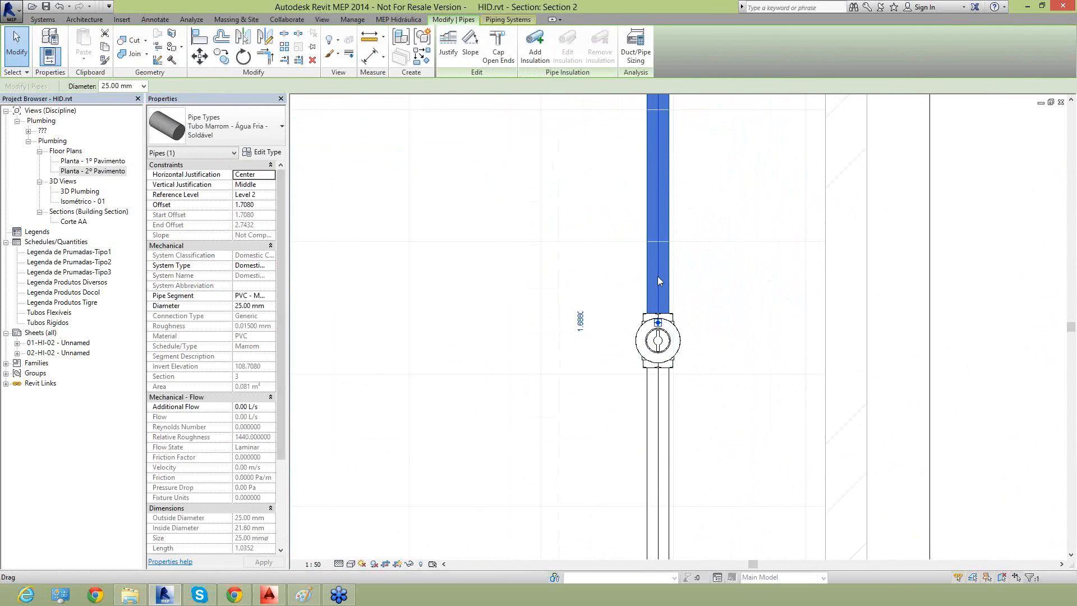
pyautogui.press('Delete')
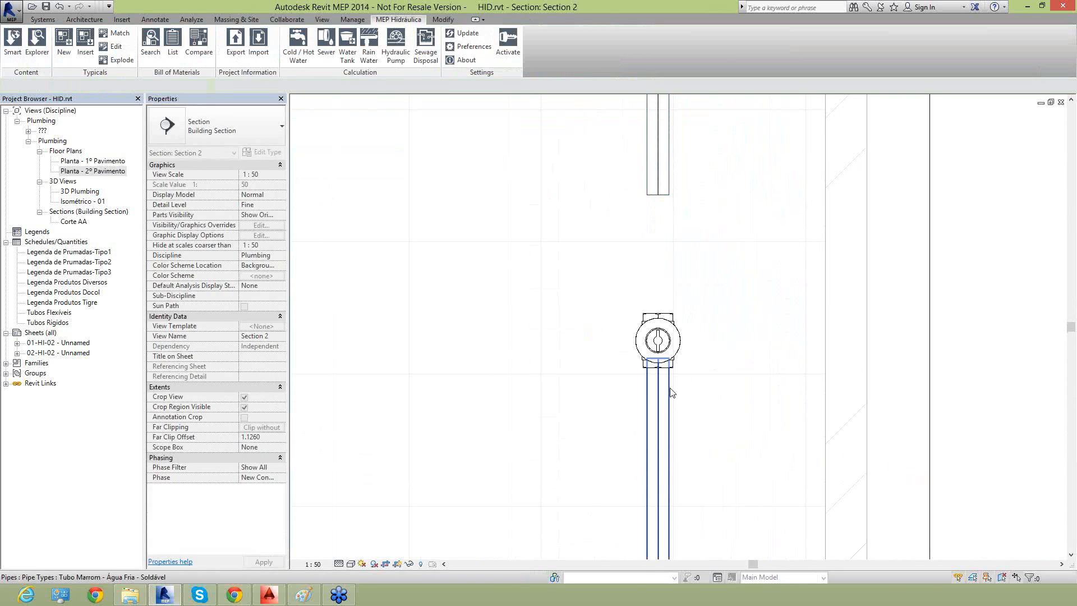
pyautogui.click(669, 396)
pyautogui.press('Delete')
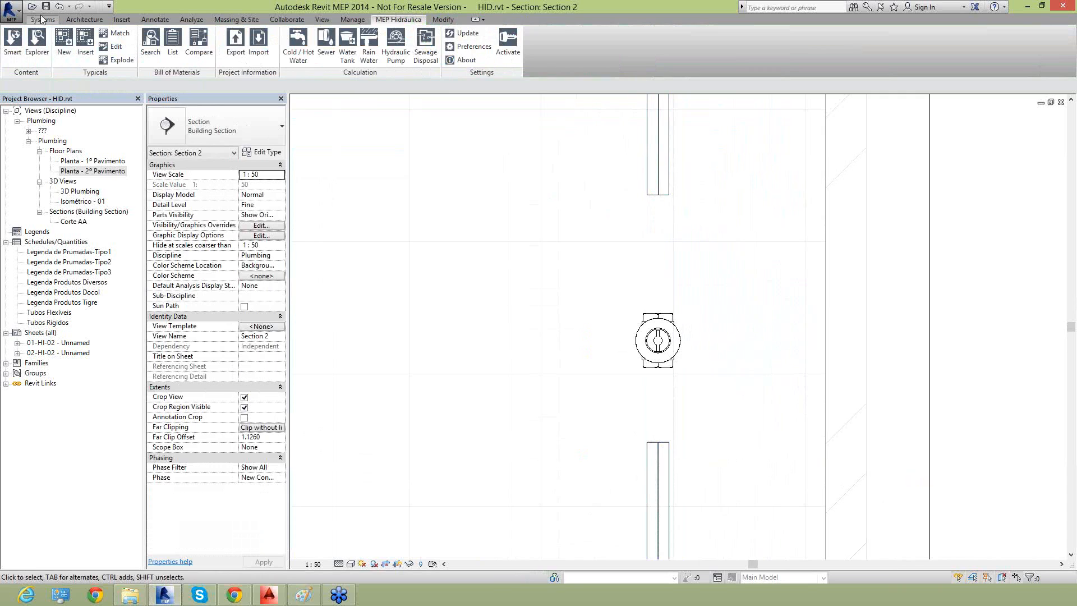
# Place an Adaptador Curto com Bolsa e Rosca - Agua Fria_Soldavel - MEP - Tigre fitting on both ends of the gate valve
pyautogui.click(42, 20)
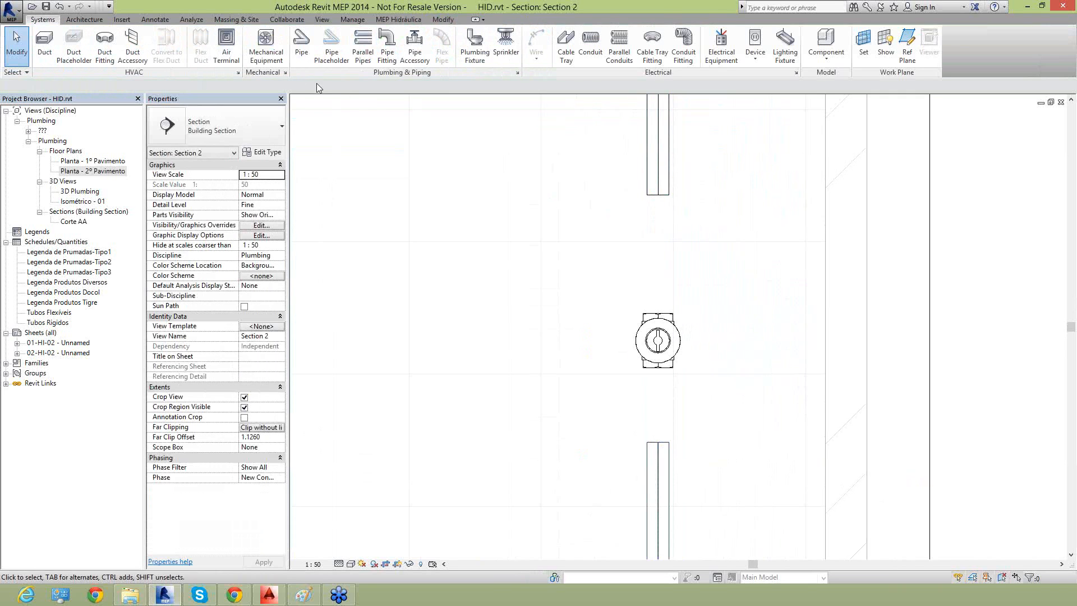
pyautogui.click(387, 45)
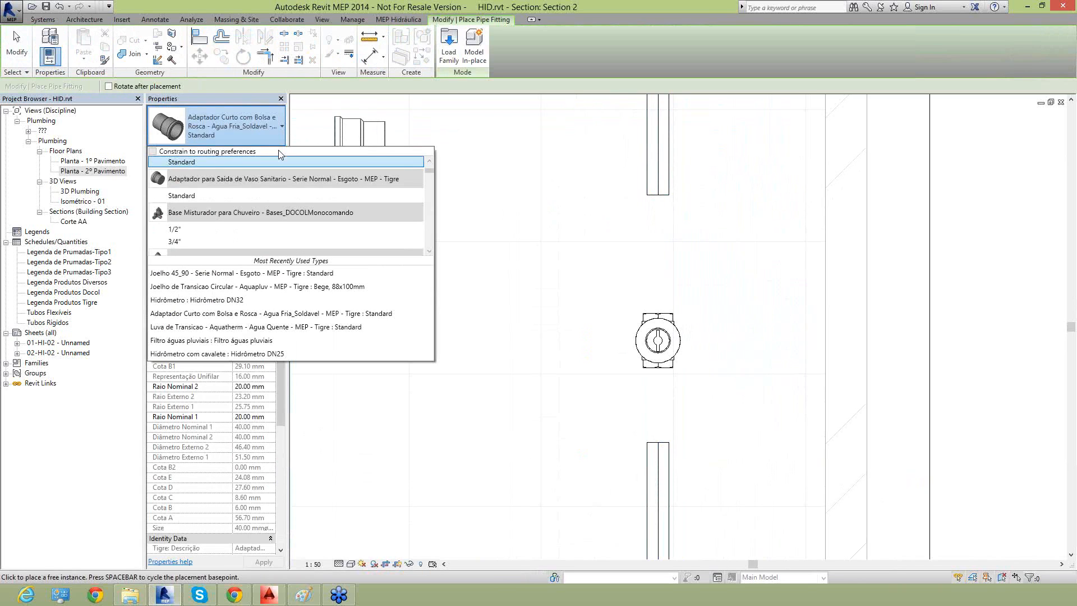
pyautogui.scroll(3, 288, 193)
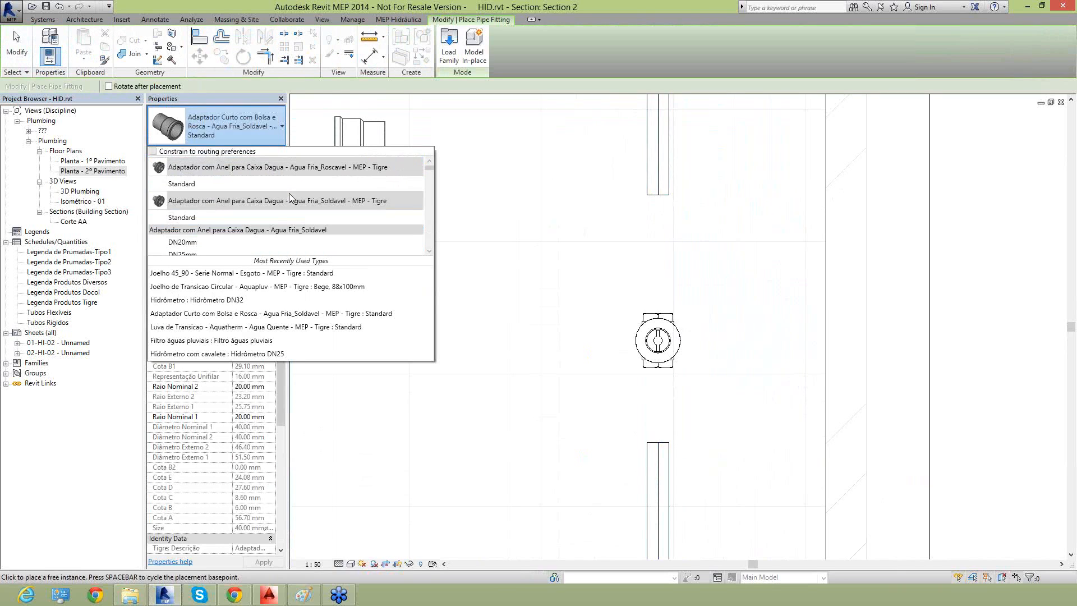
pyautogui.scroll(-4, 290, 197)
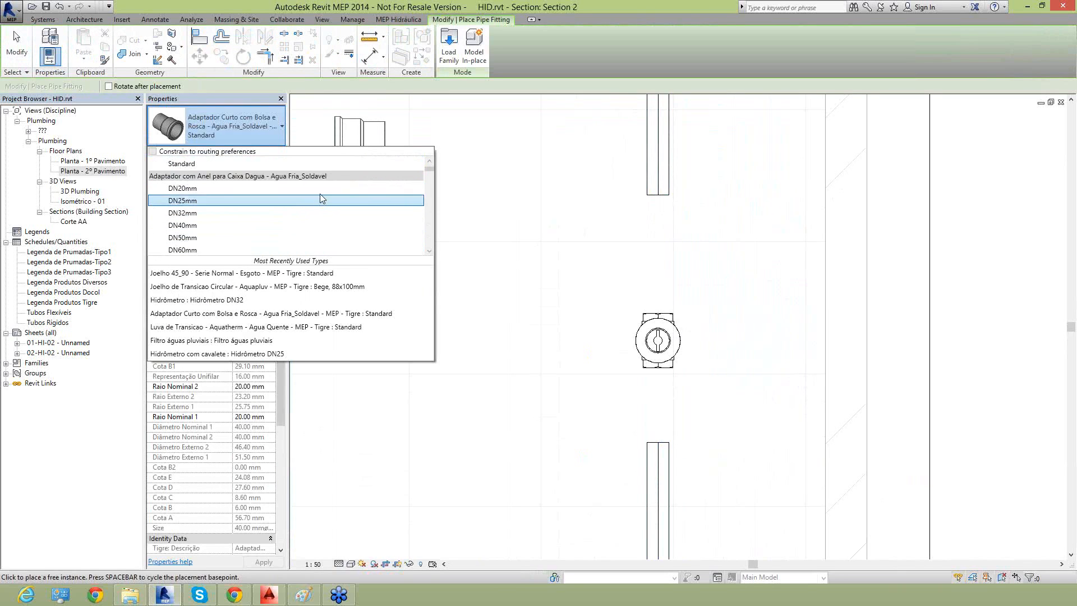
pyautogui.scroll(-2, 311, 197)
pyautogui.scroll(1, 224, 199)
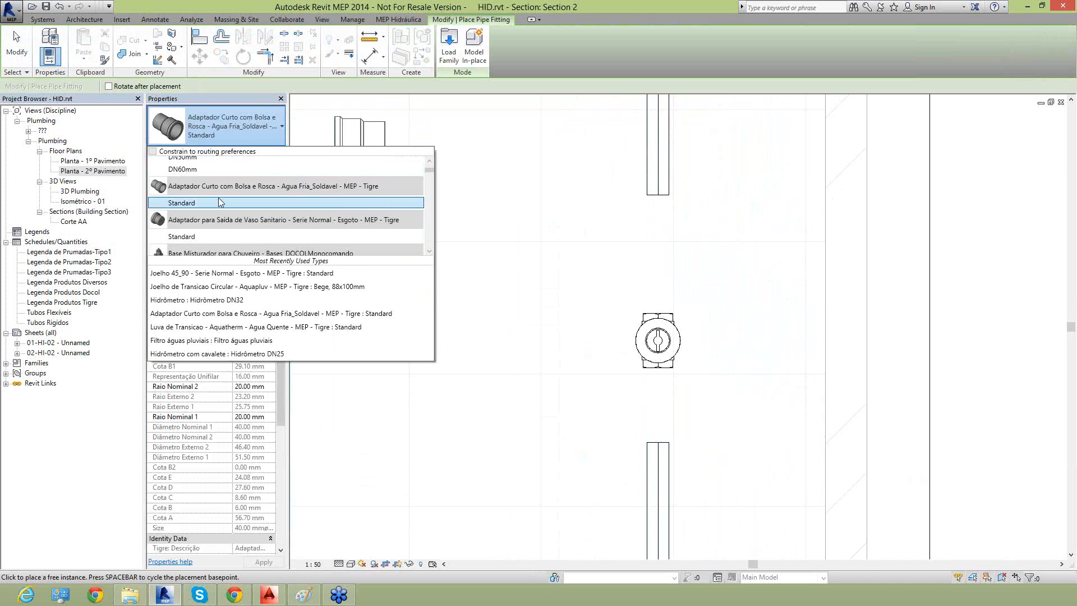
pyautogui.click(219, 206)
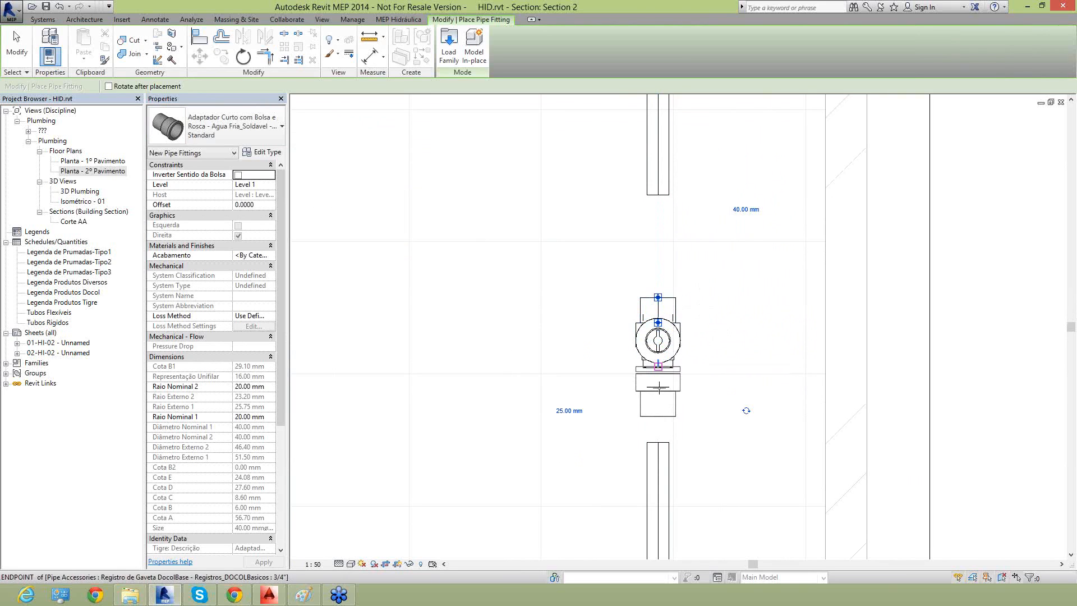
pyautogui.press('Escape')
pyautogui.press('Escape')
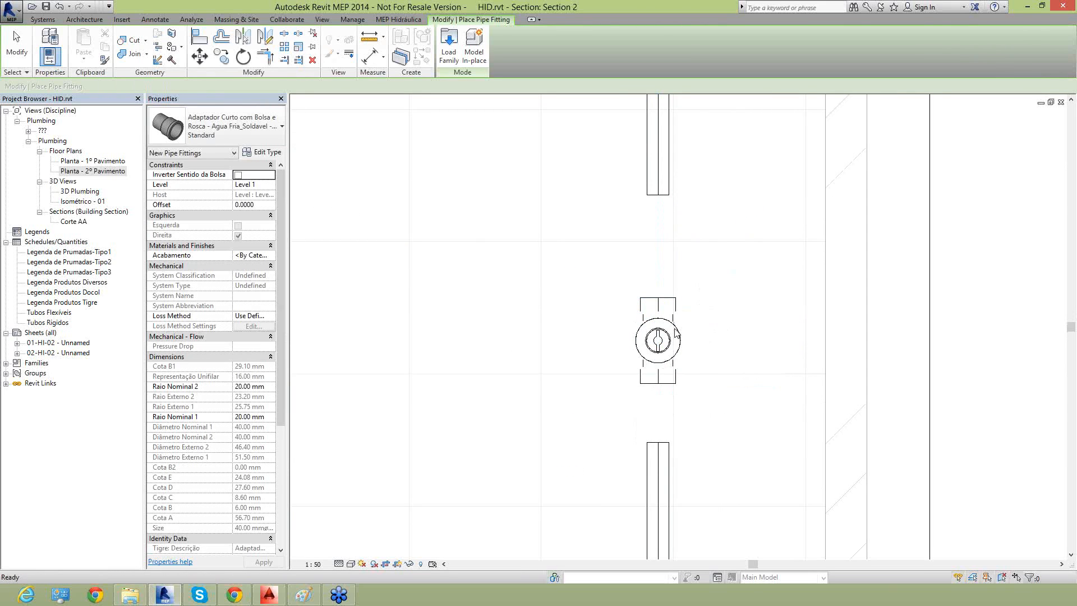
# Set the pipe-side diameter of the adapter above the gate valve to 25 mm
pyautogui.click(676, 304)
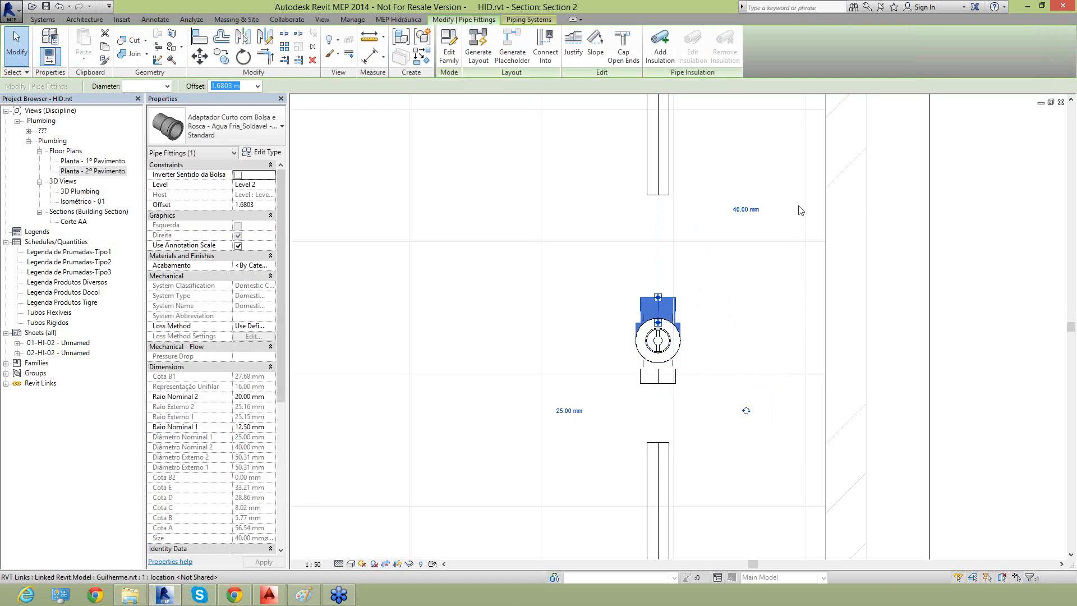
pyautogui.click(753, 211)
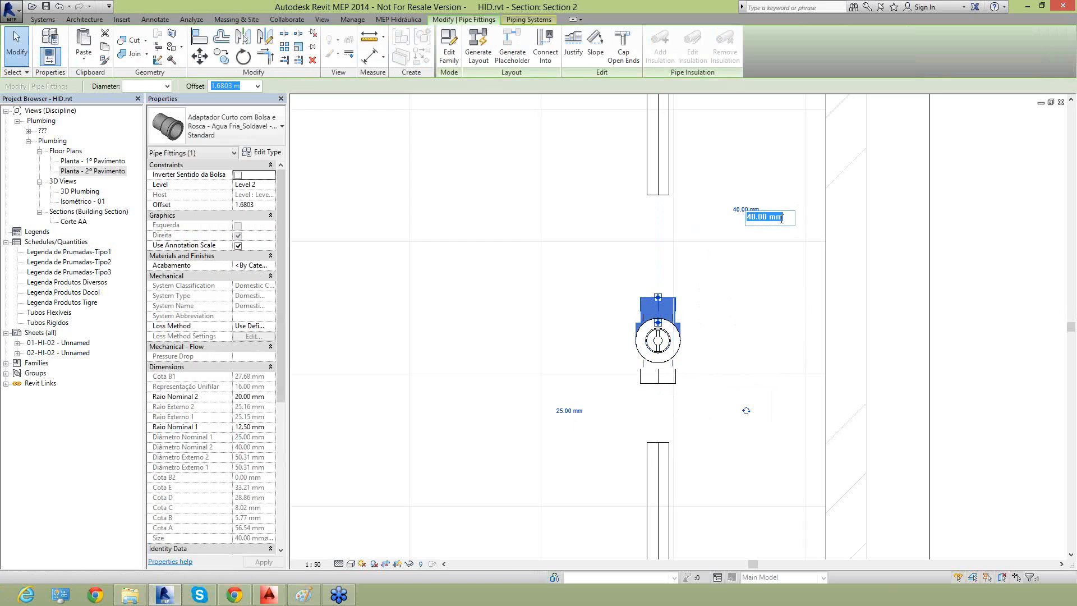
pyautogui.write('25')
pyautogui.press('Return')
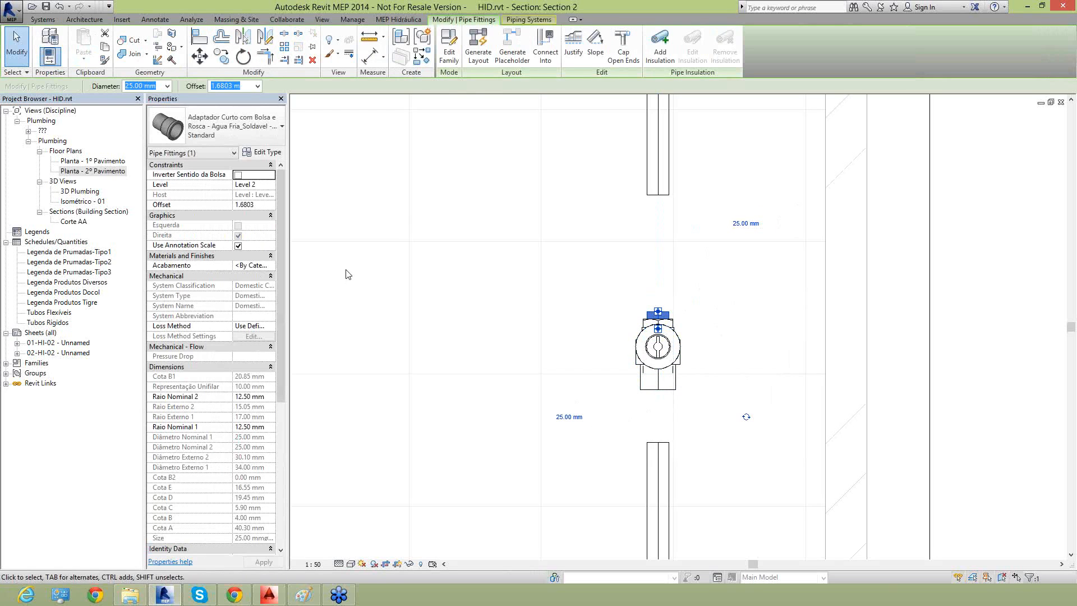
# Reverse the socket direction of the adapters above and below the gate valve, and set the lower adapter's pipe-side diameter to 25 mm
pyautogui.click(238, 175)
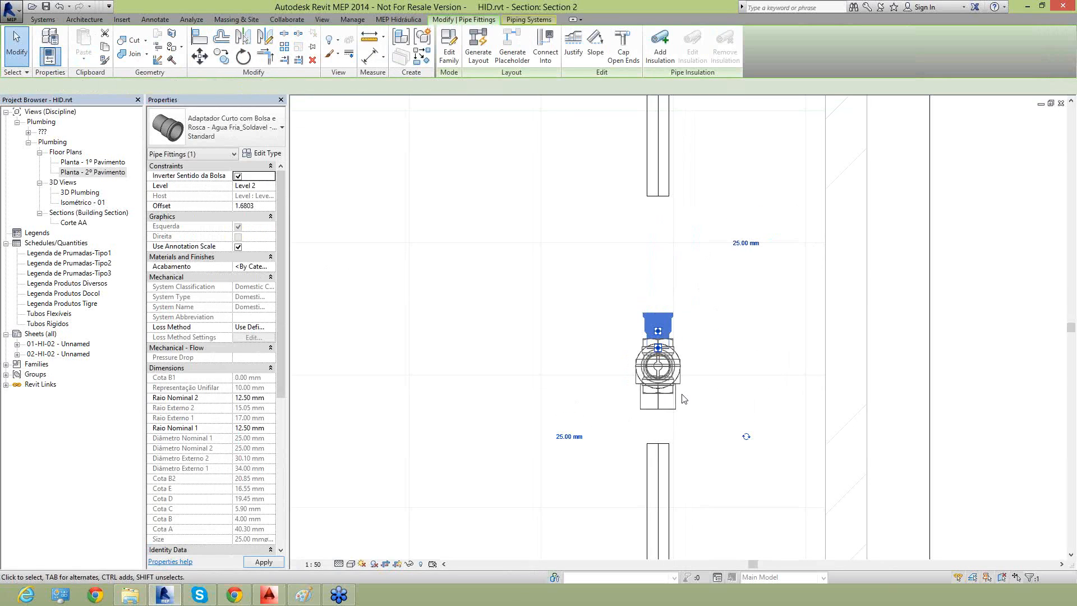
pyautogui.click(676, 410)
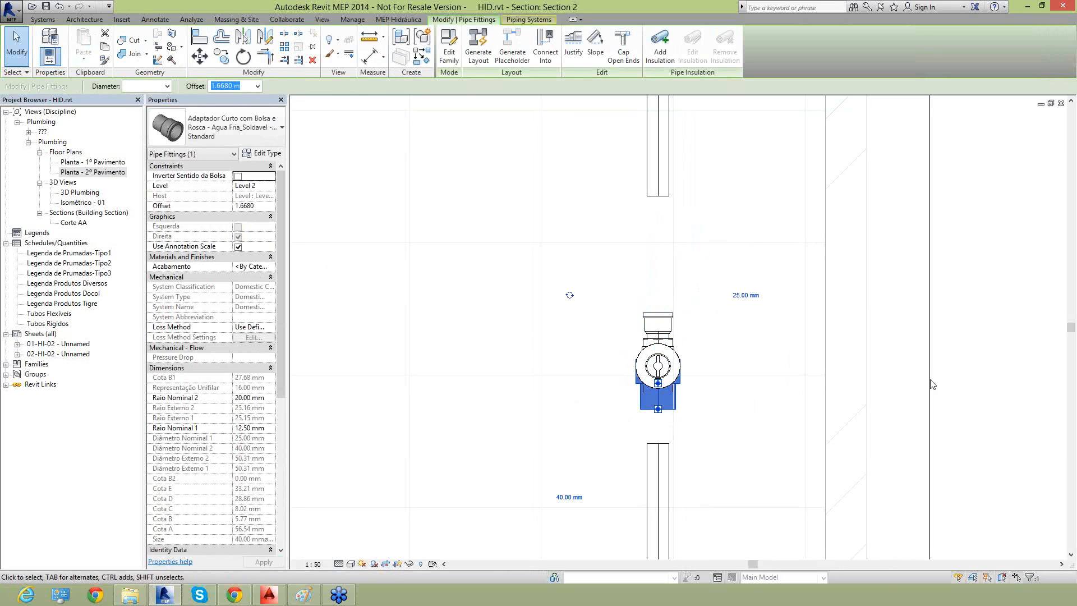
pyautogui.click(238, 177)
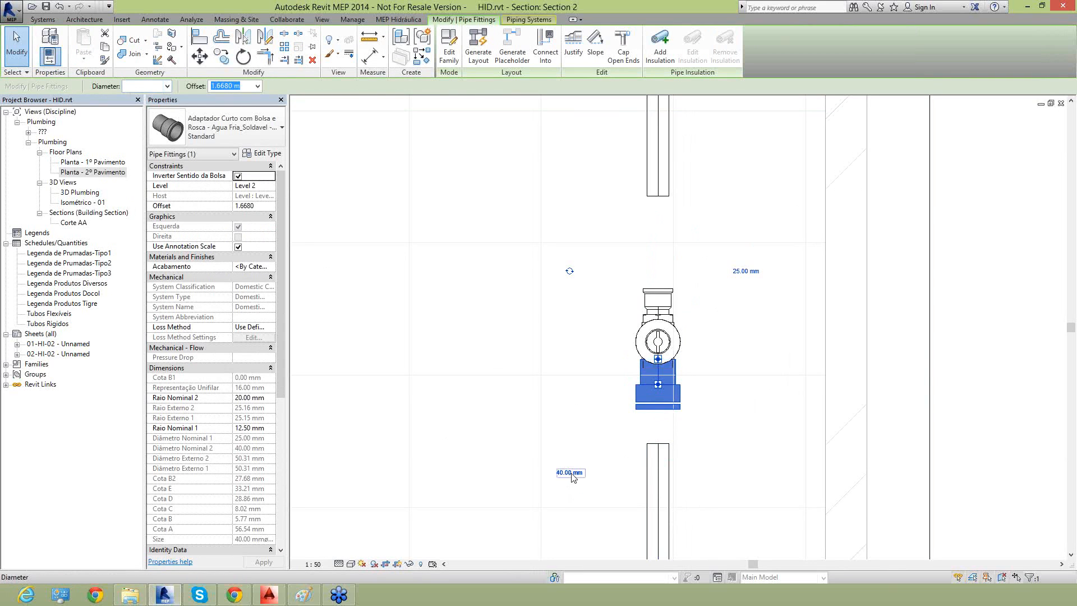
pyautogui.click(578, 473)
pyautogui.write('25')
pyautogui.press('Return')
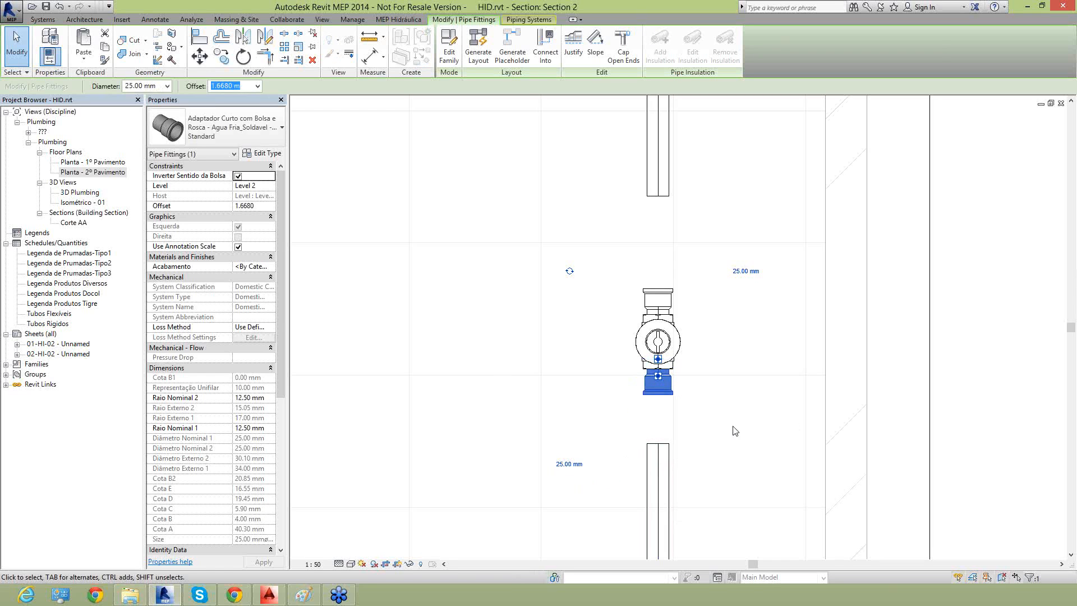
pyautogui.click(654, 409)
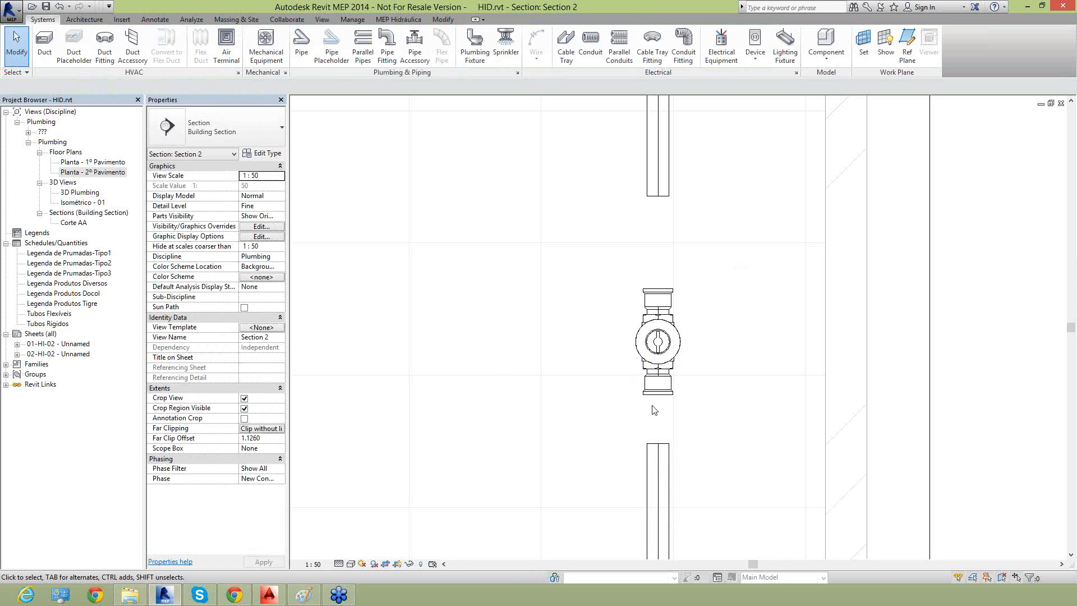
# Close the gaps in the riser by connecting the lower and upper pipe ends to the adapters on the gate valve
pyautogui.click(658, 452)
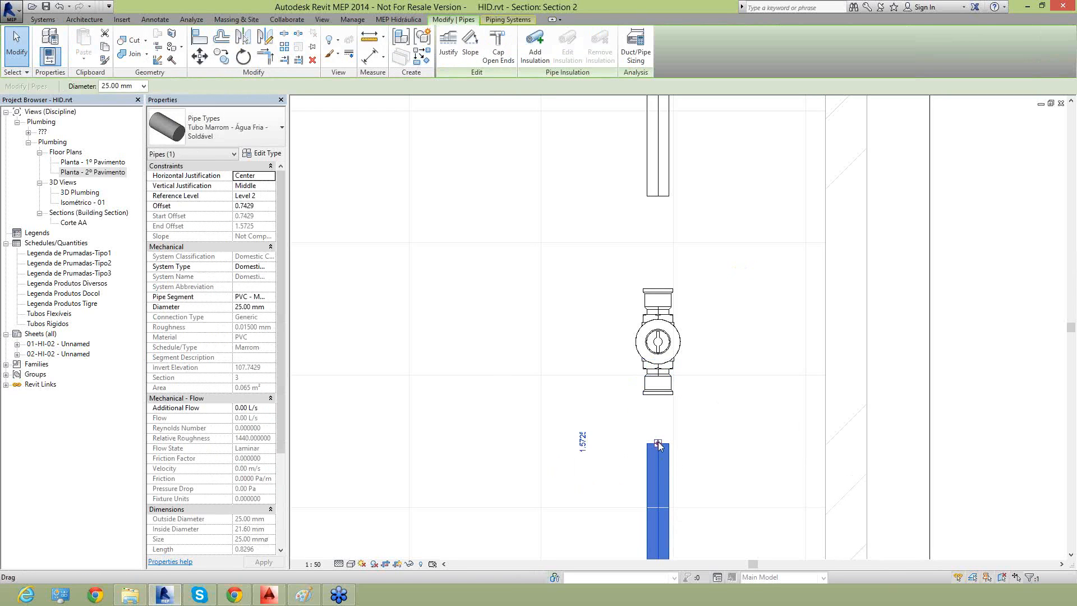
pyautogui.rightClick(659, 445)
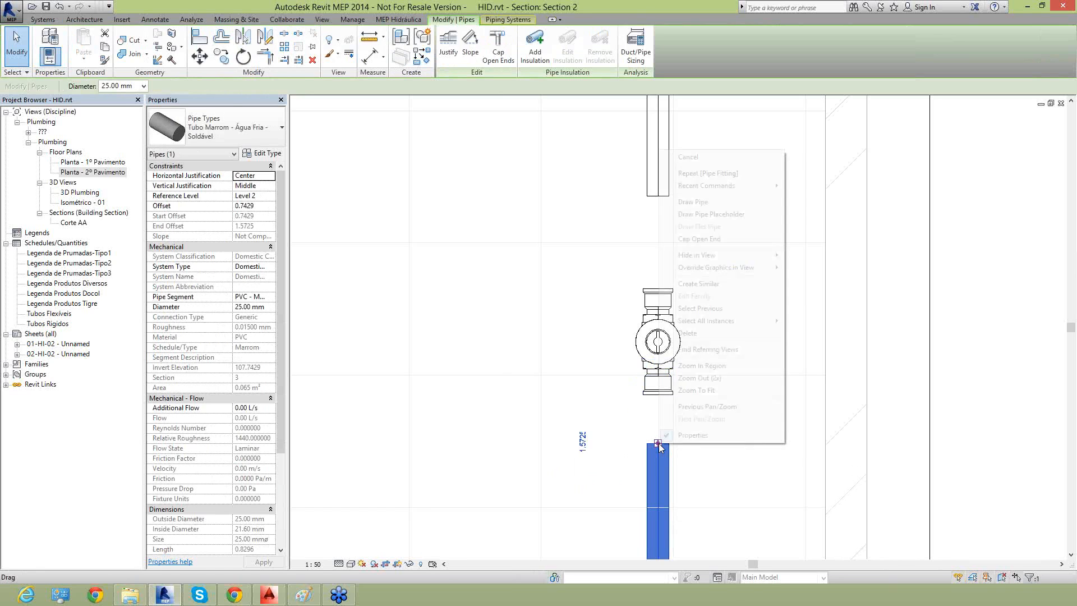
pyautogui.click(694, 202)
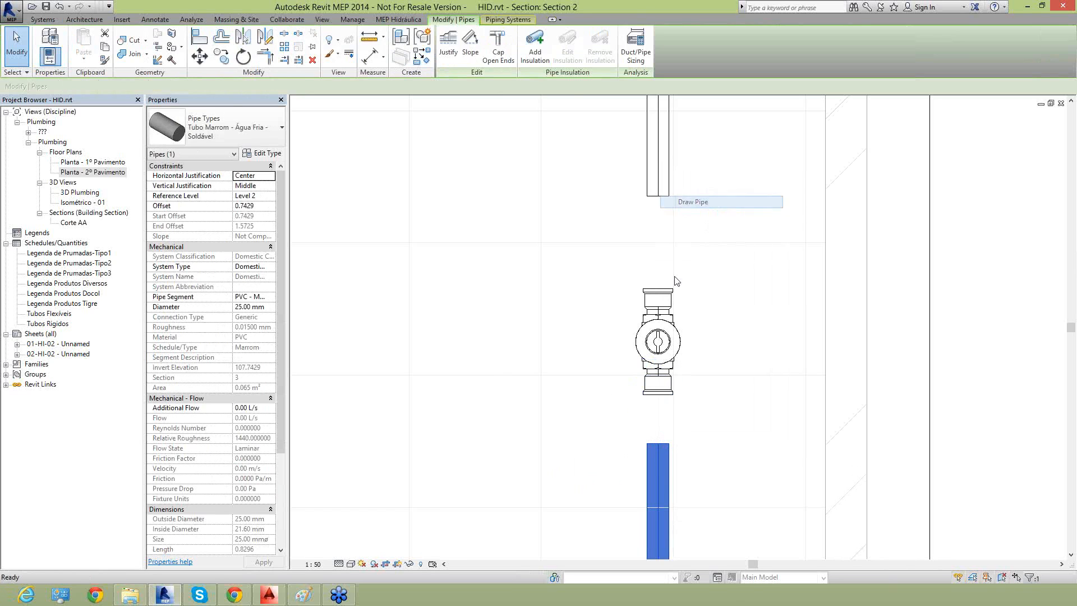
pyautogui.click(658, 376)
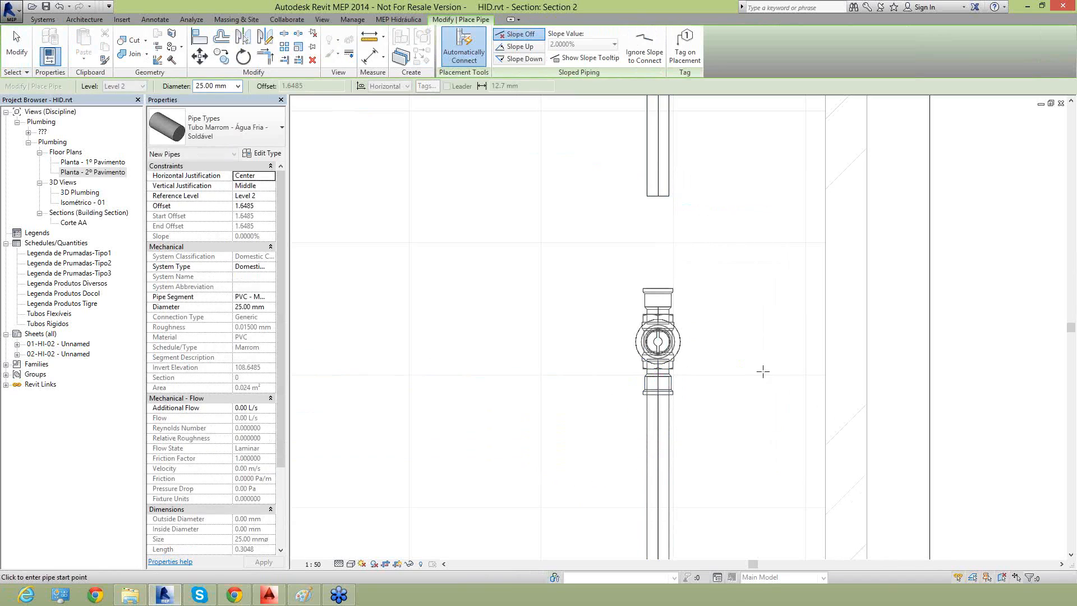
pyautogui.click(658, 196)
pyautogui.click(658, 306)
pyautogui.press('Escape')
pyautogui.press('Escape')
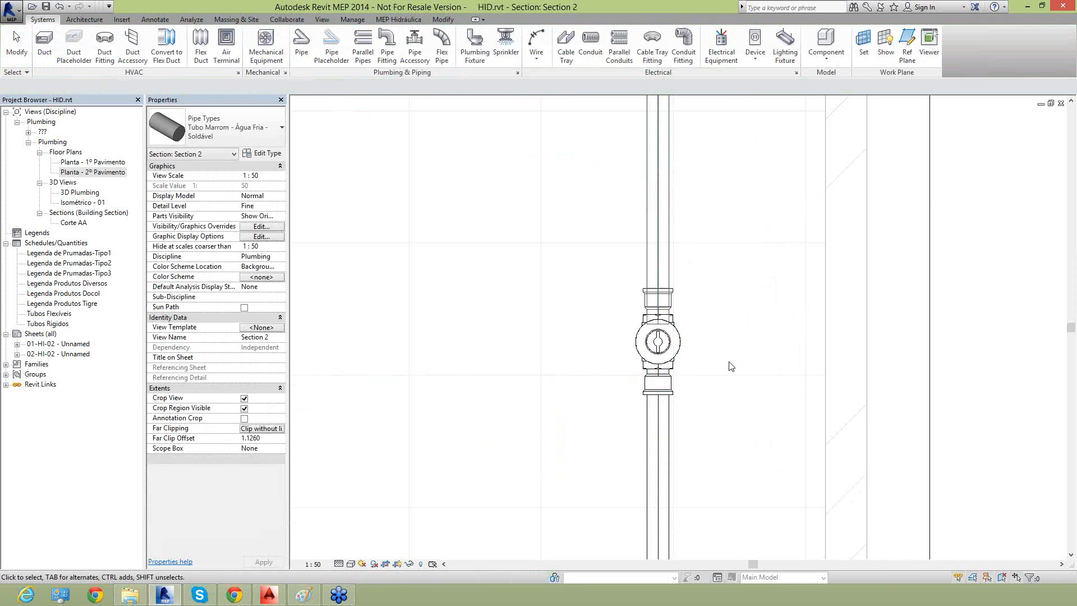
# Set the riser gate valve's offset from Level 2 to 1.8000 m
pyautogui.click(688, 343)
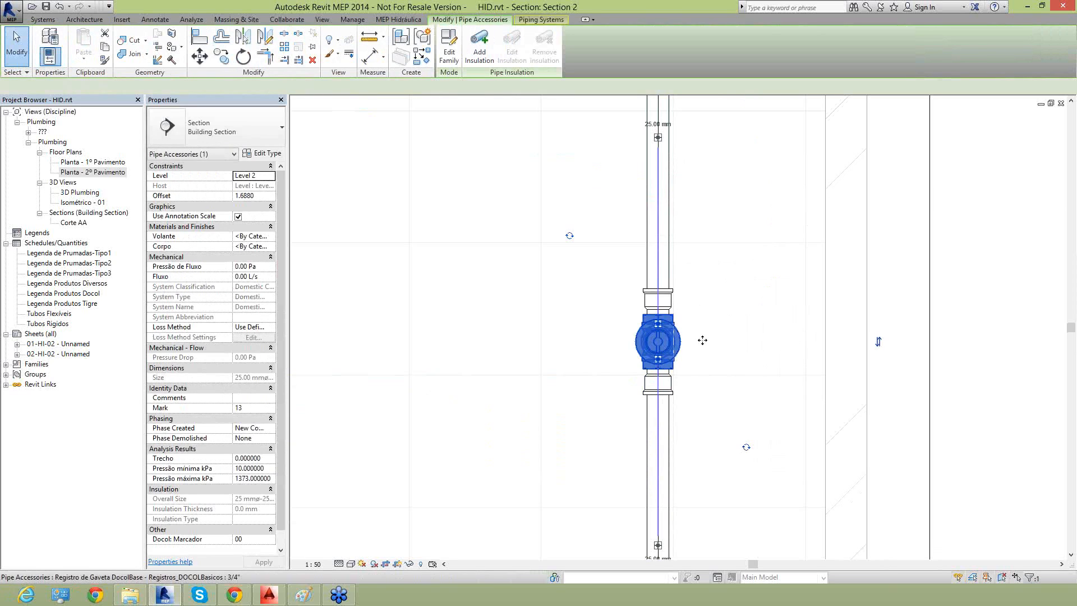
pyautogui.click(266, 196)
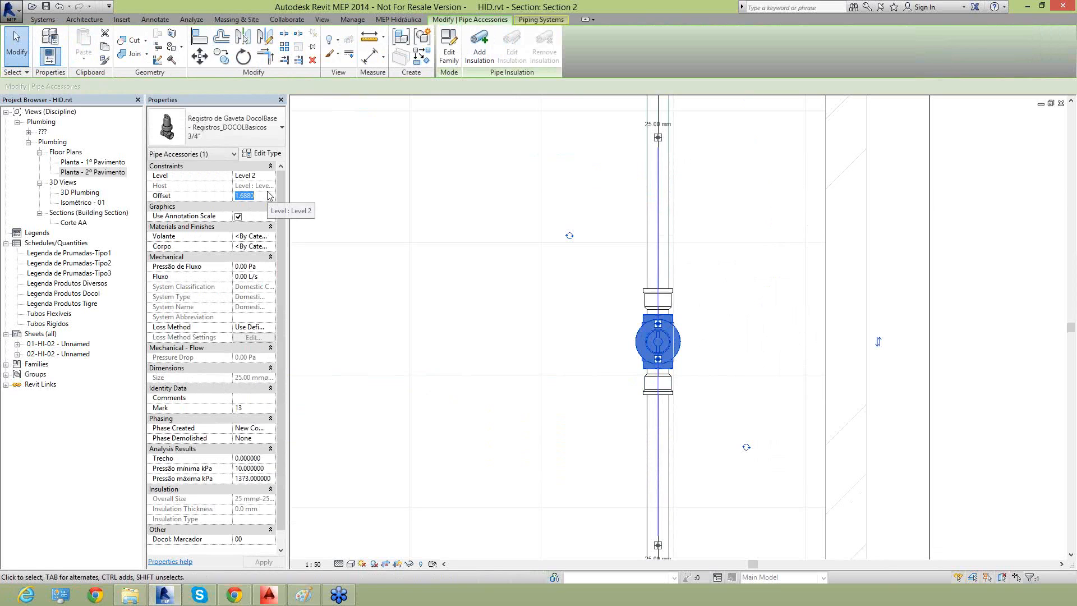
pyautogui.write('1')
pyautogui.press('Return')
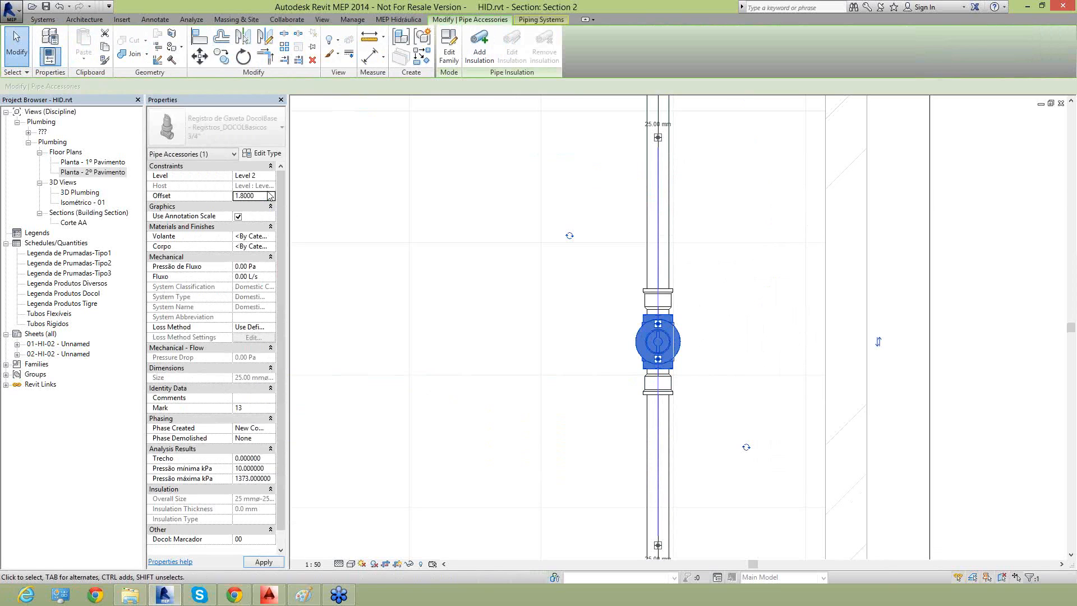
pyautogui.click(507, 300)
pyautogui.scroll(-2, 507, 299)
pyautogui.scroll(-2, 645, 340)
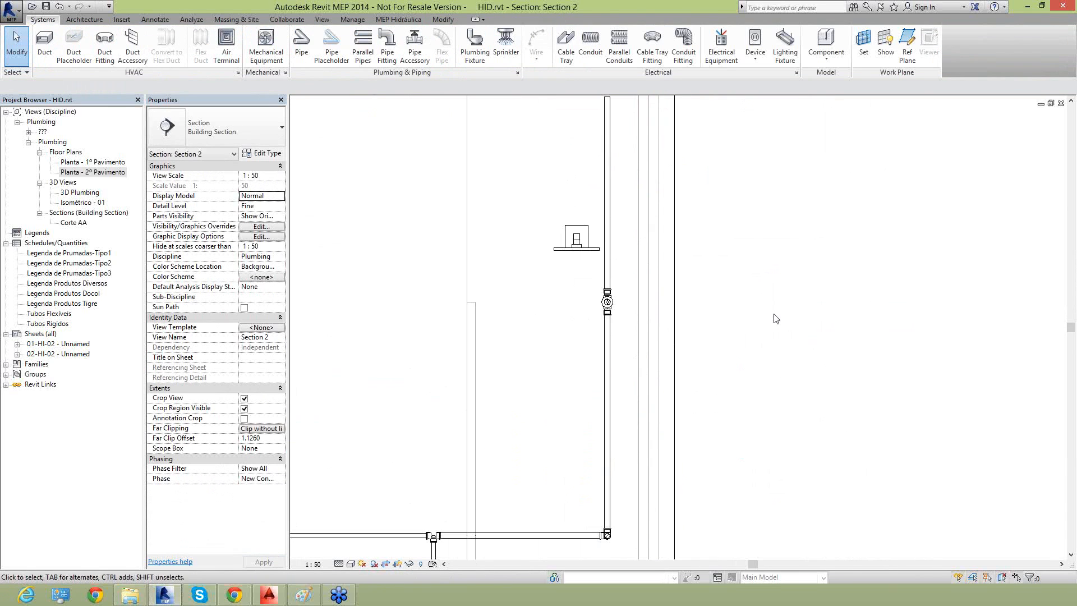
pyautogui.scroll(-1, 771, 315)
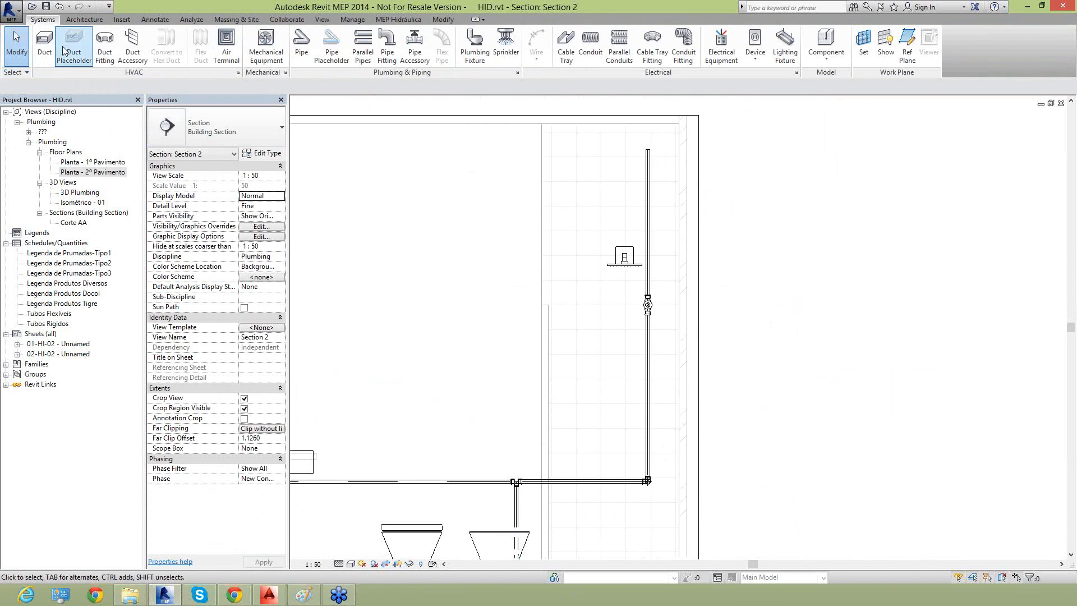
# Open the Planta - 2º Pavimento floor plan and start a pipe from the free 20 mm inlet of the washbasin
pyautogui.doubleClick(96, 173)
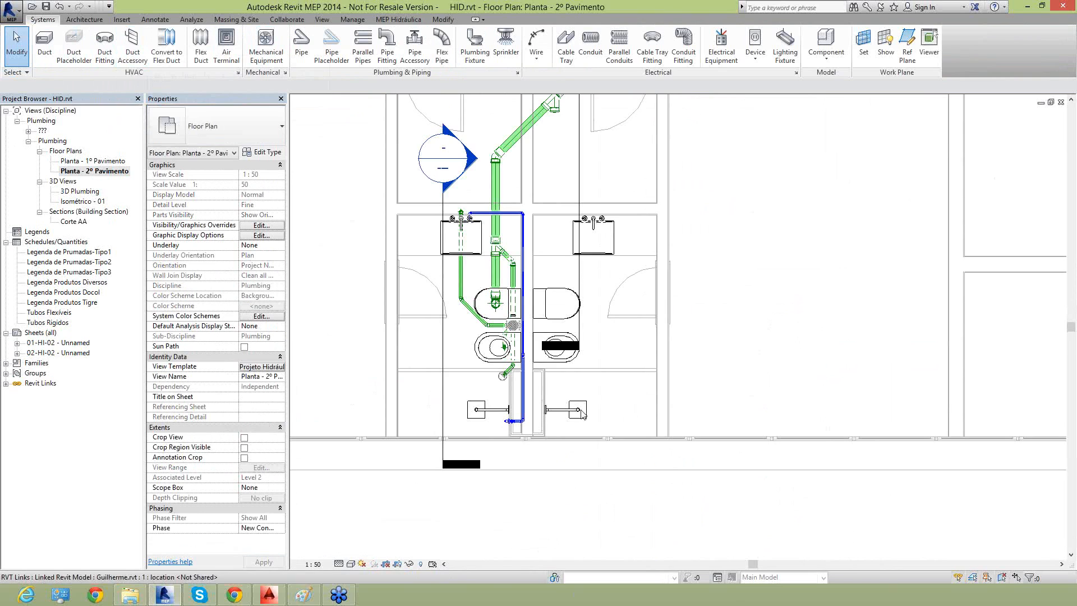
pyautogui.scroll(4, 494, 424)
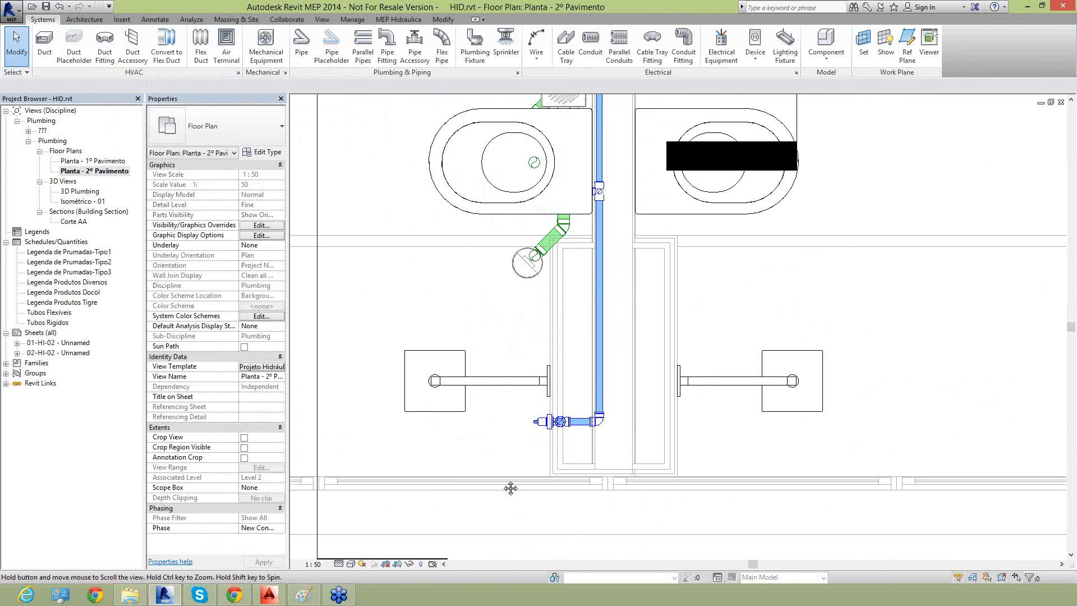
pyautogui.scroll(-3, 561, 464)
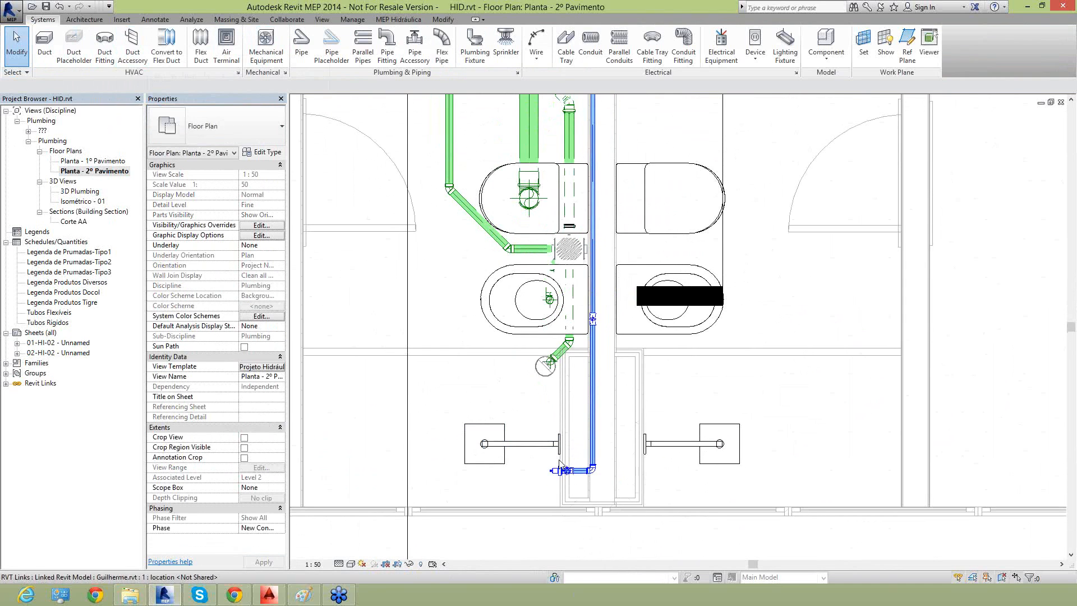
pyautogui.scroll(-1, 583, 487)
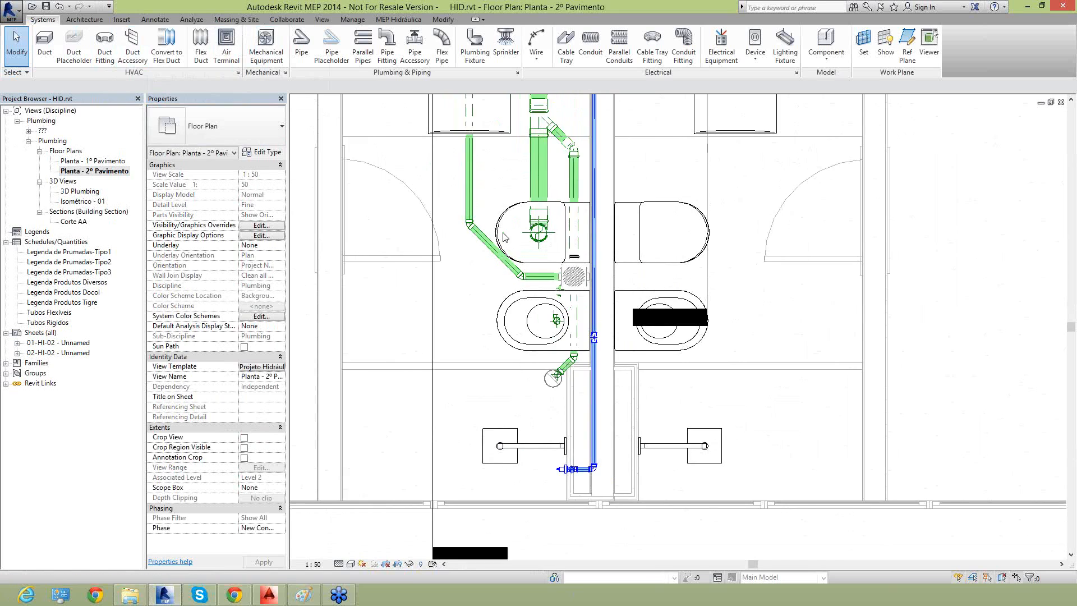
pyautogui.moveTo(499, 245); pyautogui.dragTo(490, 316, button='middle')
pyautogui.moveTo(543, 494); pyautogui.dragTo(540, 457, button='middle')
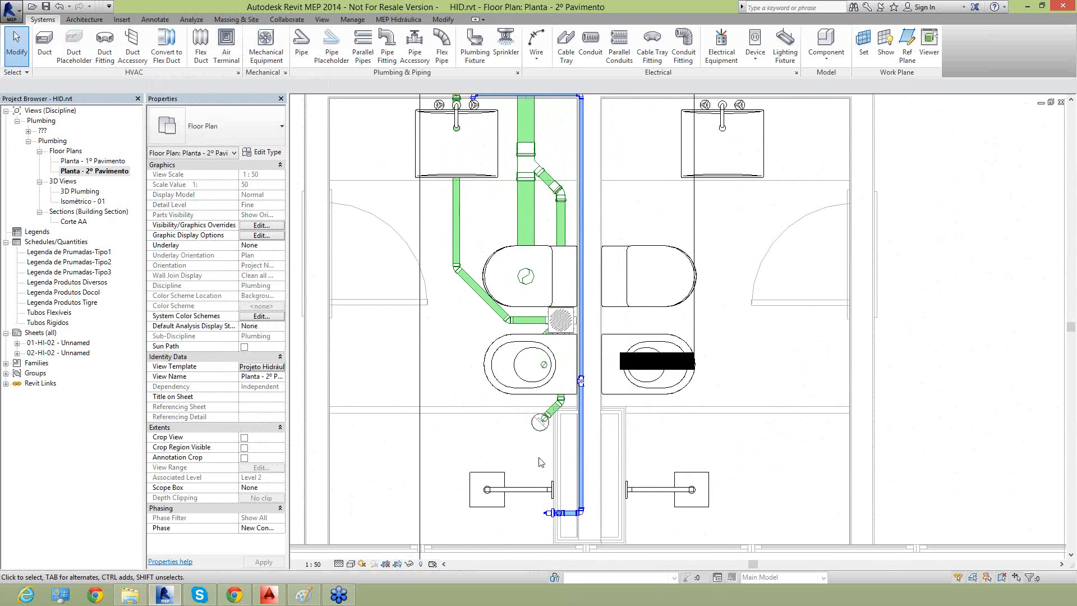
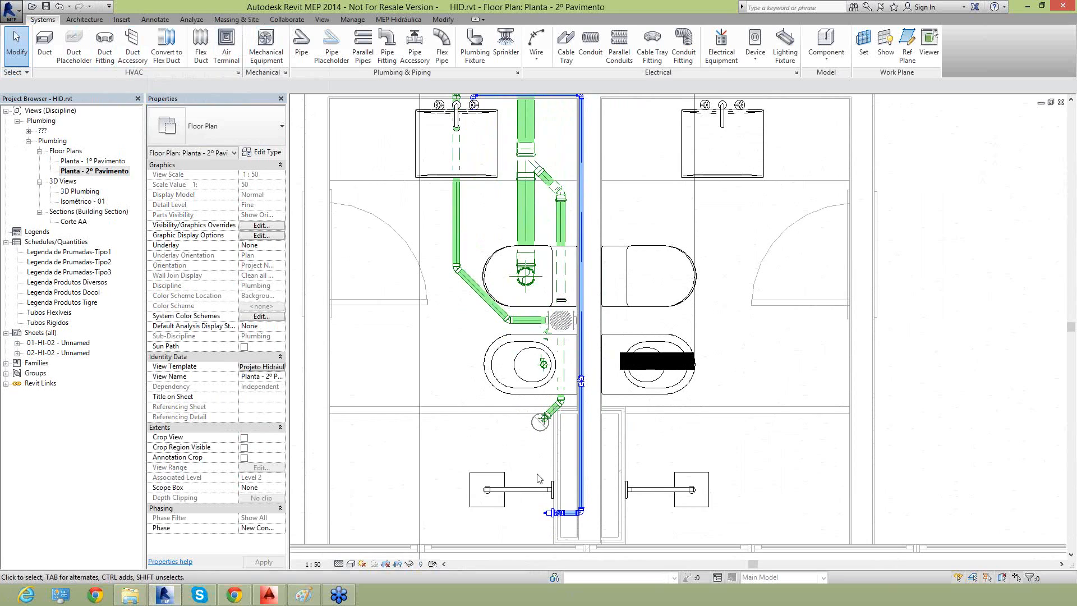
pyautogui.moveTo(432, 355); pyautogui.dragTo(446, 406, button='middle')
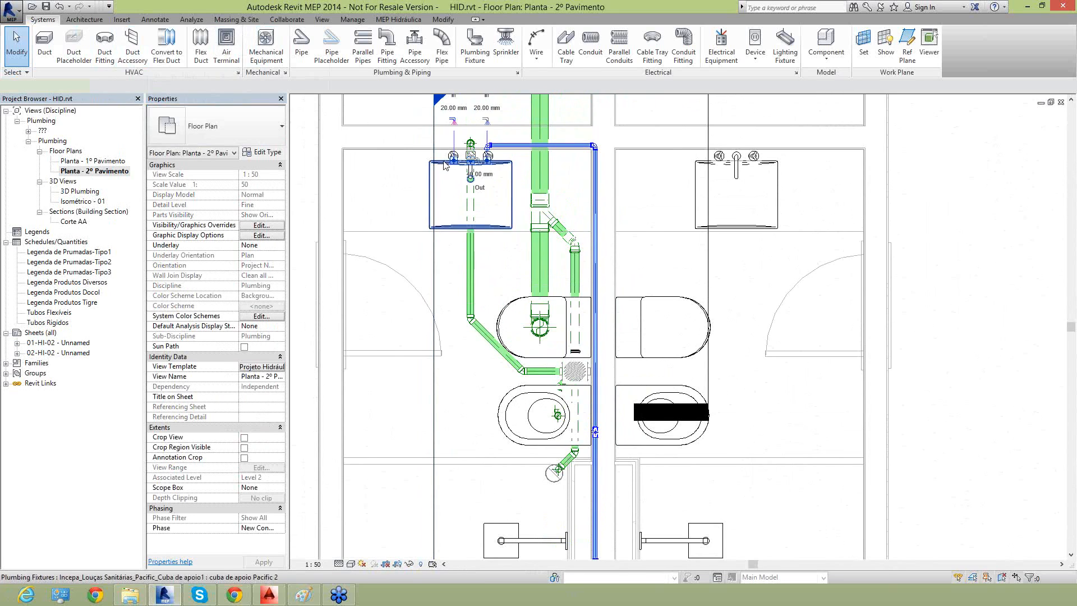
pyautogui.click(446, 166)
pyautogui.scroll(1, 453, 115)
pyautogui.moveTo(455, 125); pyautogui.dragTo(464, 181, button='middle')
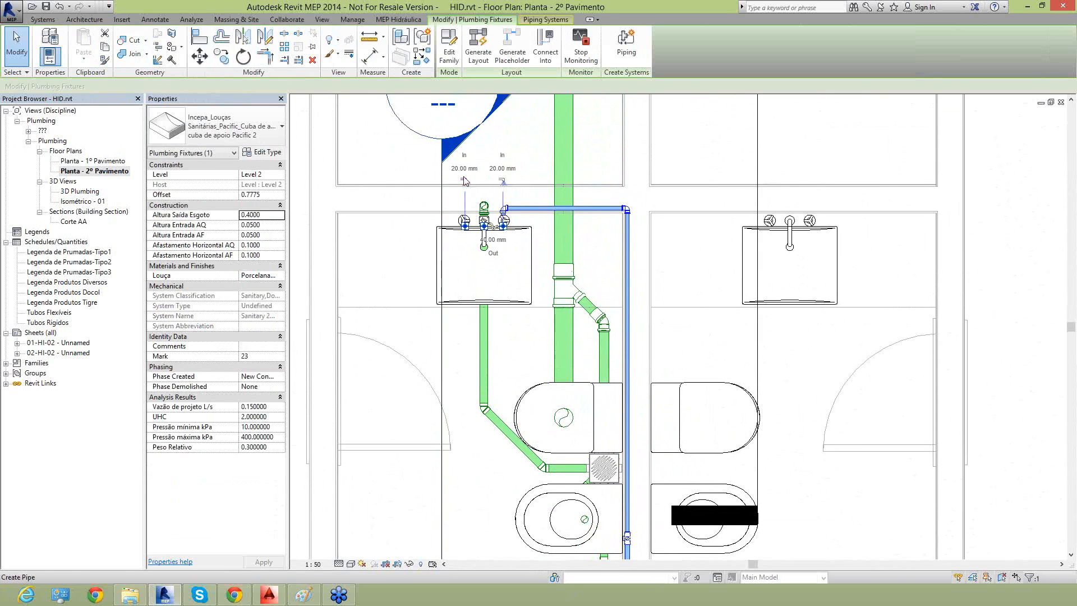
pyautogui.click(465, 182)
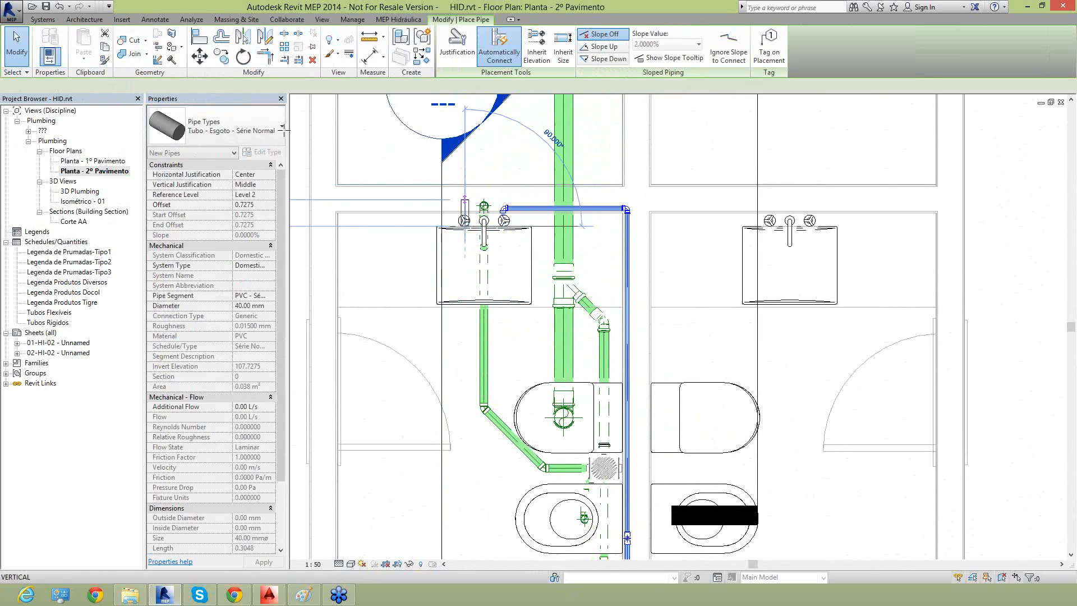
# Try Tubo PPR - PN12 - Água Fria/Quente as the new pipe's type and check its available diameters
pyautogui.click(241, 126)
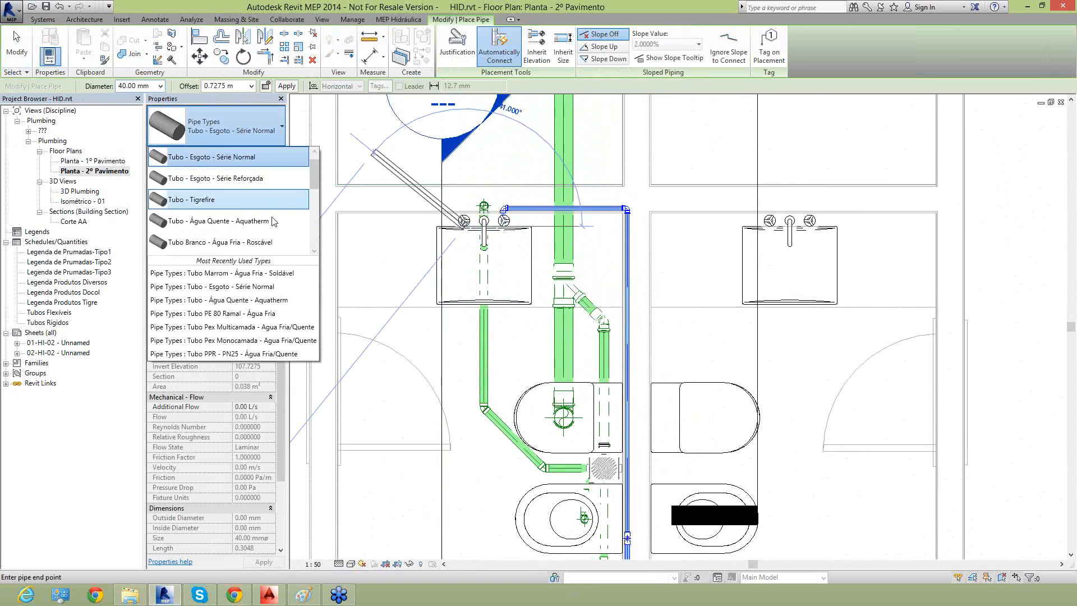
pyautogui.scroll(-5, 268, 234)
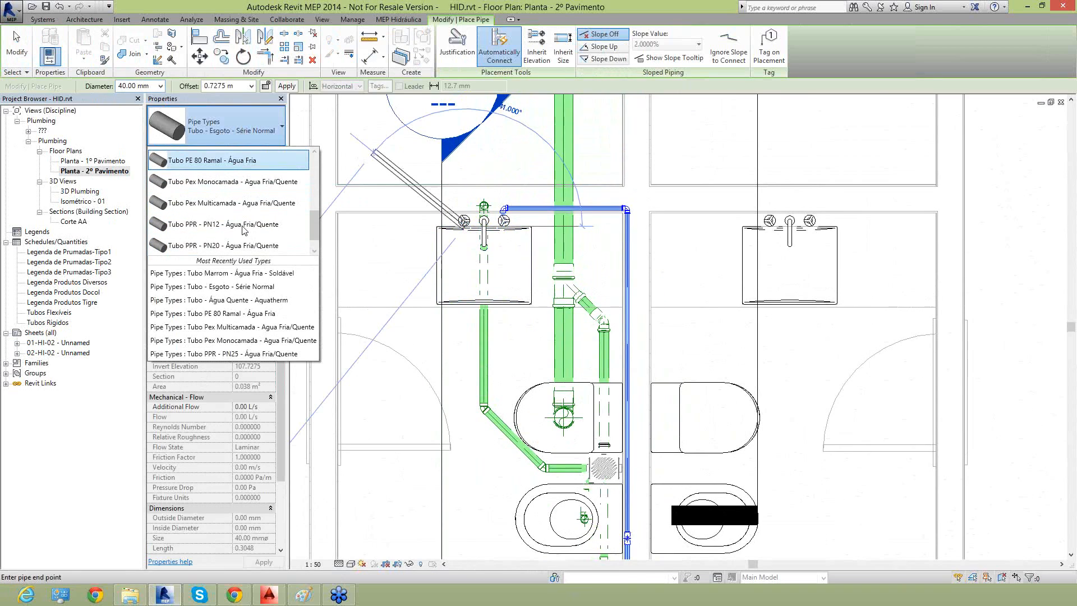
pyautogui.click(245, 227)
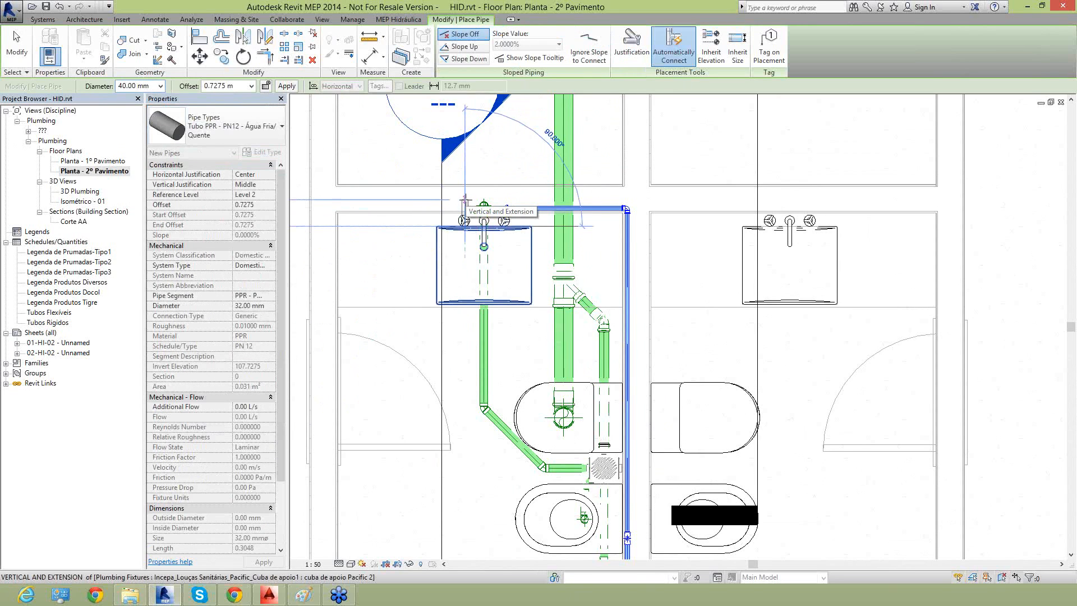
pyautogui.click(465, 199)
pyautogui.click(161, 85)
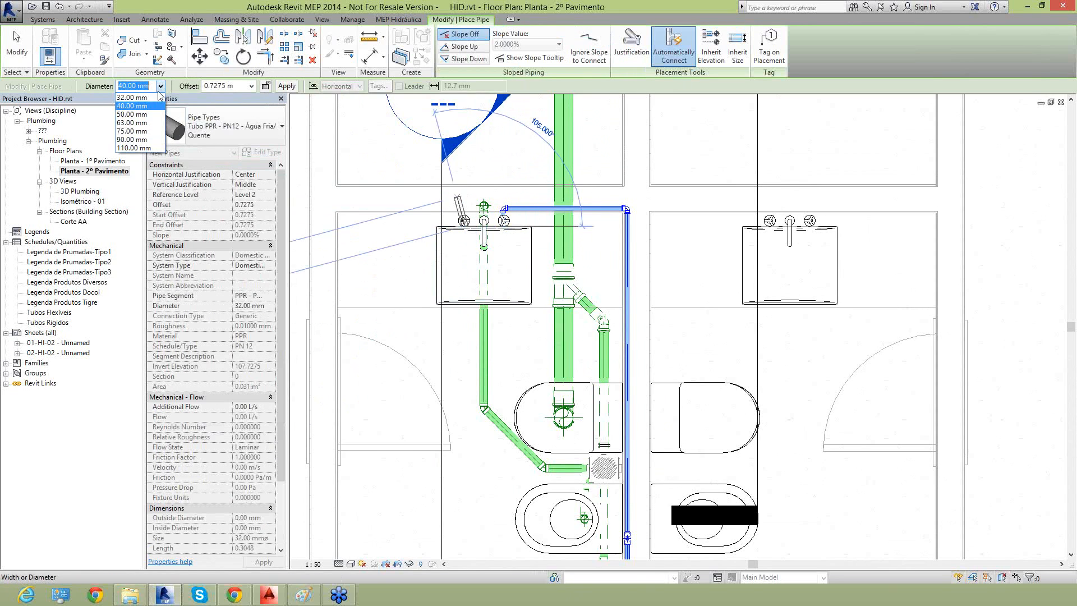
pyautogui.click(261, 136)
pyautogui.click(263, 139)
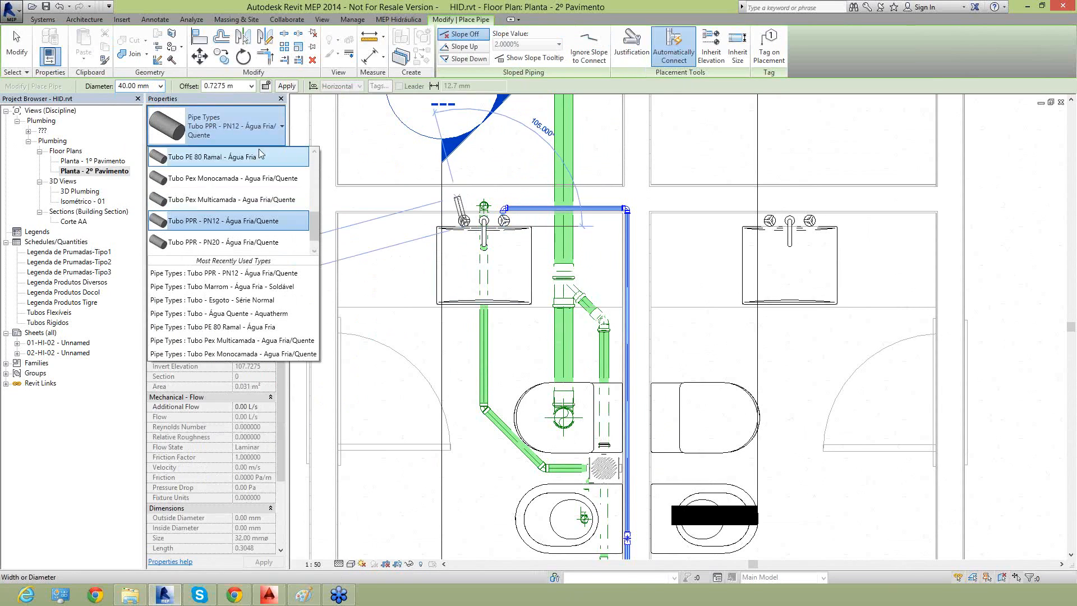
# Run a 20 mm Tubo PPR - PN20 - Água Fria/Quente pipe from the washbasin inlet, around the cold-water line and along the shaft towards the bidet
pyautogui.click(243, 225)
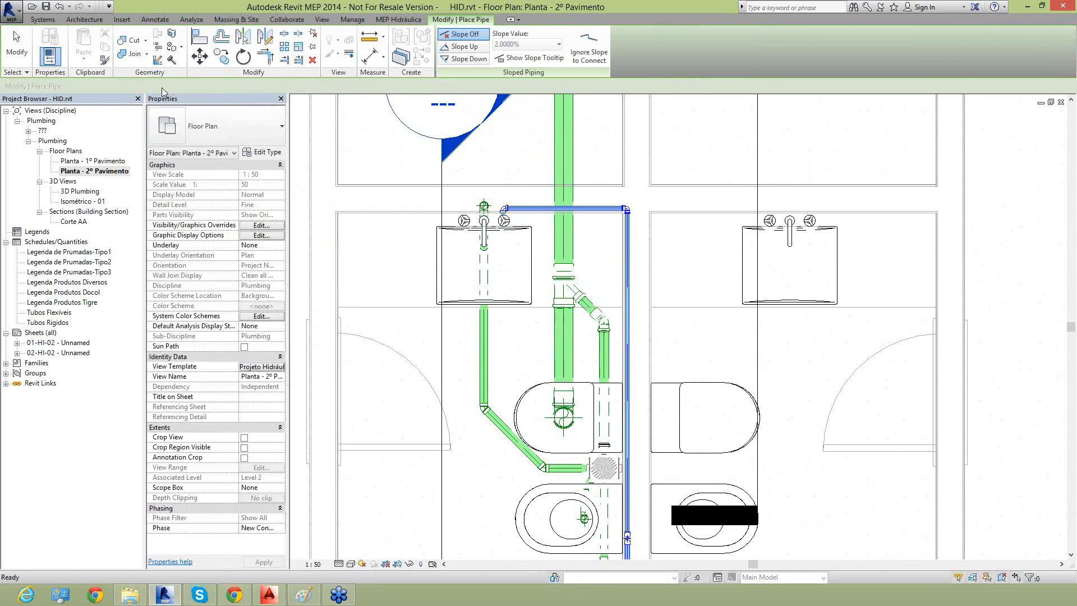
pyautogui.click(160, 86)
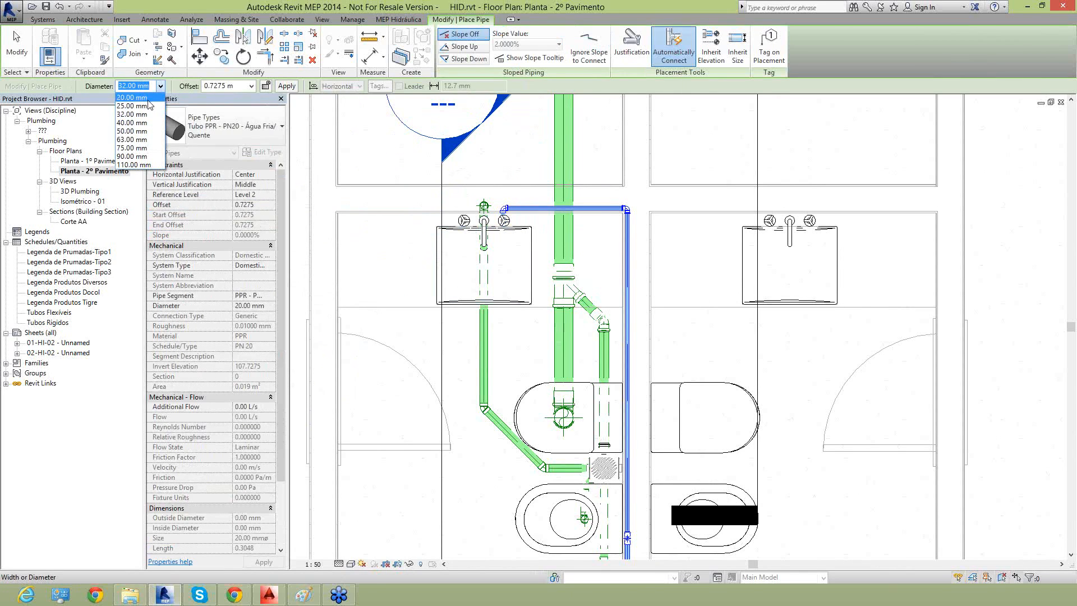
pyautogui.click(140, 98)
pyautogui.click(465, 226)
pyautogui.click(464, 199)
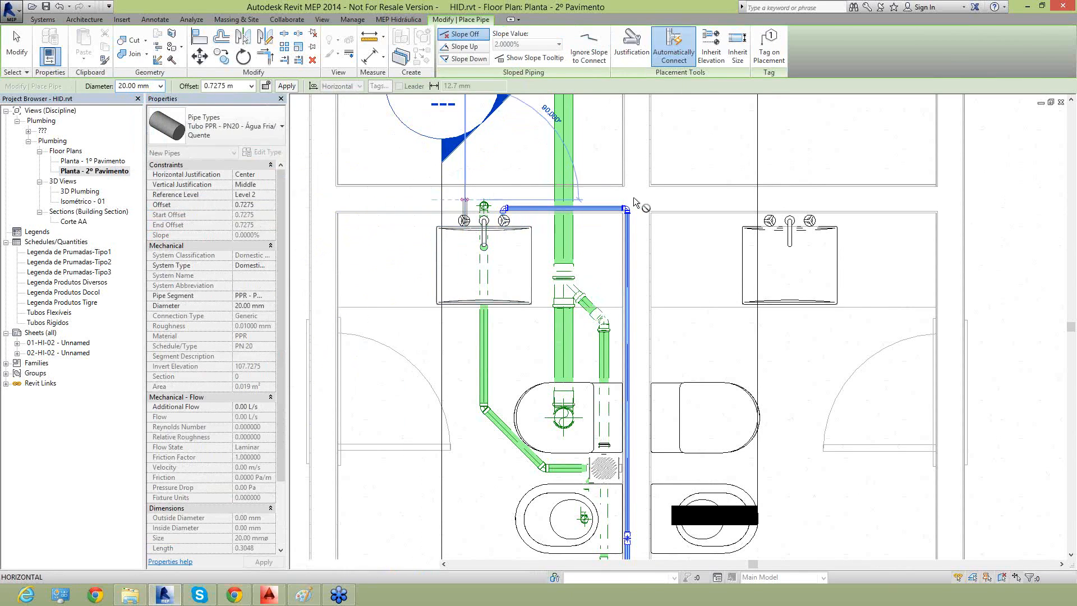
pyautogui.click(646, 291)
pyautogui.click(652, 488)
pyautogui.press('Escape')
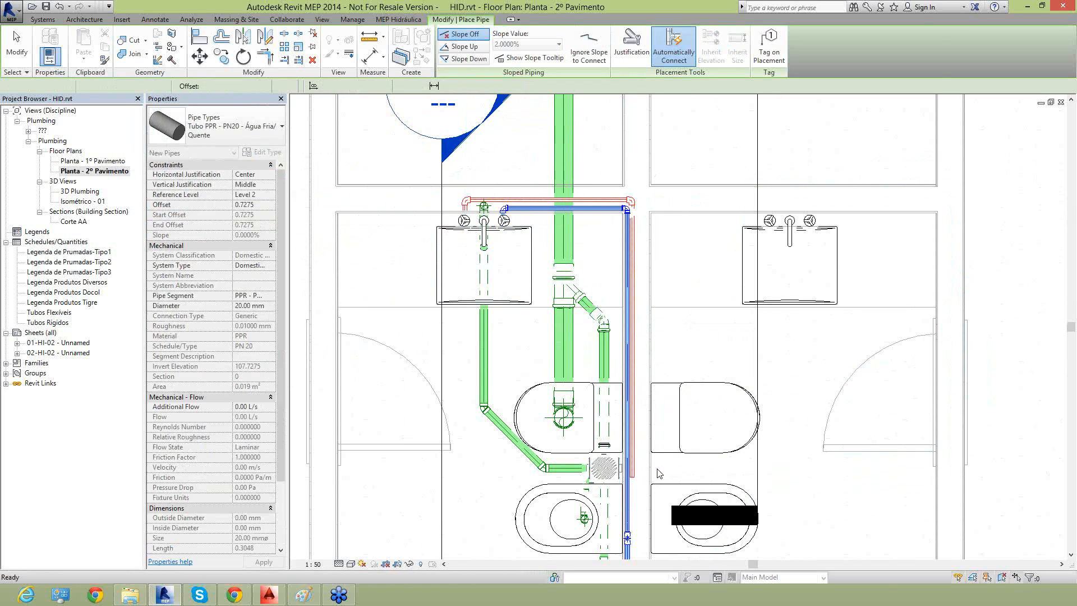
pyautogui.press('Escape')
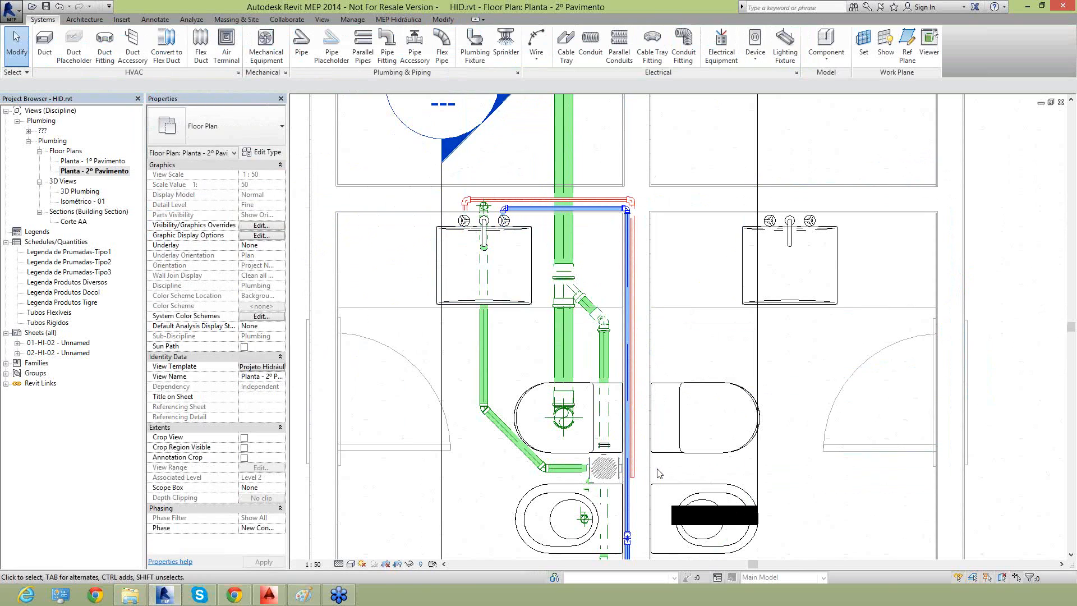
pyautogui.moveTo(495, 373); pyautogui.dragTo(498, 262, button='middle')
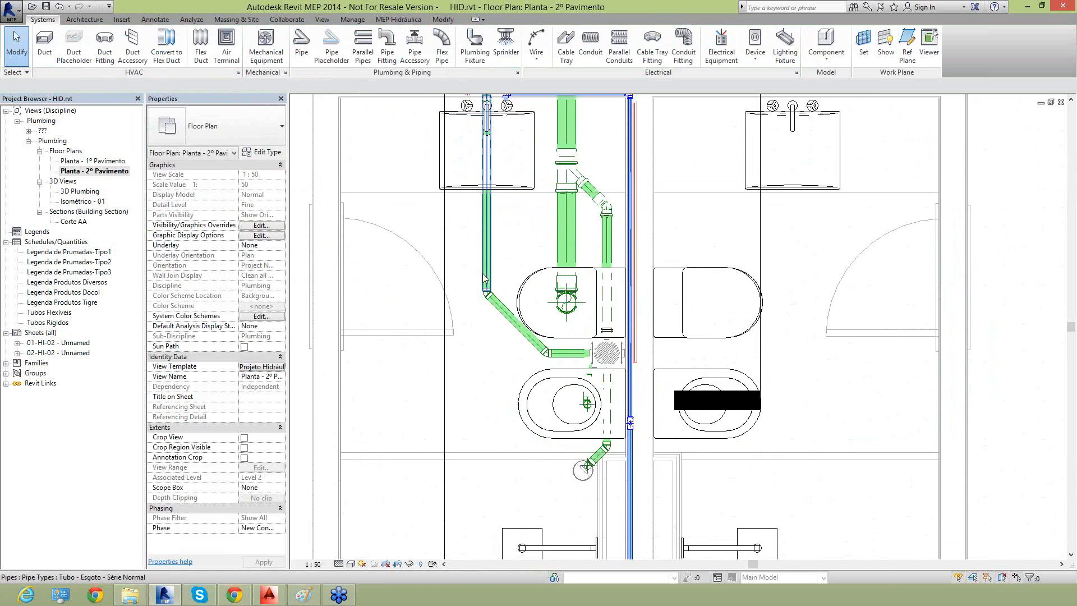
# Load the Misturador para Banheira ou Chuveiro DocolBase 3/4" x 1/2" from the local Docol DocolBase Misturadores library for the shower
pyautogui.scroll(-2, 480, 277)
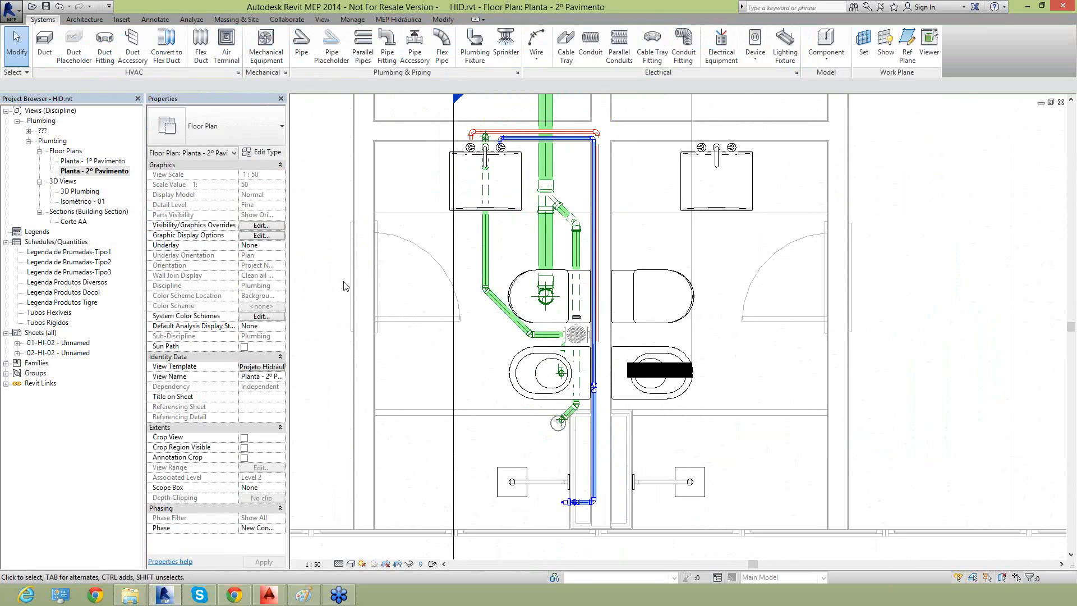
pyautogui.moveTo(519, 382); pyautogui.dragTo(485, 246, button='middle')
pyautogui.scroll(2, 531, 361)
pyautogui.moveTo(530, 363); pyautogui.dragTo(567, 382, button='middle')
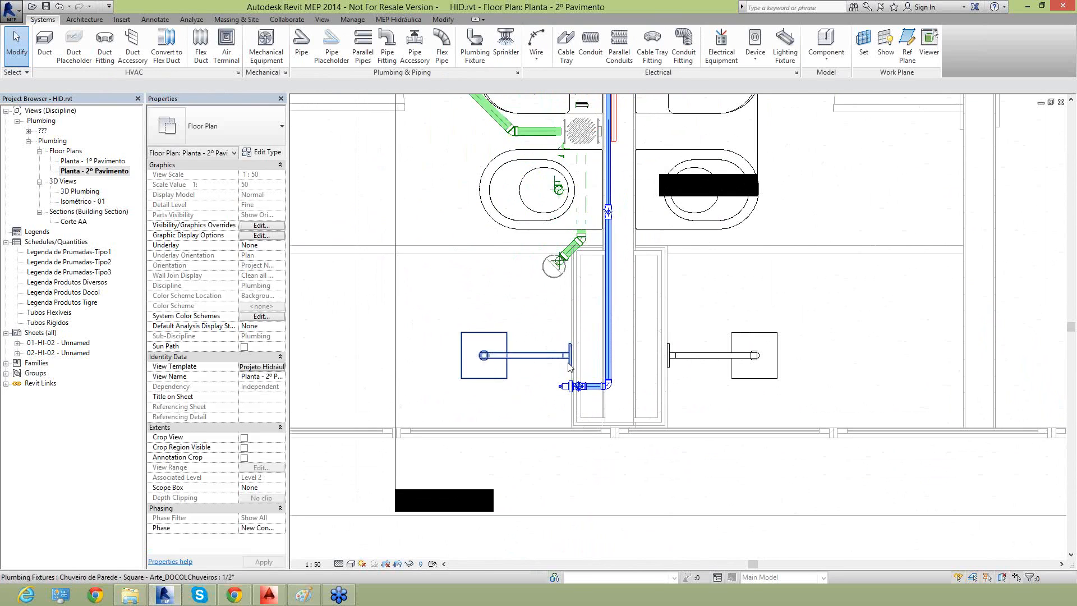
pyautogui.click(398, 19)
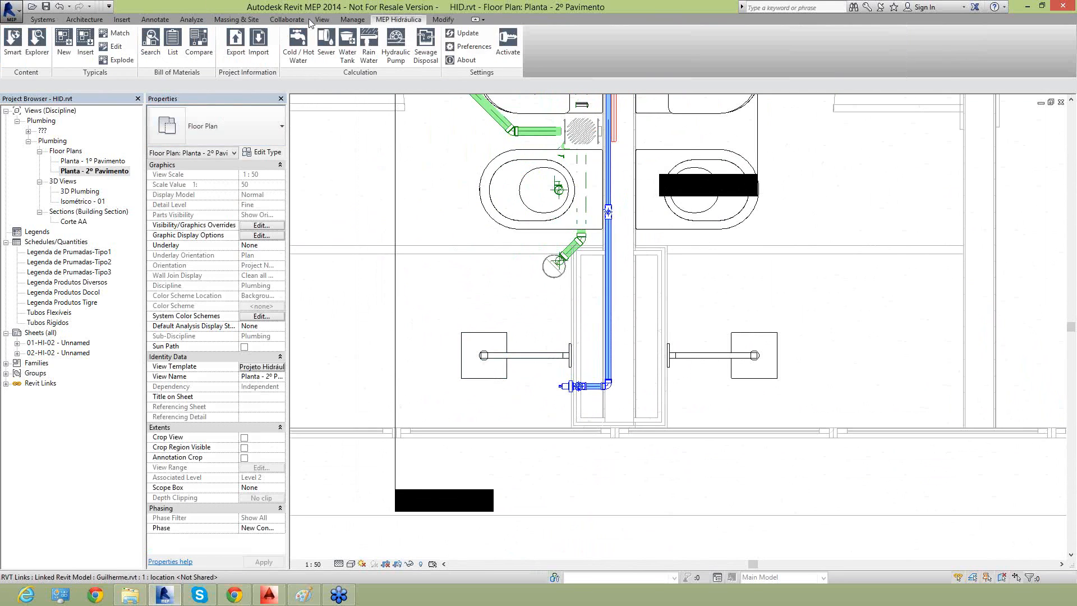
pyautogui.click(44, 43)
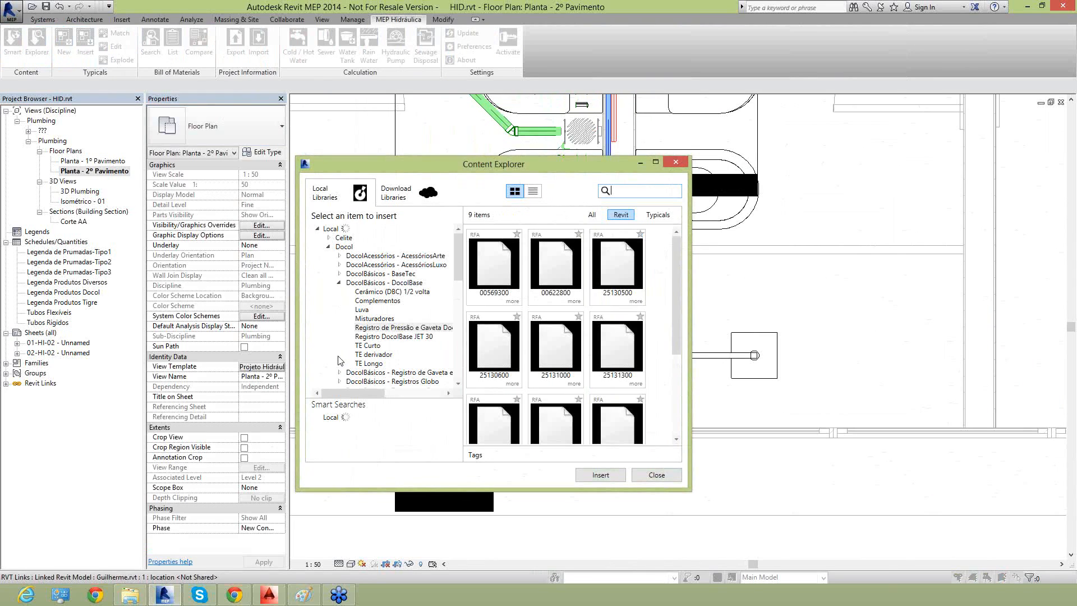
pyautogui.click(381, 318)
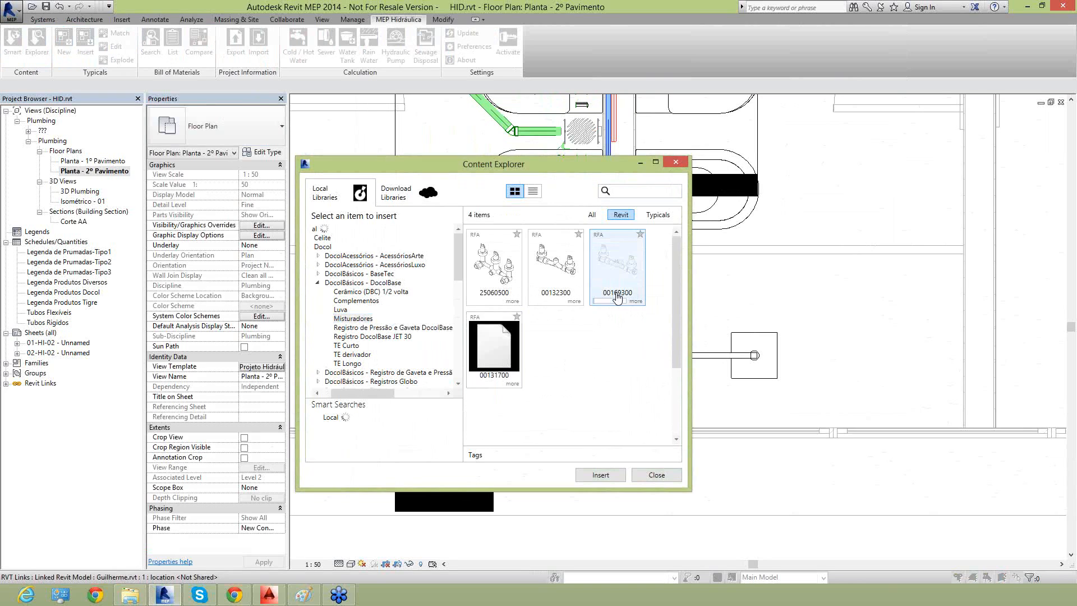
pyautogui.doubleClick(617, 269)
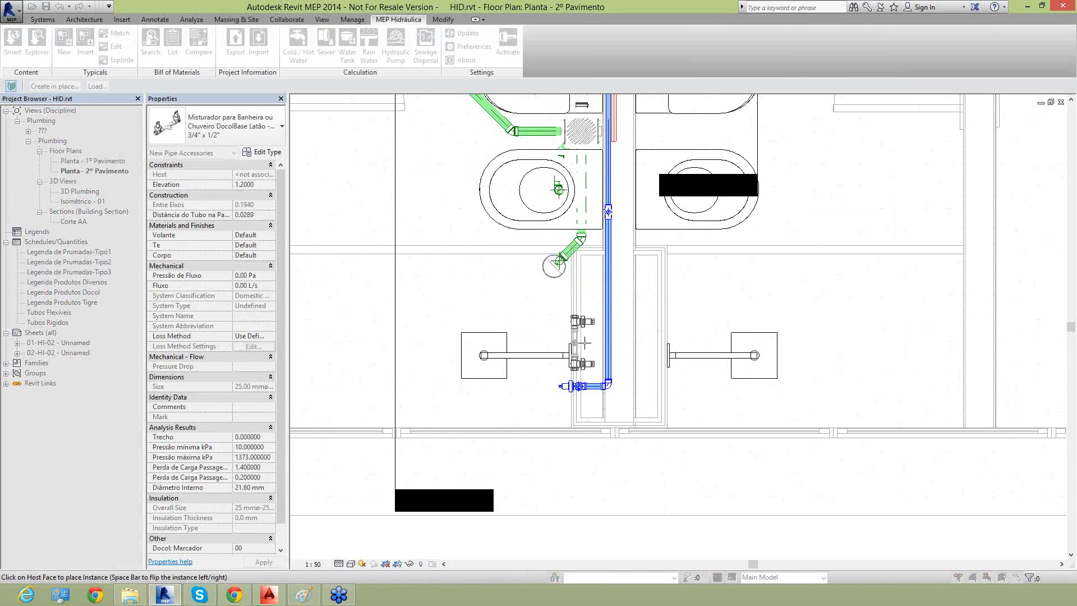
# Place the DocolBase mixer on the shaft wall beside the shower arm, just above the gate valve in plan
pyautogui.scroll(2, 584, 342)
pyautogui.scroll(2, 569, 381)
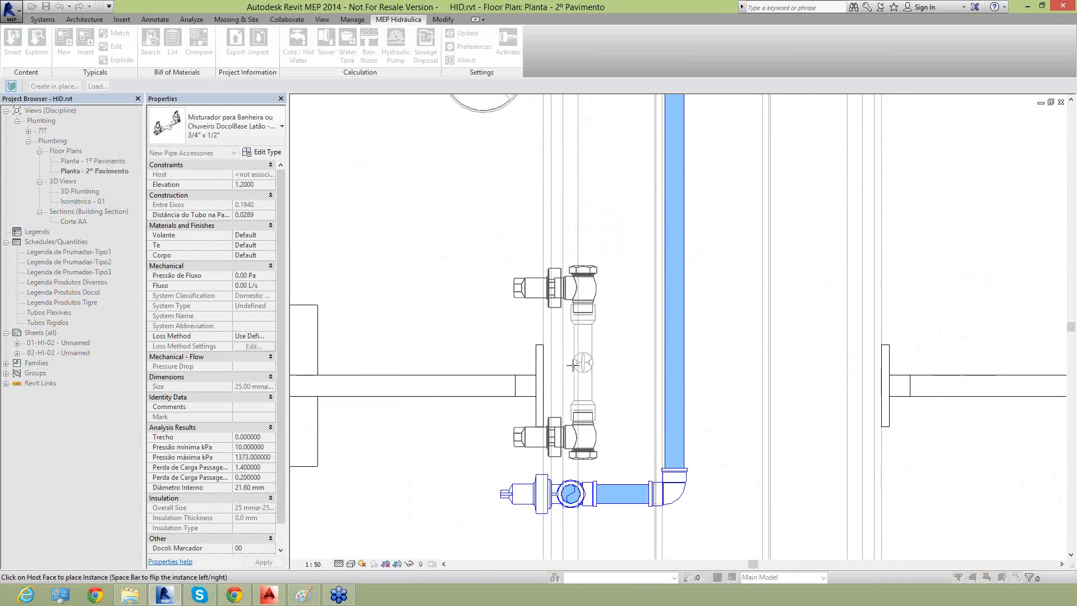
pyautogui.click(569, 381)
pyautogui.press('Escape')
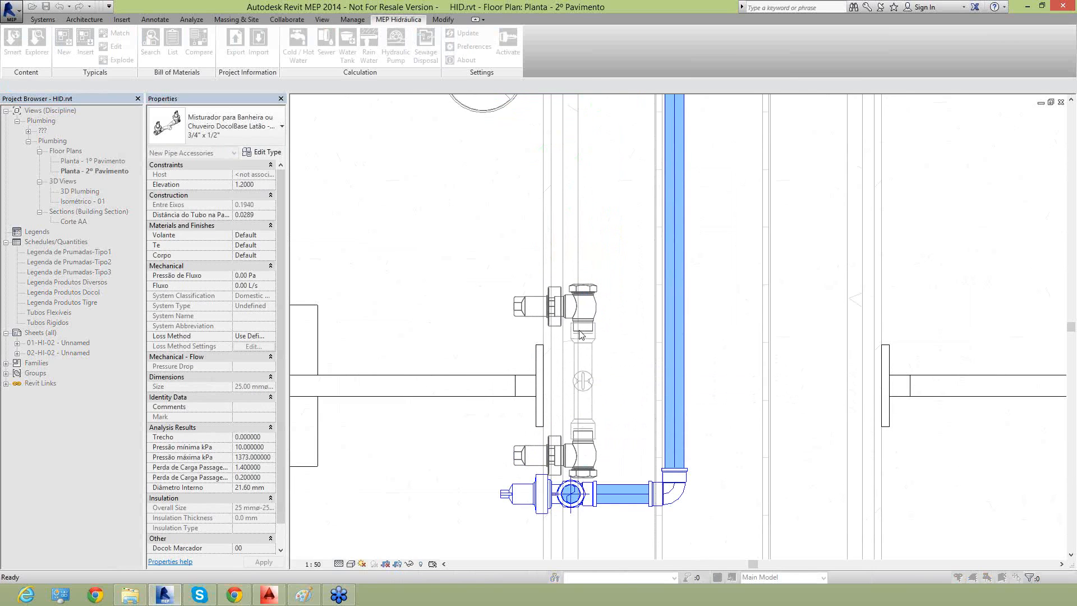
# Nudge the gate valve, its riser and the connecting elbow down in plan, clear of the new mixer
pyautogui.scroll(-2, 574, 351)
pyautogui.scroll(2, 554, 258)
pyautogui.moveTo(497, 266); pyautogui.dragTo(660, 331)
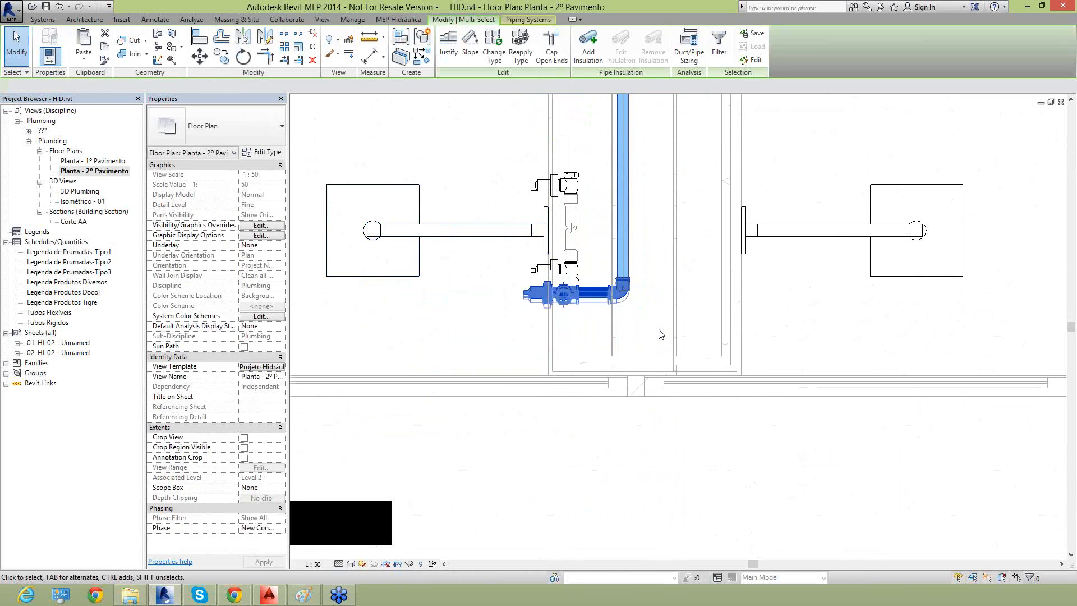
pyautogui.press('Down')
pyautogui.press('Down')
pyautogui.press('Down')
pyautogui.press('Down')
pyautogui.press('Down')
pyautogui.press('Down')
pyautogui.press('Down')
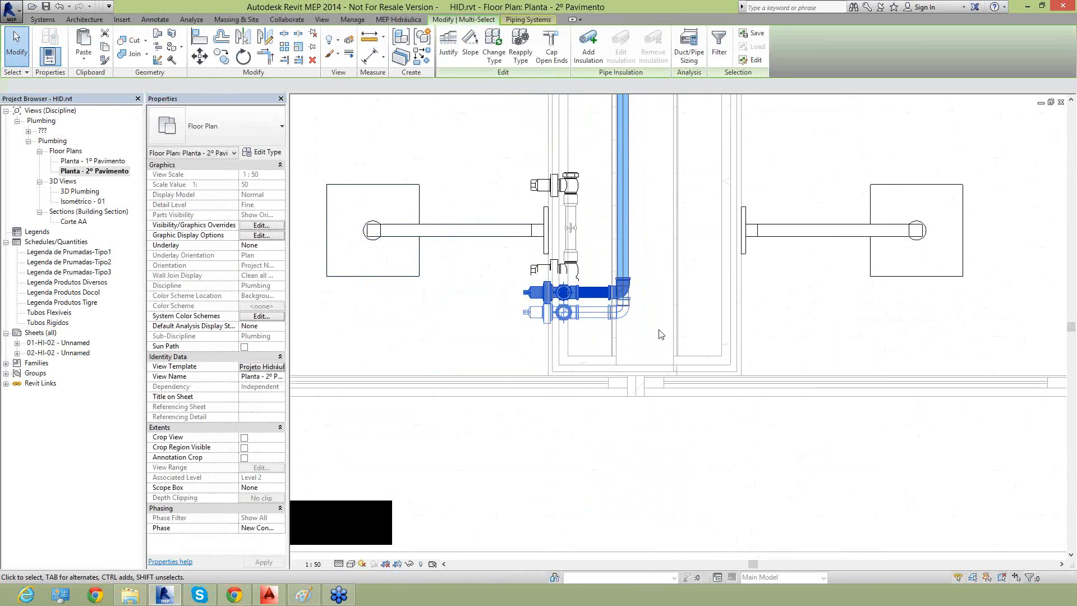
pyautogui.press('Down')
pyautogui.press('Down')
pyautogui.press('Down')
pyautogui.press('Down')
pyautogui.keyDown('ctrl'); pyautogui.click(580, 275); pyautogui.keyUp('ctrl')
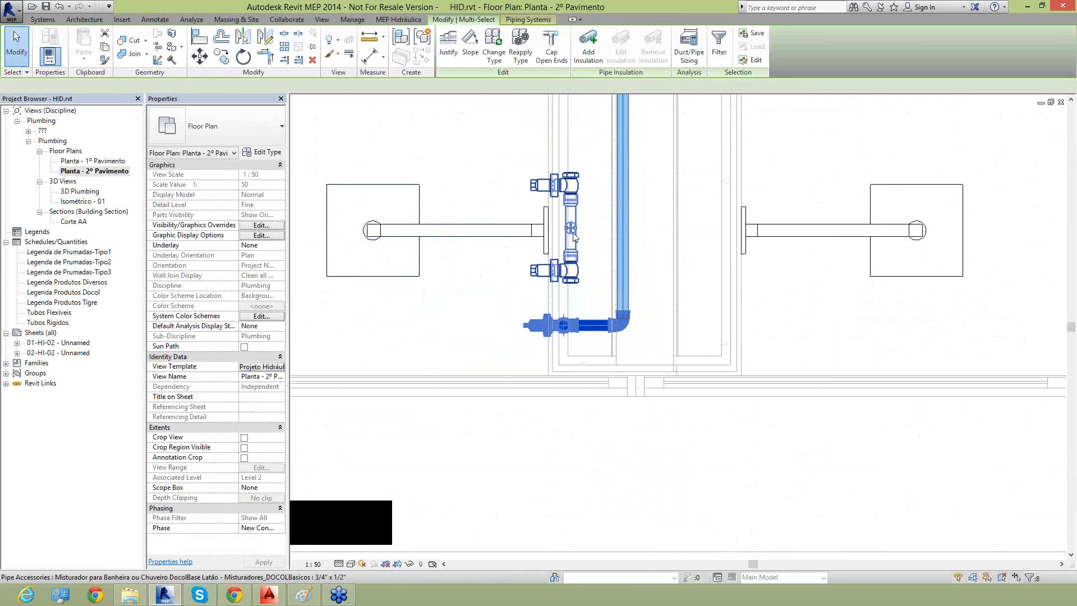
pyautogui.click(576, 274)
pyautogui.scroll(-2, 523, 297)
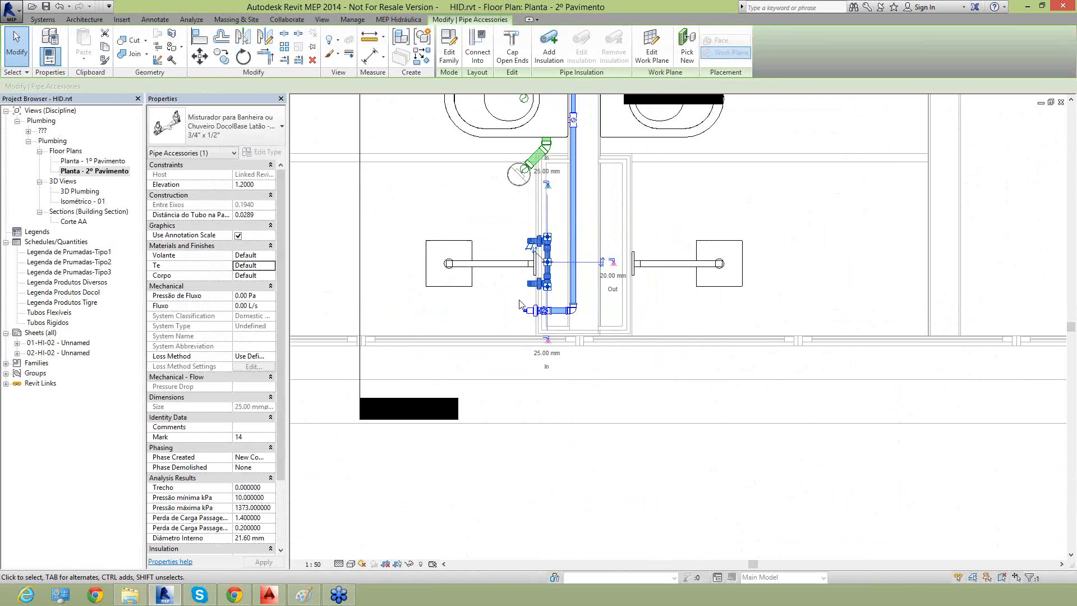
pyautogui.press('Escape')
# Open the Section 2 view and flip the shower mixer so that its 20 mm outlet points upward
pyautogui.scroll(-3, 496, 317)
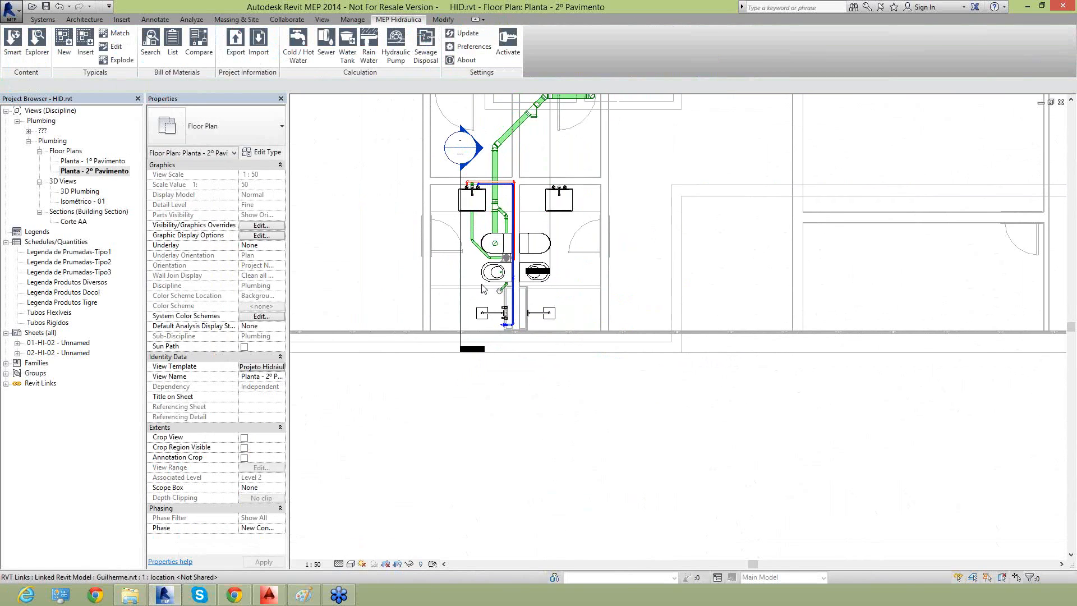
pyautogui.doubleClick(483, 149)
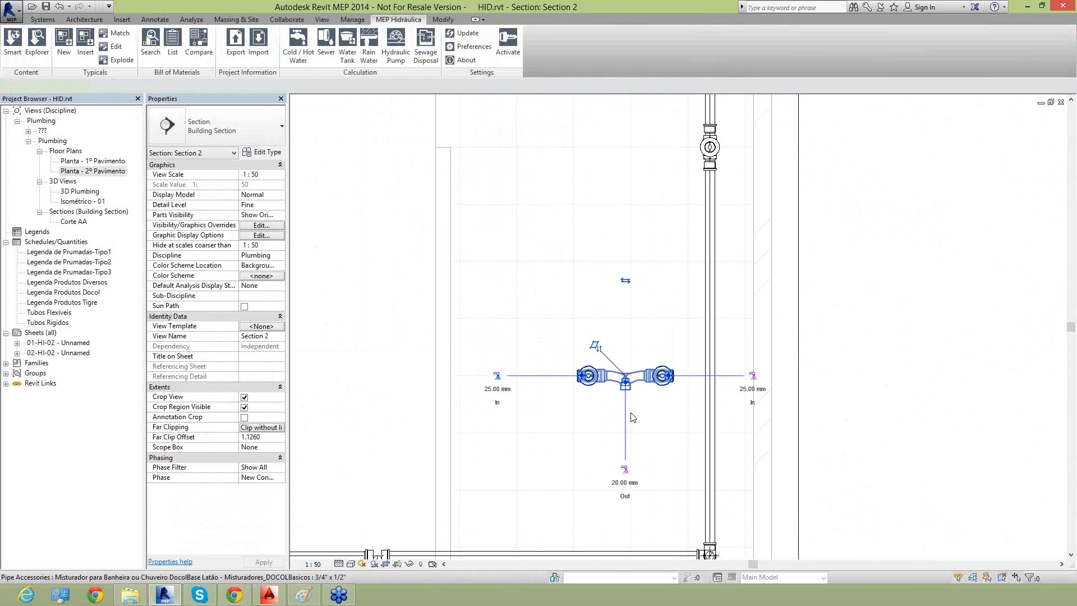
pyautogui.click(633, 417)
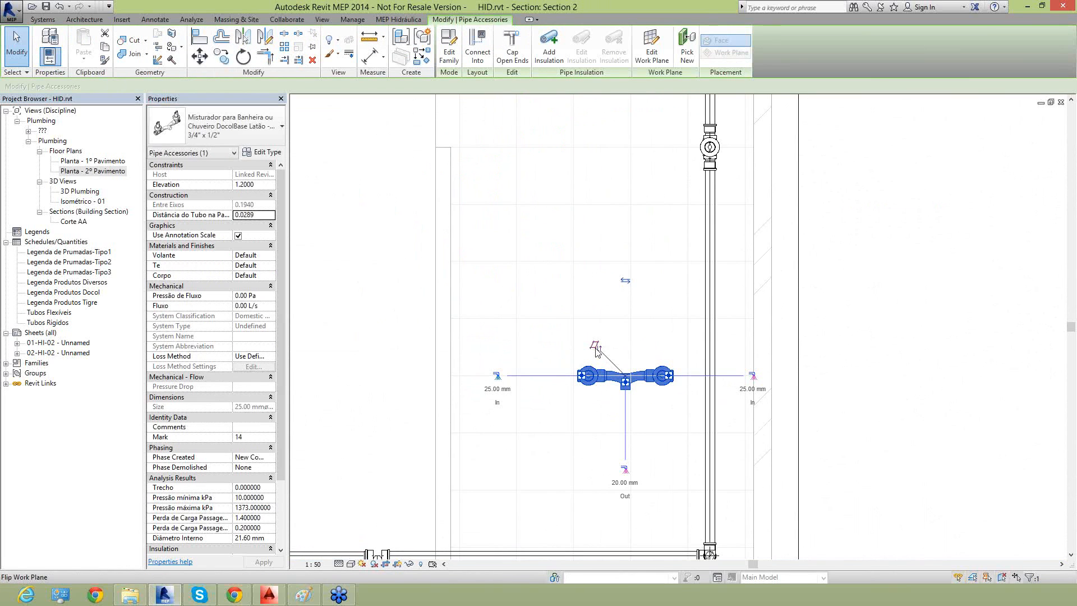
pyautogui.press('Escape')
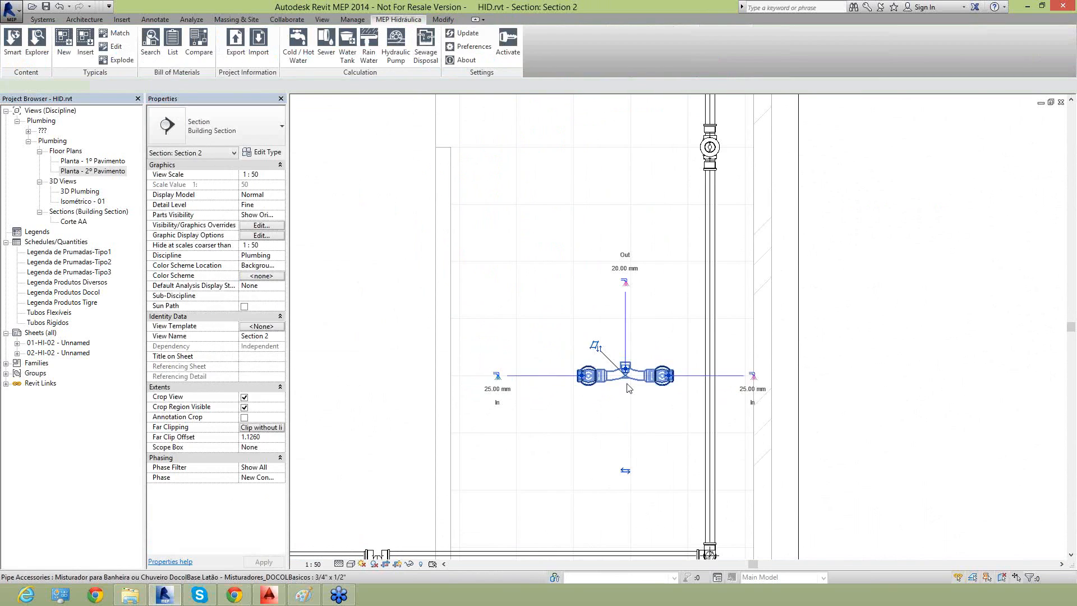
pyautogui.click(628, 388)
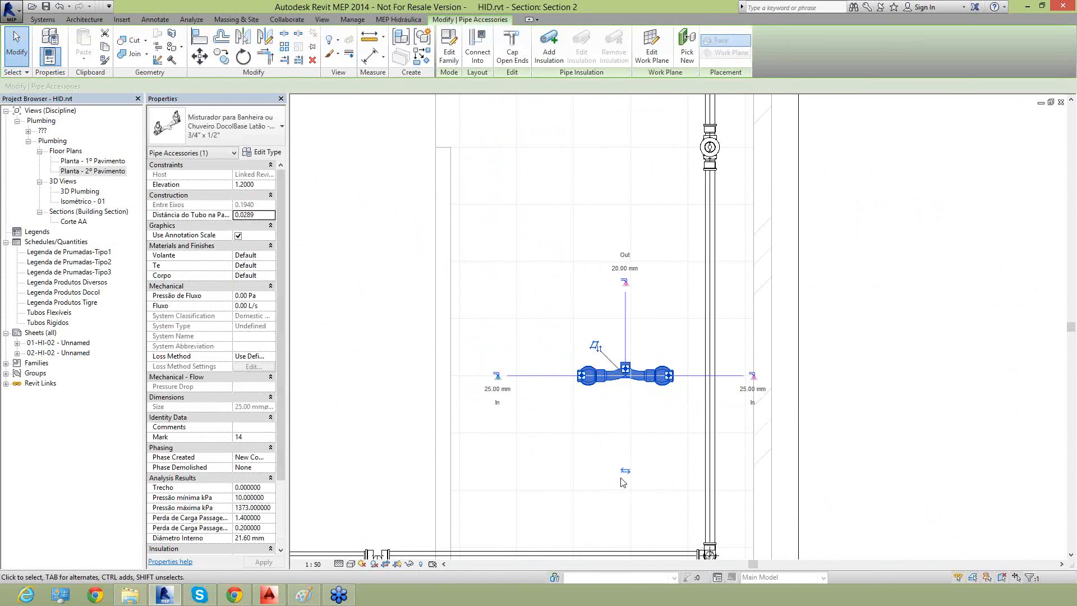
pyautogui.press('Escape')
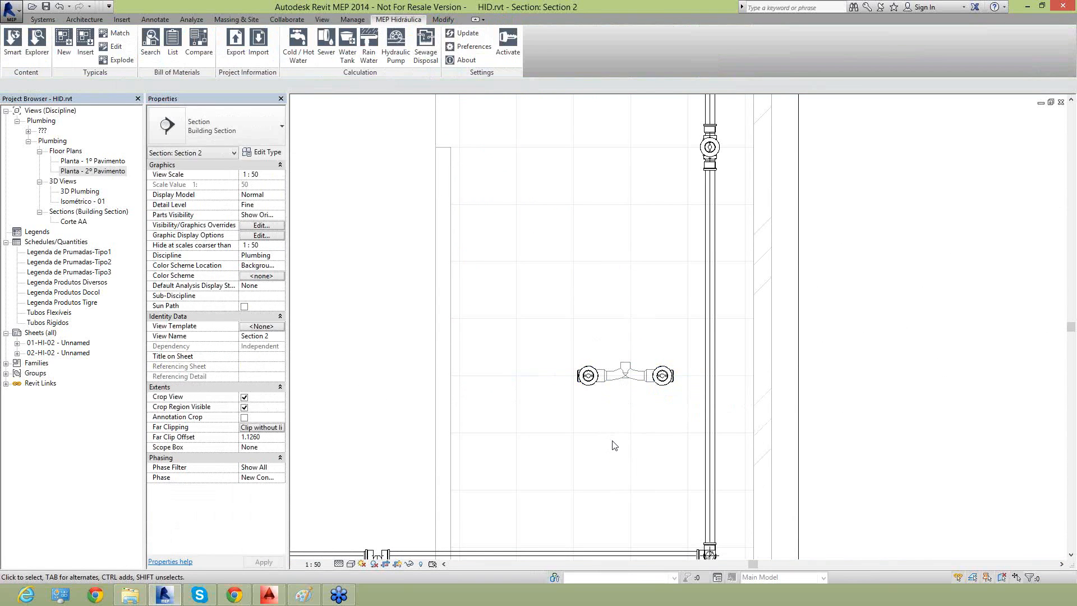
pyautogui.moveTo(586, 407); pyautogui.dragTo(562, 397, button='middle')
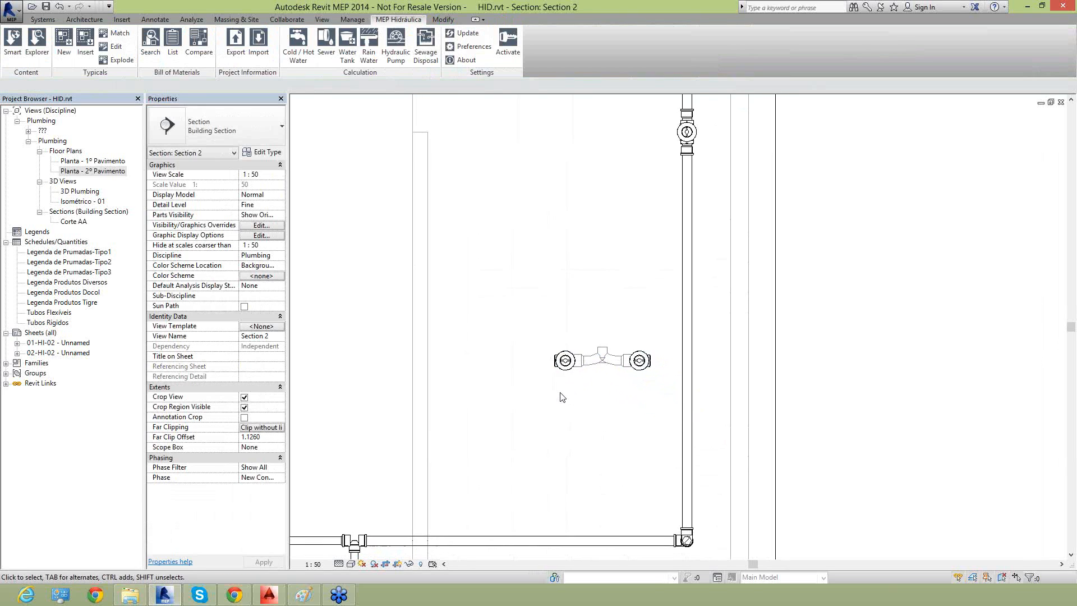
pyautogui.scroll(3, 600, 359)
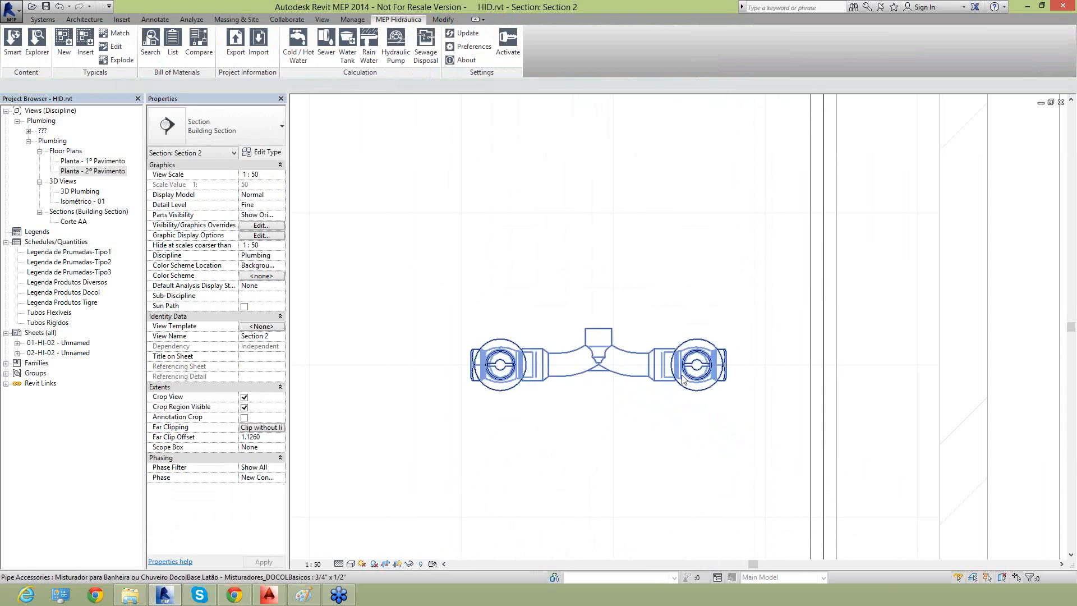
pyautogui.scroll(-3, 645, 382)
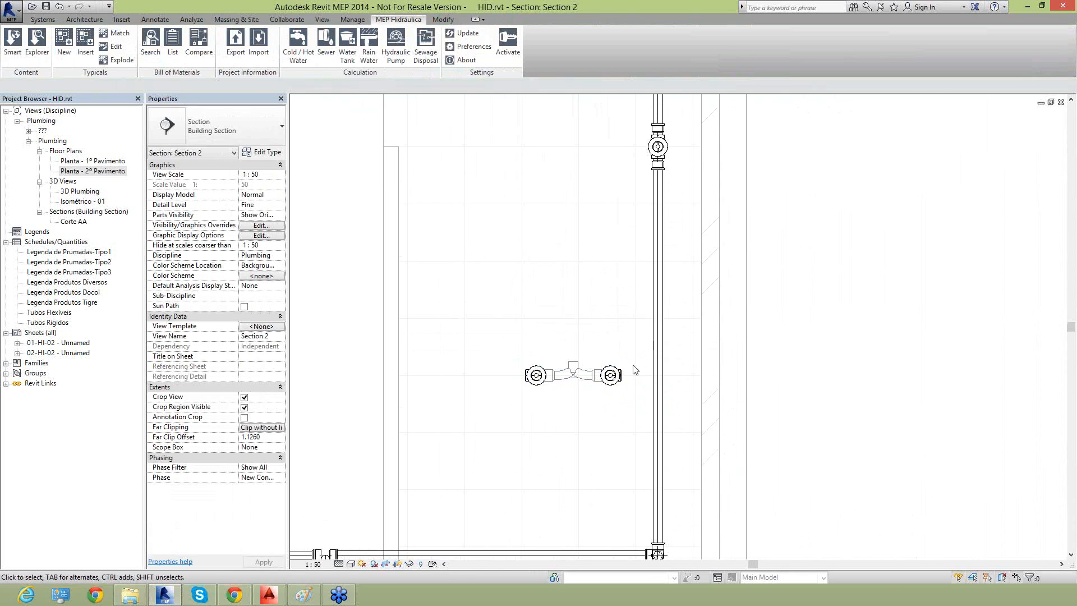
# Reopen the Planta - 2º Pavimento floor plan and try to move the riser fittings into line with the mixer's inlet
pyautogui.doubleClick(99, 173)
pyautogui.scroll(5, 498, 321)
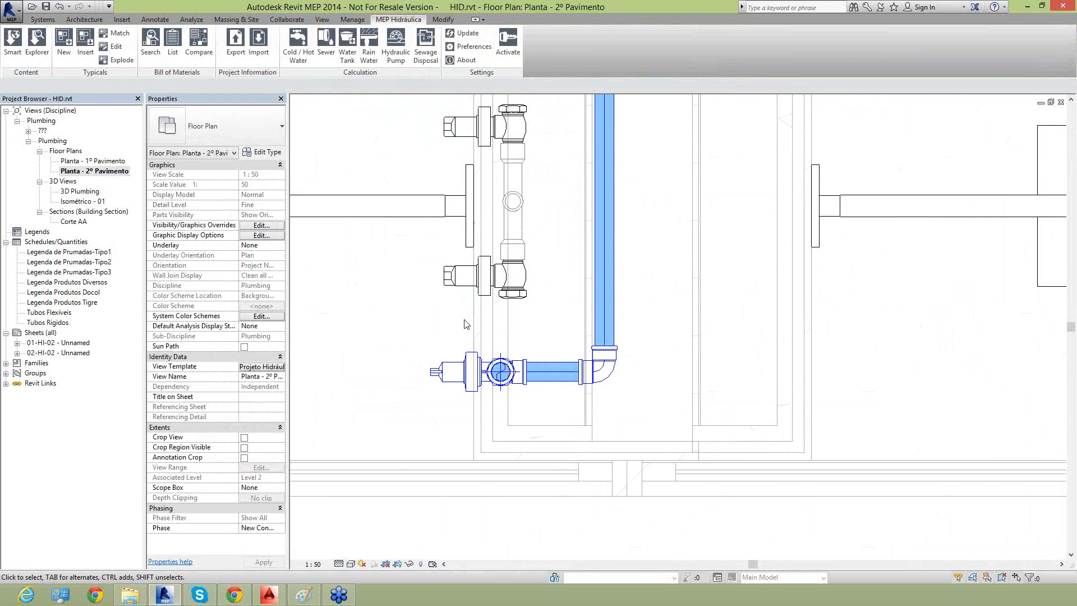
pyautogui.moveTo(544, 398); pyautogui.dragTo(545, 401)
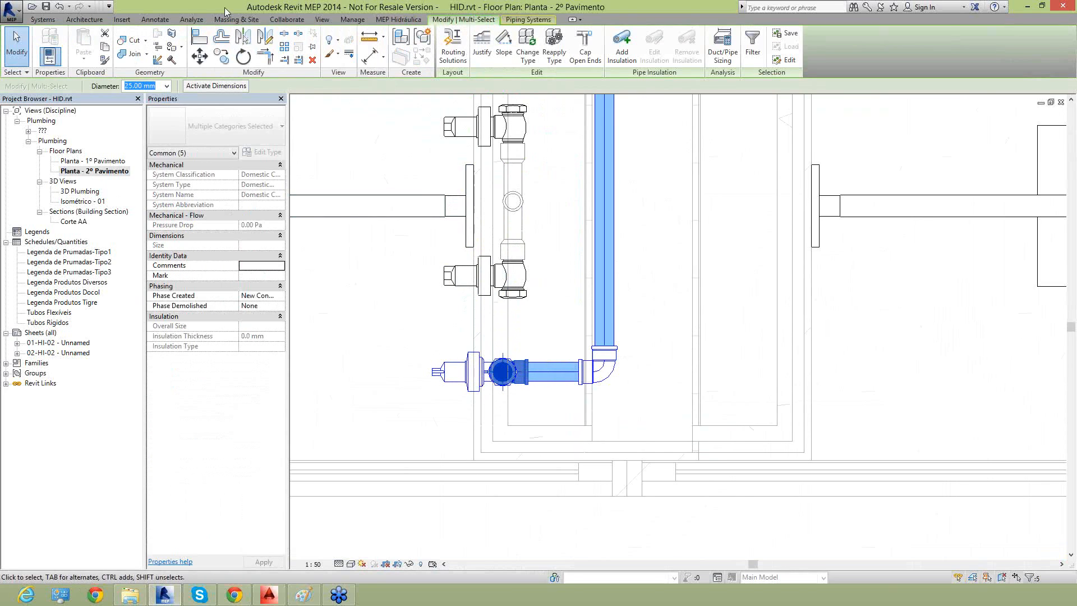
pyautogui.click(199, 56)
pyautogui.click(509, 372)
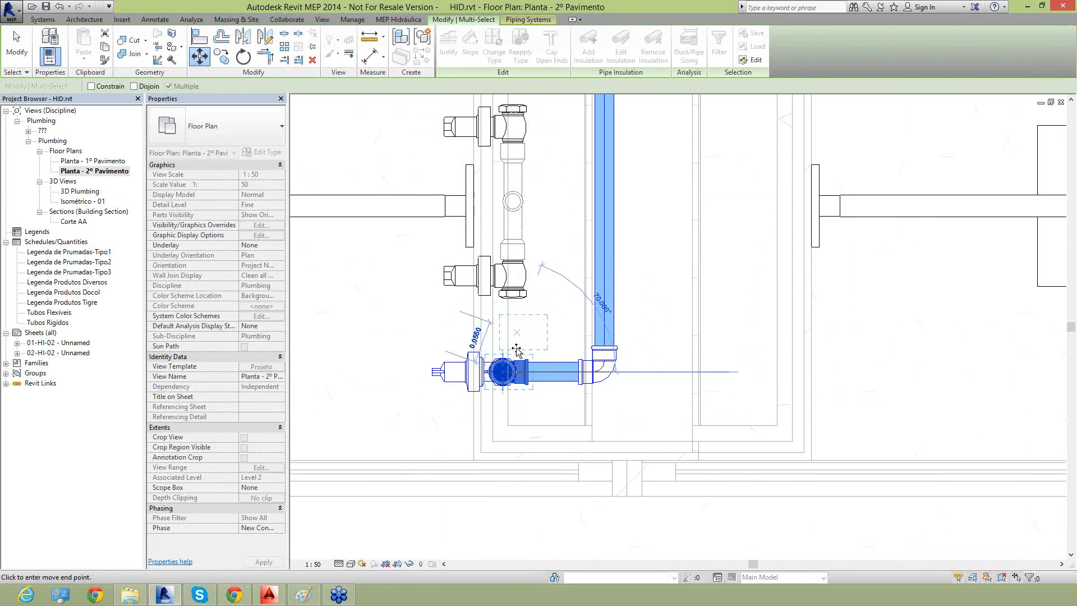
pyautogui.click(511, 298)
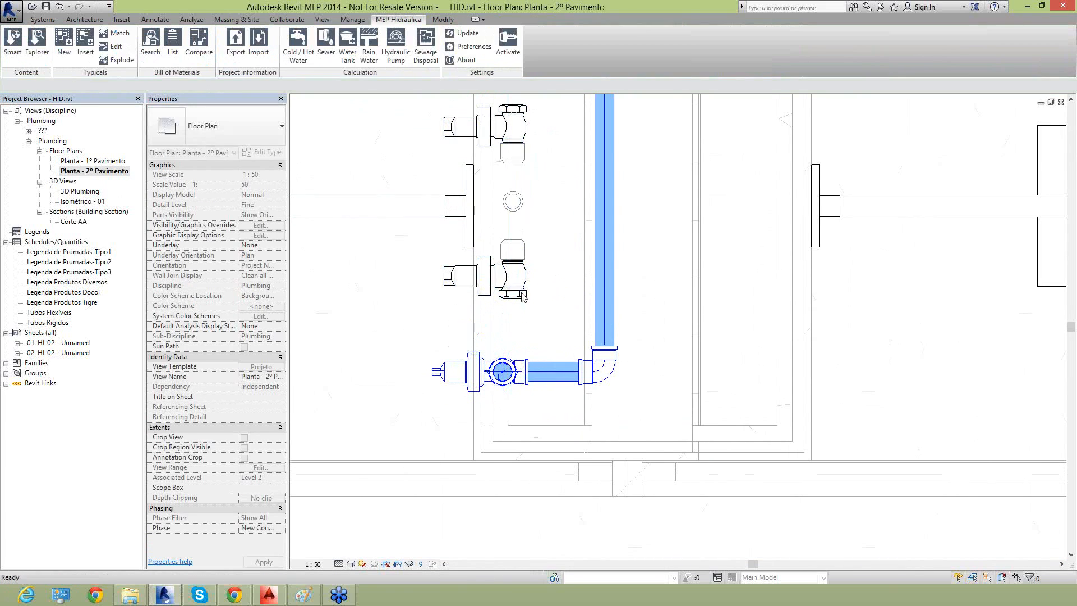
pyautogui.click(518, 250)
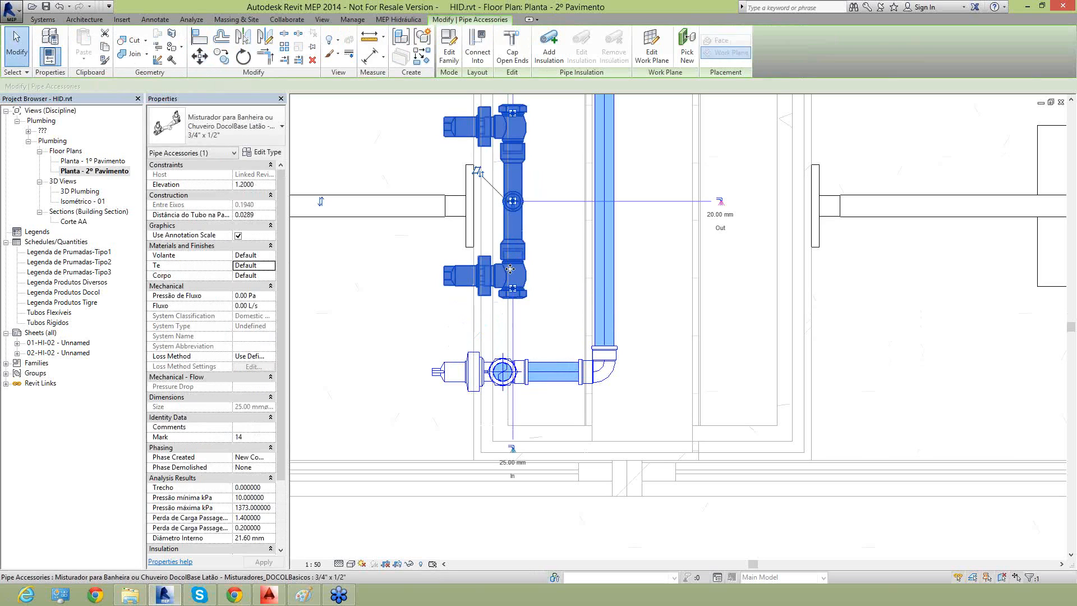
pyautogui.press('Escape')
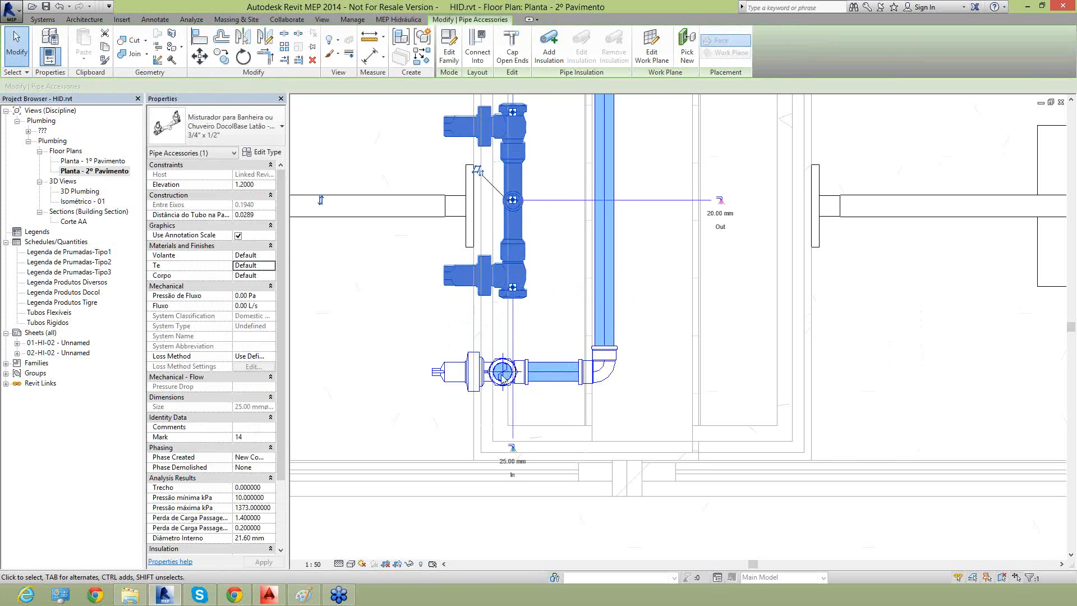
# Draw a vertical model line from the mixer's lower inlet down past the gate valve and beyond the outer wall
pyautogui.click(86, 21)
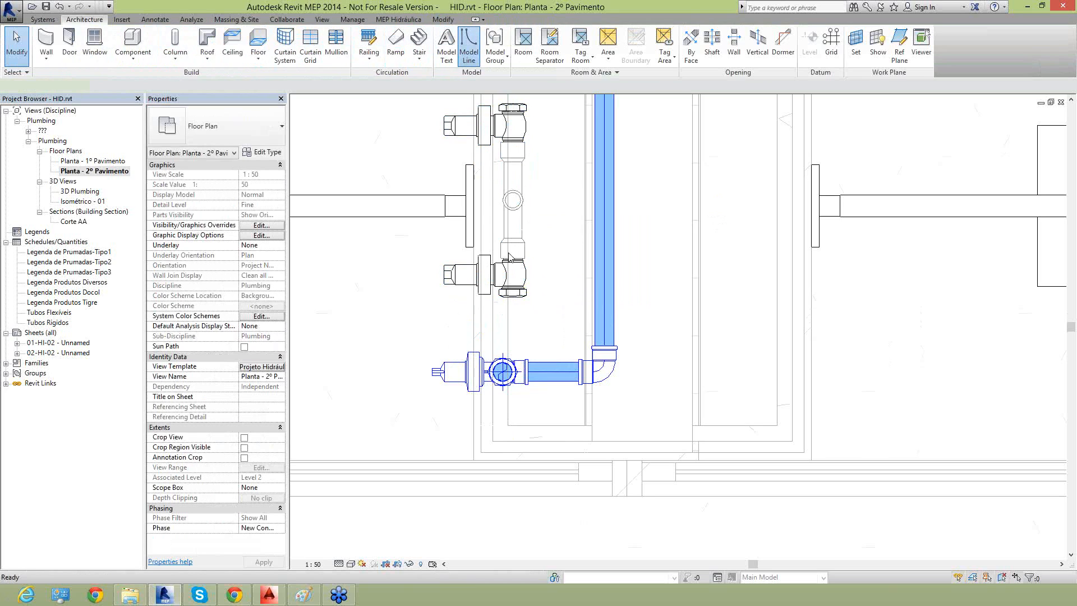
pyautogui.click(513, 289)
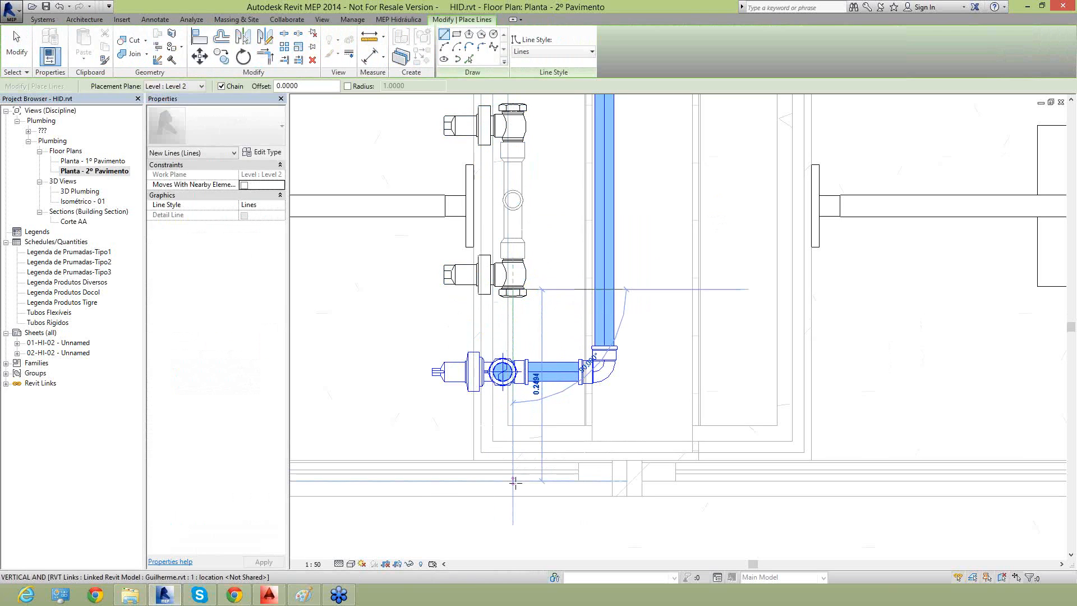
pyautogui.click(513, 509)
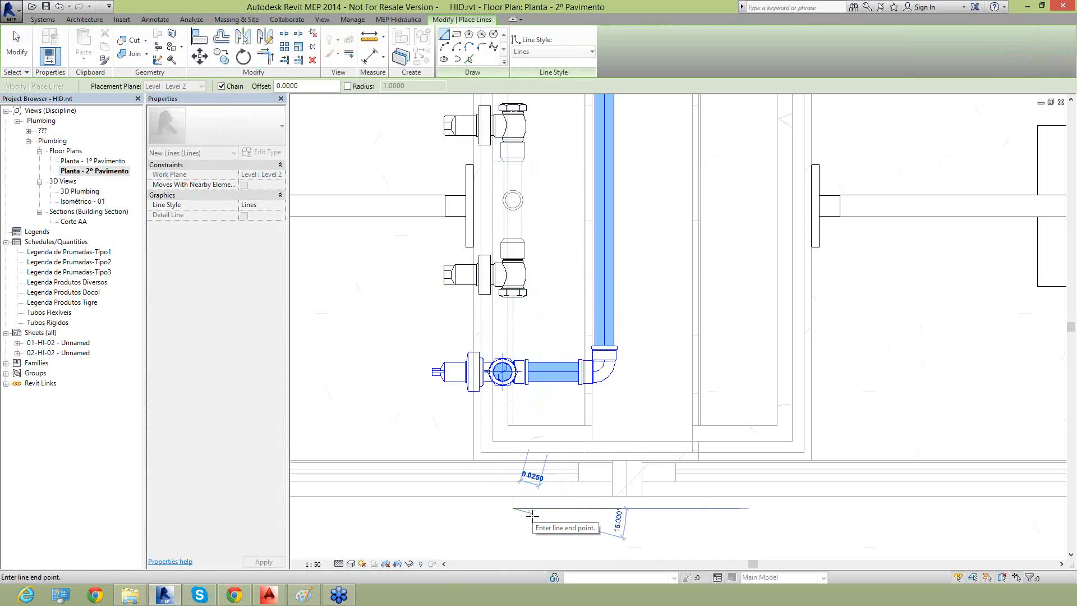
pyautogui.press('Escape')
pyautogui.press('Escape')
# Move the gate valve, riser and connected adapters sideways toward the vertical model line below the mixer's inlet
pyautogui.scroll(2, 493, 374)
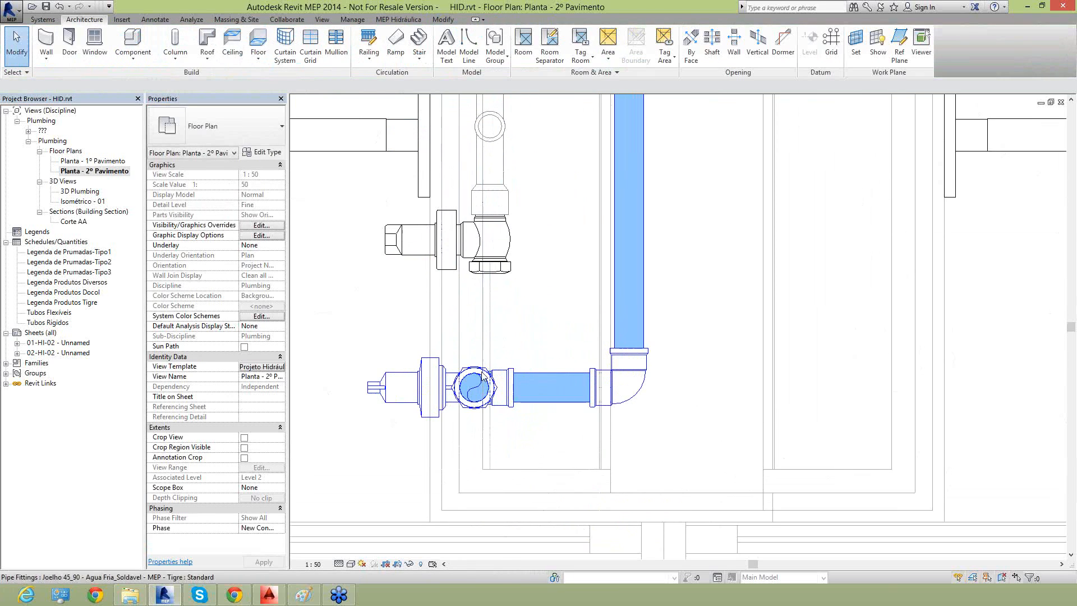
pyautogui.moveTo(343, 348); pyautogui.dragTo(547, 460)
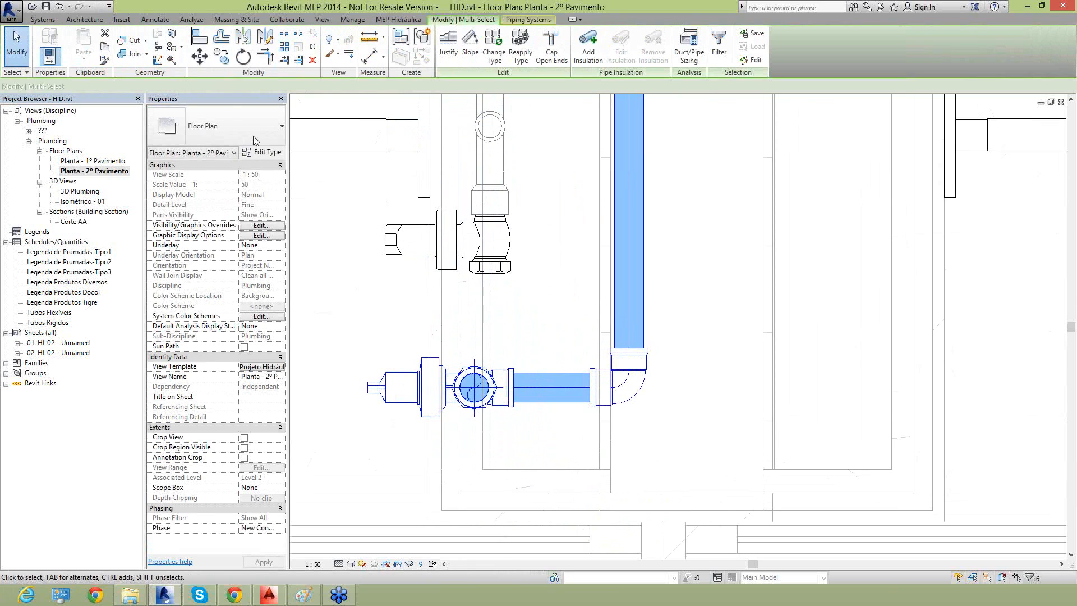
pyautogui.click(200, 56)
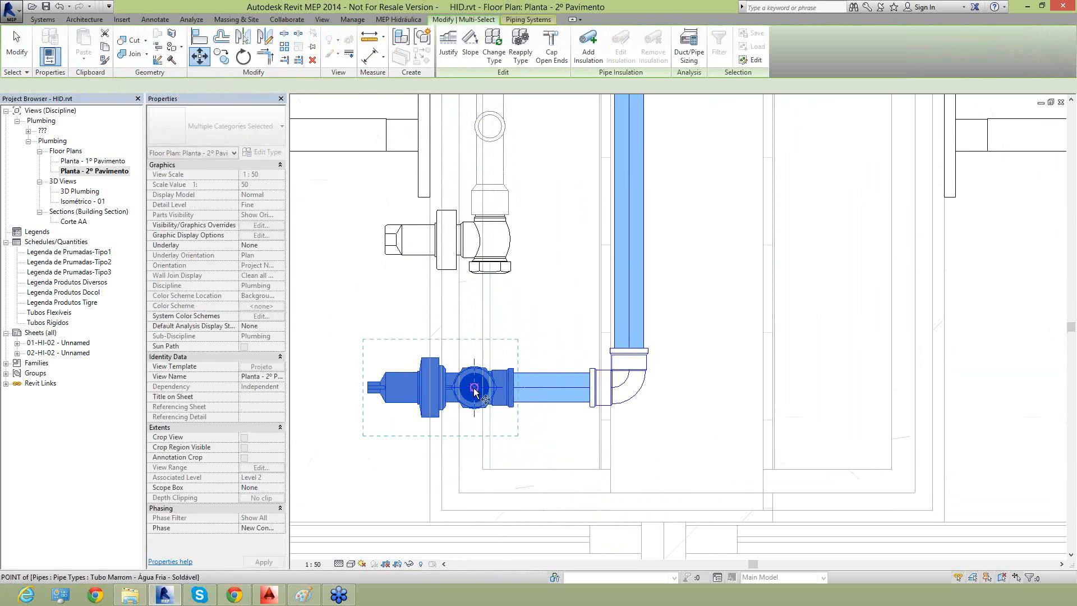
pyautogui.click(513, 402)
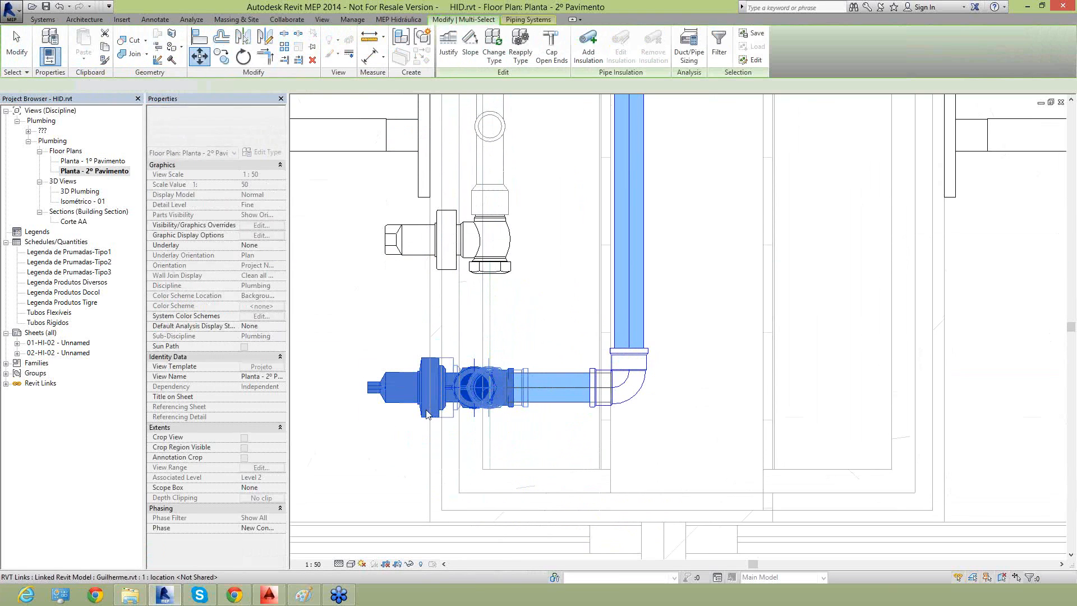
pyautogui.scroll(3, 489, 400)
pyautogui.scroll(1, 476, 400)
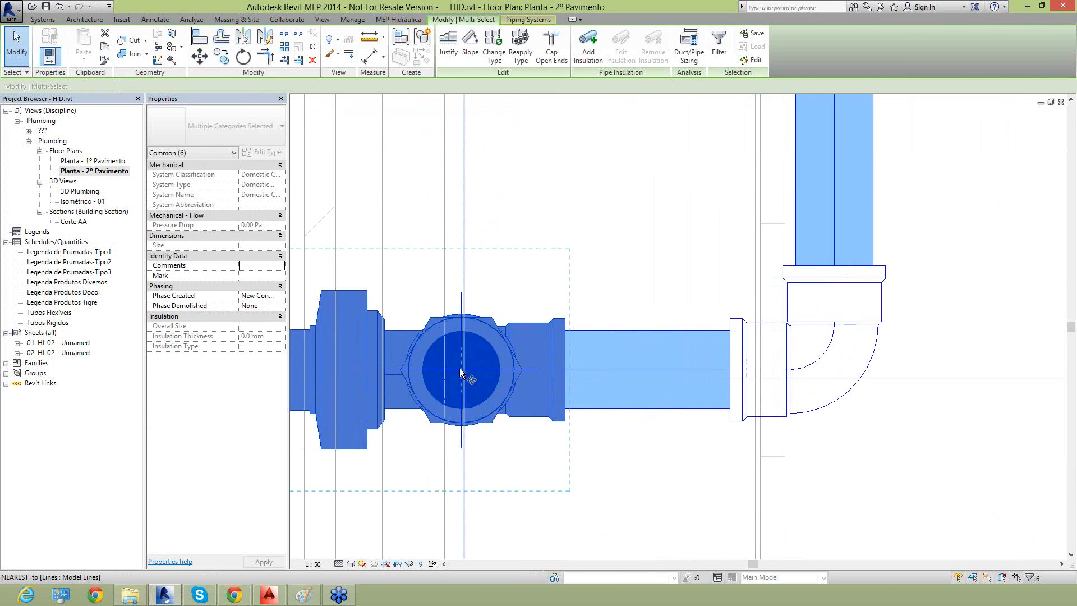
pyautogui.press('m')
pyautogui.press('v')
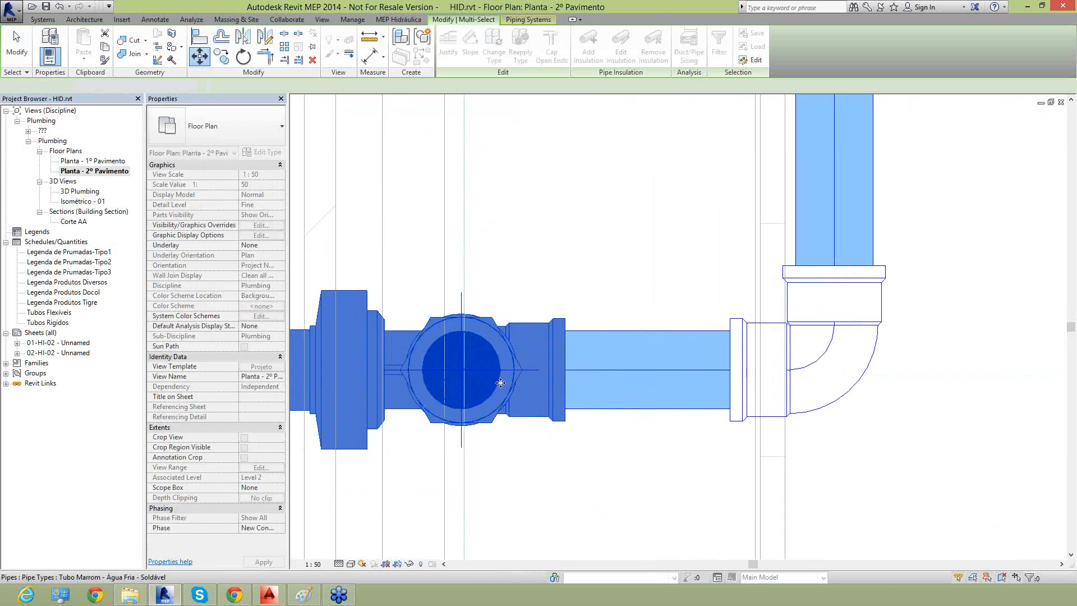
pyautogui.press('Escape')
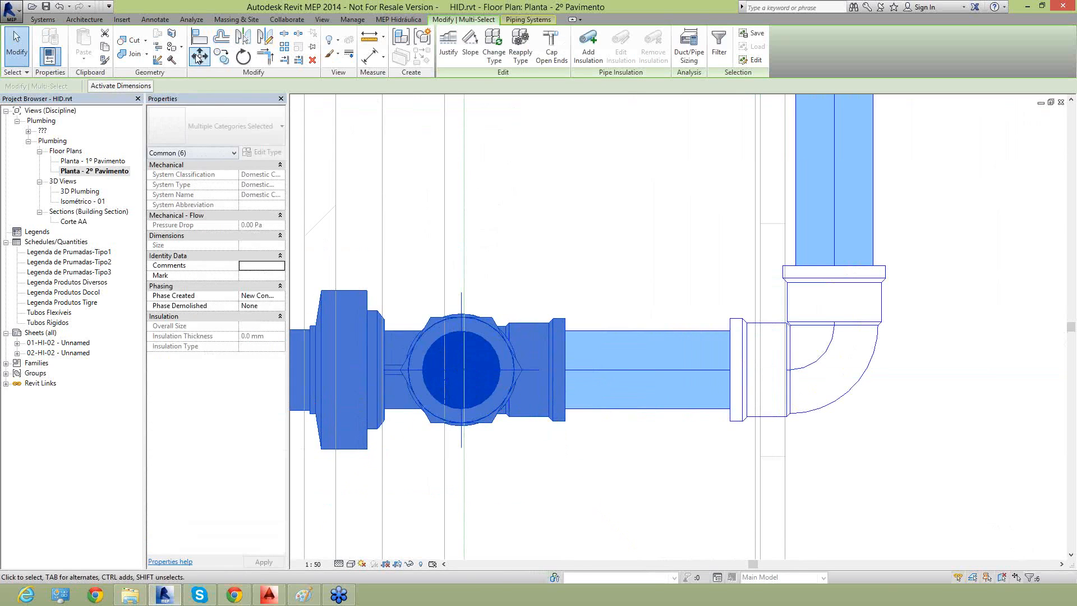
# Move the gate valve group clear of the model line, and move it back so the riser's centre snaps onto the line
pyautogui.press('m')
pyautogui.press('v')
pyautogui.click(461, 369)
pyautogui.scroll(-4, 463, 368)
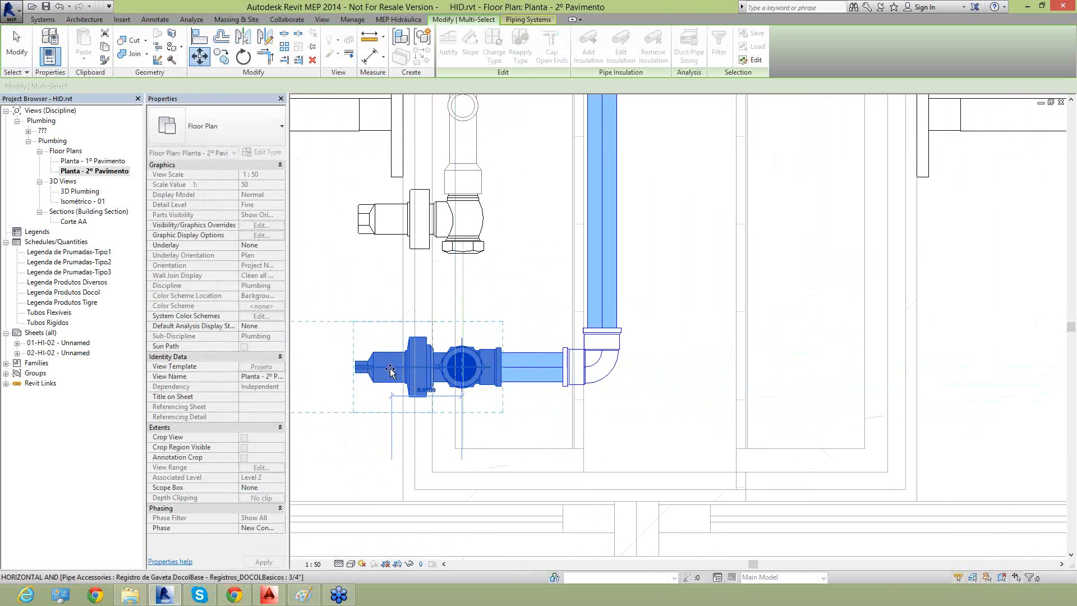
pyautogui.click(364, 365)
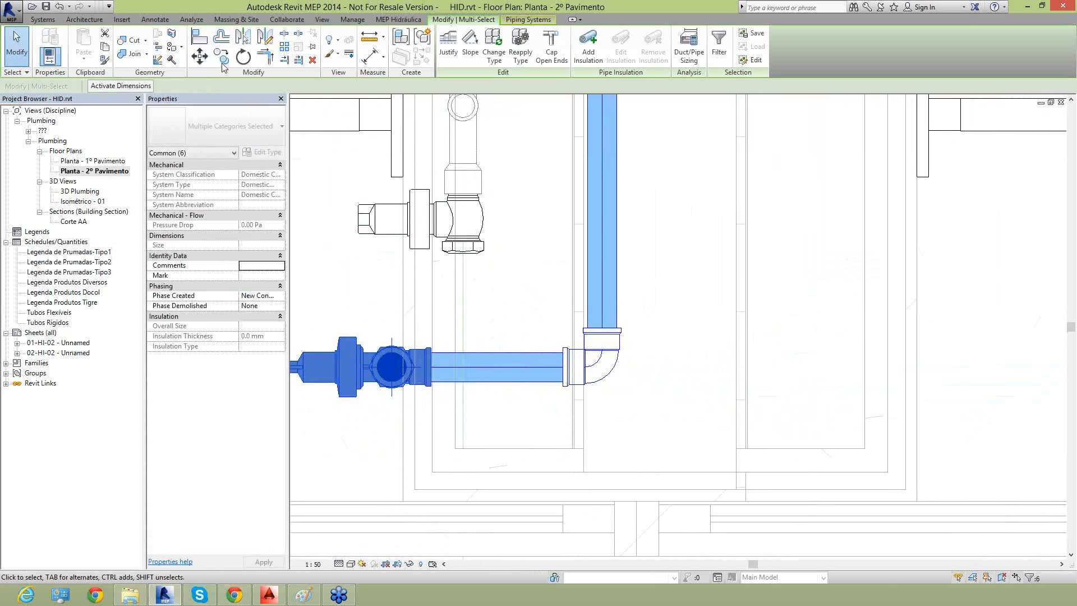
pyautogui.press('m')
pyautogui.press('v')
pyautogui.click(392, 367)
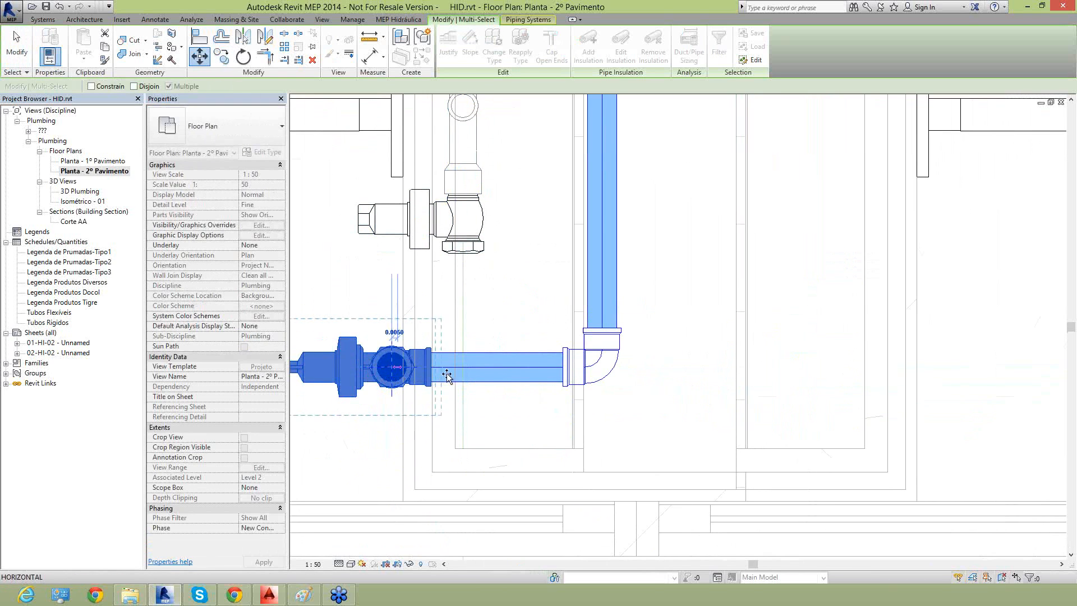
pyautogui.click(463, 367)
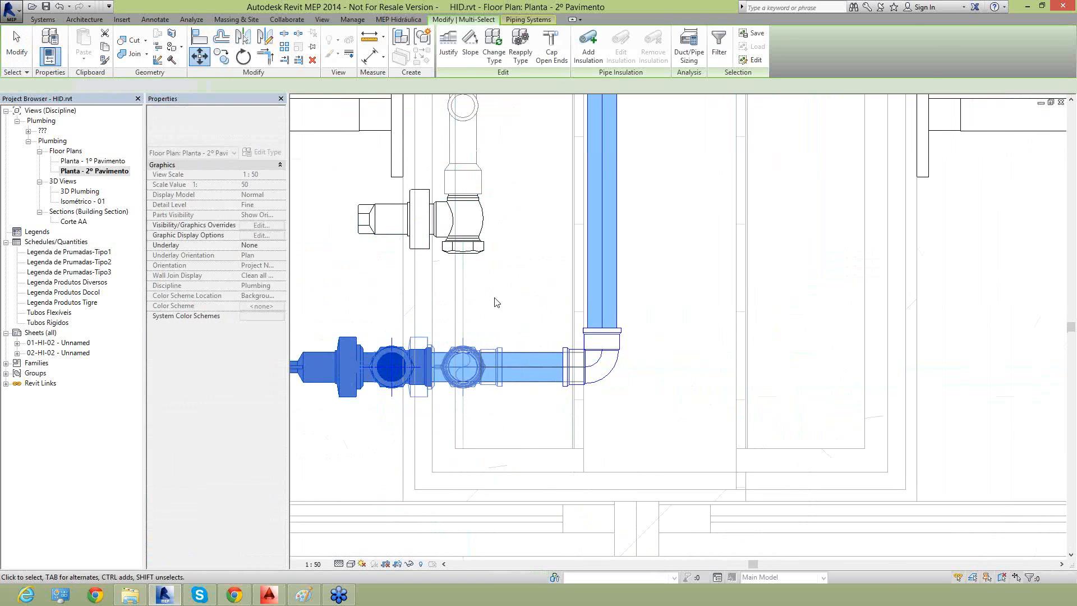
# Delete the vertical model line between the mixer's inlet and the riser
pyautogui.click(500, 299)
pyautogui.click(464, 309)
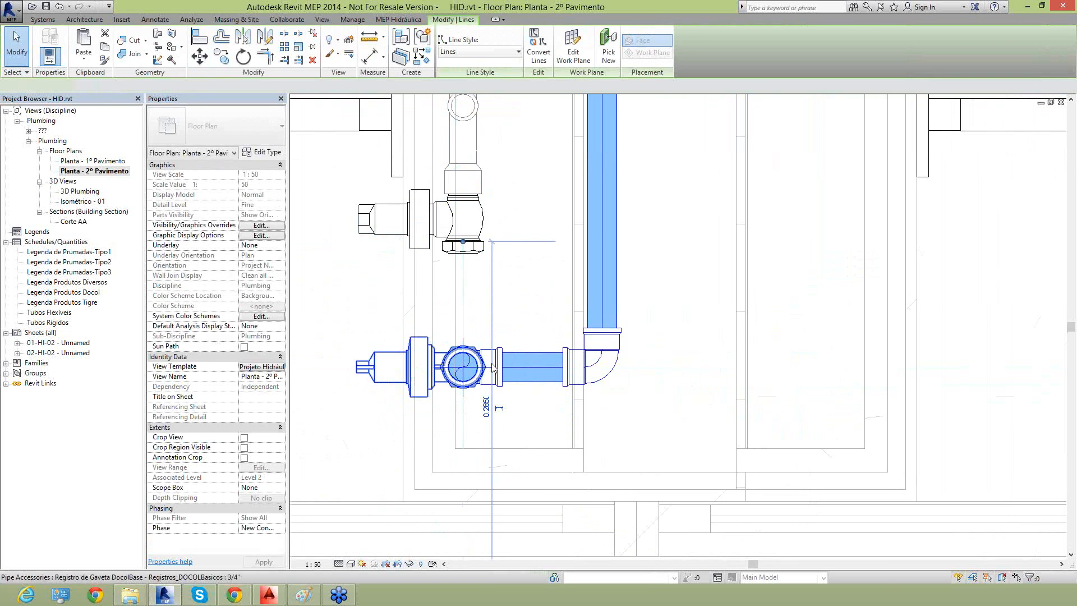
pyautogui.press('Delete')
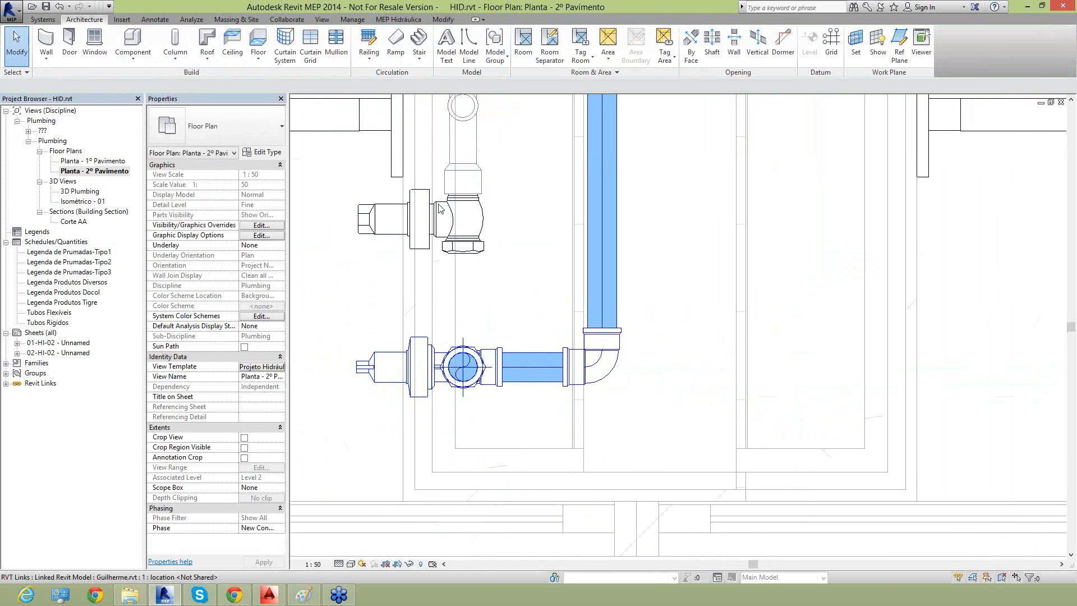
# Start a 25 mm pipe from the mixer's lower inlet with the pipe type Tubo Marrom - Água Fria - Soldável
pyautogui.click(446, 236)
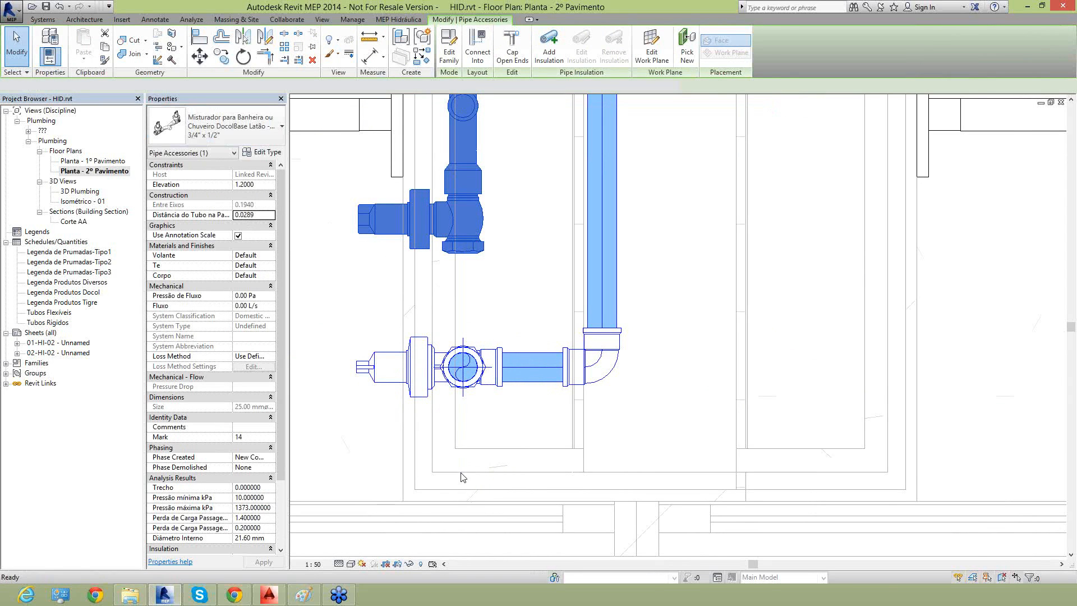
pyautogui.click(462, 481)
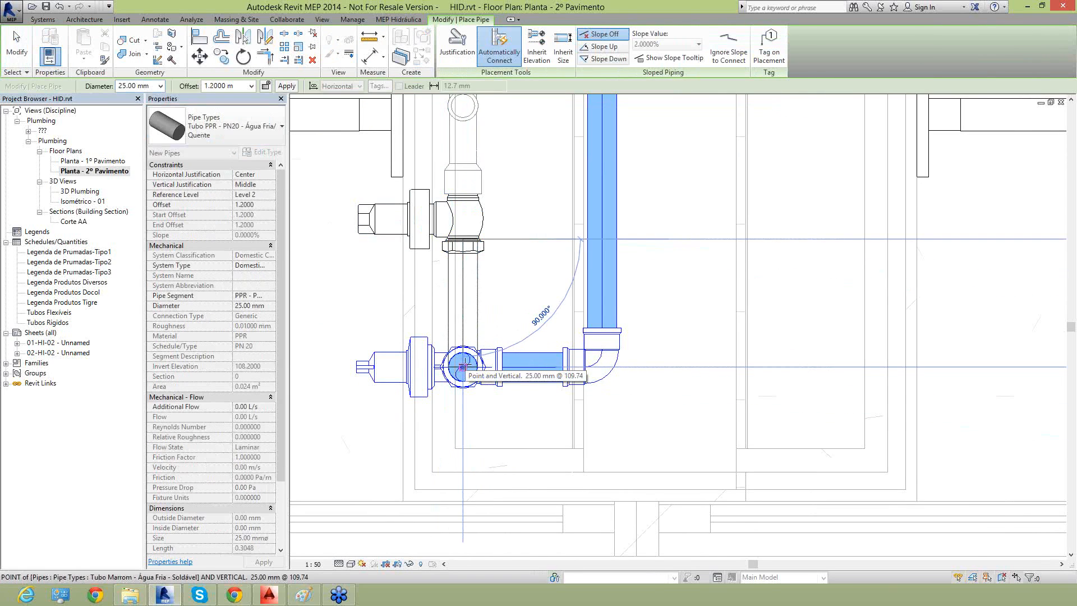
pyautogui.click(221, 138)
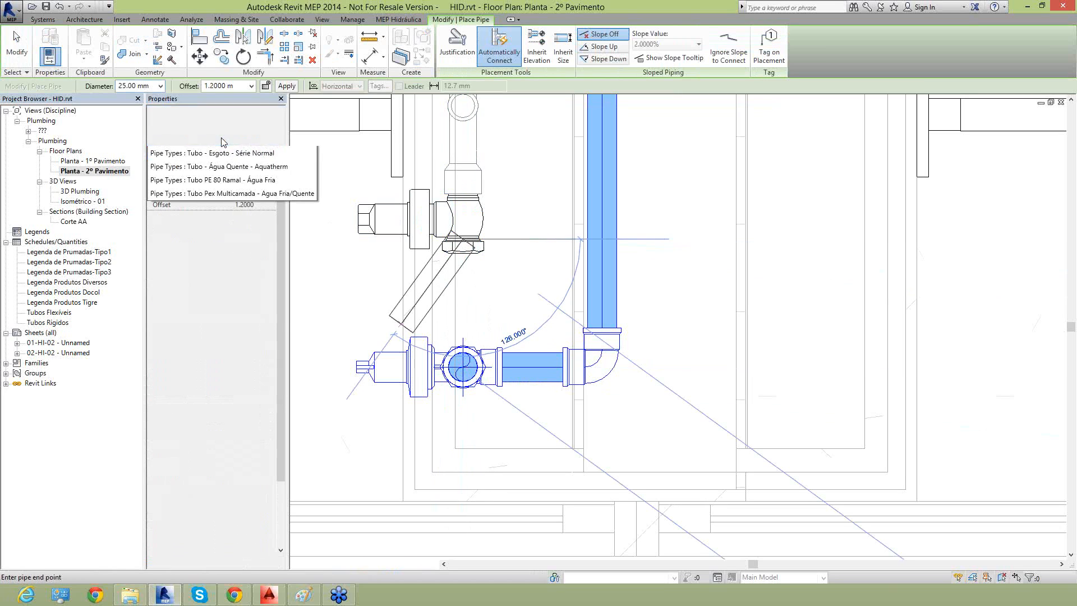
pyautogui.scroll(2, 232, 197)
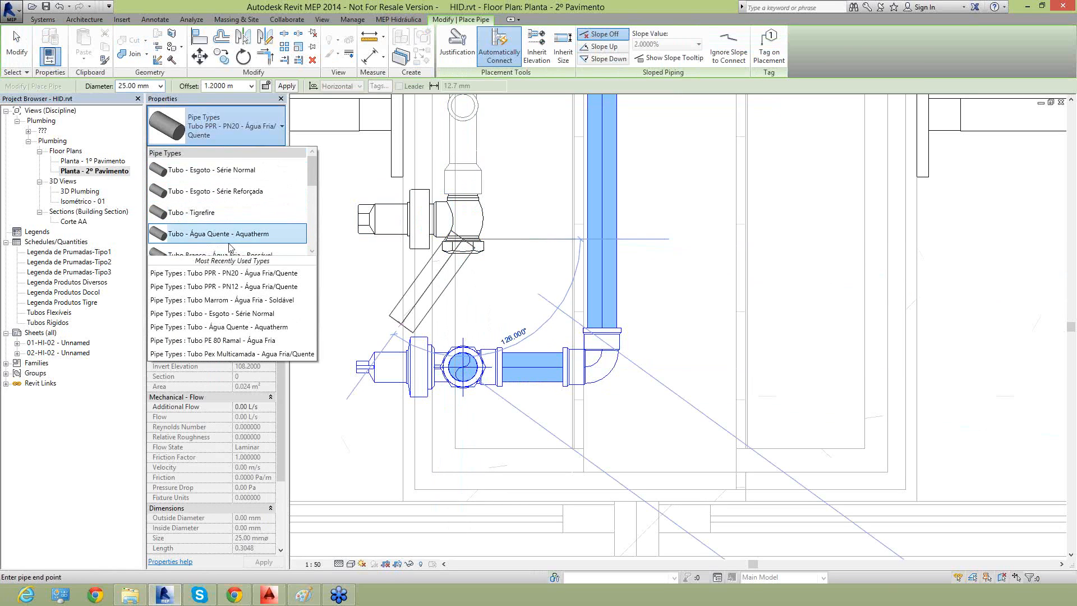
pyautogui.scroll(-1, 228, 230)
pyautogui.scroll(1, 224, 191)
pyautogui.scroll(-1, 227, 222)
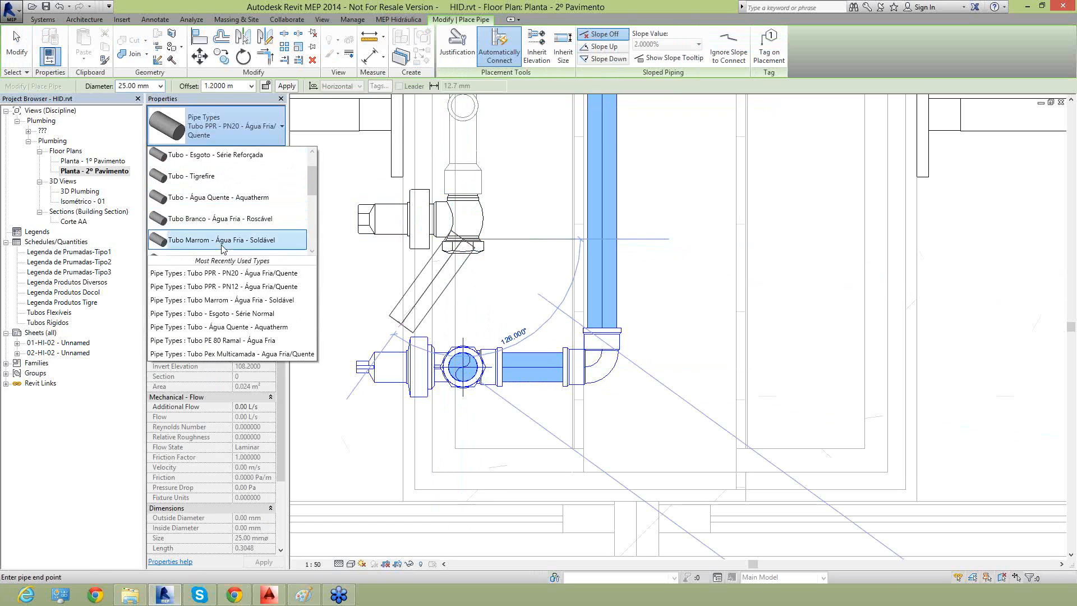
pyautogui.click(250, 273)
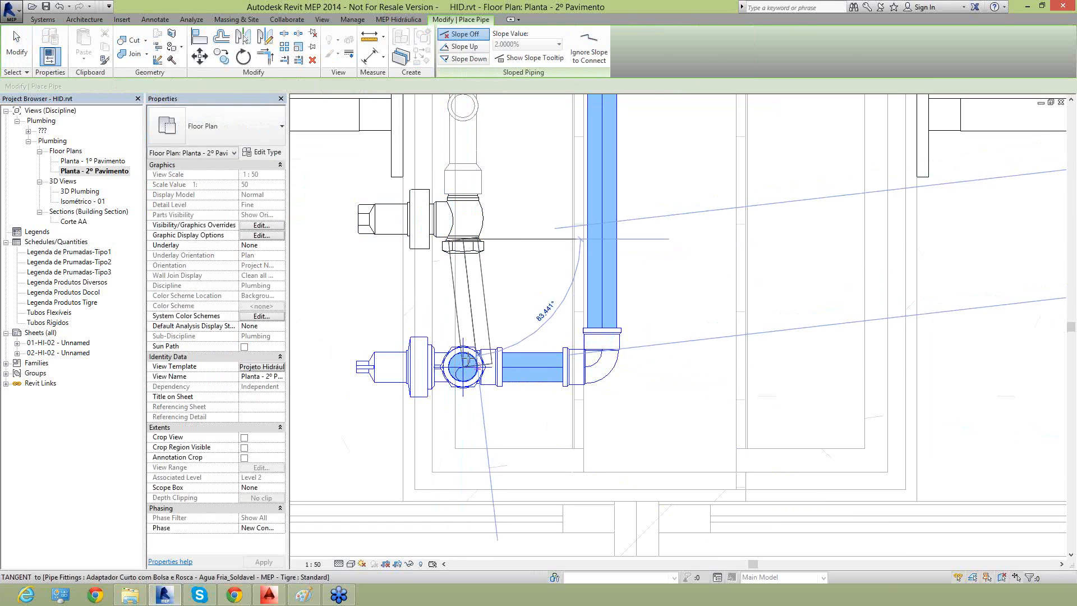
# Try to end the mixer's inlet pipe at the riser's centre in plan
pyautogui.click(463, 367)
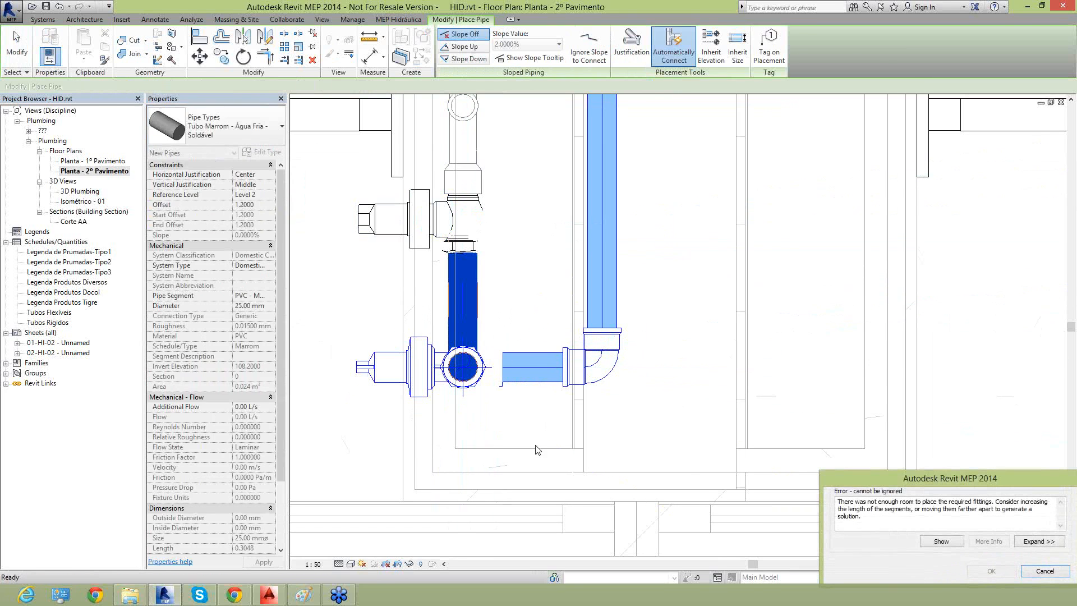
pyautogui.click(1044, 571)
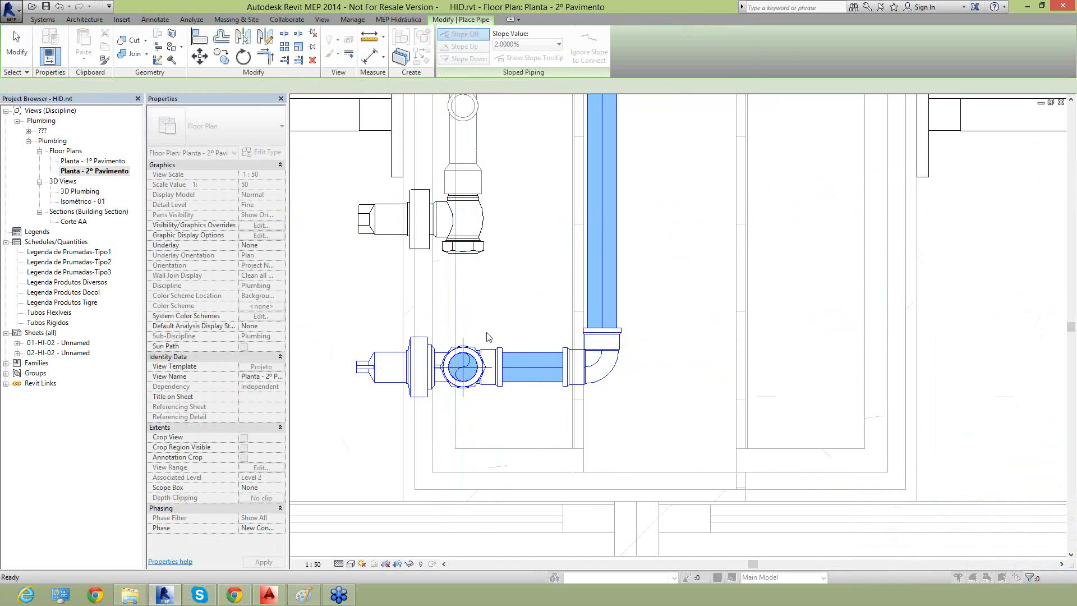
pyautogui.press('Escape')
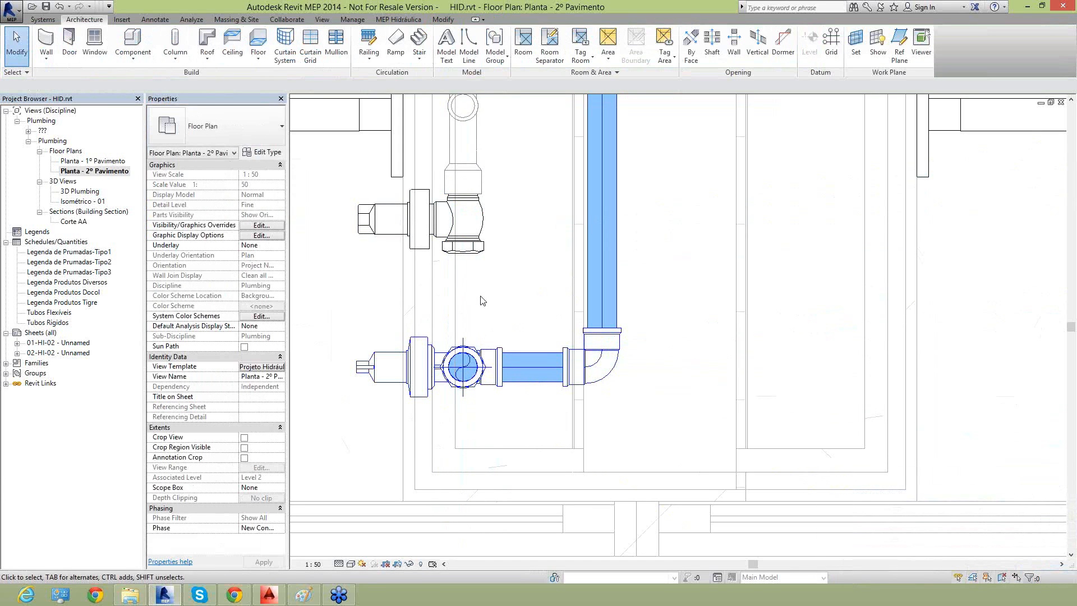
# Open the Section 2 view and draw a horizontal 25 mm pipe from the mixer's riser-side inlet to the vertical riser
pyautogui.scroll(-5, 481, 301)
pyautogui.scroll(-2, 489, 337)
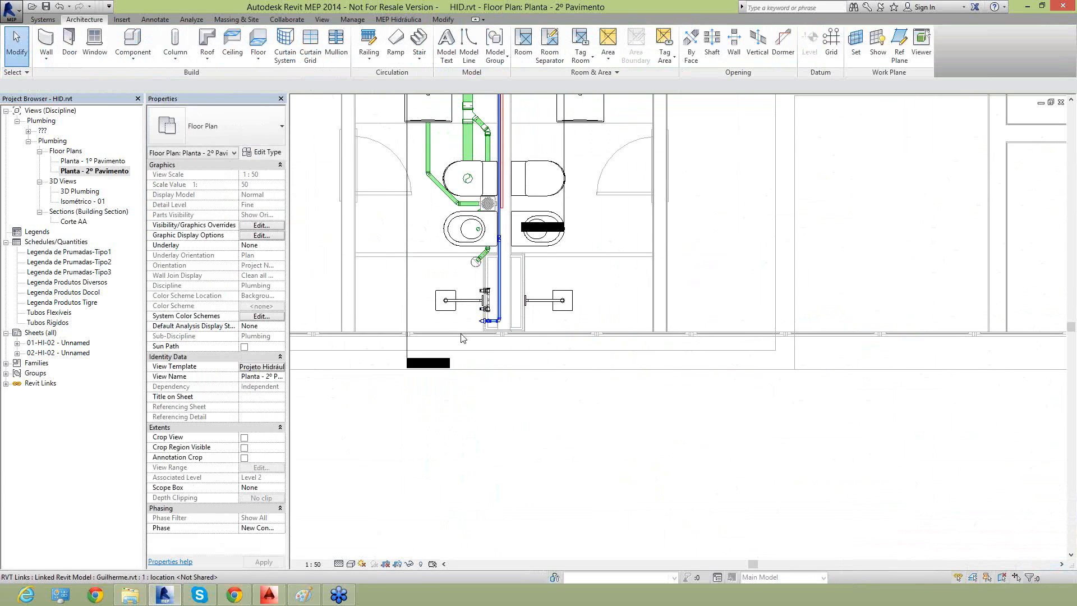
pyautogui.scroll(-3, 451, 276)
pyautogui.doubleClick(436, 173)
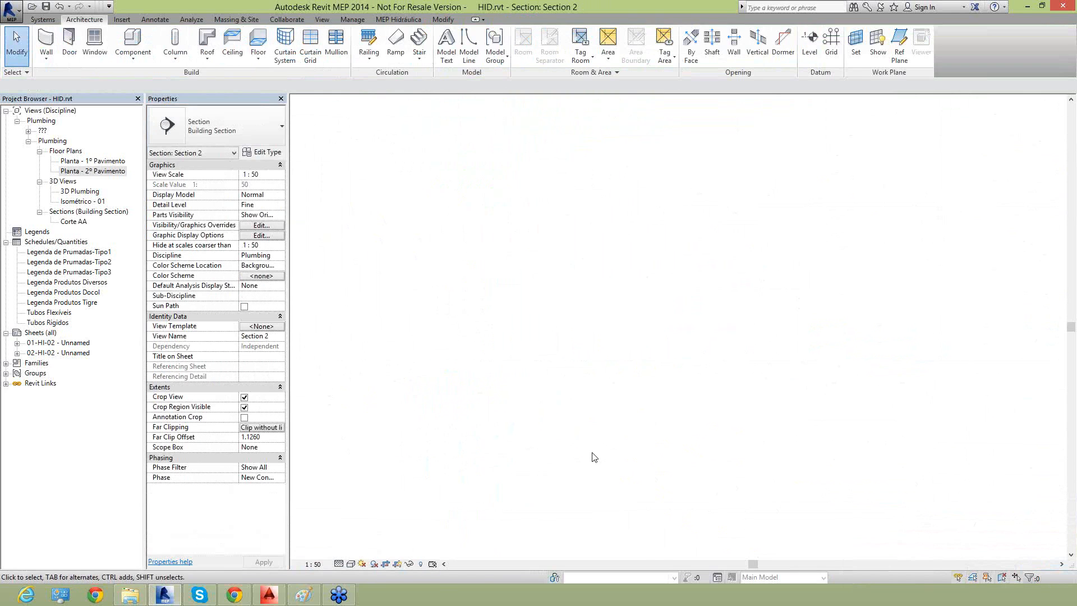
pyautogui.scroll(2, 625, 425)
pyautogui.click(618, 345)
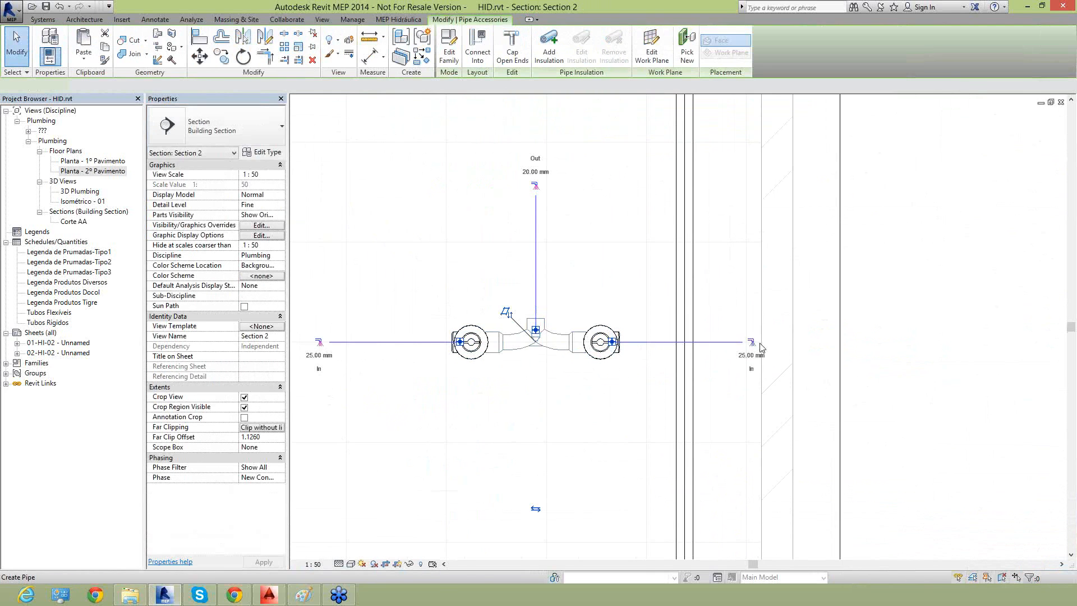
pyautogui.click(752, 341)
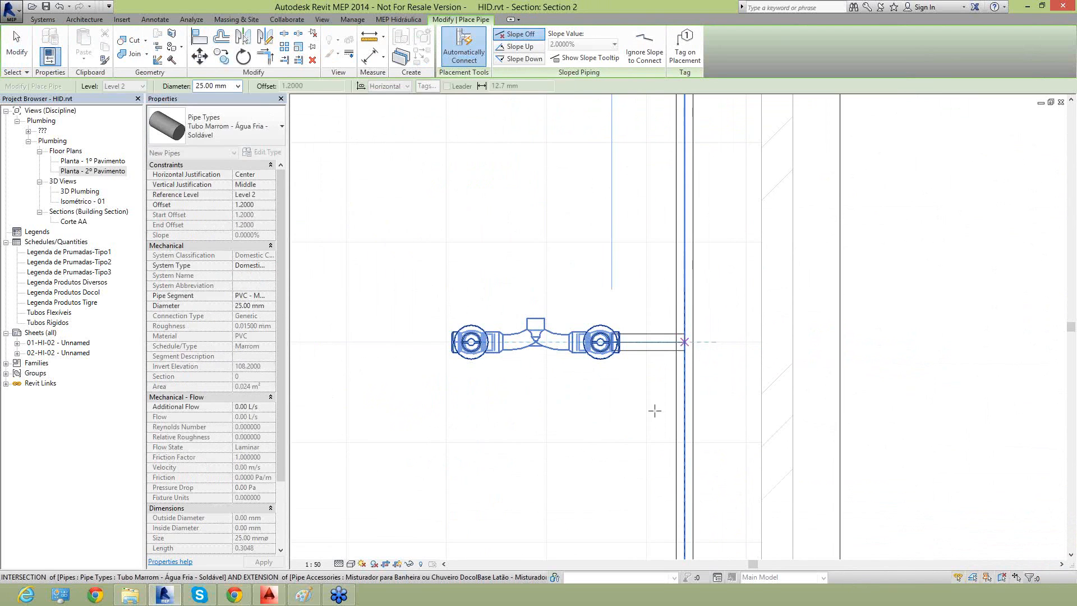
pyautogui.click(684, 347)
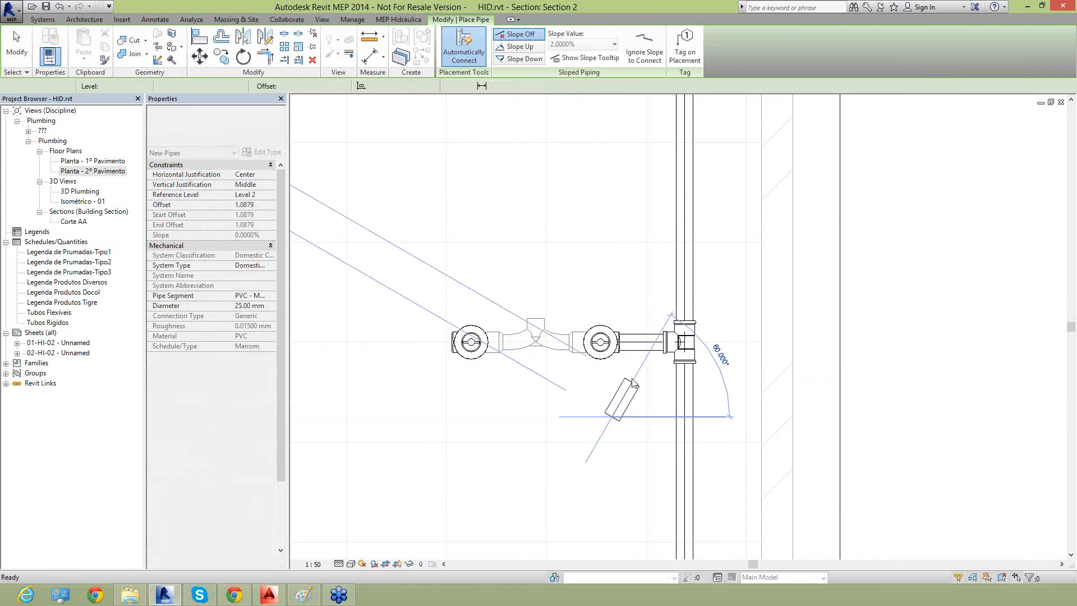
pyautogui.press('Escape')
pyautogui.press('Escape')
# Shorten the horizontal branch pipe by pulling its mixer-side end back toward the riser tee, clear of the inlet
pyautogui.click(629, 345)
pyautogui.moveTo(628, 348); pyautogui.dragTo(641, 342)
pyautogui.click(584, 421)
pyautogui.scroll(-2, 603, 283)
pyautogui.moveTo(572, 346); pyautogui.dragTo(545, 458, button='middle')
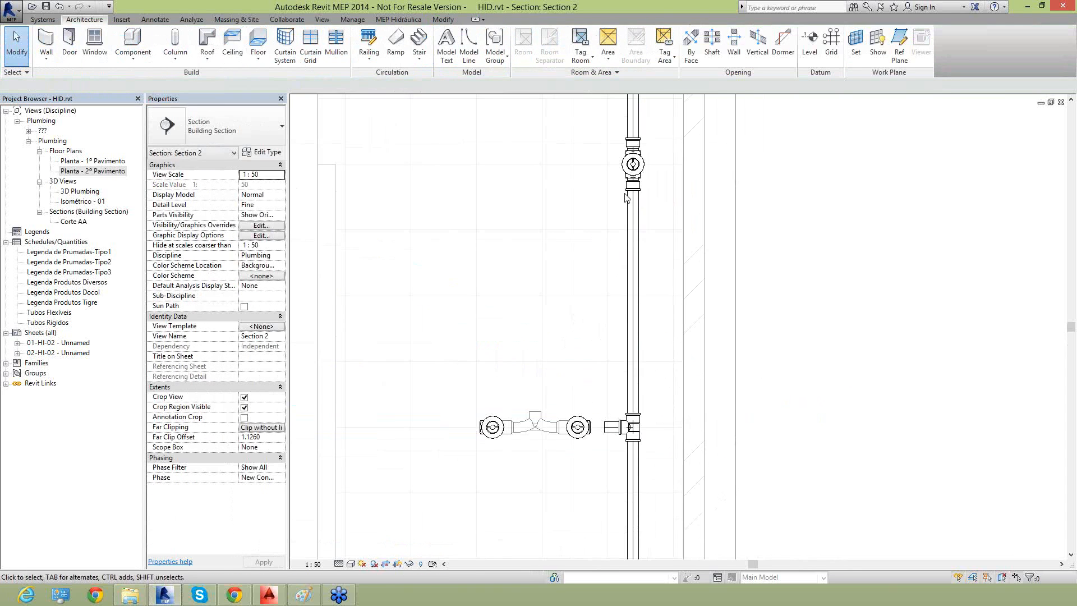
# Create another Adaptador Curto com Bolsa e Rosca like the one below the gate valve and place it on the mixer's riser-side inlet
pyautogui.click(631, 185)
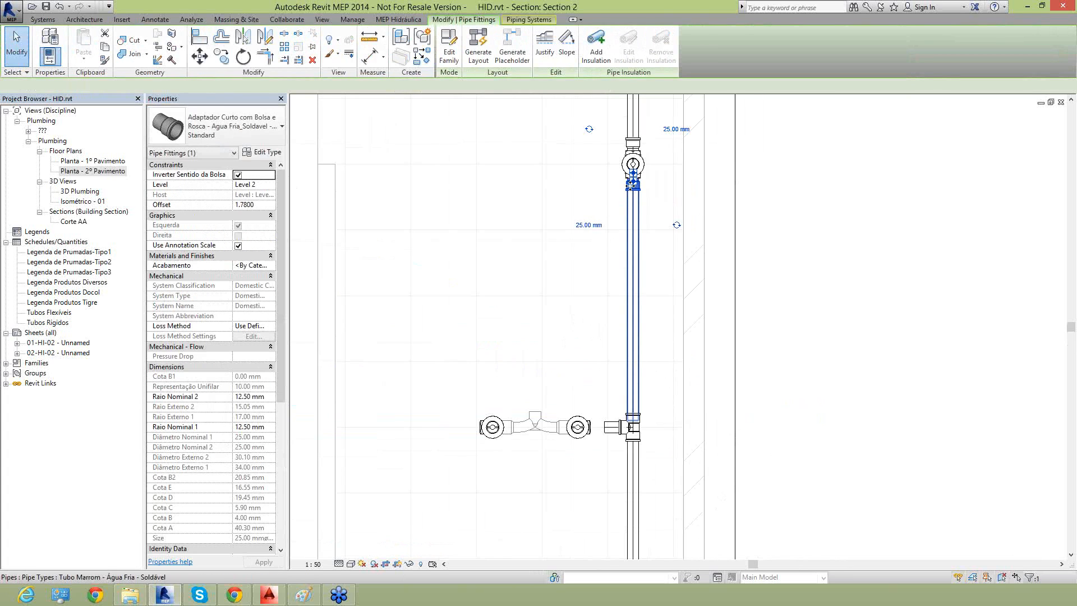
pyautogui.scroll(2, 631, 186)
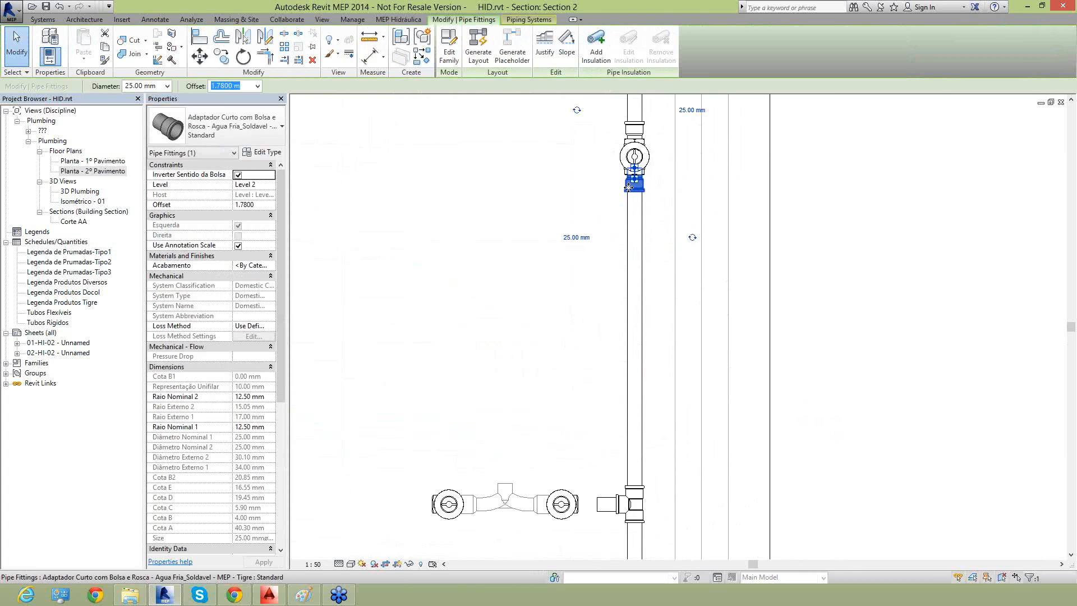
pyautogui.rightClick(629, 190)
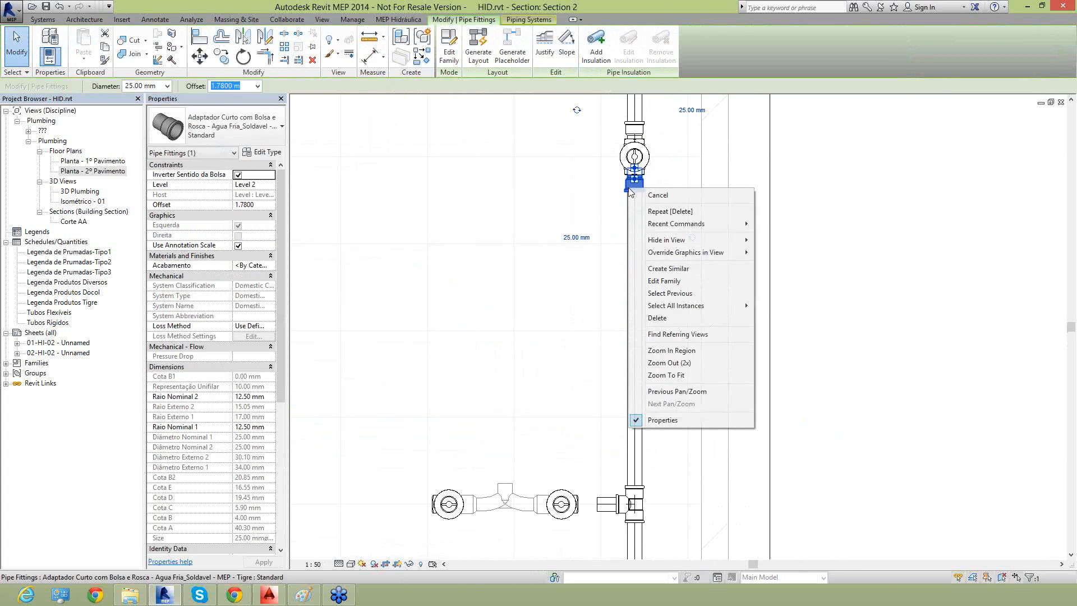
pyautogui.click(668, 269)
pyautogui.scroll(5, 603, 515)
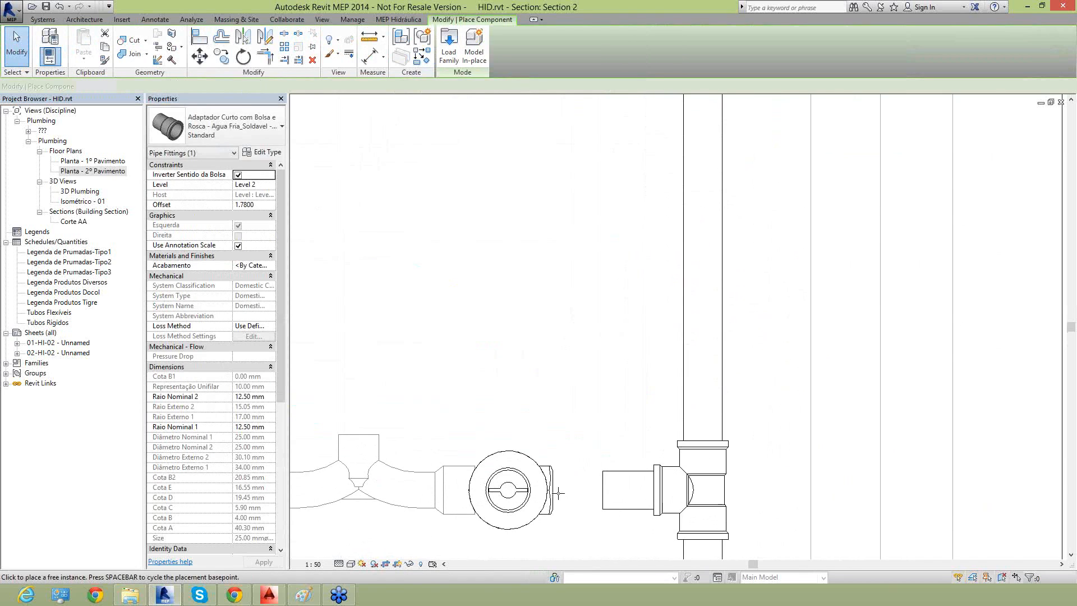
pyautogui.scroll(-6, 570, 476)
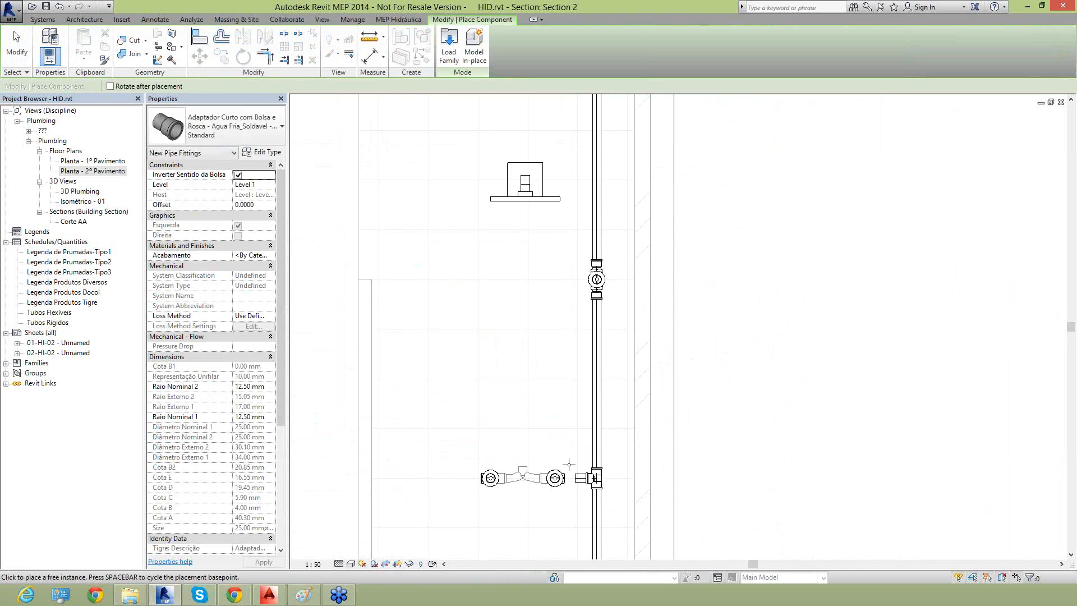
pyautogui.scroll(1, 569, 460)
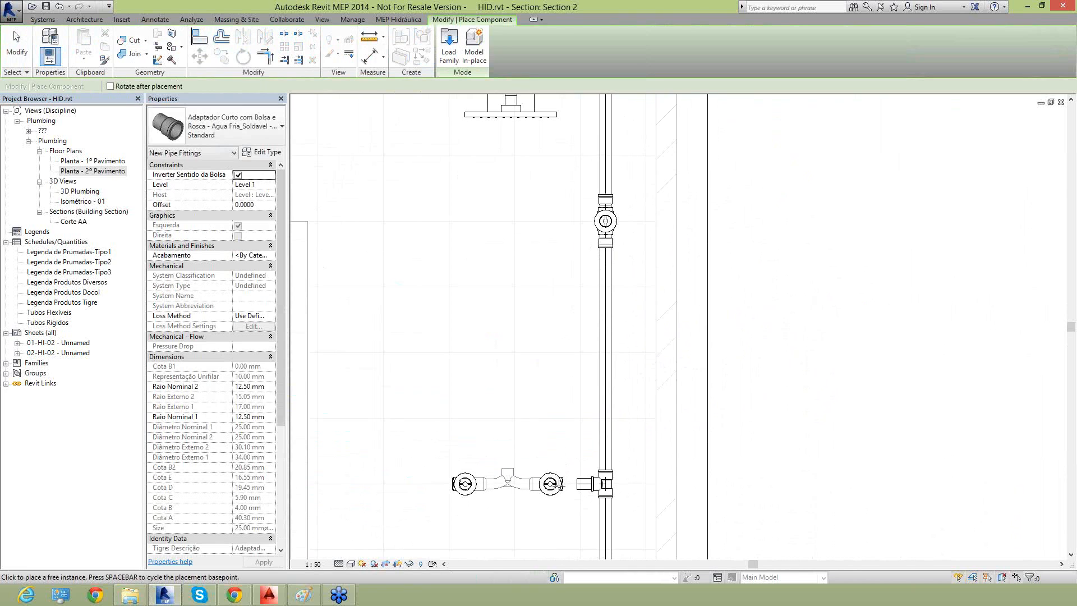
pyautogui.scroll(4, 561, 493)
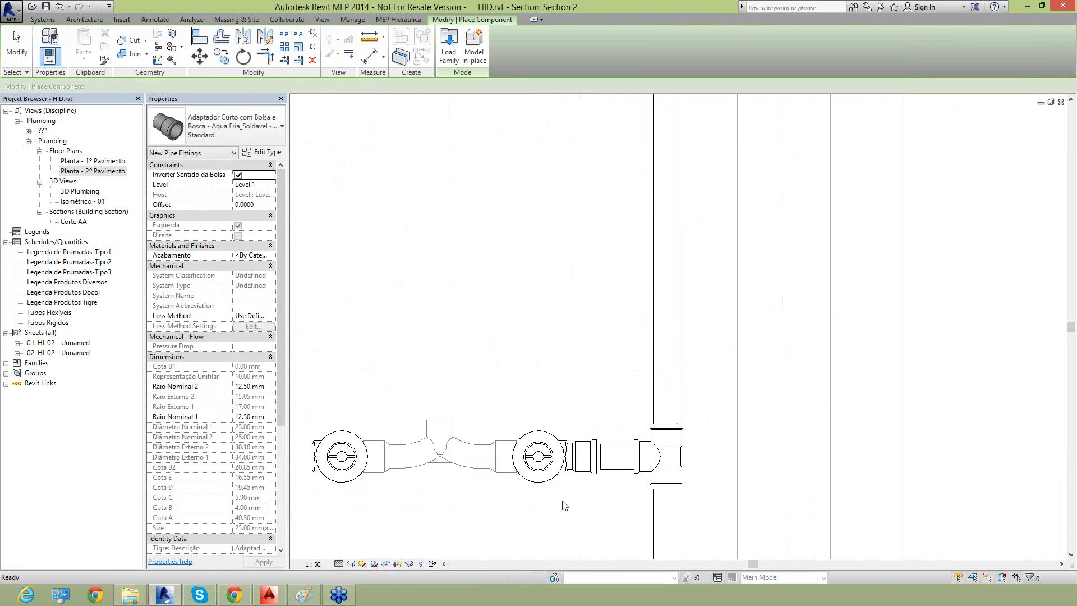
# Extend the horizontal 25 mm branch by drawing pipe from its open end into the adapter on the mixer's inlet
pyautogui.press('Escape')
pyautogui.press('Escape')
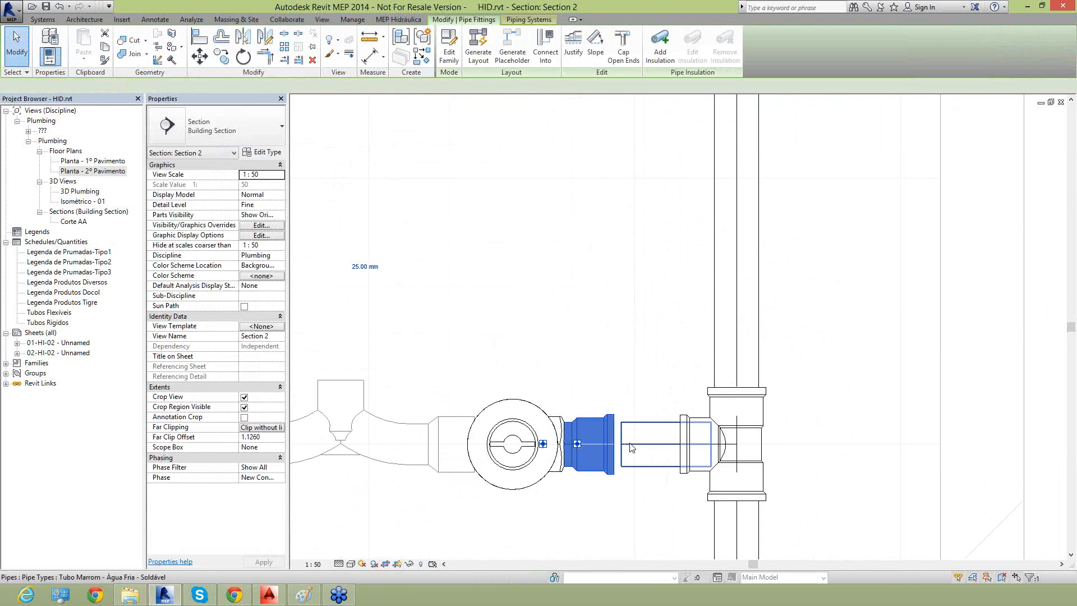
pyautogui.click(648, 446)
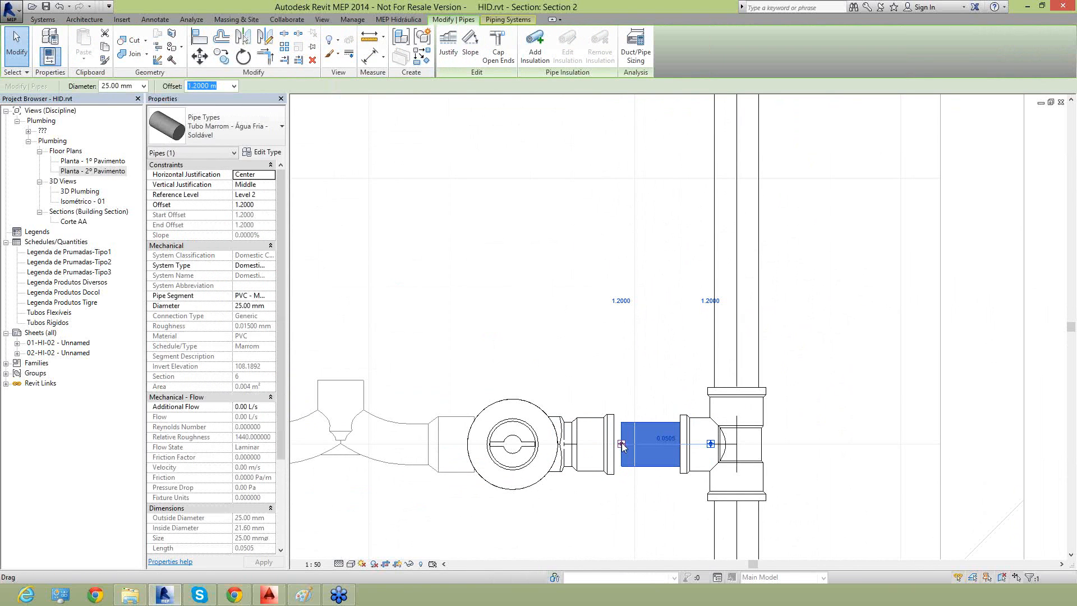
pyautogui.rightClick(621, 445)
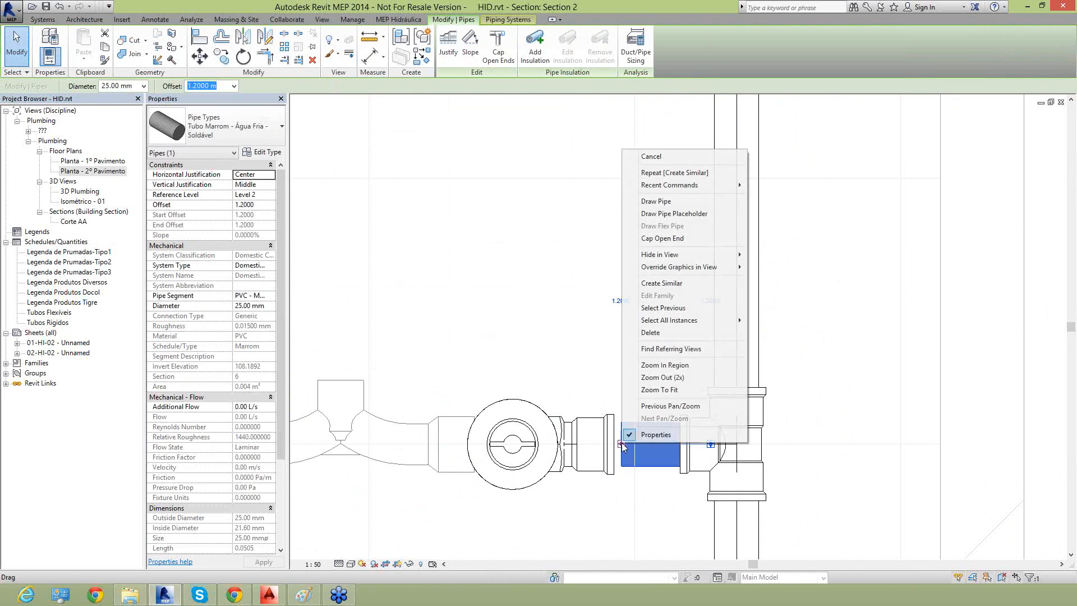
pyautogui.click(652, 203)
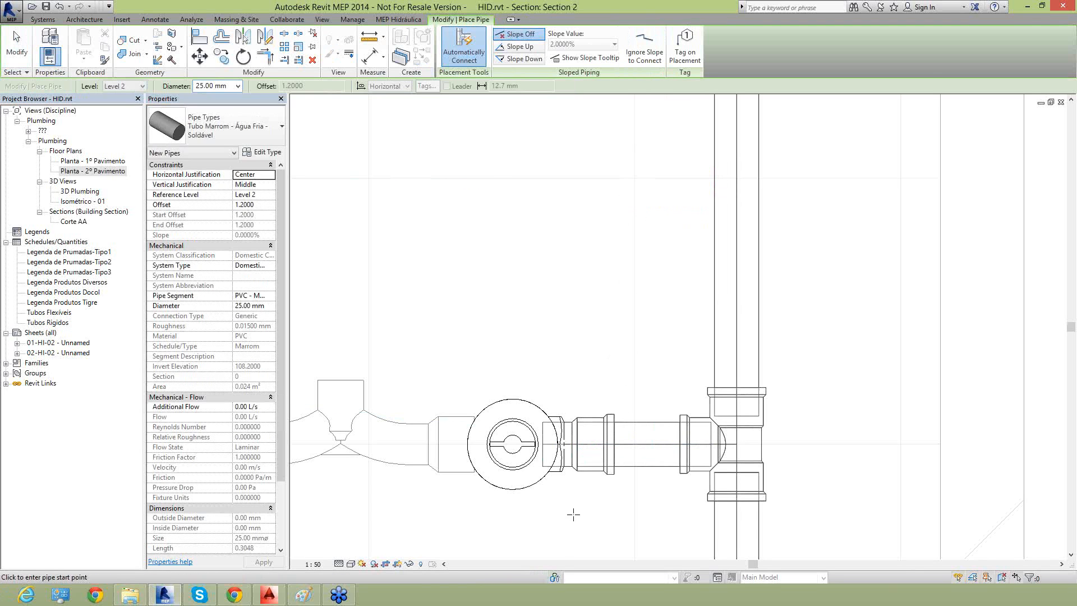
pyautogui.press('Escape')
pyautogui.scroll(-5, 575, 509)
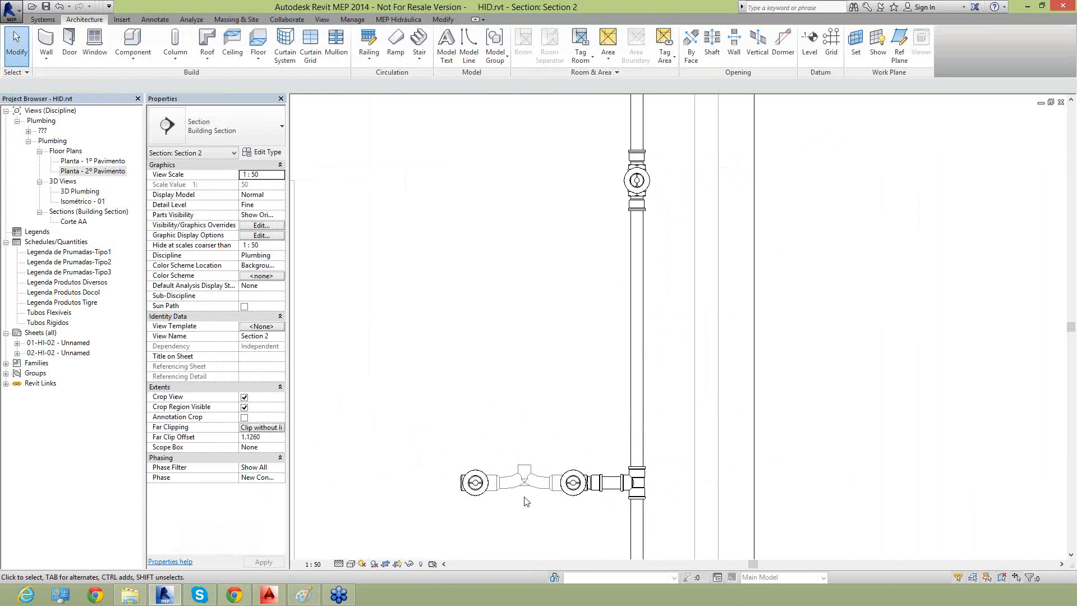
# Open the Planta - 2º Pavimento floor plan and try to pull the wall shower's connector onto the mixer's centre outlet
pyautogui.doubleClick(101, 172)
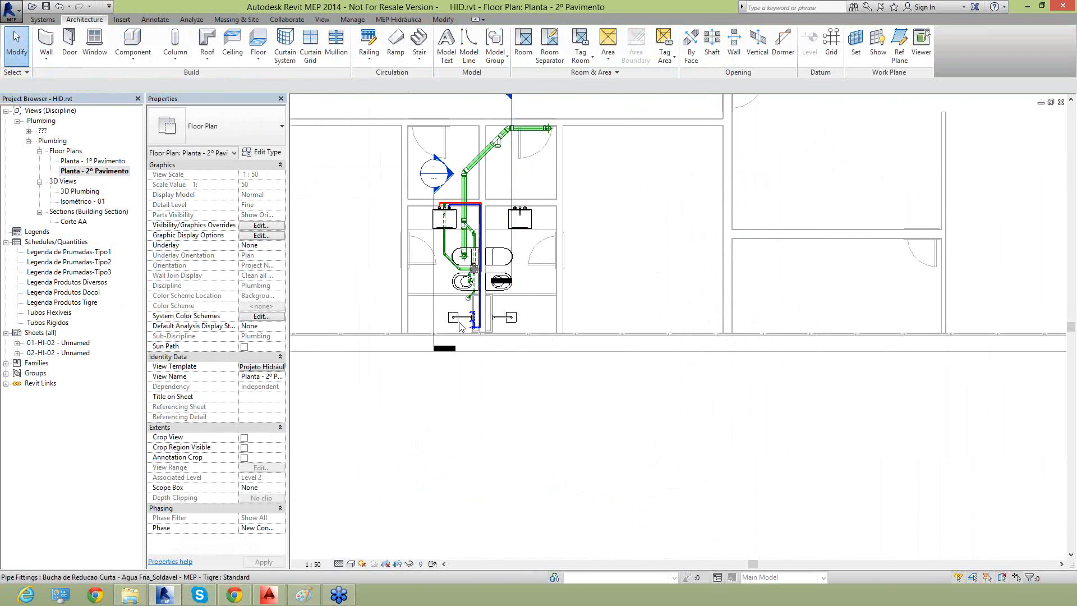
pyautogui.scroll(8, 469, 318)
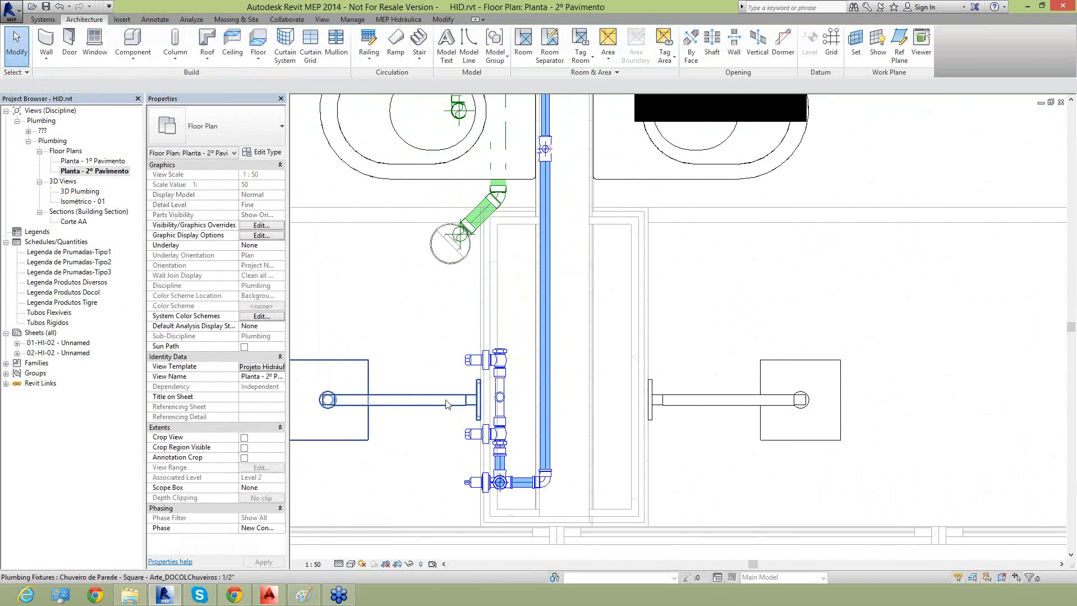
pyautogui.click(462, 414)
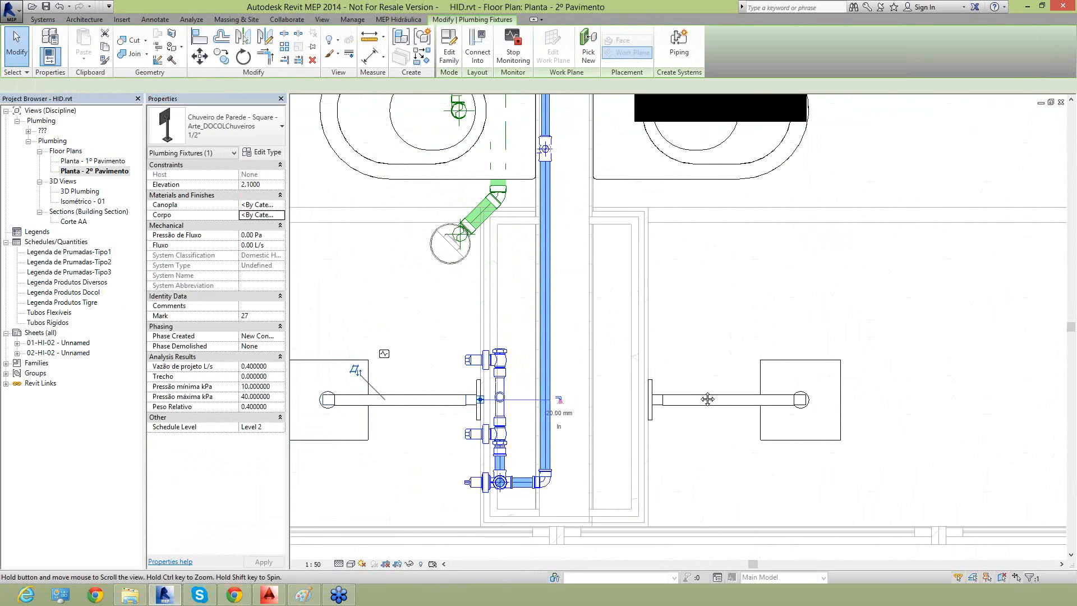
pyautogui.moveTo(559, 401); pyautogui.dragTo(680, 395, button='middle')
pyautogui.scroll(2, 646, 399)
pyautogui.moveTo(583, 393); pyautogui.dragTo(612, 390)
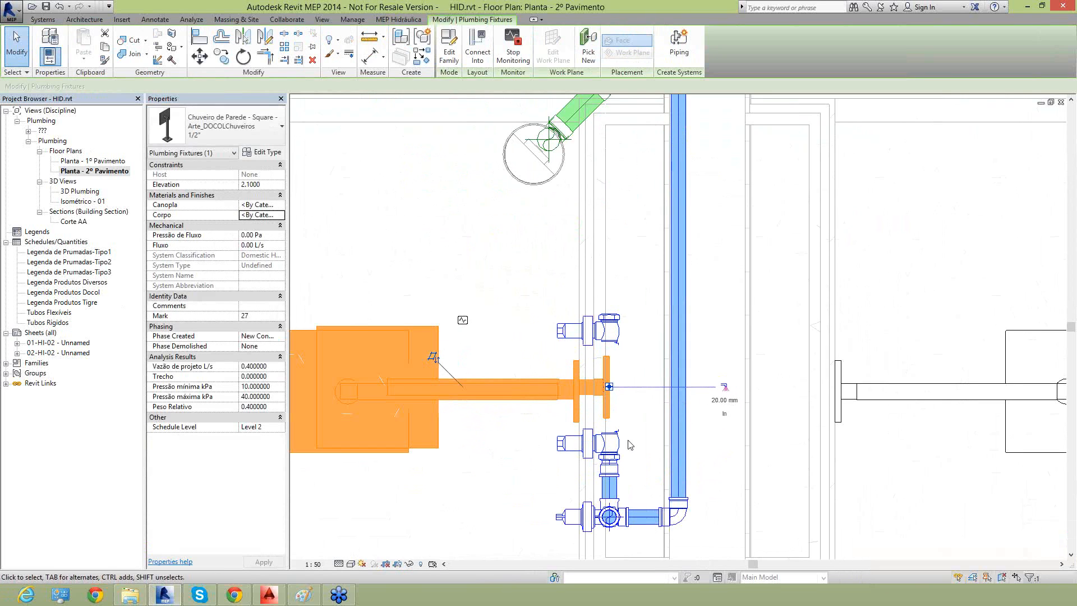
pyautogui.click(526, 416)
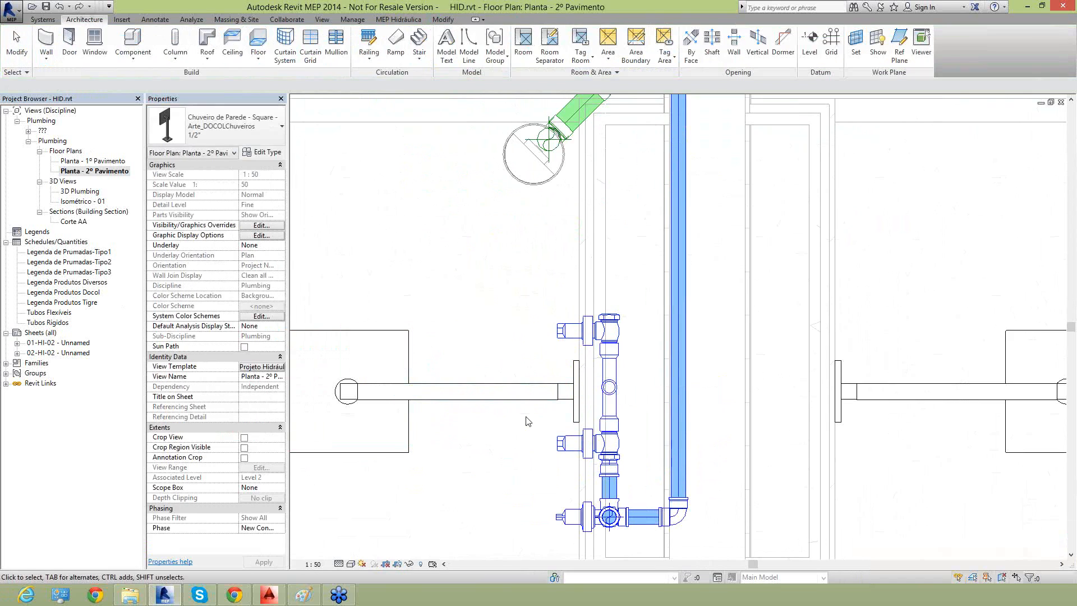
# Try to align the mixer with the wall shower by pulling the mixer's centre outlet slightly in plan
pyautogui.click(608, 419)
pyautogui.scroll(3, 609, 415)
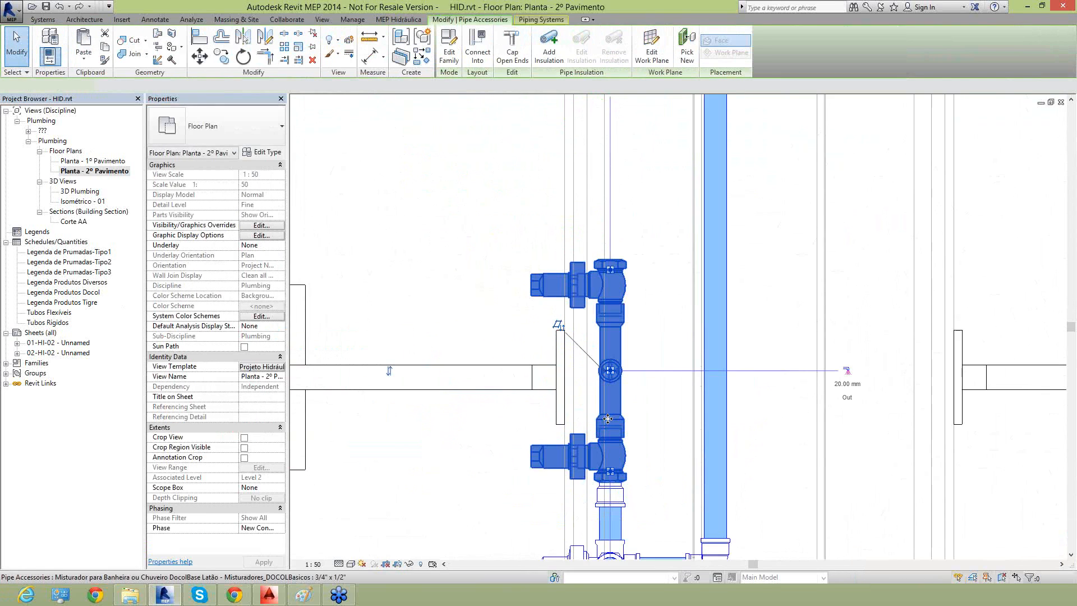
pyautogui.click(613, 374)
pyautogui.moveTo(613, 375); pyautogui.dragTo(612, 379)
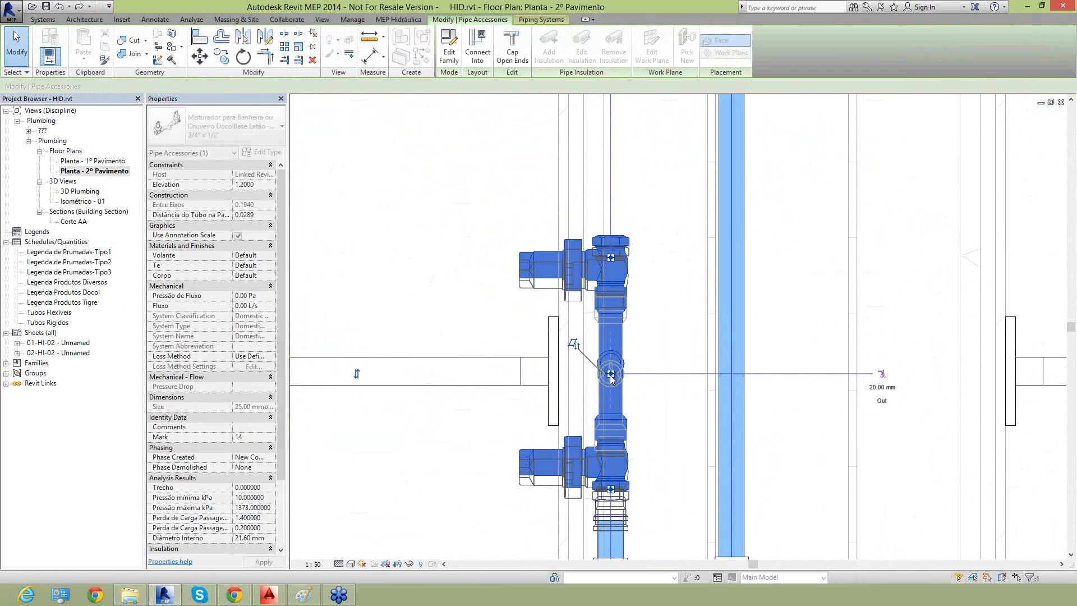
pyautogui.click(506, 409)
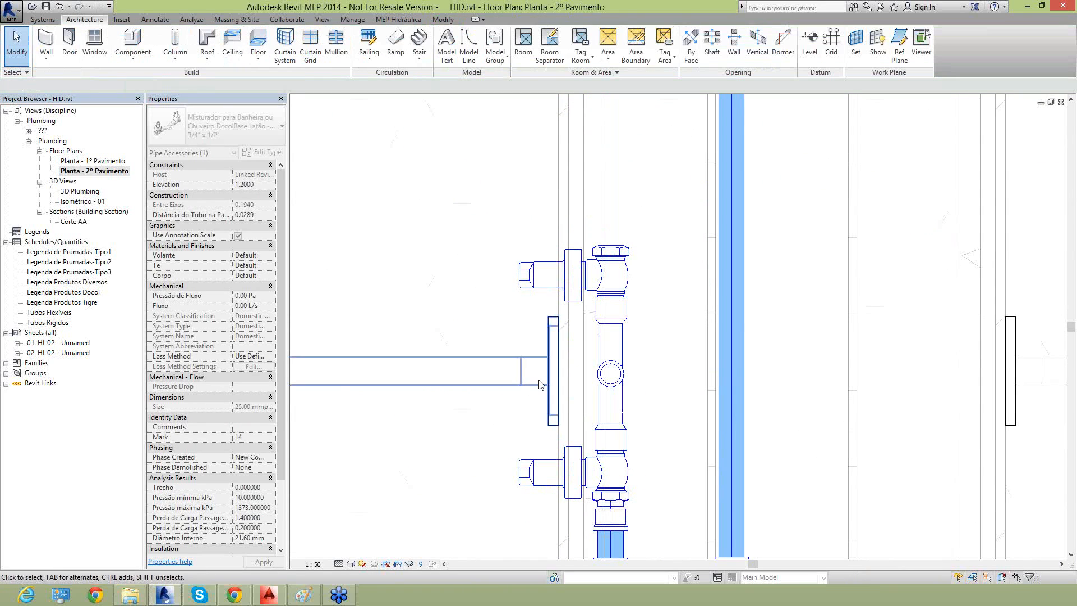
# Draw a horizontal model line about 0.095 m long from the wall shower's connector across the mixer's outlet
pyautogui.click(542, 392)
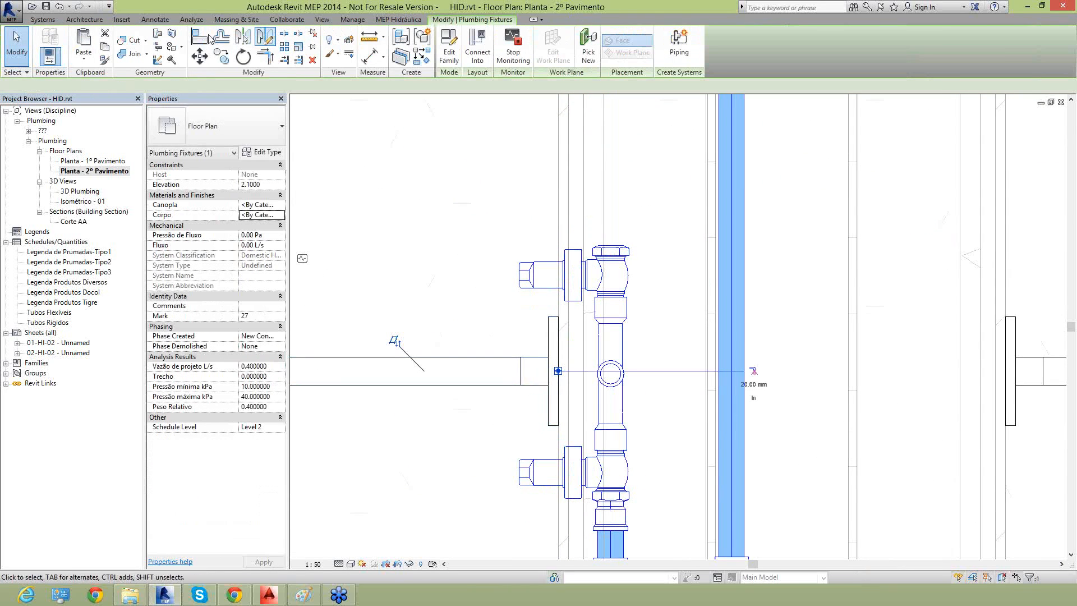
pyautogui.click(85, 20)
pyautogui.click(461, 53)
pyautogui.click(558, 371)
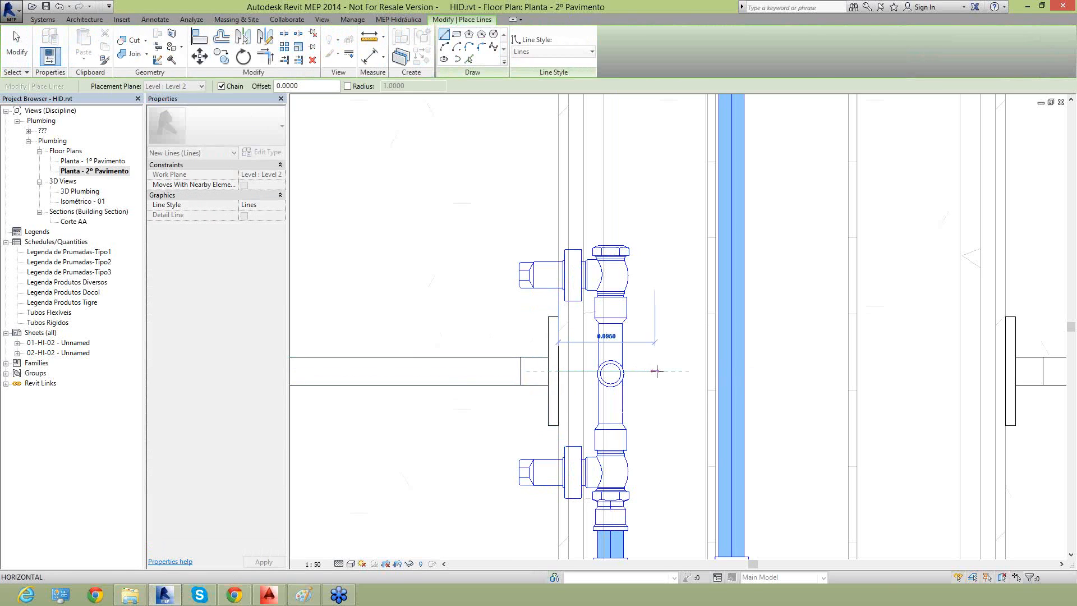
pyautogui.press('Escape')
pyautogui.press('Escape')
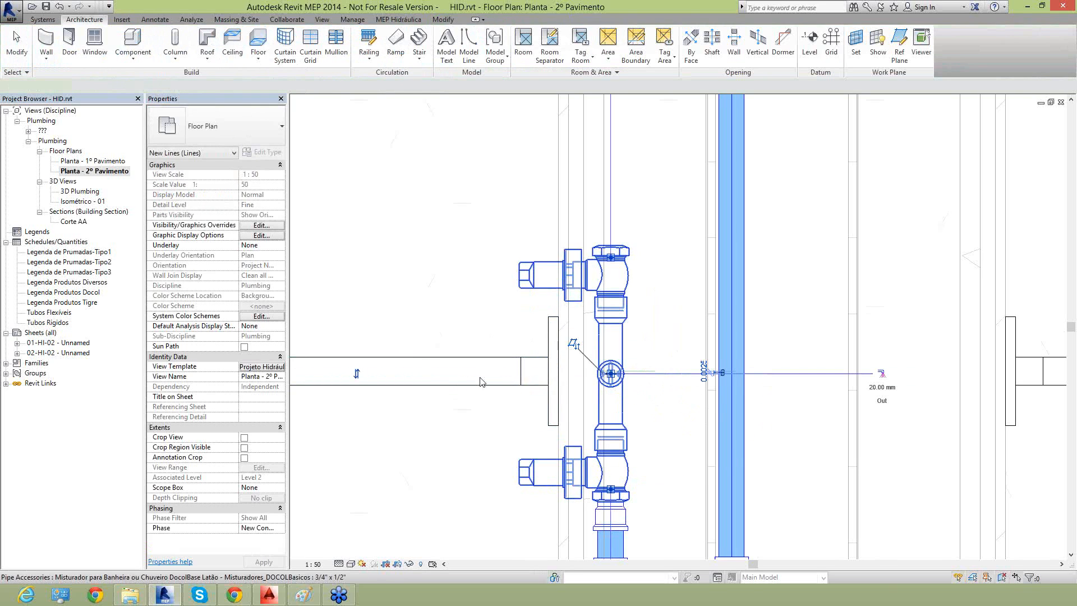
# Move the mixer 0.0025 m so its centre outlet lies on the model line from the shower
pyautogui.click(615, 385)
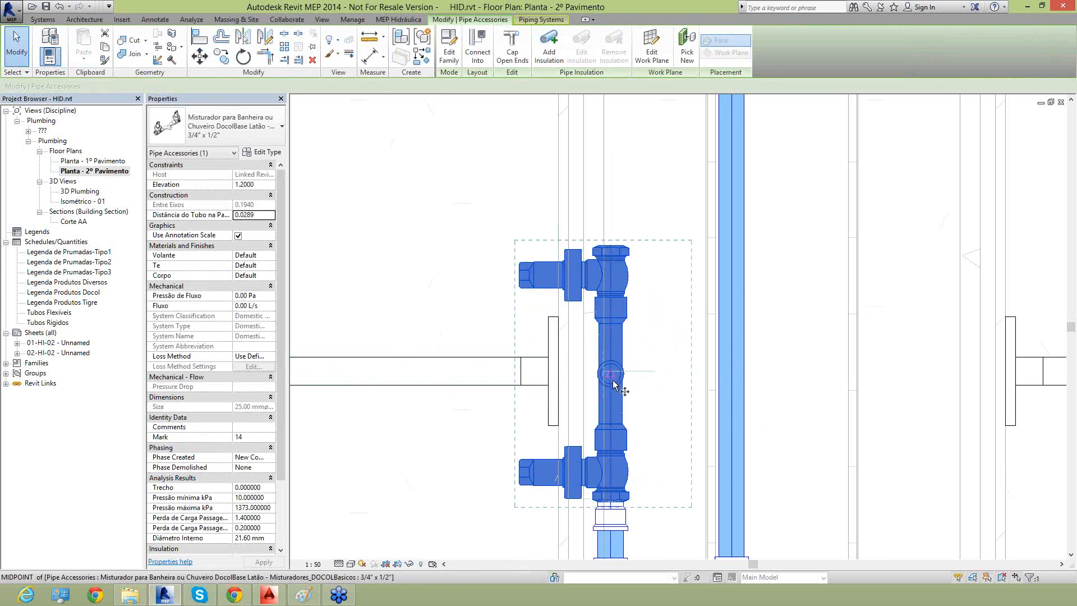
pyautogui.scroll(3, 615, 385)
pyautogui.press('m')
pyautogui.press('v')
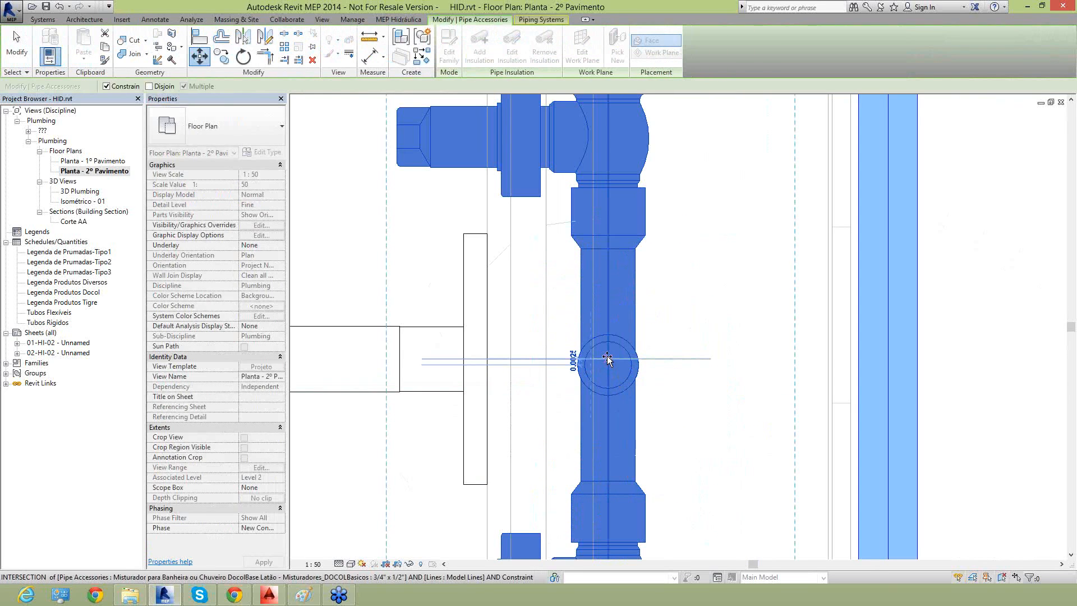
pyautogui.press('Escape')
pyautogui.press('Escape')
pyautogui.scroll(-4, 660, 342)
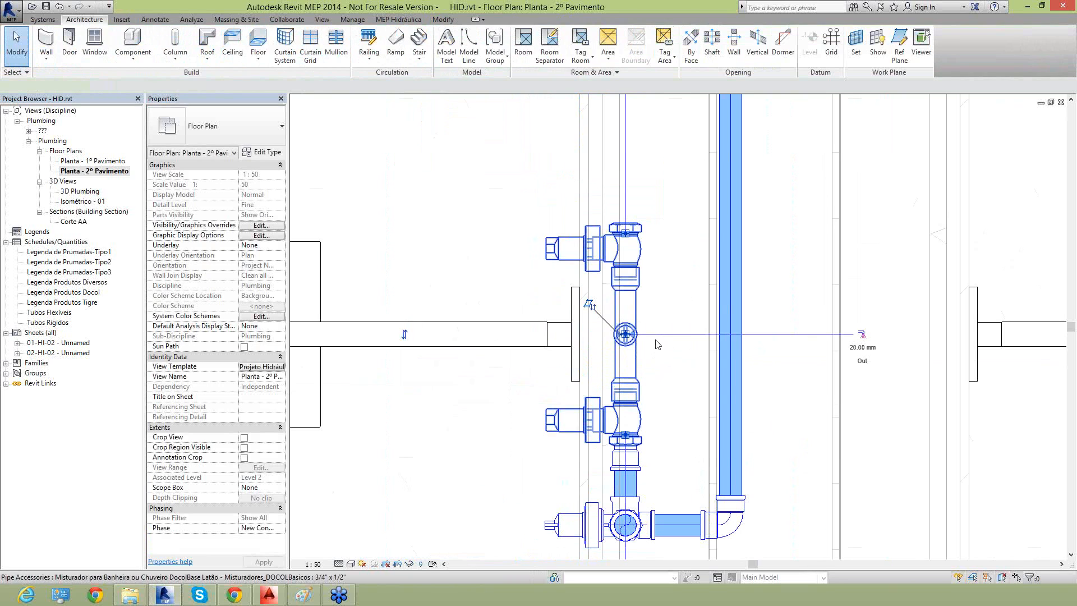
# Temporarily hide the mixer to delete the helper model line beneath it, and restore the mixer's visibility
pyautogui.click(658, 344)
pyautogui.press('Escape')
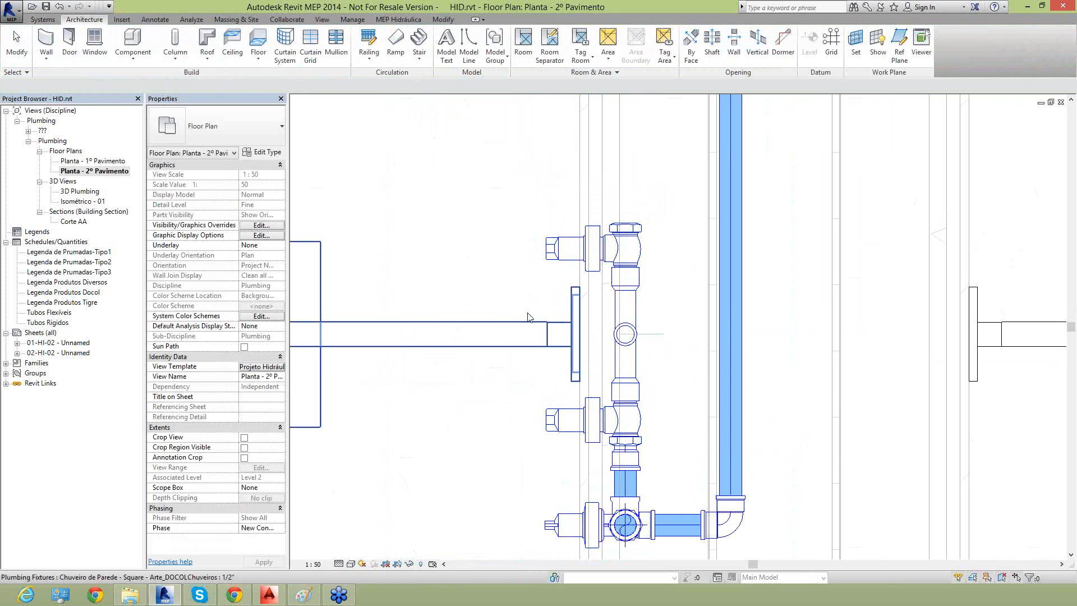
pyautogui.moveTo(700, 356); pyautogui.dragTo(700, 356)
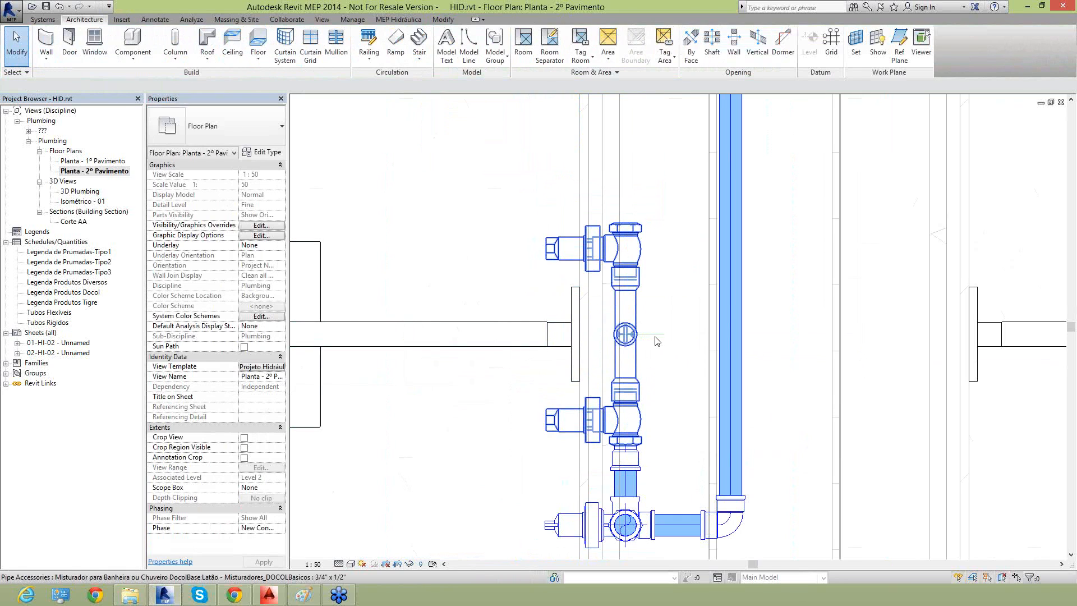
pyautogui.click(638, 342)
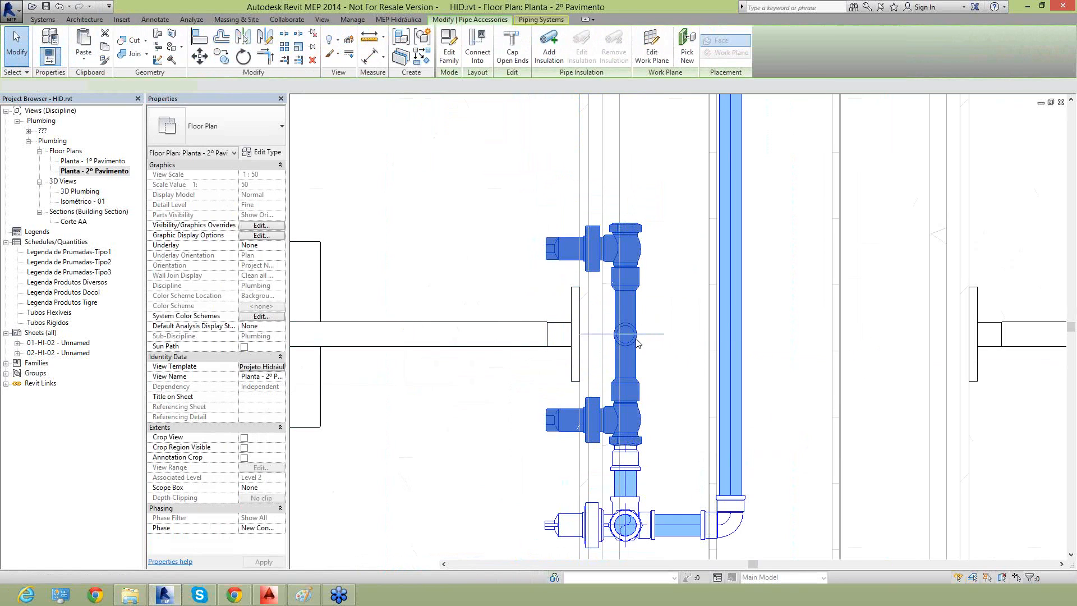
pyautogui.press('h')
pyautogui.press('h')
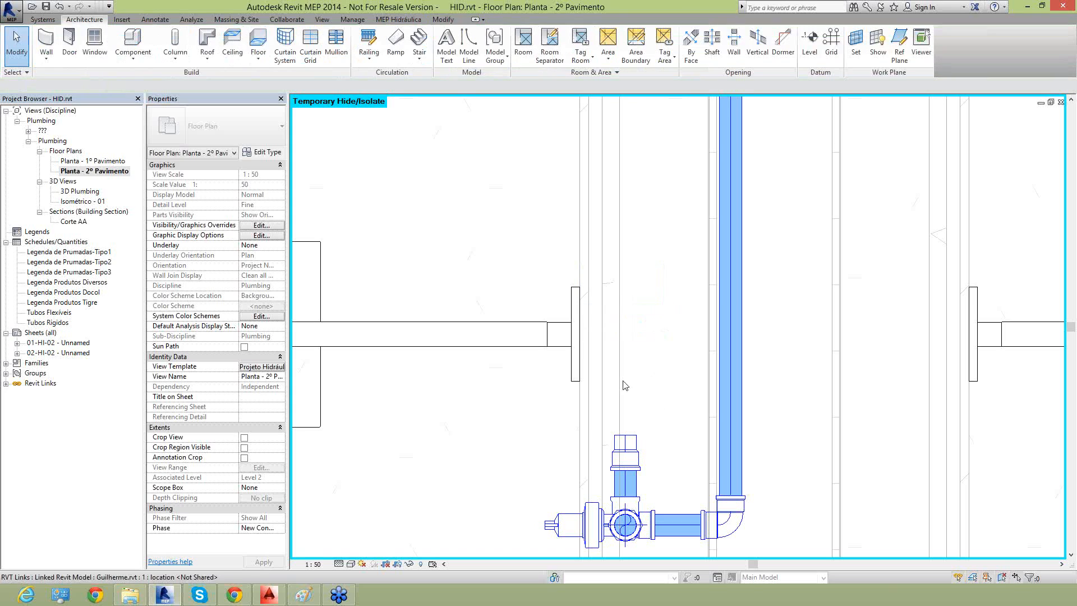
pyautogui.click(409, 564)
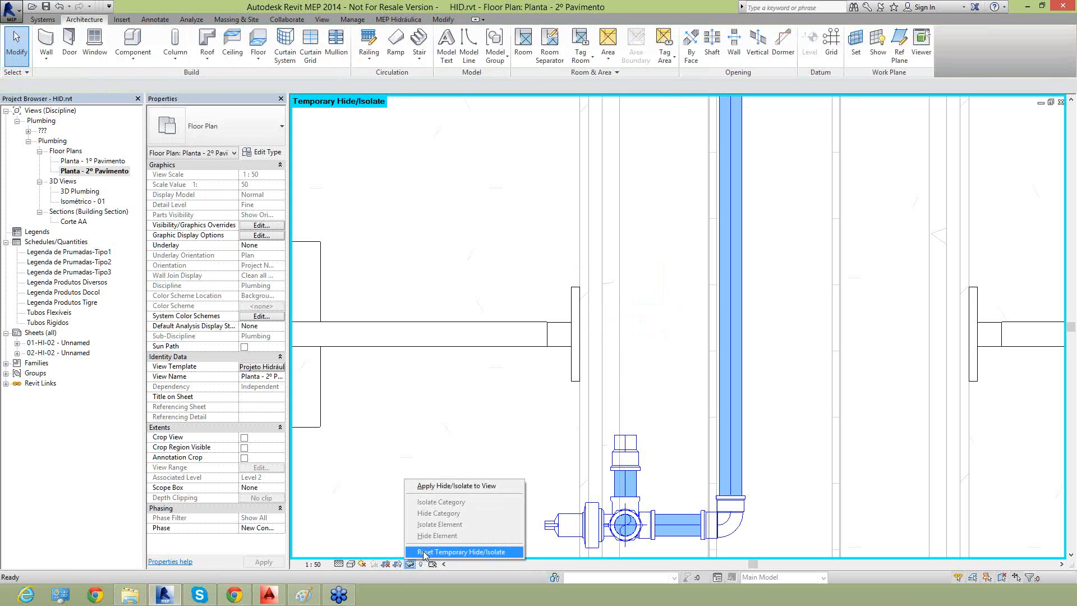
pyautogui.click(424, 552)
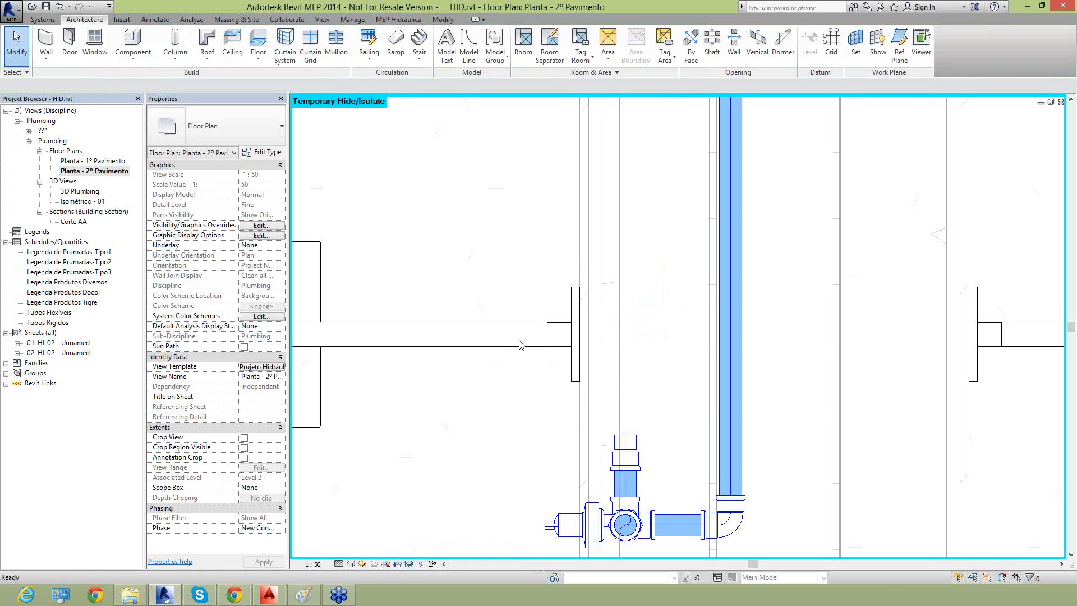
# Draw a 20 mm Tubo PPR - PN20 - Água Fria/Quente pipe from the wall shower's connector to the mixer's centre outlet
pyautogui.click(581, 331)
pyautogui.click(750, 335)
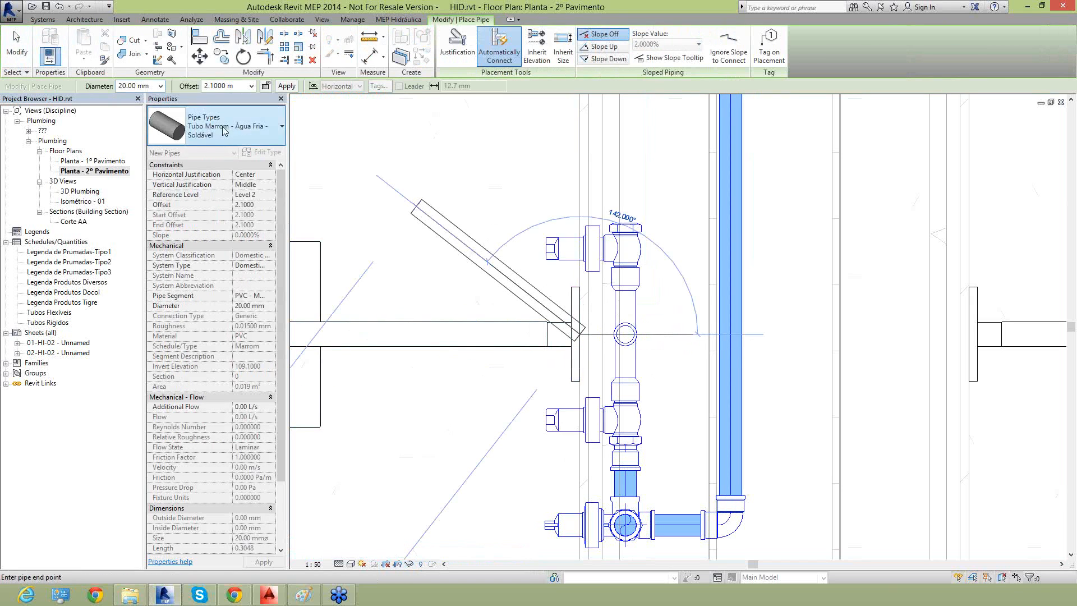
pyautogui.click(227, 132)
pyautogui.scroll(-1, 243, 232)
pyautogui.scroll(-1, 242, 228)
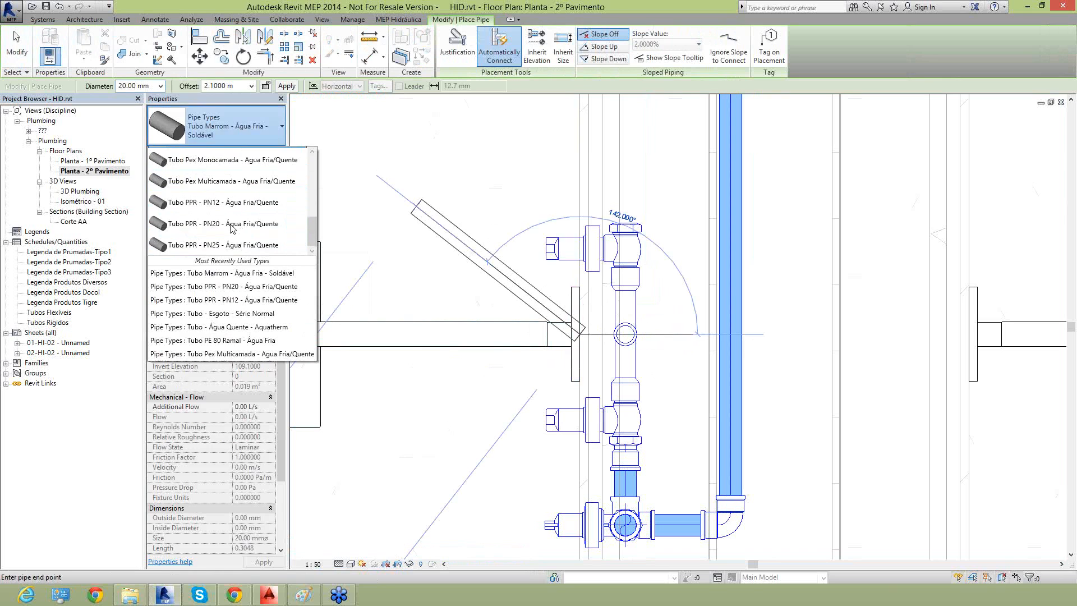
pyautogui.click(228, 224)
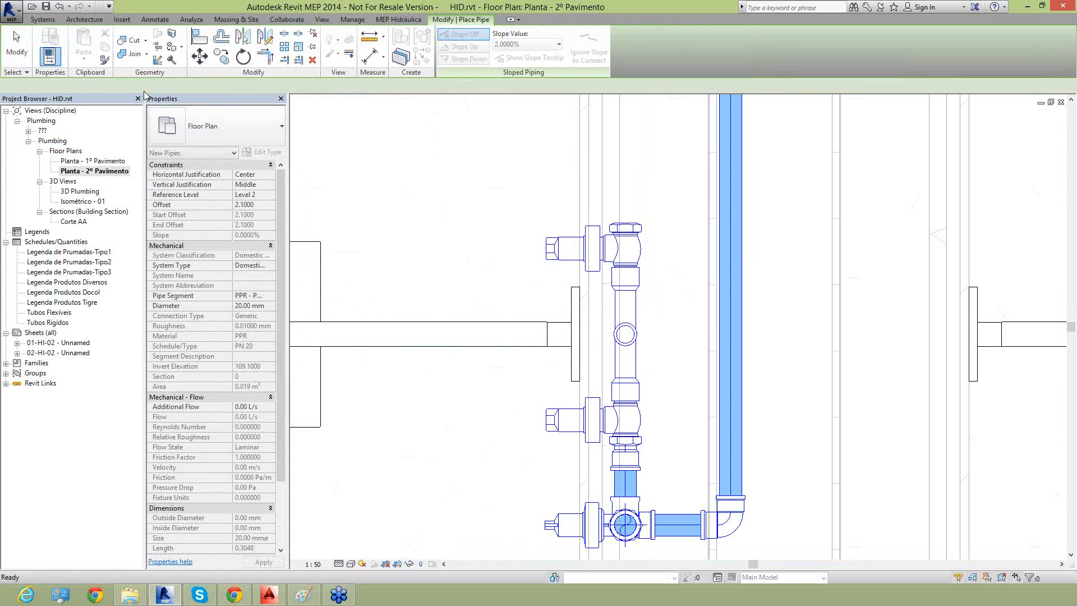
pyautogui.press('Escape')
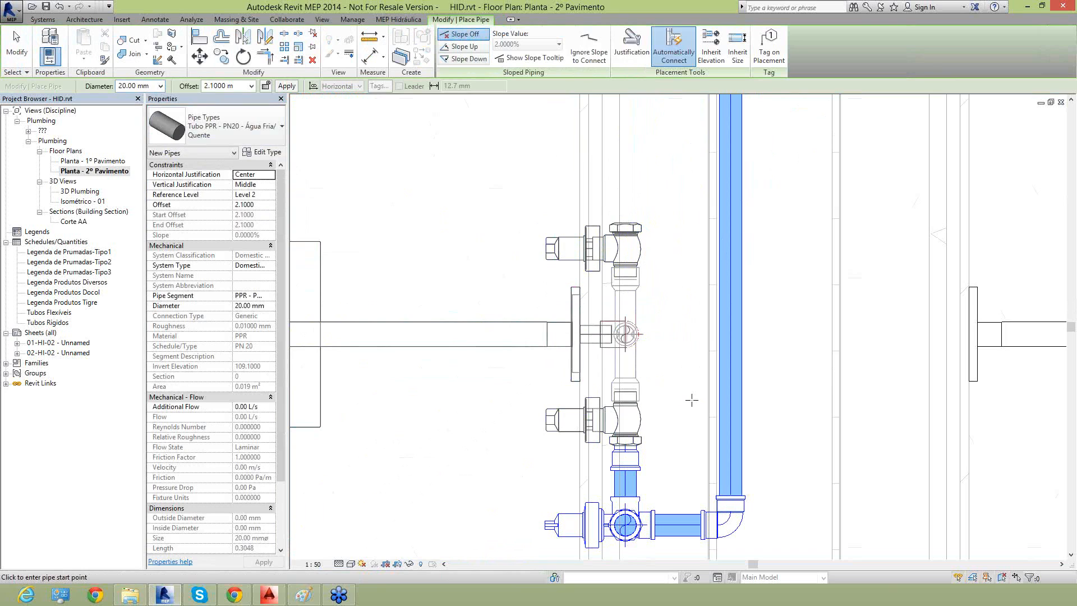
pyautogui.press('Escape')
pyautogui.scroll(-2, 547, 423)
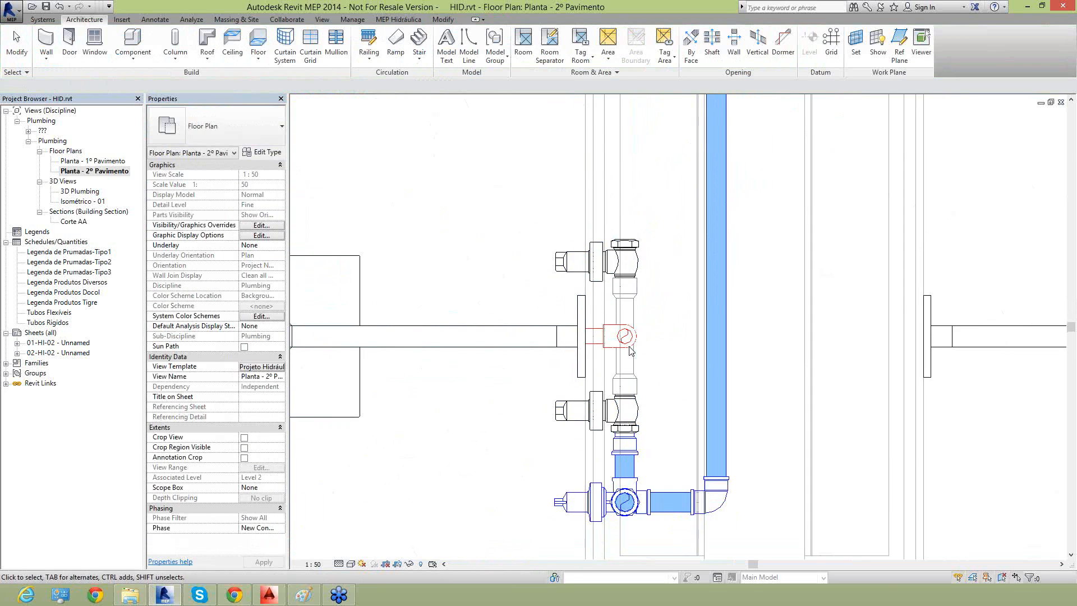
pyautogui.scroll(1, 613, 371)
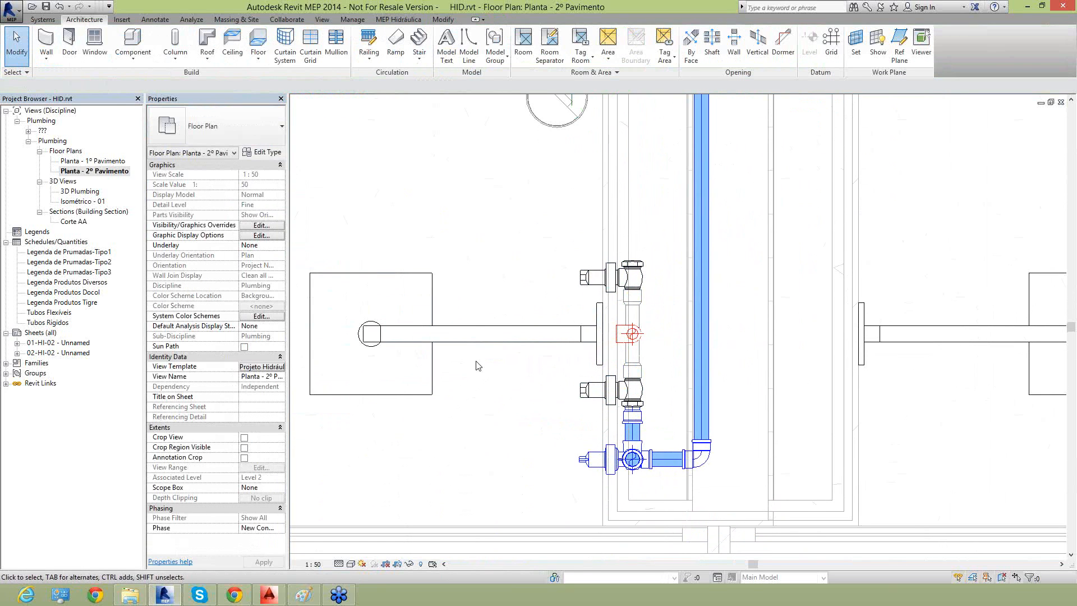
# Open the 3D Plumbing view and enlarge the section box outward to include the complete shower riser
pyautogui.doubleClick(79, 192)
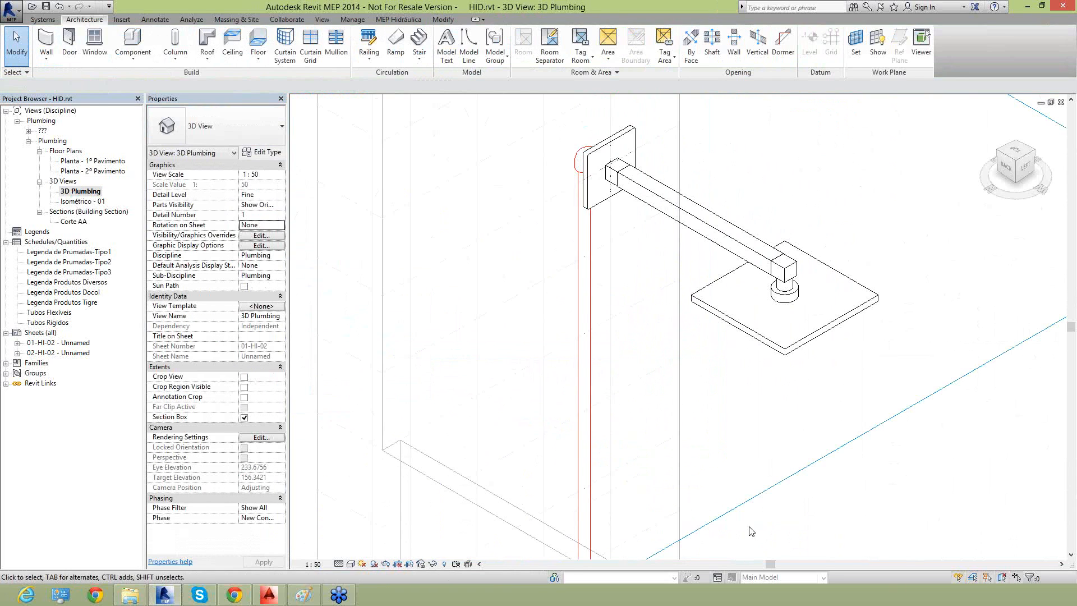
pyautogui.scroll(-4, 589, 208)
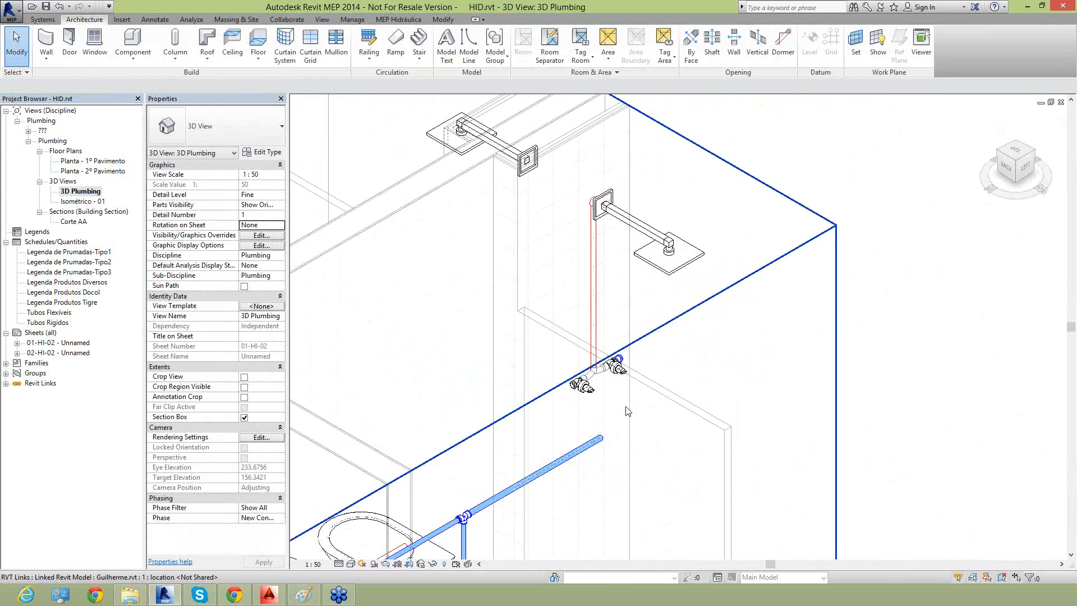
pyautogui.scroll(-3, 564, 309)
pyautogui.click(573, 335)
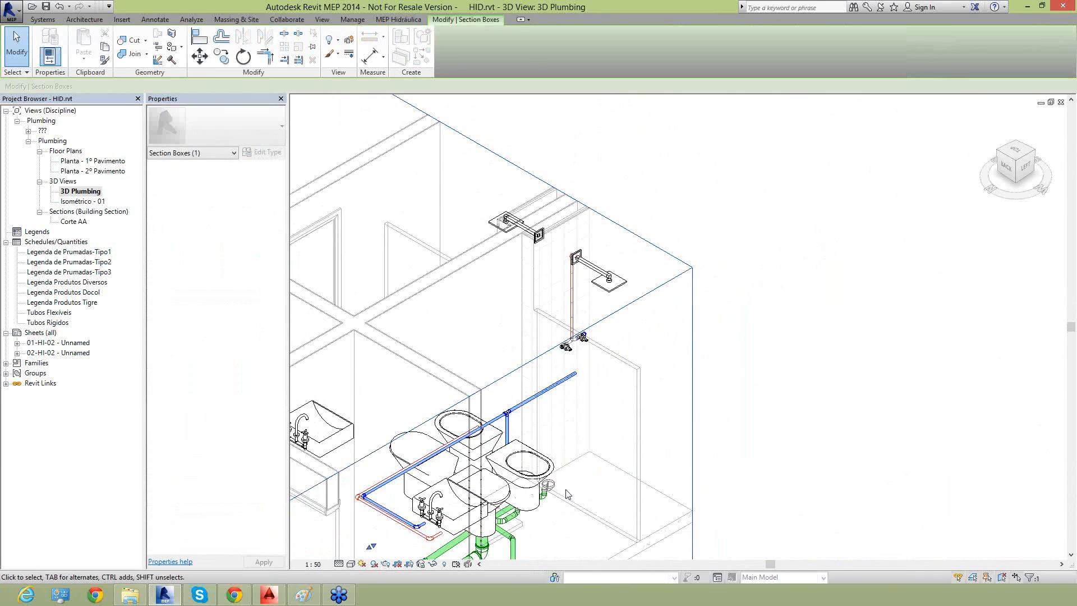
pyautogui.scroll(-5, 599, 406)
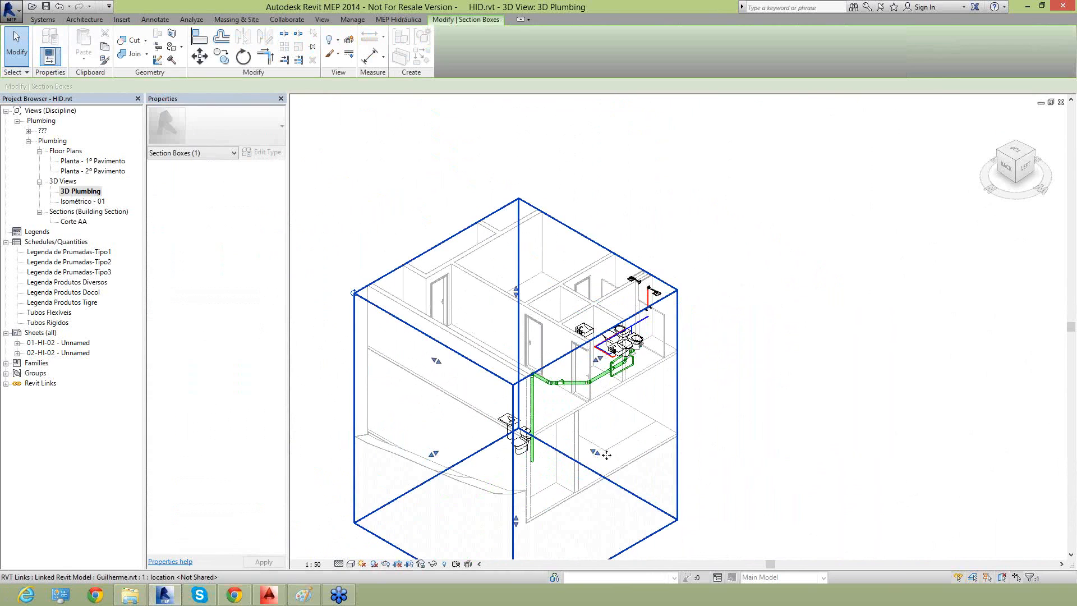
pyautogui.moveTo(598, 359); pyautogui.dragTo(799, 355)
pyautogui.click(798, 356)
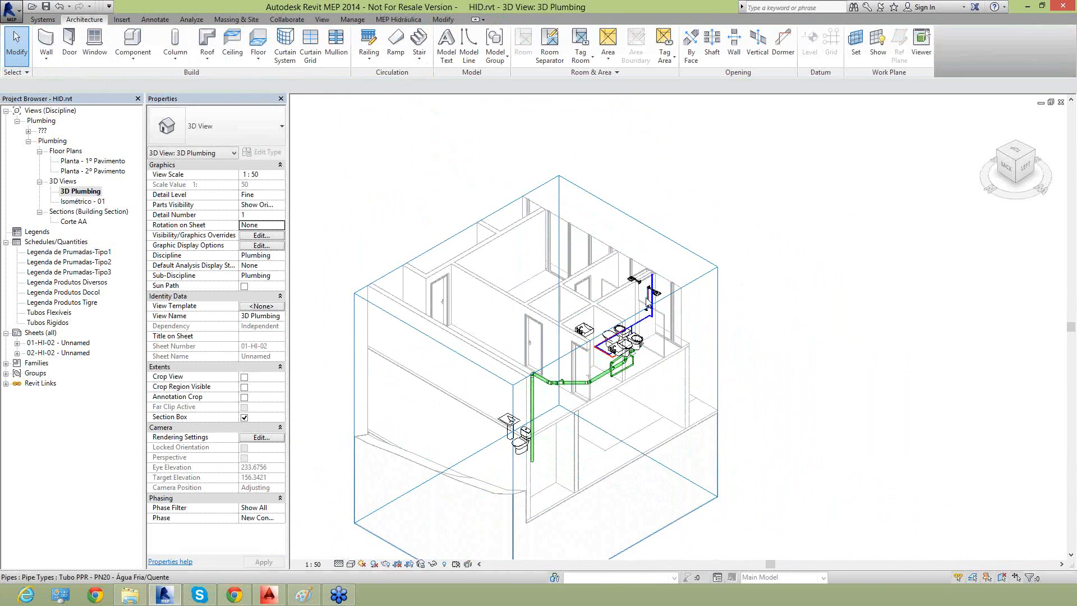
# Examine the shower riser, the mixer connections and the rest of the bathroom piping in 3D
pyautogui.scroll(3, 685, 303)
pyautogui.scroll(6, 684, 303)
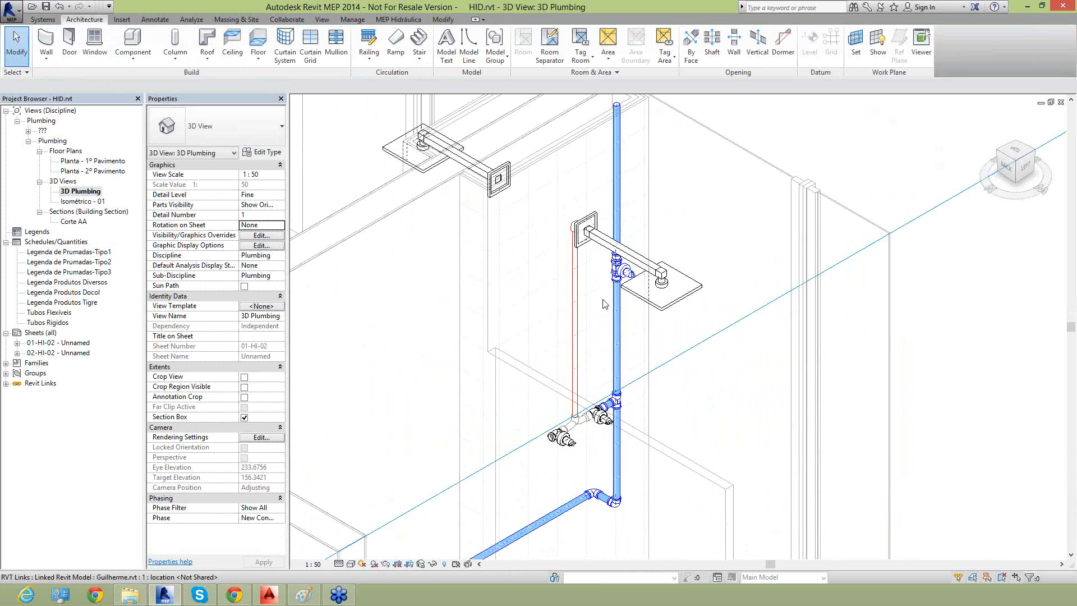
pyautogui.scroll(-2, 700, 396)
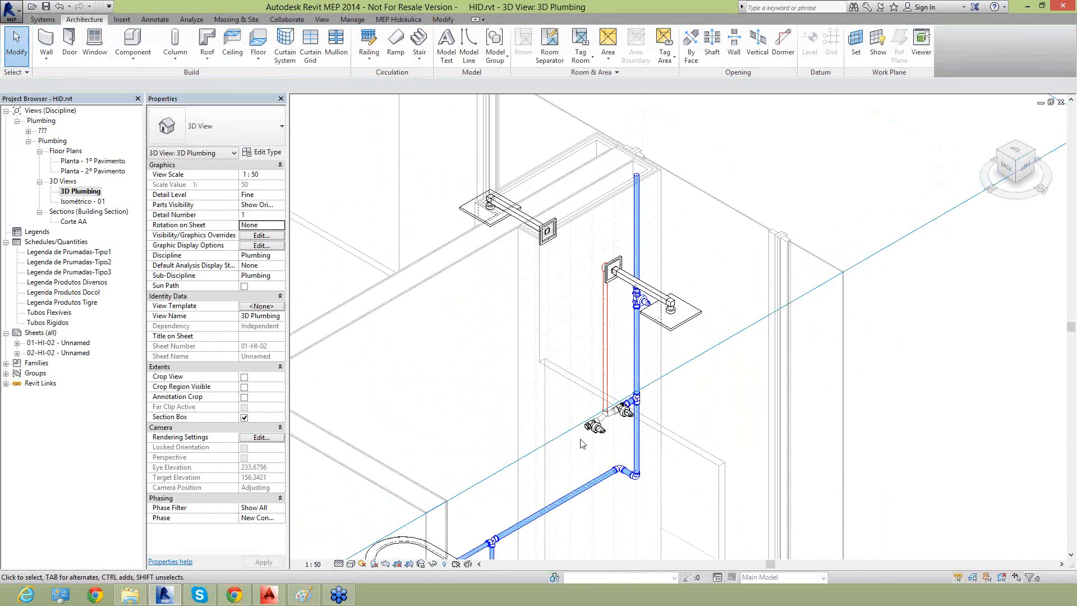
pyautogui.scroll(-2, 587, 454)
pyautogui.moveTo(590, 462); pyautogui.dragTo(690, 225, button='middle')
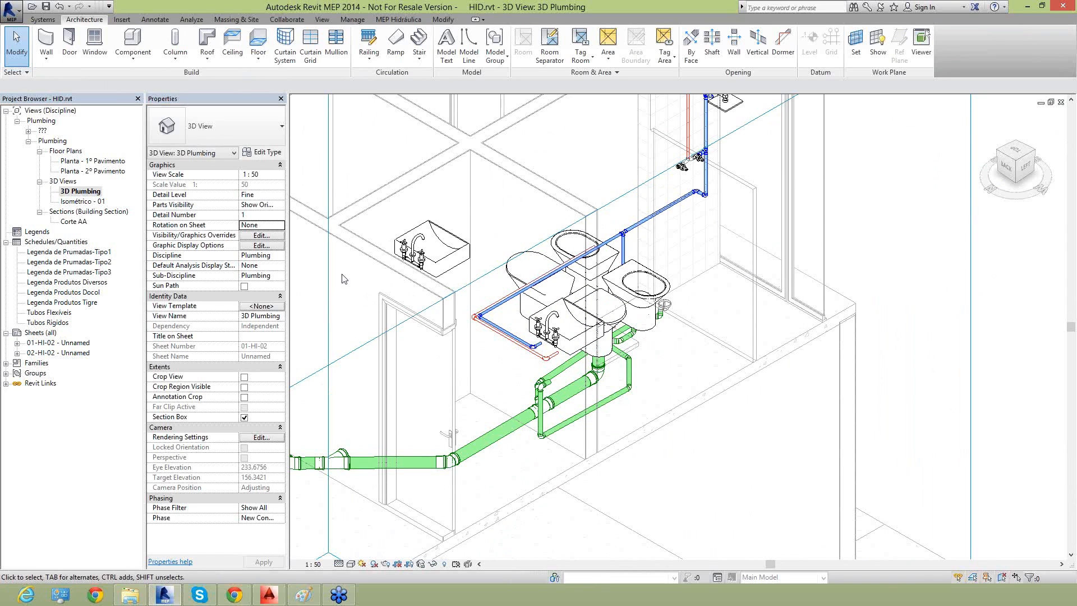
pyautogui.scroll(-2, 813, 300)
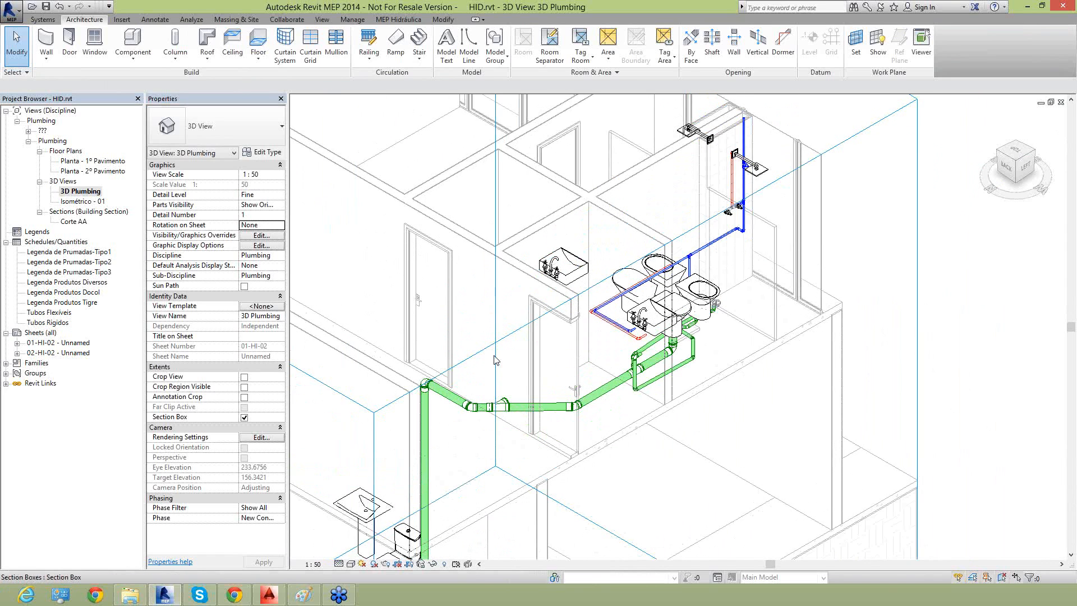